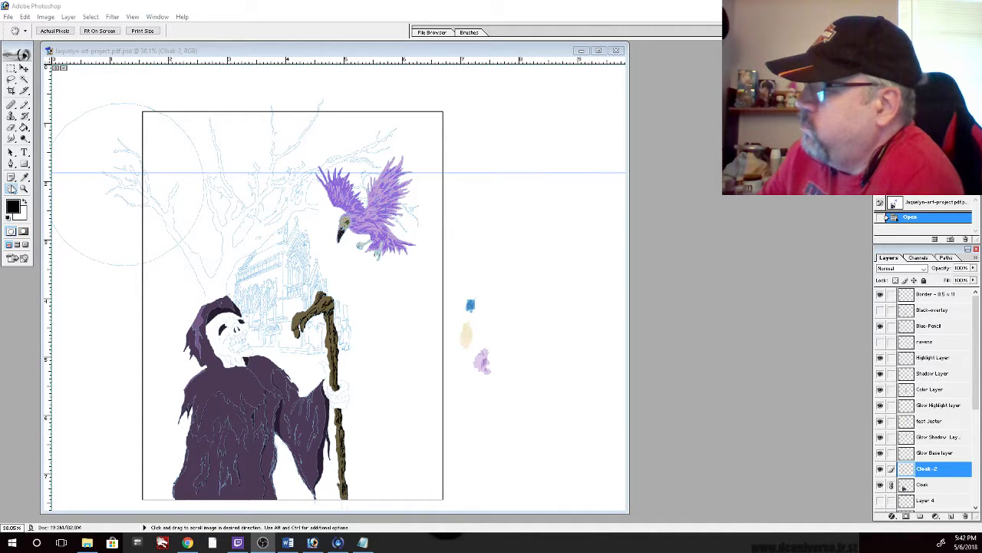
# Sample the lighter purple from the reaper's hood as the foreground colour for the Pencil tool on the Cloak-2 layer
pyautogui.click(24, 189)
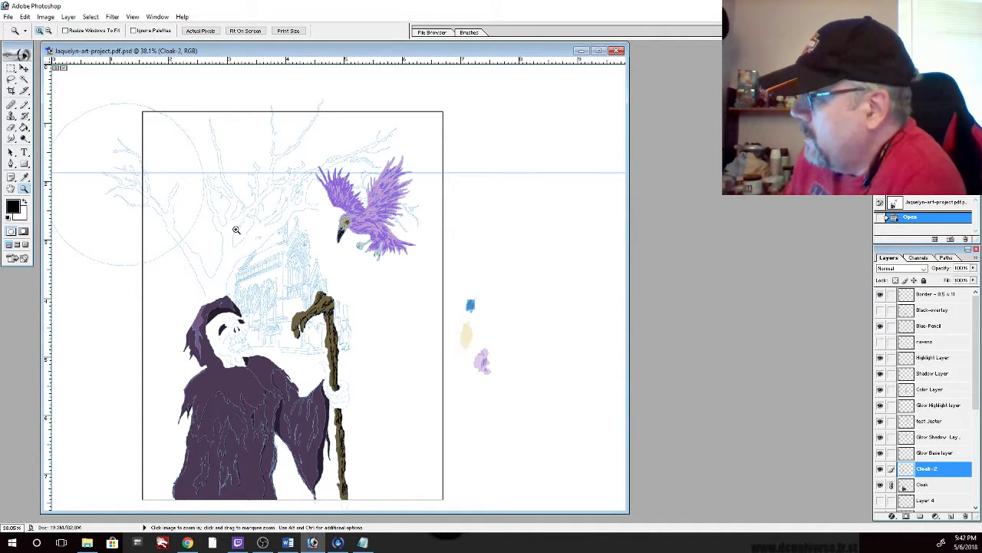
pyautogui.moveTo(142, 273); pyautogui.dragTo(392, 502)
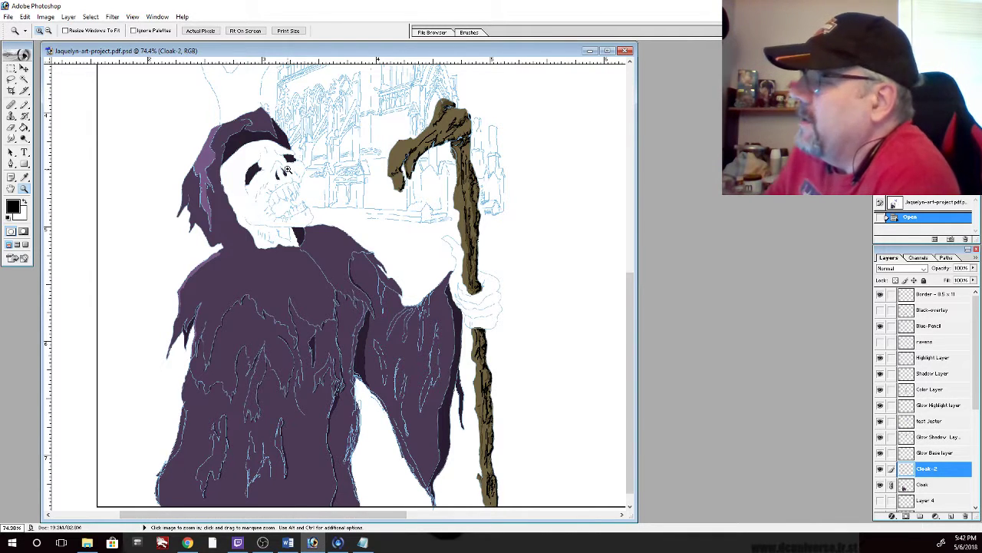
pyautogui.click(23, 105)
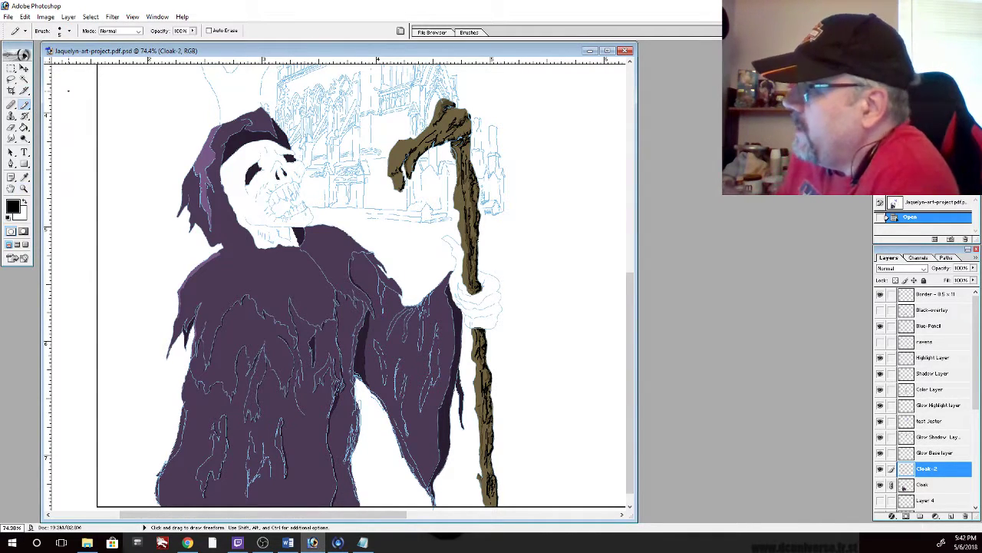
pyautogui.click(24, 177)
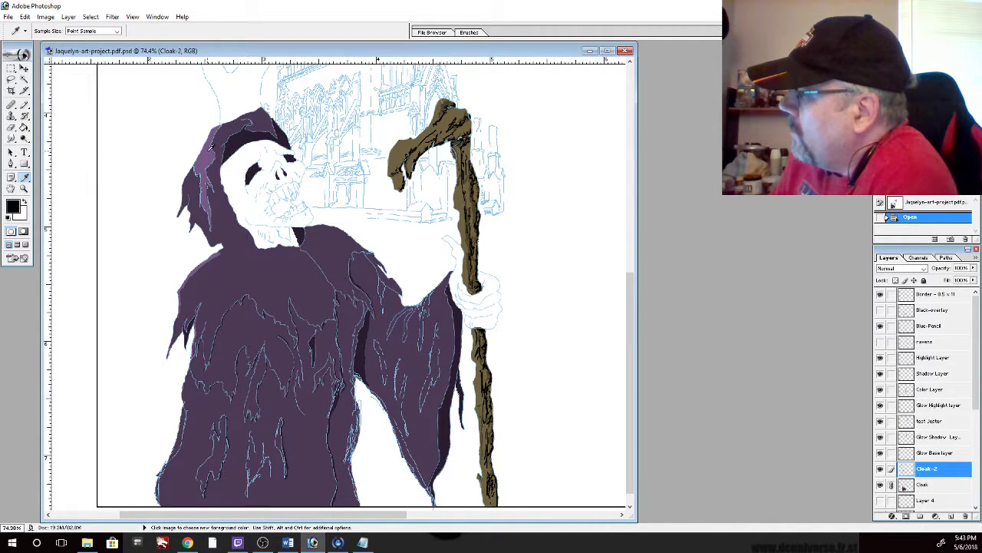
pyautogui.click(211, 148)
pyautogui.click(24, 105)
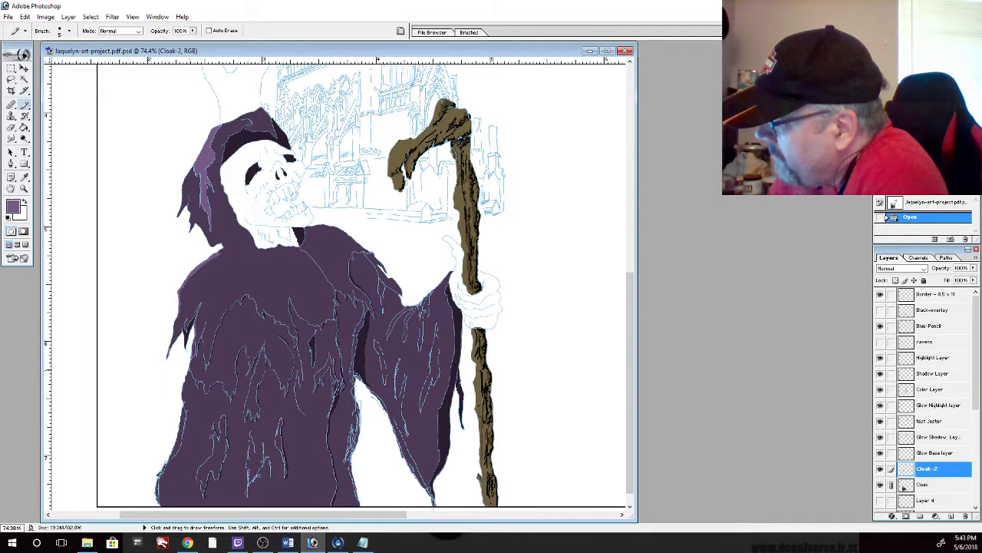
# Pencil light purple highlights along the ragged folds near the cloak's outer edge, below the shoulder and at the waist
pyautogui.click(24, 188)
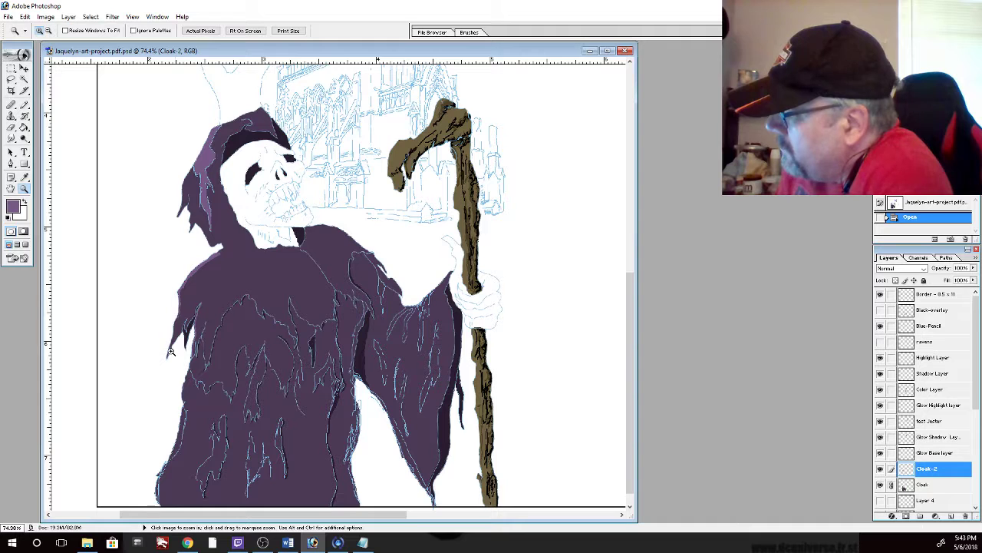
pyautogui.moveTo(197, 369); pyautogui.dragTo(255, 461)
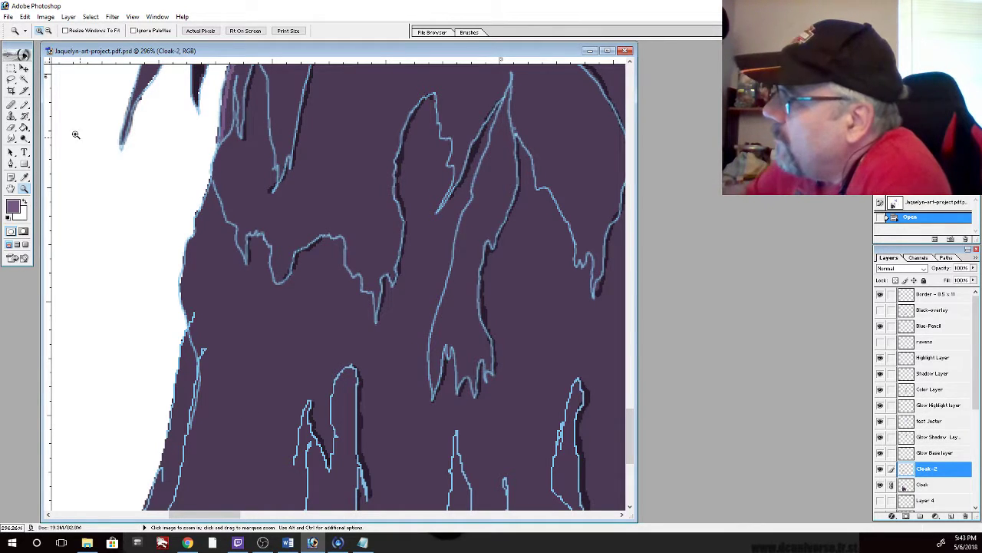
pyautogui.click(24, 106)
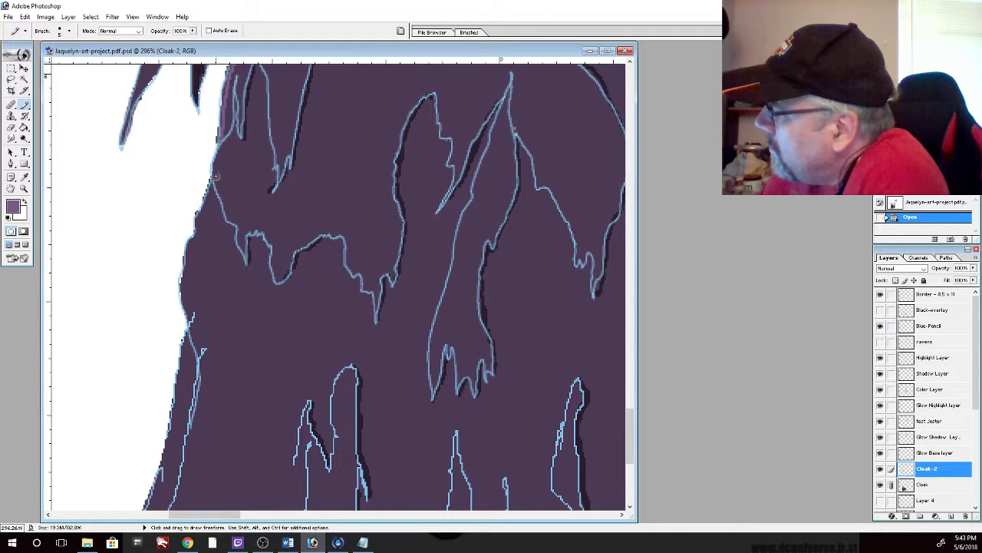
pyautogui.moveTo(223, 146)
pyautogui.mouseDown()
pyautogui.moveTo(224, 201)
pyautogui.moveTo(246, 255)
pyautogui.moveTo(273, 250)
pyautogui.moveTo(279, 281)
pyautogui.mouseUp()
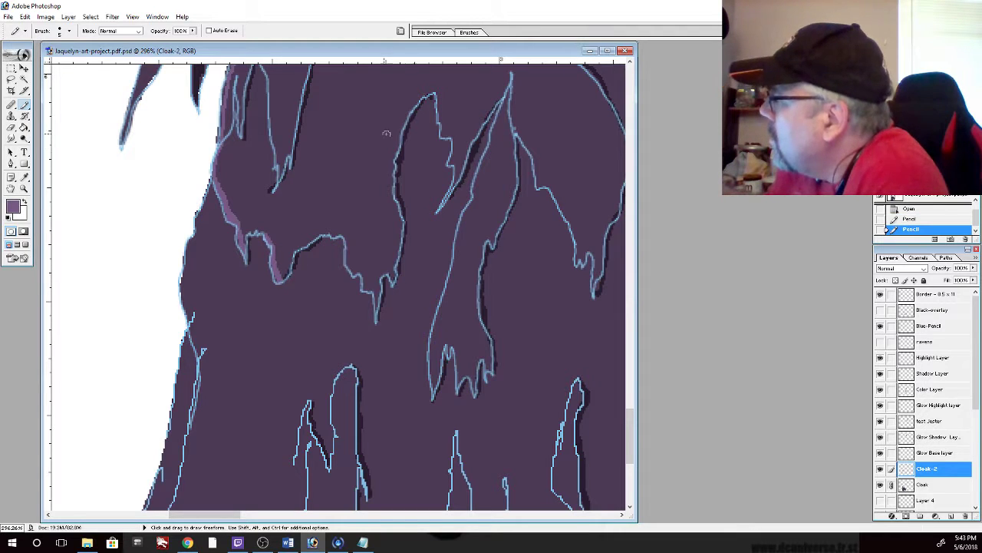
pyautogui.moveTo(632, 432); pyautogui.dragTo(632, 398)
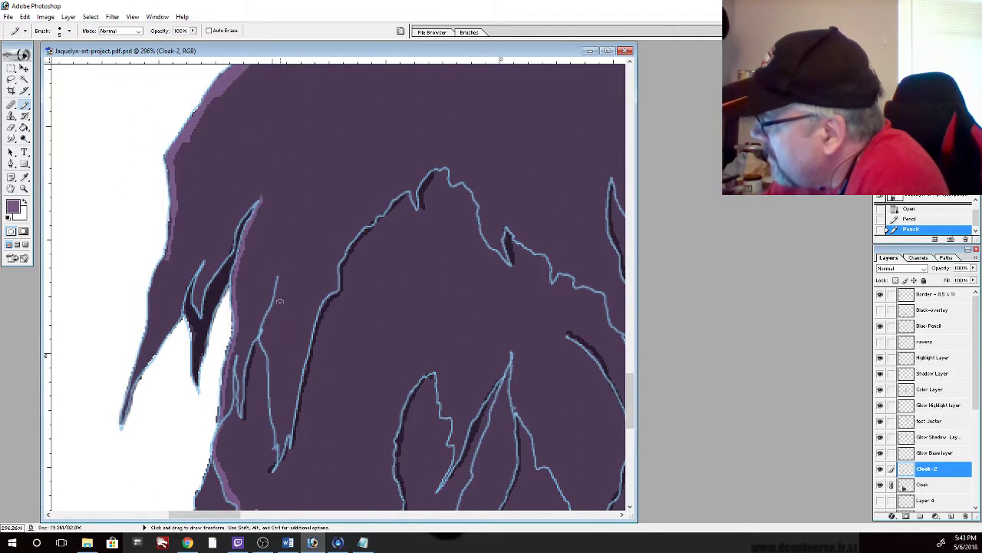
pyautogui.moveTo(264, 338); pyautogui.dragTo(280, 452)
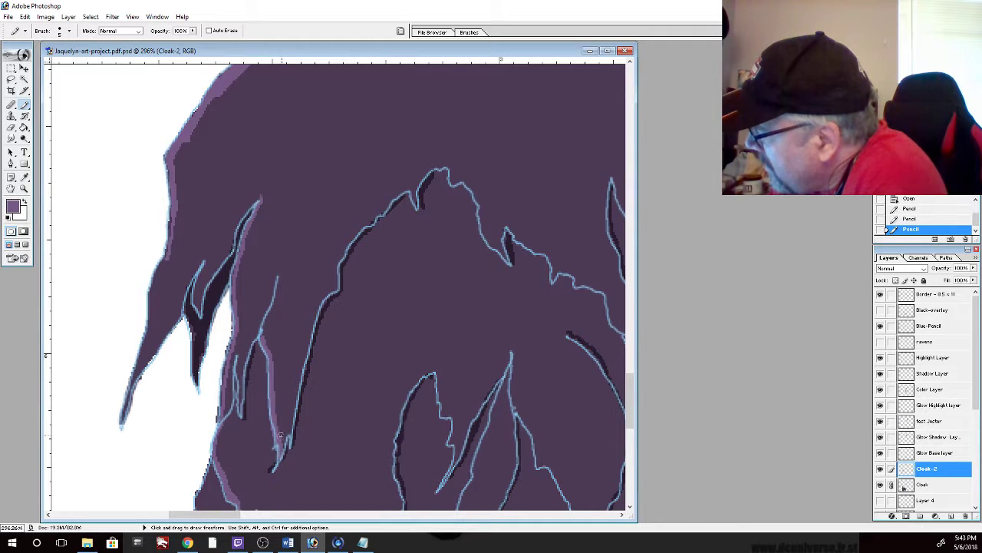
# Pencil light purple highlights along the jagged torn folds running across the cloak's chest
pyautogui.click(412, 192)
pyautogui.moveTo(412, 191); pyautogui.dragTo(422, 209)
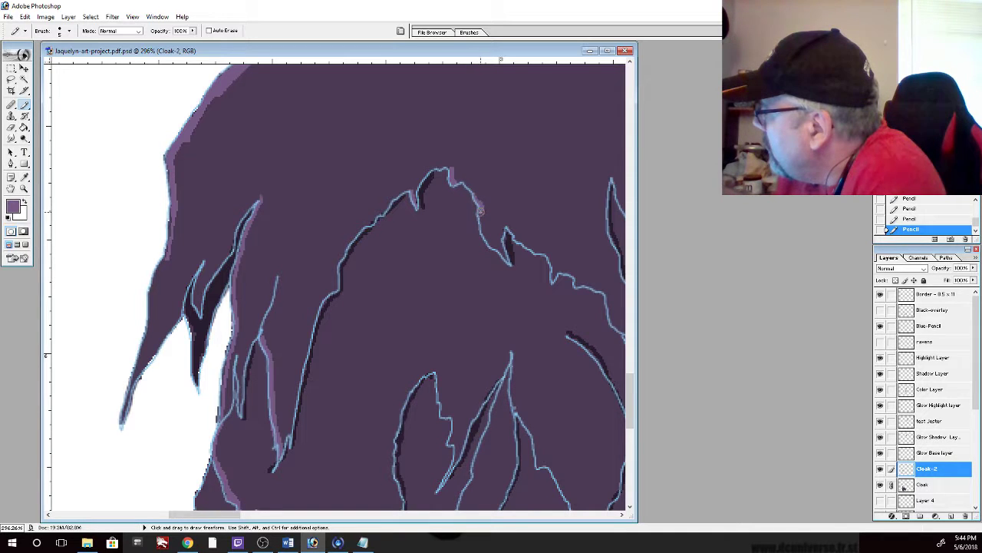
pyautogui.moveTo(480, 210); pyautogui.dragTo(505, 256)
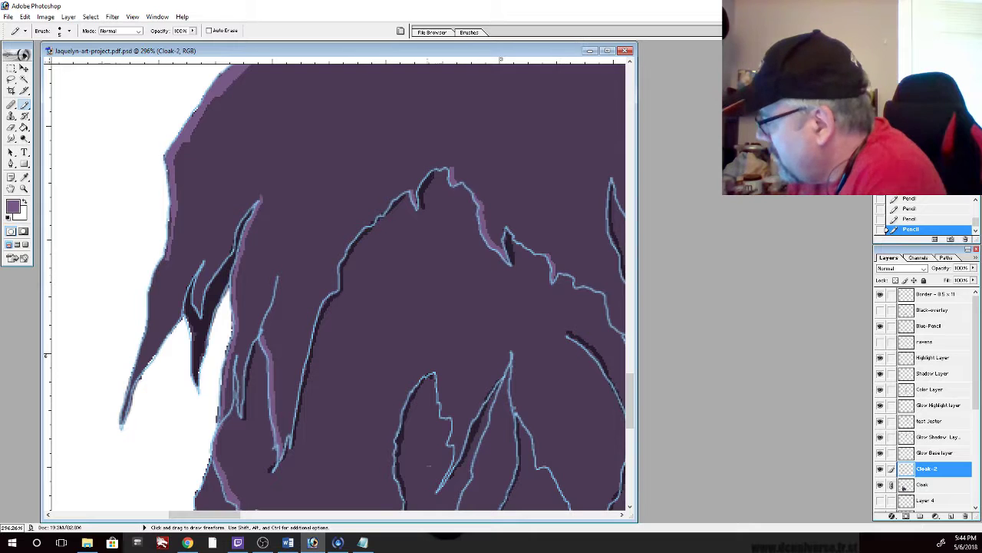
pyautogui.moveTo(230, 514); pyautogui.dragTo(273, 514)
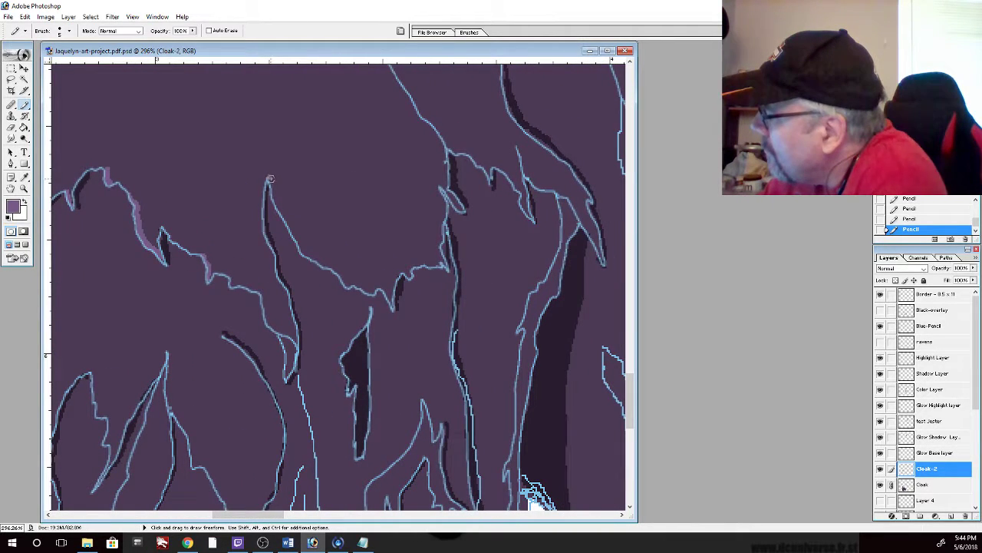
pyautogui.moveTo(268, 181)
pyautogui.mouseDown()
pyautogui.moveTo(306, 252)
pyautogui.moveTo(349, 286)
pyautogui.mouseUp()
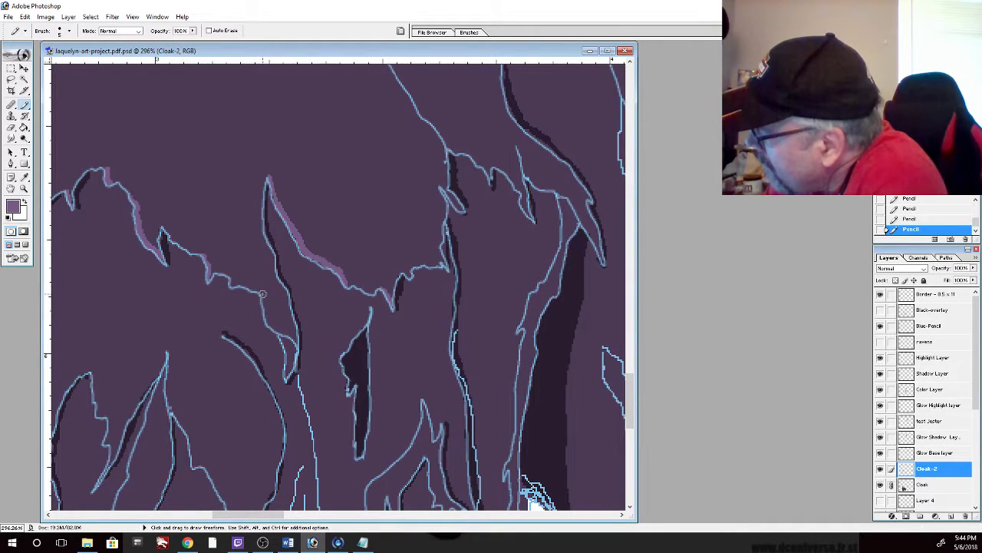
pyautogui.moveTo(261, 292)
pyautogui.mouseDown()
pyautogui.moveTo(284, 334)
pyautogui.moveTo(288, 374)
pyautogui.mouseUp()
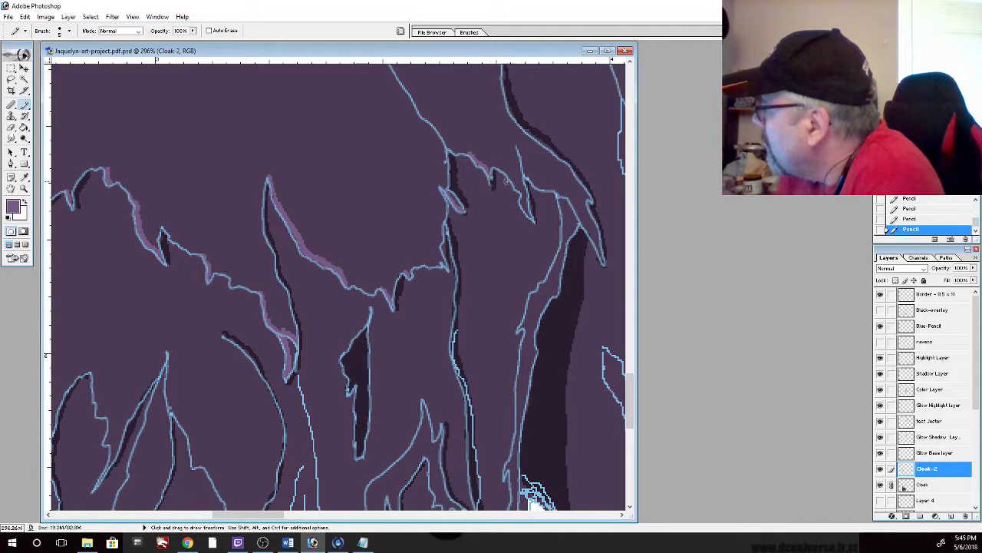
# Sample the dark purple shadow beside the skull's neck as the Pencil colour
pyautogui.moveTo(631, 395); pyautogui.dragTo(633, 345)
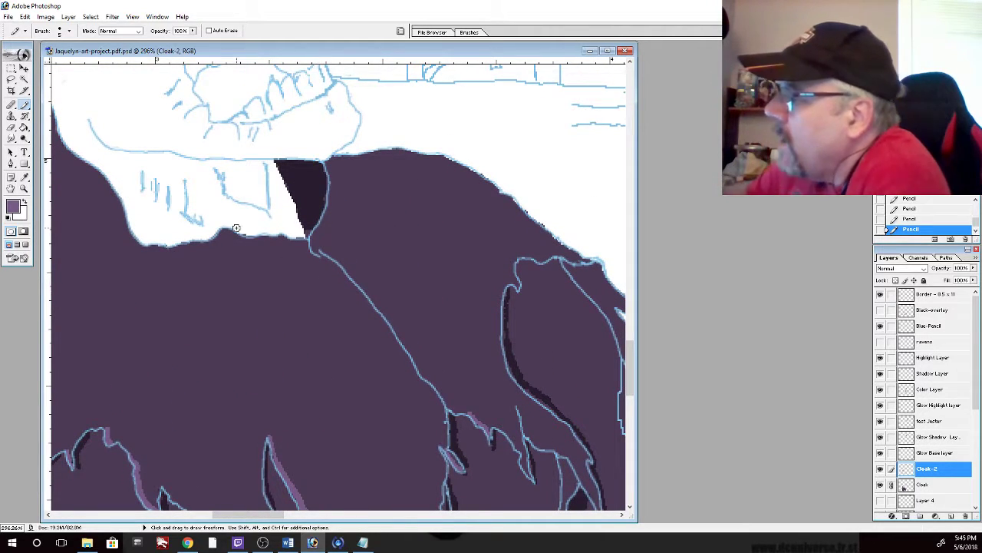
pyautogui.click(24, 177)
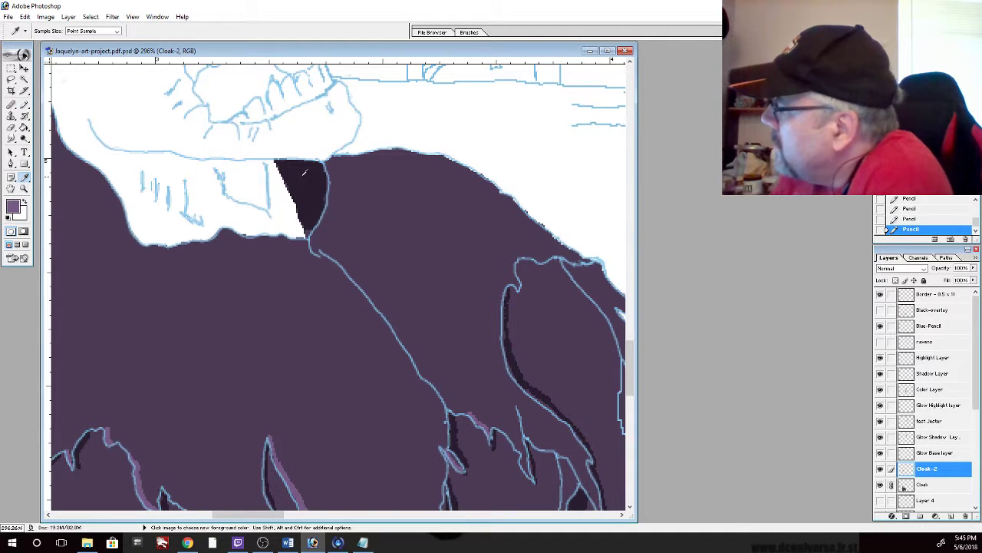
pyautogui.click(307, 173)
pyautogui.click(24, 104)
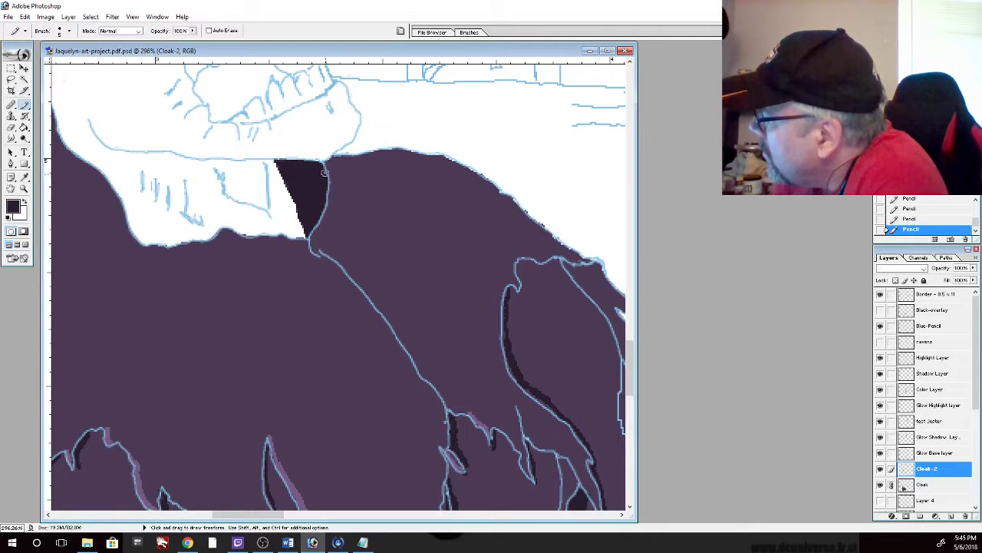
# Hide and reshow the Cloak-2 layer to check which shading it holds
pyautogui.click(881, 468)
pyautogui.click(882, 472)
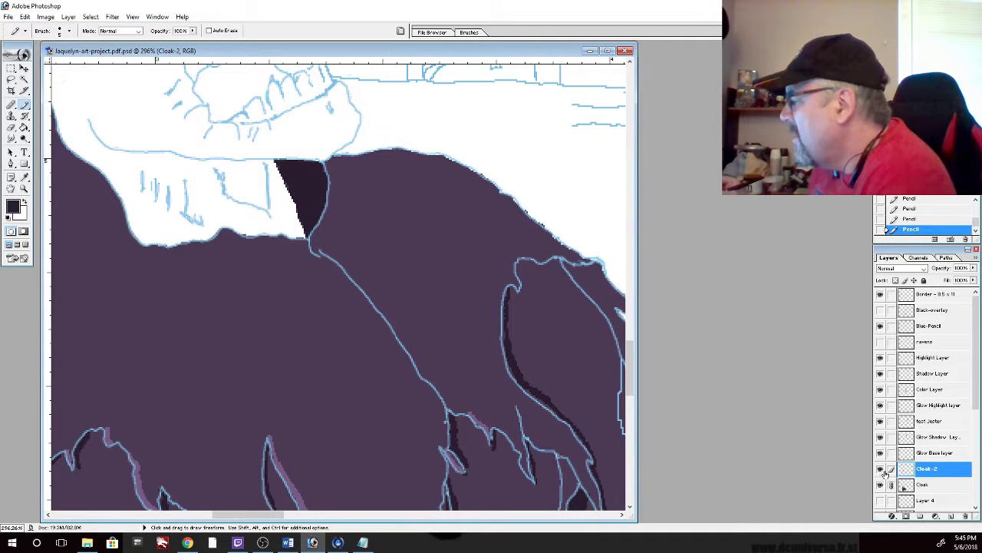
pyautogui.click(885, 472)
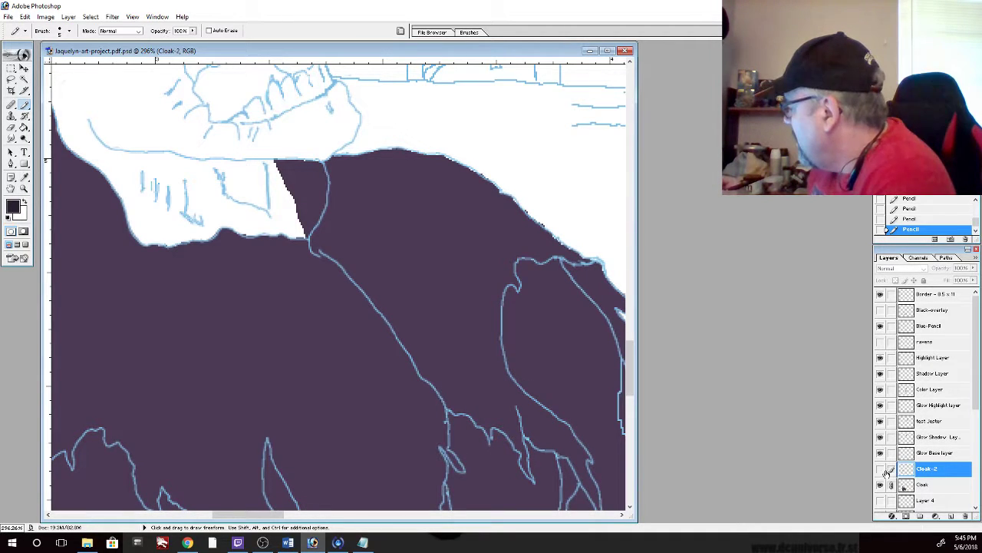
pyautogui.click(883, 471)
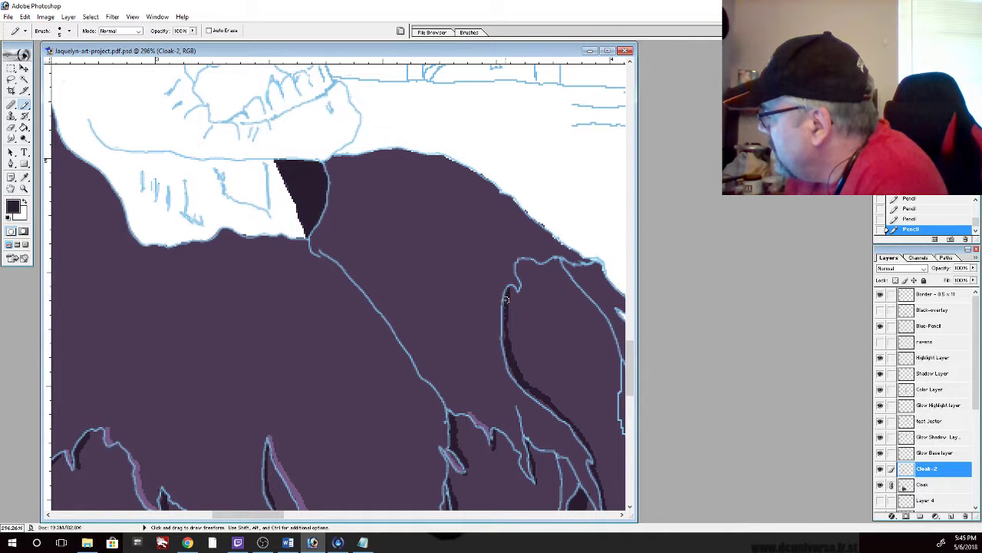
# Pencil dark purple shadows along the curved fold below the shoulder and the long curved fold at mid-torso
pyautogui.moveTo(504, 325)
pyautogui.mouseDown()
pyautogui.moveTo(528, 389)
pyautogui.moveTo(581, 434)
pyautogui.mouseUp()
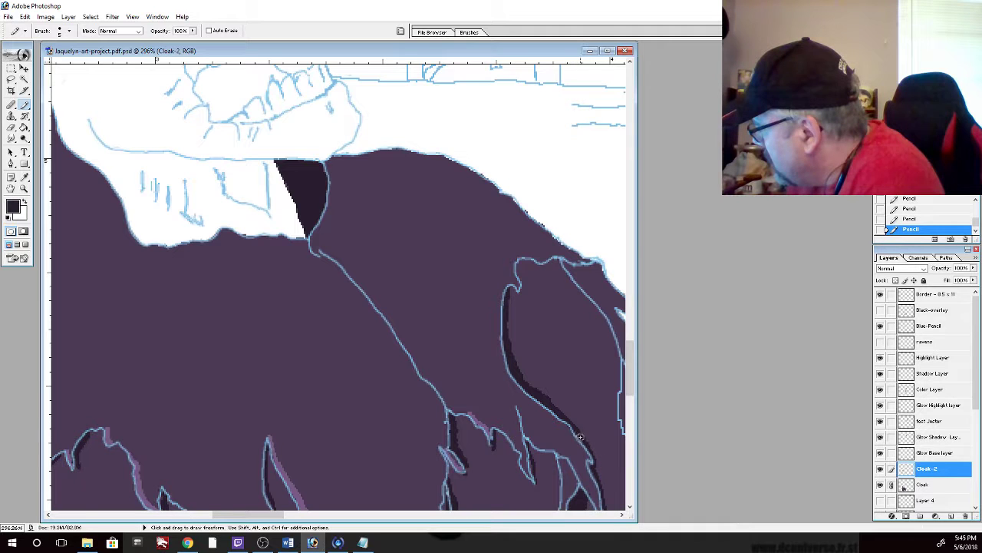
pyautogui.moveTo(630, 351); pyautogui.dragTo(630, 372)
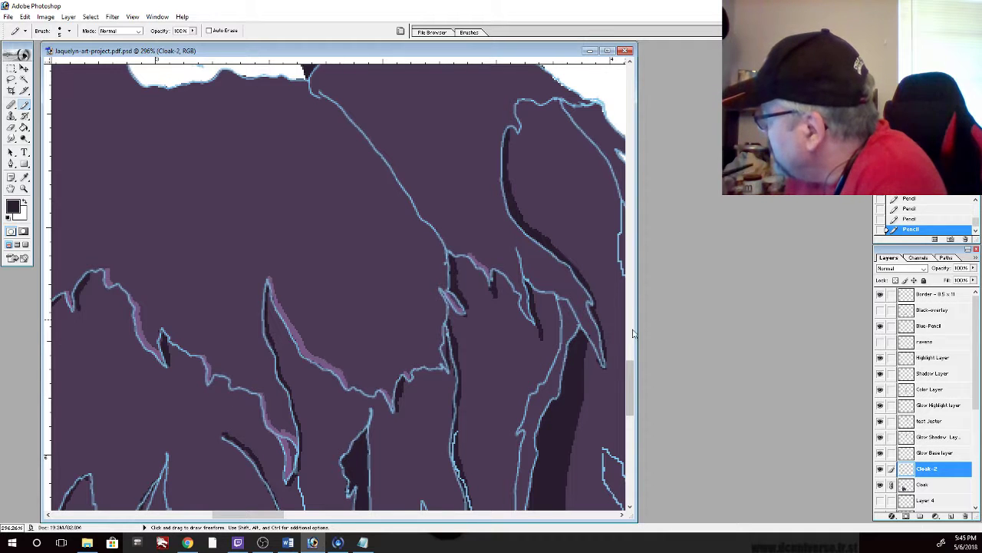
pyautogui.scroll(-5, 606, 336)
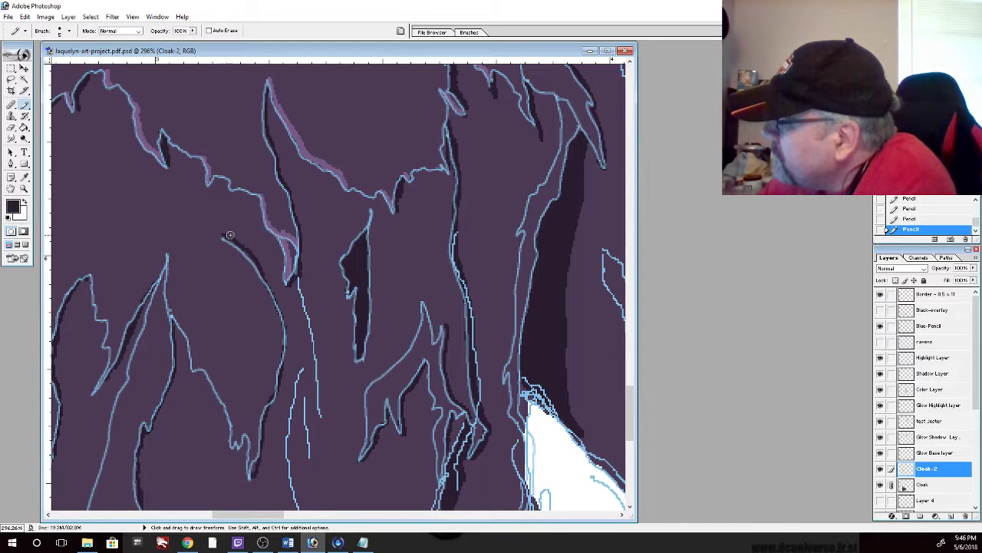
pyautogui.moveTo(232, 240)
pyautogui.mouseDown()
pyautogui.moveTo(275, 291)
pyautogui.moveTo(289, 345)
pyautogui.moveTo(253, 466)
pyautogui.mouseUp()
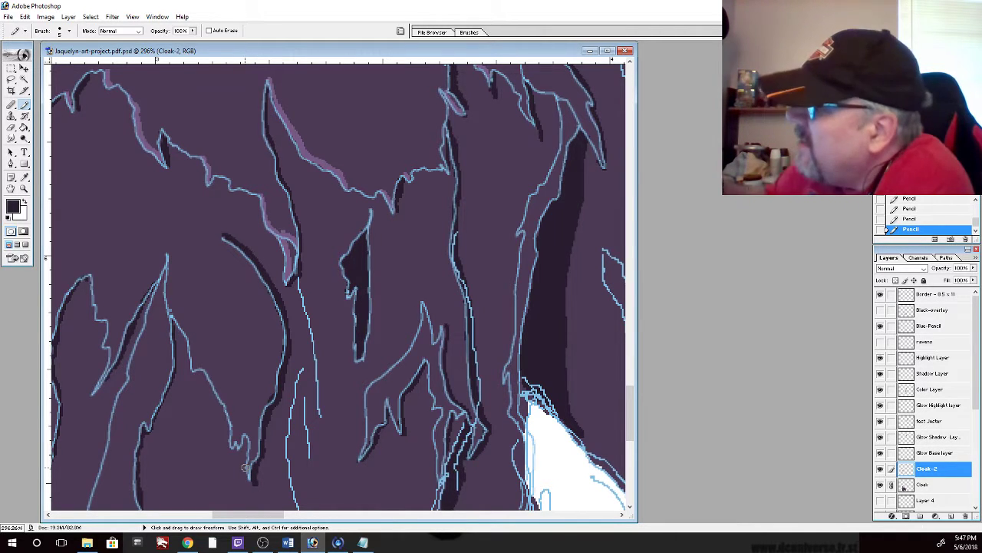
# Set the Eraser brush to 10 px and trim the inner edge of the shadow along the long curved mid-torso fold
pyautogui.click(12, 127)
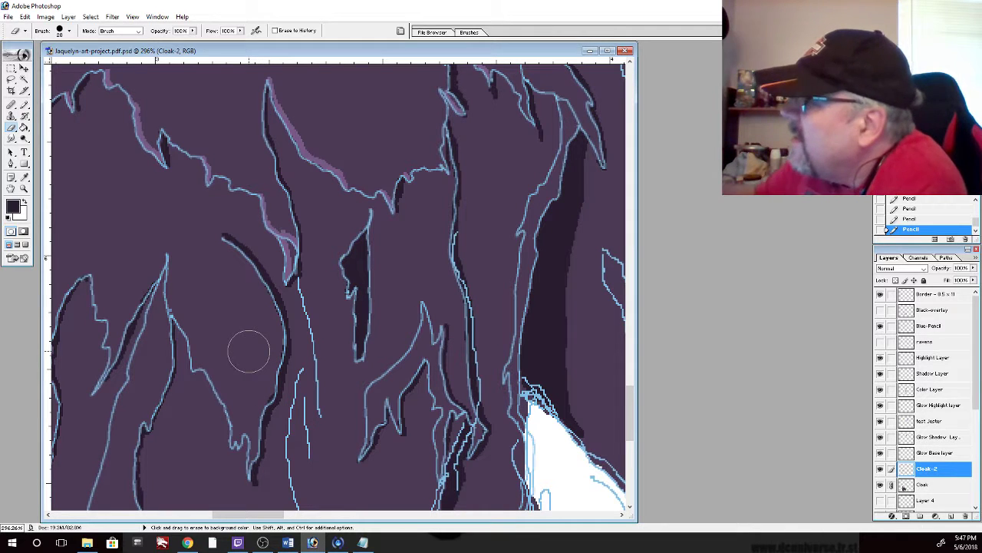
pyautogui.click(69, 31)
pyautogui.moveTo(27, 60); pyautogui.dragTo(15, 61)
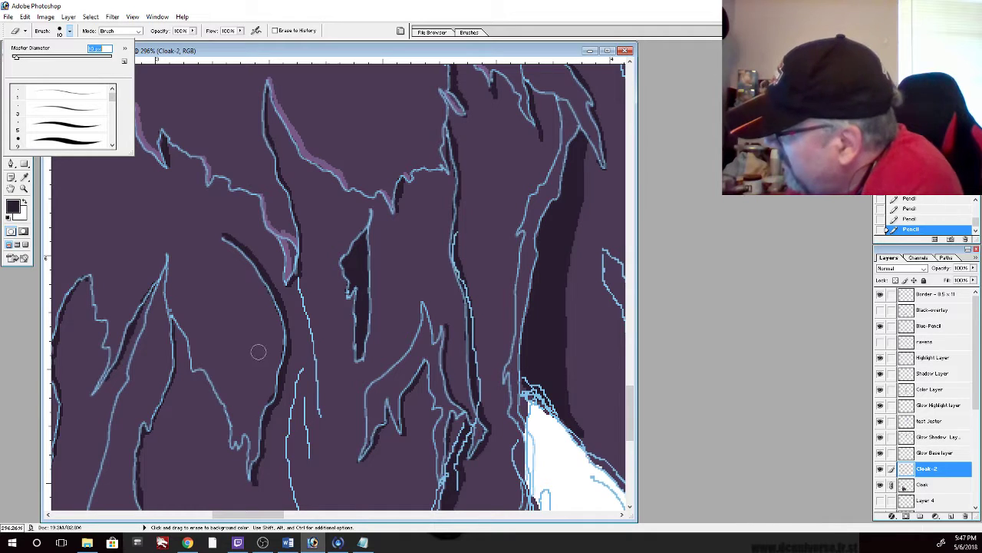
pyautogui.click(264, 380)
pyautogui.click(268, 389)
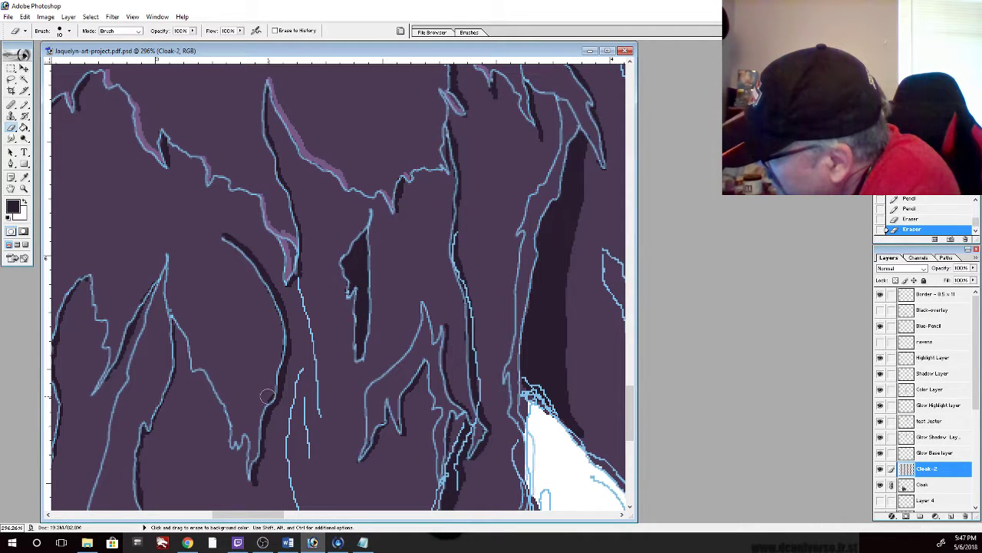
pyautogui.click(269, 393)
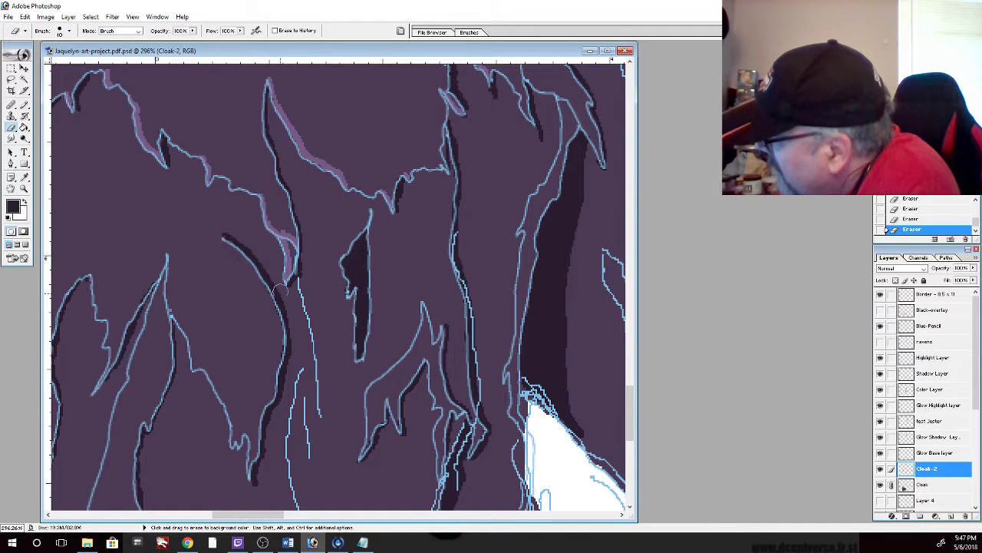
pyautogui.click(277, 353)
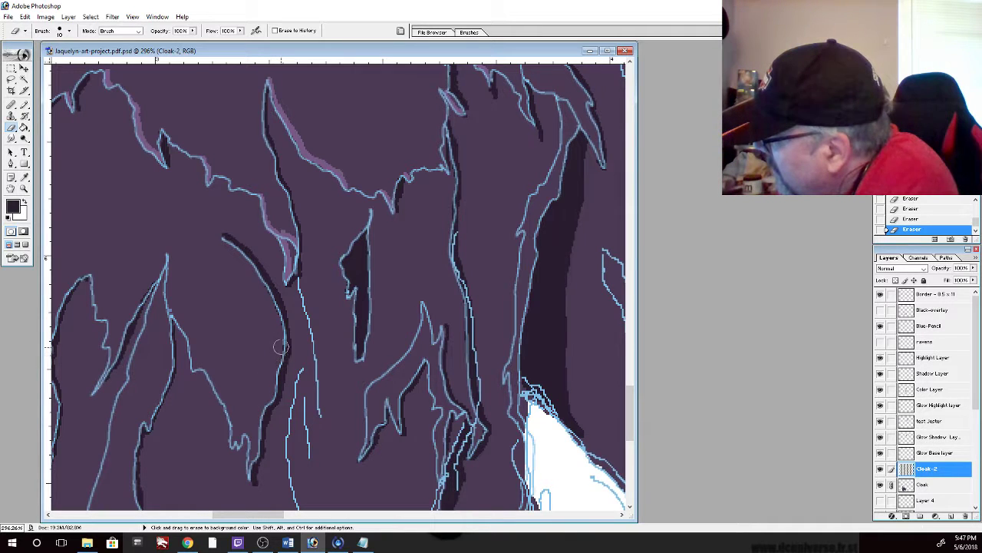
pyautogui.click(280, 353)
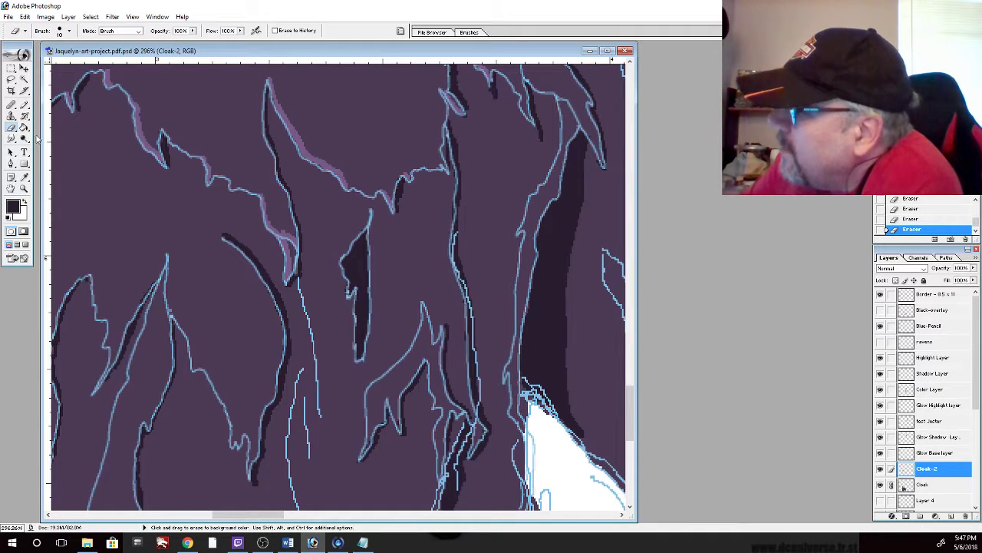
# Resample the light purple highlight from the chest fold as the Pencil colour
pyautogui.click(24, 176)
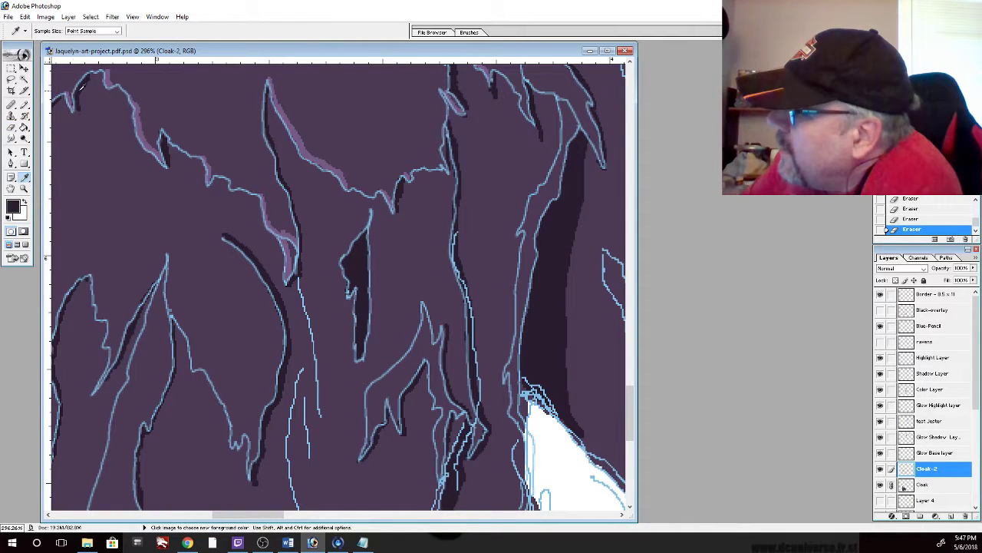
pyautogui.click(110, 75)
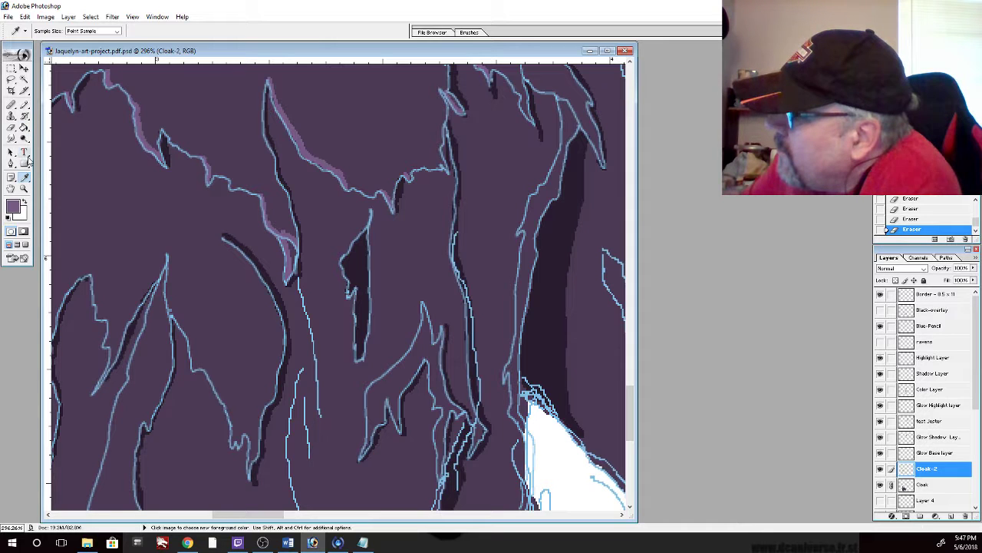
pyautogui.click(24, 106)
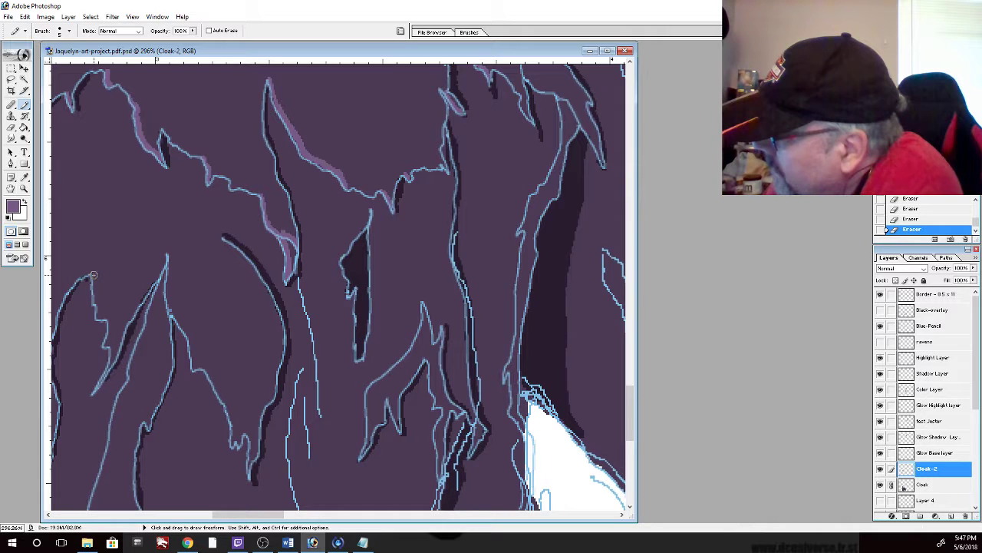
# Pencil light purple highlights along the two jagged folds descending across the lower mid-torso of the cloak
pyautogui.moveTo(97, 296)
pyautogui.mouseDown()
pyautogui.moveTo(93, 281)
pyautogui.moveTo(108, 321)
pyautogui.mouseUp()
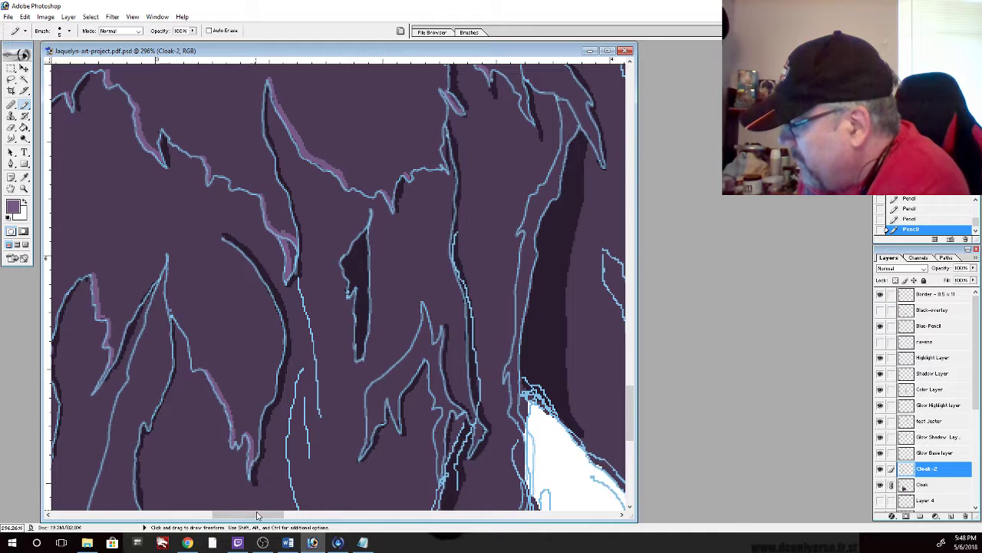
pyautogui.moveTo(260, 516); pyautogui.dragTo(219, 518)
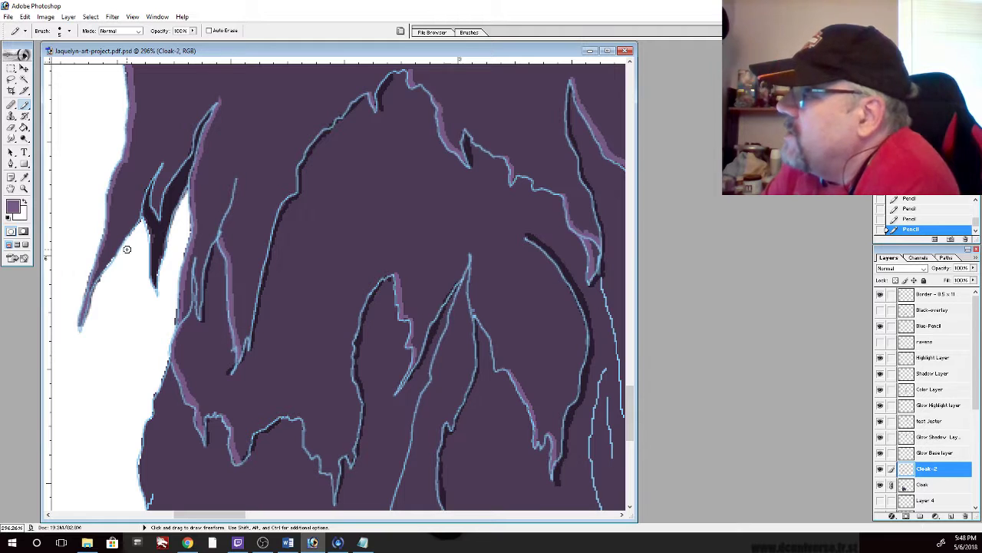
# Resample the dark purple shadow from the torn shoulder tip as the Pencil colour
pyautogui.click(24, 177)
pyautogui.click(172, 190)
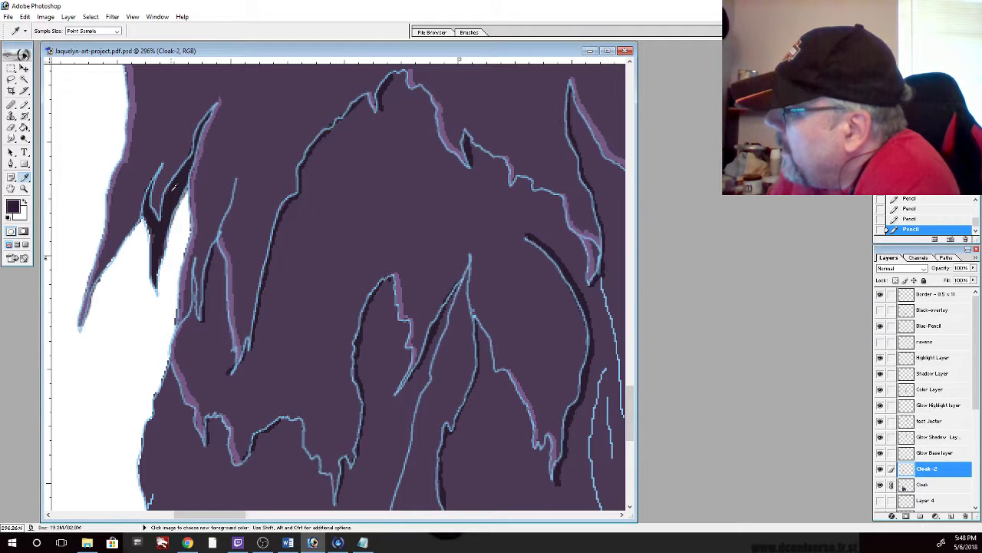
pyautogui.click(25, 105)
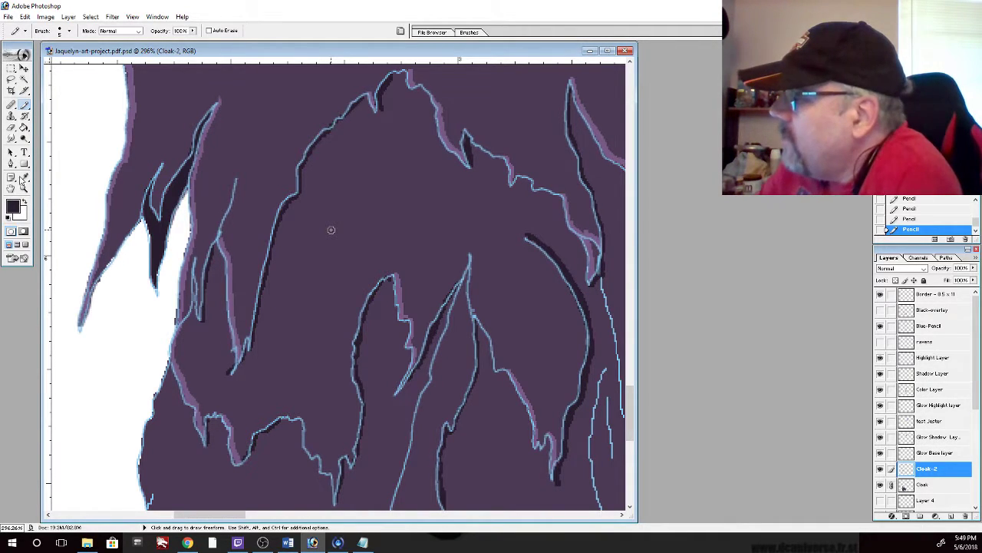
# Examine the whole artwork, comparing the shaded reaper with the purple raven at closer range
pyautogui.click(12, 189)
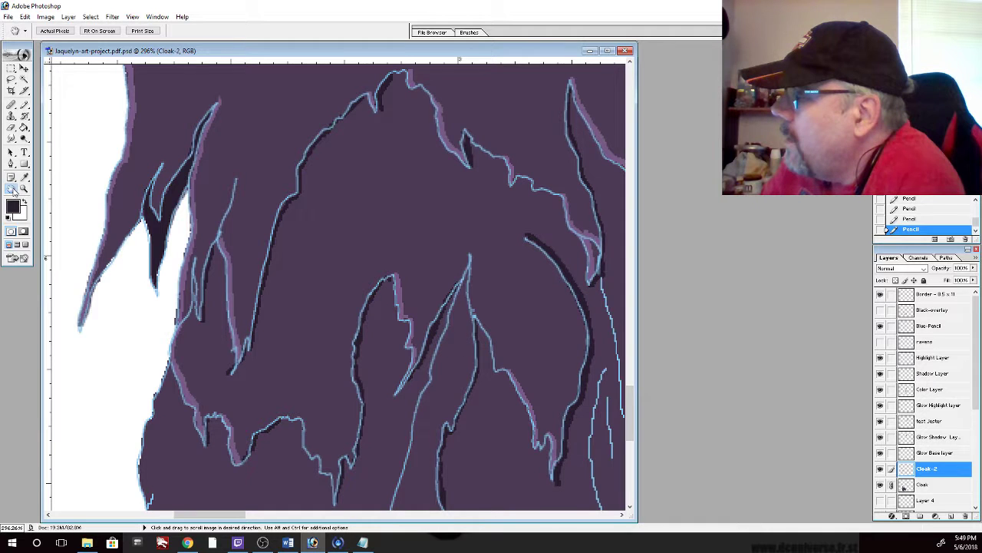
pyautogui.doubleClick(12, 189)
pyautogui.click(23, 188)
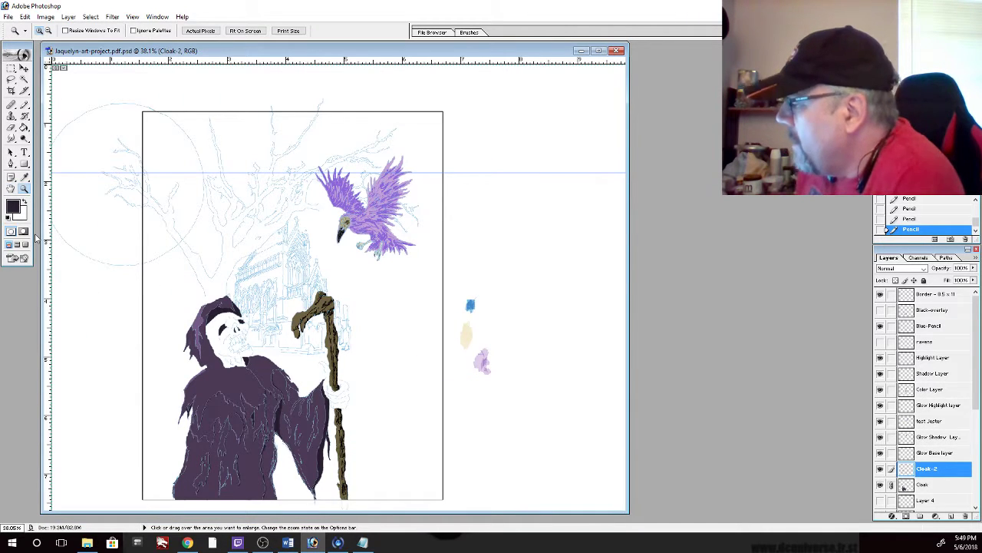
pyautogui.moveTo(152, 268); pyautogui.dragTo(379, 492)
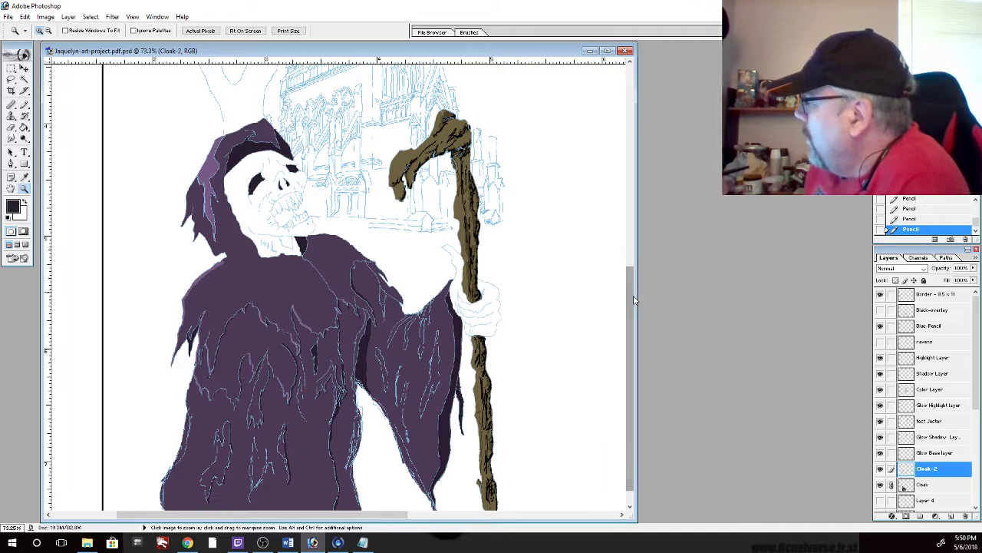
pyautogui.moveTo(633, 299); pyautogui.dragTo(628, 88)
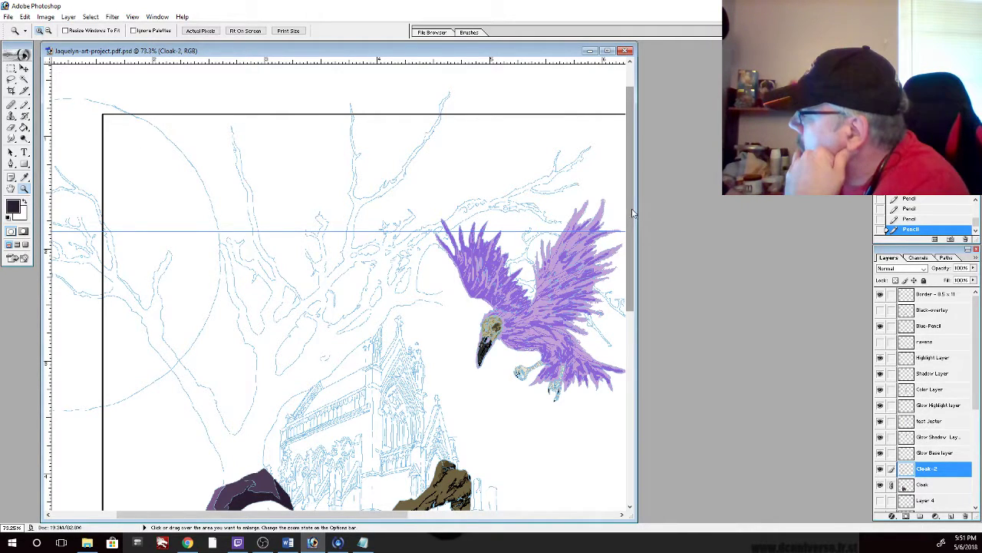
pyautogui.moveTo(633, 213); pyautogui.dragTo(631, 393)
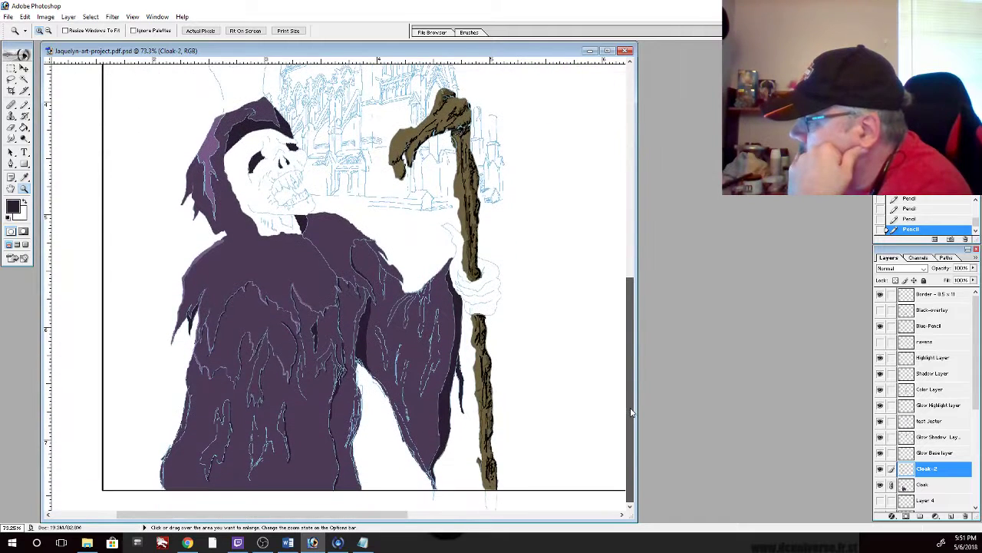
# Pencil a dark purple shadow along the inner fold line beside the cloak's outer edge below the waist
pyautogui.click(25, 105)
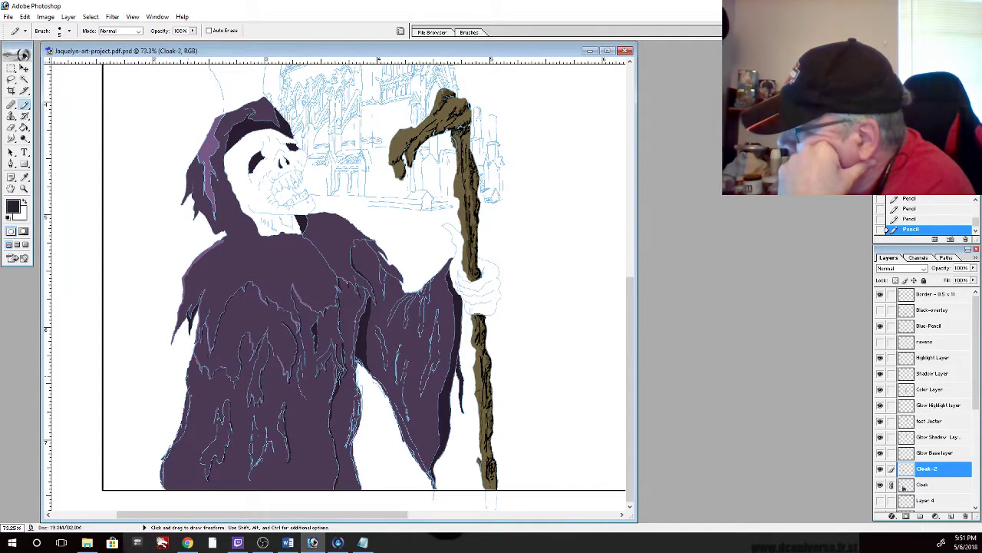
pyautogui.click(23, 188)
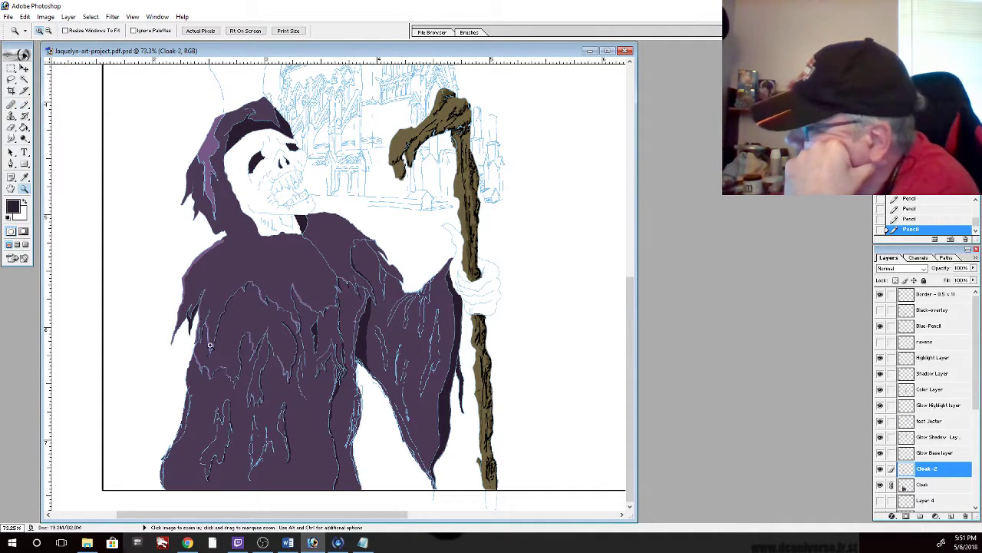
pyautogui.moveTo(165, 375); pyautogui.dragTo(228, 447)
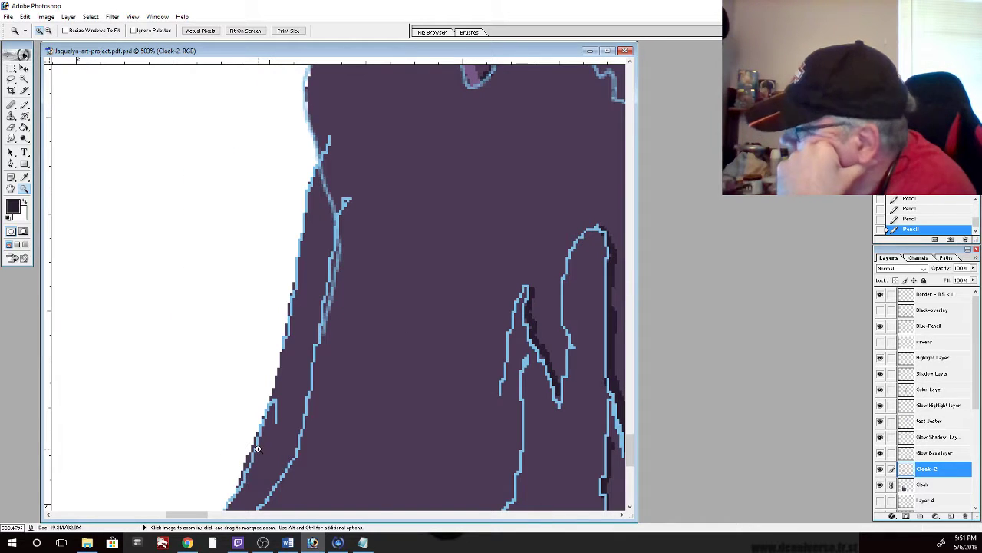
pyautogui.click(25, 105)
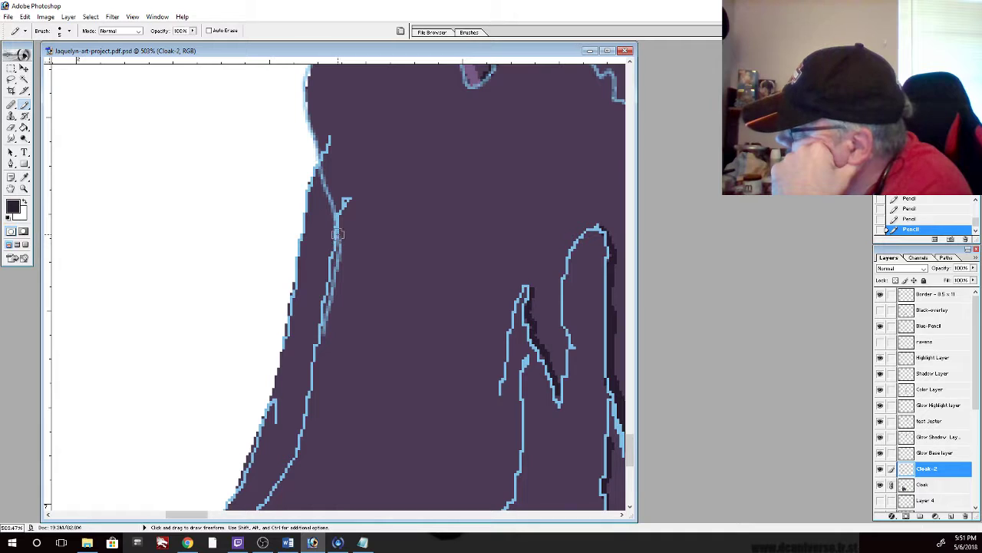
pyautogui.moveTo(342, 221)
pyautogui.mouseDown()
pyautogui.moveTo(343, 284)
pyautogui.moveTo(323, 361)
pyautogui.moveTo(320, 338)
pyautogui.moveTo(314, 402)
pyautogui.moveTo(311, 394)
pyautogui.moveTo(298, 464)
pyautogui.moveTo(278, 495)
pyautogui.moveTo(275, 473)
pyautogui.mouseUp()
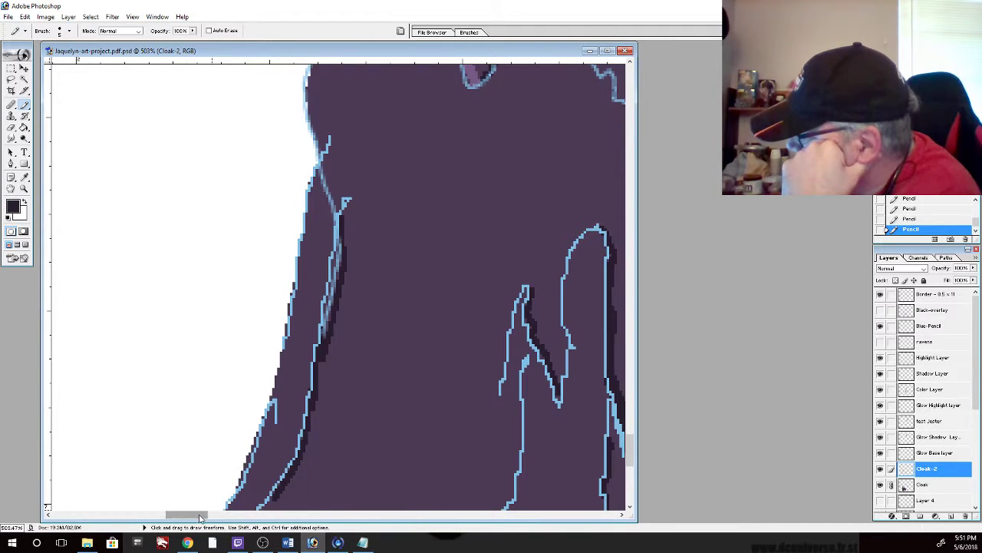
# Resample the light purple highlight from the torso fold and pencil it along the cloak's outer edge below the waist
pyautogui.moveTo(198, 515); pyautogui.dragTo(212, 531)
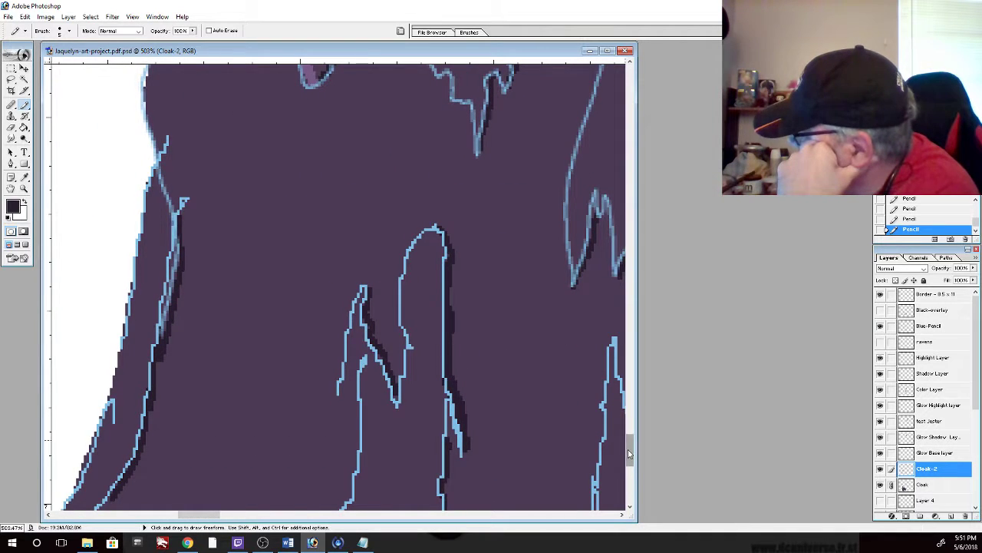
pyautogui.moveTo(629, 450); pyautogui.dragTo(629, 422)
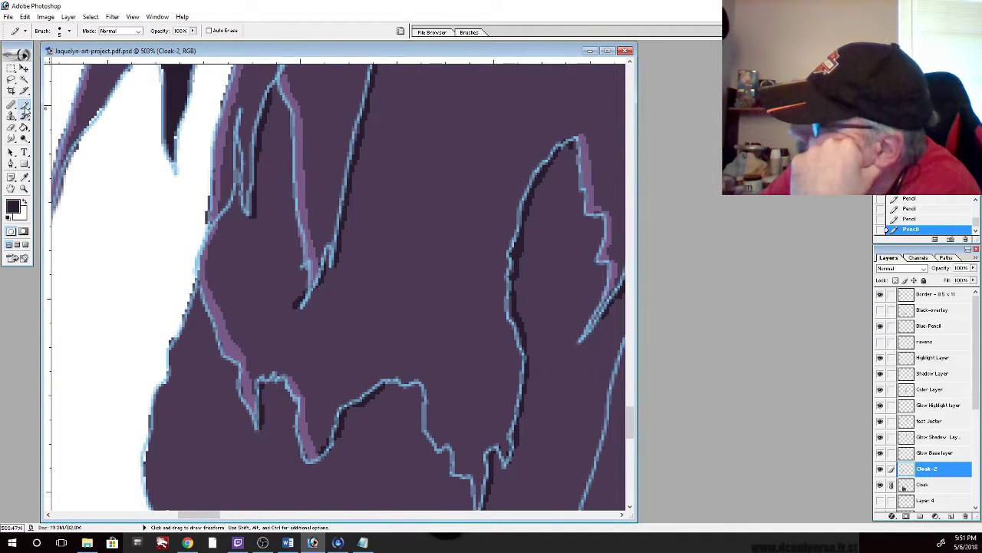
pyautogui.click(25, 177)
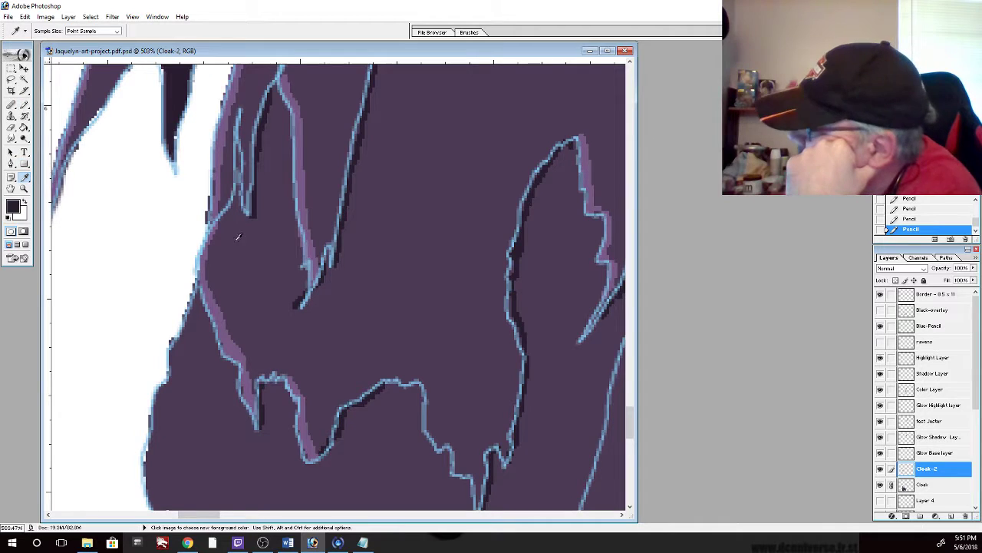
pyautogui.click(222, 308)
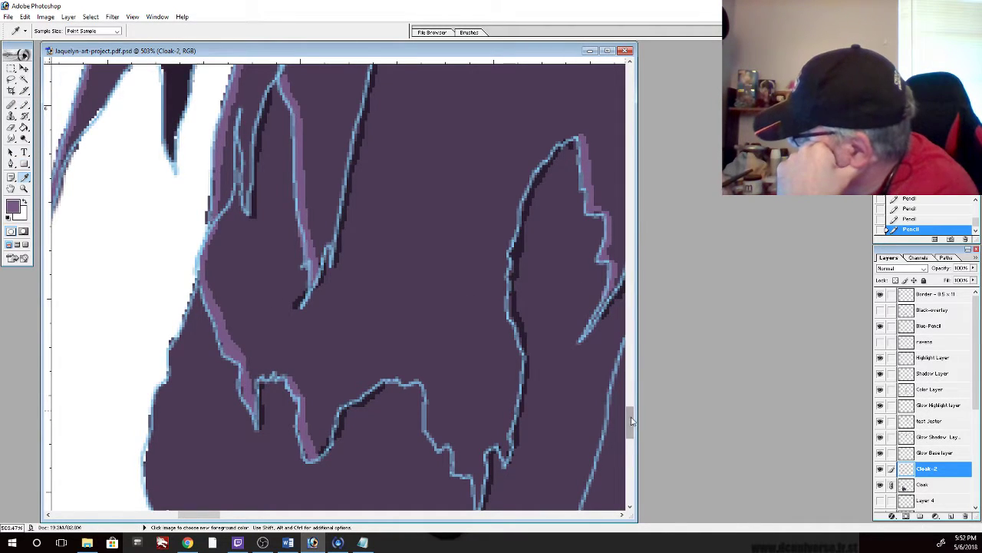
pyautogui.moveTo(631, 422); pyautogui.dragTo(633, 459)
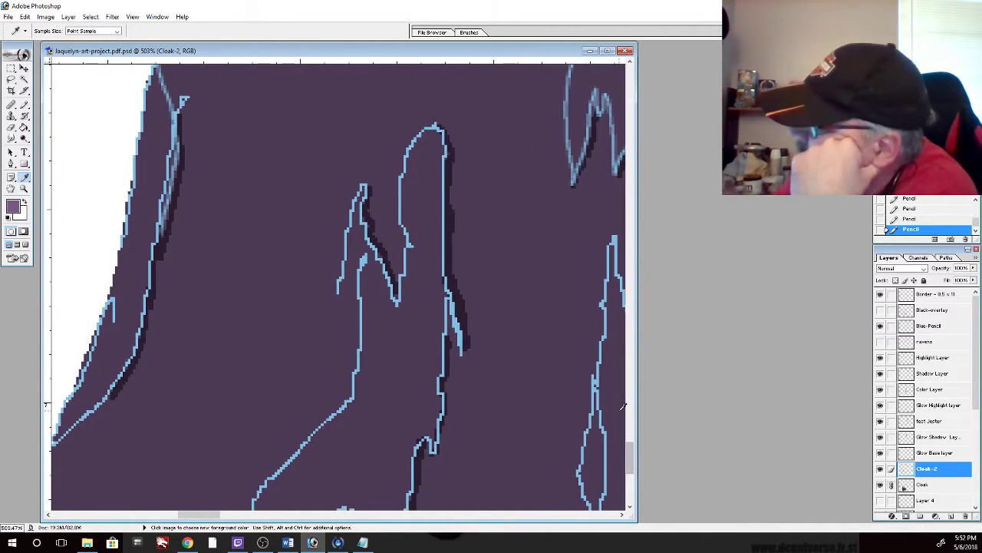
pyautogui.click(25, 104)
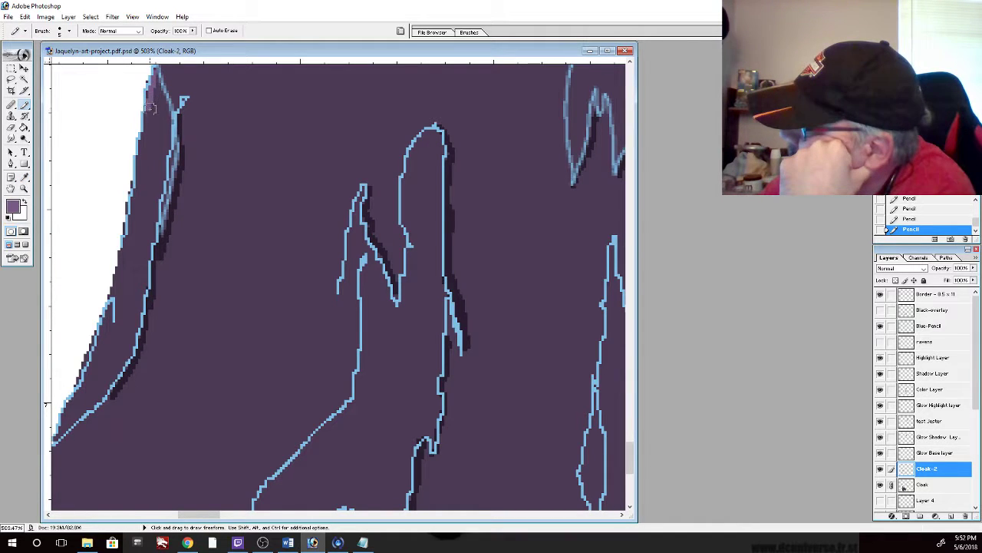
pyautogui.moveTo(150, 112)
pyautogui.mouseDown()
pyautogui.moveTo(115, 304)
pyautogui.moveTo(117, 286)
pyautogui.moveTo(86, 385)
pyautogui.moveTo(55, 449)
pyautogui.mouseUp()
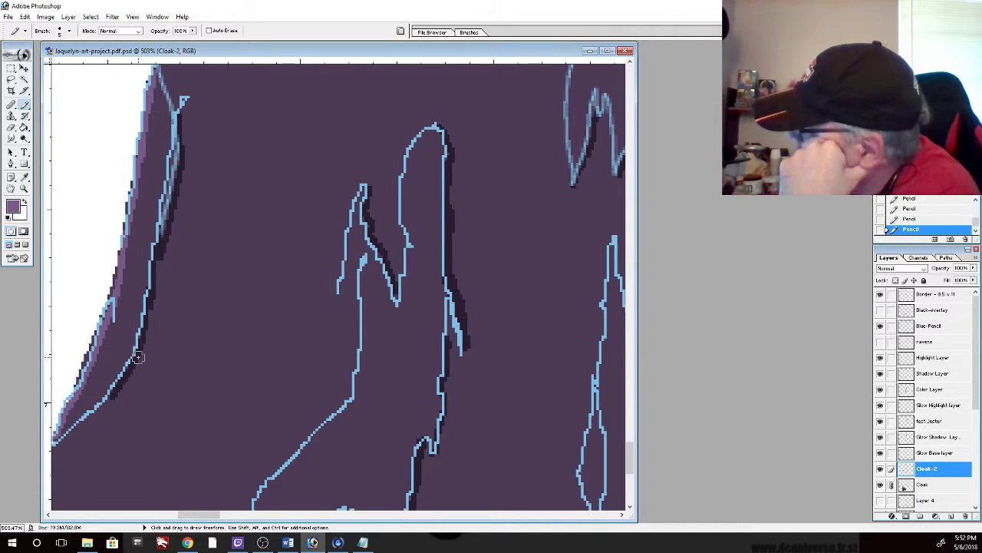
# Extend the light purple highlight down the cloak's outer edge over the small pointed flap to the hem
pyautogui.scroll(-5, 621, 453)
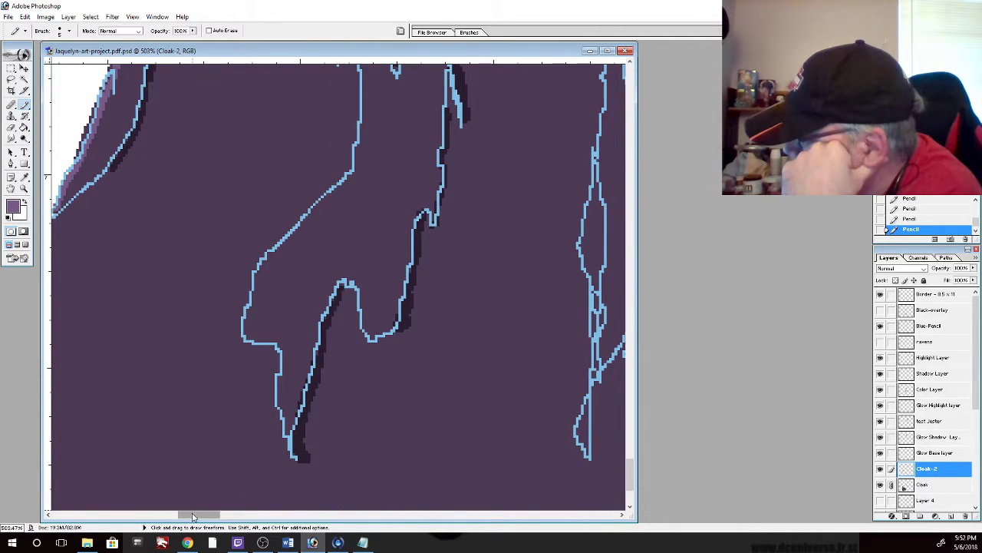
pyautogui.moveTo(194, 515); pyautogui.dragTo(174, 515)
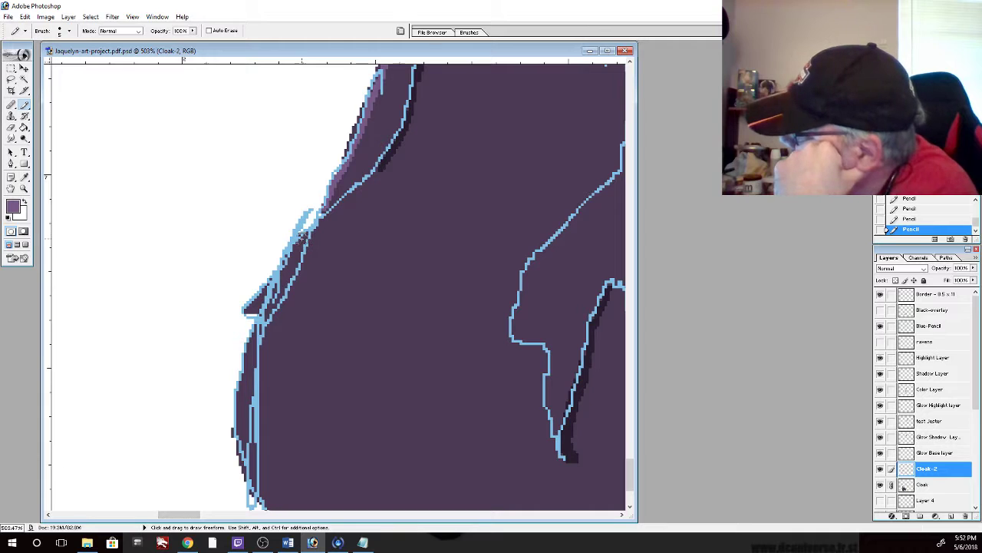
pyautogui.moveTo(284, 272)
pyautogui.mouseDown()
pyautogui.moveTo(254, 306)
pyautogui.moveTo(283, 272)
pyautogui.mouseUp()
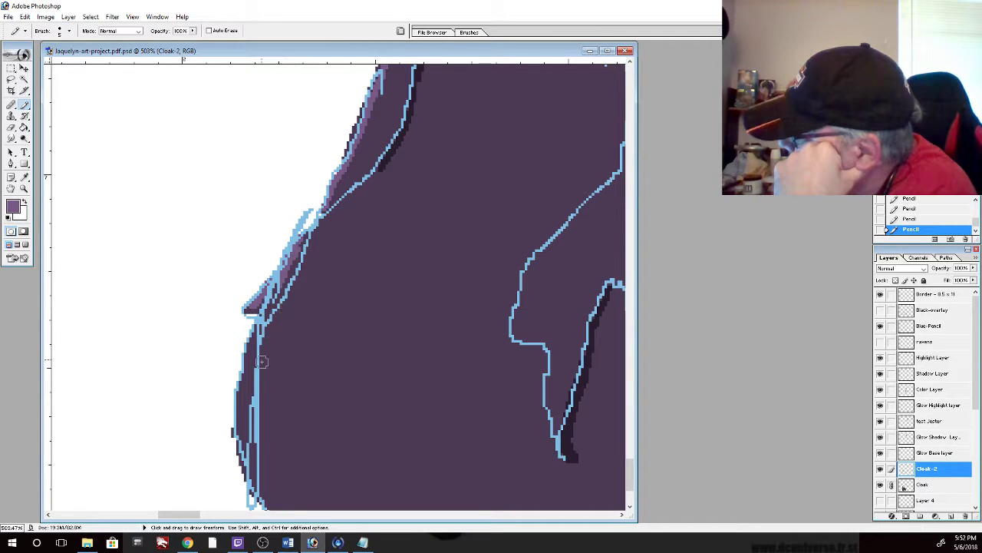
pyautogui.moveTo(251, 347)
pyautogui.mouseDown()
pyautogui.moveTo(246, 378)
pyautogui.moveTo(253, 349)
pyautogui.moveTo(240, 380)
pyautogui.moveTo(241, 410)
pyautogui.moveTo(249, 384)
pyautogui.moveTo(242, 453)
pyautogui.moveTo(238, 430)
pyautogui.moveTo(249, 478)
pyautogui.mouseUp()
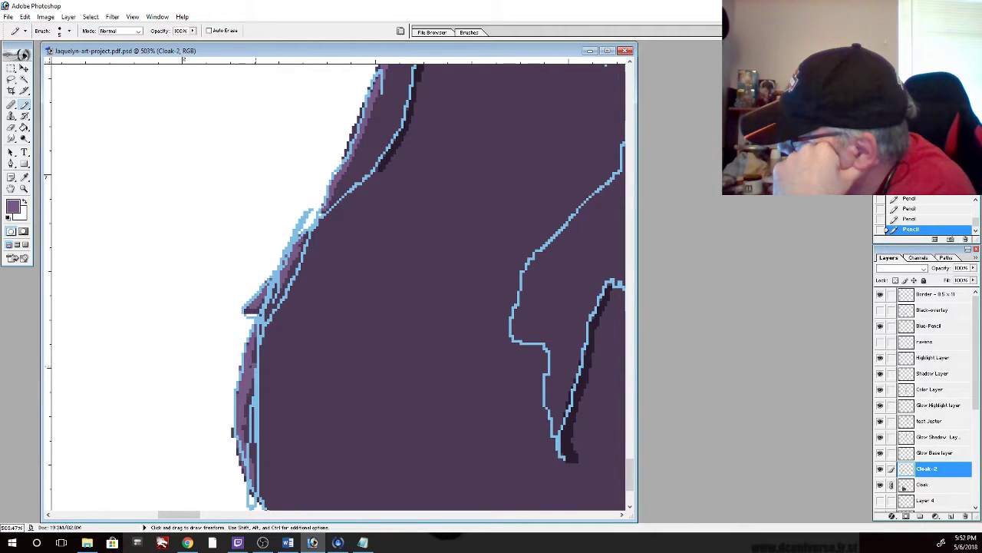
pyautogui.moveTo(176, 514); pyautogui.dragTo(193, 519)
pyautogui.moveTo(630, 472); pyautogui.dragTo(631, 486)
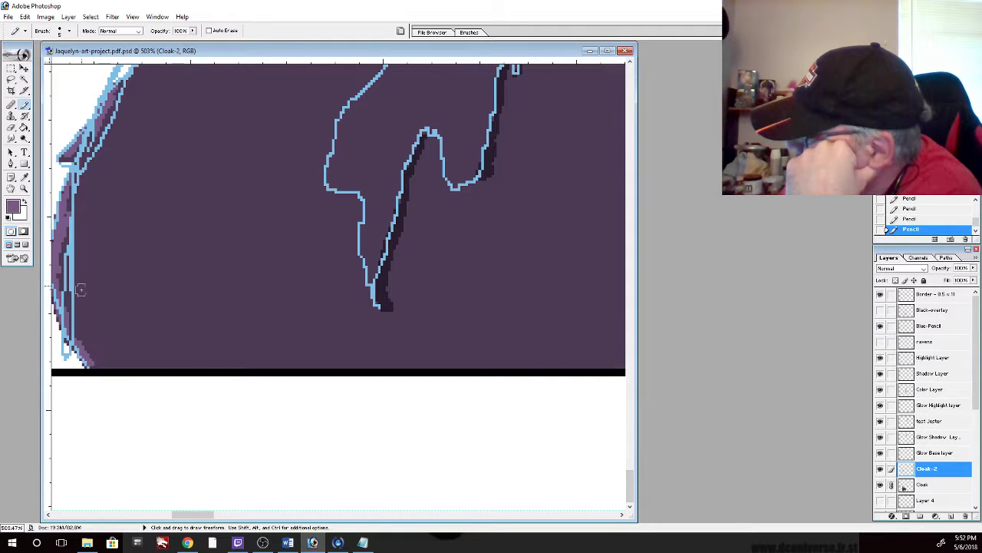
# Pencil a light purple highlight along the long curved fold in the lower cloak and thicken its diagonal middle section
pyautogui.moveTo(630, 485); pyautogui.dragTo(630, 469)
pyautogui.moveTo(347, 346)
pyautogui.mouseDown()
pyautogui.moveTo(331, 420)
pyautogui.moveTo(330, 412)
pyautogui.moveTo(347, 430)
pyautogui.moveTo(331, 430)
pyautogui.mouseUp()
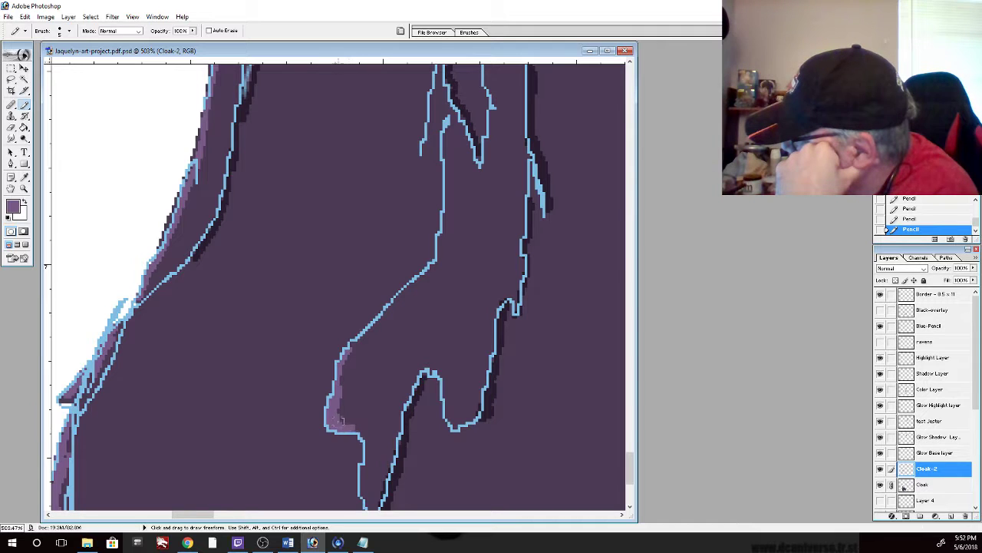
pyautogui.moveTo(338, 375); pyautogui.dragTo(435, 262)
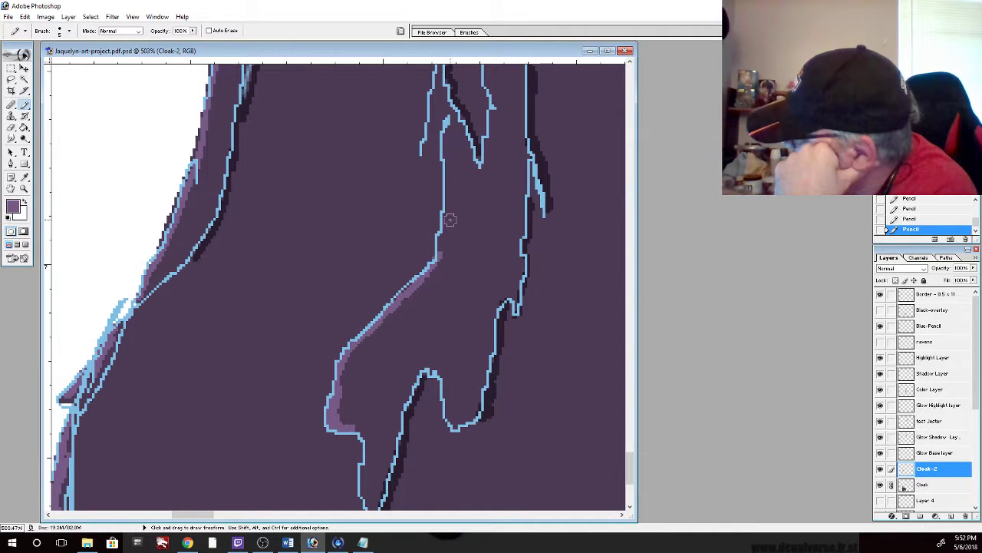
pyautogui.moveTo(449, 182); pyautogui.dragTo(443, 248)
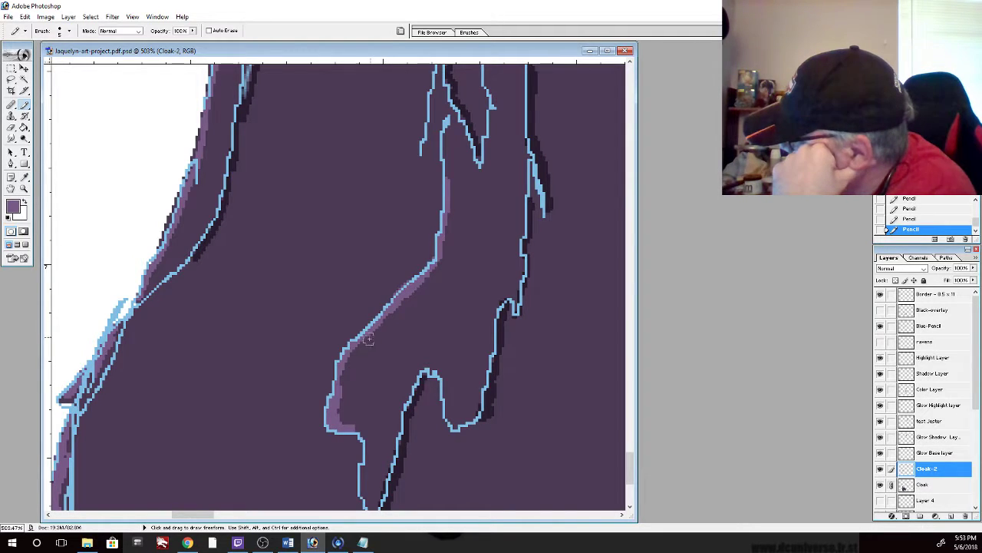
pyautogui.moveTo(341, 377); pyautogui.dragTo(439, 265)
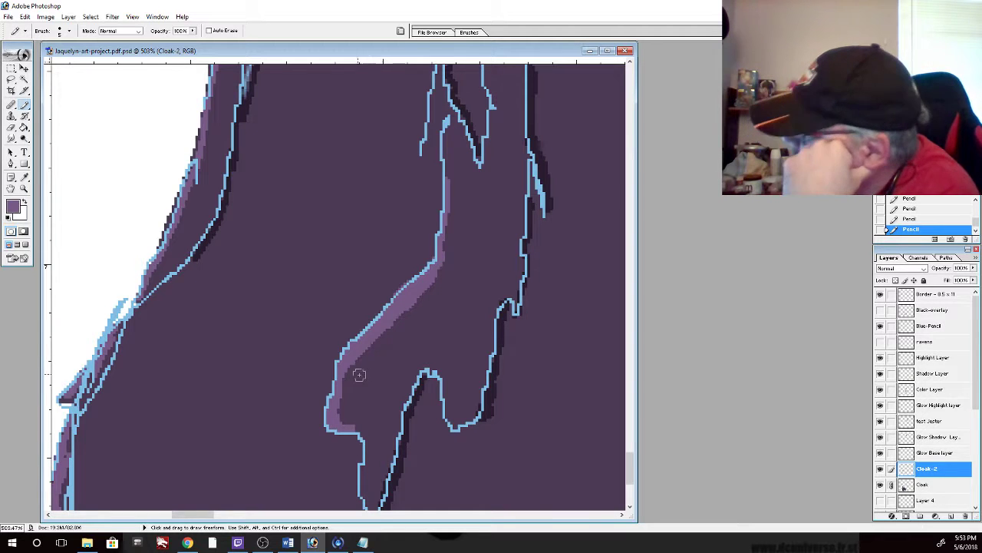
# Review the cloak shading on the whole artwork and examine the raven's feather colouring up close
pyautogui.doubleClick(12, 189)
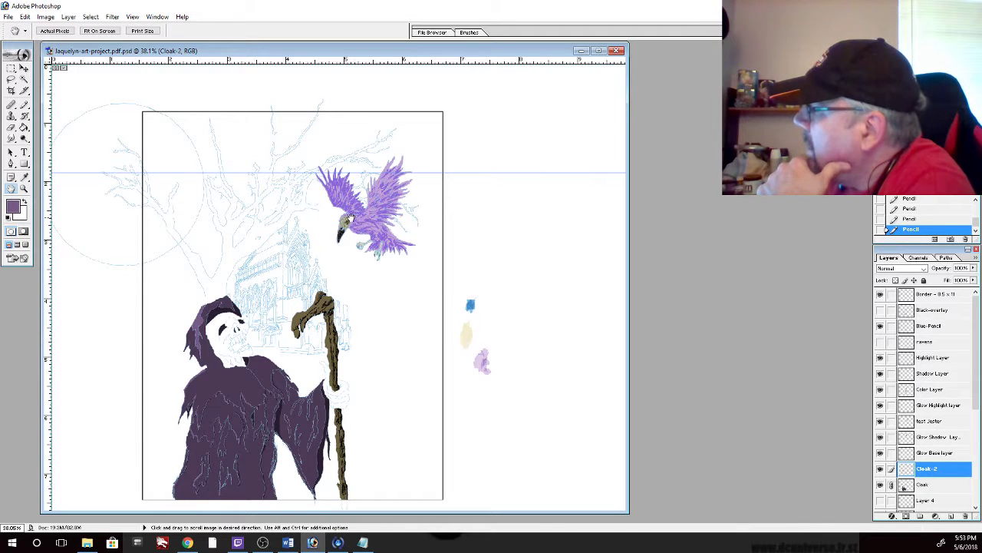
pyautogui.click(25, 188)
pyautogui.moveTo(325, 197); pyautogui.dragTo(399, 270)
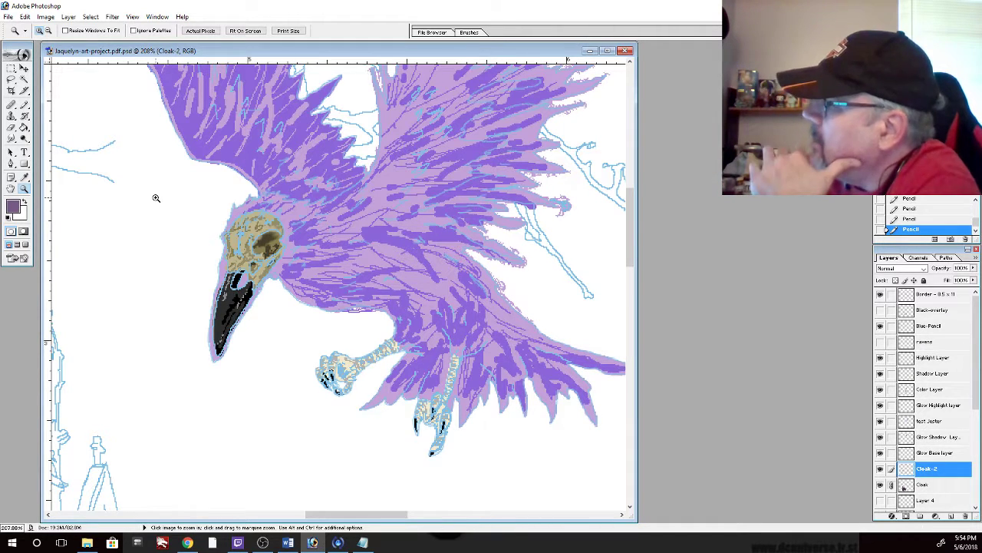
pyautogui.doubleClick(11, 188)
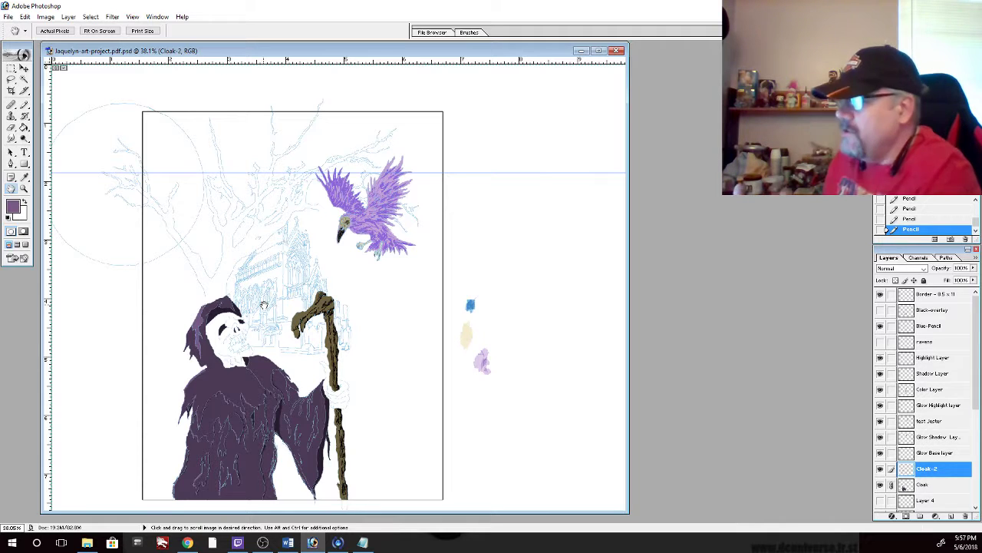
# Extend the light purple pencil highlight along the jagged fold at the cloak's waist, near its outer edge
pyautogui.click(24, 188)
pyautogui.moveTo(173, 353); pyautogui.dragTo(260, 456)
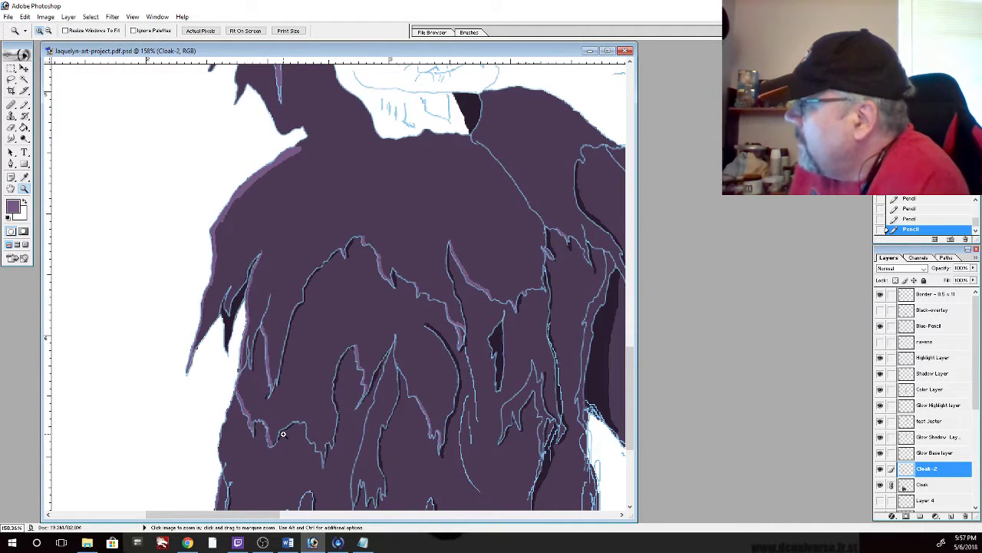
pyautogui.click(24, 104)
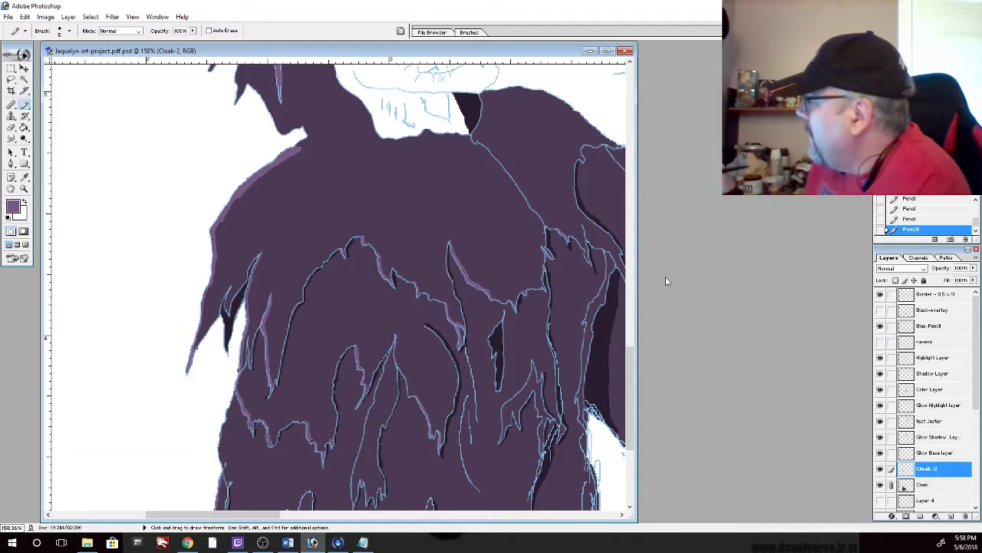
# Set the foreground colour to a pale bone beige, hex EEDEB9, for the reaper's skull
pyautogui.moveTo(629, 396); pyautogui.dragTo(629, 347)
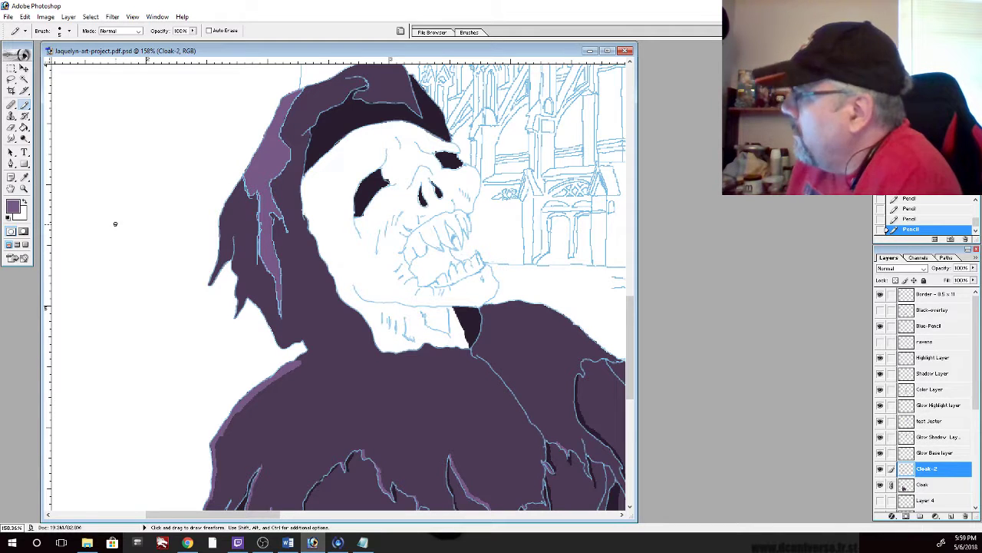
pyautogui.click(13, 207)
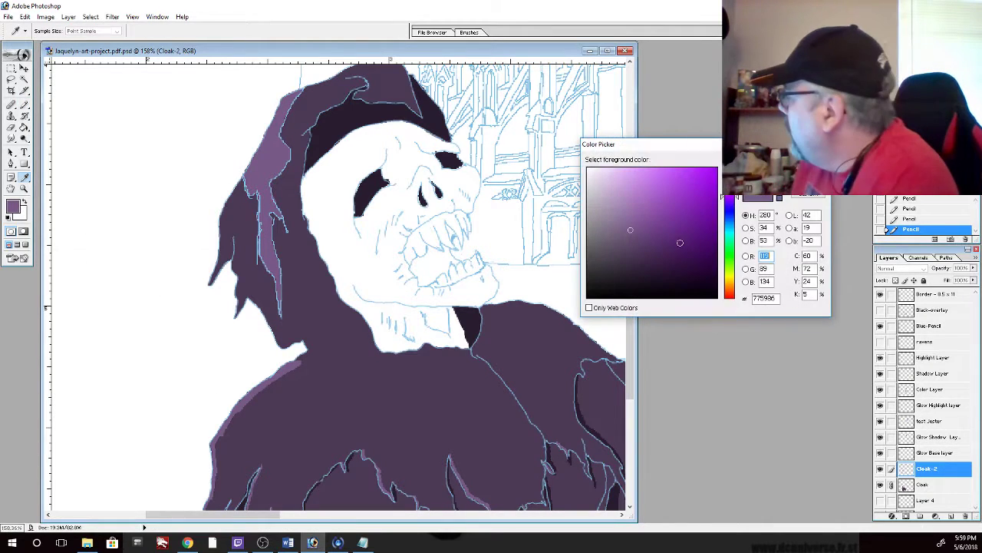
pyautogui.moveTo(729, 198); pyautogui.dragTo(729, 188)
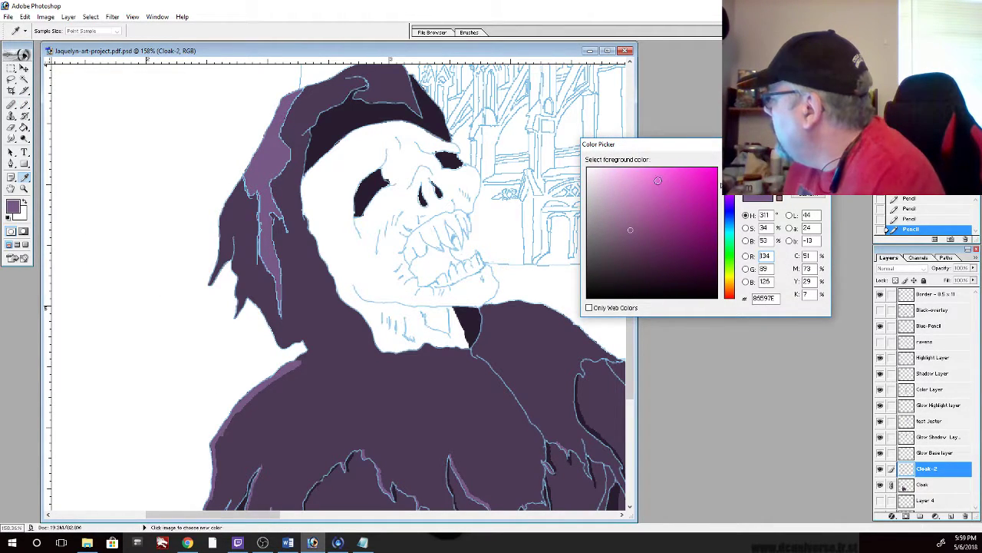
pyautogui.moveTo(658, 182); pyautogui.dragTo(615, 175)
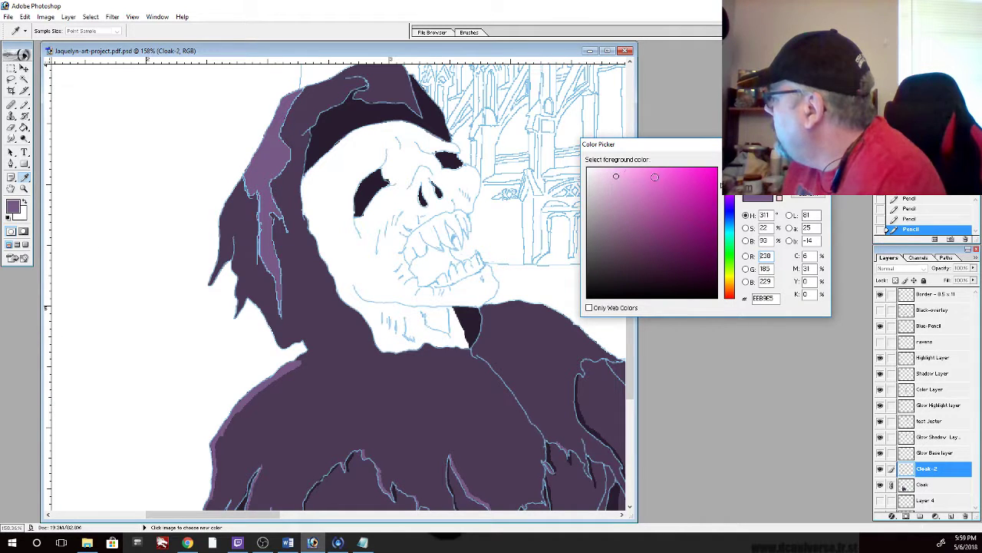
pyautogui.click(730, 221)
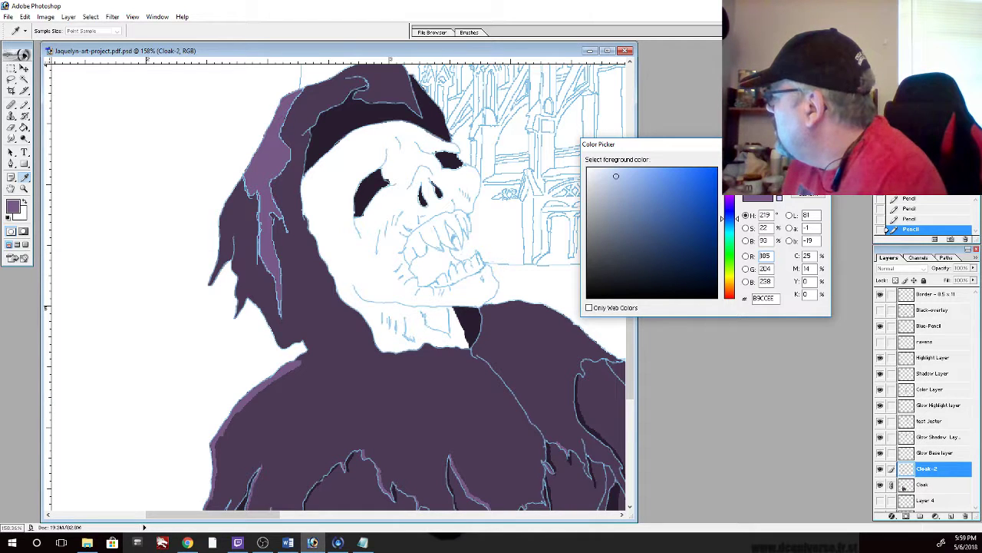
pyautogui.click(730, 186)
pyautogui.click(731, 278)
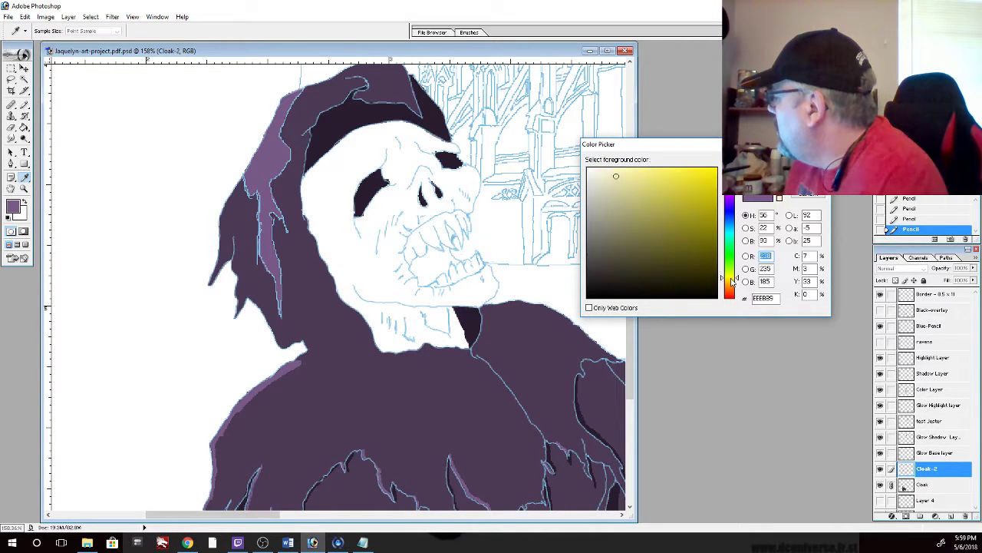
pyautogui.moveTo(733, 282); pyautogui.dragTo(733, 283)
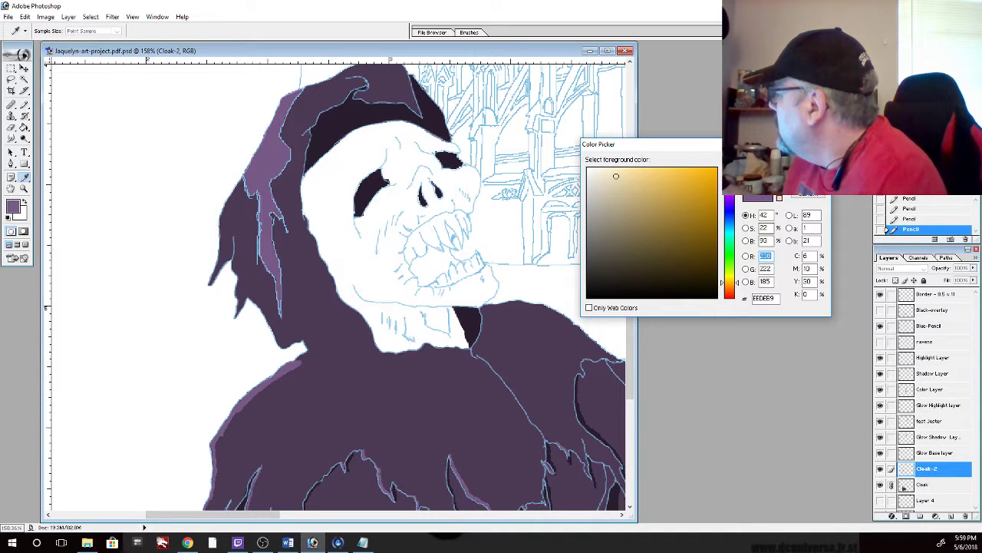
pyautogui.click(806, 171)
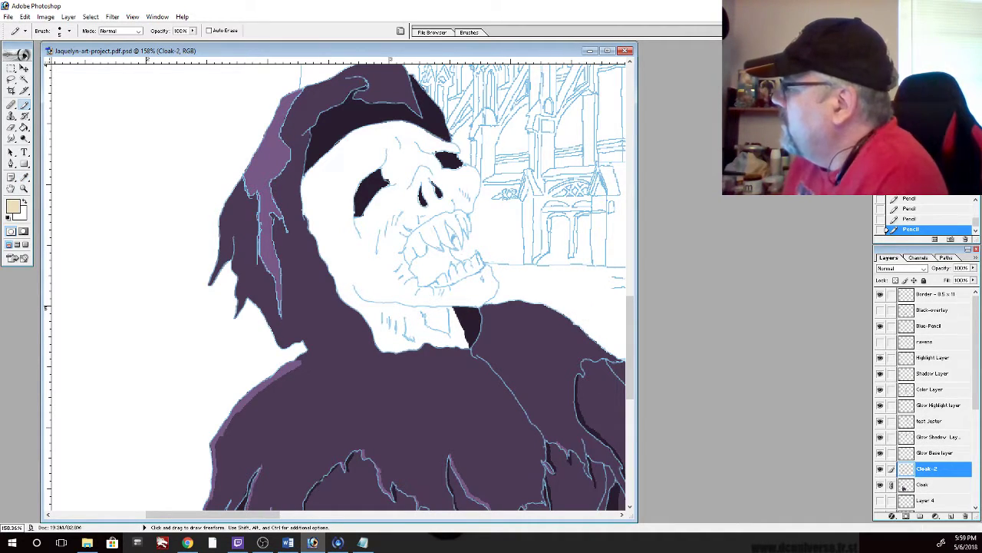
# Add a new layer above Cloak-2 and name it Head
pyautogui.click(950, 516)
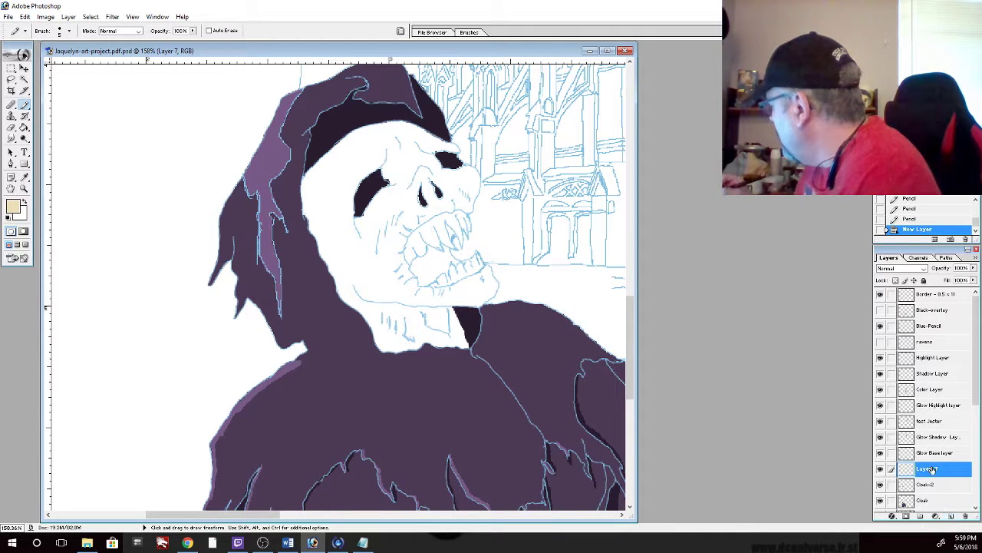
pyautogui.doubleClick(931, 469)
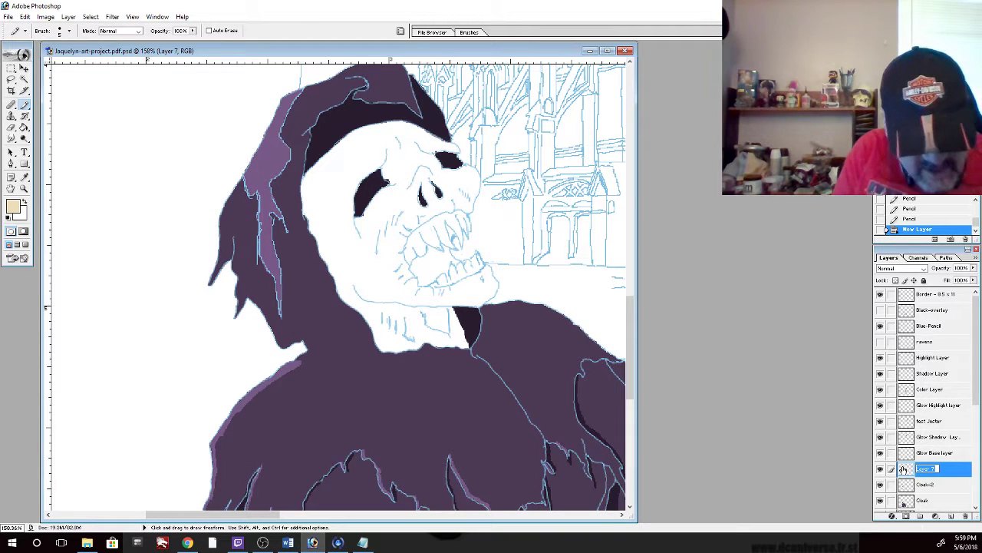
pyautogui.write('Head')
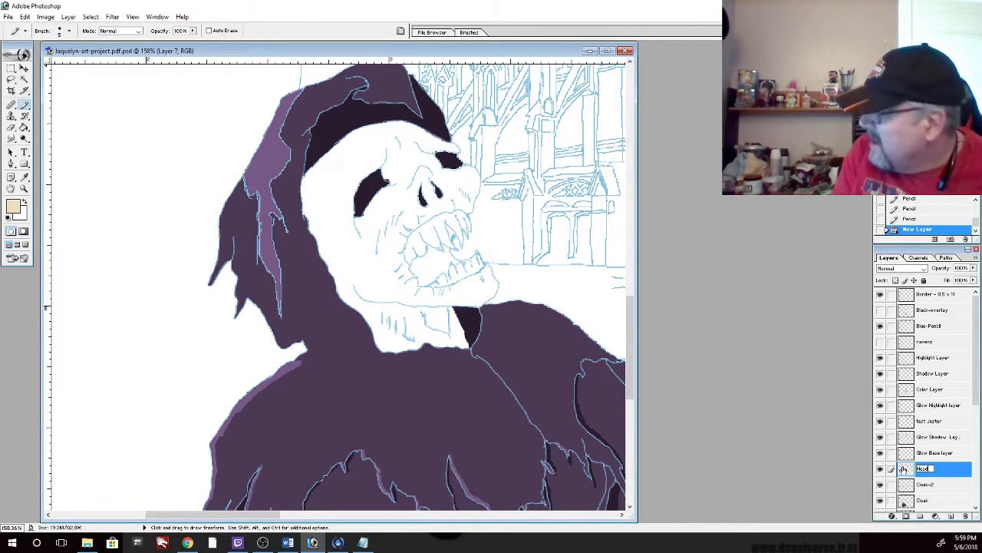
pyautogui.press('Return')
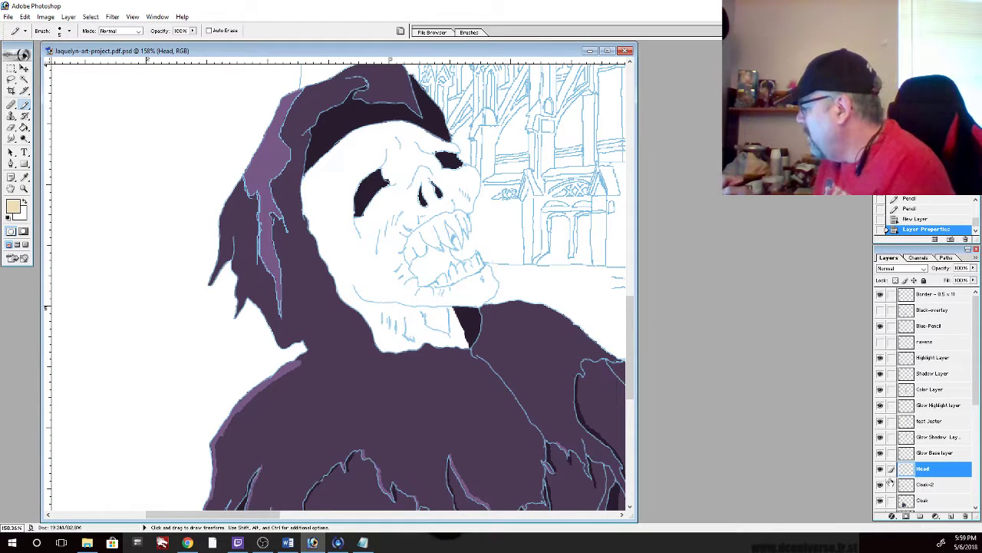
# Toggle the Cloak-2 layer's visibility repeatedly to check which parts of the skull and cloak are painted on it
pyautogui.click(881, 485)
pyautogui.click(881, 485)
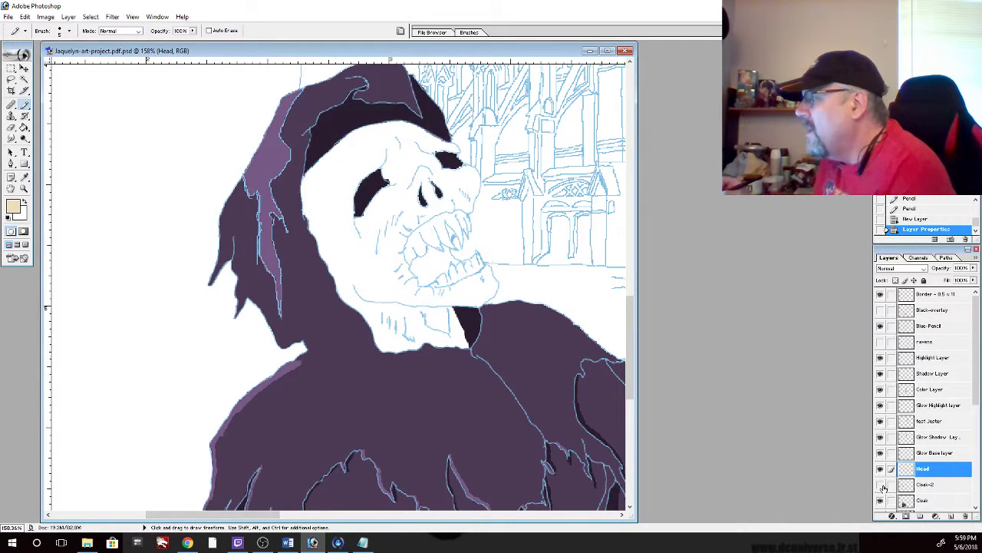
pyautogui.click(881, 485)
pyautogui.click(881, 485)
pyautogui.click(880, 486)
pyautogui.click(881, 486)
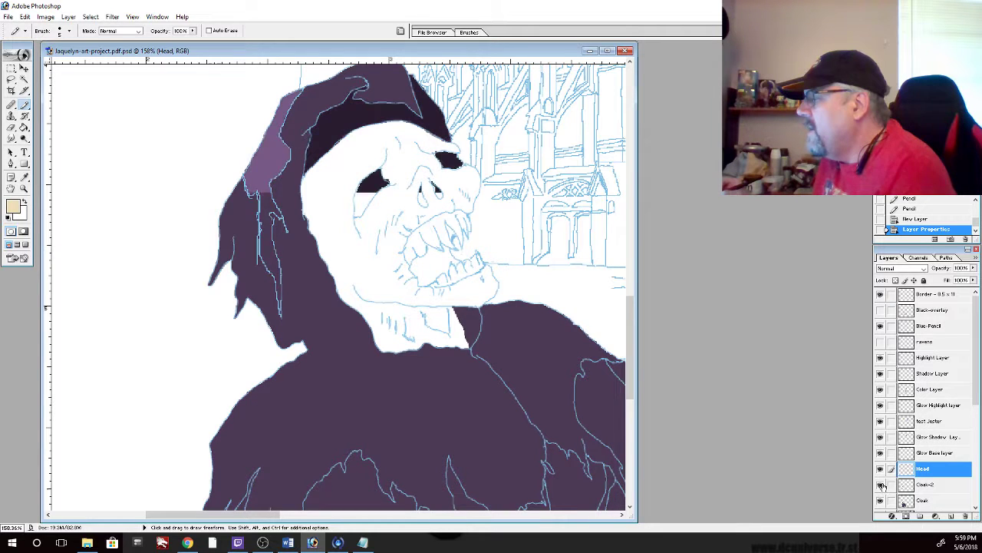
pyautogui.click(881, 486)
pyautogui.click(881, 486)
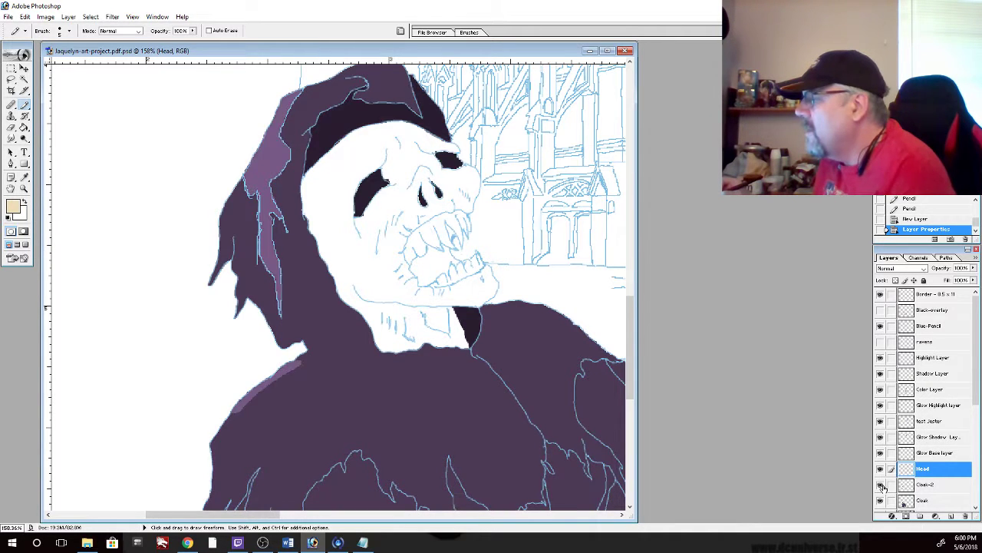
# Lasso the skull's dark eye sockets and nostrils on the Cloak-2 layer and cut them out
pyautogui.click(925, 484)
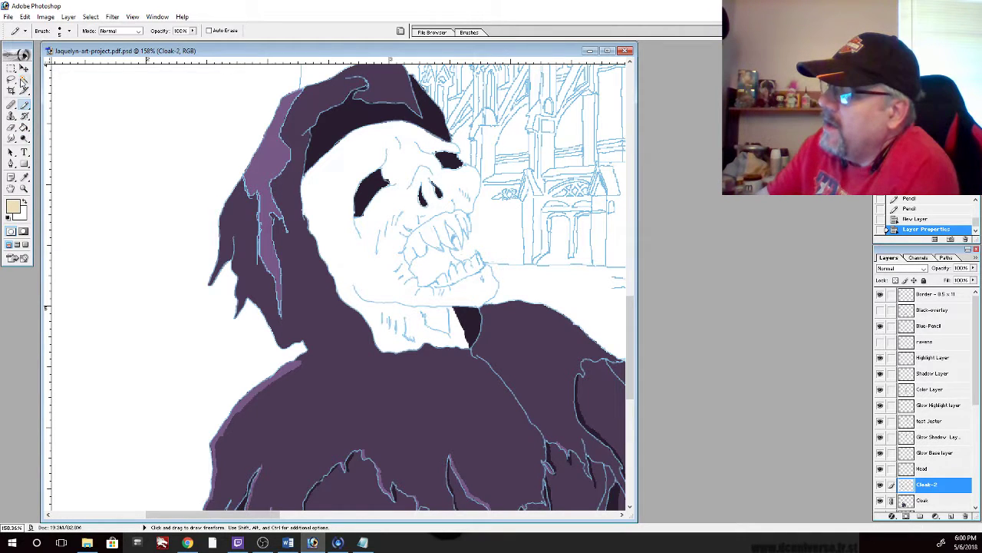
pyautogui.click(12, 79)
pyautogui.moveTo(481, 141)
pyautogui.mouseDown()
pyautogui.moveTo(394, 141)
pyautogui.moveTo(366, 152)
pyautogui.moveTo(342, 182)
pyautogui.moveTo(337, 211)
pyautogui.moveTo(355, 236)
pyautogui.moveTo(380, 244)
pyautogui.moveTo(421, 245)
pyautogui.moveTo(460, 228)
pyautogui.moveTo(485, 200)
pyautogui.moveTo(488, 168)
pyautogui.moveTo(481, 143)
pyautogui.mouseUp()
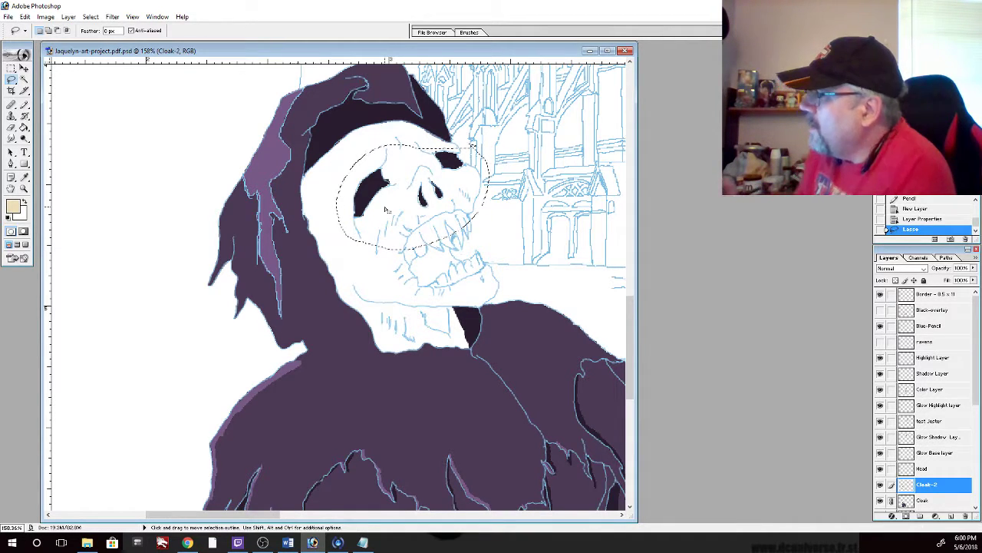
pyautogui.press('ctrl')
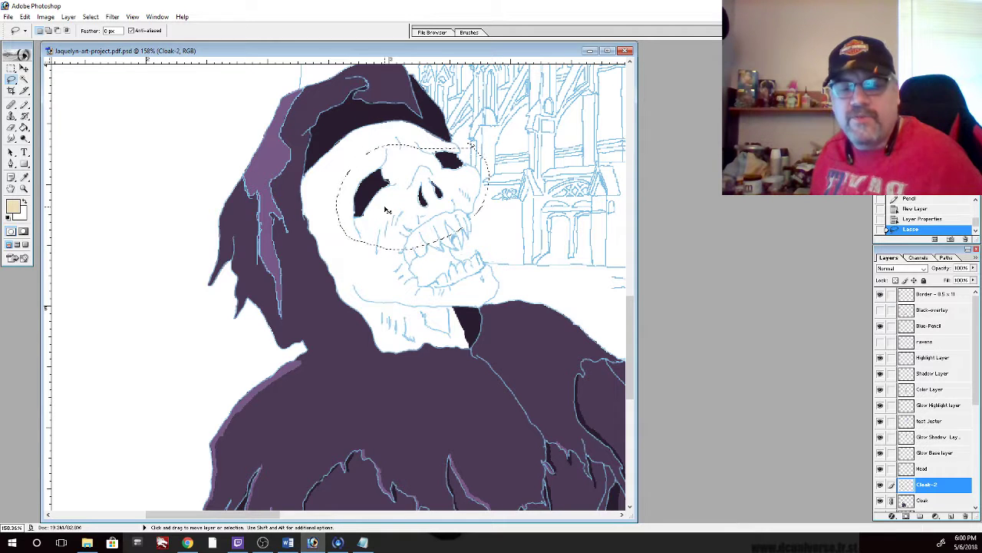
pyautogui.hotkey('ctrl', 'x')
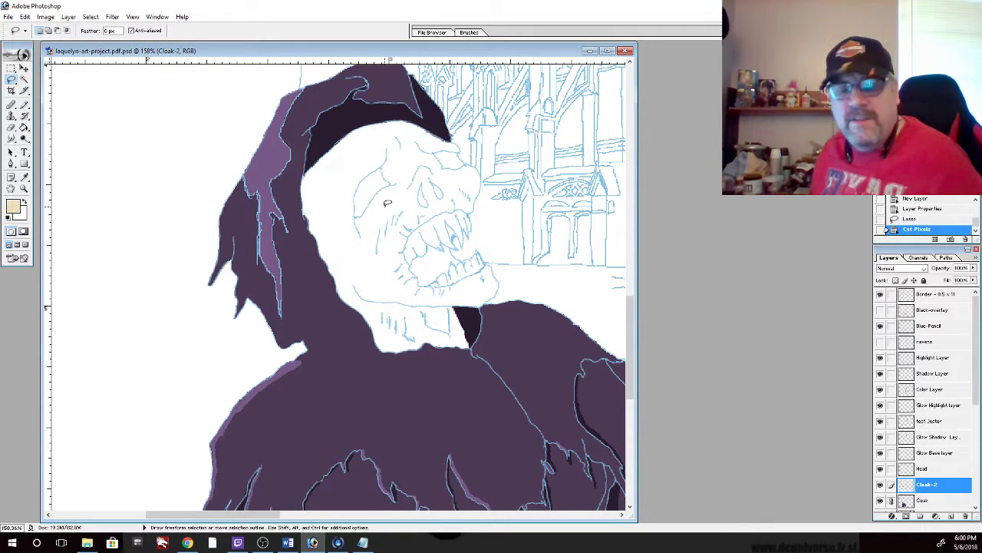
# Paste the cut eye sockets and nostrils onto their own layer and align them with the skull's line art
pyautogui.hotkey('ctrl', 'v')
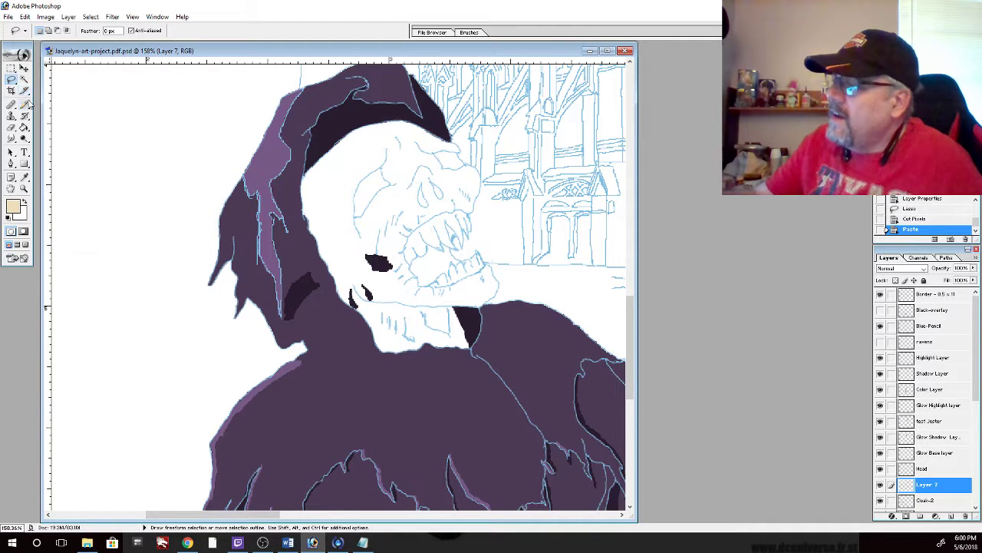
pyautogui.click(24, 69)
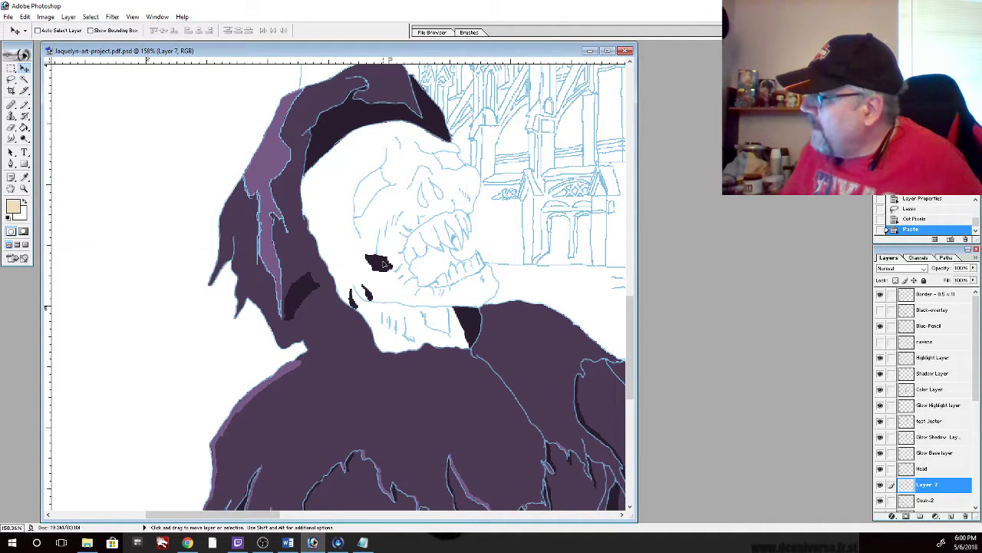
pyautogui.moveTo(388, 269); pyautogui.dragTo(455, 162)
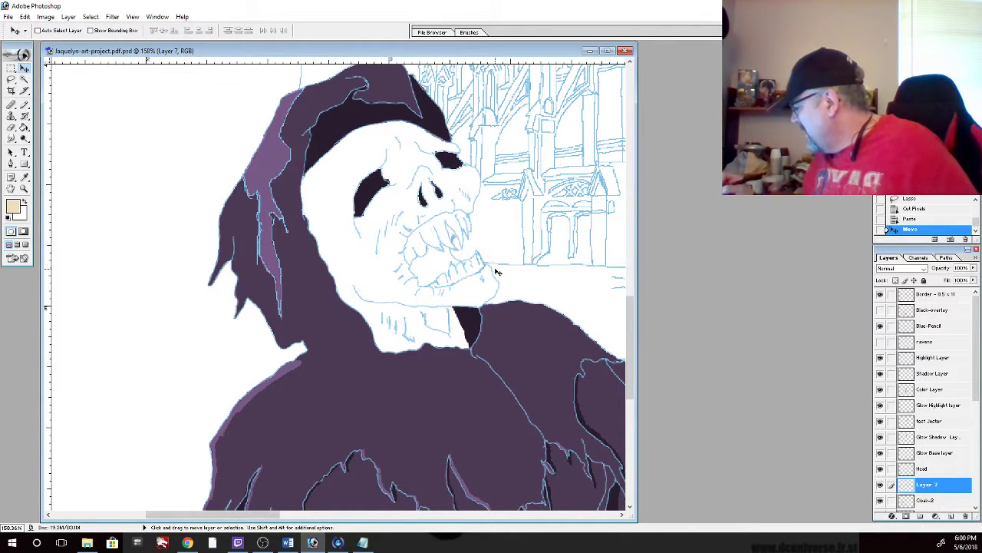
# Rename the pasted layer Eye-nostril and move it above the Head layer
pyautogui.doubleClick(929, 485)
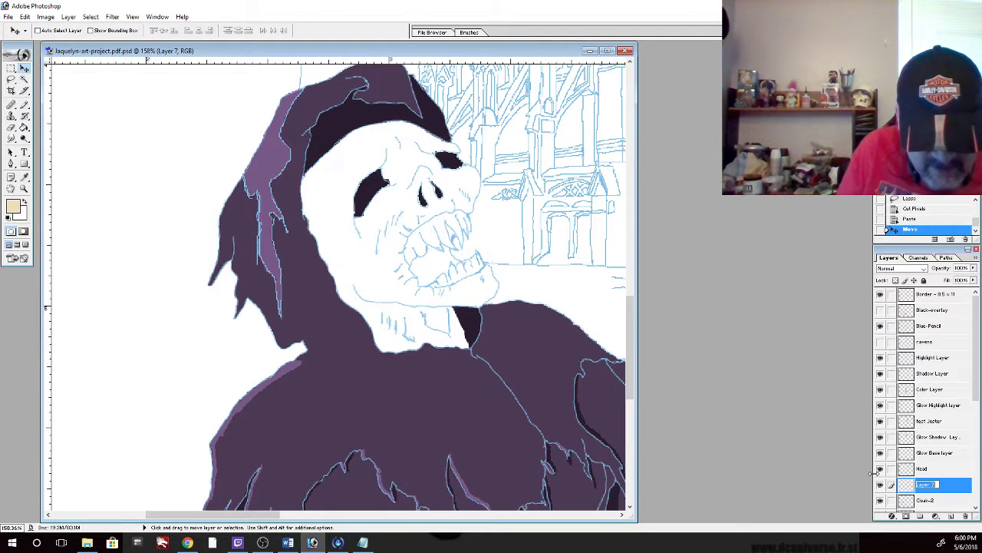
pyautogui.write('Eyes')
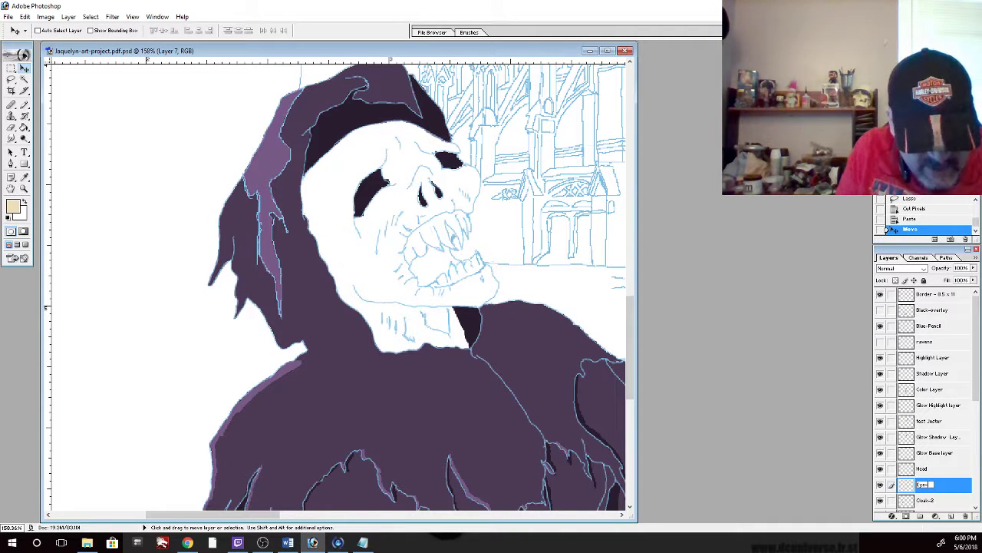
pyautogui.write('-2')
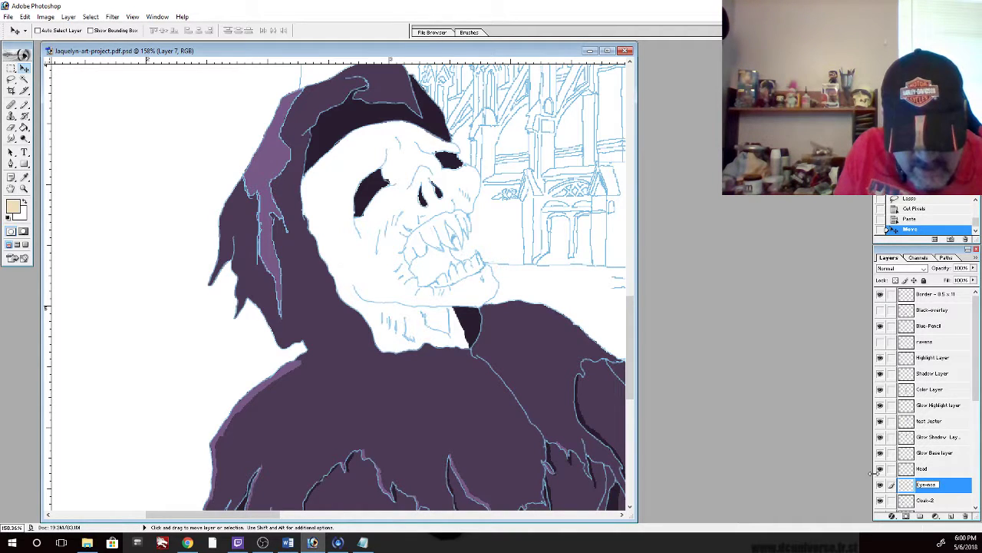
pyautogui.write('ter')
pyautogui.write('l')
pyautogui.press('Return')
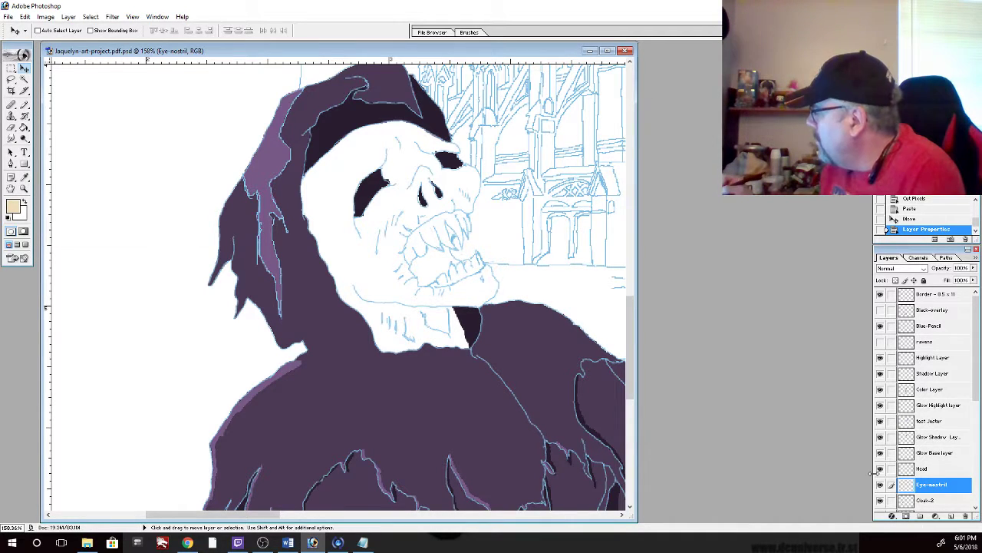
pyautogui.moveTo(938, 487); pyautogui.dragTo(940, 468)
# Pencil a bone beige outline on the Head layer around the skull's forehead, face, mouth, jaw, neck and hood-side edge
pyautogui.click(935, 486)
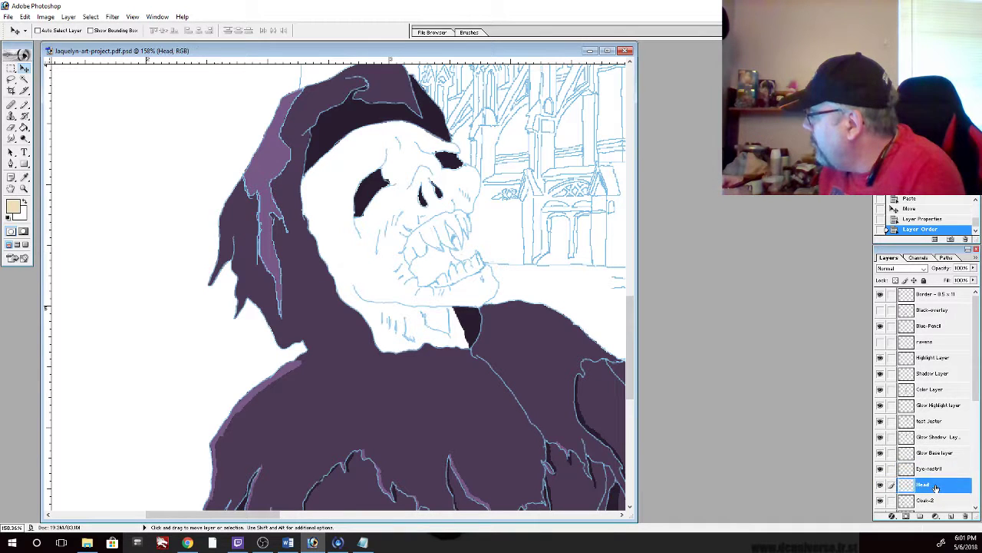
pyautogui.click(23, 103)
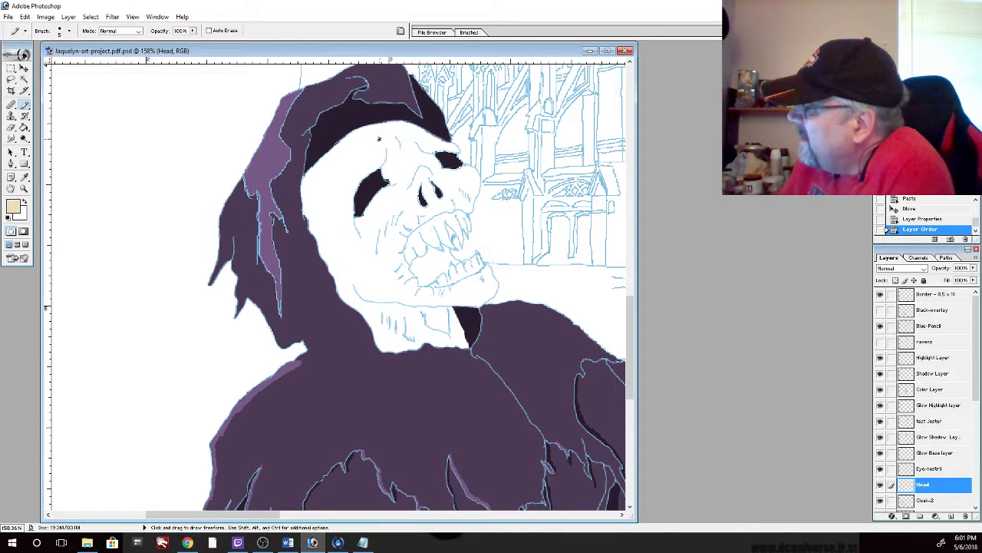
pyautogui.moveTo(374, 138)
pyautogui.mouseDown()
pyautogui.moveTo(354, 152)
pyautogui.moveTo(333, 148)
pyautogui.moveTo(304, 182)
pyautogui.mouseUp()
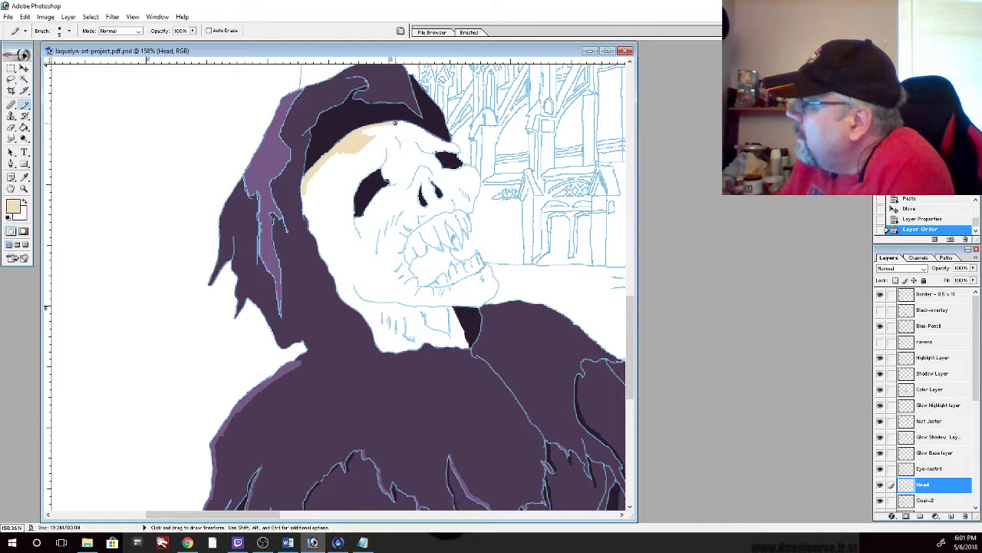
pyautogui.moveTo(406, 123); pyautogui.dragTo(447, 144)
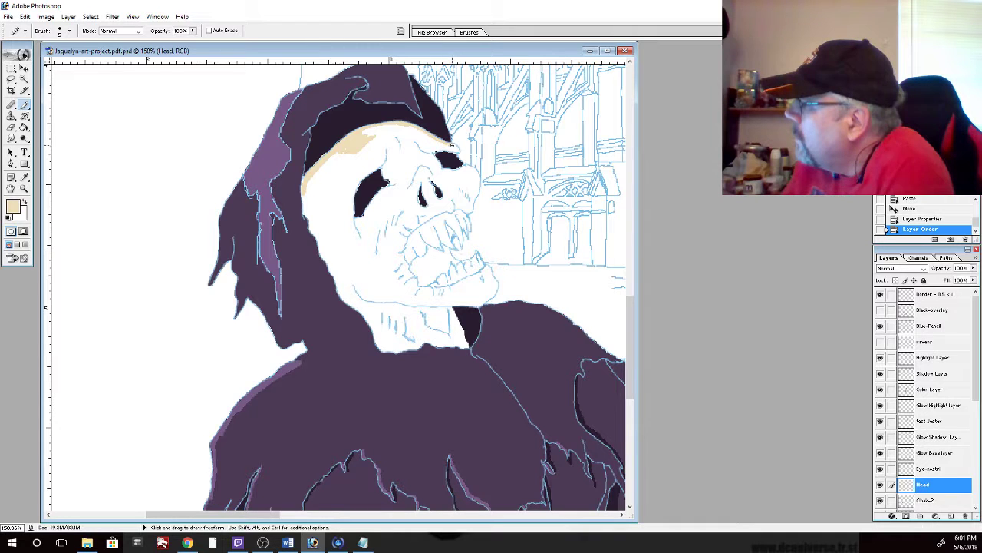
pyautogui.moveTo(461, 159); pyautogui.dragTo(456, 147)
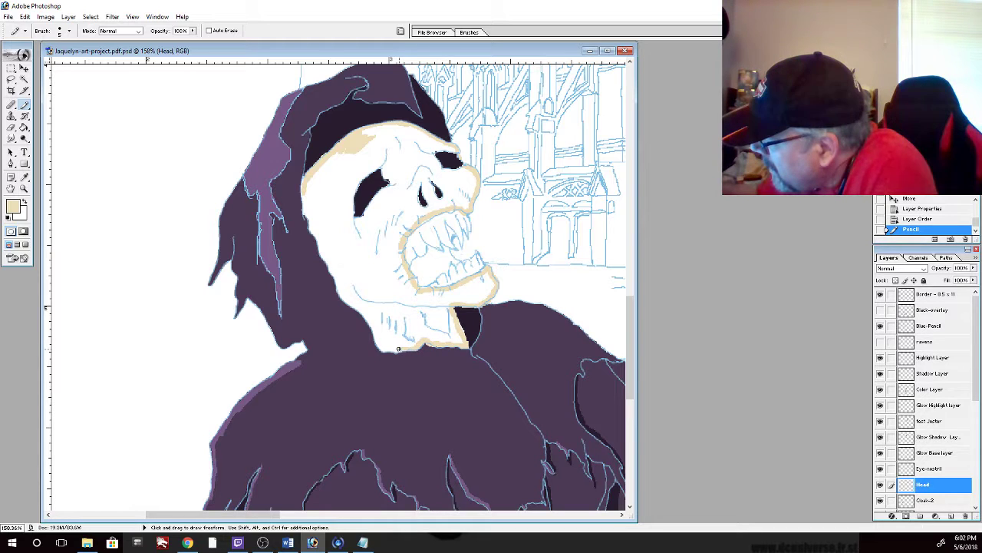
pyautogui.click(385, 349)
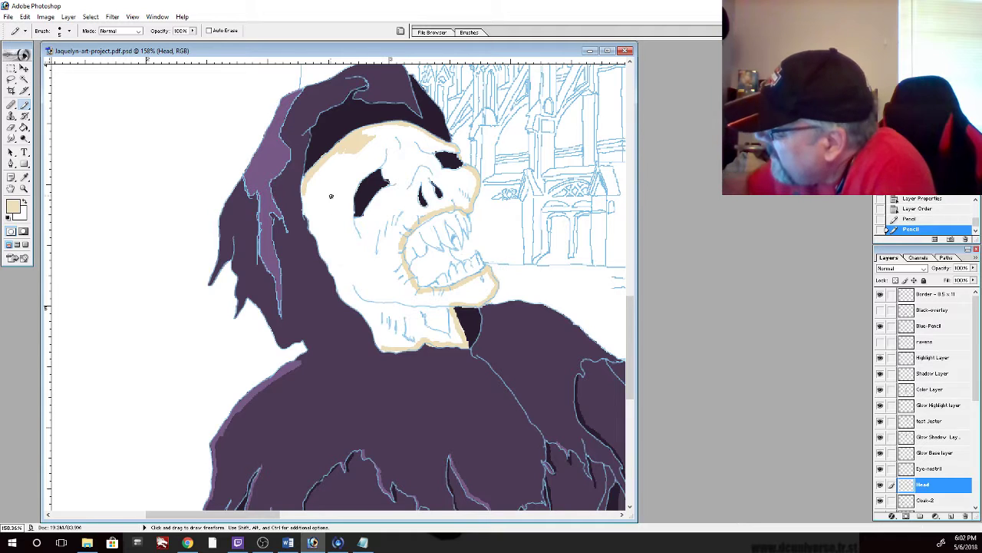
pyautogui.click(306, 176)
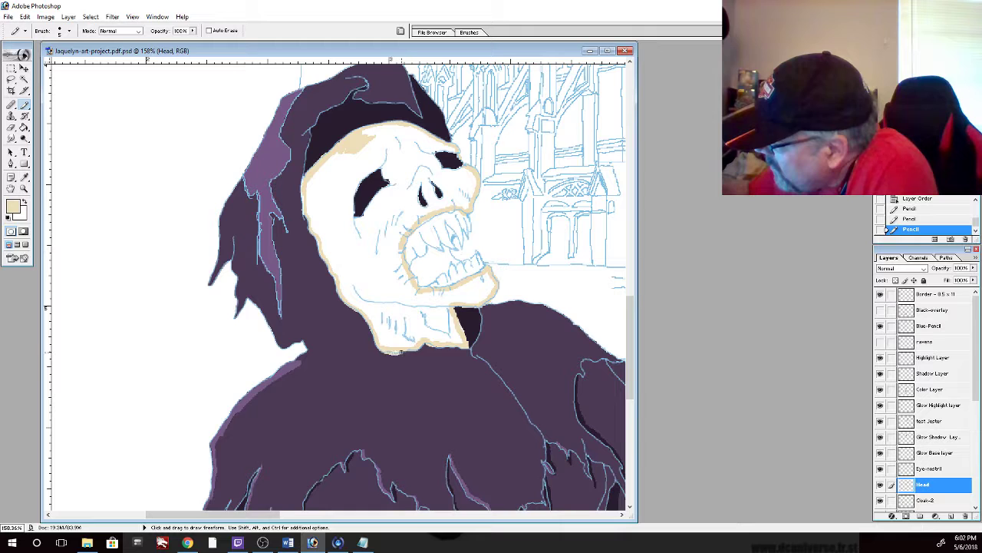
# Tidy the beige outline along the neck's lower edge and fill the enclosed skull area with bone beige on the Head layer
pyautogui.click(400, 352)
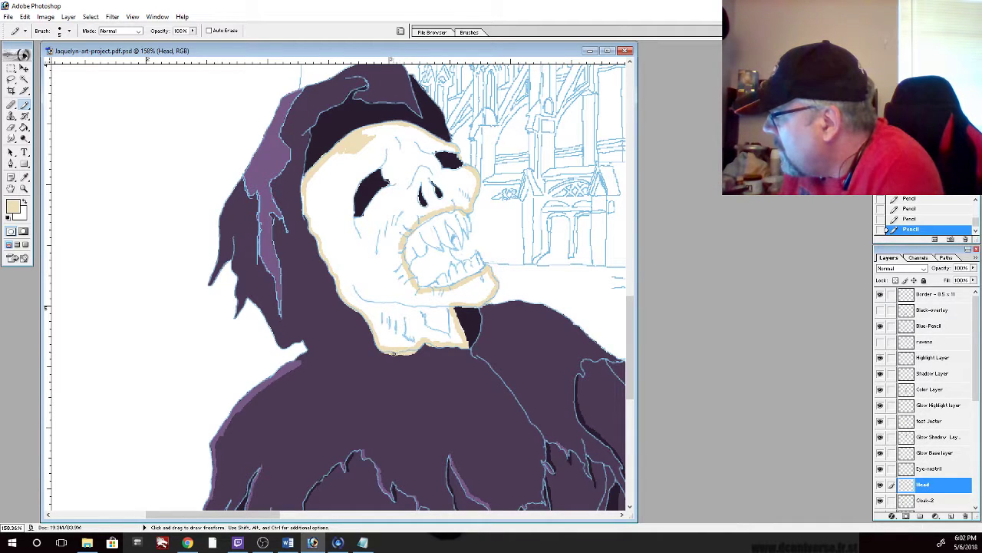
pyautogui.click(12, 128)
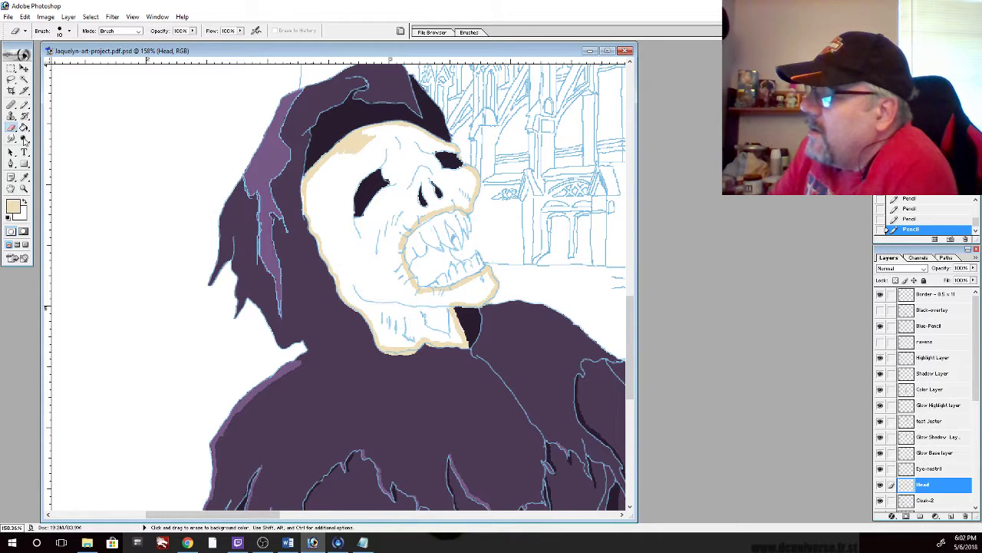
pyautogui.click(397, 355)
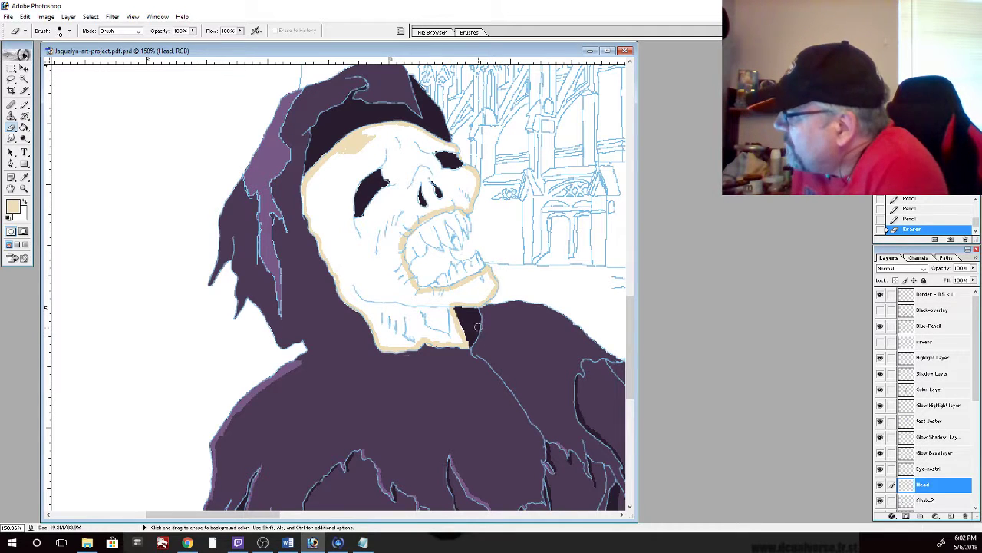
pyautogui.click(24, 127)
pyautogui.click(395, 136)
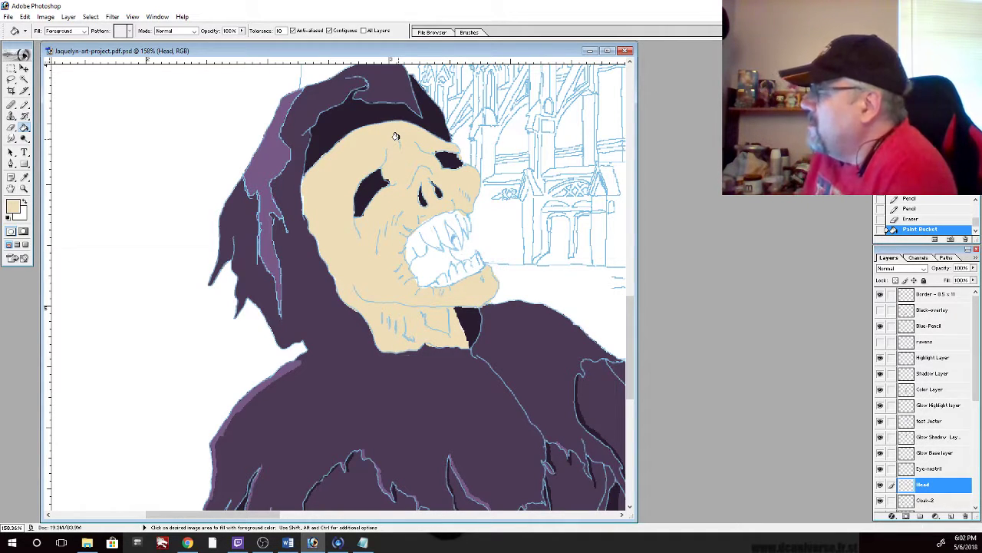
# Erase the beige spill around the skull's upper lip, far eye socket and open mouth
pyautogui.click(11, 127)
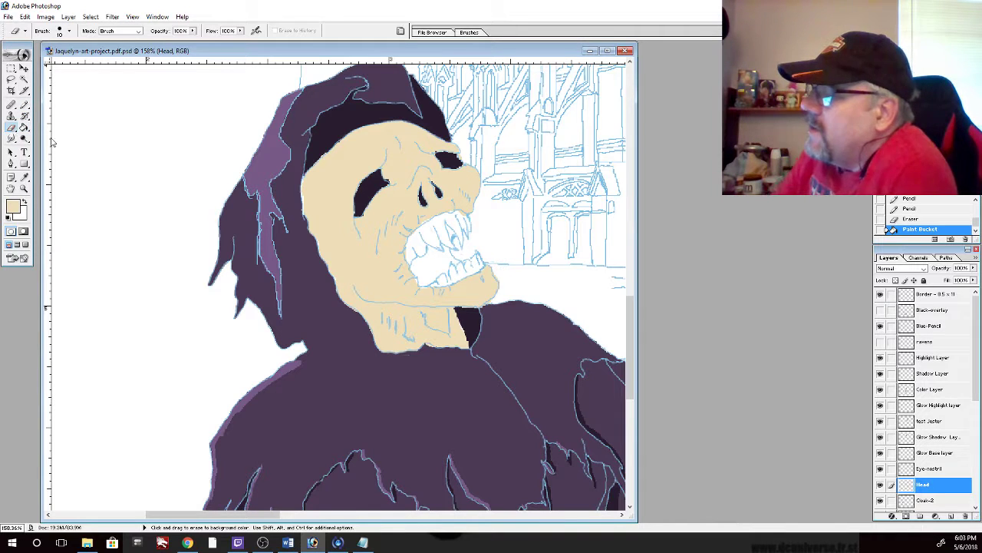
pyautogui.click(465, 217)
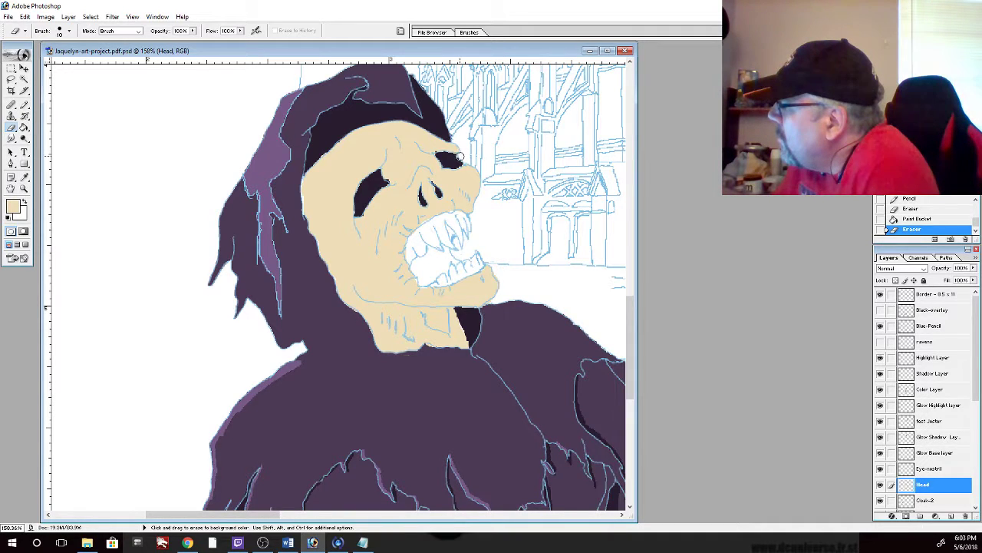
pyautogui.click(463, 158)
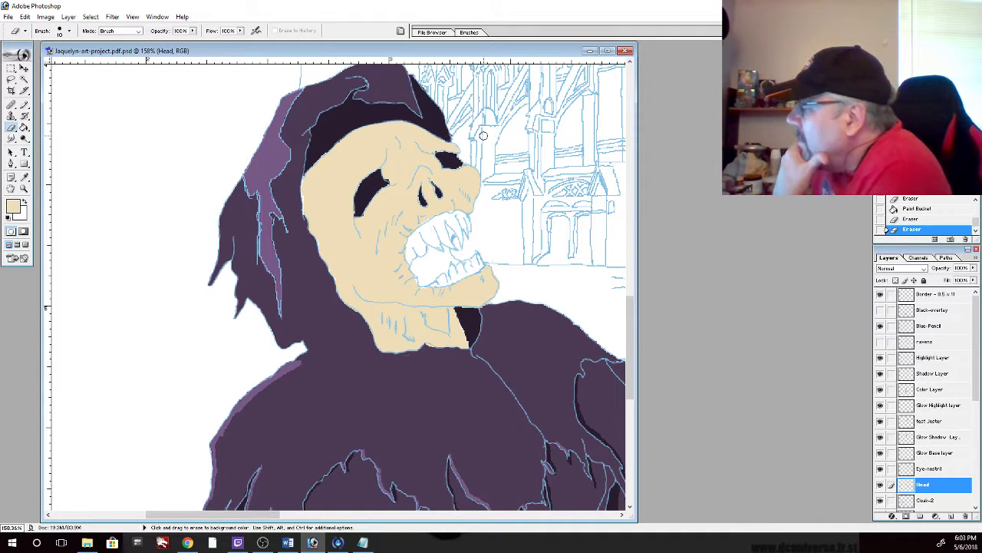
pyautogui.click(422, 227)
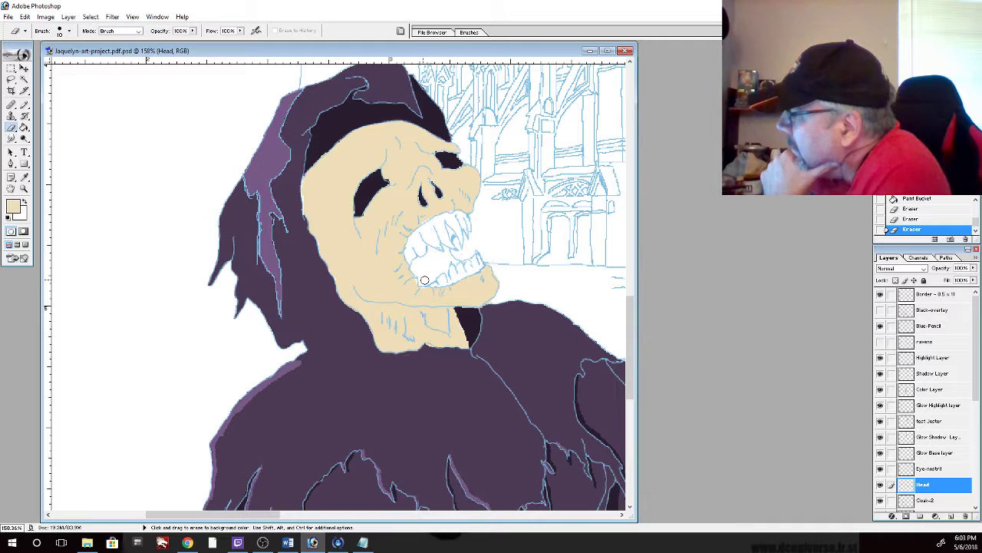
# Pencil bone beige into the small gaps along the mouth's corner, lower gum line and upper lip at 400% zoom
pyautogui.press('b')
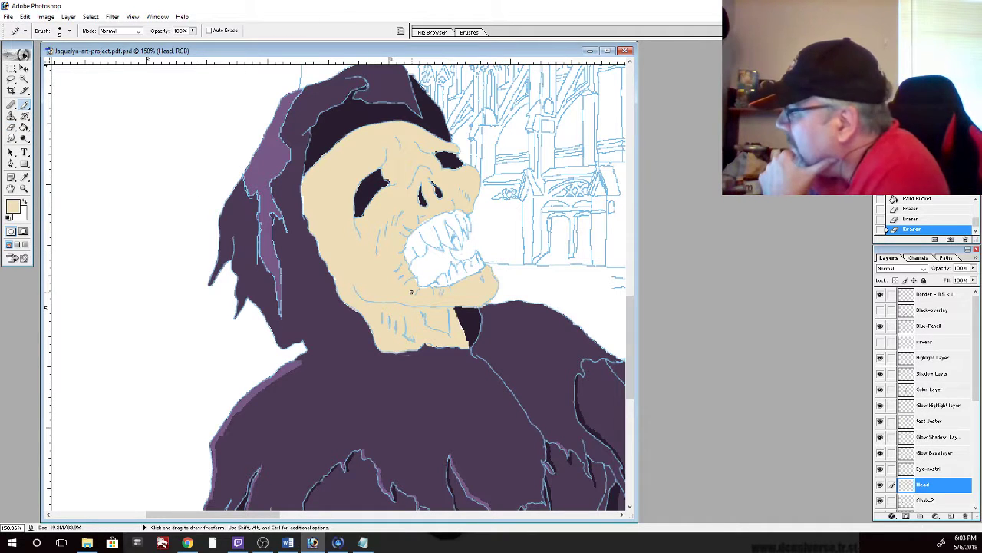
pyautogui.click(24, 188)
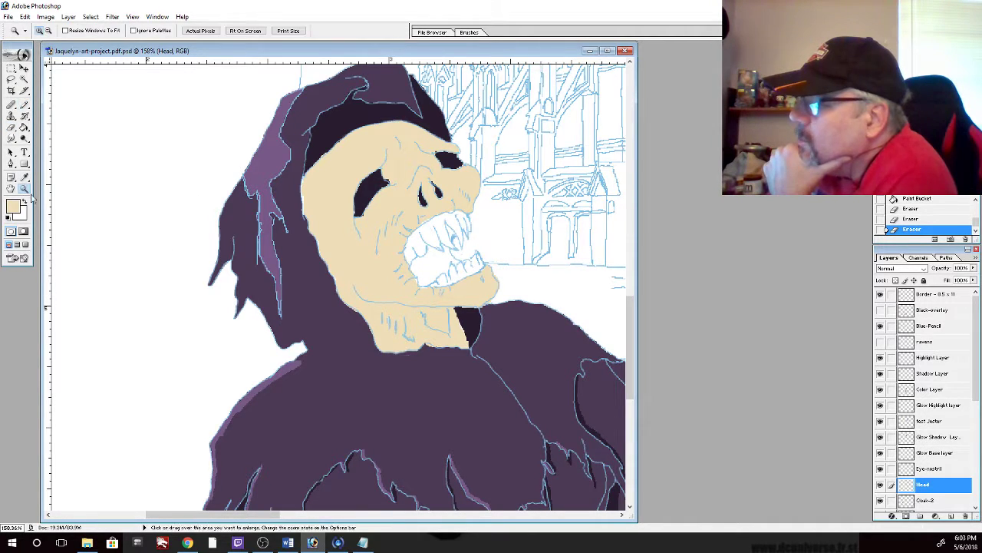
pyautogui.click(416, 288)
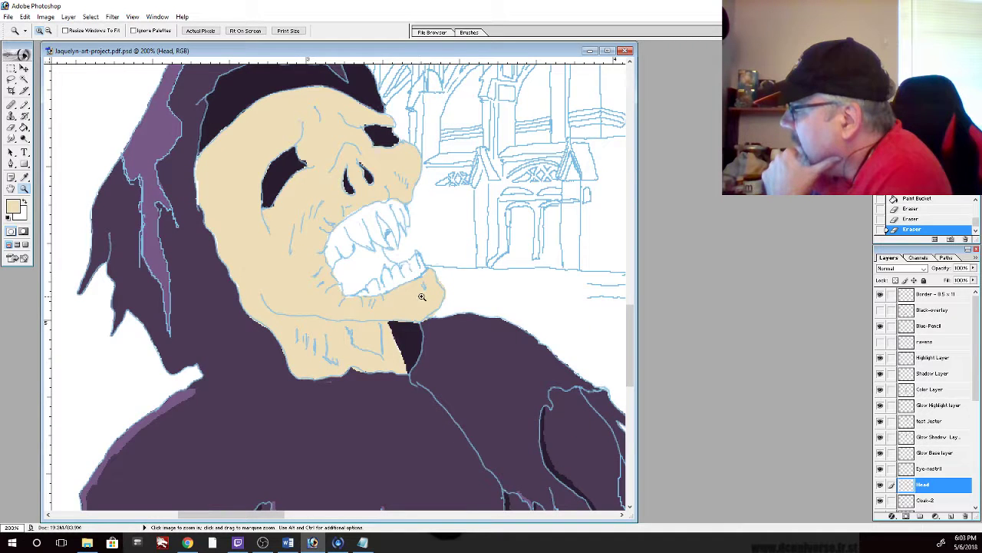
pyautogui.click(342, 292)
pyautogui.click(344, 310)
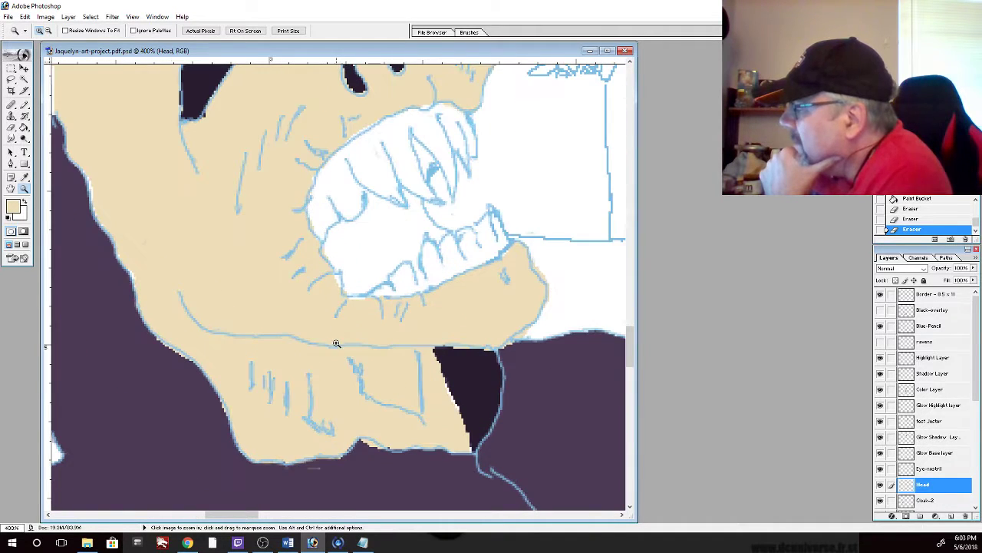
pyautogui.click(24, 106)
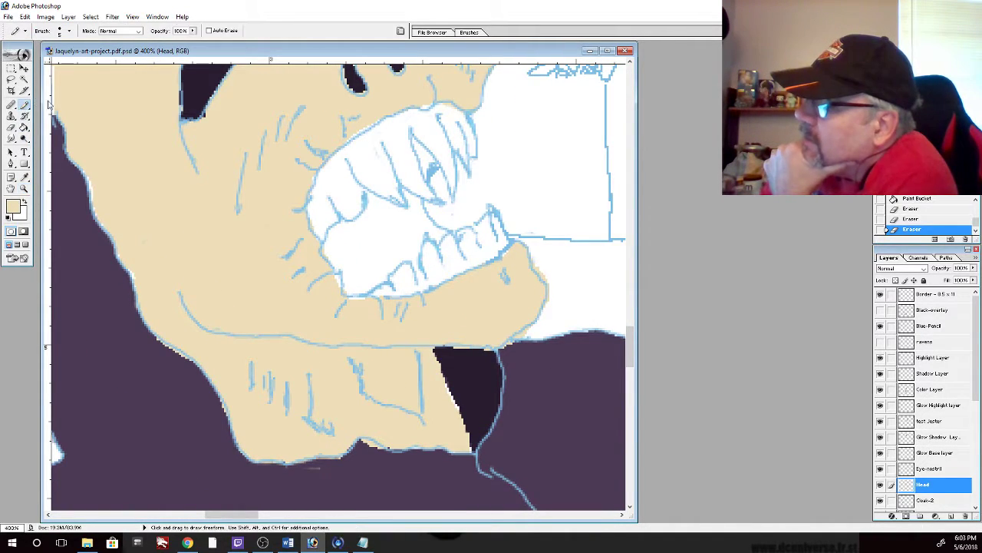
pyautogui.click(337, 277)
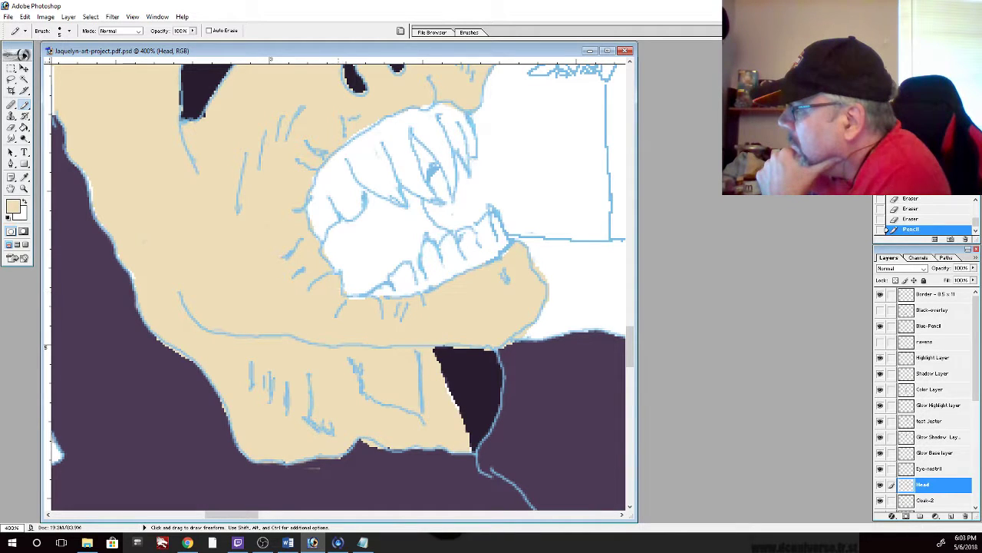
pyautogui.click(368, 300)
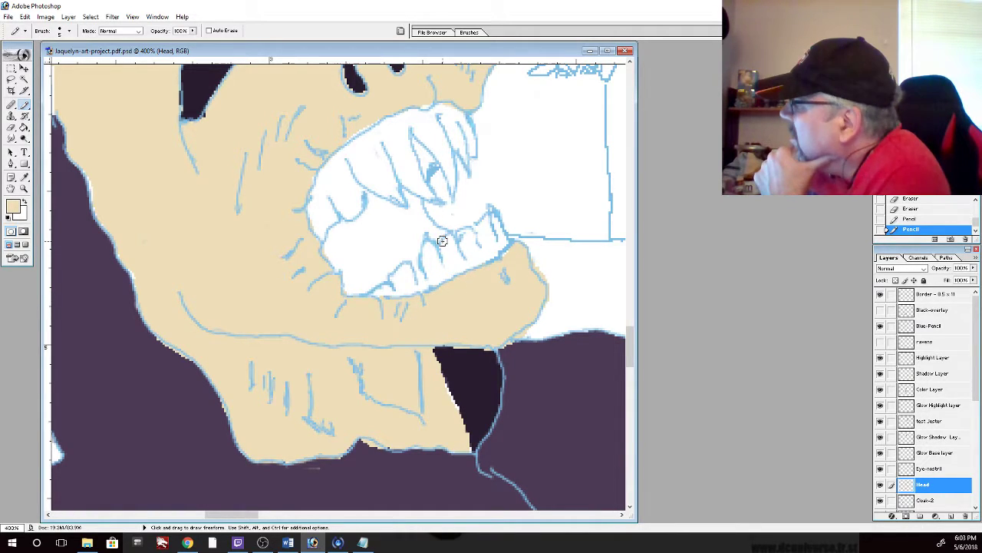
pyautogui.click(426, 102)
pyautogui.click(376, 116)
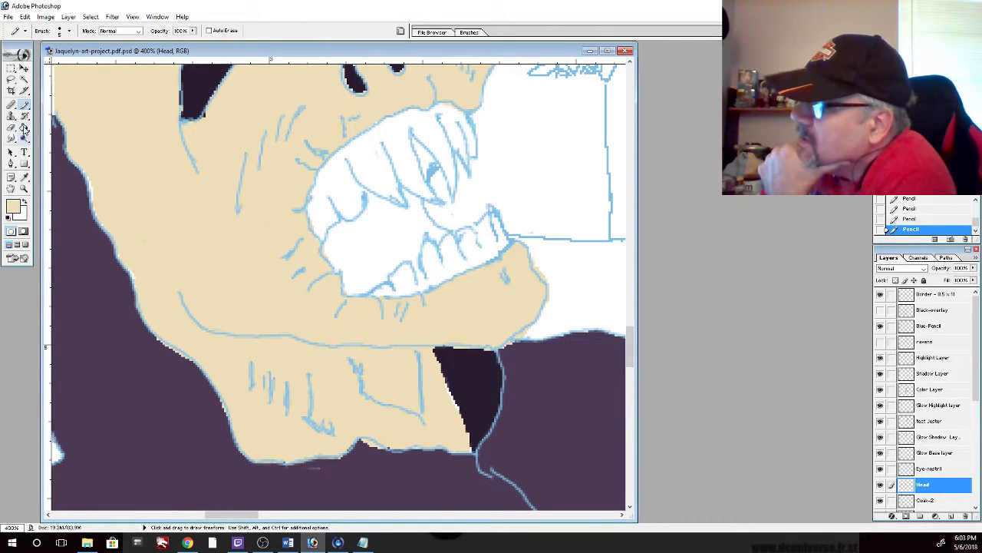
# Erase the beige spill outside the line art around the chin and beneath the jaw
pyautogui.click(12, 128)
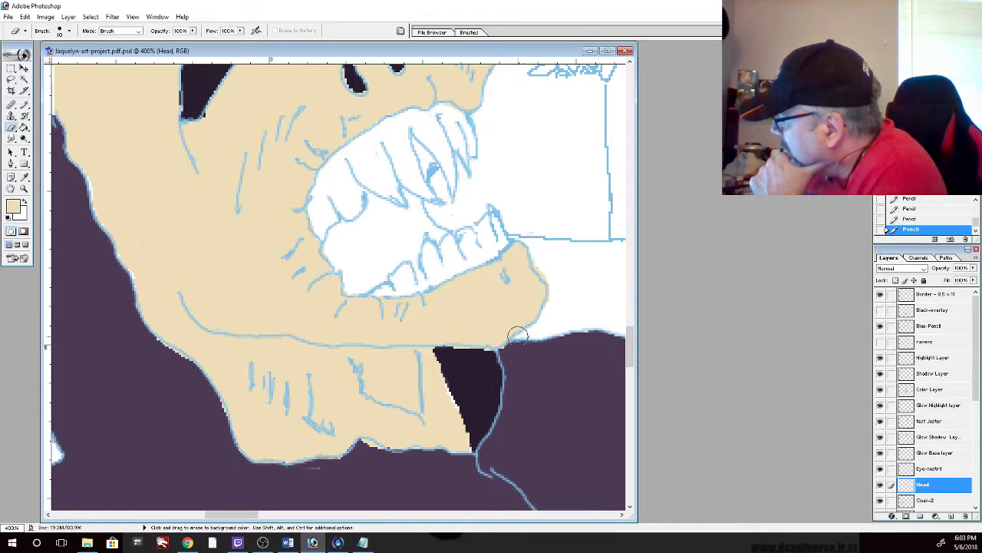
pyautogui.moveTo(521, 331); pyautogui.dragTo(540, 316)
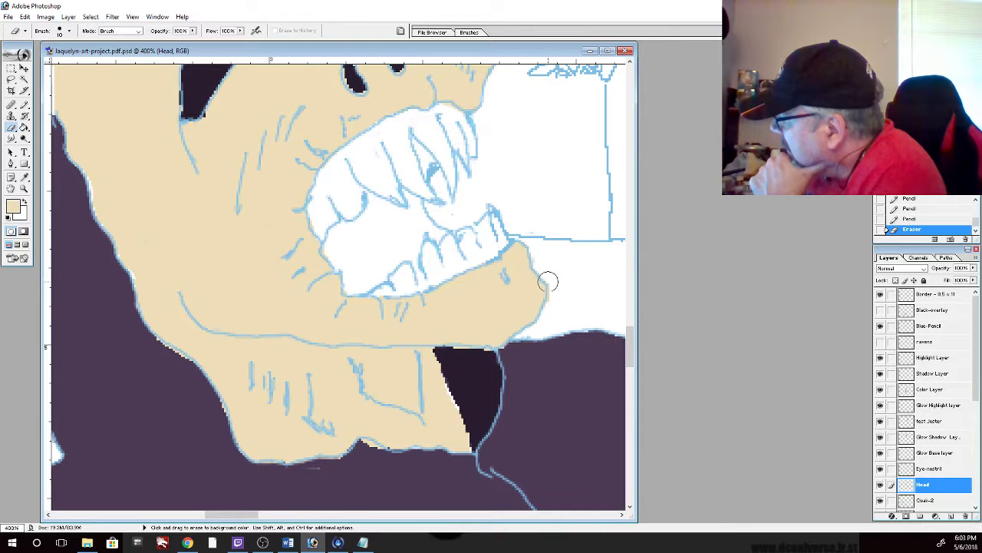
pyautogui.moveTo(549, 281); pyautogui.dragTo(548, 315)
pyautogui.moveTo(460, 344)
pyautogui.mouseDown()
pyautogui.moveTo(503, 348)
pyautogui.moveTo(497, 357)
pyautogui.mouseUp()
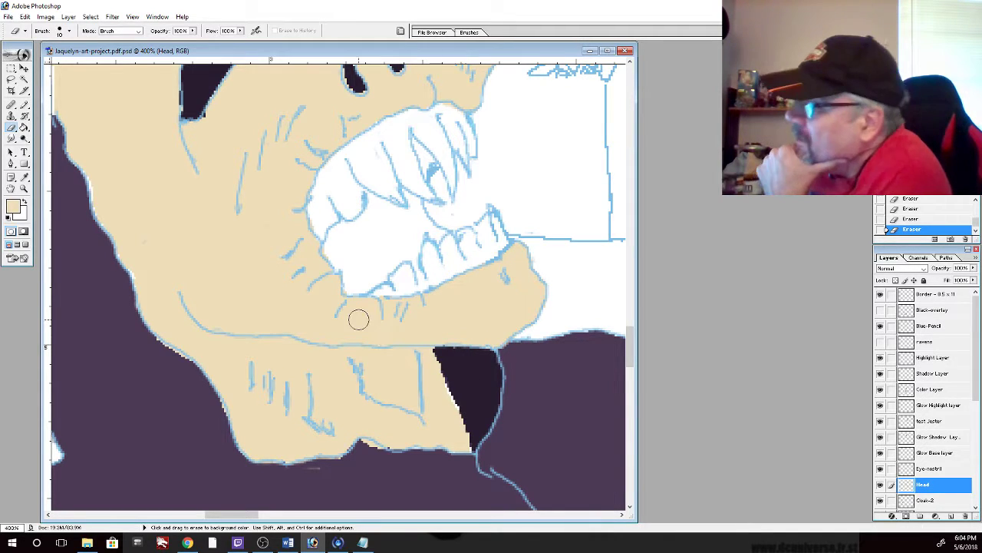
# Pencil bone beige over the white gap between the neck and the hood's dark interior
pyautogui.click(25, 104)
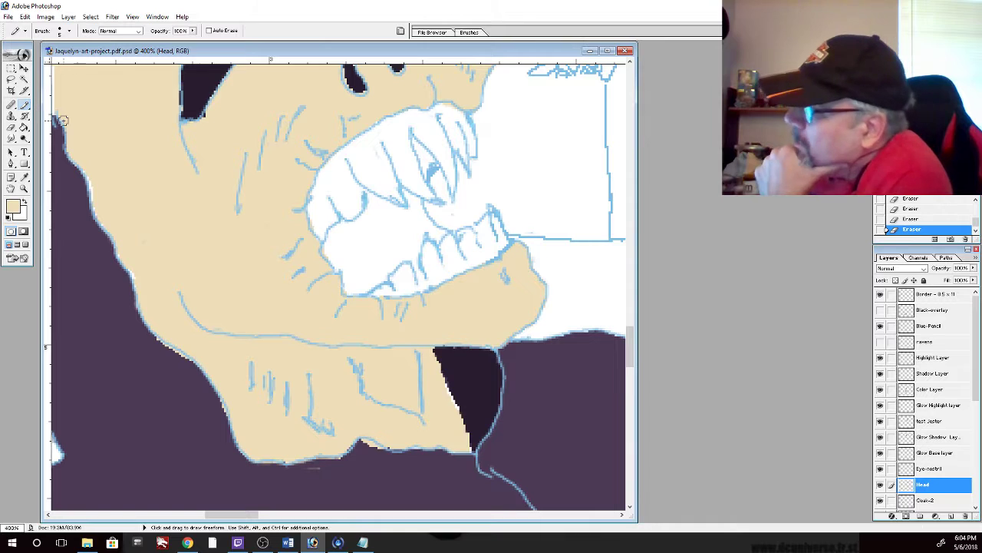
pyautogui.moveTo(440, 390); pyautogui.dragTo(454, 407)
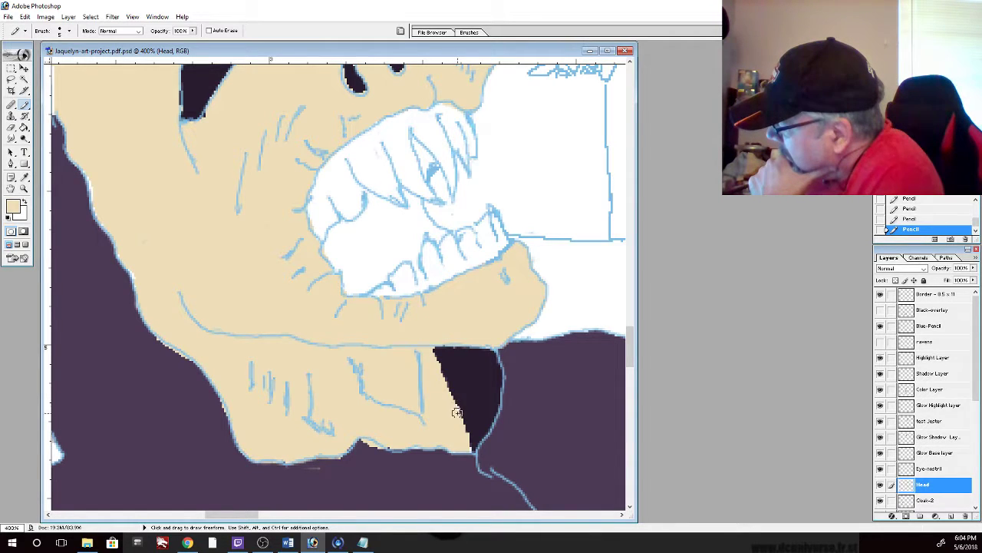
pyautogui.click(467, 448)
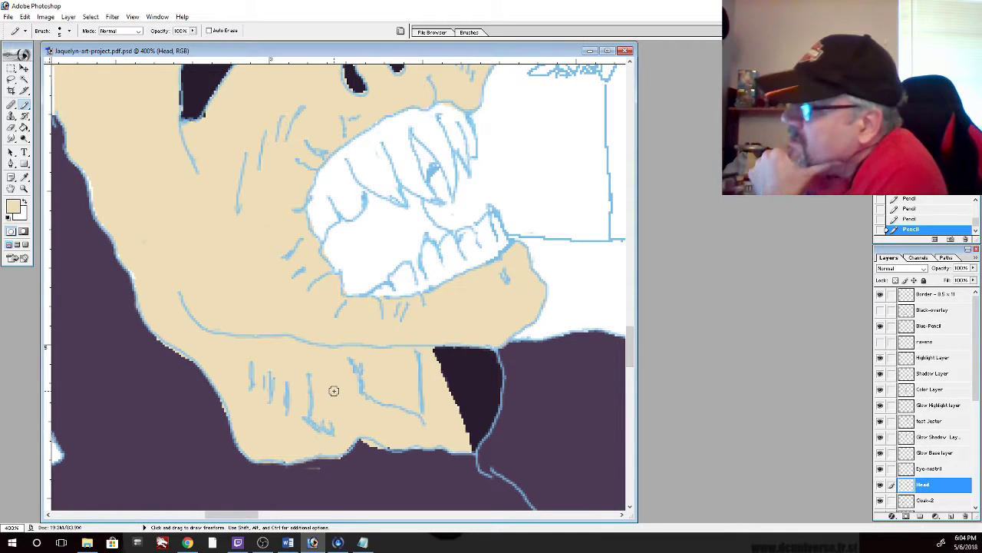
# Erase the beige spill along the neck's lower edge and up its hood side to the jaw
pyautogui.click(11, 128)
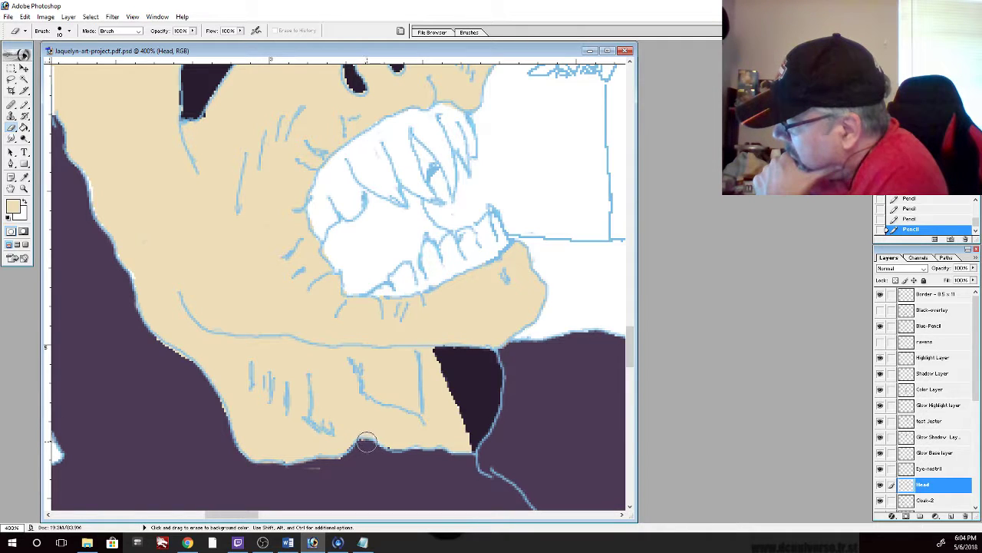
pyautogui.moveTo(362, 442)
pyautogui.mouseDown()
pyautogui.moveTo(310, 469)
pyautogui.moveTo(321, 468)
pyautogui.moveTo(278, 471)
pyautogui.mouseUp()
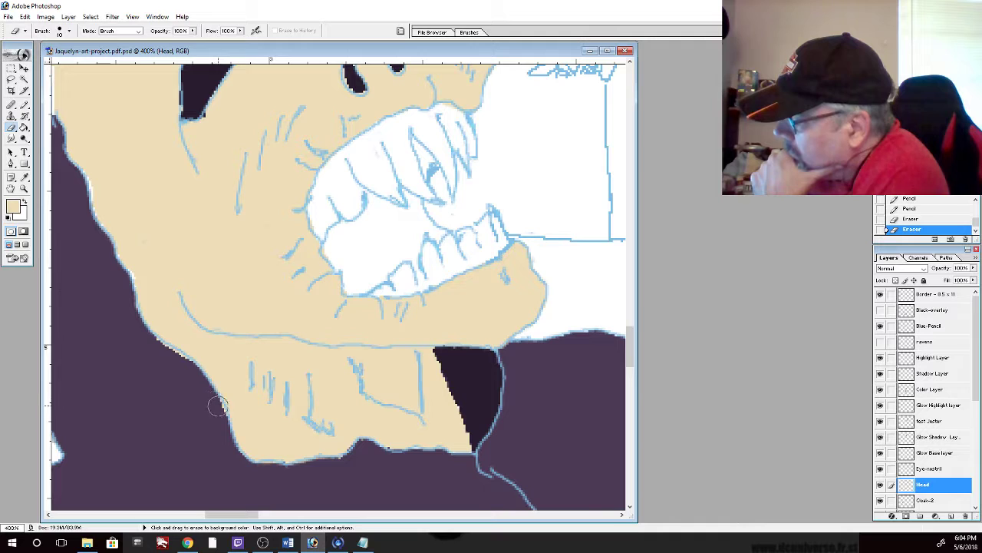
pyautogui.moveTo(218, 408); pyautogui.dragTo(152, 343)
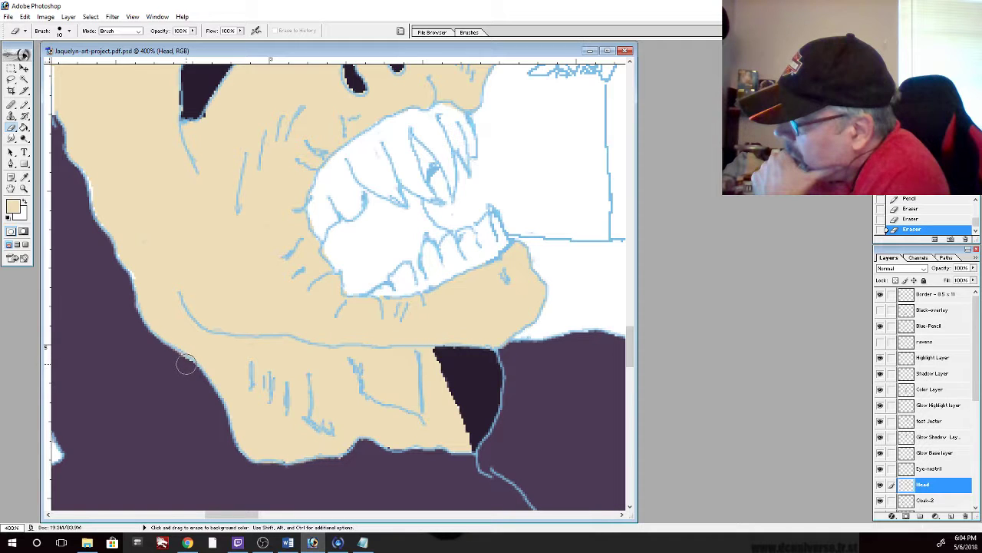
pyautogui.moveTo(187, 373); pyautogui.dragTo(167, 348)
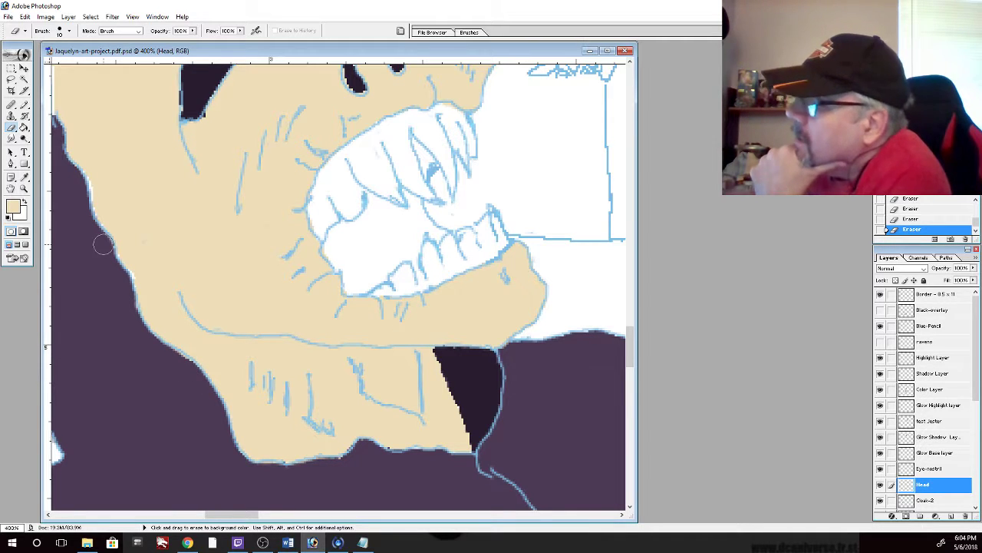
# Pencil bone beige into the white gaps along the cheek and jaw edge beside the hood
pyautogui.click(25, 102)
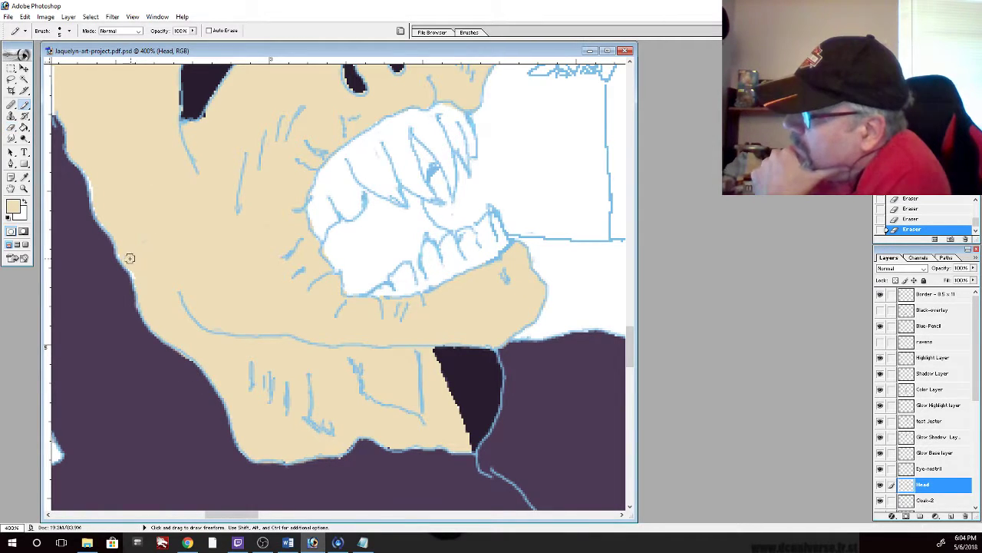
pyautogui.moveTo(128, 258); pyautogui.dragTo(133, 267)
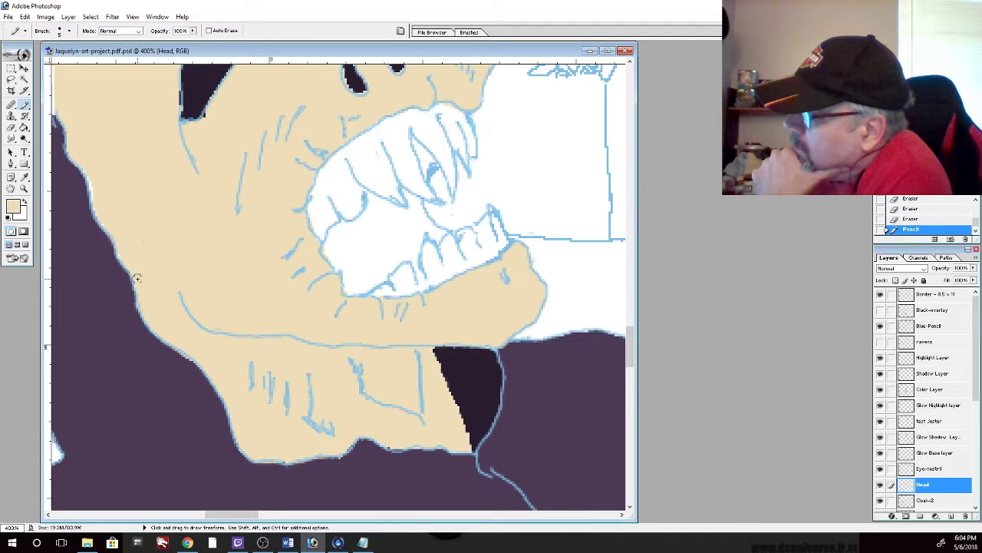
pyautogui.moveTo(136, 287); pyautogui.dragTo(140, 298)
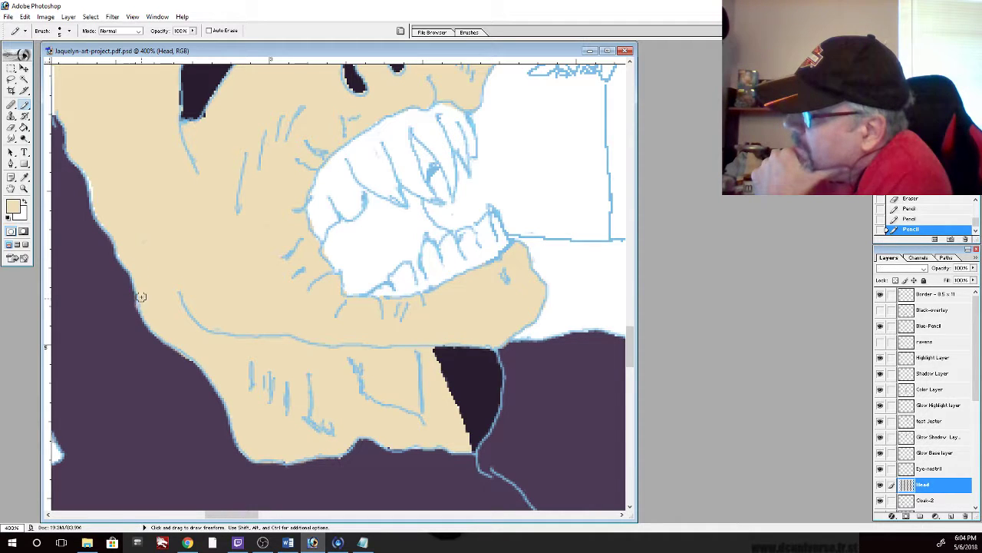
pyautogui.moveTo(130, 261); pyautogui.dragTo(123, 254)
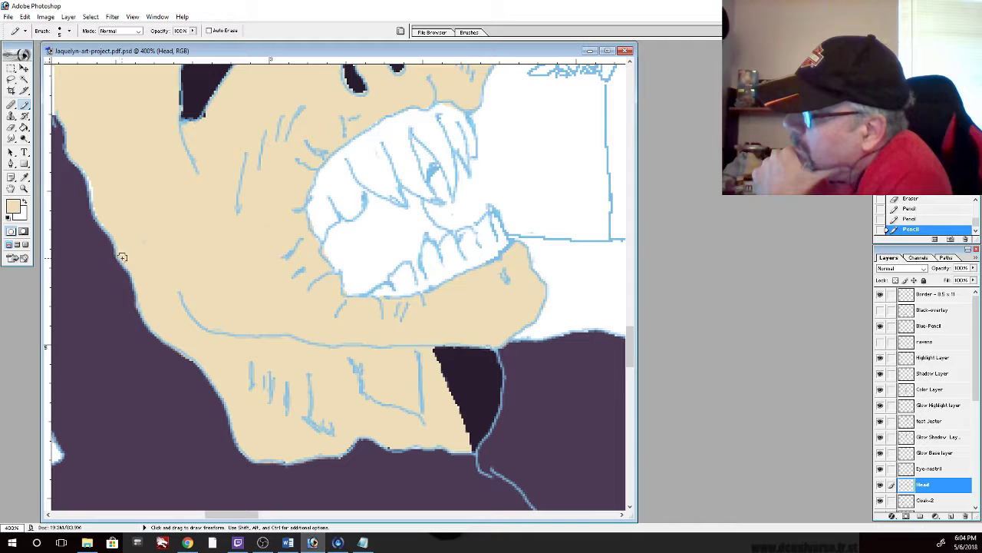
pyautogui.moveTo(94, 193); pyautogui.dragTo(99, 211)
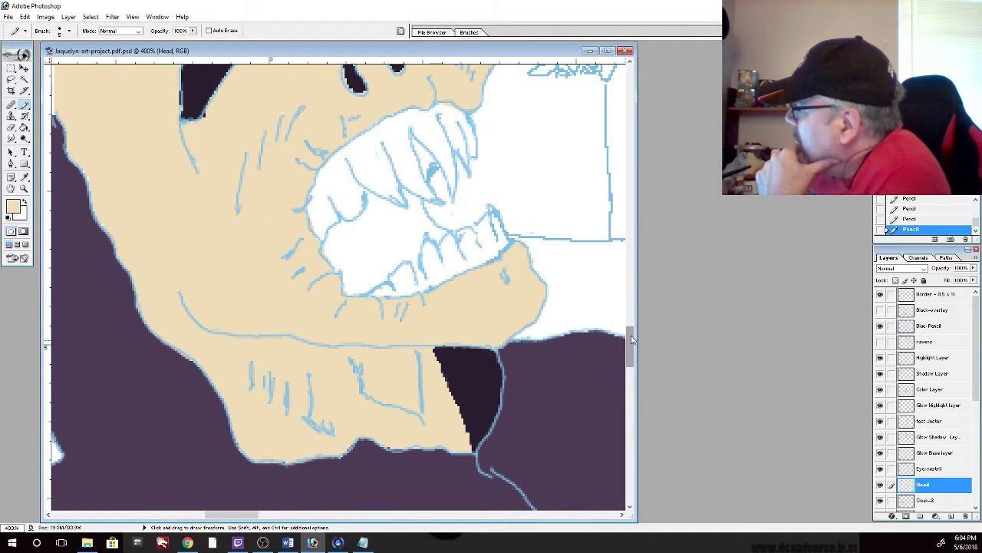
# Erase the beige spill along the forehead's edge where it meets the hood's dark interior
pyautogui.moveTo(630, 337); pyautogui.dragTo(634, 314)
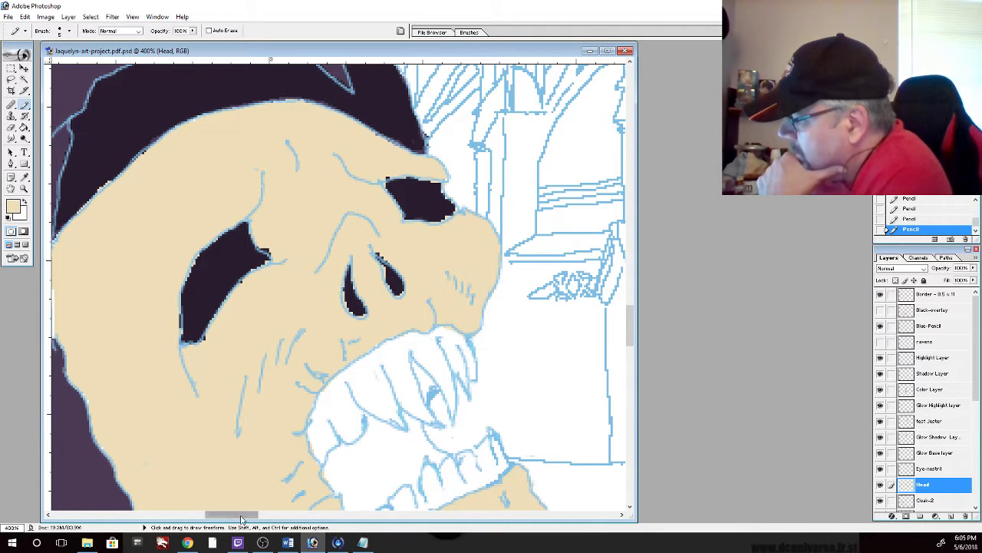
pyautogui.moveTo(241, 520); pyautogui.dragTo(218, 520)
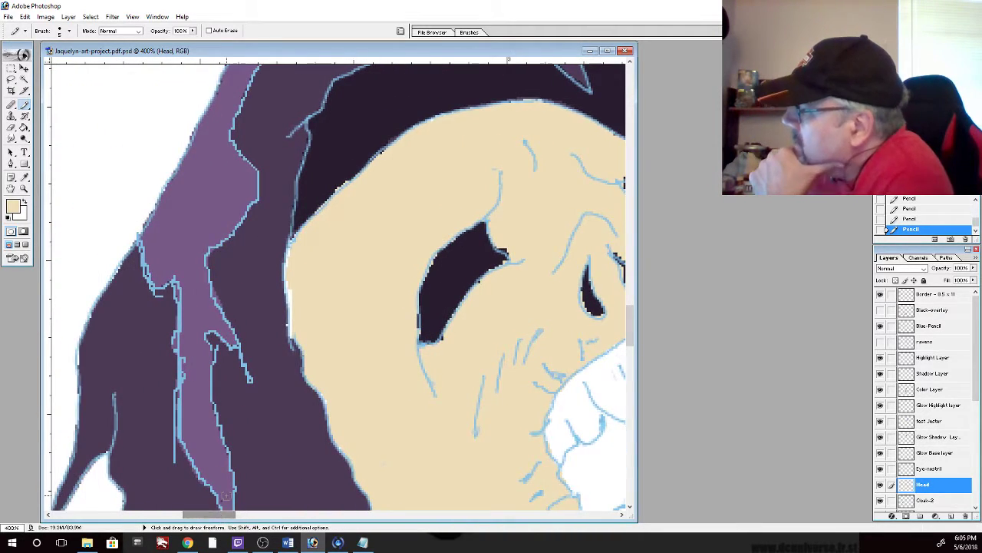
pyautogui.click(11, 127)
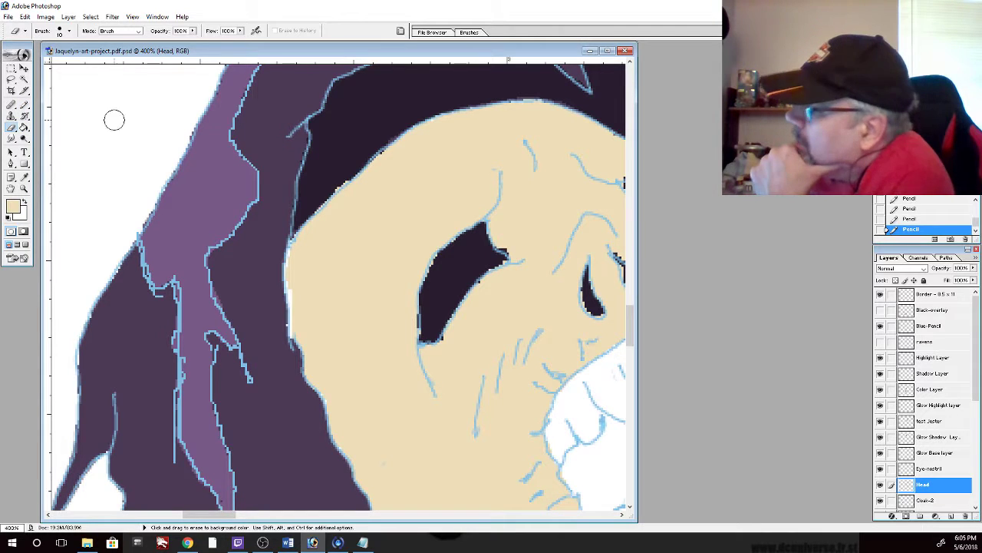
pyautogui.moveTo(365, 140)
pyautogui.mouseDown()
pyautogui.moveTo(336, 185)
pyautogui.moveTo(345, 177)
pyautogui.moveTo(295, 232)
pyautogui.mouseUp()
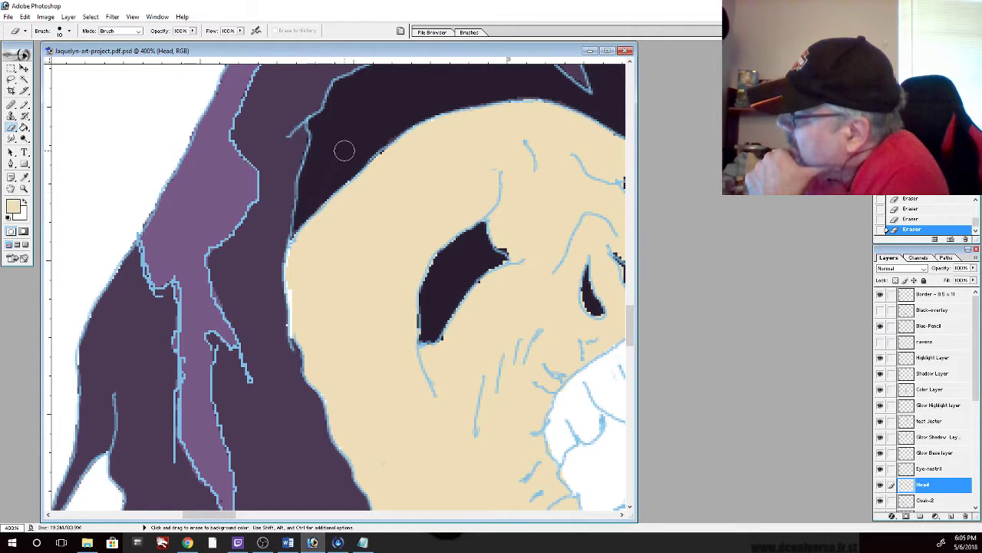
# Pencil bone beige into the white gap along the skull's temple beside the hood, below the forehead corner
pyautogui.click(24, 104)
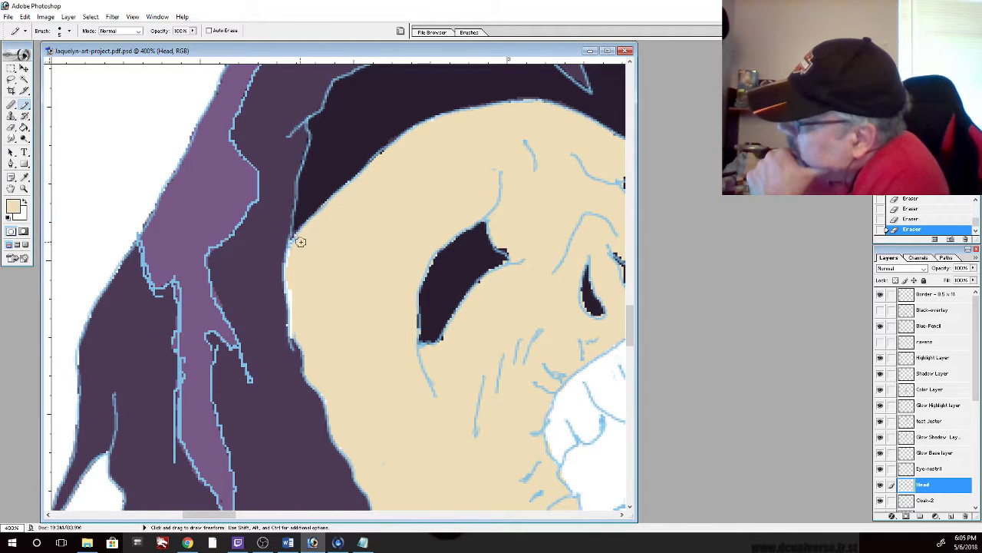
pyautogui.moveTo(300, 242)
pyautogui.mouseDown()
pyautogui.moveTo(287, 267)
pyautogui.moveTo(292, 333)
pyautogui.mouseUp()
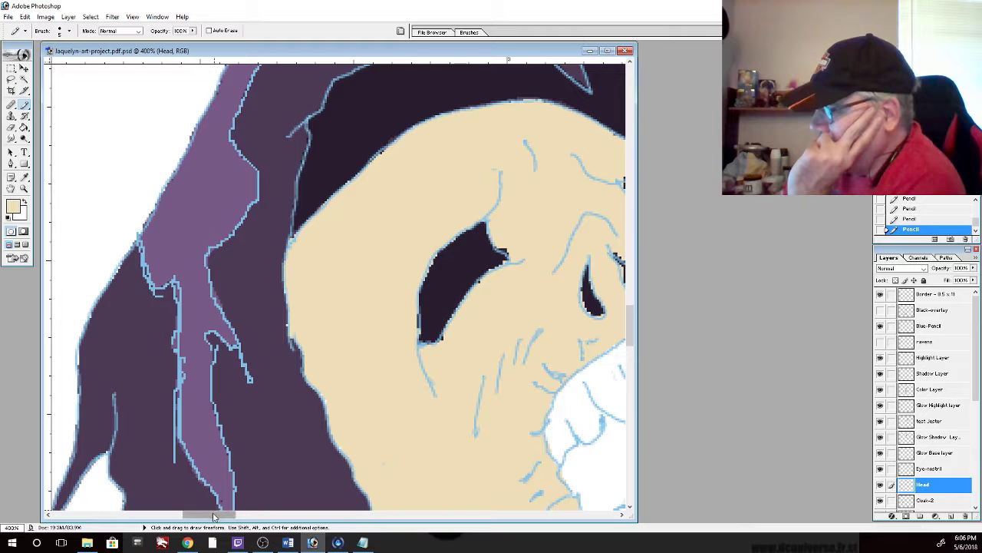
# Set the foreground colour to muted red 8B4E4E for the mouth interior
pyautogui.moveTo(214, 516); pyautogui.dragTo(246, 516)
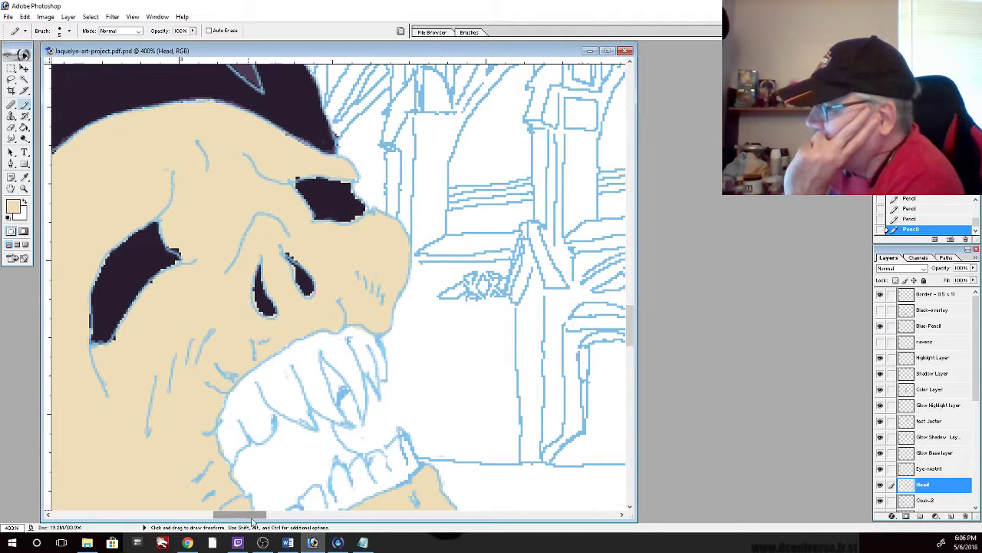
pyautogui.moveTo(234, 547)
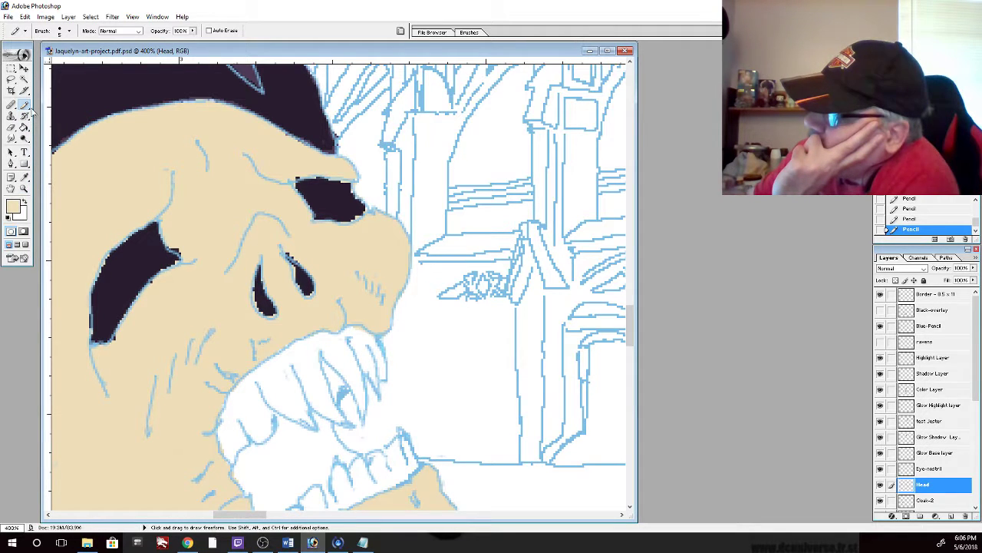
pyautogui.click(24, 177)
pyautogui.click(17, 204)
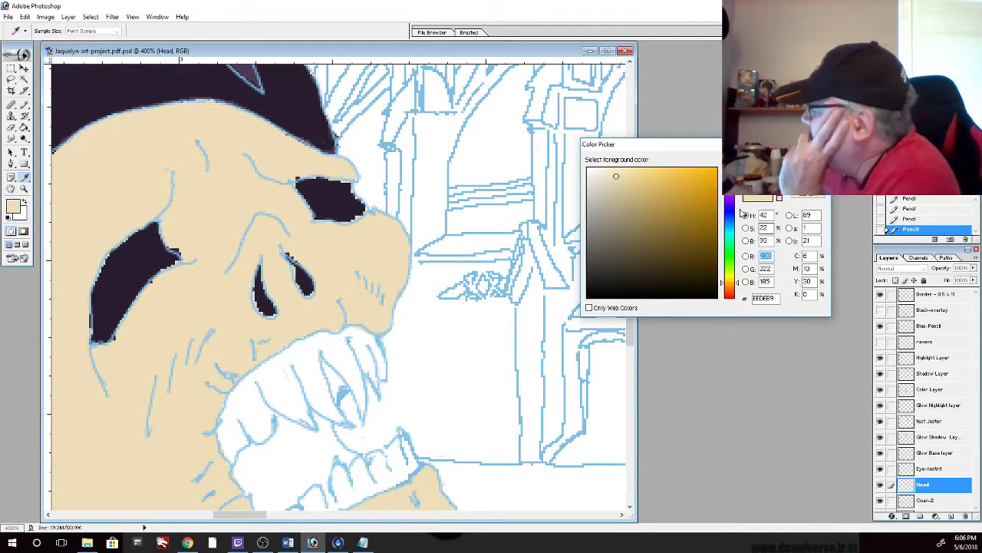
pyautogui.click(726, 169)
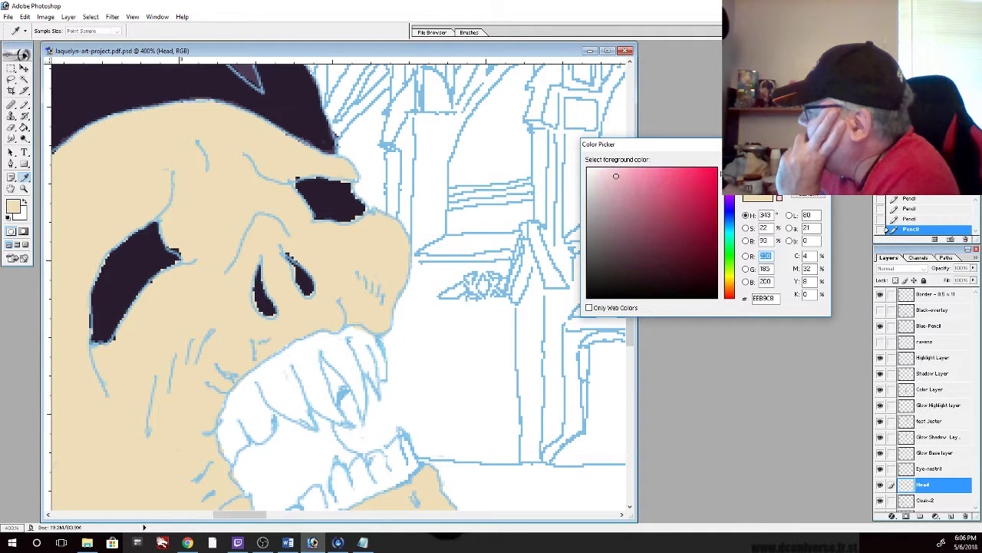
pyautogui.moveTo(630, 245)
pyautogui.mouseDown()
pyautogui.moveTo(629, 227)
pyautogui.moveTo(682, 228)
pyautogui.moveTo(643, 227)
pyautogui.mouseUp()
pyautogui.click(810, 164)
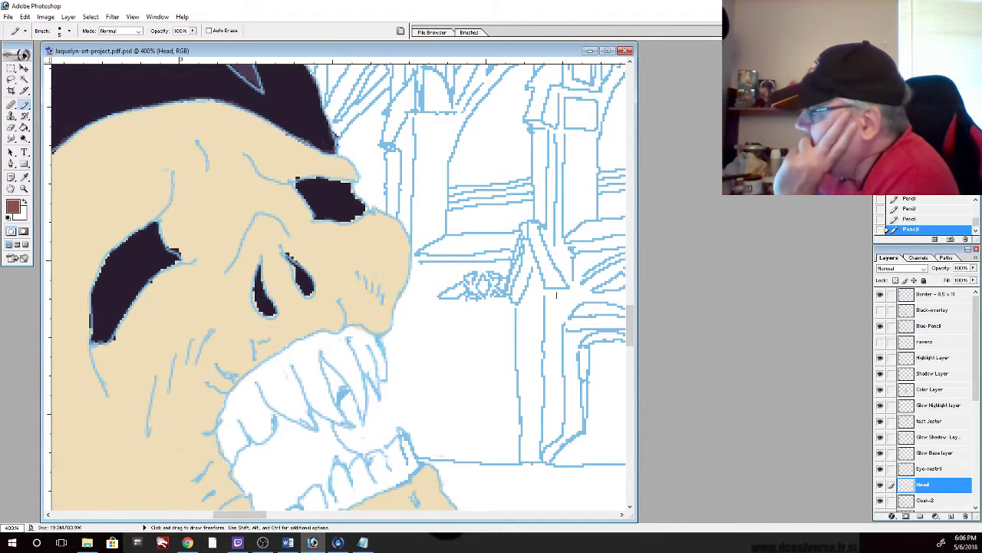
# Pencil a closed muted red outline around the mouth interior, following the edges of the upper and lower teeth
pyautogui.moveTo(289, 448)
pyautogui.mouseDown()
pyautogui.moveTo(243, 452)
pyautogui.moveTo(235, 473)
pyautogui.moveTo(247, 492)
pyautogui.moveTo(243, 458)
pyautogui.moveTo(276, 439)
pyautogui.moveTo(282, 421)
pyautogui.moveTo(305, 427)
pyautogui.moveTo(326, 419)
pyautogui.moveTo(313, 413)
pyautogui.moveTo(322, 429)
pyautogui.moveTo(306, 433)
pyautogui.moveTo(336, 420)
pyautogui.moveTo(322, 418)
pyautogui.moveTo(345, 453)
pyautogui.mouseUp()
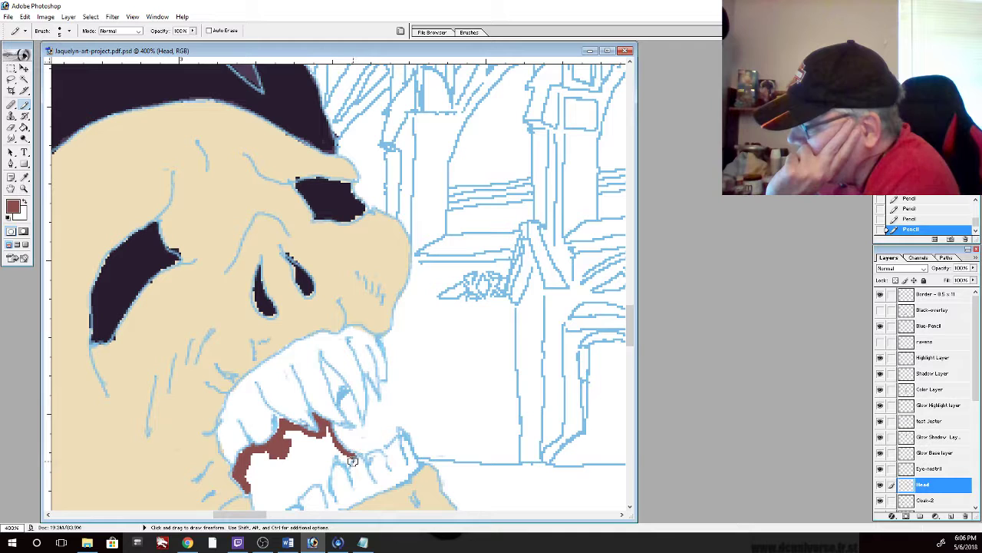
pyautogui.moveTo(349, 460)
pyautogui.mouseDown()
pyautogui.moveTo(339, 456)
pyautogui.moveTo(326, 476)
pyautogui.mouseUp()
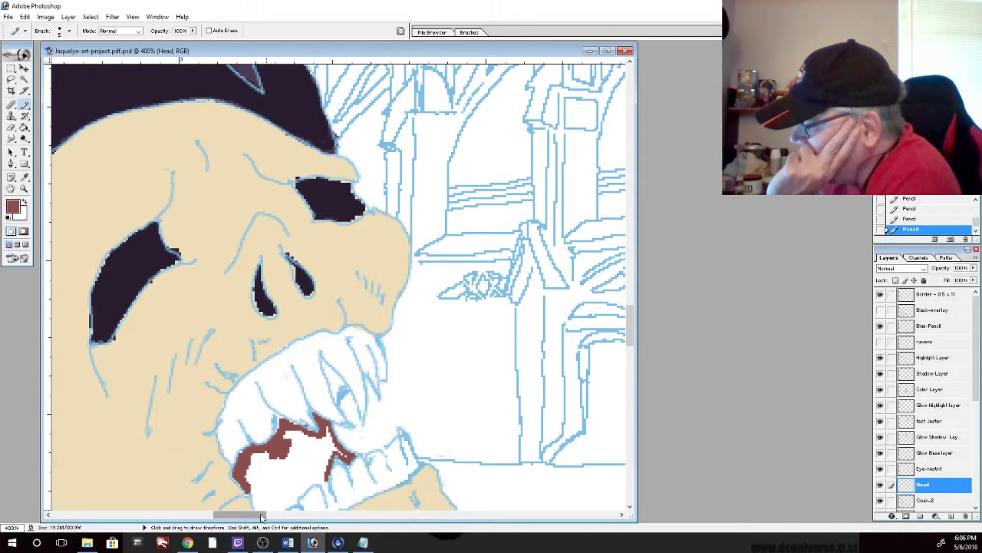
pyautogui.moveTo(261, 516); pyautogui.dragTo(253, 516)
pyautogui.moveTo(630, 322); pyautogui.dragTo(629, 334)
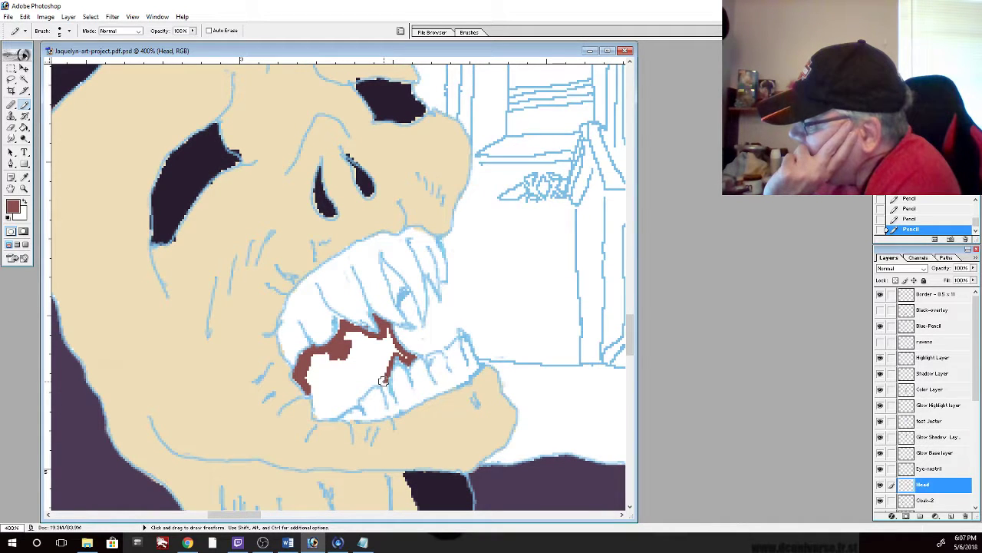
pyautogui.moveTo(384, 384)
pyautogui.mouseDown()
pyautogui.moveTo(333, 414)
pyautogui.moveTo(311, 392)
pyautogui.moveTo(322, 415)
pyautogui.mouseUp()
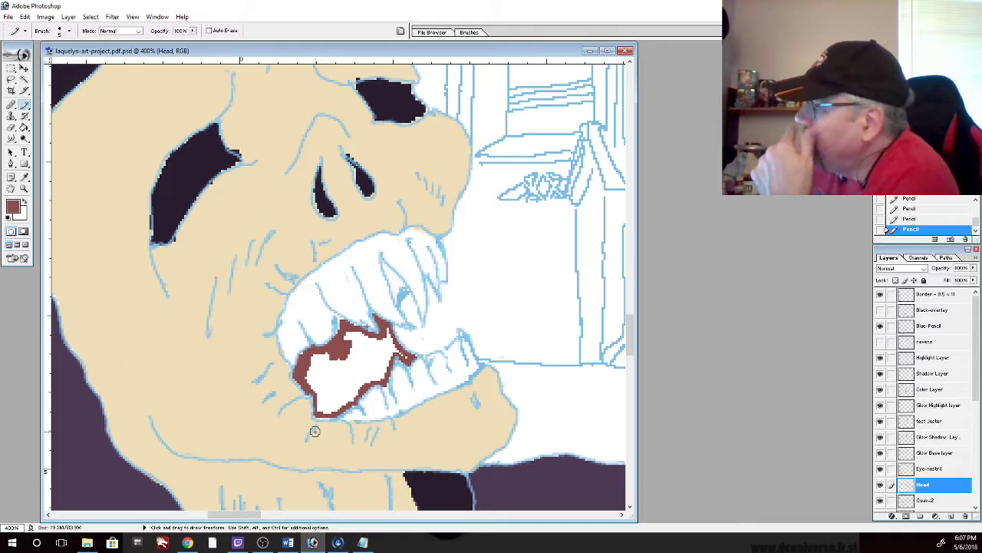
# Fill the outlined mouth interior with muted red and pencil over the leftover white specks along the teeth
pyautogui.click(25, 128)
pyautogui.click(350, 388)
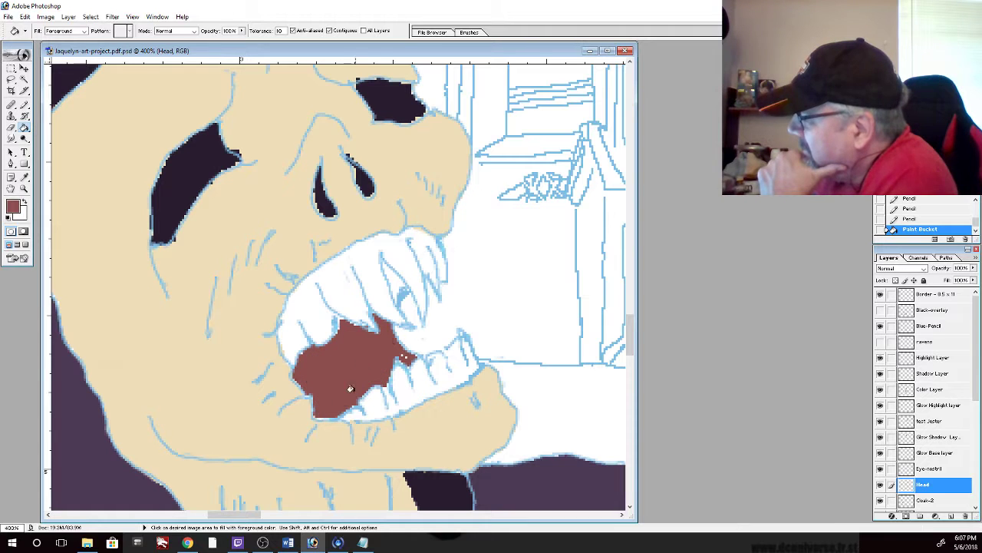
pyautogui.click(24, 104)
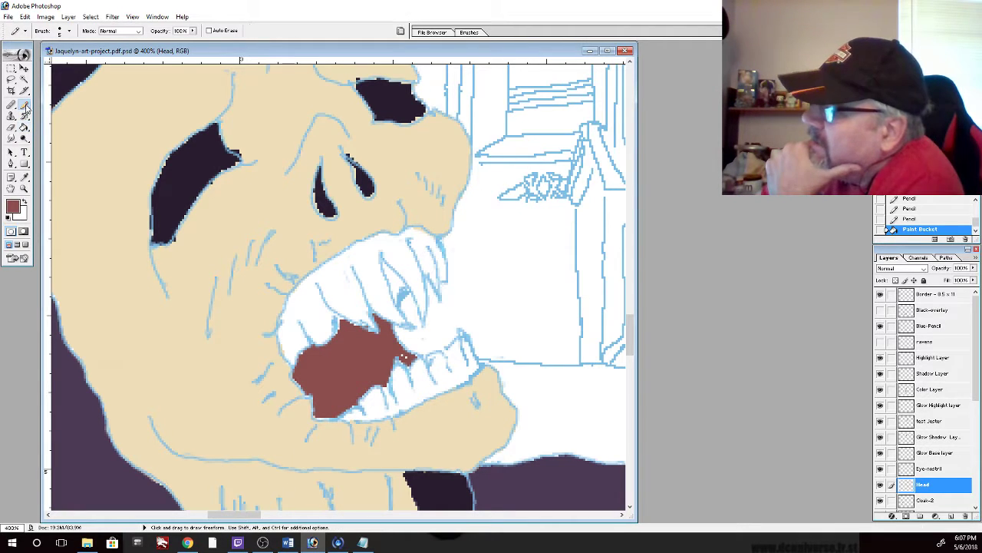
pyautogui.click(305, 351)
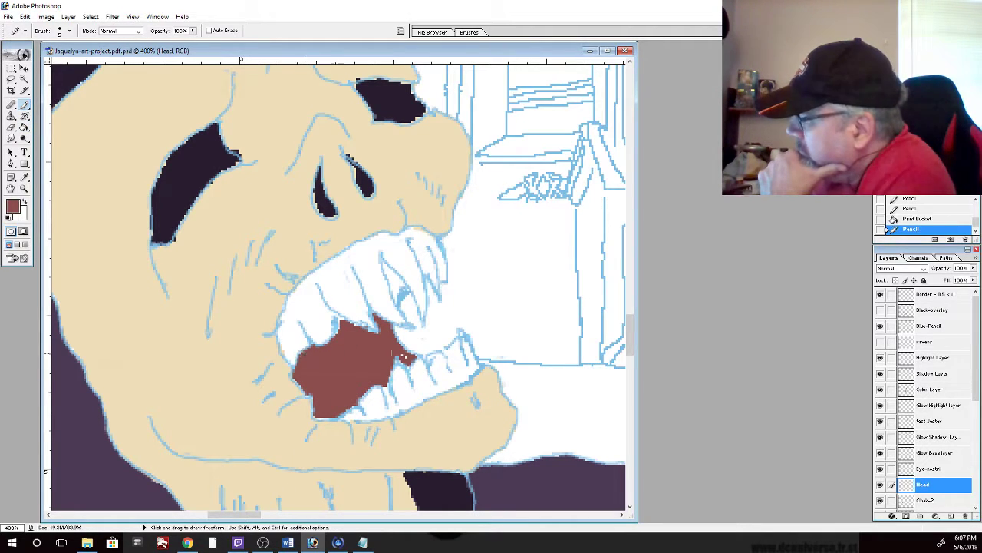
pyautogui.click(405, 357)
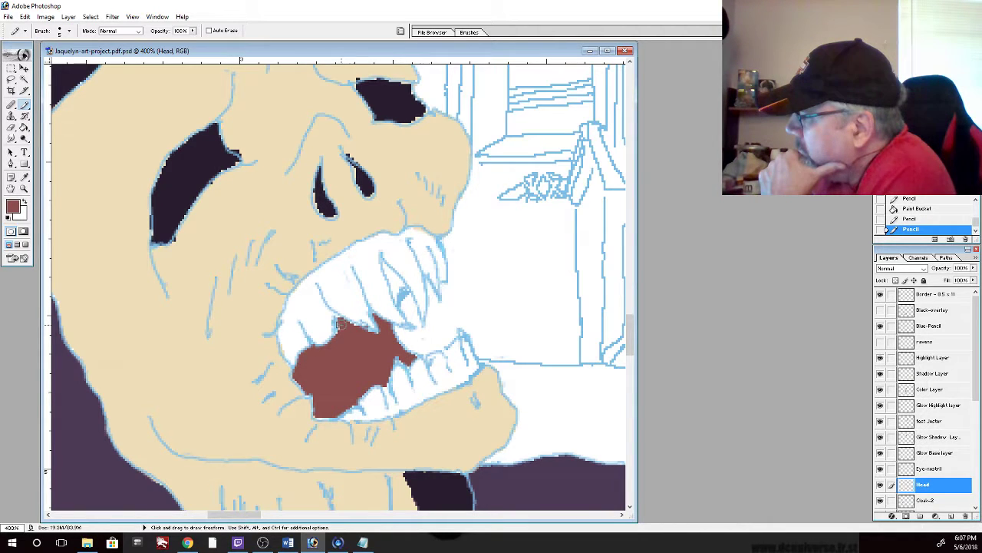
pyautogui.click(352, 327)
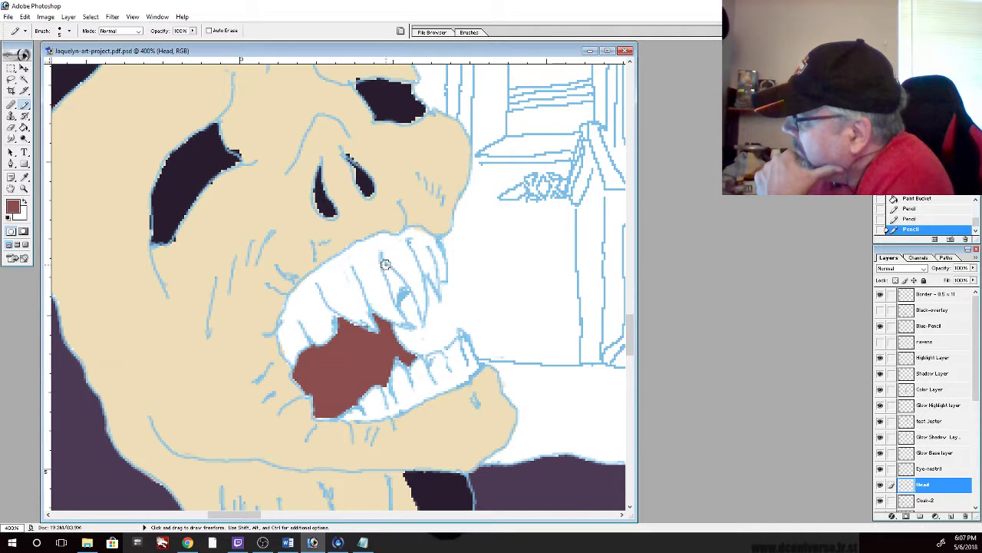
# Pencil muted red into the small triangular gap between the upper fangs
pyautogui.click(386, 266)
pyautogui.moveTo(386, 266)
pyautogui.mouseDown()
pyautogui.moveTo(396, 297)
pyautogui.moveTo(388, 269)
pyautogui.mouseUp()
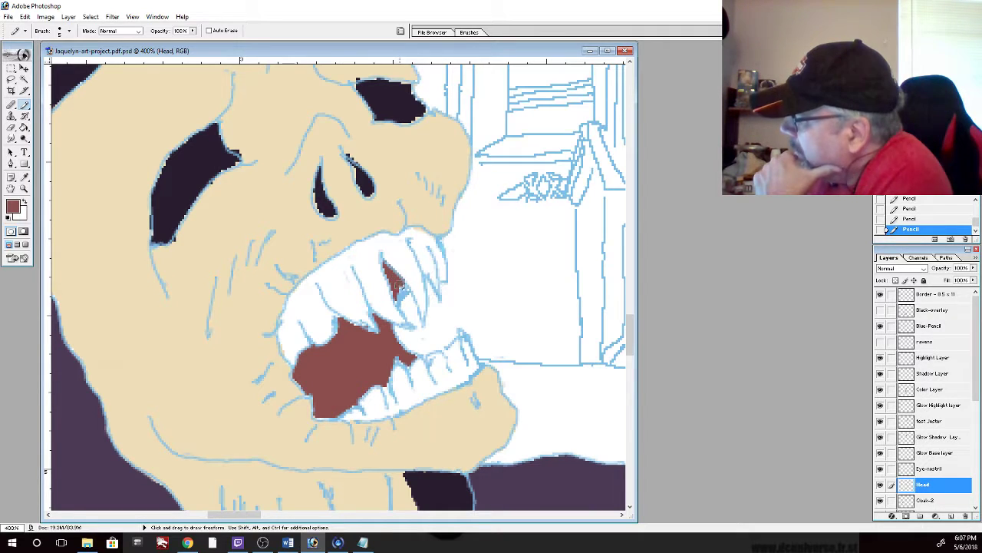
pyautogui.moveTo(405, 284)
pyautogui.mouseDown()
pyautogui.moveTo(396, 295)
pyautogui.moveTo(398, 272)
pyautogui.mouseUp()
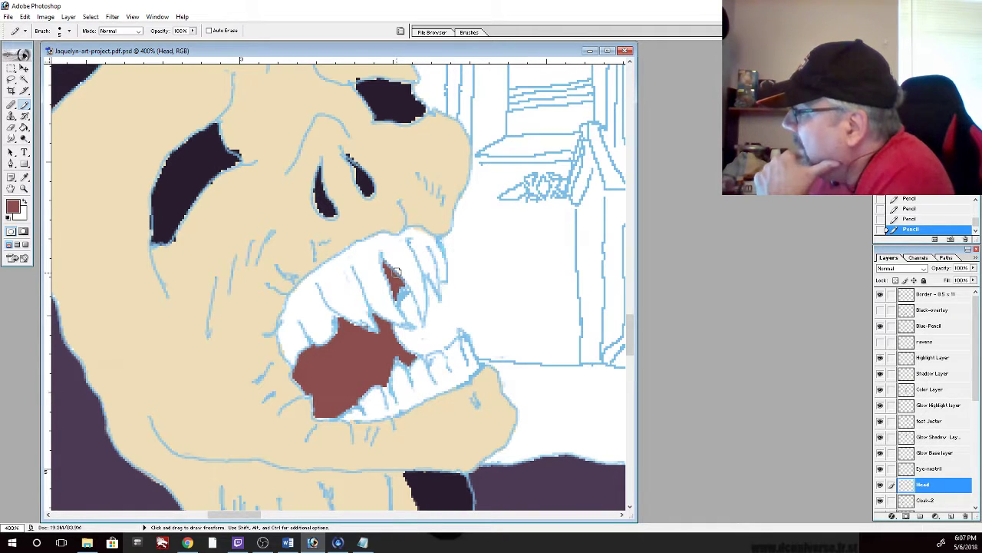
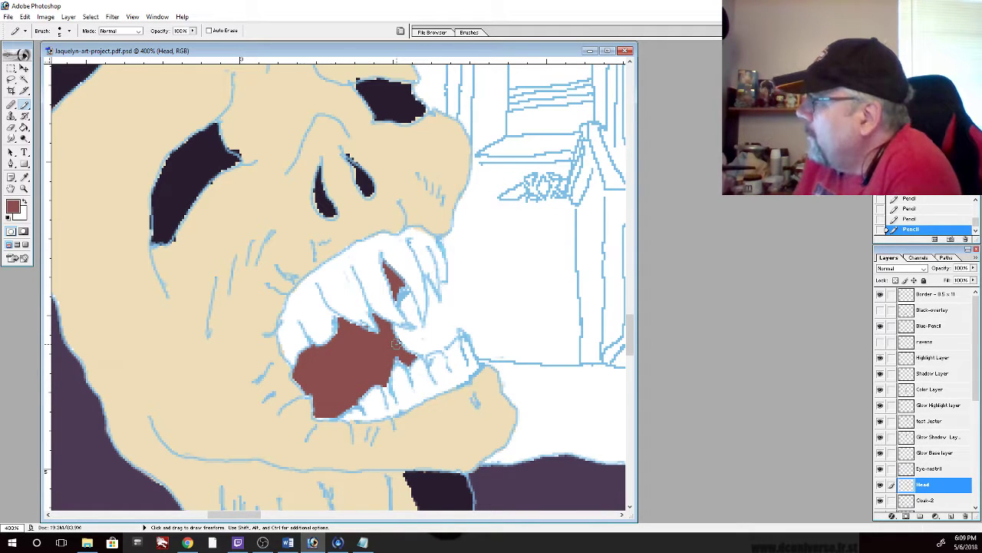
# Erase the beige spill along the gum edge of the upper teeth, from the front fangs to the mouth corner
pyautogui.click(13, 128)
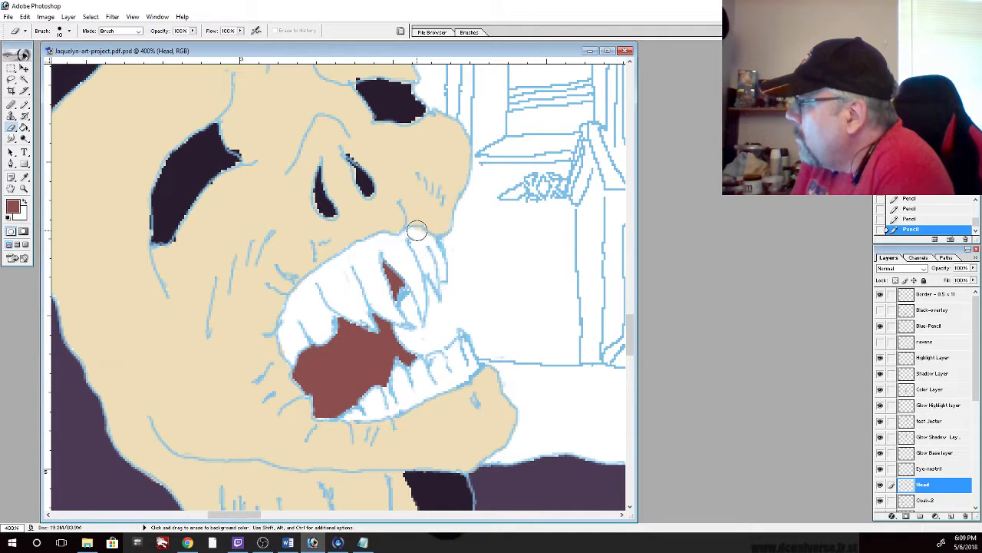
pyautogui.moveTo(418, 230); pyautogui.dragTo(406, 234)
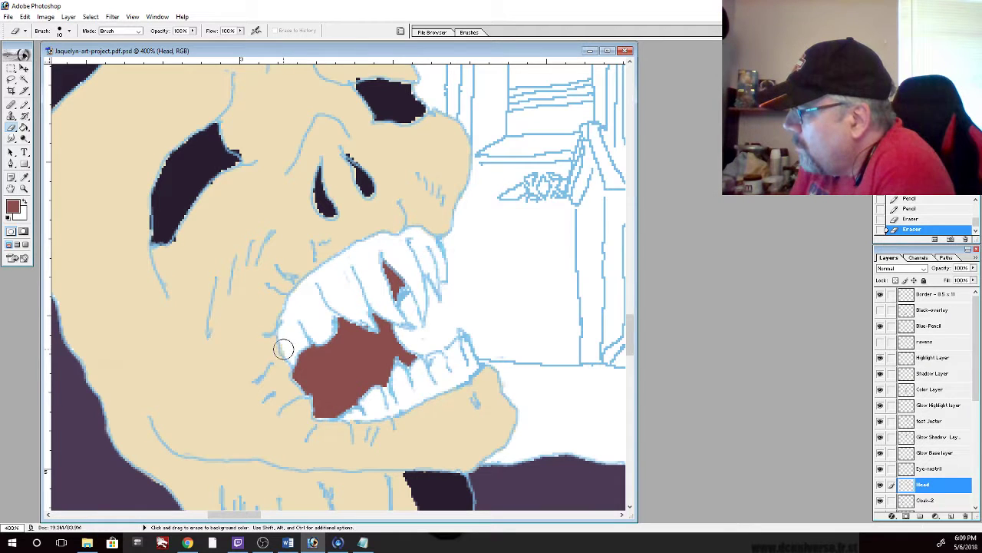
pyautogui.moveTo(284, 351); pyautogui.dragTo(293, 319)
pyautogui.moveTo(431, 244)
pyautogui.mouseDown()
pyautogui.moveTo(433, 235)
pyautogui.moveTo(420, 234)
pyautogui.mouseUp()
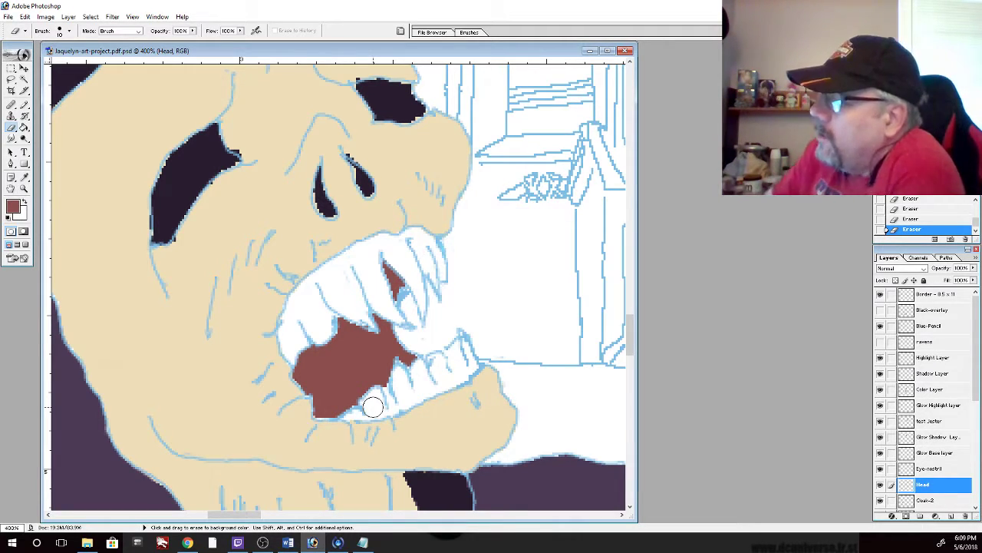
# Set the foreground colour to a pale yellowish cream with hue 52 for the teeth
pyautogui.click(15, 204)
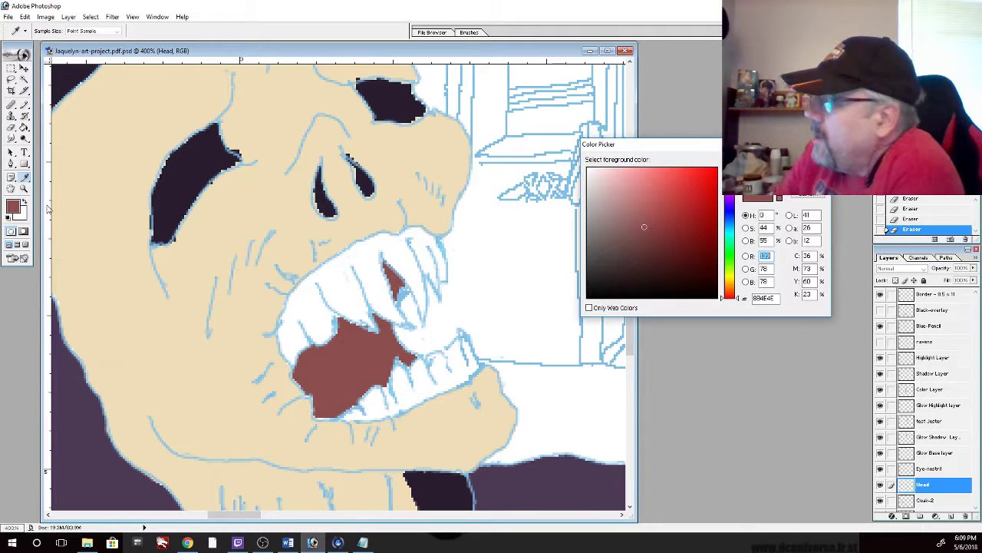
pyautogui.click(734, 276)
pyautogui.click(733, 279)
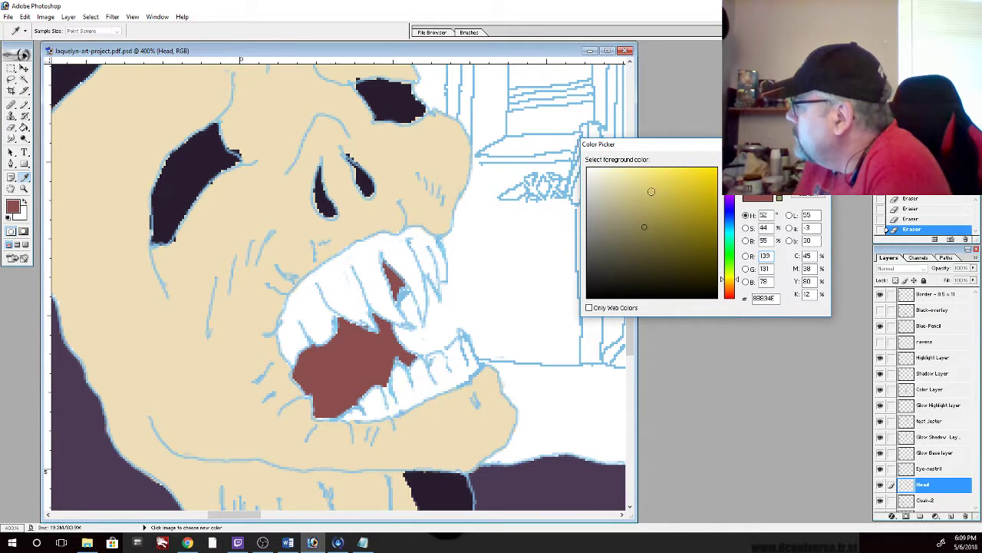
pyautogui.moveTo(608, 177); pyautogui.dragTo(599, 170)
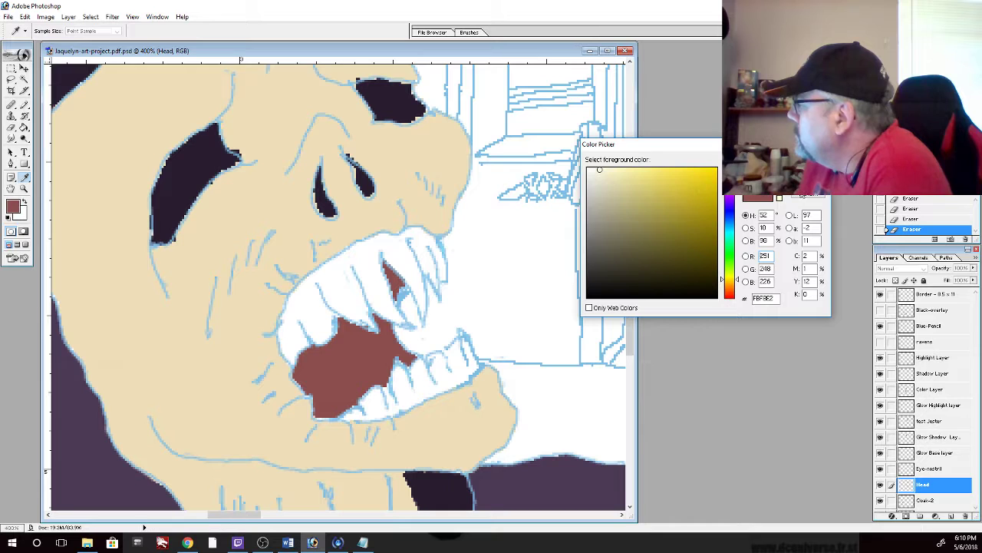
pyautogui.click(603, 174)
pyautogui.press('Return')
pyautogui.press('e')
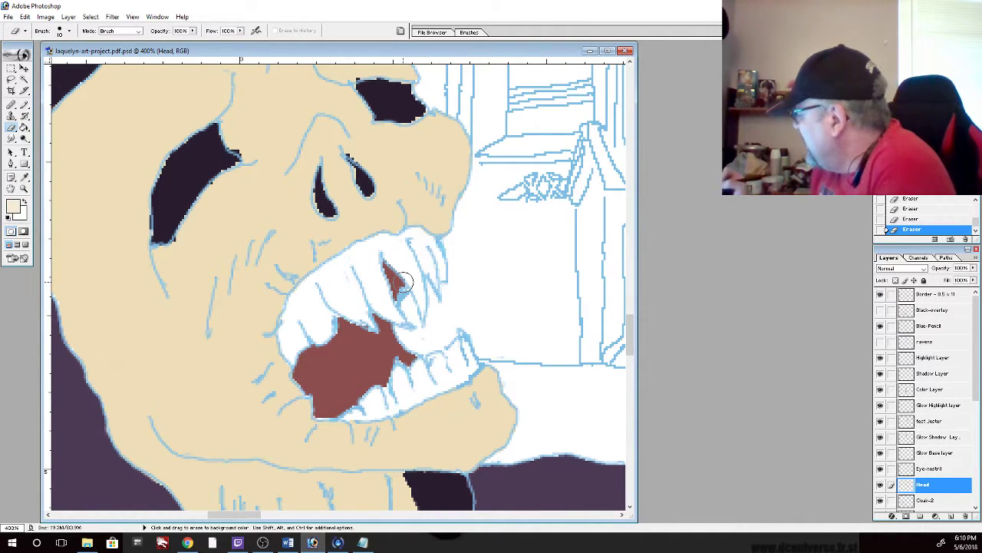
# Add a new layer above the Head layer and name it teeth
pyautogui.click(951, 516)
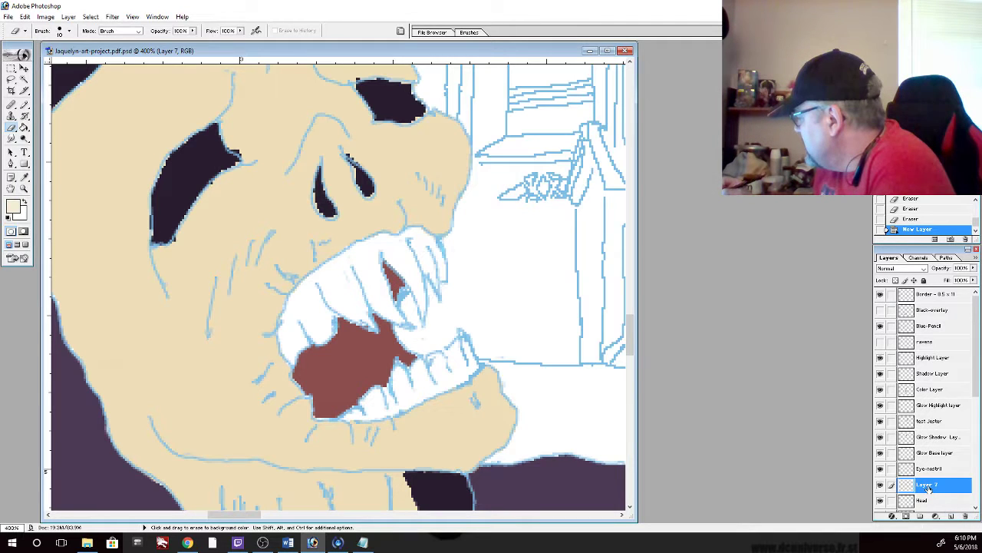
pyautogui.doubleClick(927, 486)
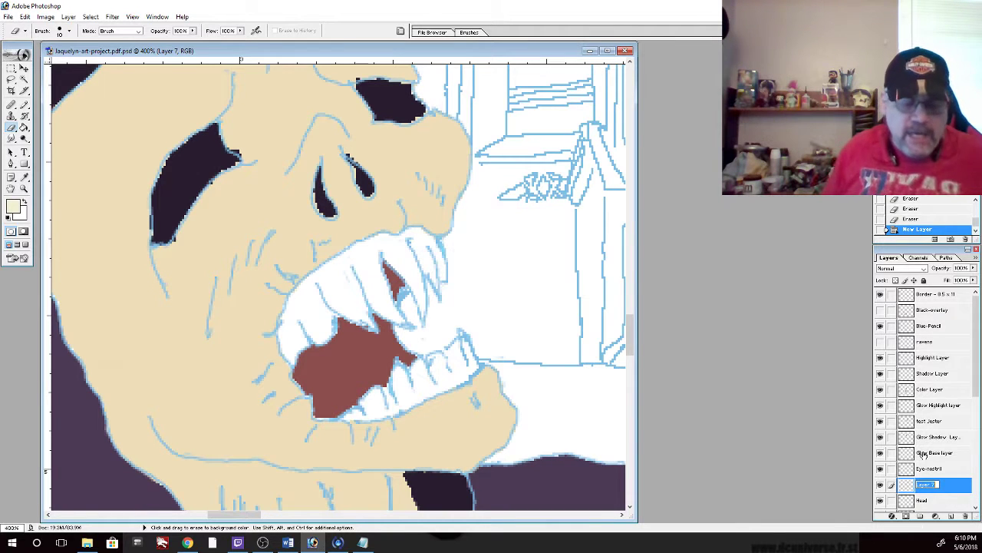
pyautogui.write('Teeth')
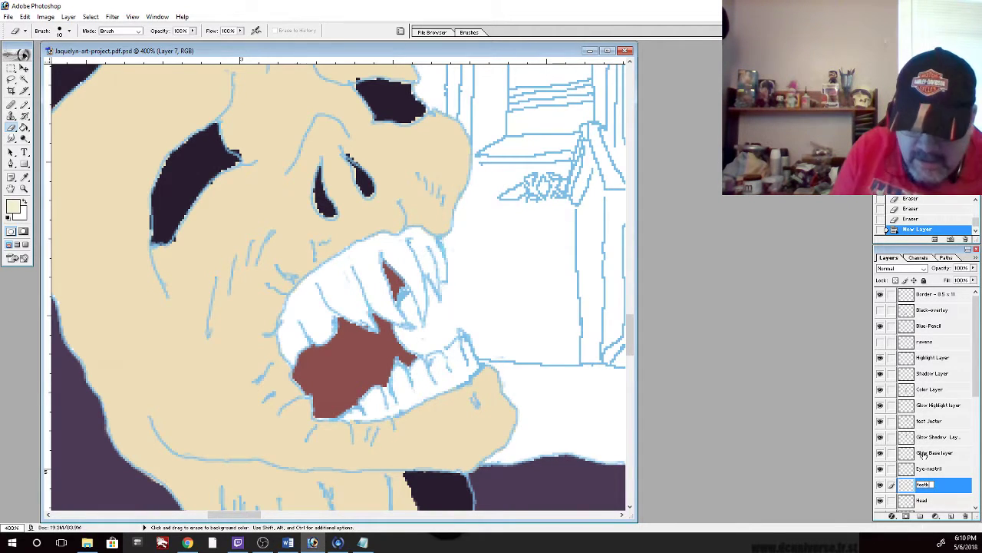
pyautogui.press('Return')
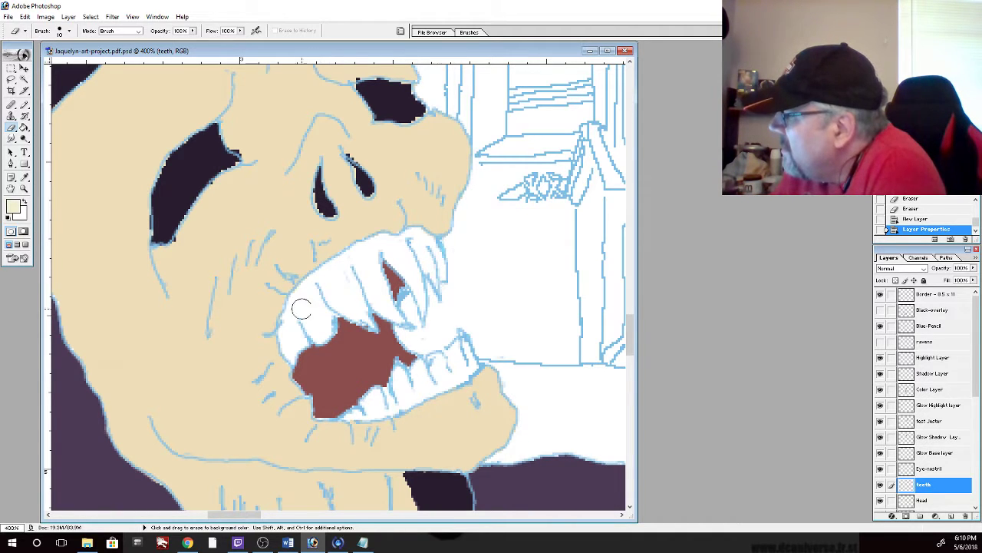
# Pencil a pale cream outline along the inside edges of the upper teeth and fangs on the teeth layer
pyautogui.click(328, 276)
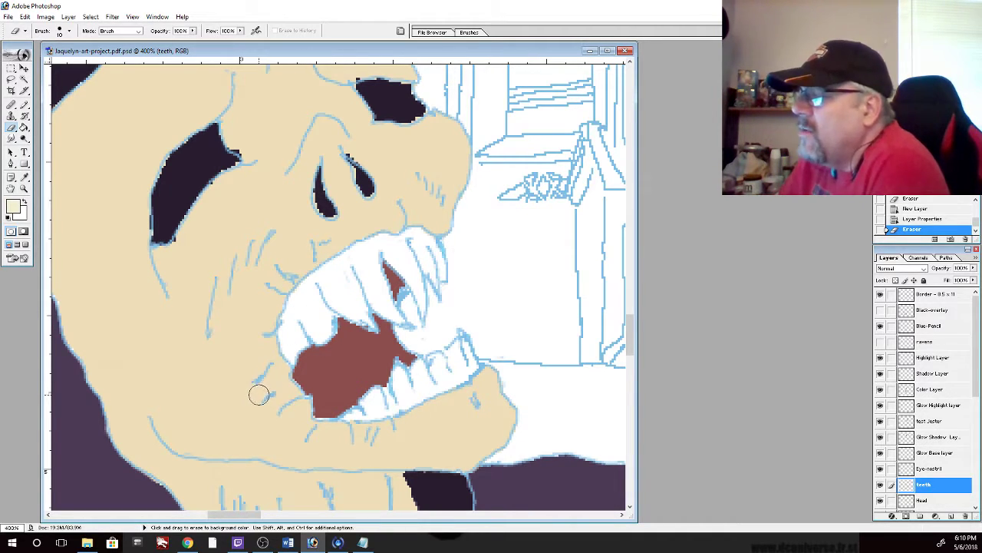
pyautogui.click(24, 105)
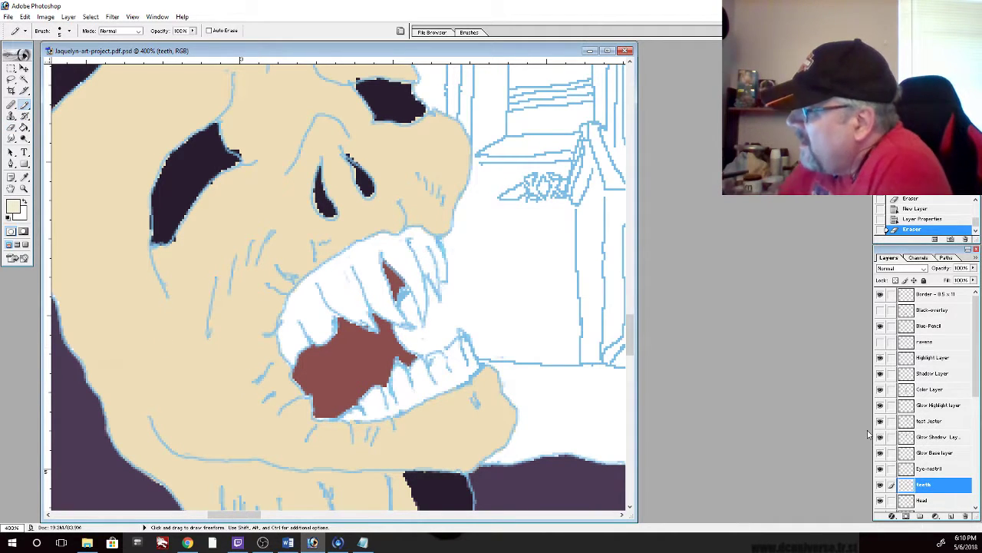
pyautogui.moveTo(340, 290)
pyautogui.mouseDown()
pyautogui.moveTo(325, 285)
pyautogui.moveTo(316, 284)
pyautogui.moveTo(320, 273)
pyautogui.moveTo(296, 295)
pyautogui.mouseUp()
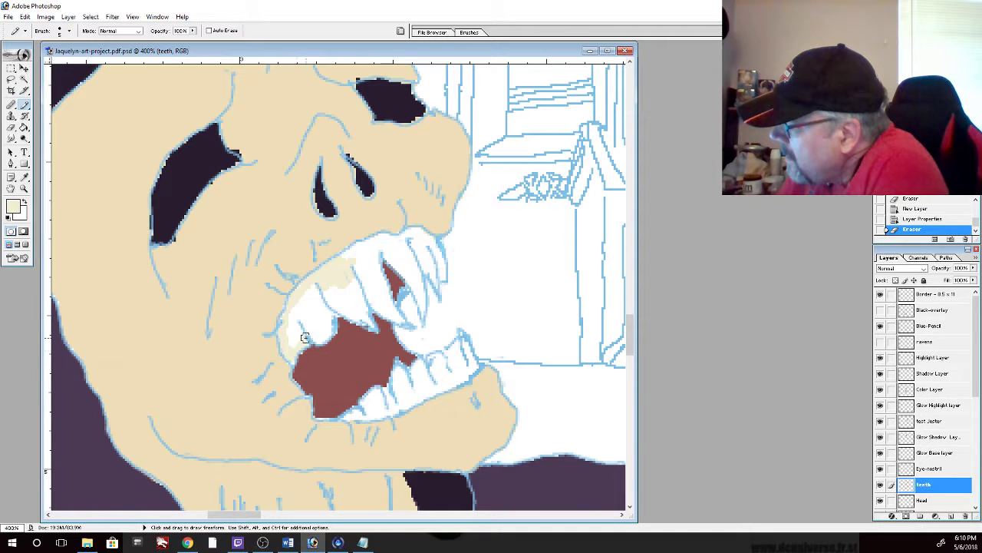
pyautogui.moveTo(322, 338)
pyautogui.mouseDown()
pyautogui.moveTo(344, 307)
pyautogui.moveTo(367, 324)
pyautogui.mouseUp()
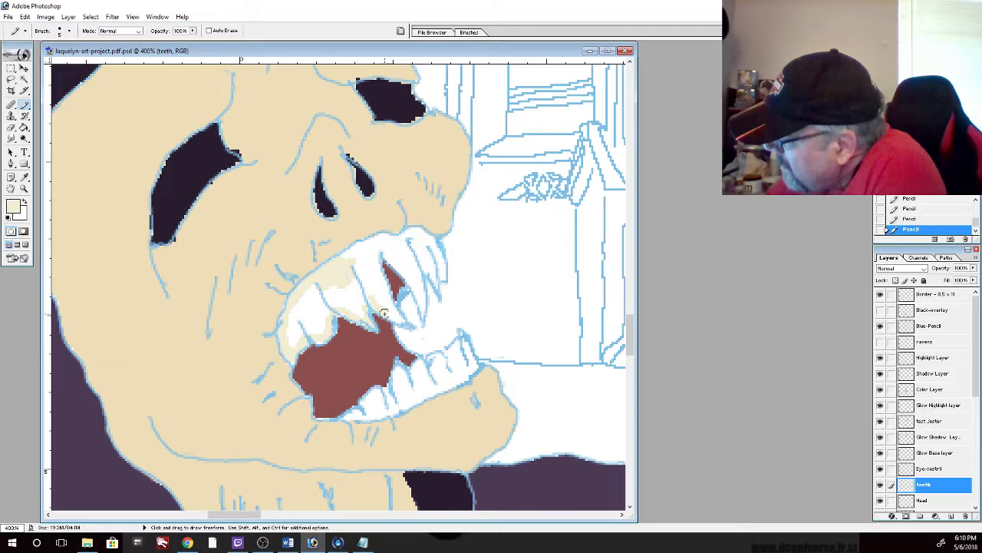
pyautogui.moveTo(396, 315); pyautogui.dragTo(407, 326)
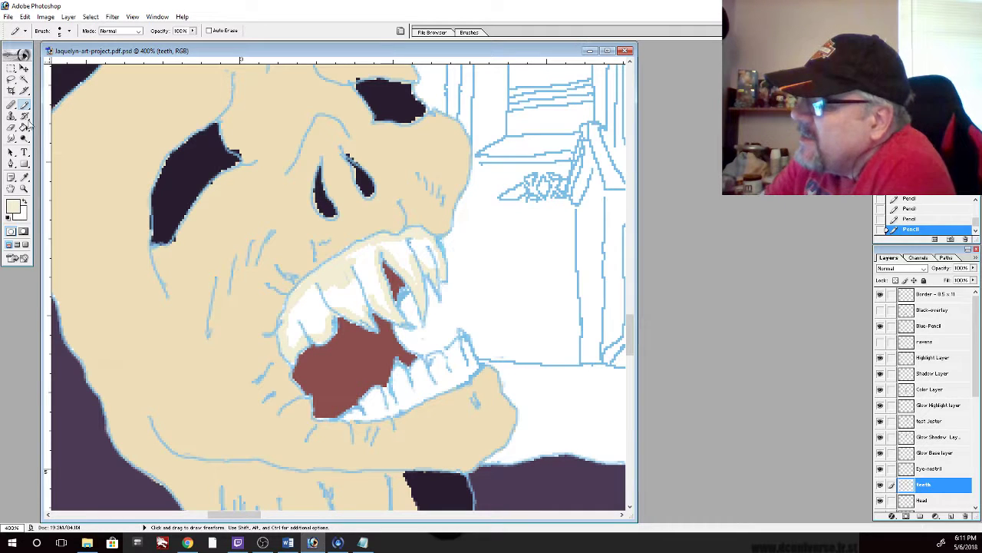
pyautogui.press('g')
pyautogui.click(374, 274)
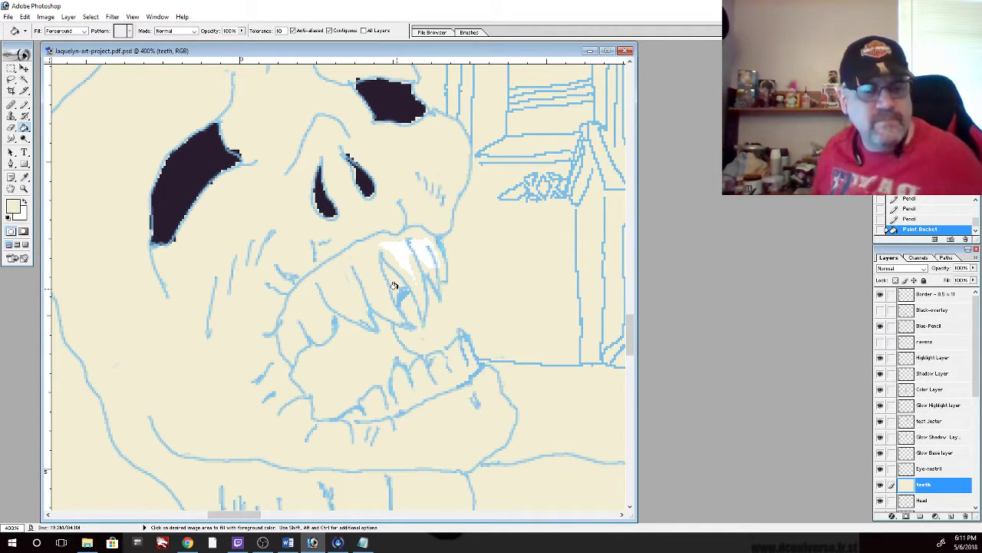
pyautogui.hotkey('ctrl', 'z')
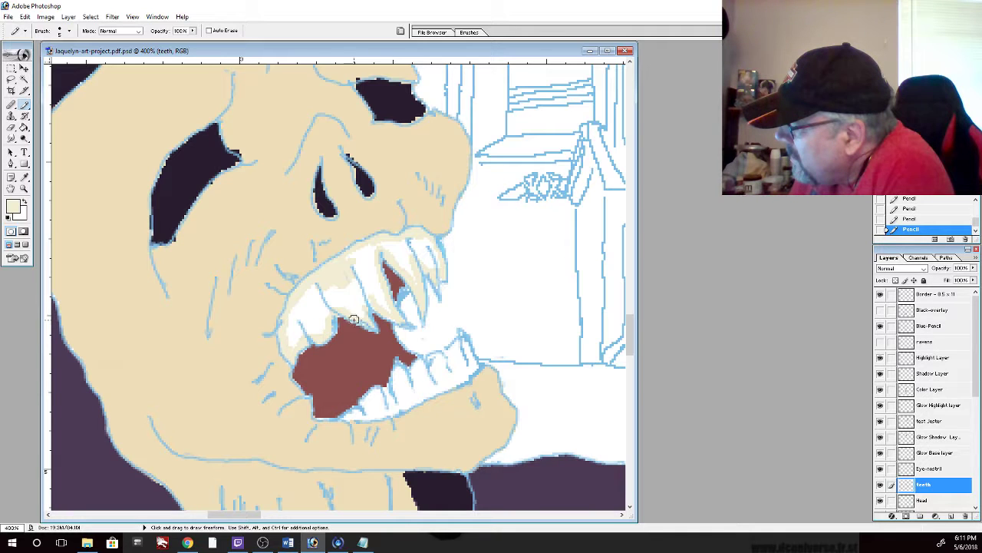
# Close the gap in the cream outline at the fang tips and fill the upper teeth with cream
pyautogui.moveTo(360, 324); pyautogui.dragTo(372, 328)
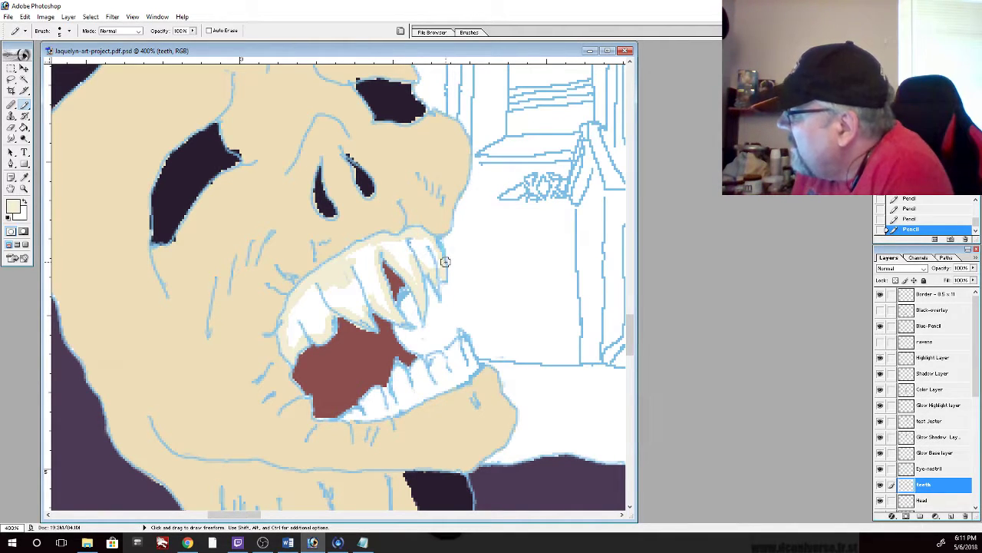
pyautogui.press('g')
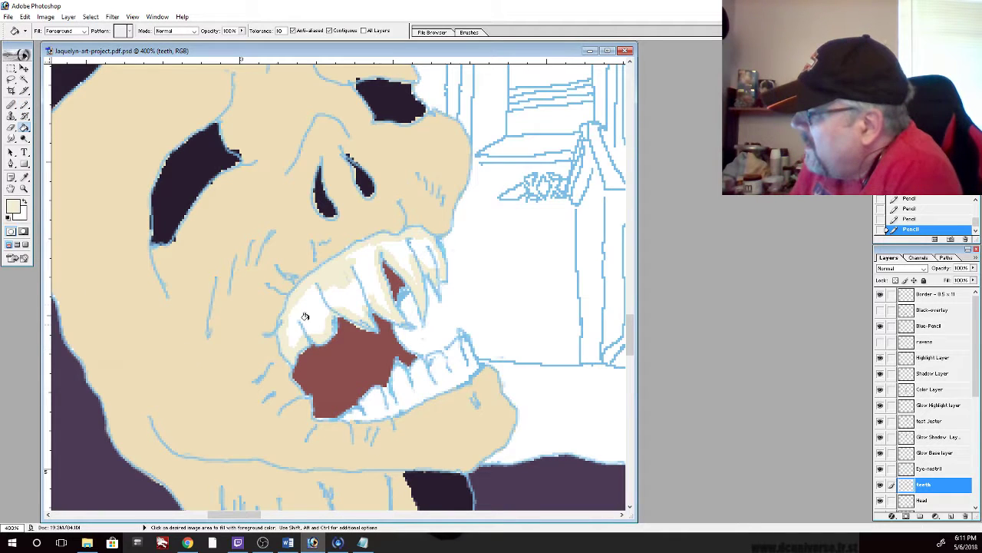
pyautogui.click(331, 290)
pyautogui.click(369, 274)
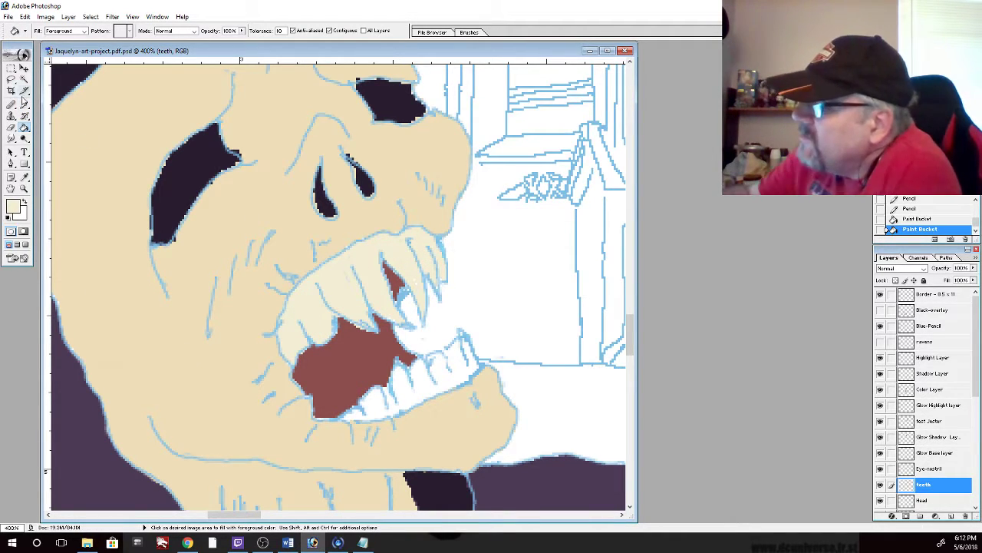
# Touch up the front fangs, then outline the lower teeth in cream and fill them with the same colour
pyautogui.press('b')
pyautogui.moveTo(413, 273)
pyautogui.mouseDown()
pyautogui.moveTo(434, 291)
pyautogui.moveTo(443, 281)
pyautogui.mouseUp()
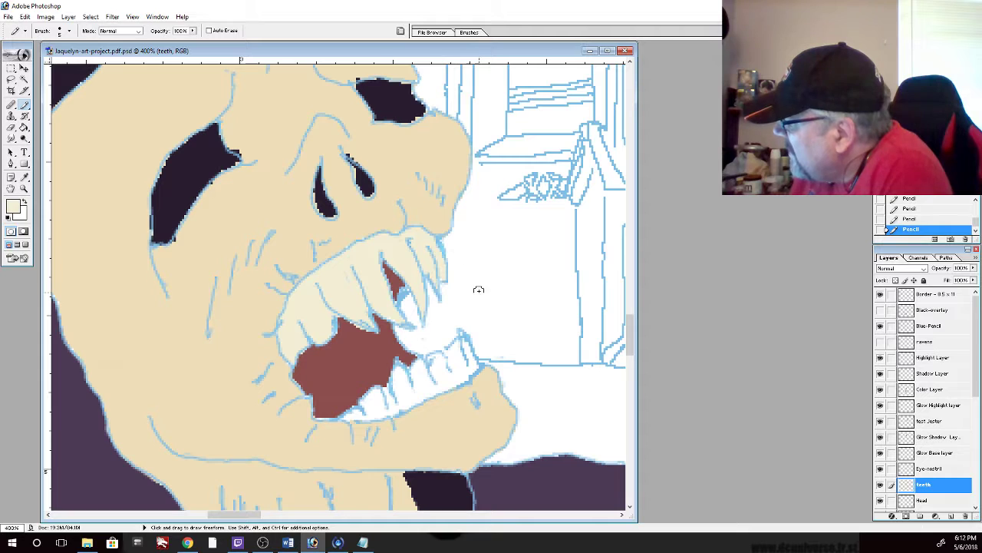
pyautogui.moveTo(368, 400)
pyautogui.mouseDown()
pyautogui.moveTo(347, 418)
pyautogui.moveTo(388, 413)
pyautogui.moveTo(468, 374)
pyautogui.moveTo(461, 334)
pyautogui.moveTo(410, 376)
pyautogui.moveTo(396, 369)
pyautogui.moveTo(374, 394)
pyautogui.moveTo(396, 377)
pyautogui.mouseUp()
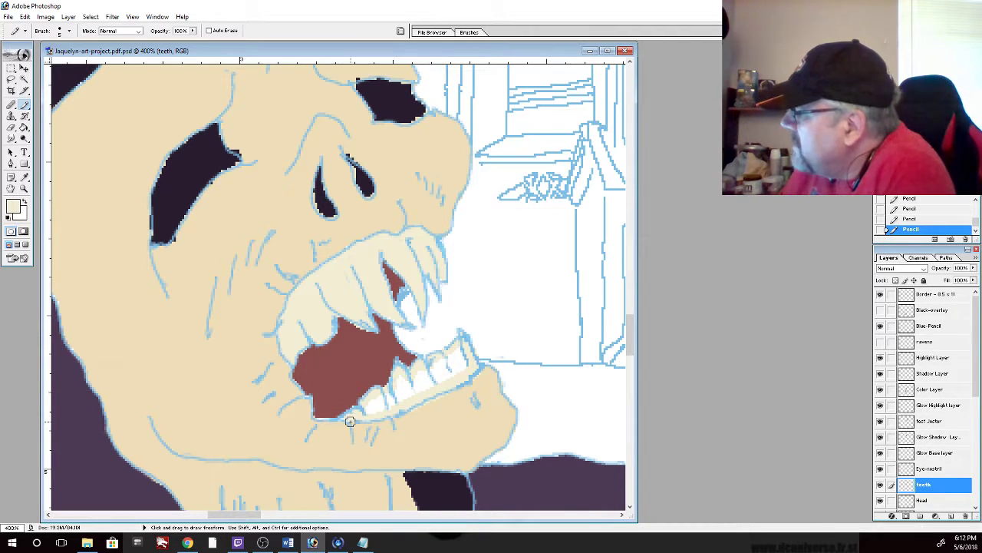
pyautogui.click(25, 128)
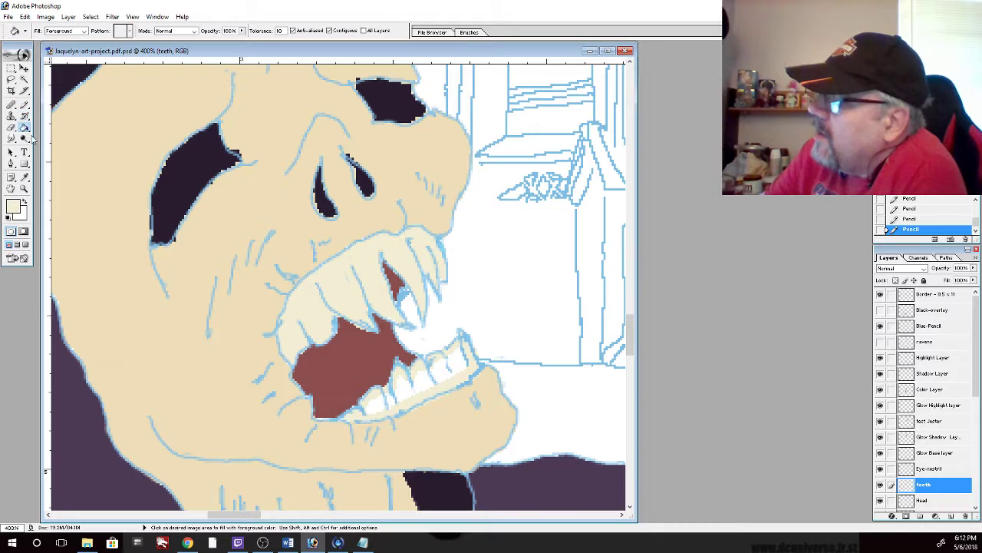
pyautogui.click(435, 369)
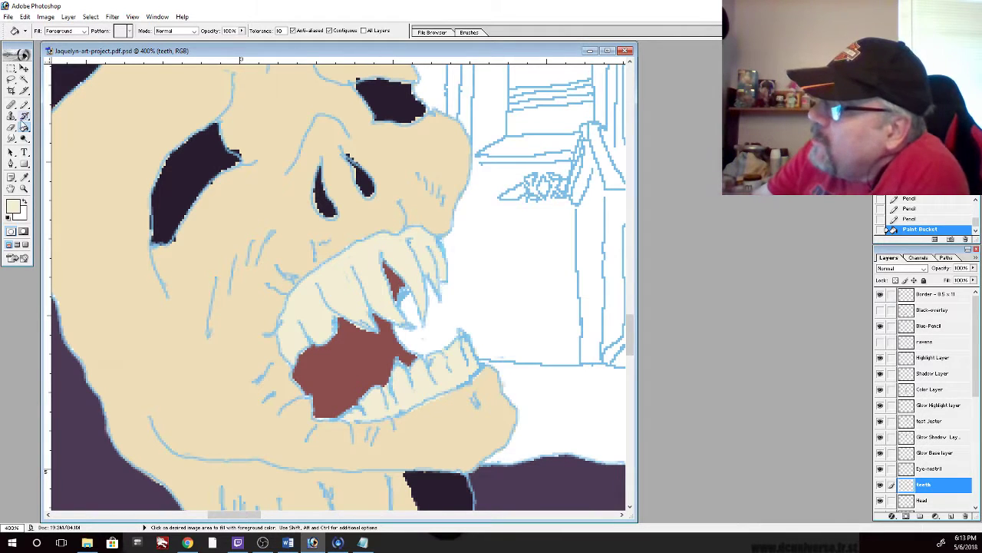
# Make the Head layer active and toggle the visibility of the teeth and Head layers to check their colouring
pyautogui.click(26, 103)
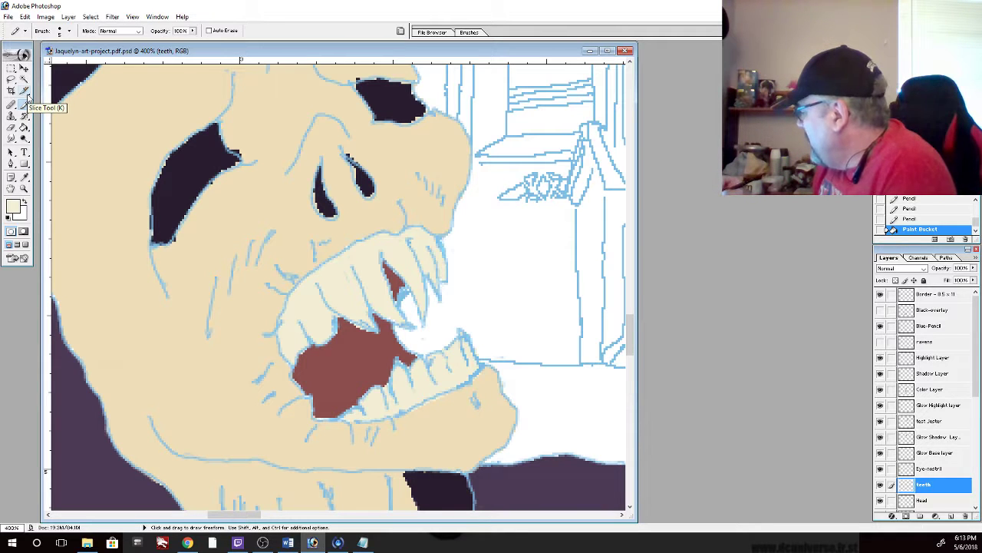
pyautogui.click(924, 500)
pyautogui.click(880, 486)
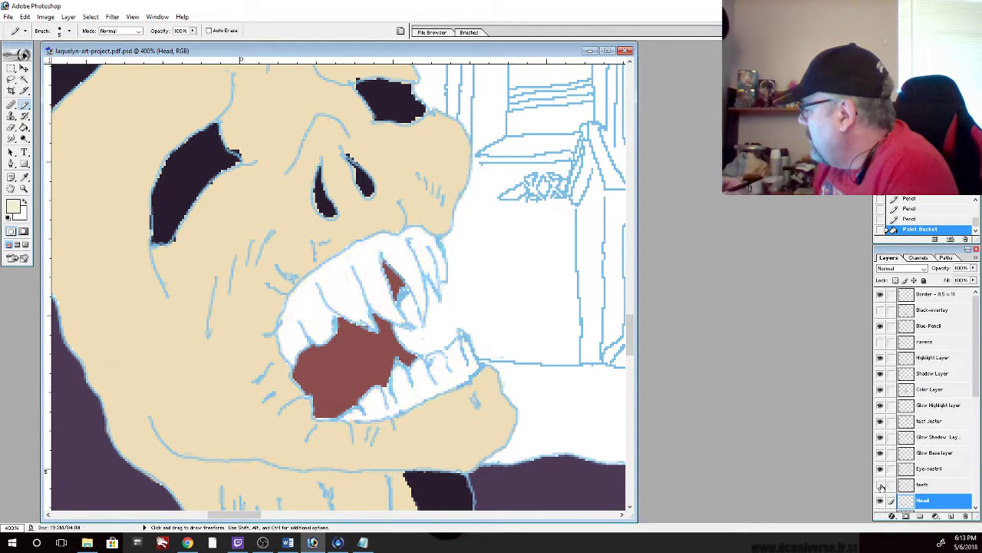
pyautogui.click(881, 486)
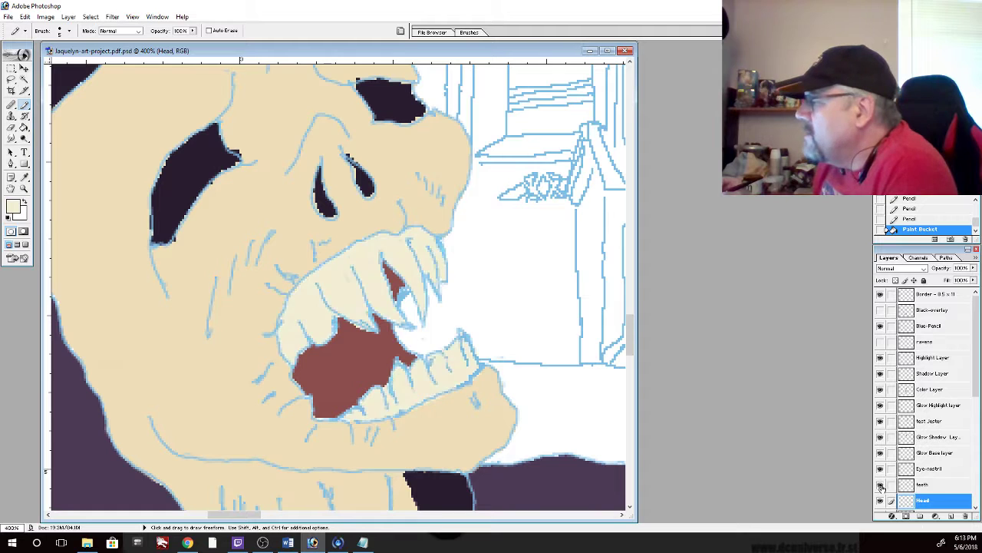
pyautogui.click(881, 486)
pyautogui.click(881, 486)
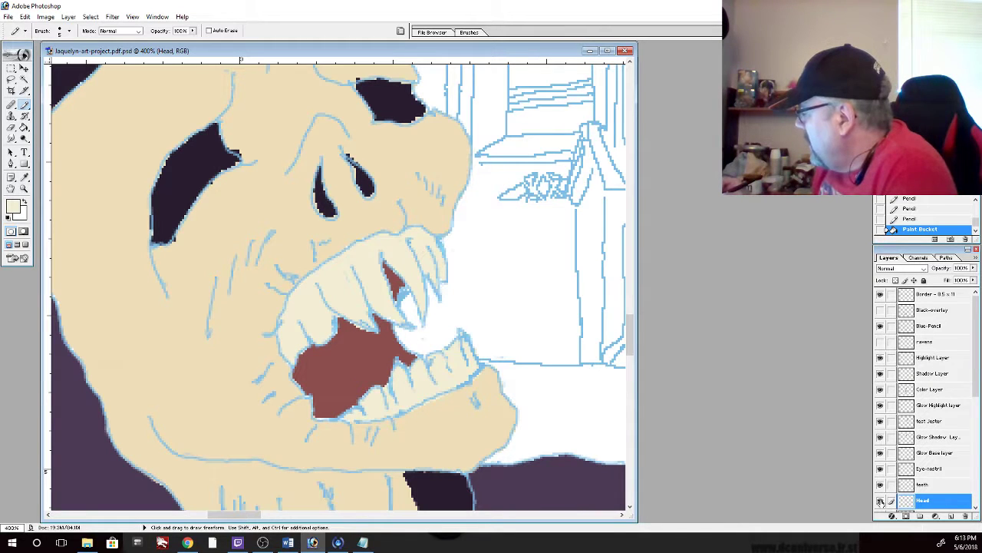
pyautogui.click(881, 500)
pyautogui.click(880, 501)
pyautogui.click(880, 500)
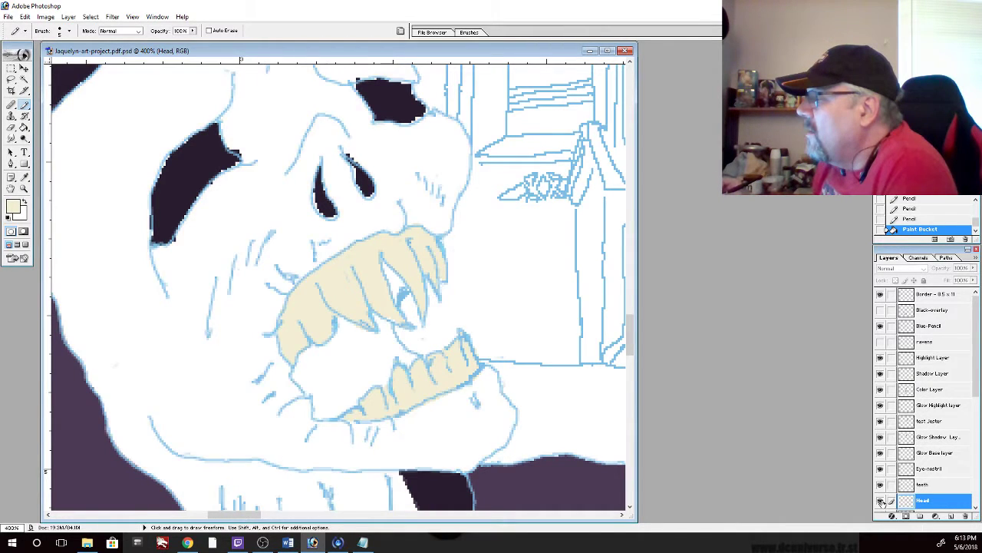
pyautogui.click(880, 501)
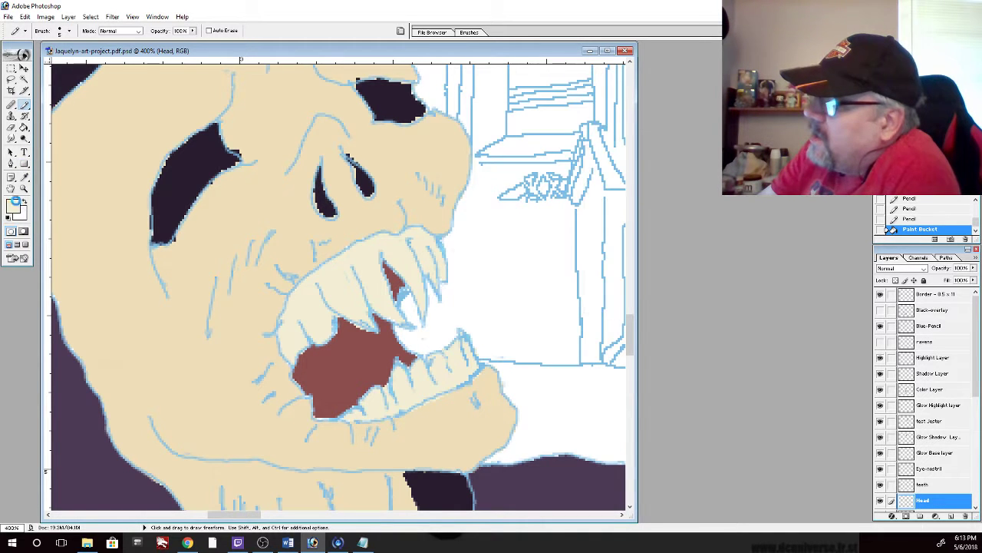
# Try a pale pink skull by filling it on the Head layer with RGB 247, 231, 239
pyautogui.click(13, 204)
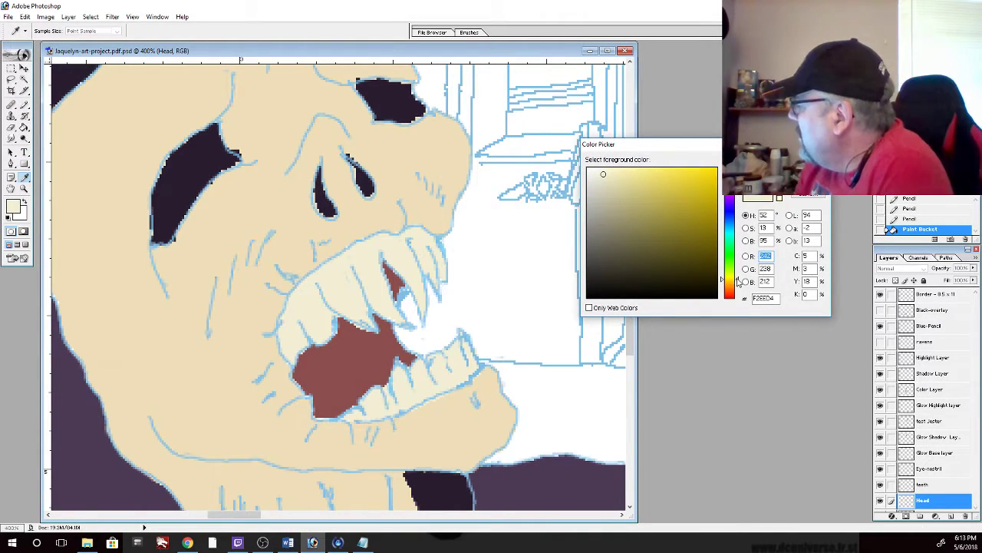
pyautogui.click(729, 178)
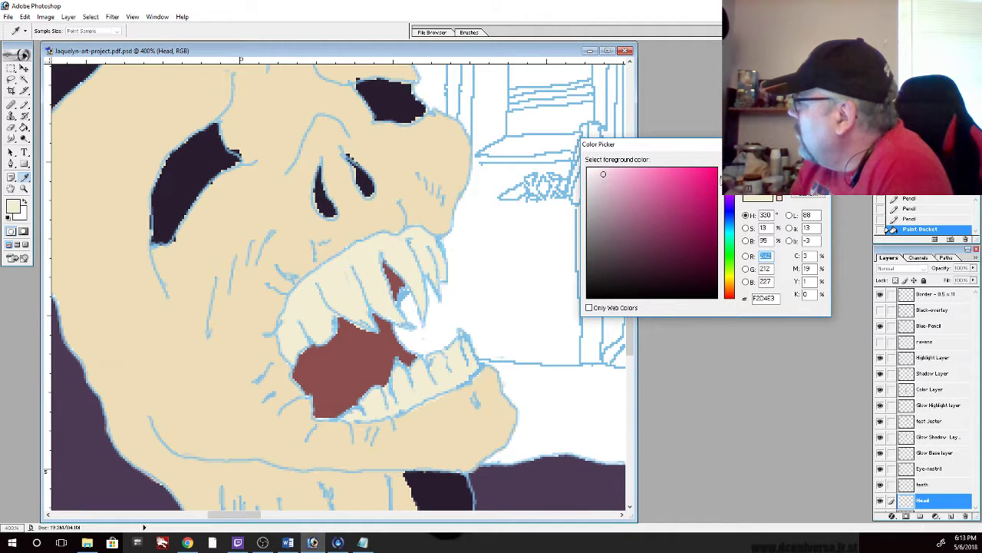
pyautogui.click(595, 171)
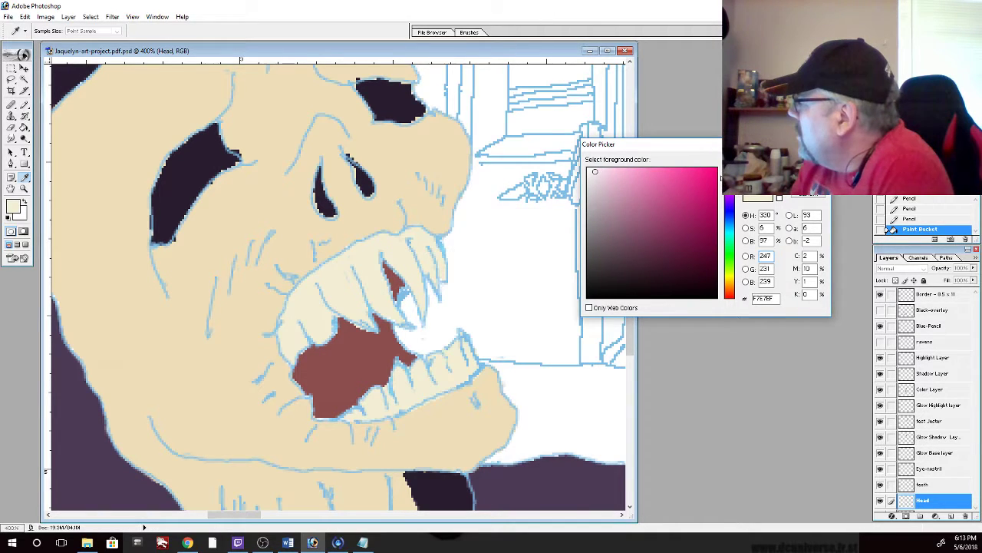
pyautogui.press('Return')
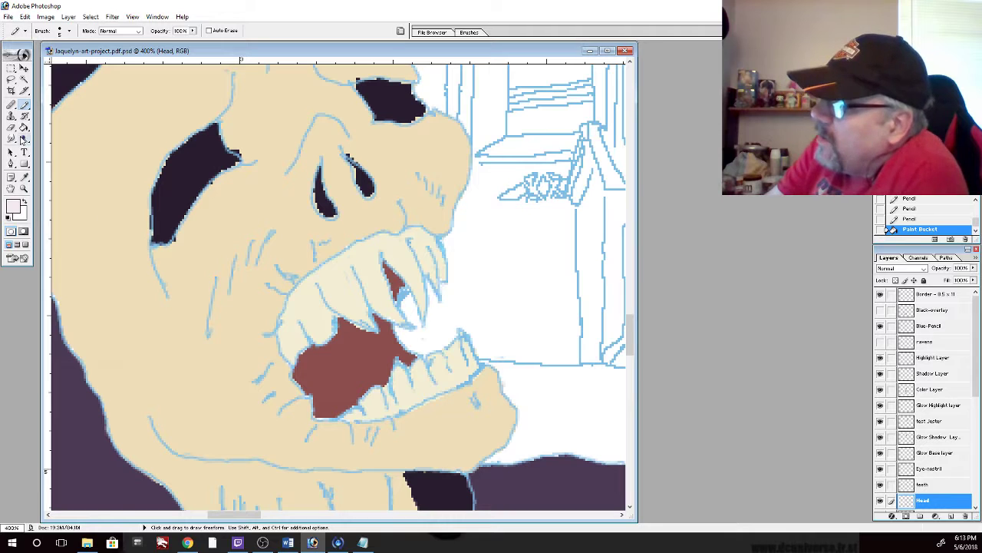
pyautogui.click(24, 127)
pyautogui.click(145, 315)
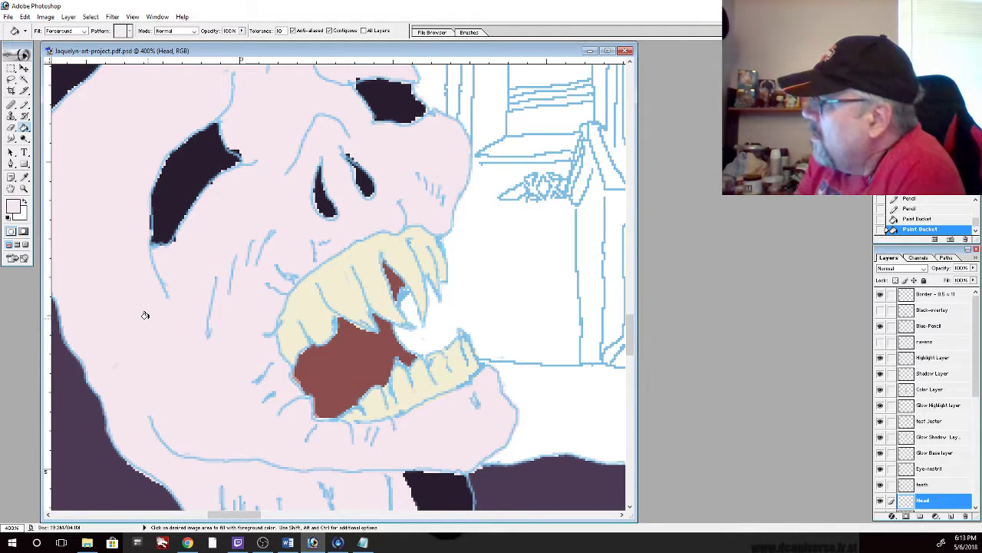
# Try a greyish teal skull by filling it on the Head layer with RGB 190, 206, 205
pyautogui.doubleClick(14, 189)
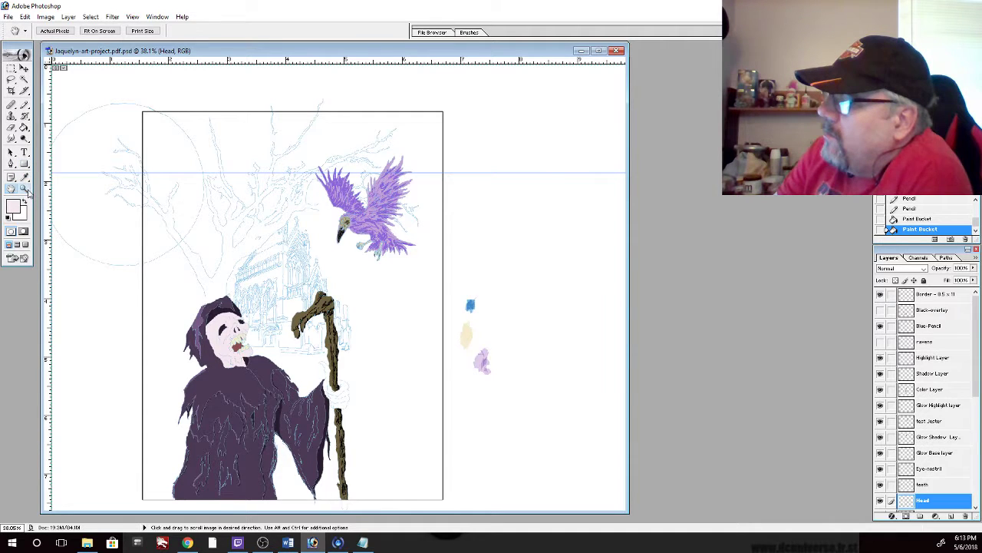
pyautogui.click(24, 190)
pyautogui.moveTo(190, 308); pyautogui.dragTo(272, 376)
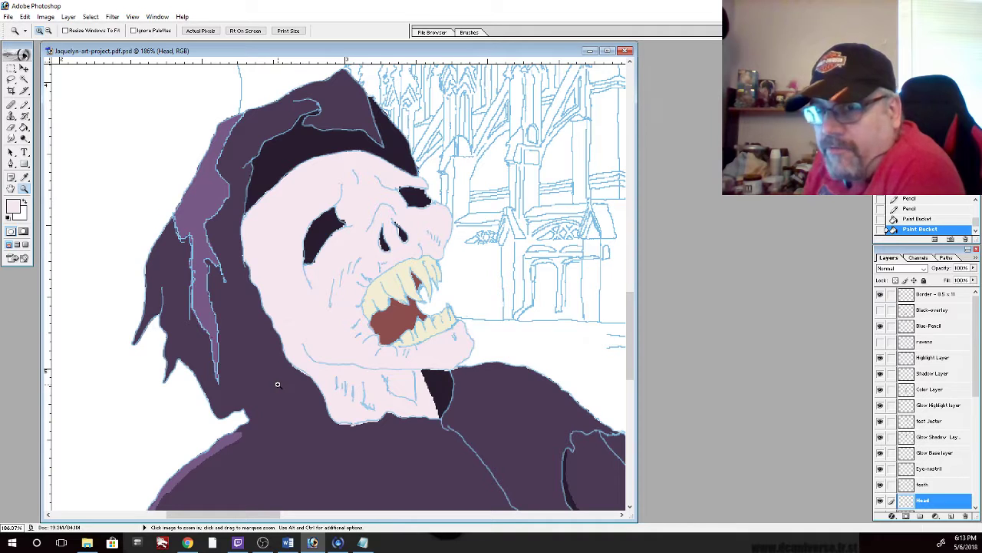
pyautogui.click(14, 205)
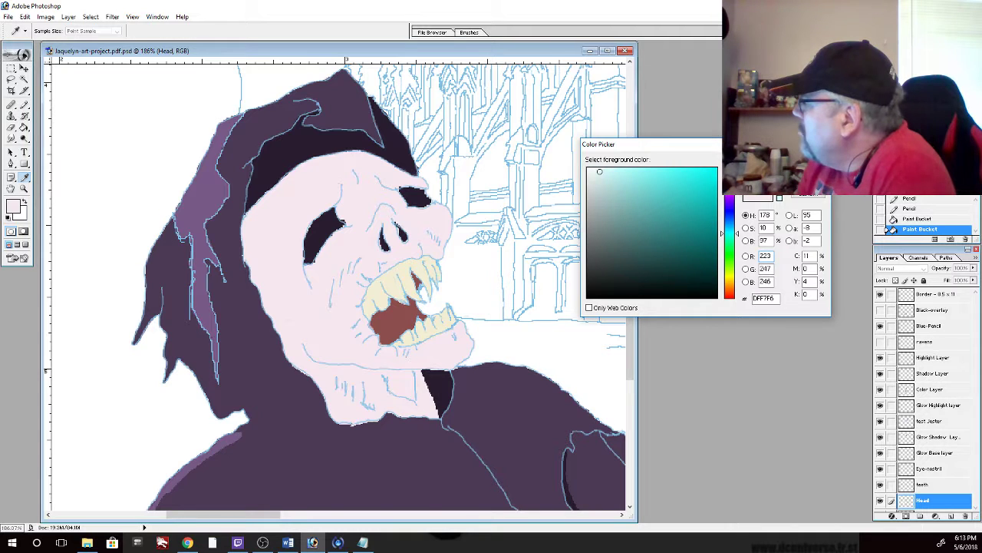
pyautogui.click(599, 202)
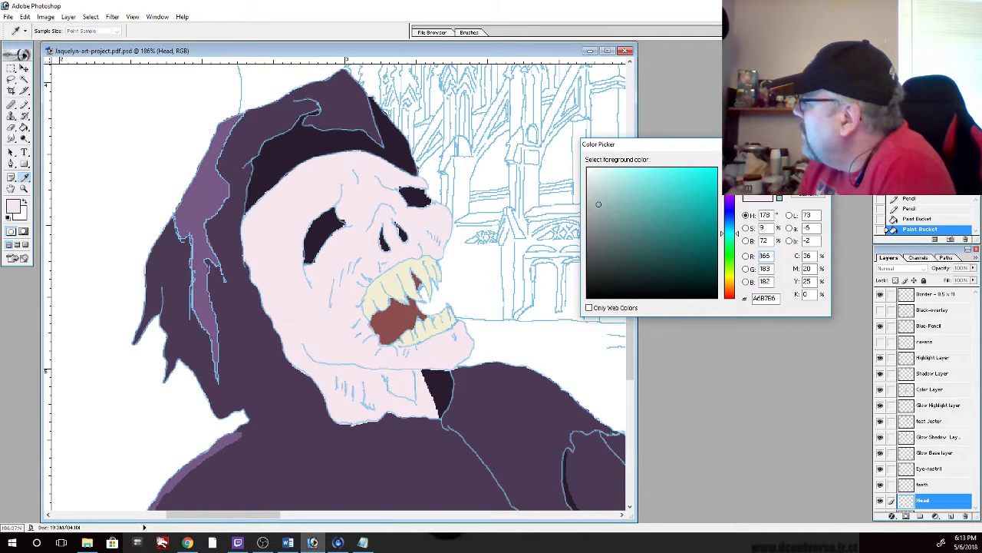
pyautogui.click(597, 192)
pyautogui.press('Return')
pyautogui.press('z')
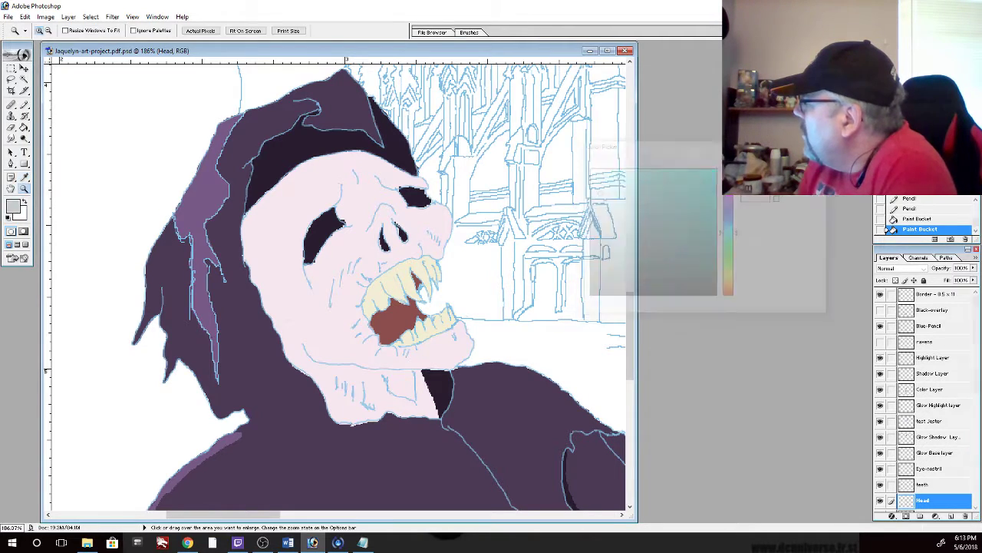
pyautogui.press('g')
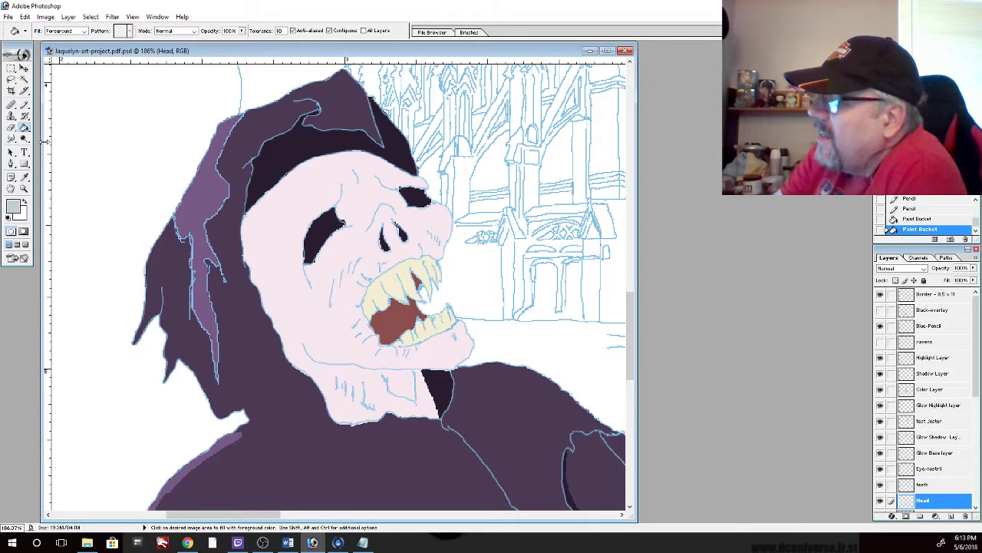
pyautogui.click(346, 164)
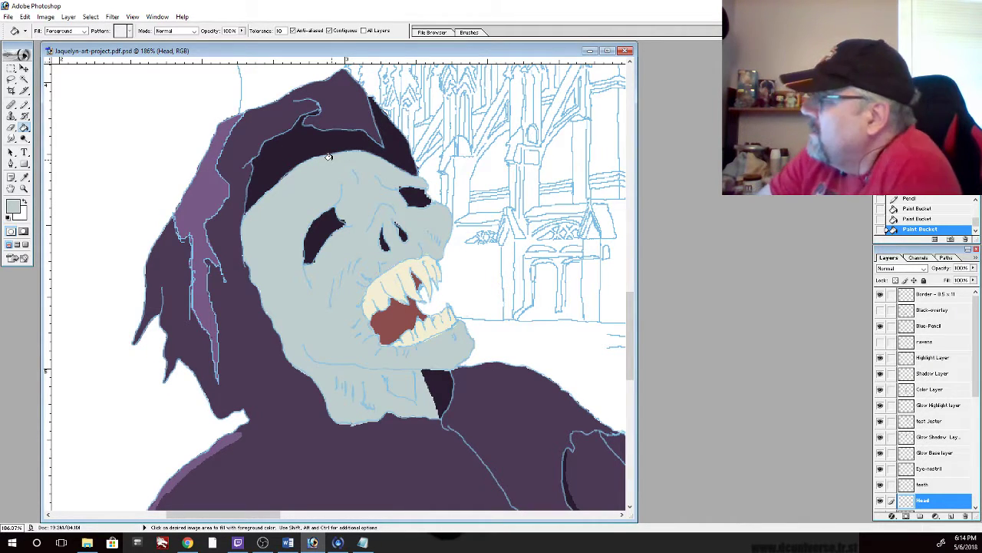
# Set the foreground colour to a pale teal, RGB 217, 233, 232, and fill the skull with it
pyautogui.click(13, 205)
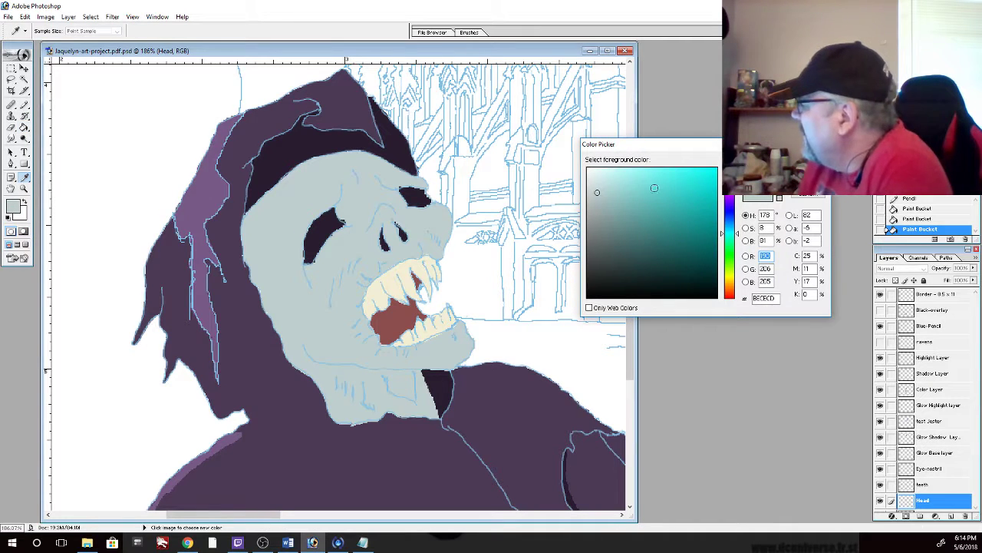
pyautogui.click(595, 178)
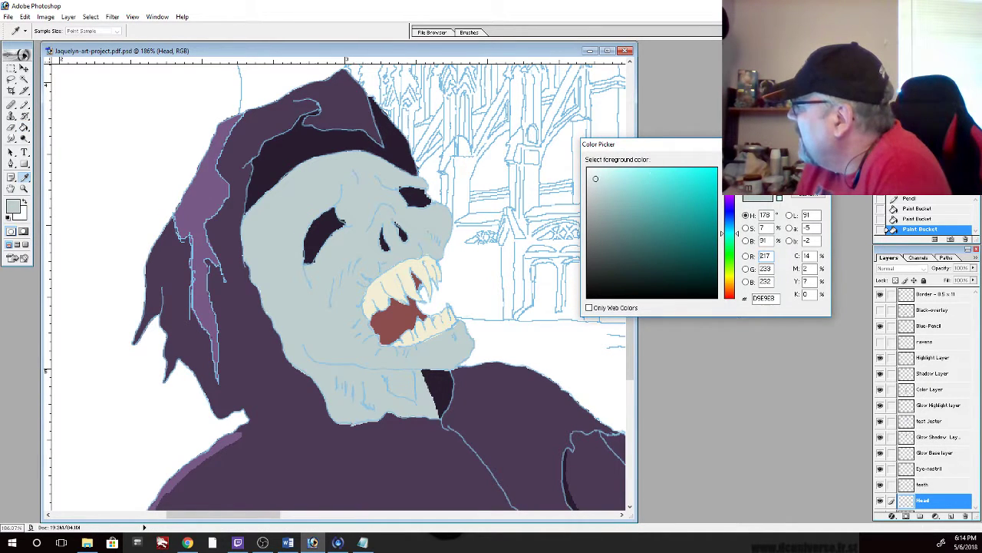
pyautogui.click(802, 163)
pyautogui.press('g')
pyautogui.click(284, 197)
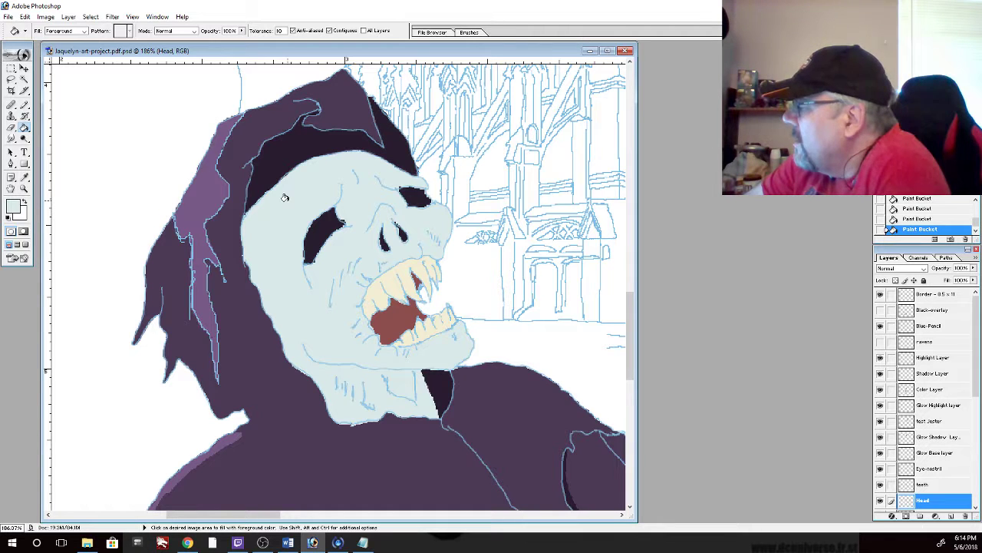
# Set the foreground colour to a light pink with hue 306
pyautogui.click(12, 206)
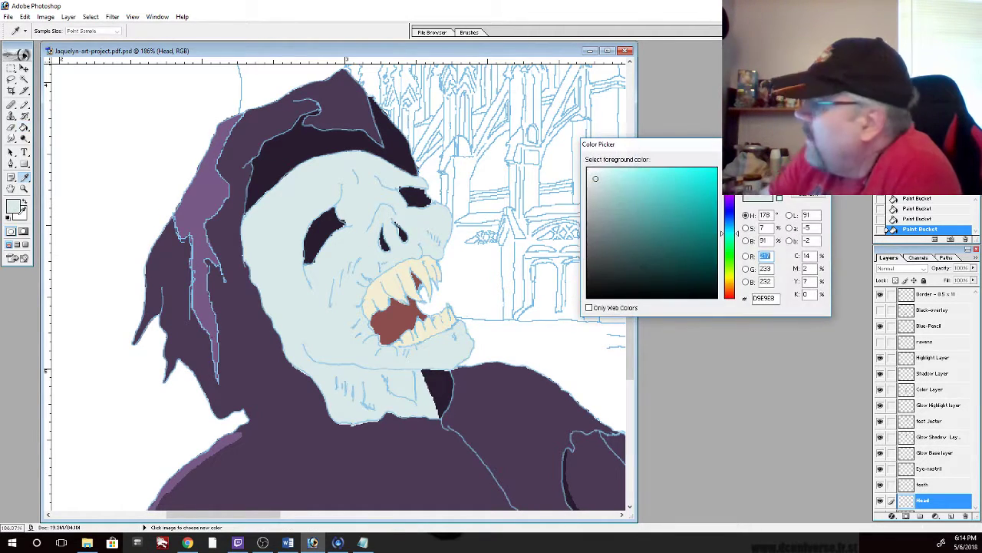
pyautogui.click(725, 186)
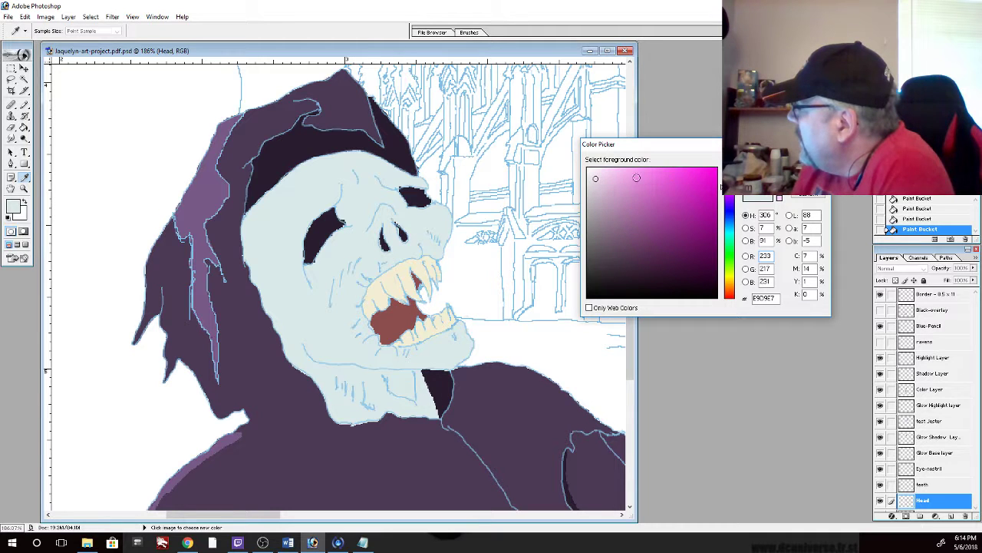
pyautogui.click(802, 160)
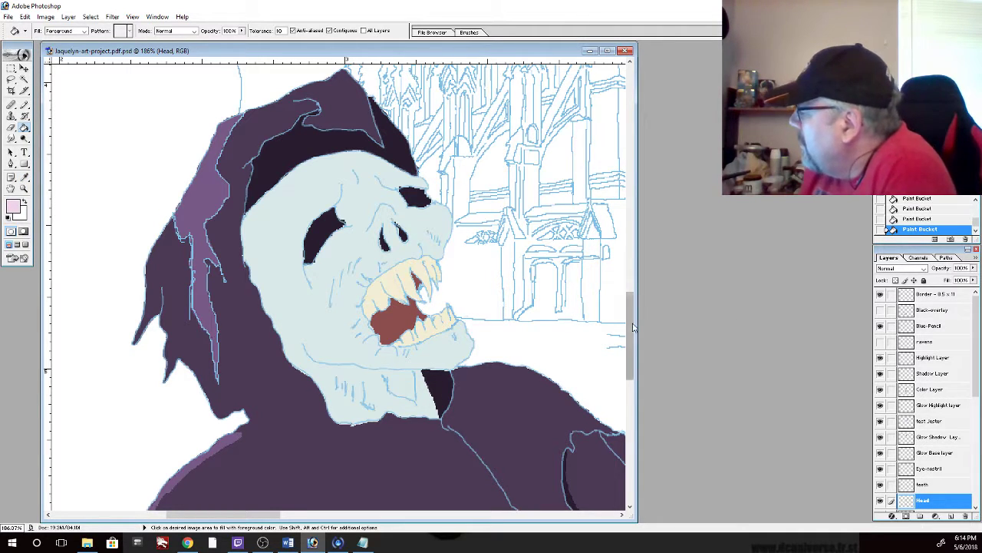
pyautogui.moveTo(633, 327); pyautogui.dragTo(633, 320)
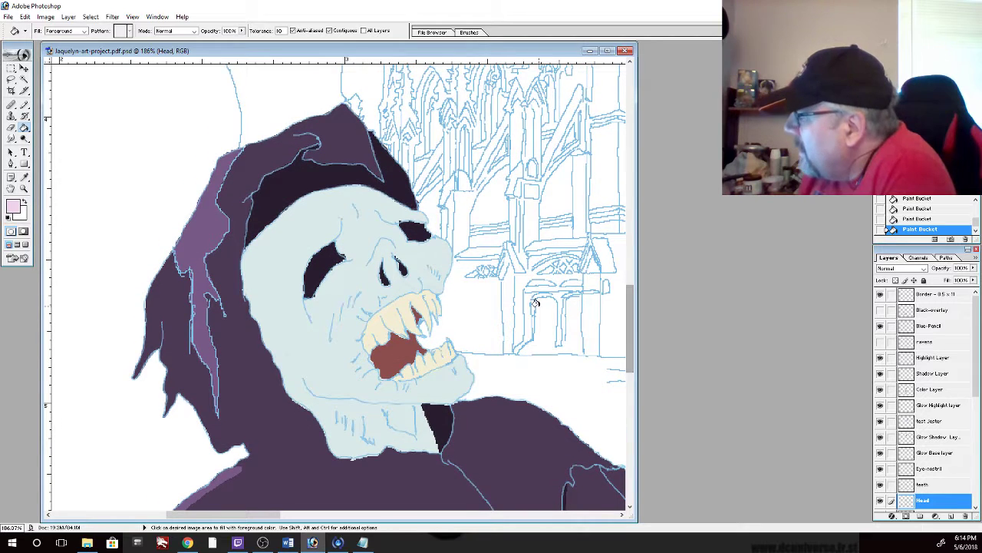
pyautogui.click(24, 189)
pyautogui.moveTo(315, 270); pyautogui.dragTo(451, 386)
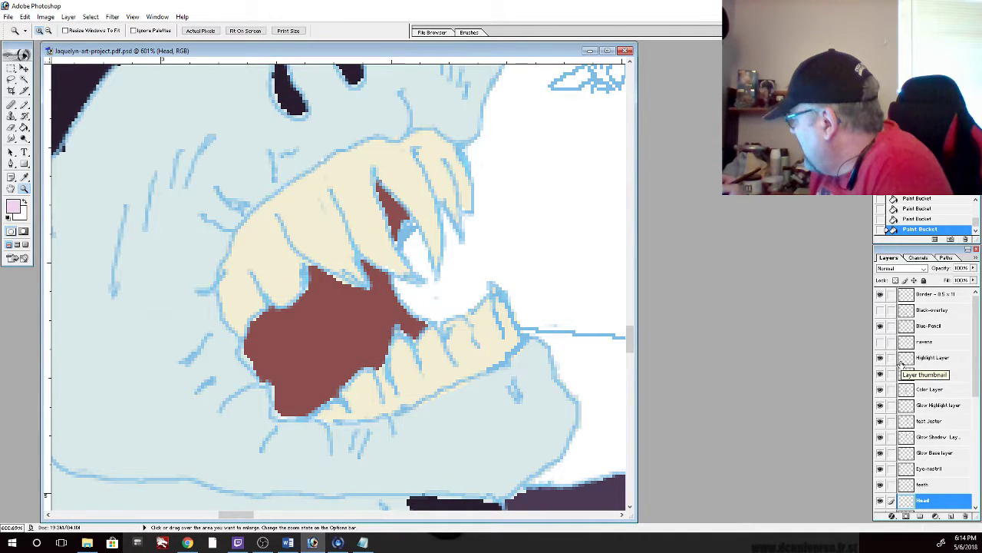
# On the Eye-nostril layer, pencil light pink highlights along the outer edge of the mouth, around the upper and lower teeth
pyautogui.click(929, 469)
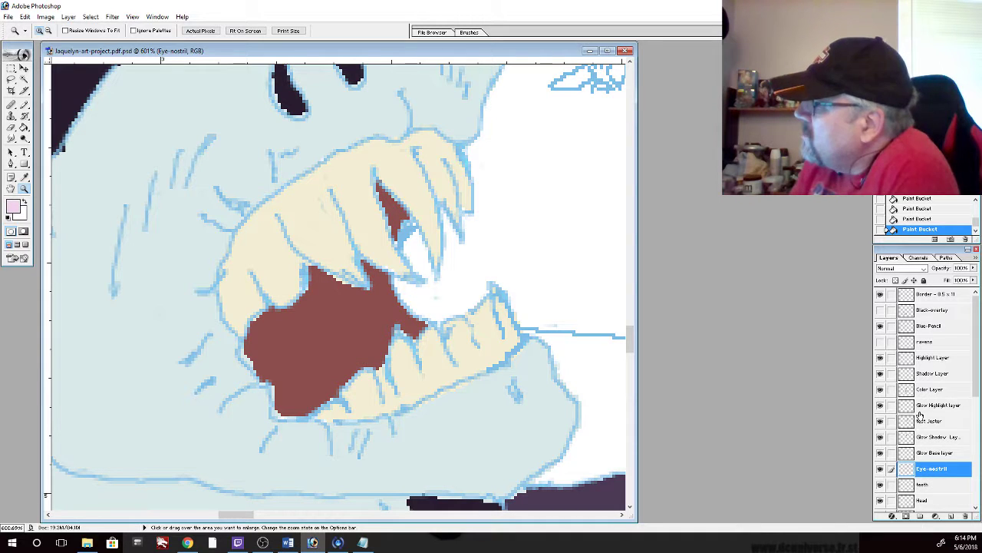
pyautogui.press('b')
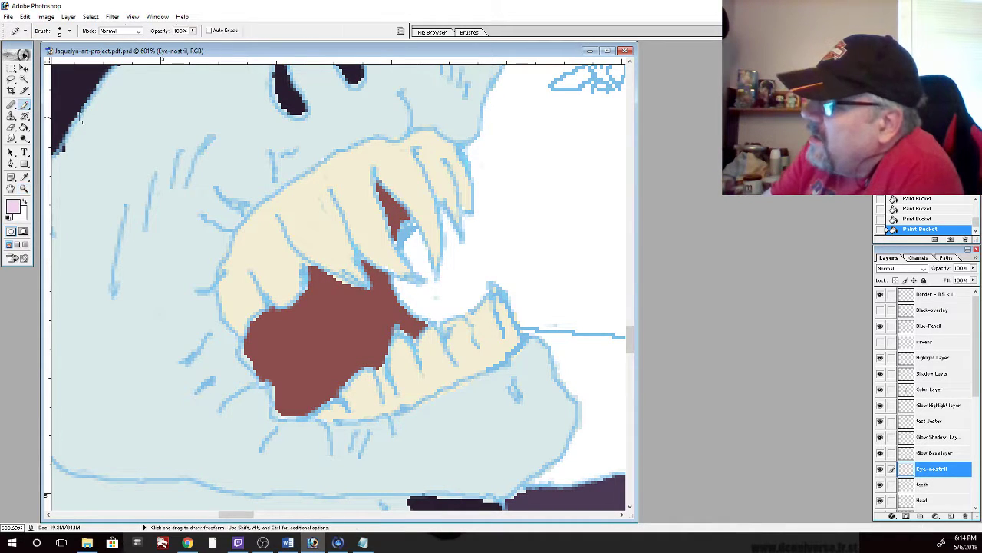
pyautogui.moveTo(401, 105)
pyautogui.mouseDown()
pyautogui.moveTo(396, 135)
pyautogui.moveTo(405, 104)
pyautogui.moveTo(399, 133)
pyautogui.moveTo(317, 156)
pyautogui.moveTo(248, 207)
pyautogui.moveTo(230, 205)
pyautogui.moveTo(264, 207)
pyautogui.moveTo(203, 215)
pyautogui.mouseUp()
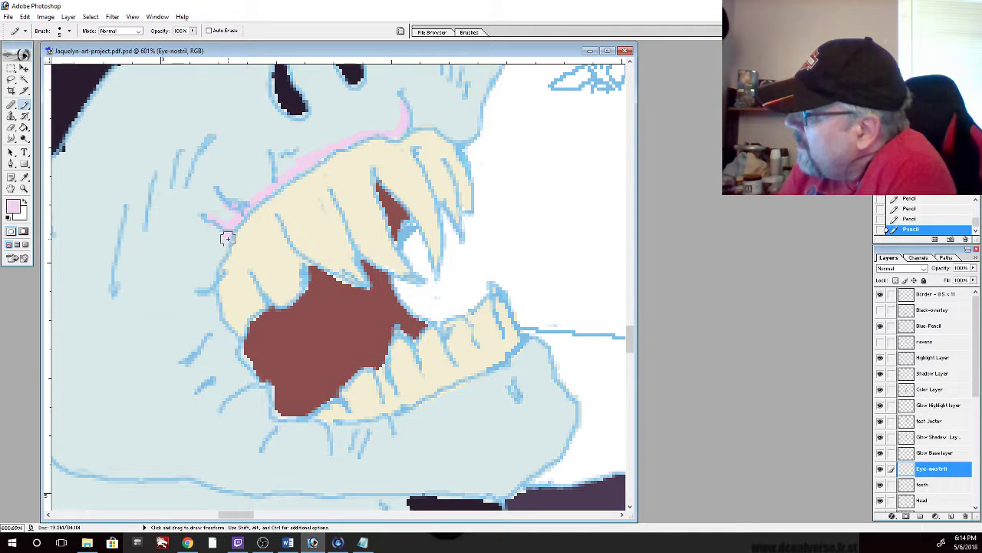
pyautogui.moveTo(220, 258)
pyautogui.mouseDown()
pyautogui.moveTo(201, 292)
pyautogui.moveTo(230, 341)
pyautogui.mouseUp()
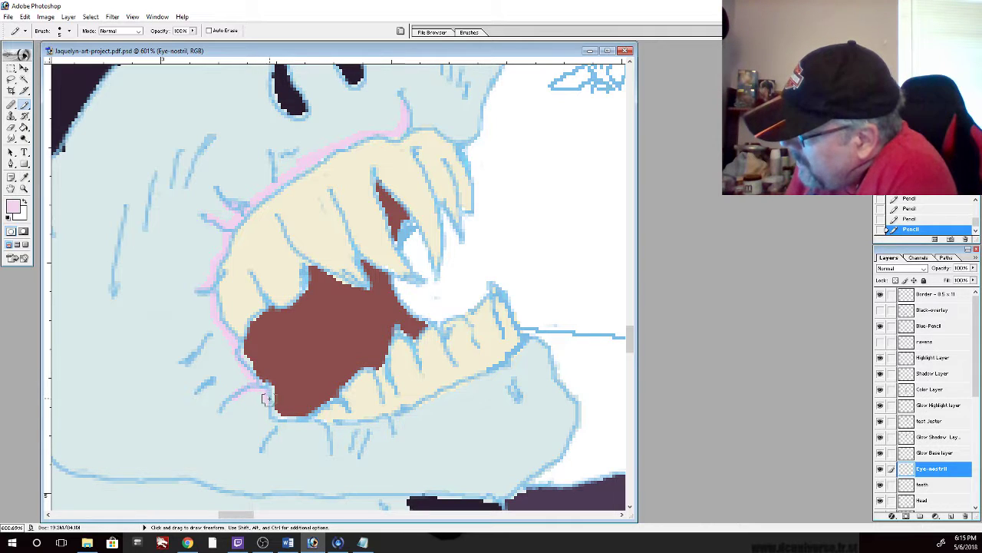
pyautogui.moveTo(267, 403); pyautogui.dragTo(279, 421)
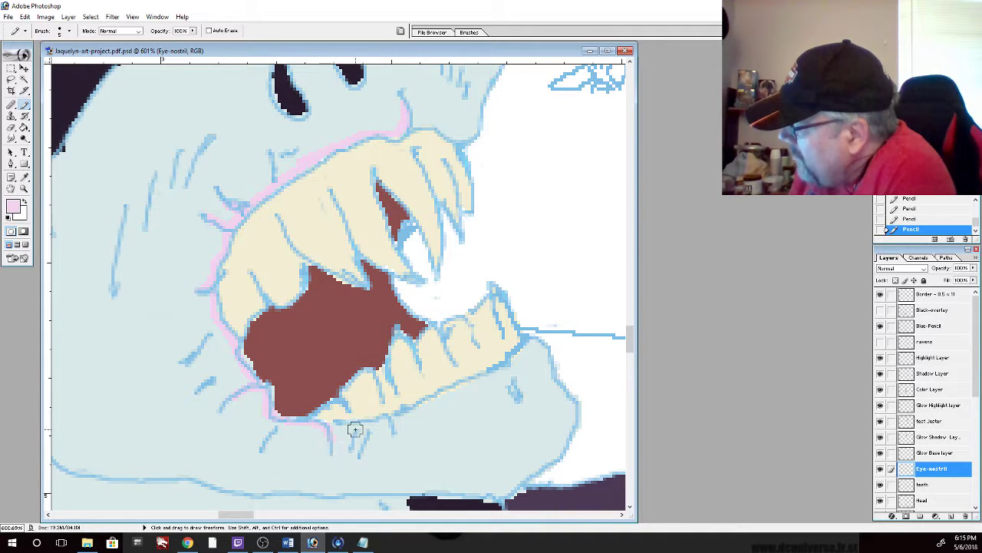
pyautogui.moveTo(352, 425); pyautogui.dragTo(389, 422)
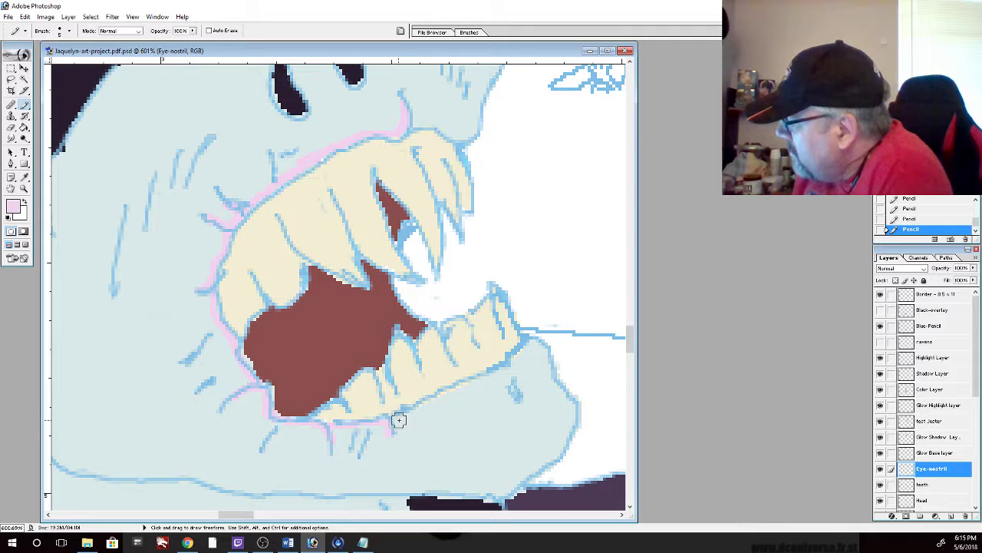
pyautogui.moveTo(397, 419)
pyautogui.mouseDown()
pyautogui.moveTo(510, 370)
pyautogui.moveTo(548, 353)
pyautogui.mouseUp()
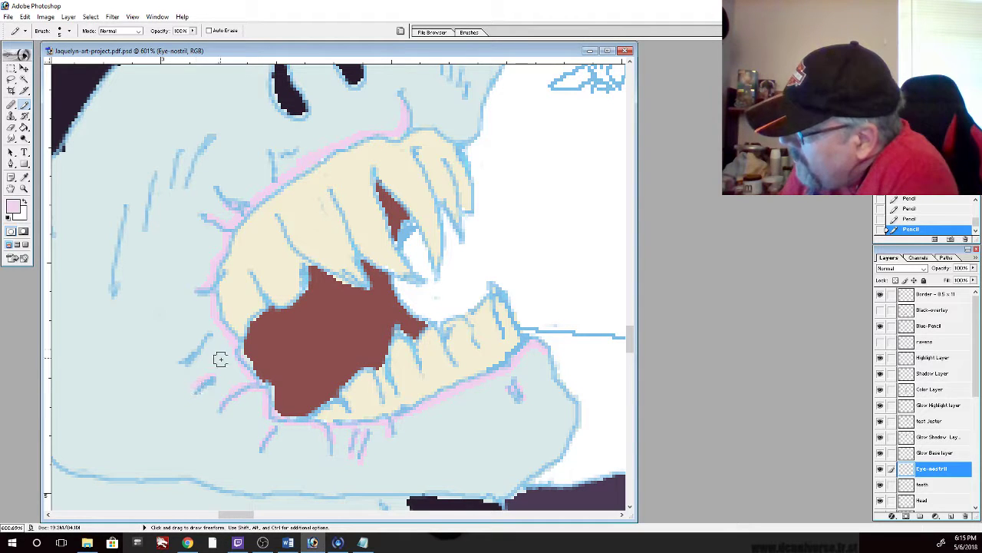
# Pencil light pink accents beside the cheek wrinkles and the short creases around the back of the mouth and above the upper teeth
pyautogui.moveTo(202, 340); pyautogui.dragTo(189, 359)
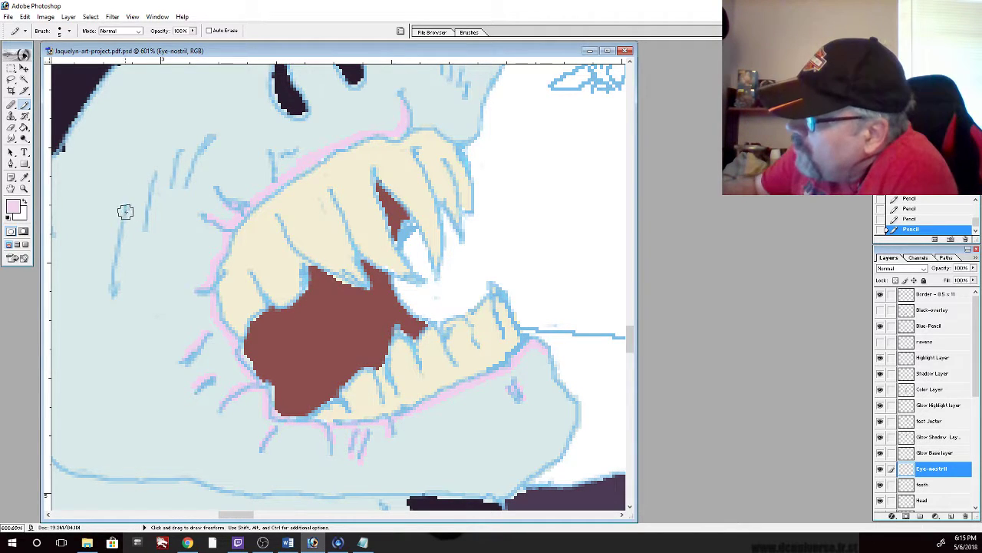
pyautogui.moveTo(123, 202); pyautogui.dragTo(113, 293)
pyautogui.moveTo(152, 170); pyautogui.dragTo(144, 228)
pyautogui.moveTo(176, 141); pyautogui.dragTo(167, 192)
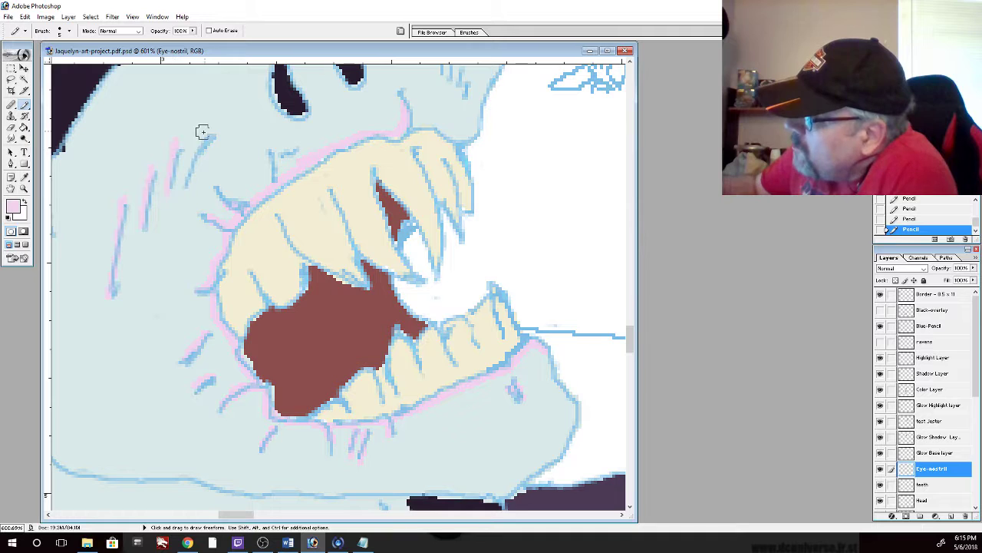
pyautogui.moveTo(211, 132)
pyautogui.mouseDown()
pyautogui.moveTo(189, 173)
pyautogui.moveTo(249, 212)
pyautogui.mouseUp()
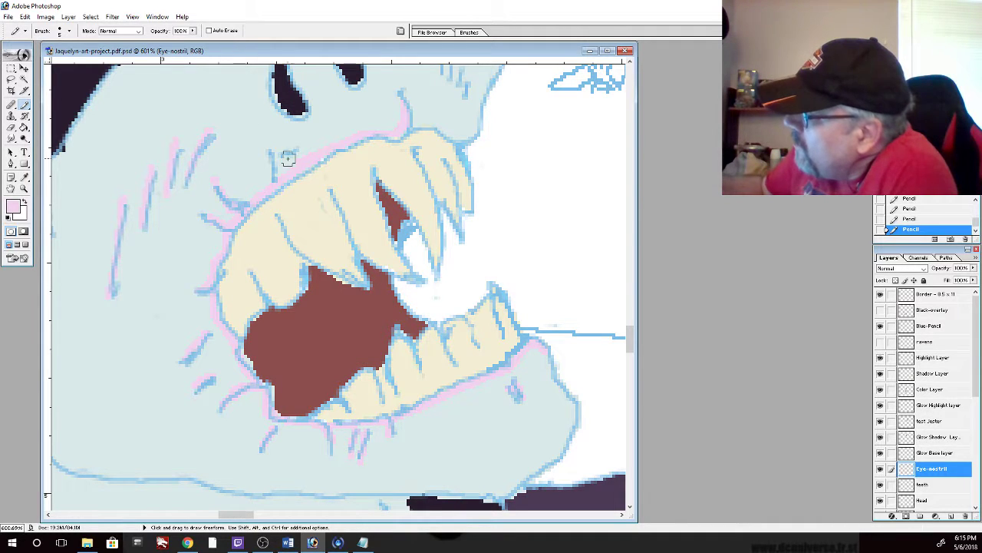
pyautogui.moveTo(272, 146); pyautogui.dragTo(279, 183)
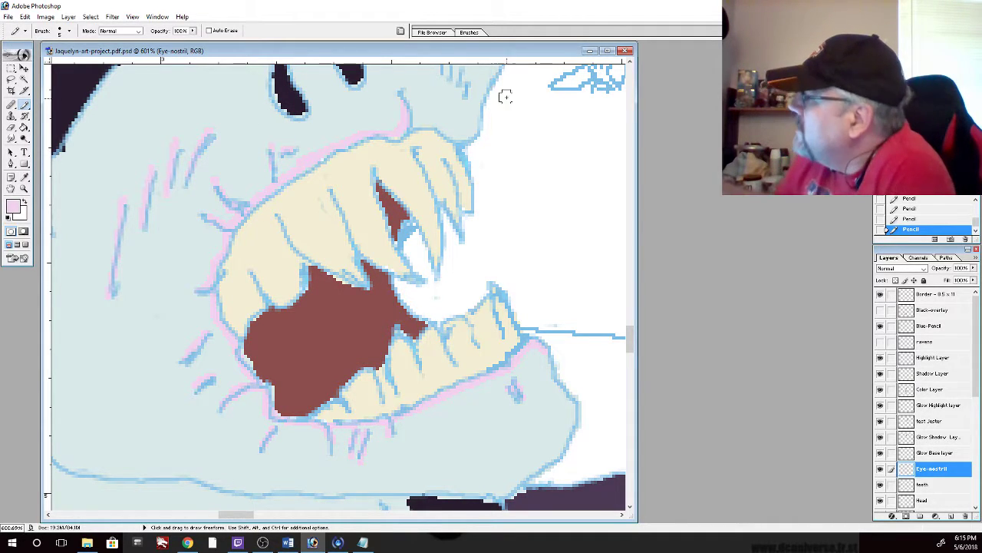
# Pencil light pink along the front of the upper lip, the small snout wrinkles and the outer curve of the snout
pyautogui.scroll(5, 495, 357)
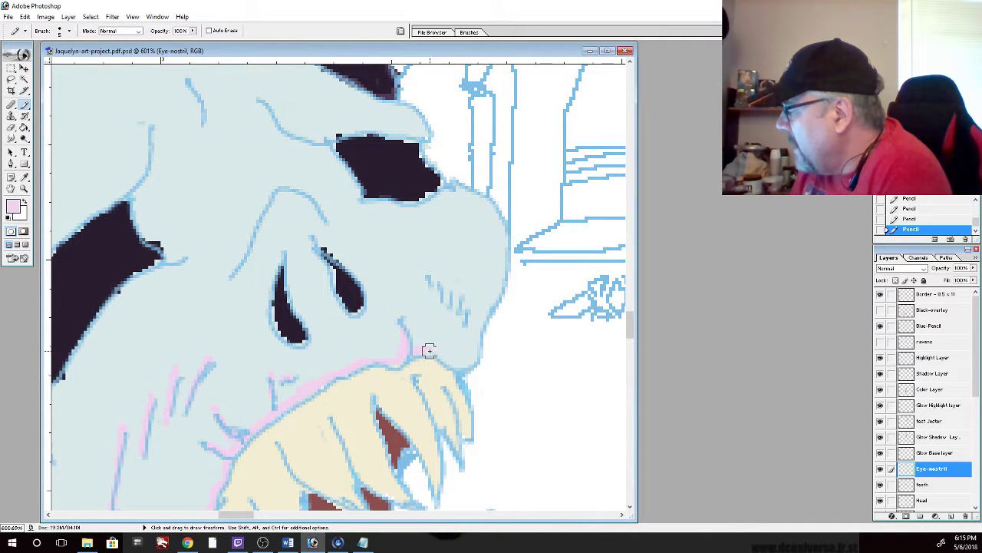
pyautogui.moveTo(443, 355); pyautogui.dragTo(470, 363)
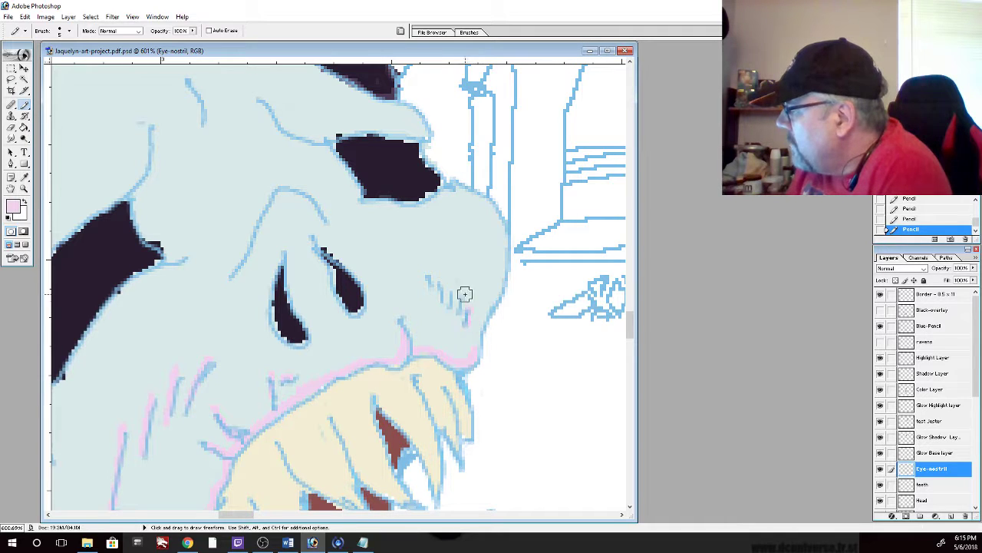
pyautogui.moveTo(464, 294)
pyautogui.mouseDown()
pyautogui.moveTo(445, 299)
pyautogui.moveTo(435, 287)
pyautogui.moveTo(446, 302)
pyautogui.moveTo(432, 308)
pyautogui.mouseUp()
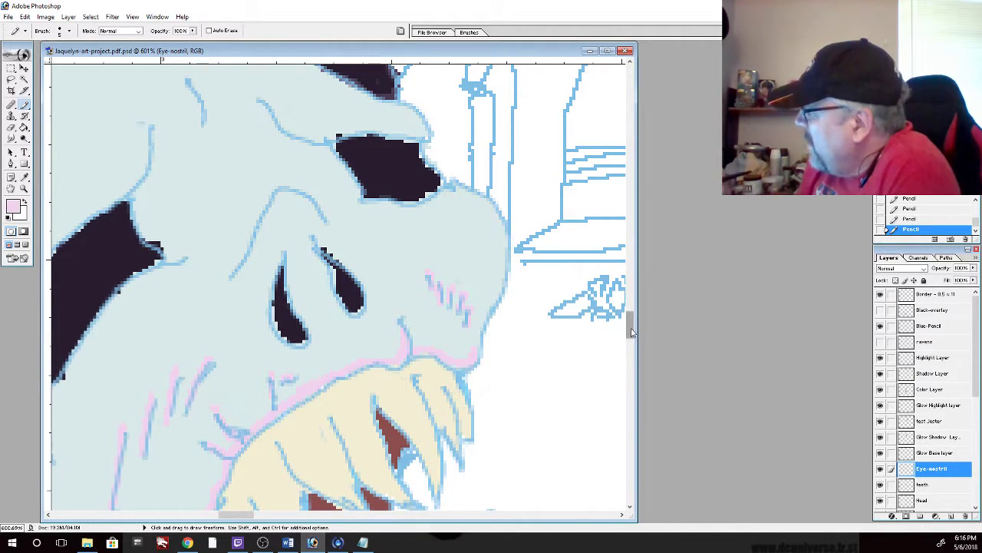
pyautogui.moveTo(632, 332); pyautogui.dragTo(630, 308)
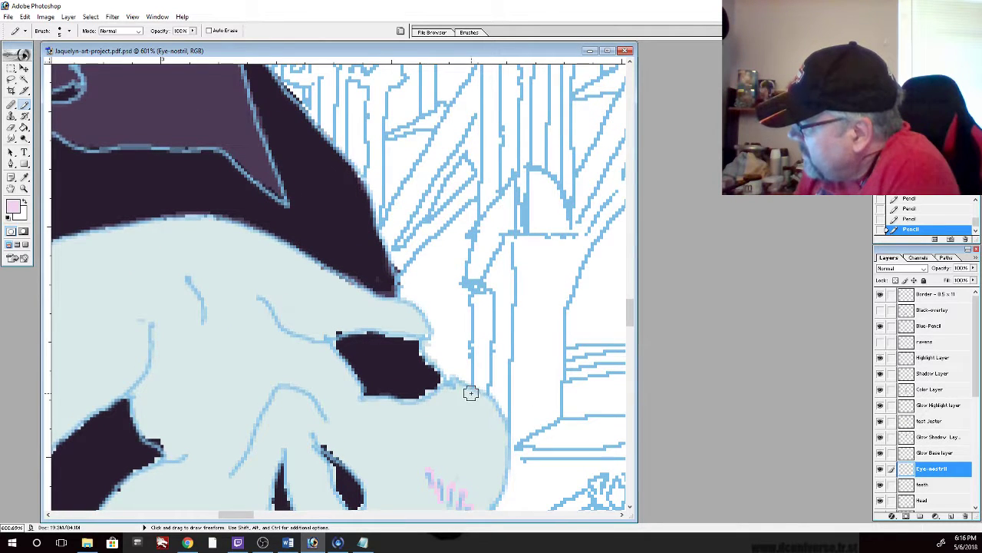
pyautogui.moveTo(471, 393)
pyautogui.mouseDown()
pyautogui.moveTo(501, 418)
pyautogui.moveTo(502, 465)
pyautogui.mouseUp()
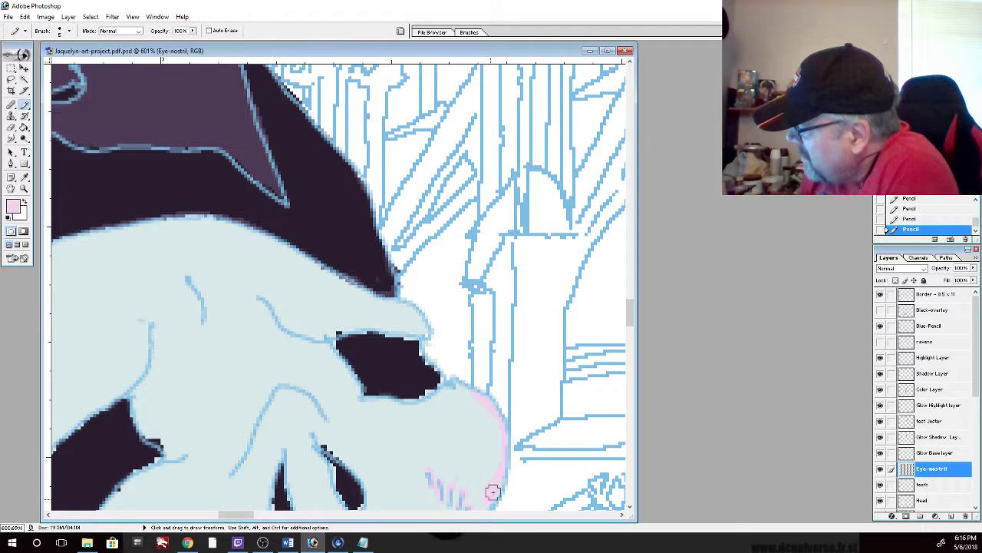
# Pencil light pink along the forehead creases, the brow above the far eye socket and the ridge over the nostrils
pyautogui.moveTo(188, 269); pyautogui.dragTo(206, 313)
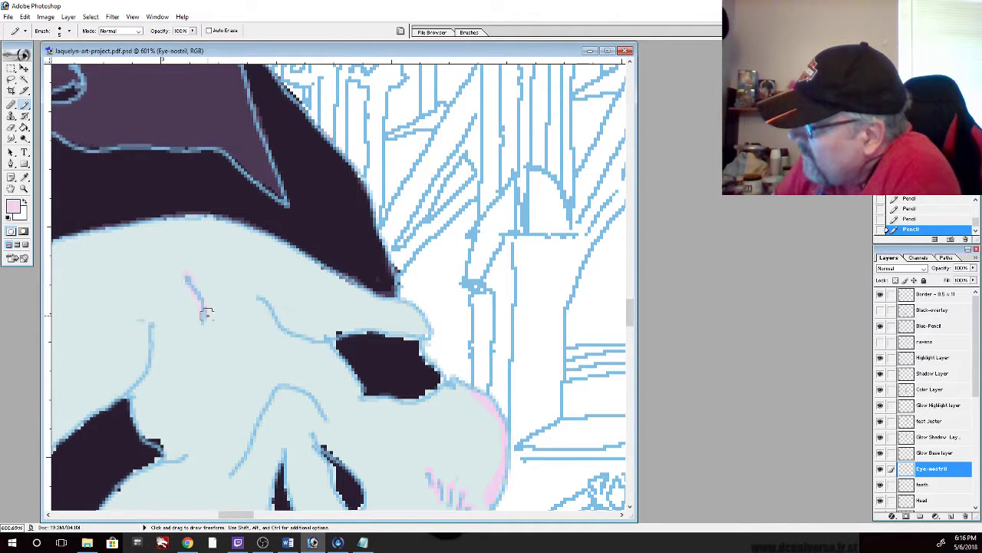
pyautogui.moveTo(258, 289); pyautogui.dragTo(288, 325)
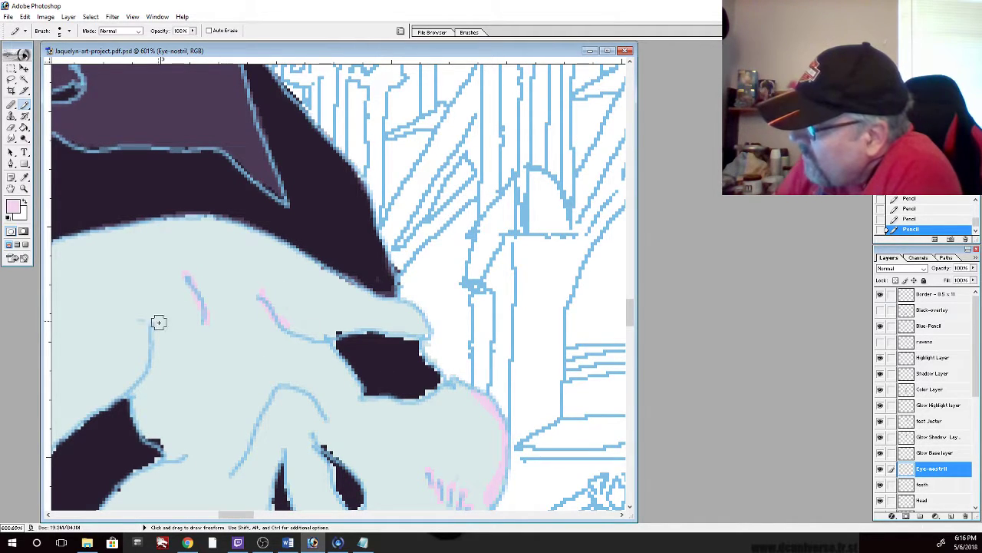
pyautogui.moveTo(149, 323); pyautogui.dragTo(138, 376)
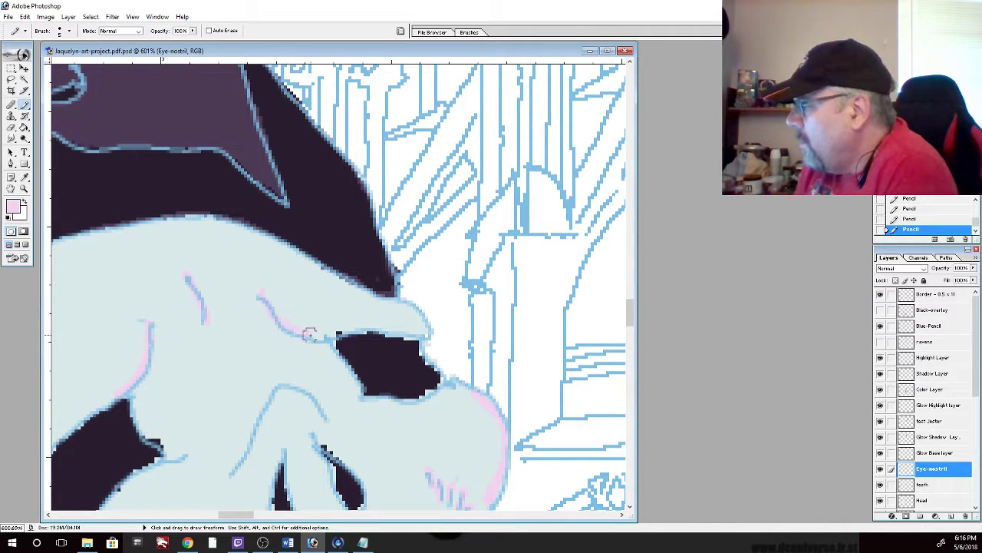
pyautogui.moveTo(312, 333)
pyautogui.mouseDown()
pyautogui.moveTo(345, 330)
pyautogui.moveTo(319, 336)
pyautogui.moveTo(383, 329)
pyautogui.mouseUp()
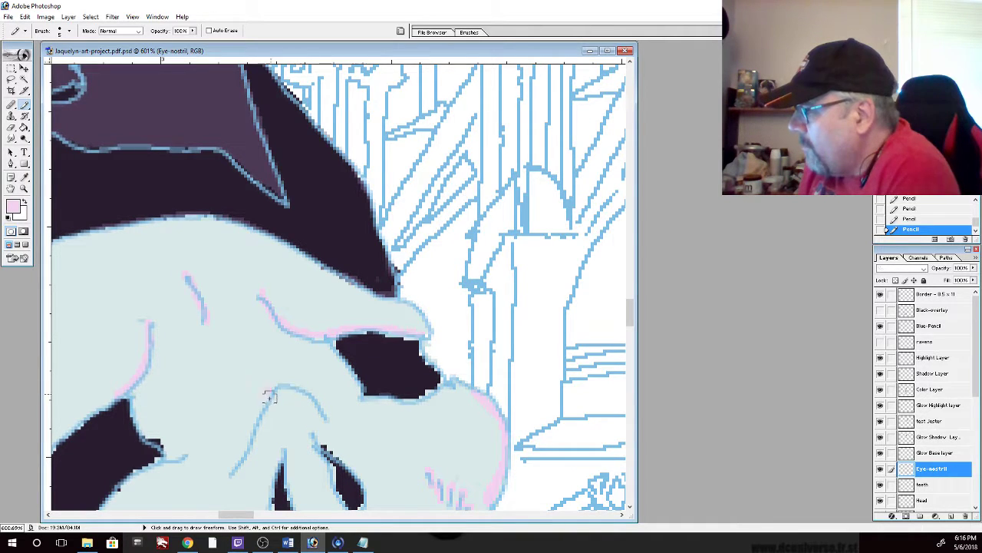
pyautogui.moveTo(269, 396)
pyautogui.mouseDown()
pyautogui.moveTo(244, 449)
pyautogui.moveTo(277, 391)
pyautogui.moveTo(233, 465)
pyautogui.moveTo(268, 392)
pyautogui.moveTo(296, 377)
pyautogui.moveTo(275, 383)
pyautogui.moveTo(295, 384)
pyautogui.moveTo(258, 408)
pyautogui.moveTo(235, 465)
pyautogui.mouseUp()
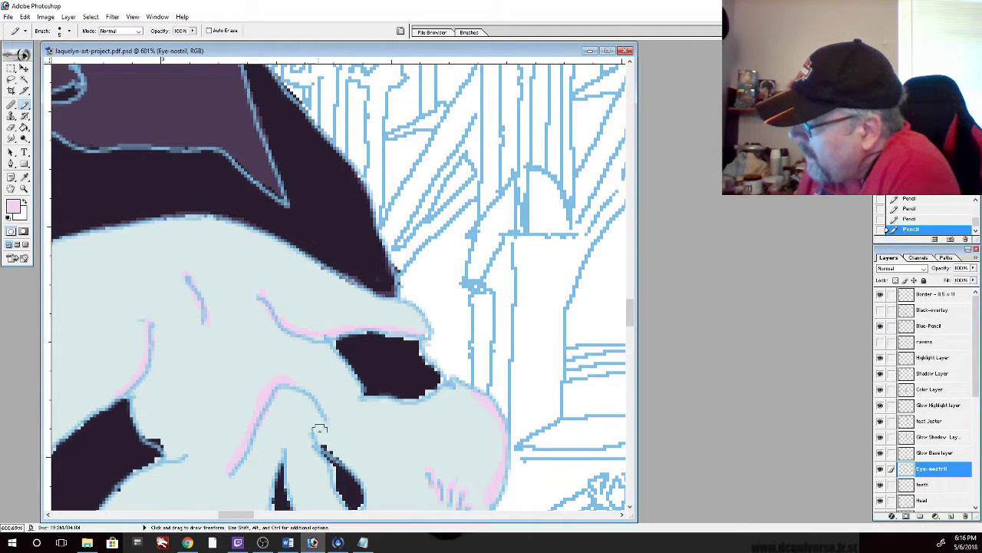
# Pencil light pink along the upper and outer rim of the near eye socket and the crease beneath it
pyautogui.scroll(-5, 618, 307)
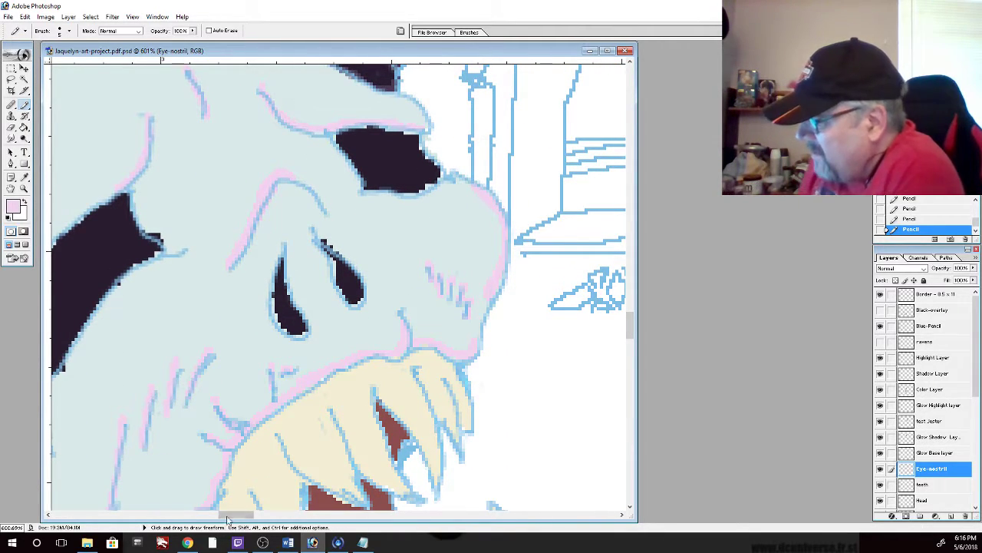
pyautogui.moveTo(236, 516); pyautogui.dragTo(219, 491)
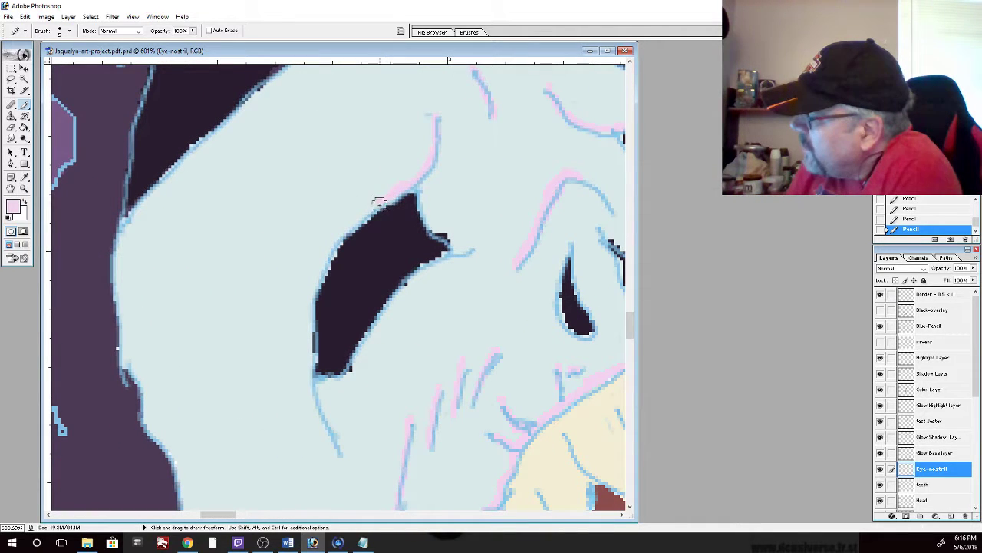
pyautogui.moveTo(379, 203)
pyautogui.mouseDown()
pyautogui.moveTo(341, 234)
pyautogui.moveTo(319, 273)
pyautogui.mouseUp()
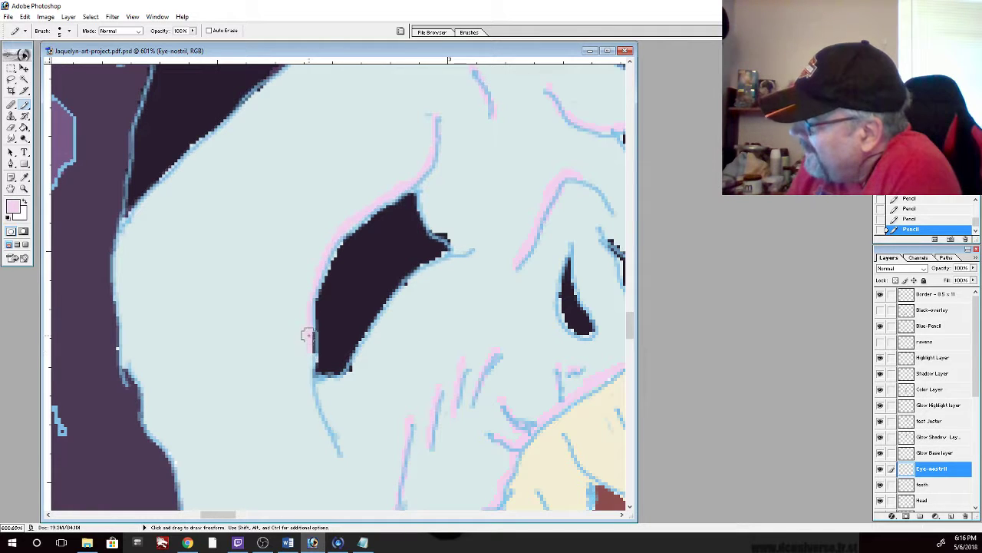
pyautogui.moveTo(307, 335); pyautogui.dragTo(309, 392)
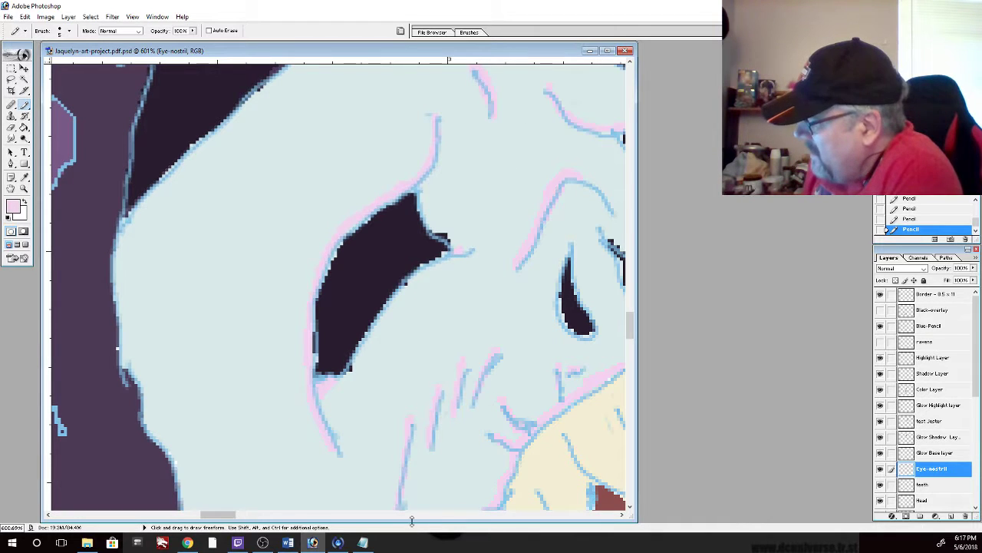
# Pencil light pink along the inner edge of the far eye socket and touch up the crease at the near socket's inner corner
pyautogui.moveTo(233, 514); pyautogui.dragTo(256, 520)
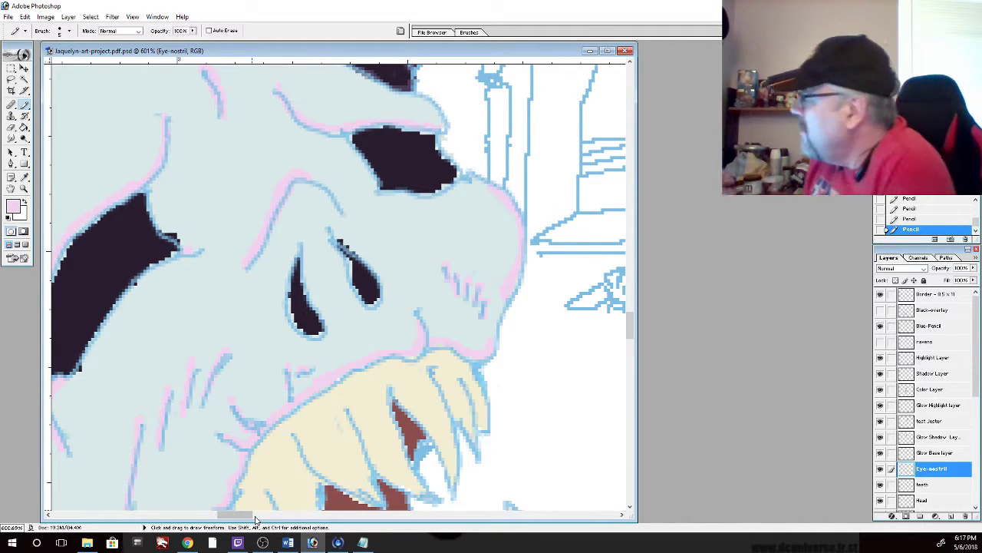
pyautogui.moveTo(630, 326); pyautogui.dragTo(635, 317)
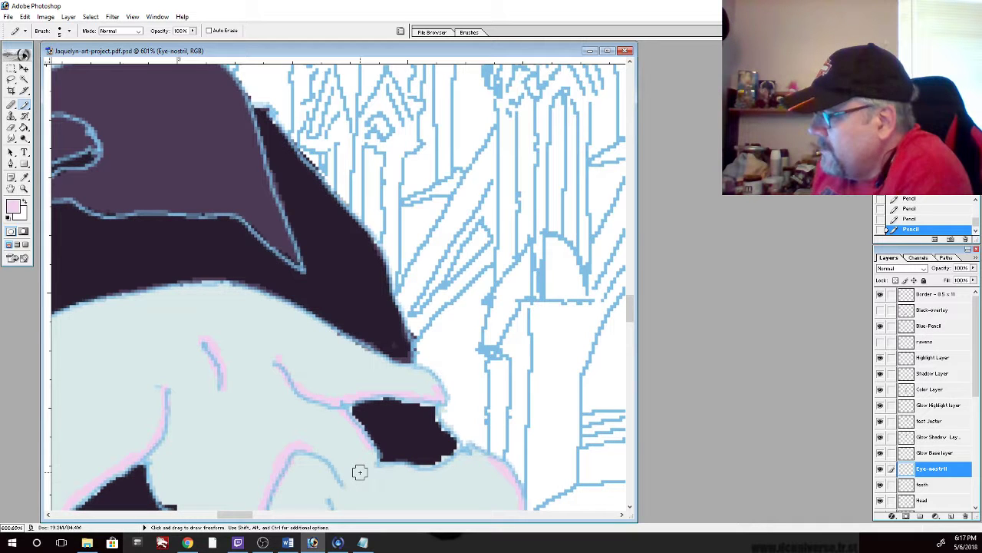
pyautogui.moveTo(236, 515); pyautogui.dragTo(224, 514)
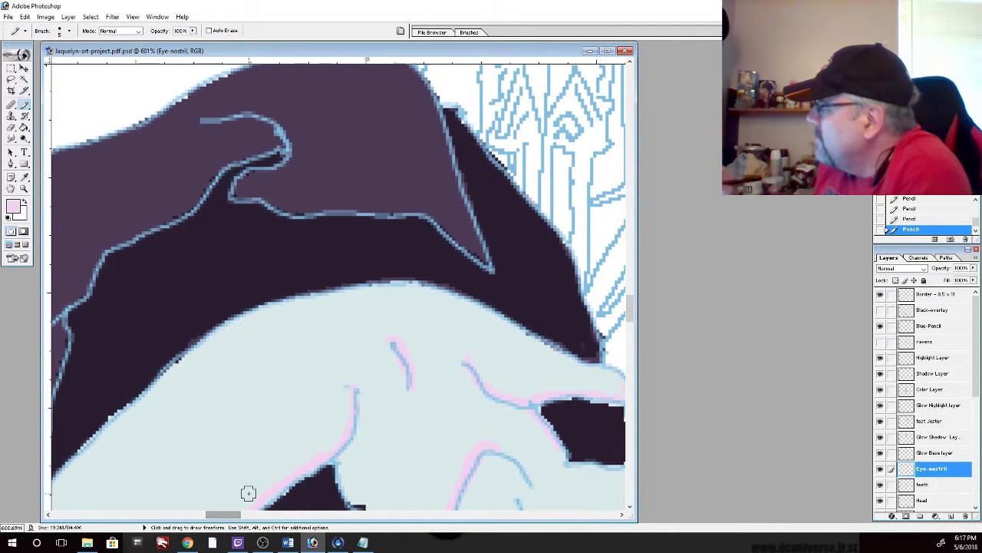
pyautogui.moveTo(631, 310); pyautogui.dragTo(631, 324)
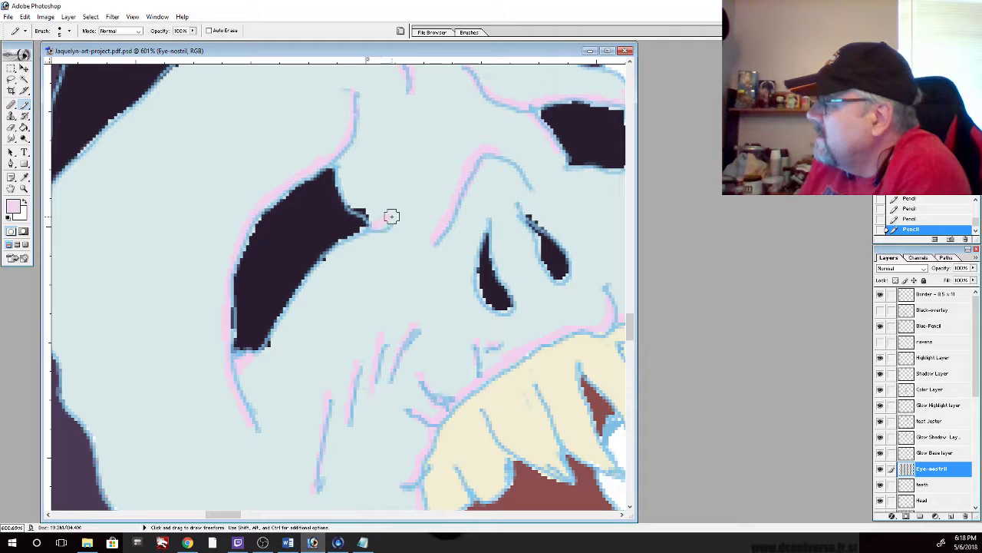
pyautogui.moveTo(389, 221); pyautogui.dragTo(368, 229)
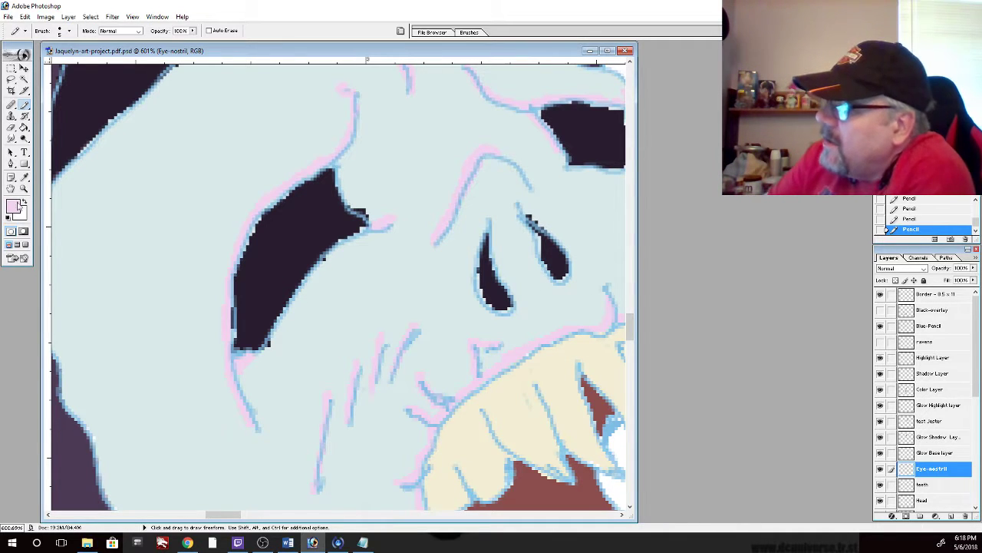
# Check the head's colours in the full picture and close up with the Blue-Pencil layer hidden, and show that layer again
pyautogui.doubleClick(10, 188)
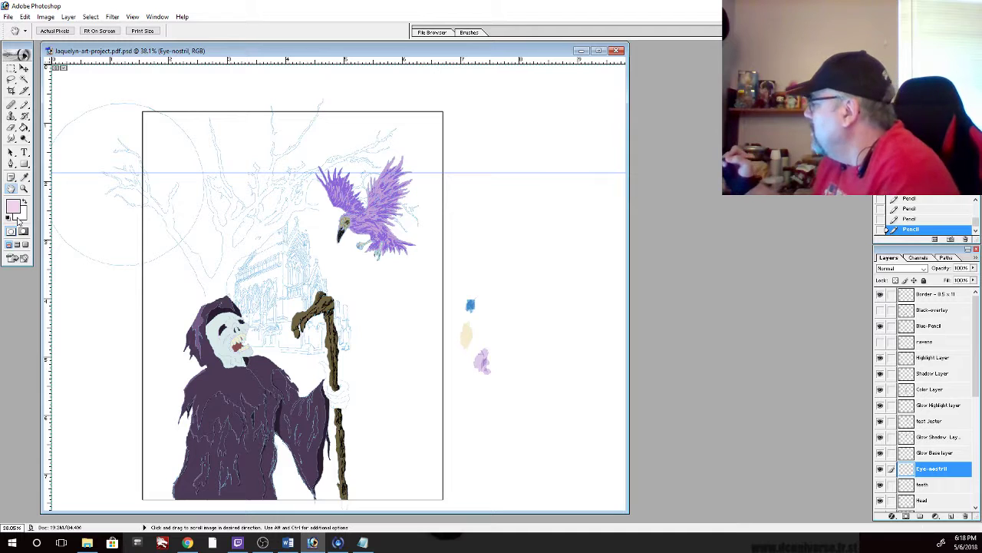
pyautogui.click(881, 326)
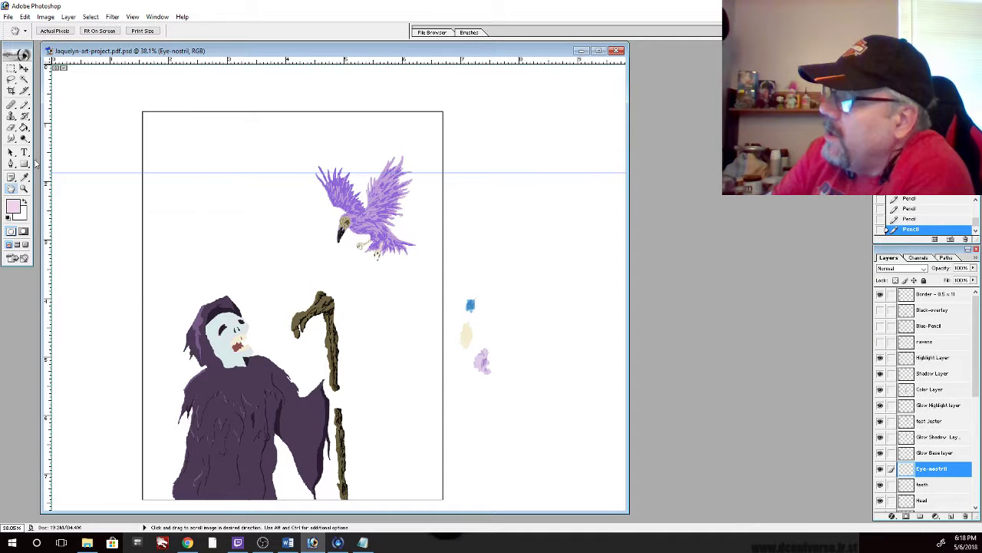
pyautogui.click(24, 188)
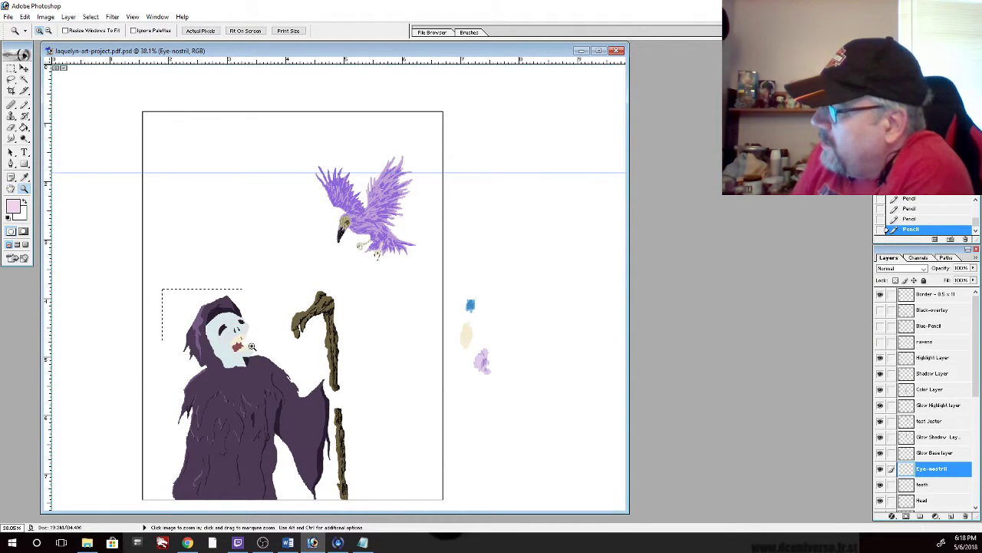
pyautogui.moveTo(251, 346); pyautogui.dragTo(293, 365)
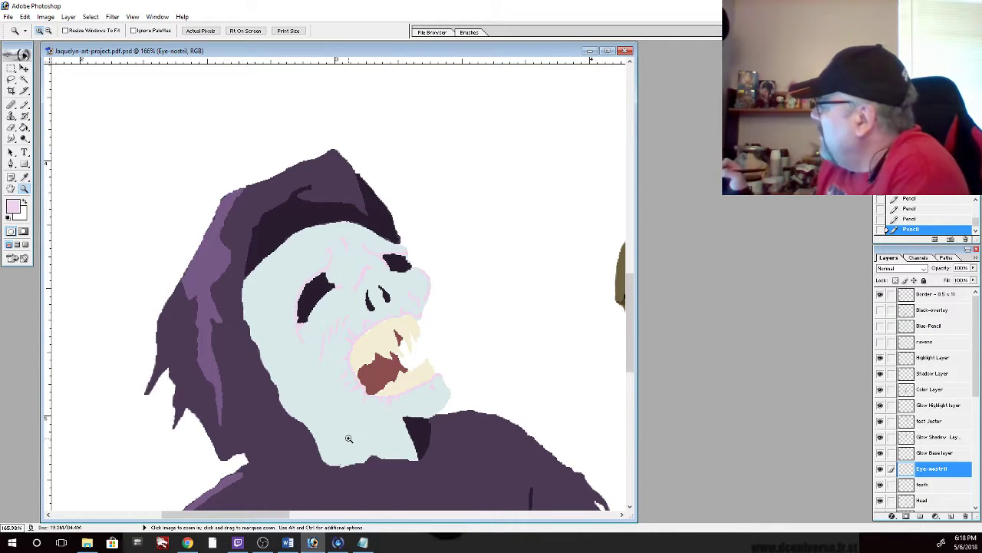
pyautogui.click(881, 327)
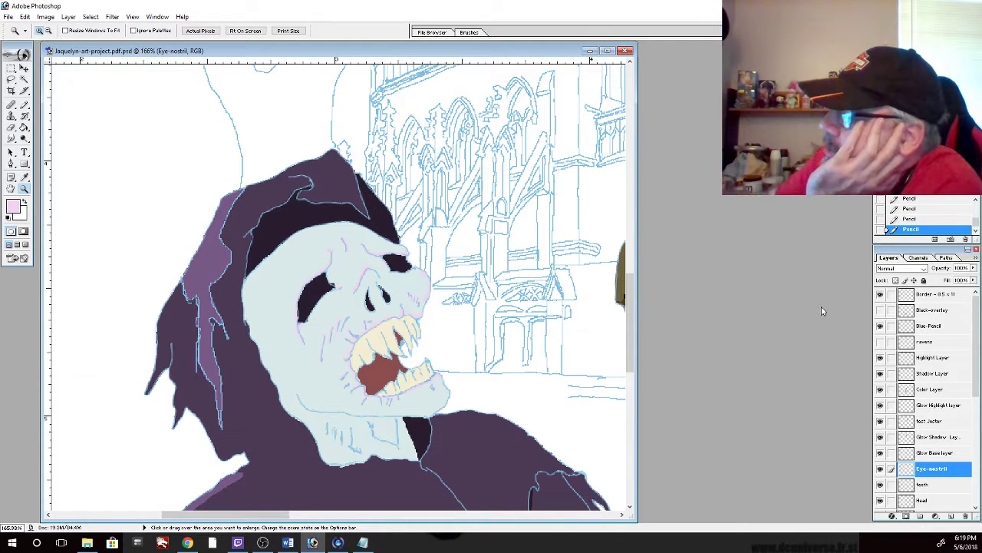
# Pencil darker cream (DBD8C1) shading between the upper and lower teeth on the Eye-nostril layer and check it without the Blue-Pencil lines
pyautogui.press('i')
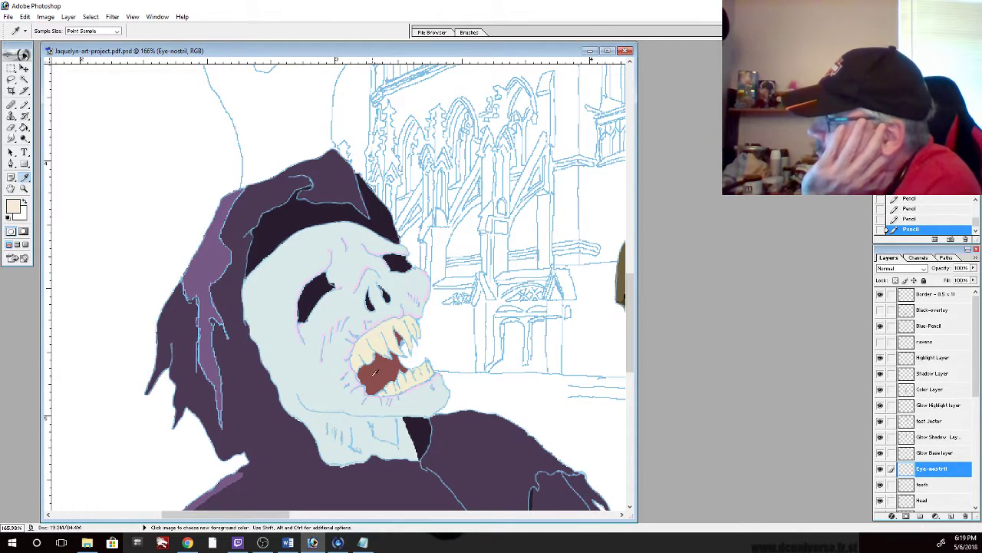
pyautogui.click(15, 206)
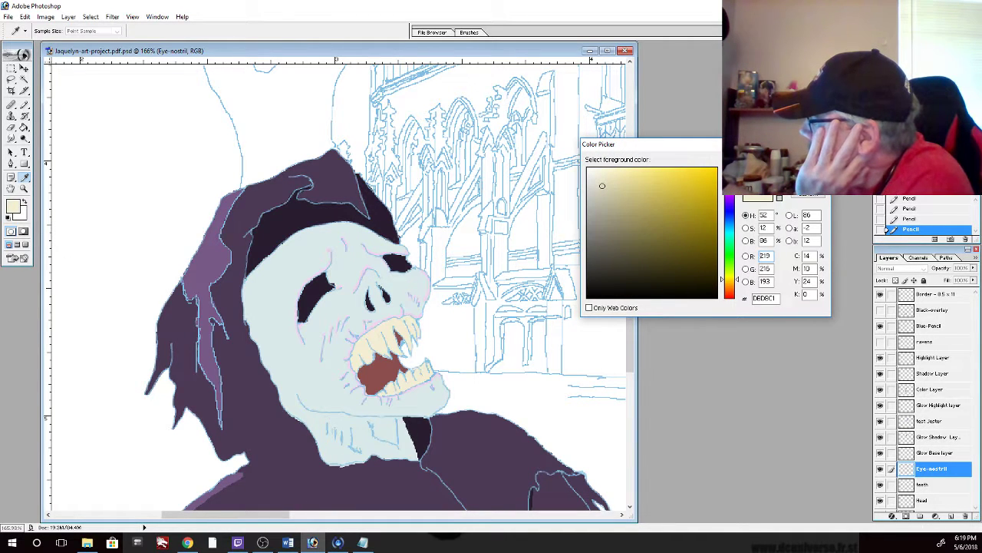
pyautogui.press('Return')
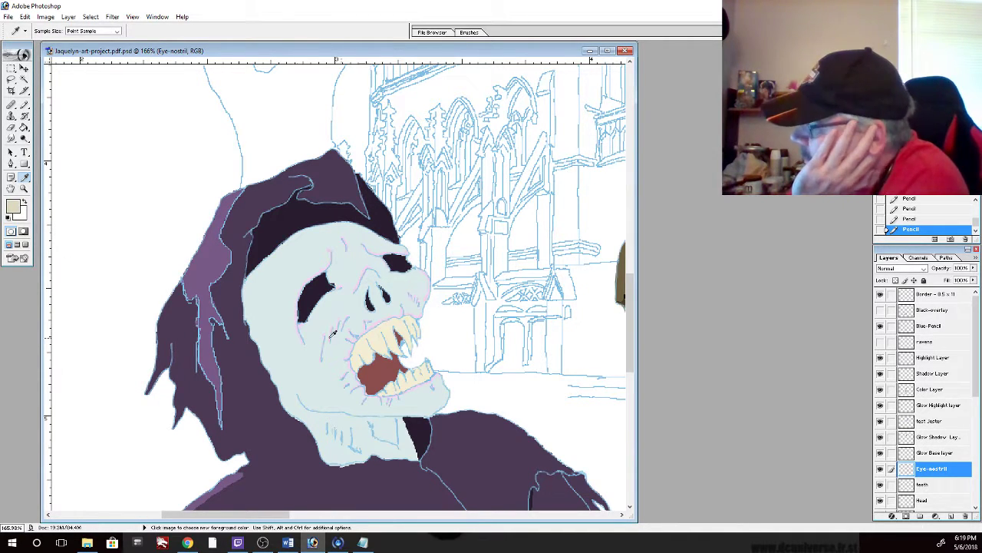
pyautogui.click(24, 105)
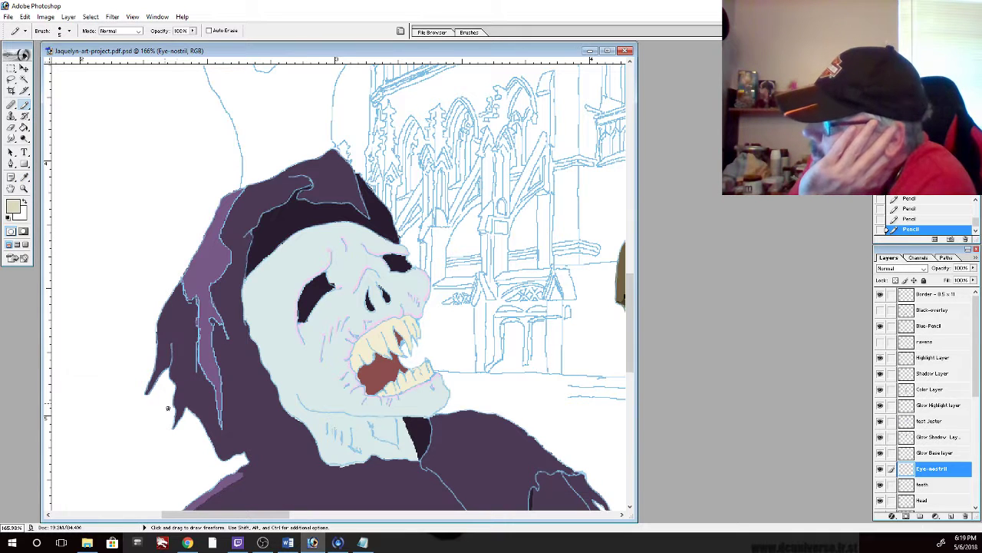
pyautogui.click(24, 188)
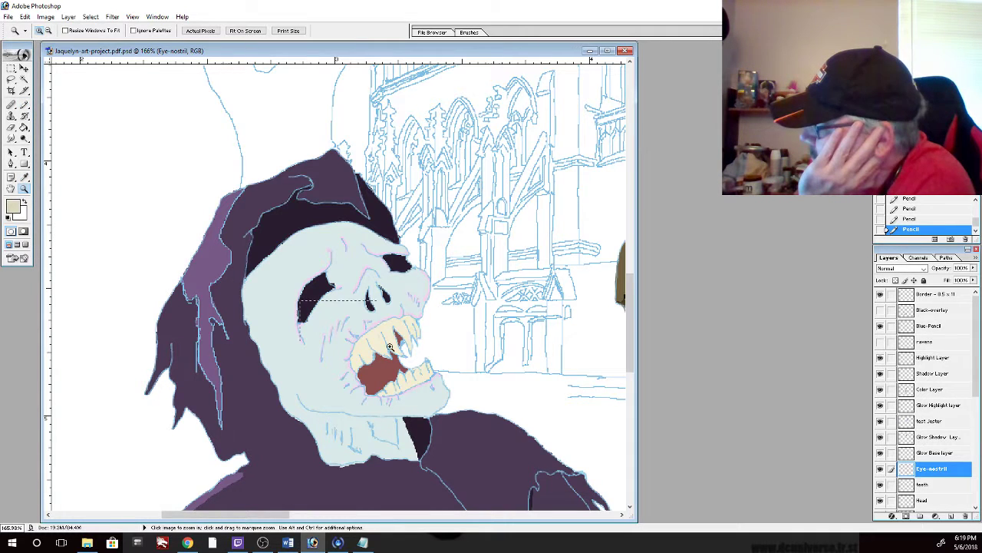
pyautogui.click(389, 346)
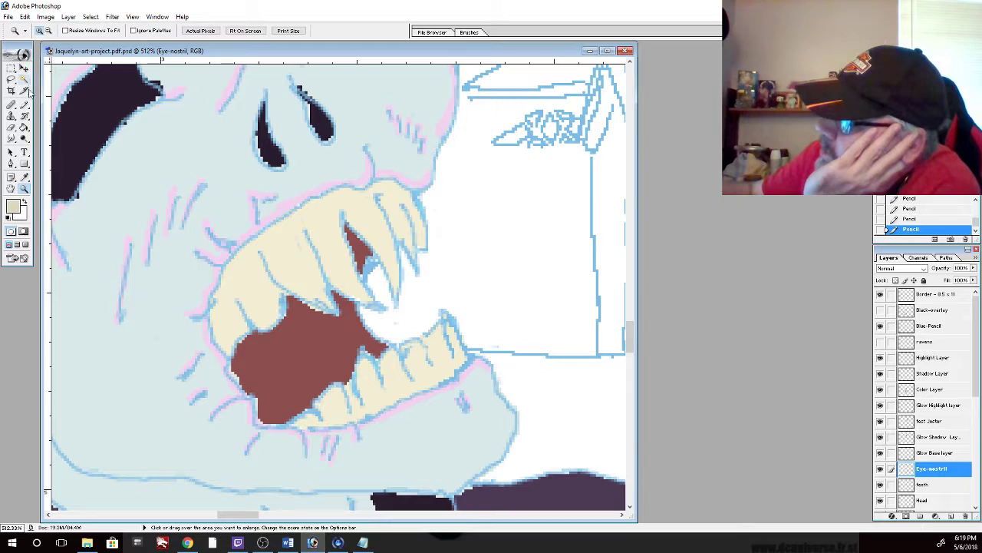
pyautogui.click(24, 105)
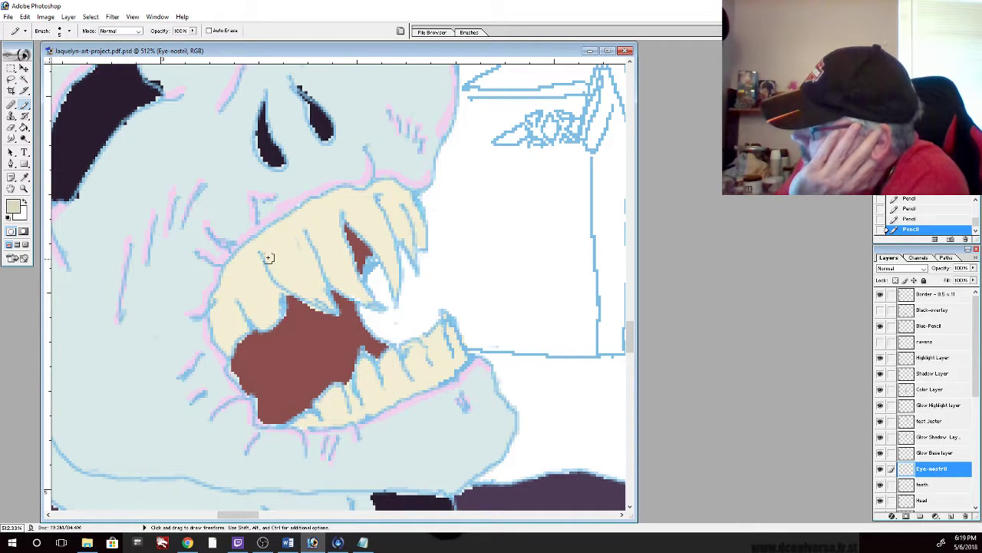
pyautogui.moveTo(263, 255)
pyautogui.mouseDown()
pyautogui.moveTo(288, 292)
pyautogui.moveTo(280, 278)
pyautogui.moveTo(303, 297)
pyautogui.mouseUp()
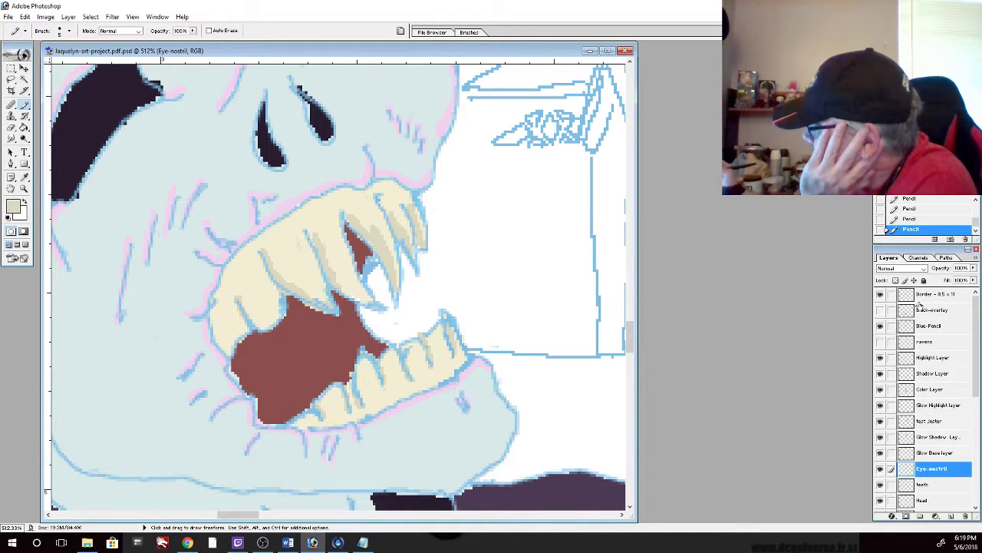
pyautogui.click(881, 327)
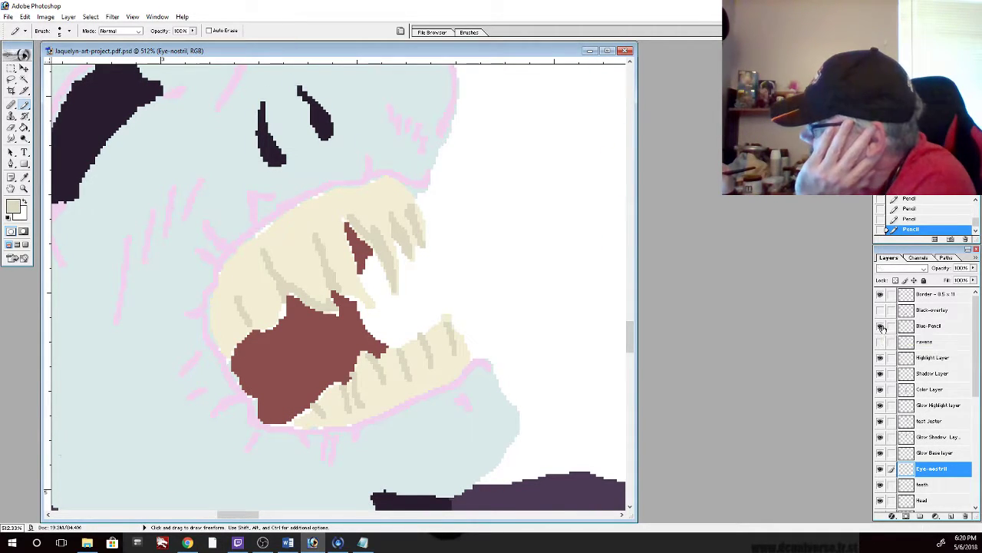
pyautogui.click(880, 326)
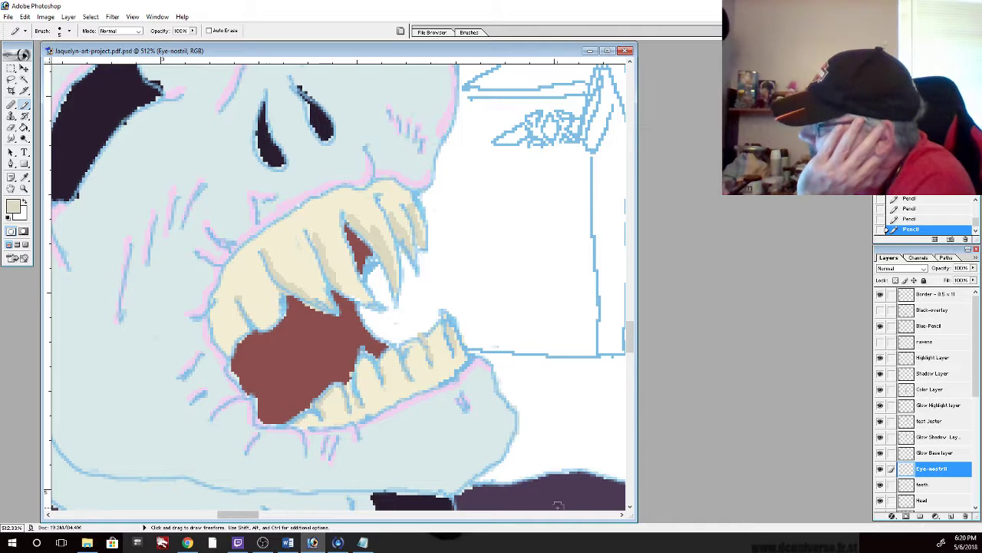
# Set the foreground to light cream (F5F1D3) and thin the shading on the rearmost upper tooth with the Pencil
pyautogui.click(23, 177)
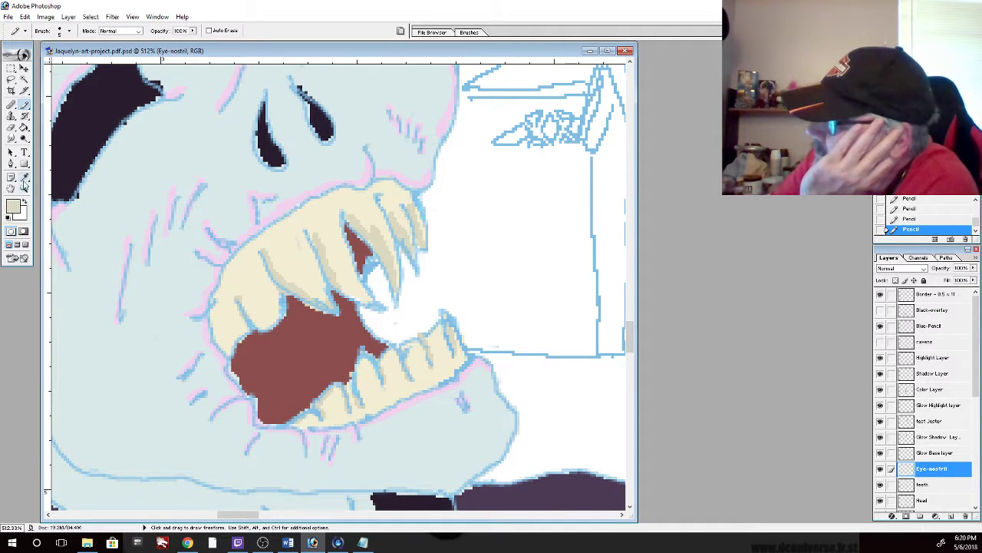
pyautogui.click(13, 206)
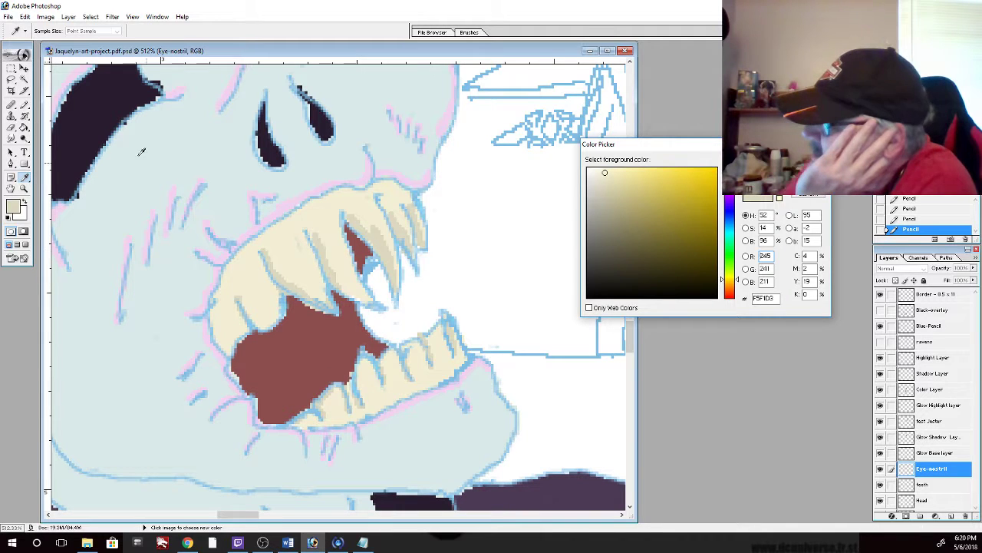
pyautogui.click(808, 202)
pyautogui.press('b')
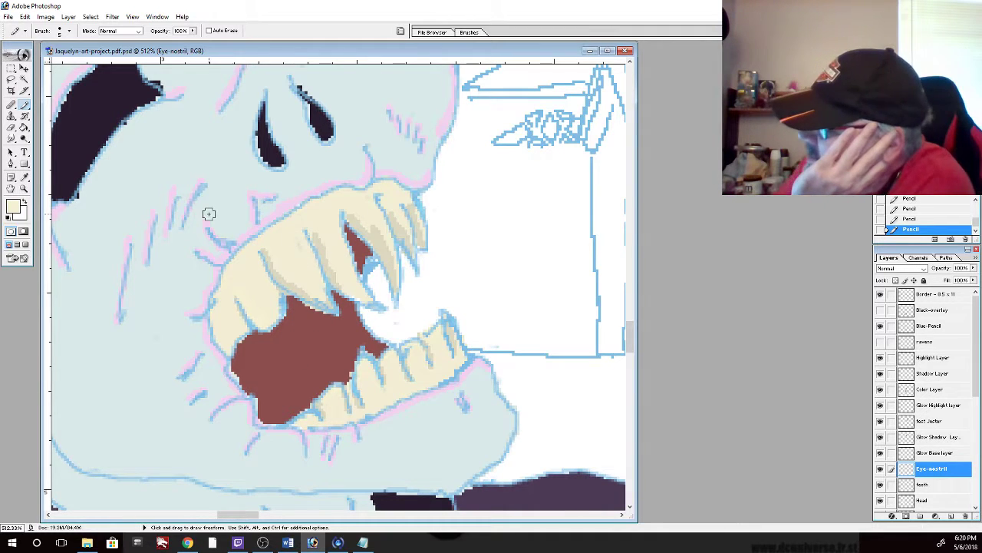
# Hide the Blue-Pencil layer and pencil the sampled mouth red along the mouth's edges and in the gap between the upper teeth
pyautogui.click(880, 326)
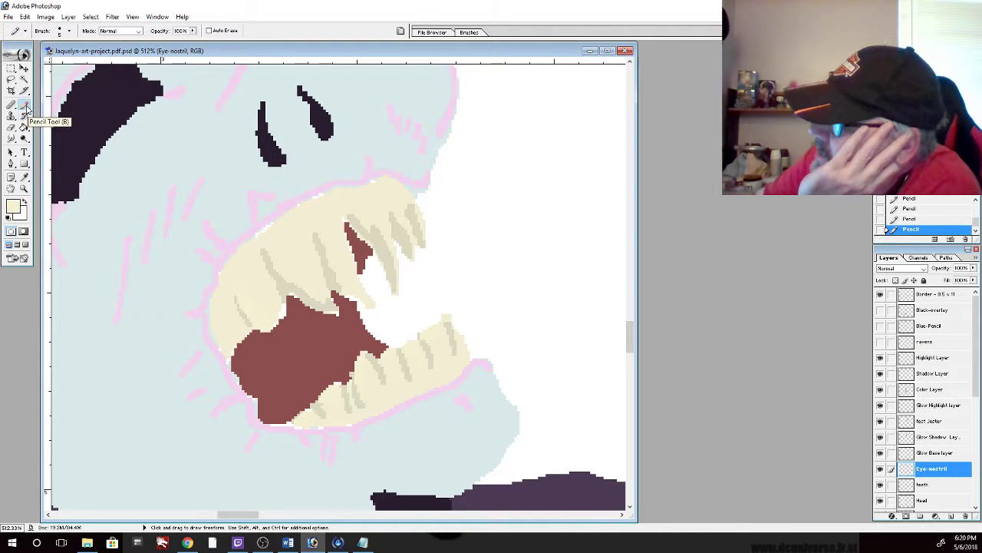
pyautogui.click(26, 177)
pyautogui.click(319, 314)
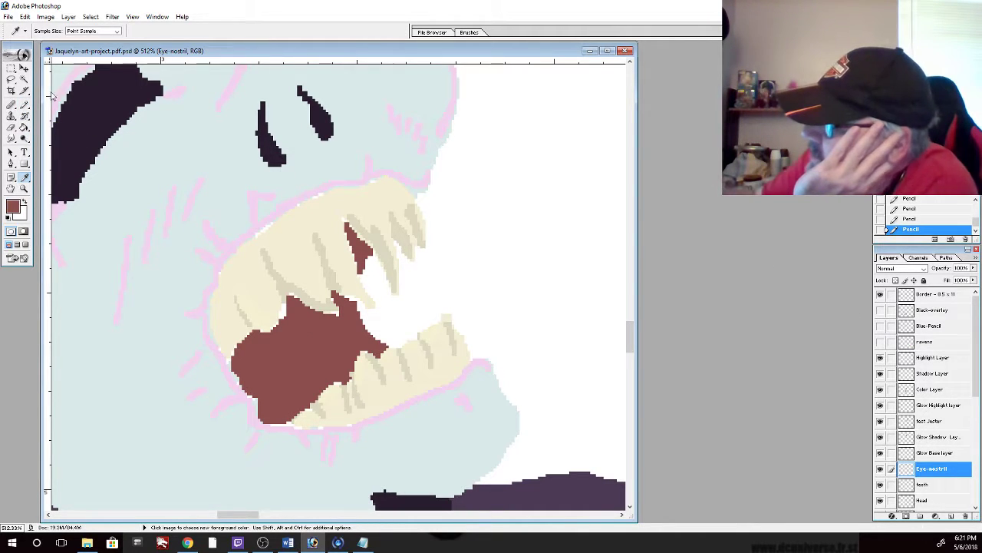
pyautogui.click(25, 105)
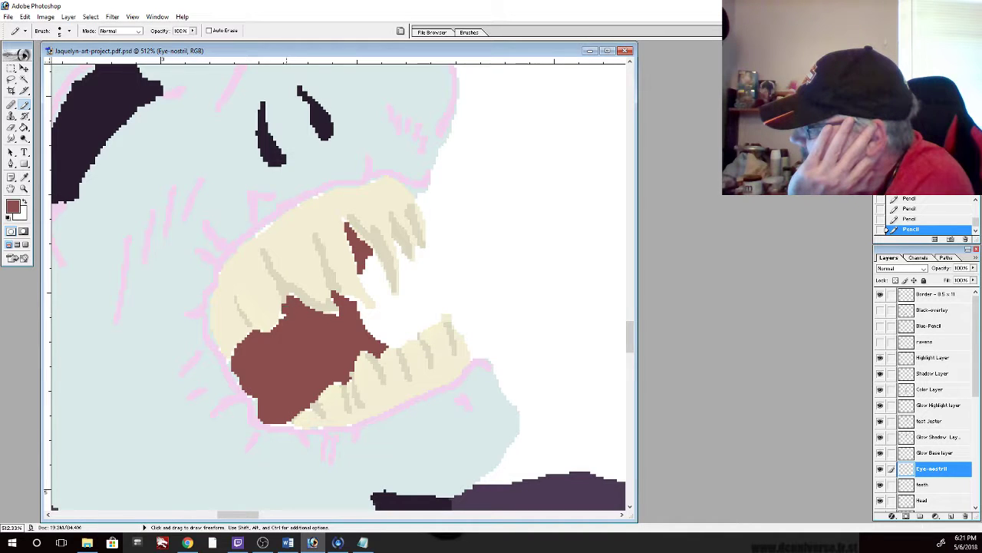
pyautogui.moveTo(284, 320)
pyautogui.mouseDown()
pyautogui.moveTo(237, 351)
pyautogui.moveTo(242, 383)
pyautogui.mouseUp()
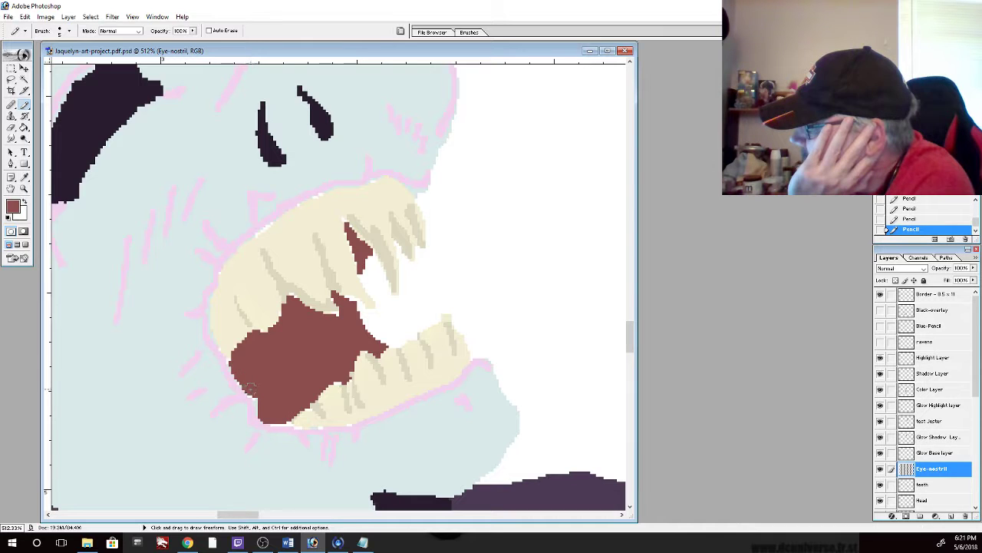
pyautogui.moveTo(283, 315)
pyautogui.mouseDown()
pyautogui.moveTo(314, 324)
pyautogui.moveTo(353, 305)
pyautogui.mouseUp()
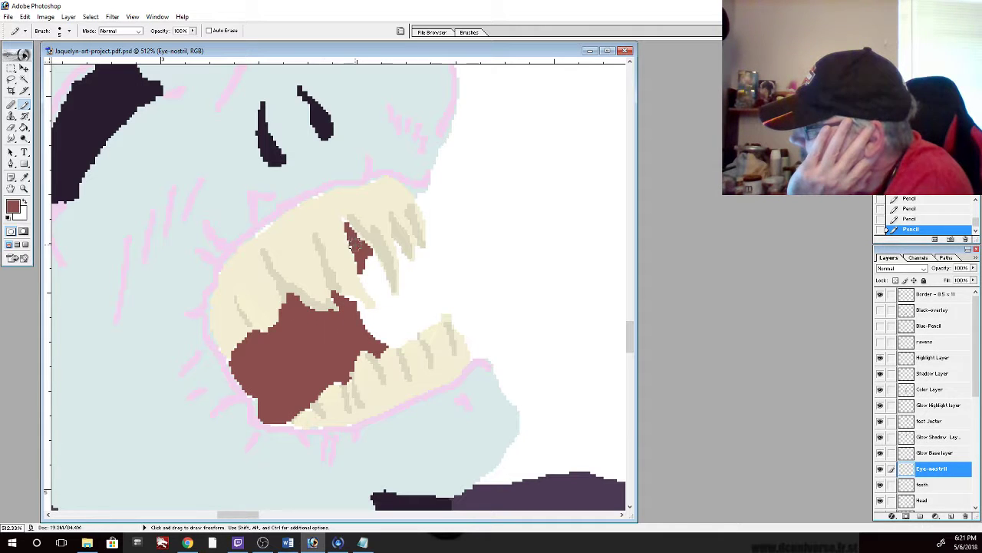
pyautogui.moveTo(356, 243)
pyautogui.mouseDown()
pyautogui.moveTo(349, 236)
pyautogui.moveTo(356, 257)
pyautogui.mouseUp()
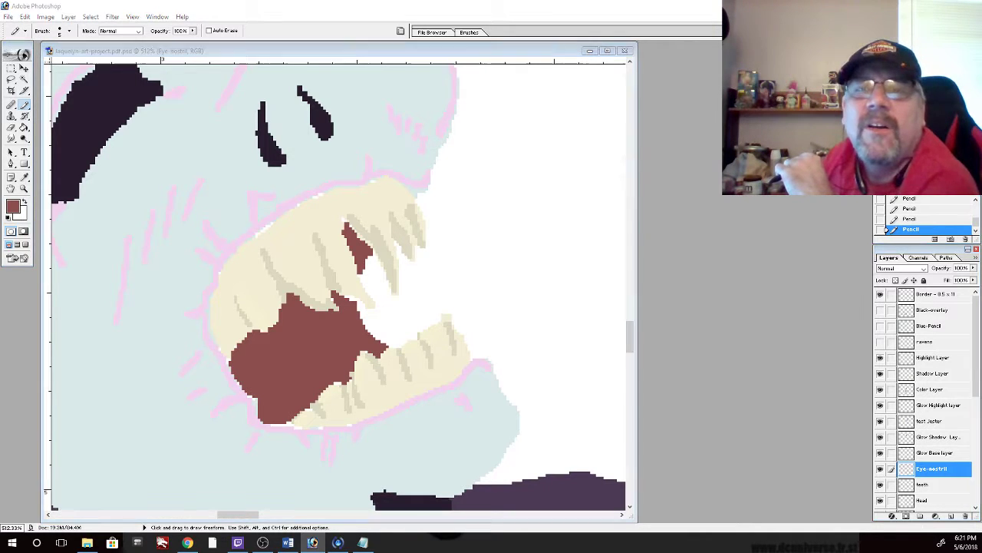
# Pencil muted red along the back corner of the mouth to close the gaps against the lip
pyautogui.hotkey('alt', 'Tab')
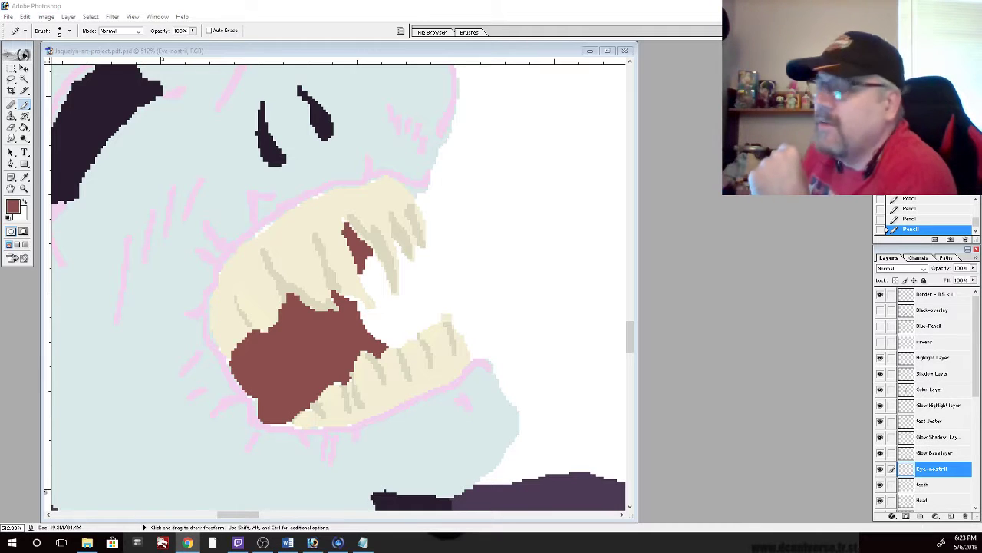
pyautogui.click(29, 111)
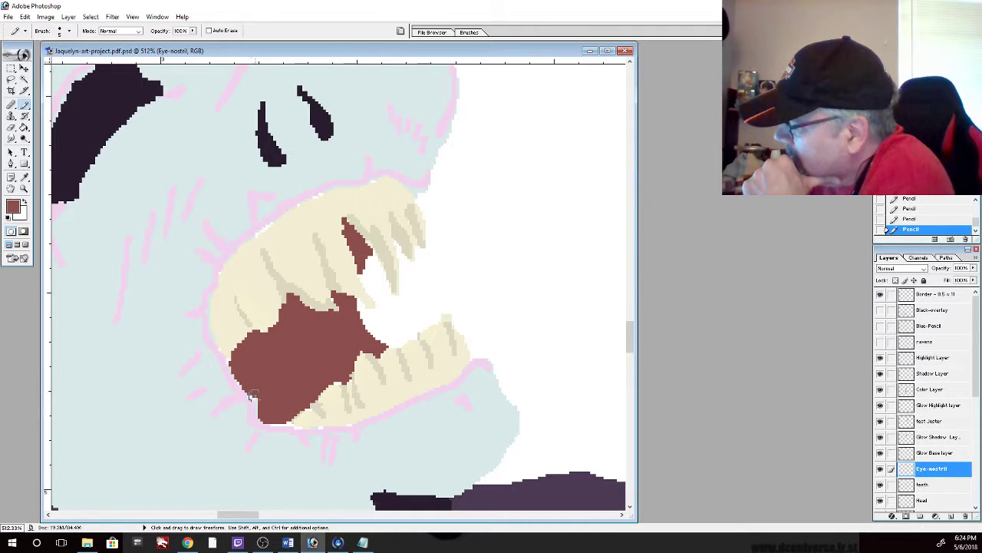
pyautogui.moveTo(255, 400)
pyautogui.mouseDown()
pyautogui.moveTo(262, 414)
pyautogui.moveTo(234, 363)
pyautogui.moveTo(238, 348)
pyautogui.mouseUp()
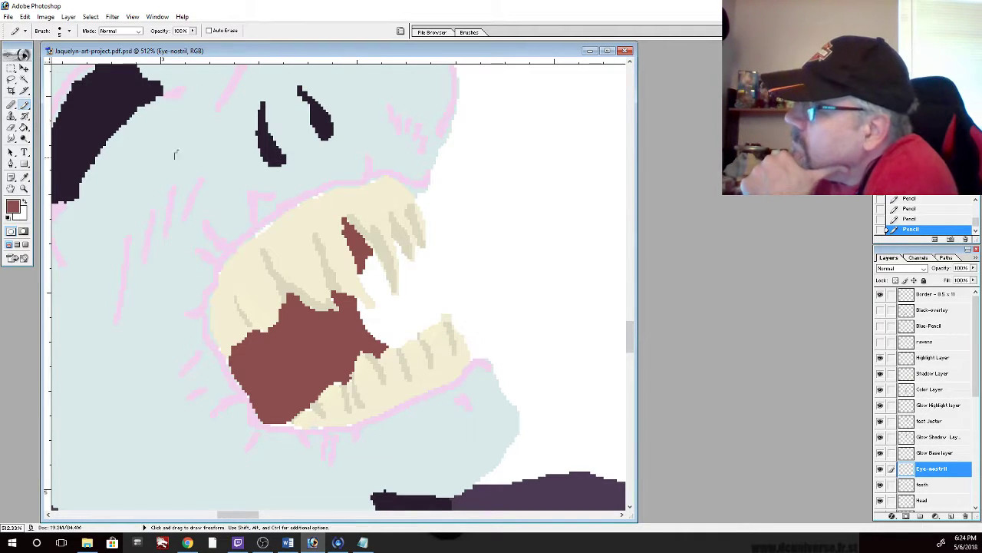
# Check the Head and Eye-nostril layers, and pencil the sampled light pink over the white gaps along the lips on Eye-nostril
pyautogui.click(24, 178)
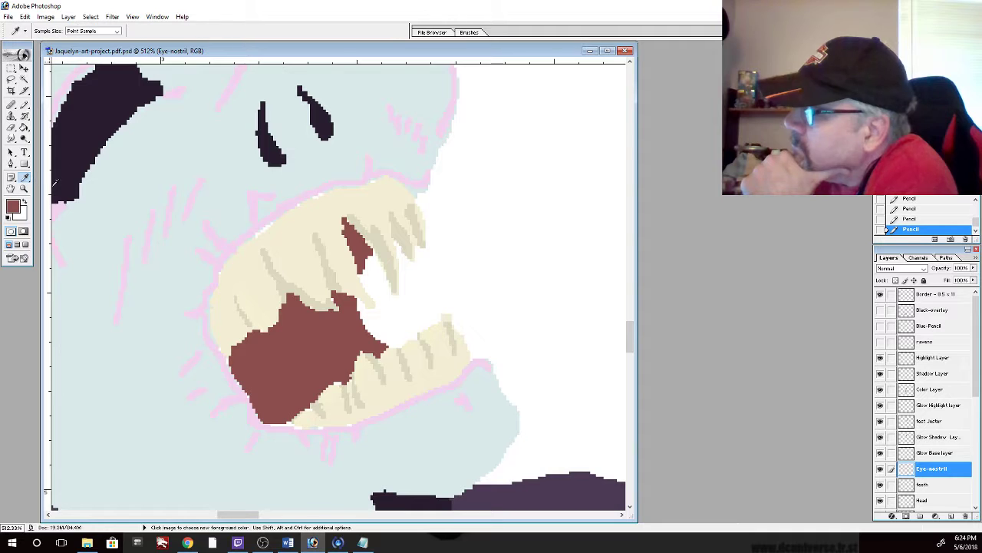
pyautogui.click(256, 224)
pyautogui.click(24, 105)
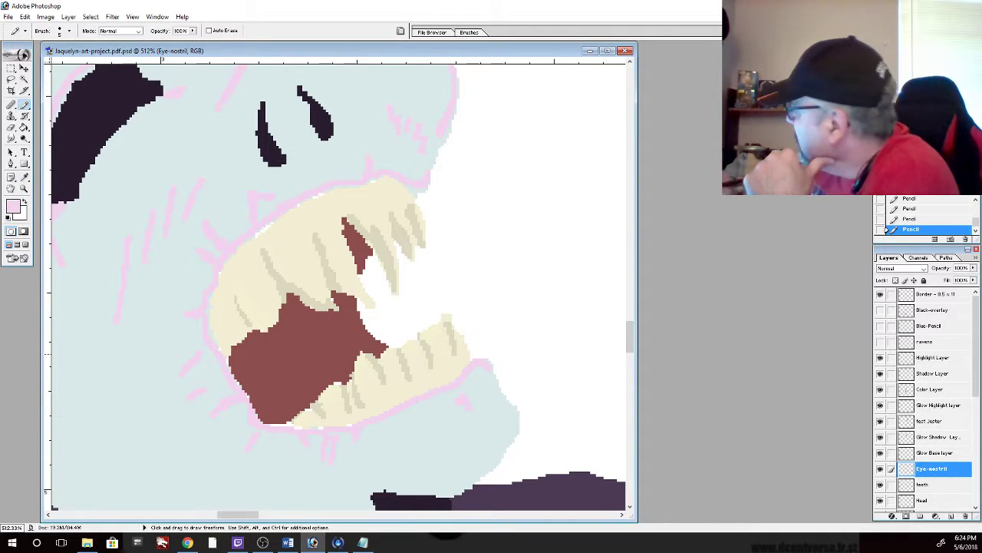
pyautogui.click(921, 501)
pyautogui.click(881, 501)
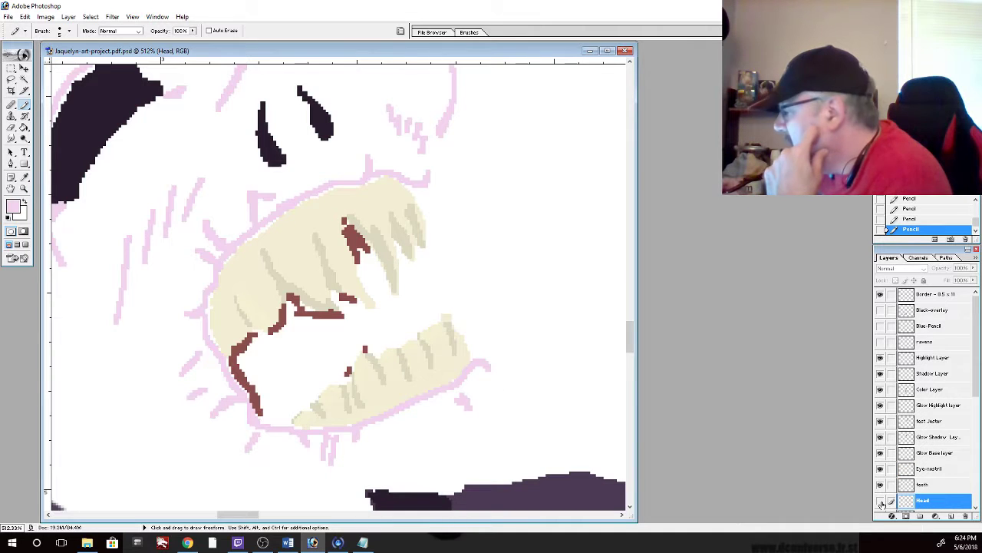
pyautogui.click(880, 501)
pyautogui.click(880, 501)
pyautogui.click(880, 502)
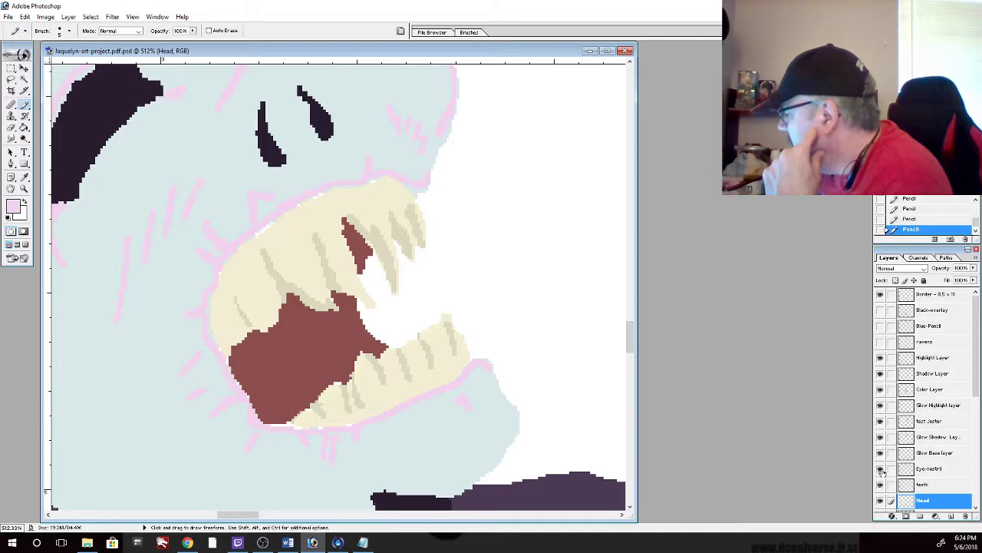
pyautogui.click(881, 469)
pyautogui.click(880, 469)
pyautogui.click(928, 468)
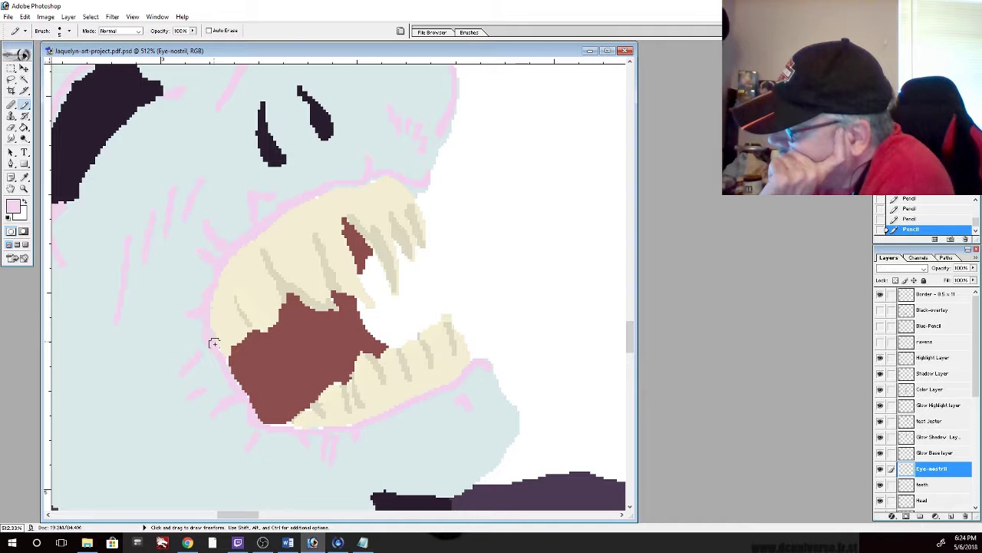
pyautogui.moveTo(222, 359); pyautogui.dragTo(259, 422)
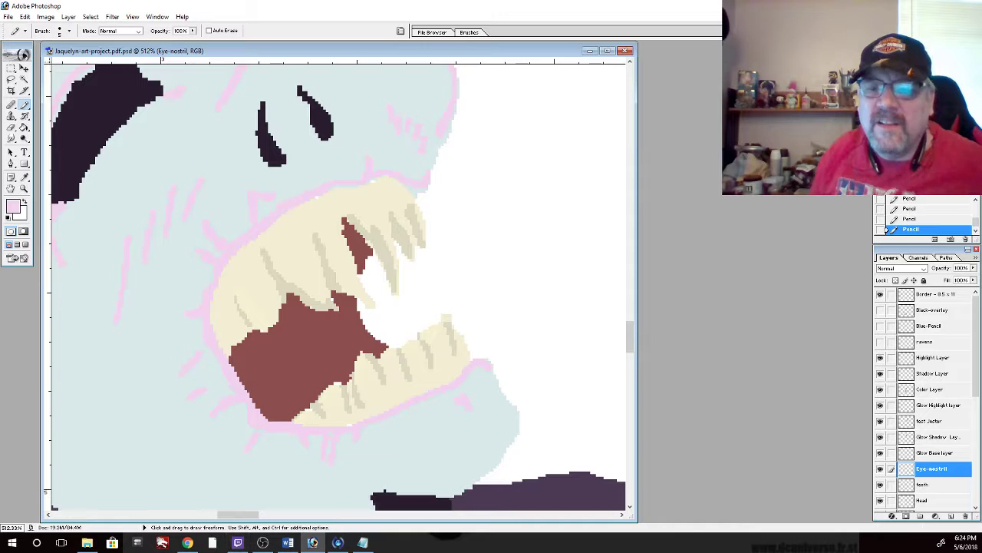
pyautogui.click(187, 543)
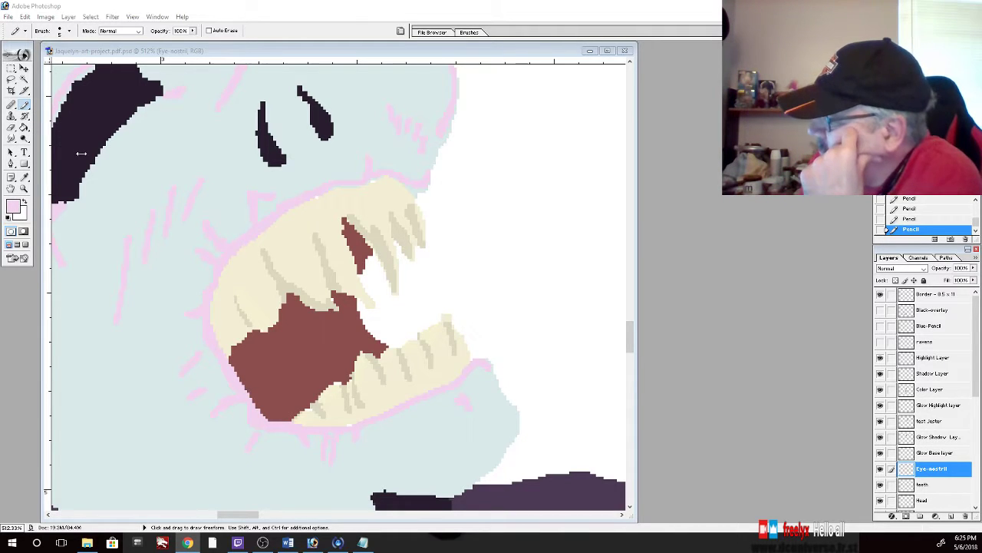
pyautogui.click(25, 105)
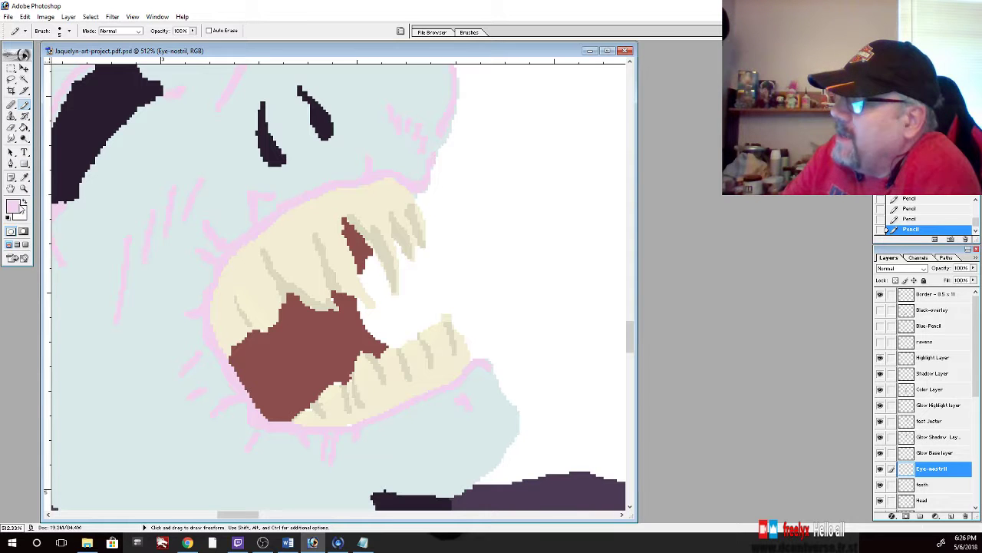
# Sample the muted red of the mouth and compare the face with the Eye-nostril layer hidden and shown
pyautogui.click(24, 178)
pyautogui.click(313, 347)
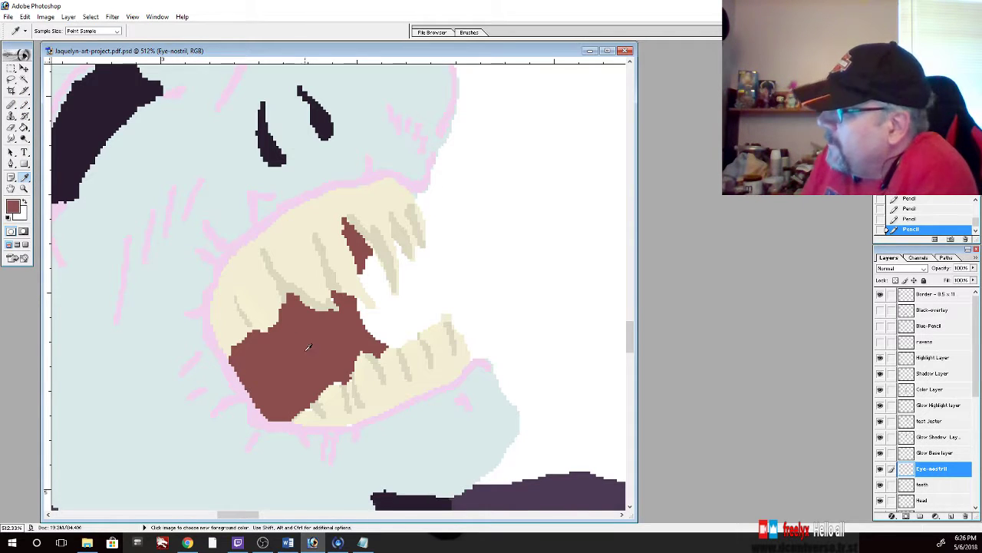
pyautogui.click(23, 104)
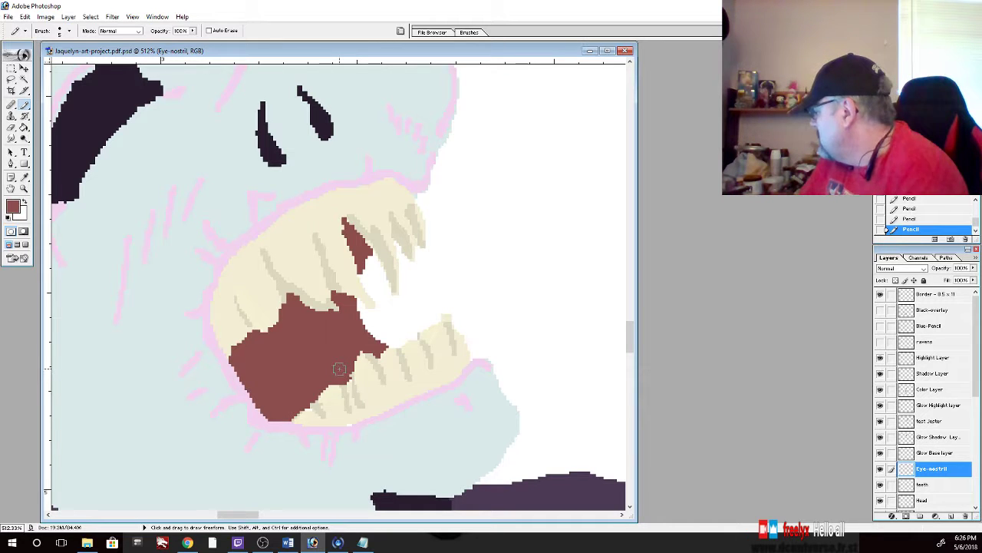
pyautogui.click(880, 469)
pyautogui.click(880, 470)
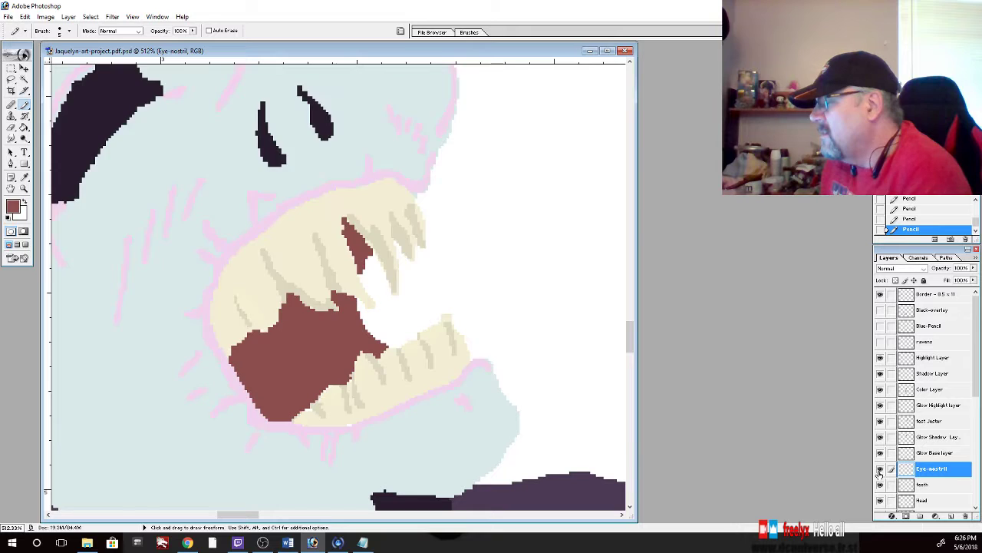
pyautogui.click(880, 470)
pyautogui.click(880, 470)
pyautogui.click(880, 471)
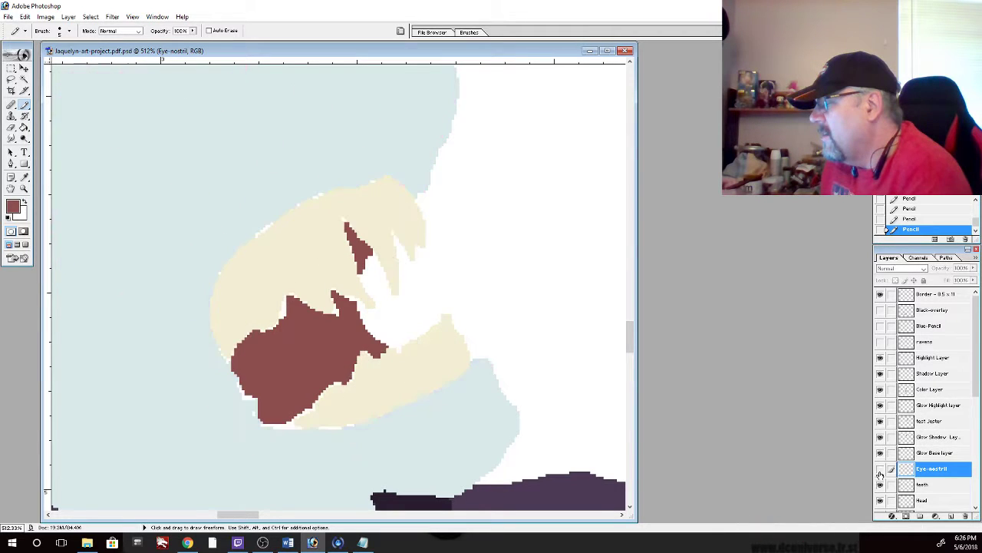
pyautogui.click(880, 471)
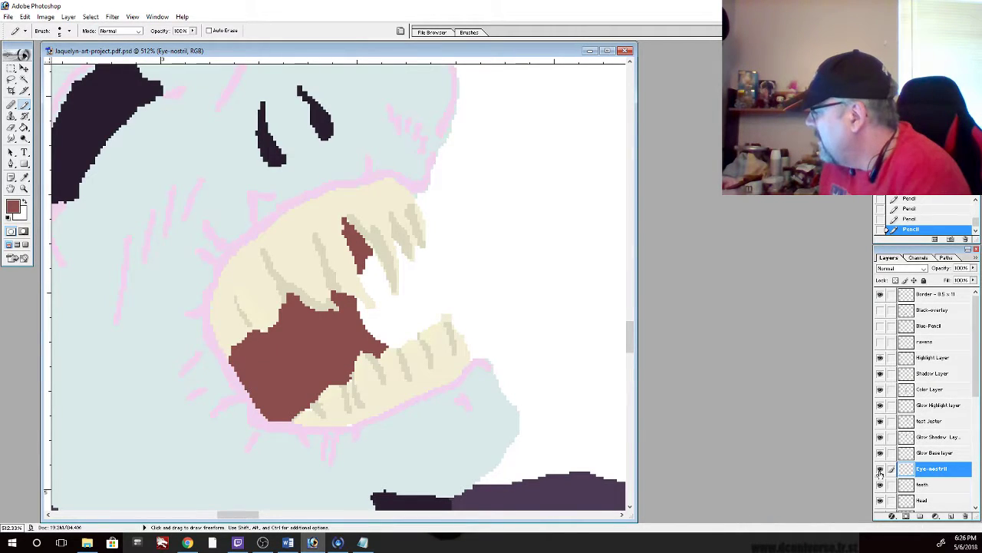
# Compare the face with the Eye-nostril, teeth and Head layers hidden and shown one at a time
pyautogui.click(880, 471)
pyautogui.click(880, 471)
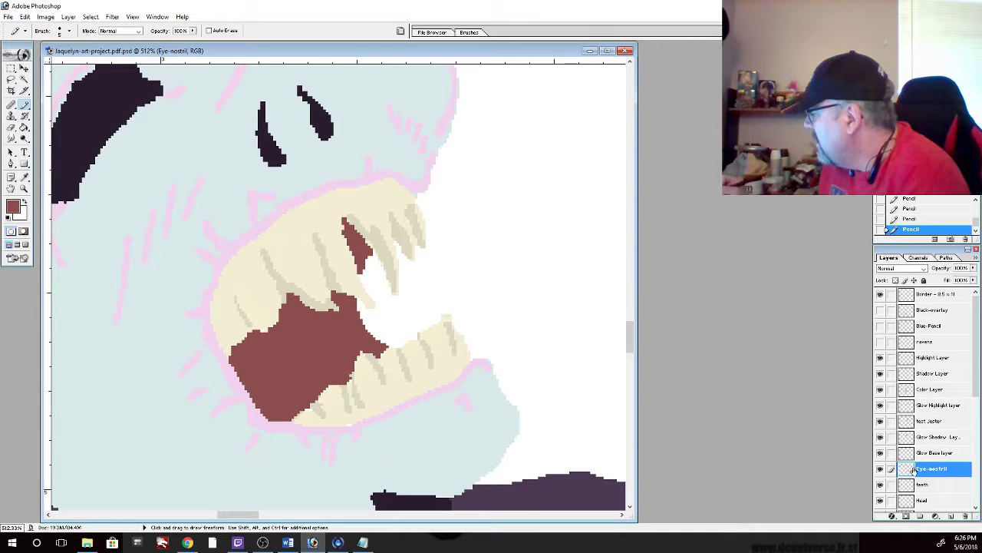
pyautogui.click(881, 485)
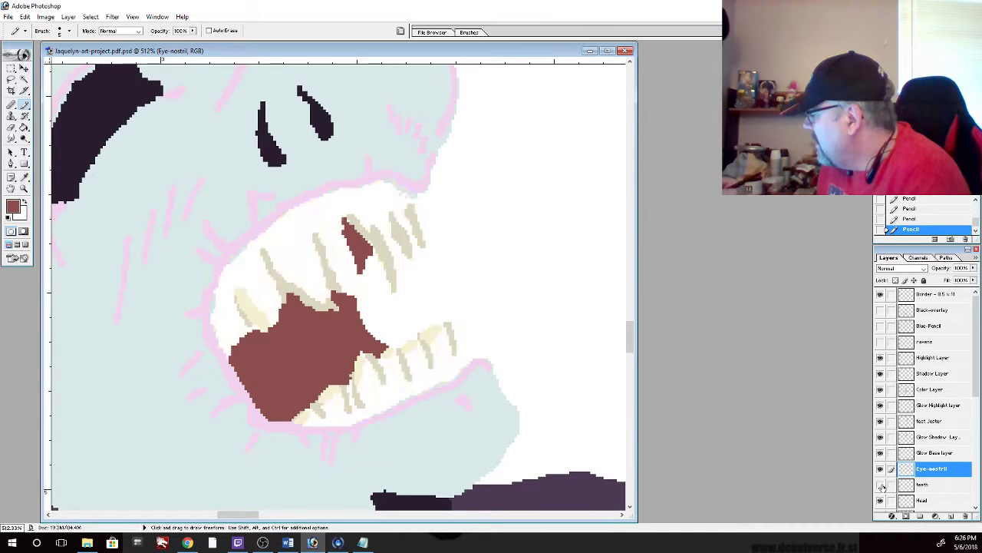
pyautogui.click(880, 486)
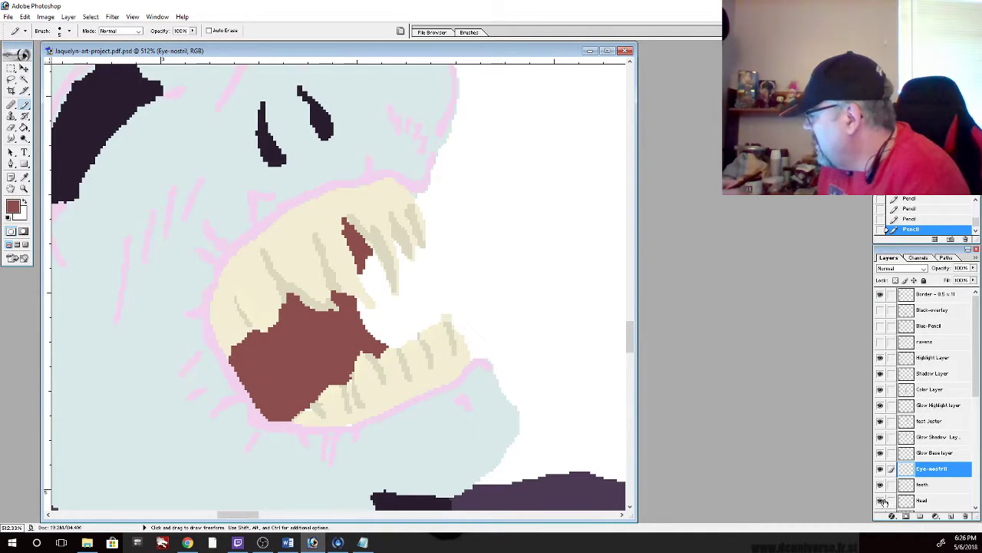
pyautogui.click(882, 500)
pyautogui.click(881, 500)
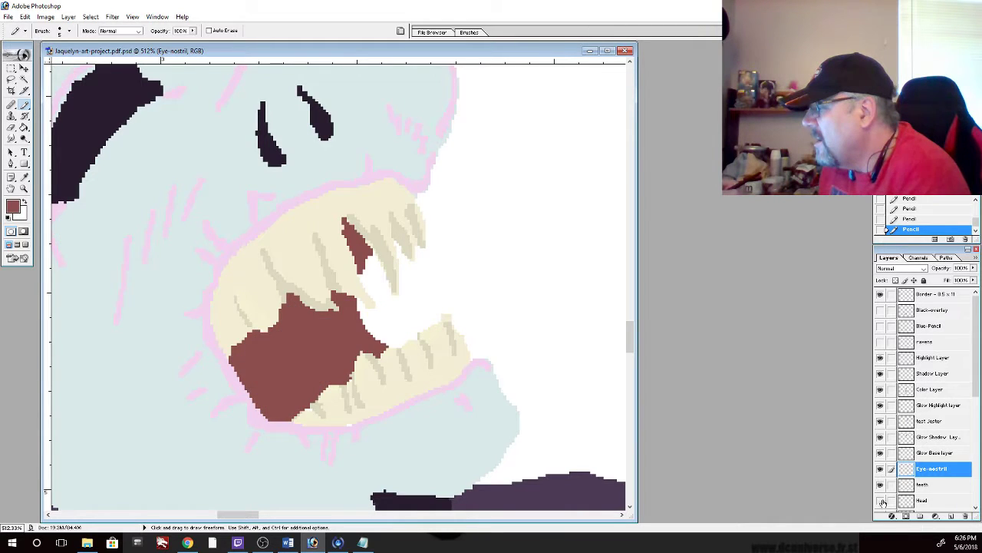
pyautogui.click(881, 501)
pyautogui.click(881, 500)
pyautogui.click(881, 501)
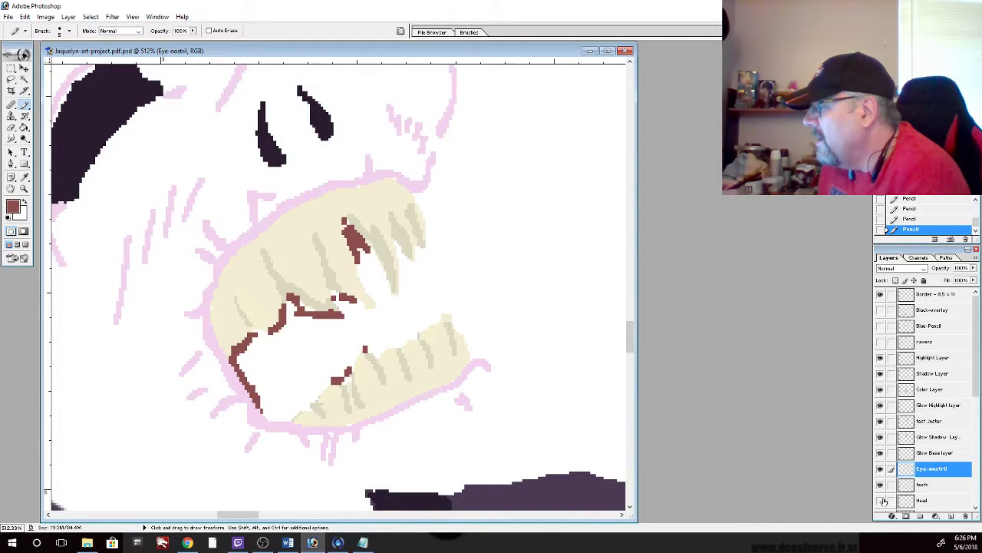
pyautogui.click(881, 501)
pyautogui.click(881, 500)
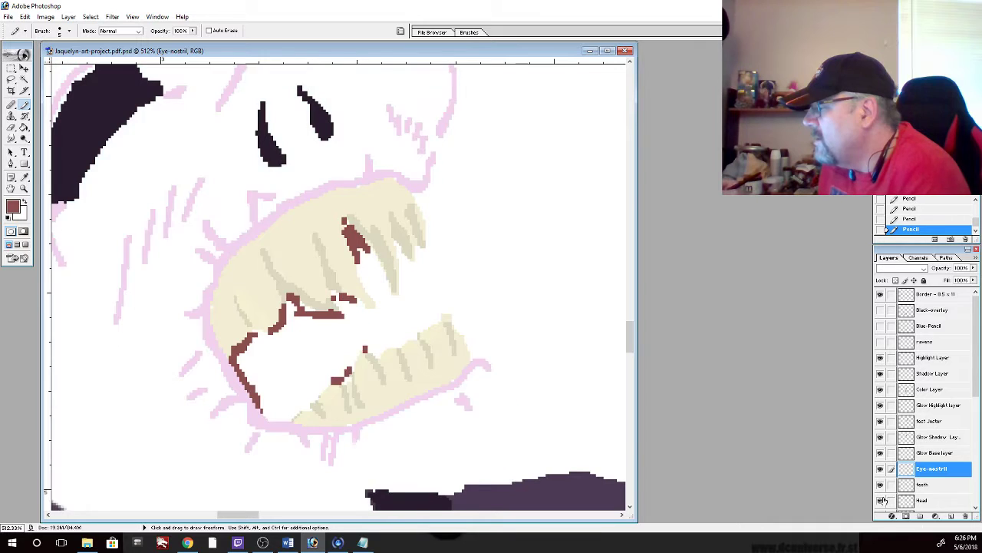
pyautogui.click(881, 500)
pyautogui.click(881, 500)
pyautogui.click(881, 501)
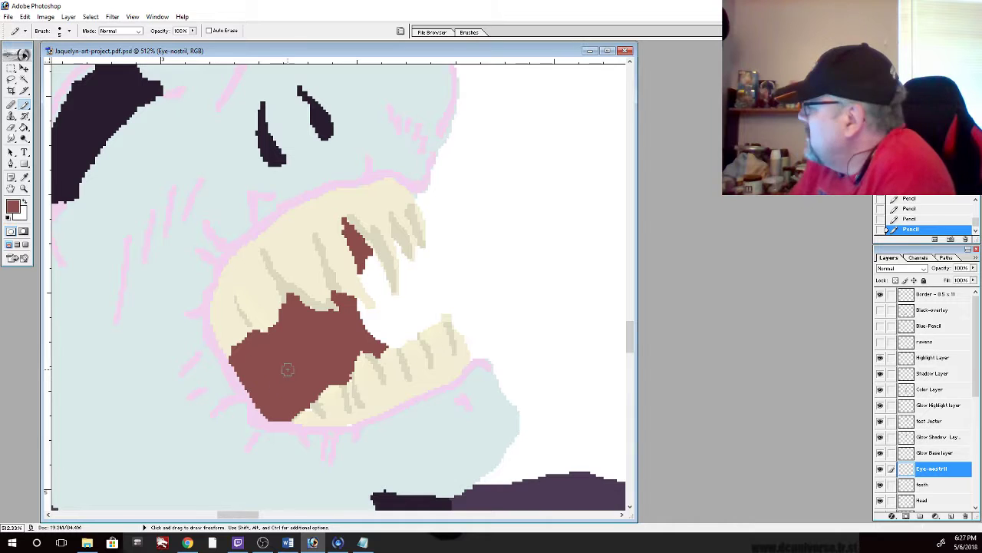
# Show the Blue-Pencil layer and pencil the sampled light pink along the jawline up to the chin on Eye-nostril
pyautogui.click(880, 325)
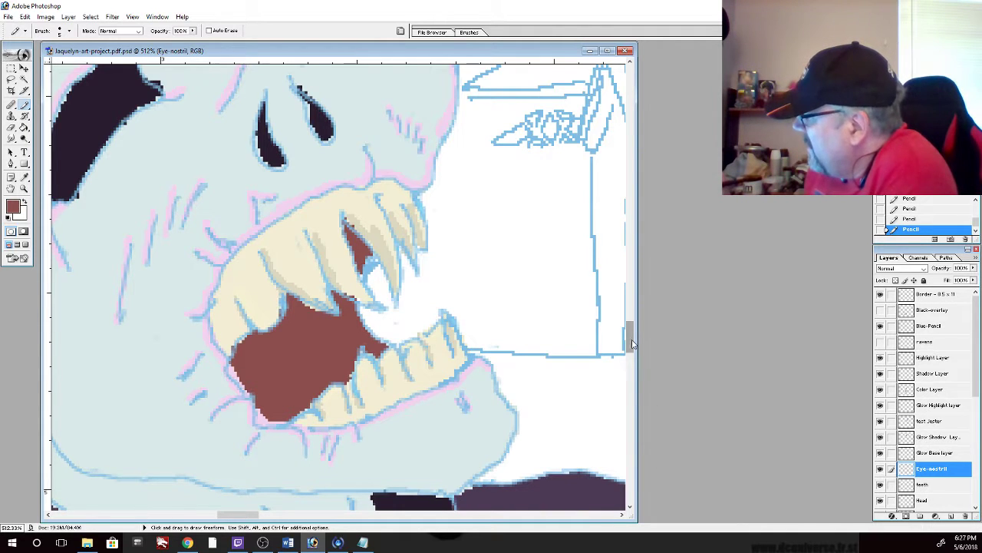
pyautogui.moveTo(631, 339); pyautogui.dragTo(634, 354)
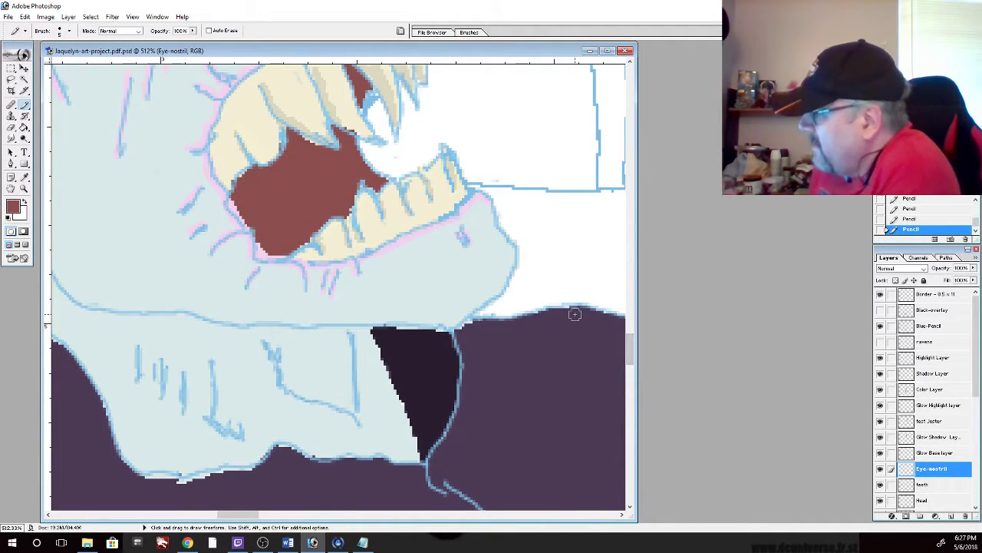
pyautogui.moveTo(247, 516)
pyautogui.mouseDown()
pyautogui.moveTo(235, 517)
pyautogui.moveTo(243, 516)
pyautogui.mouseUp()
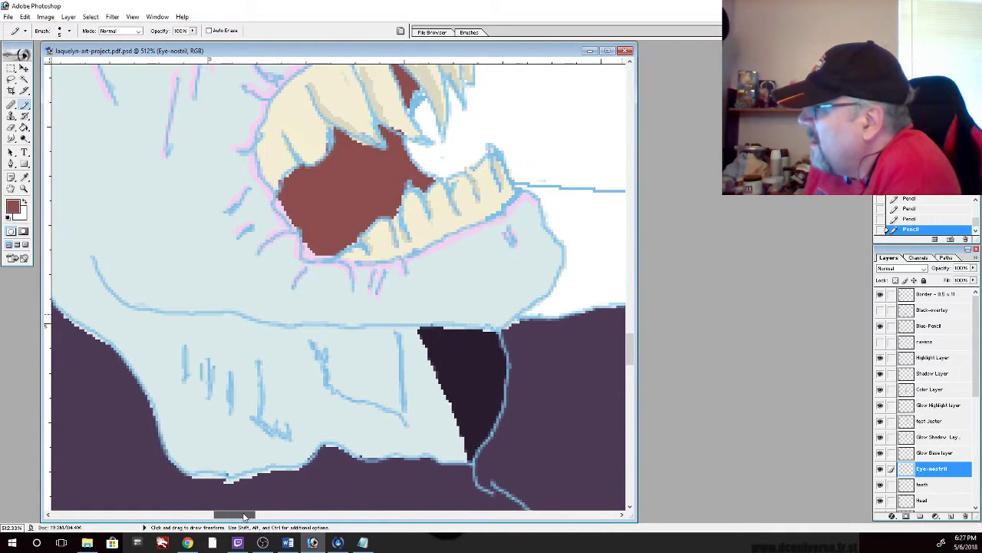
pyautogui.click(24, 176)
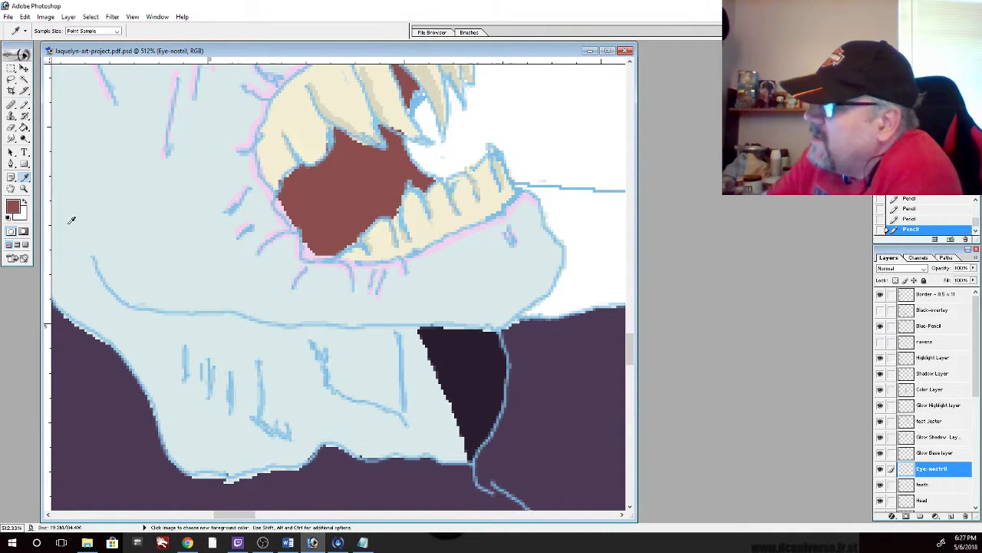
pyautogui.click(272, 90)
pyautogui.click(23, 103)
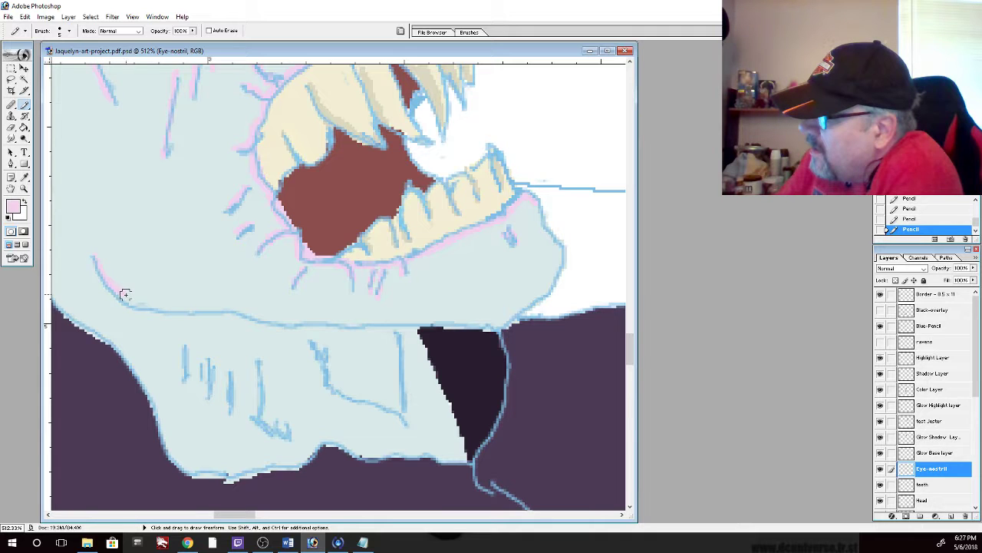
pyautogui.moveTo(118, 292)
pyautogui.mouseDown()
pyautogui.moveTo(309, 322)
pyautogui.moveTo(508, 323)
pyautogui.moveTo(539, 284)
pyautogui.moveTo(528, 306)
pyautogui.moveTo(532, 285)
pyautogui.moveTo(530, 297)
pyautogui.moveTo(553, 281)
pyautogui.moveTo(558, 232)
pyautogui.mouseUp()
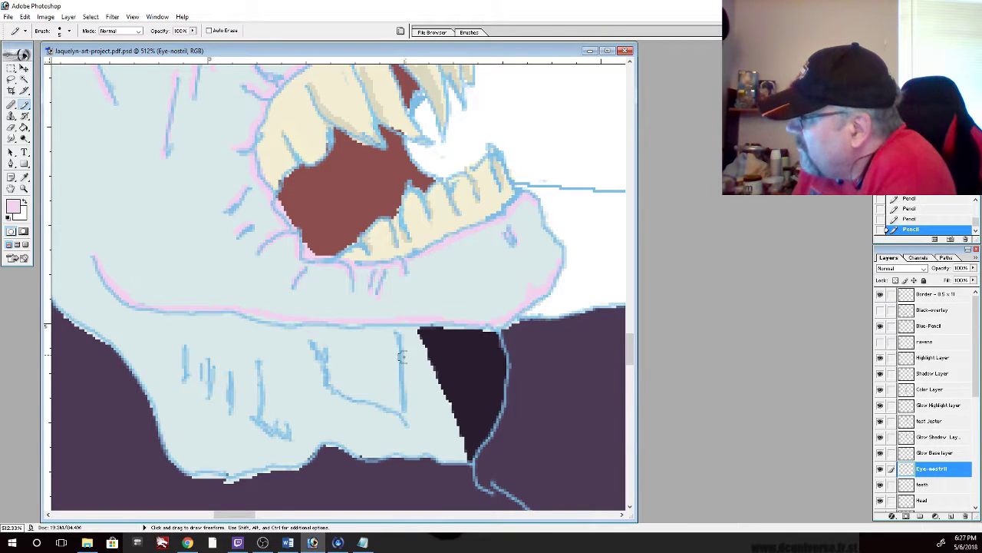
# Pencil light pink along the neck's front edge and wrinkle lines, and thicken the back end of the jawline
pyautogui.moveTo(419, 329); pyautogui.dragTo(467, 459)
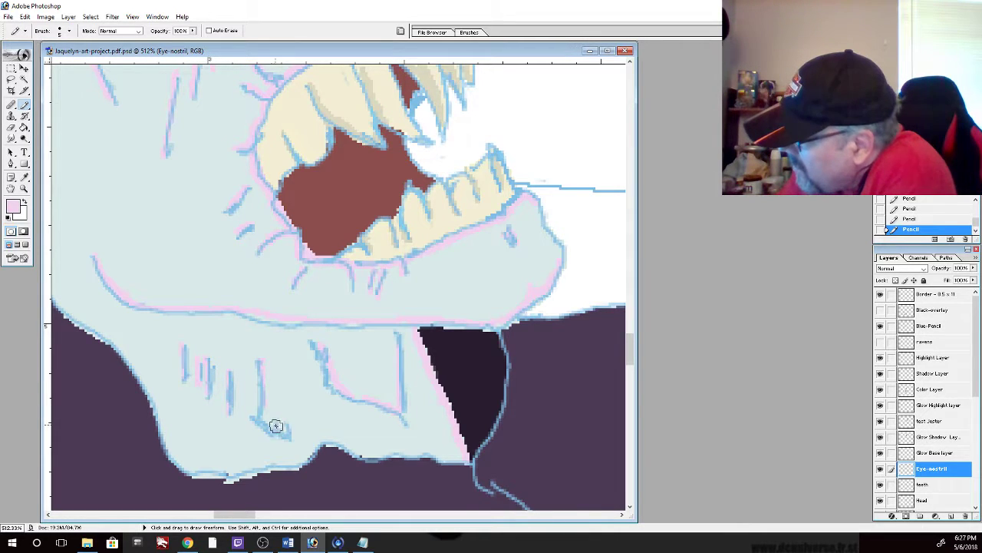
pyautogui.moveTo(283, 417); pyautogui.dragTo(290, 436)
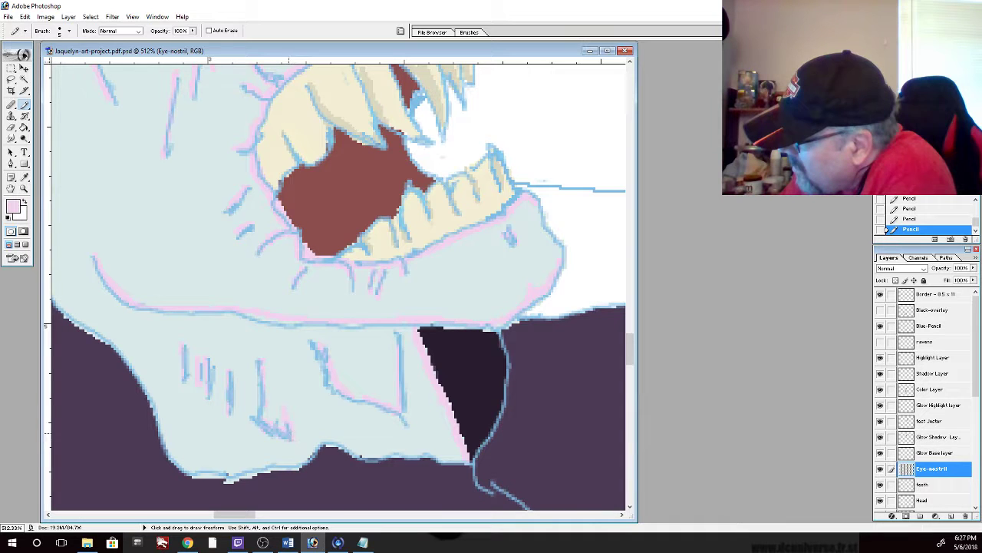
pyautogui.moveTo(272, 515); pyautogui.dragTo(252, 472)
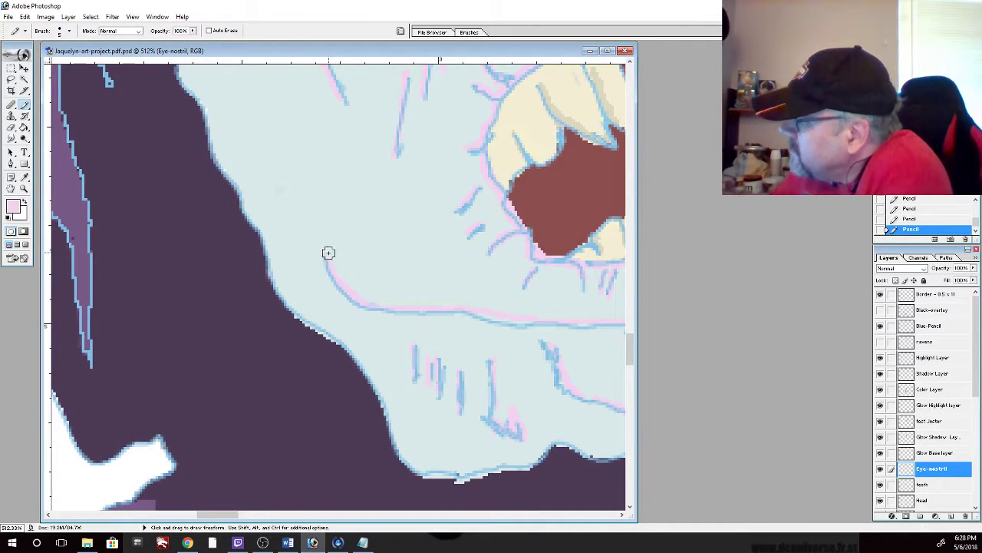
pyautogui.moveTo(322, 257); pyautogui.dragTo(358, 302)
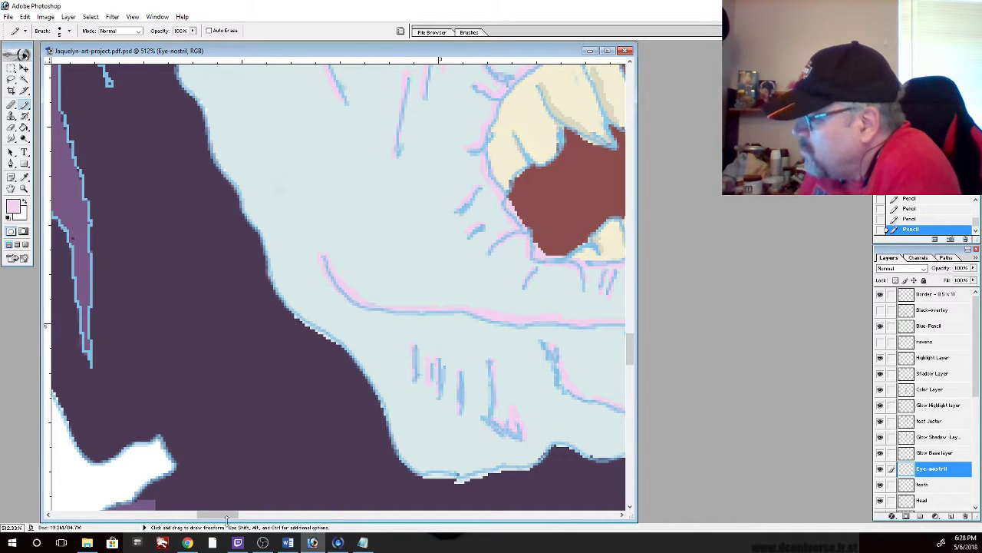
# Pencil light pink along the top edge of the skull under the hood, down to the brow above the far eye
pyautogui.moveTo(227, 515)
pyautogui.mouseDown()
pyautogui.moveTo(248, 515)
pyautogui.moveTo(231, 515)
pyautogui.mouseUp()
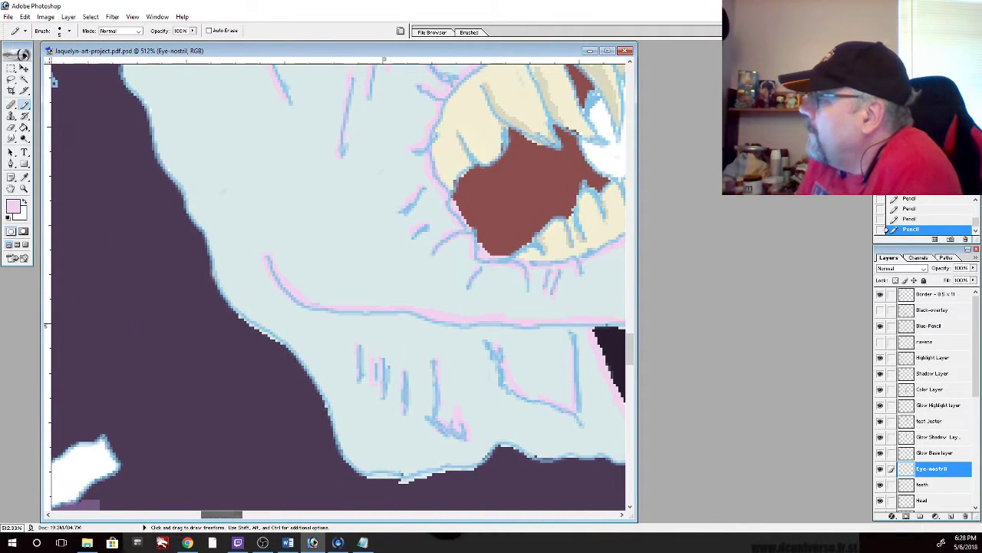
pyautogui.moveTo(635, 350); pyautogui.dragTo(631, 281)
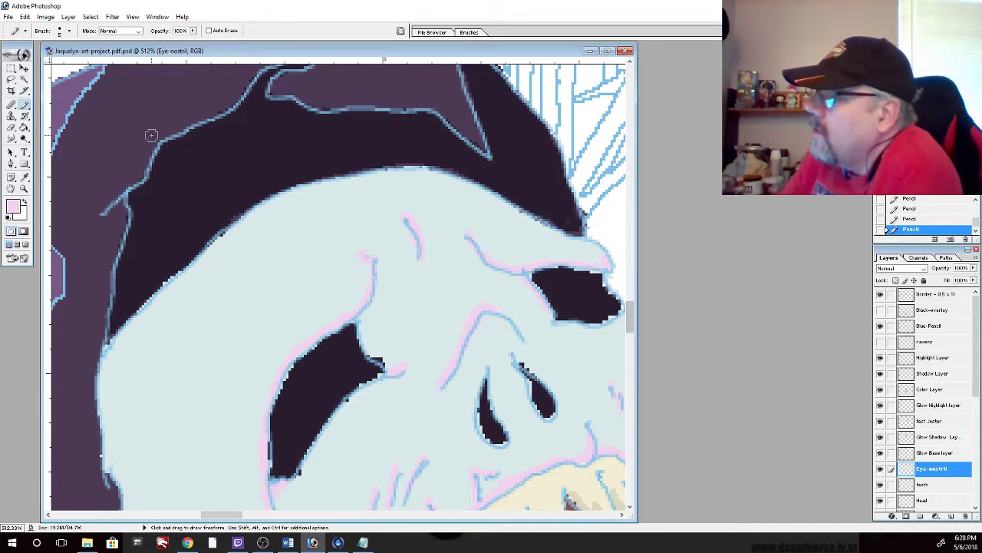
pyautogui.moveTo(265, 206)
pyautogui.mouseDown()
pyautogui.moveTo(193, 259)
pyautogui.moveTo(109, 348)
pyautogui.mouseUp()
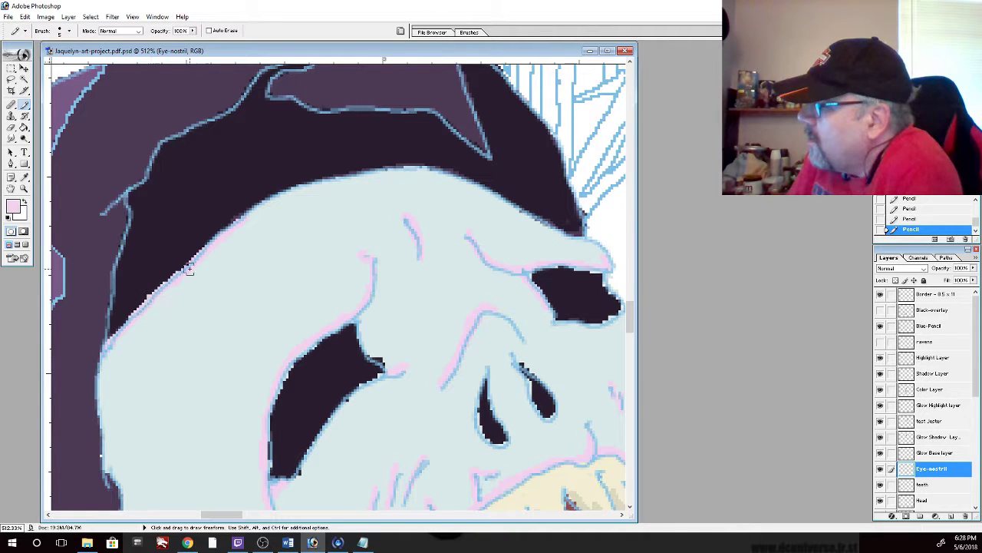
pyautogui.moveTo(253, 215)
pyautogui.mouseDown()
pyautogui.moveTo(332, 178)
pyautogui.moveTo(290, 196)
pyautogui.moveTo(408, 172)
pyautogui.moveTo(470, 186)
pyautogui.mouseUp()
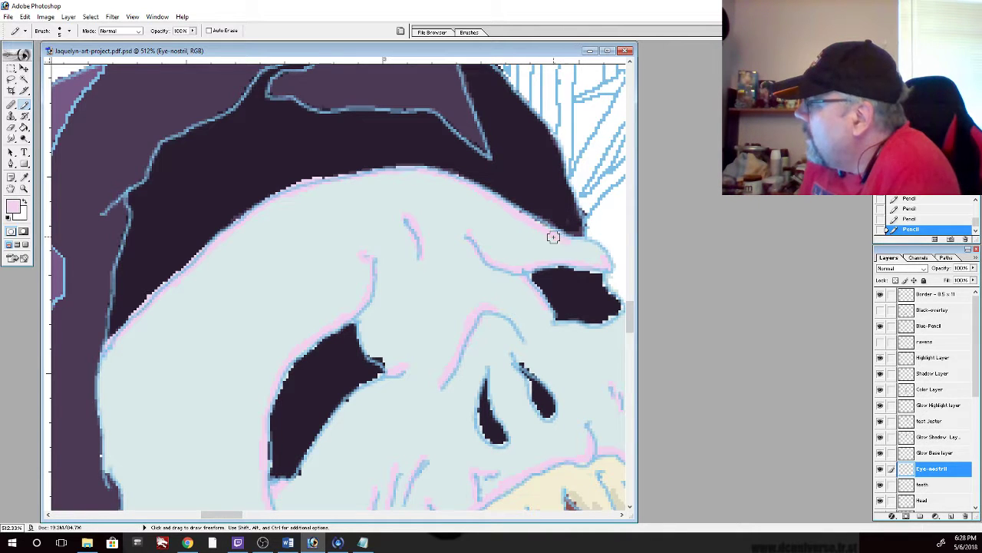
pyautogui.moveTo(581, 245); pyautogui.dragTo(606, 255)
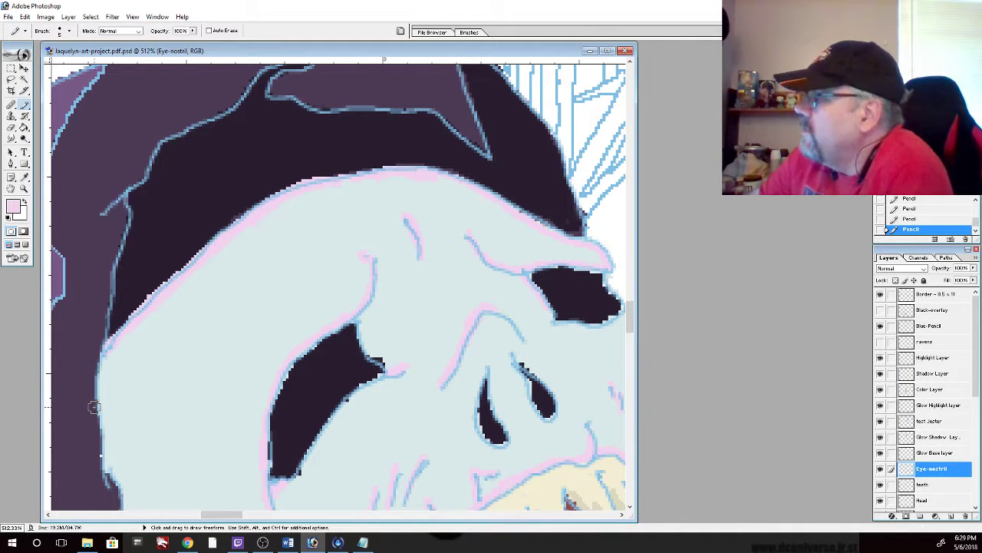
# Erase the stray light pink that spills over the hood along the skull's top edge
pyautogui.click(12, 128)
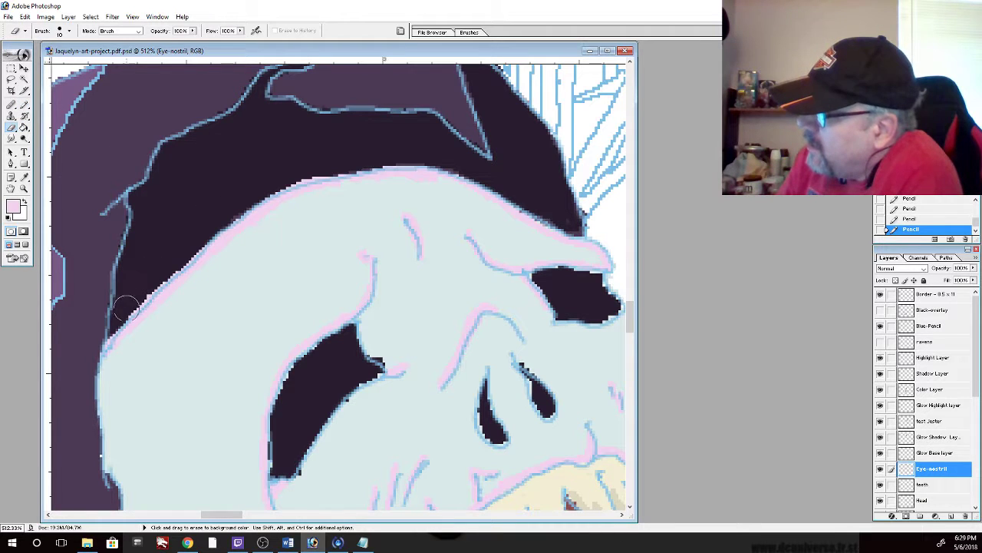
pyautogui.moveTo(127, 307)
pyautogui.mouseDown()
pyautogui.moveTo(151, 278)
pyautogui.moveTo(118, 316)
pyautogui.moveTo(271, 184)
pyautogui.moveTo(405, 155)
pyautogui.mouseUp()
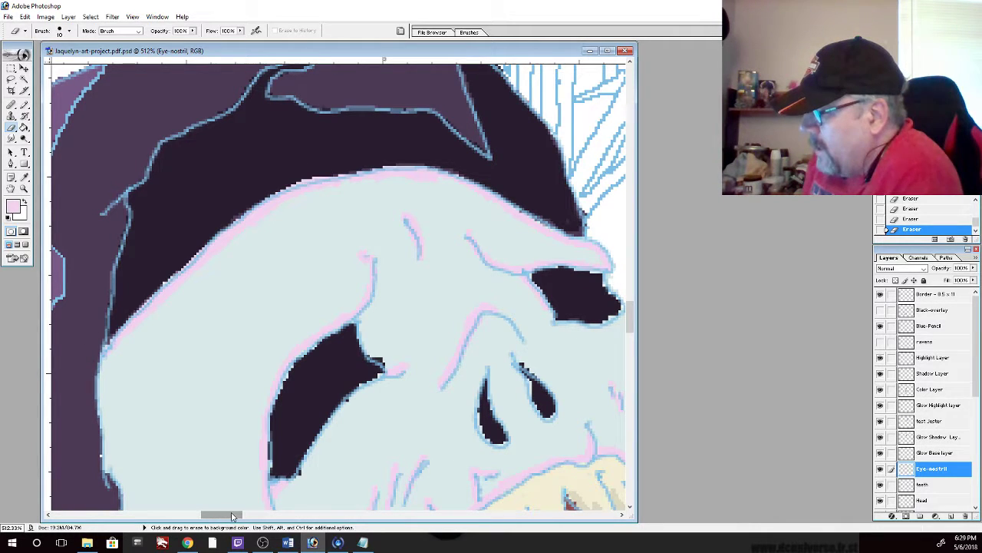
pyautogui.moveTo(234, 515)
pyautogui.mouseDown()
pyautogui.moveTo(274, 515)
pyautogui.moveTo(230, 519)
pyautogui.mouseUp()
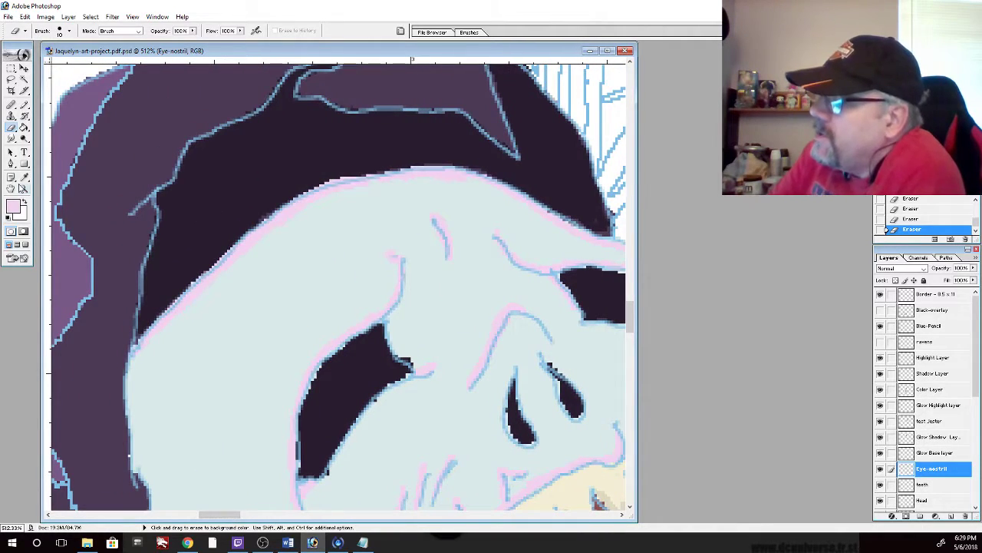
# Fit the whole artwork in view, set the foreground colour to bright red and pencil two long slanted strokes beside the bordered page
pyautogui.doubleClick(15, 192)
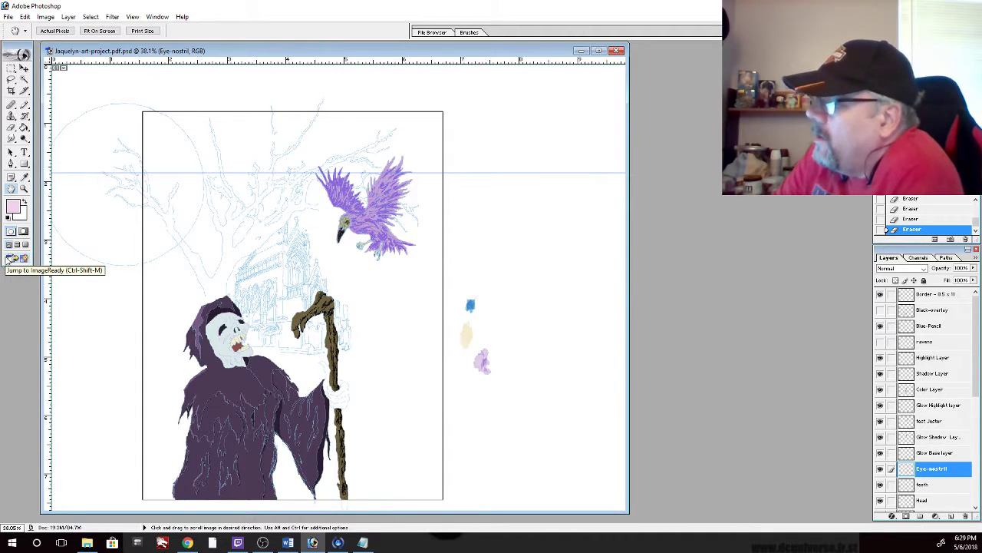
pyautogui.click(23, 105)
pyautogui.click(17, 206)
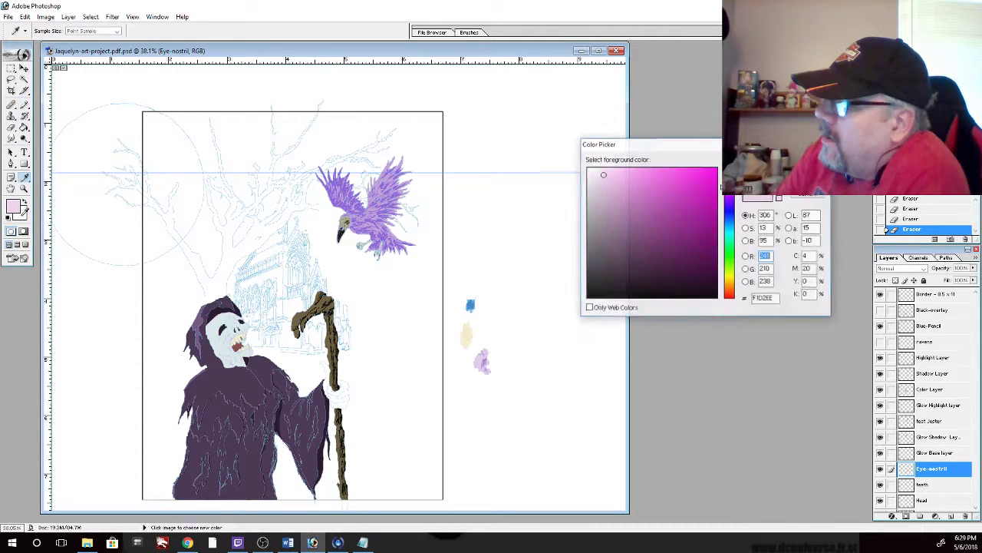
pyautogui.moveTo(721, 188); pyautogui.dragTo(721, 167)
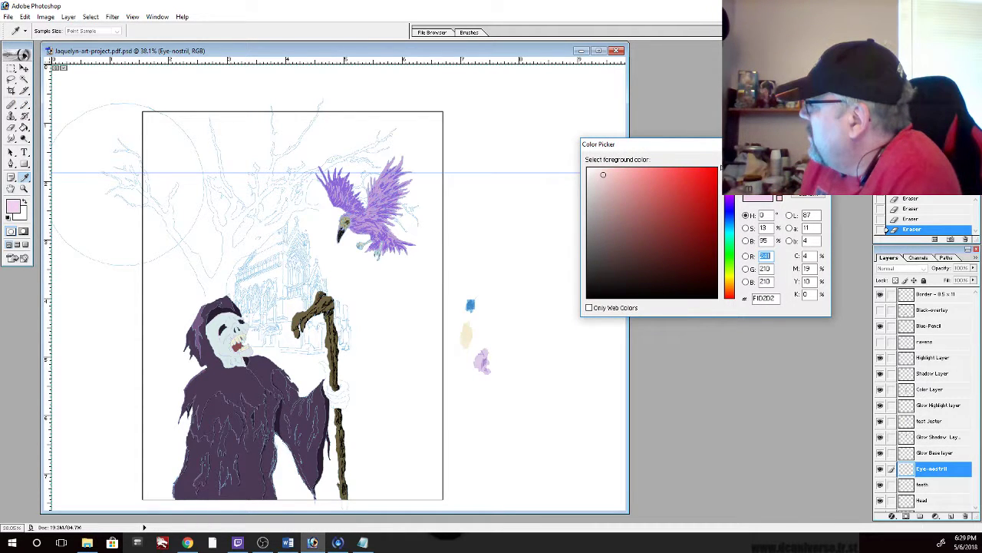
pyautogui.press('Return')
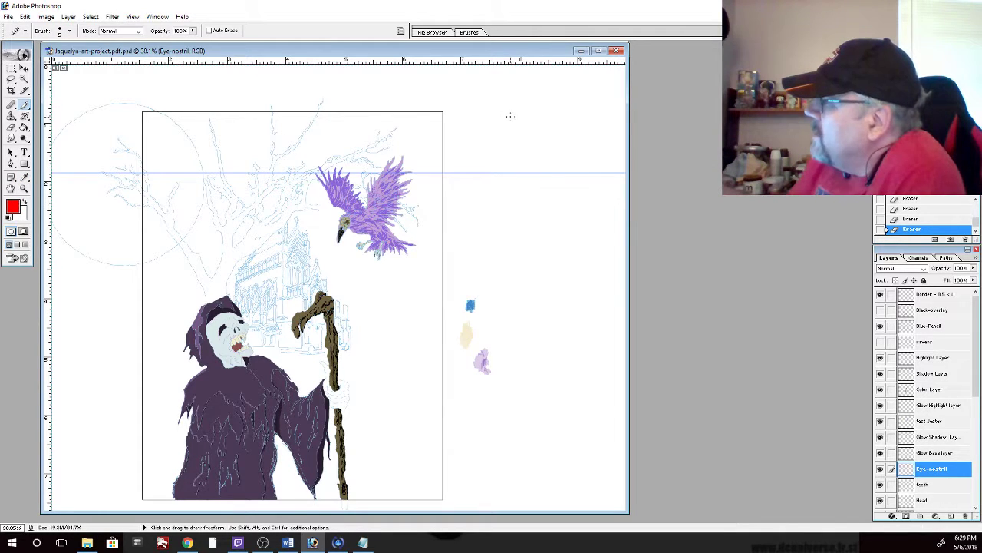
pyautogui.moveTo(506, 114); pyautogui.dragTo(540, 262)
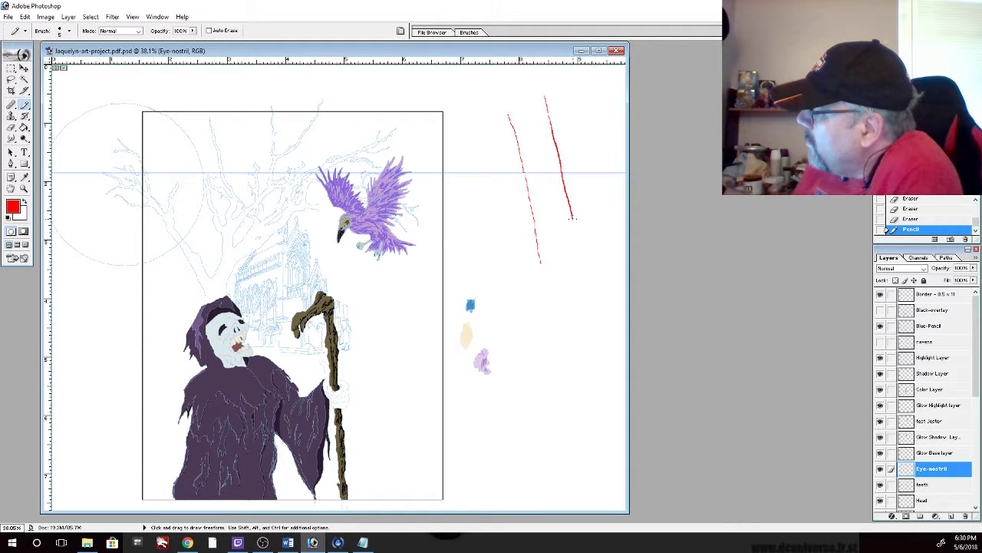
pyautogui.moveTo(579, 245); pyautogui.dragTo(582, 270)
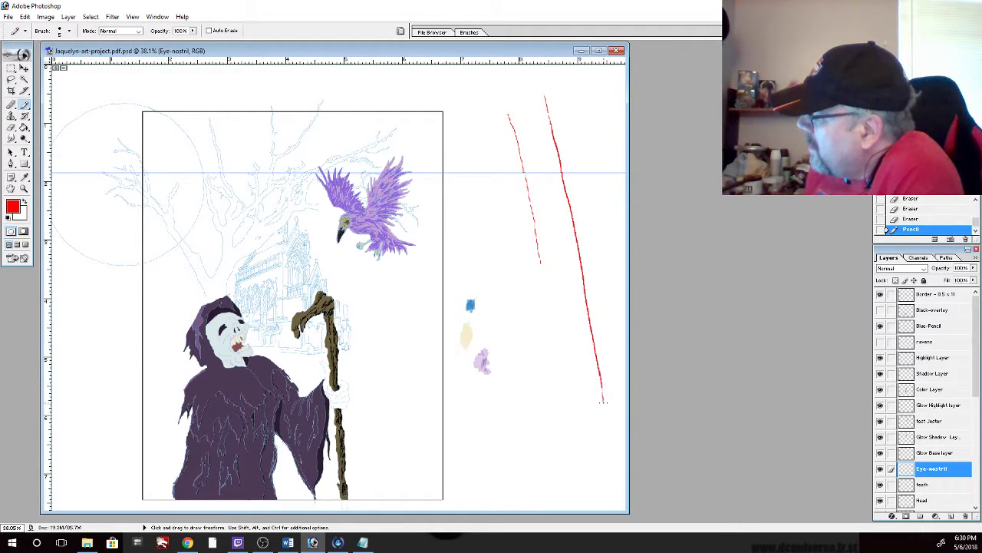
pyautogui.moveTo(606, 422); pyautogui.dragTo(609, 430)
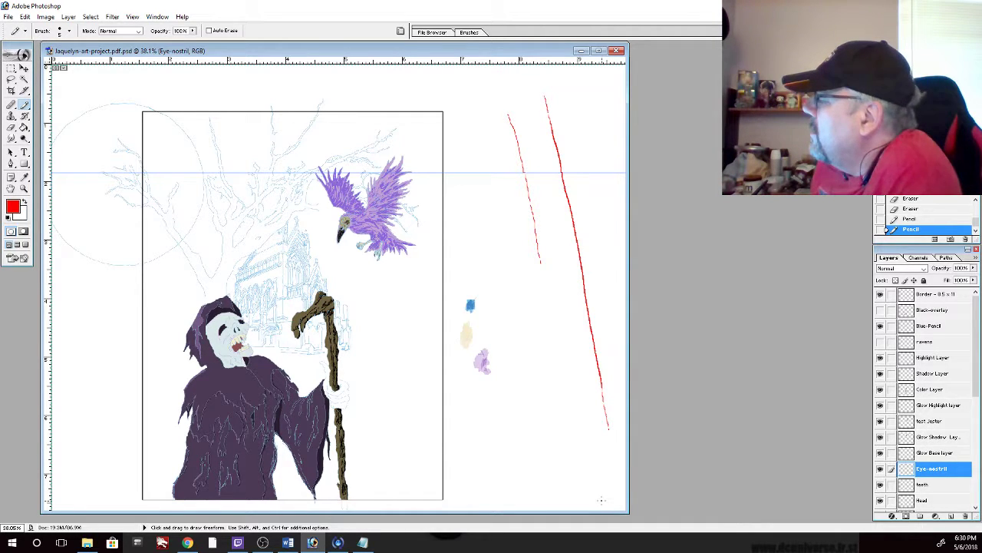
# Set the pencil diameter to 21 px and draw a thick red slanted stroke between the page border and the two thinner strokes
pyautogui.click(61, 32)
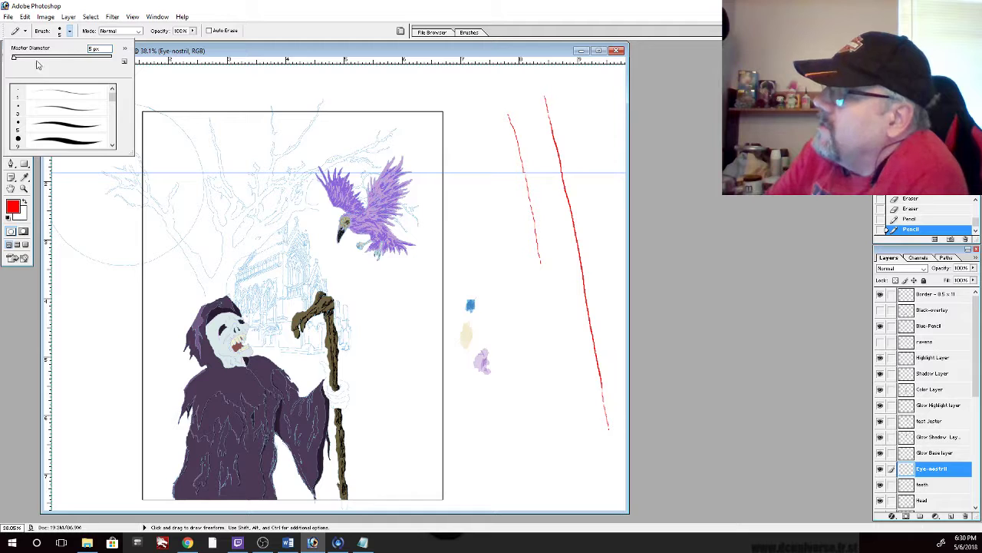
pyautogui.moveTo(14, 59); pyautogui.dragTo(22, 59)
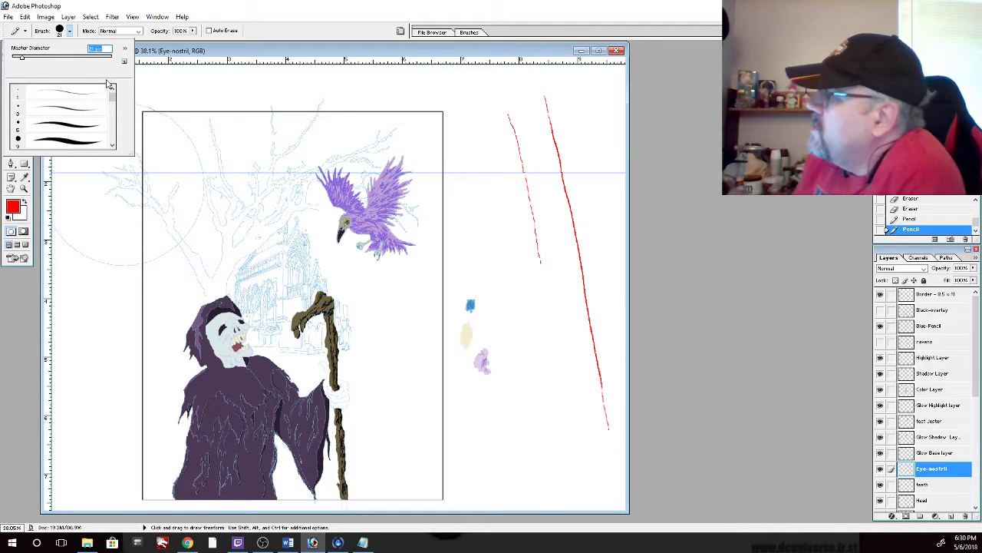
pyautogui.click(464, 99)
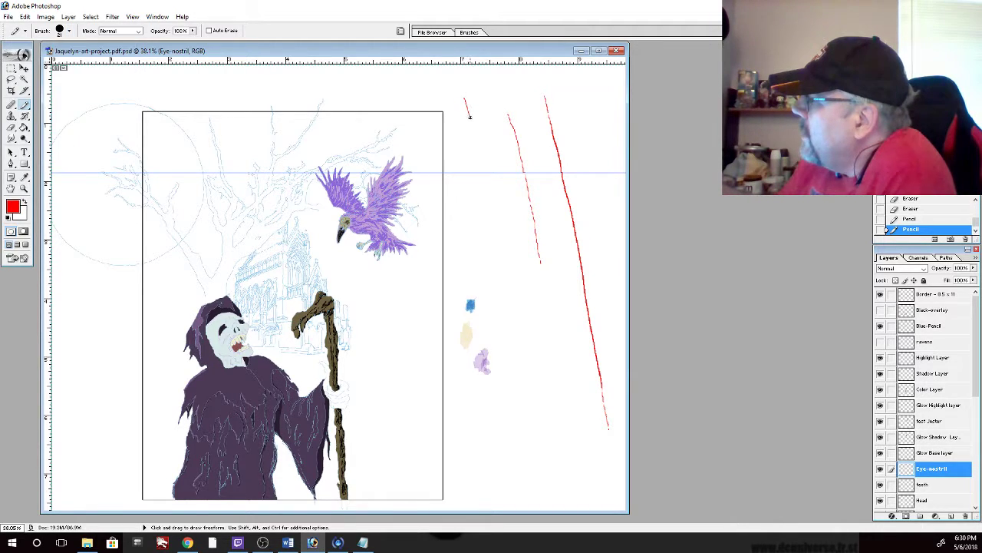
pyautogui.moveTo(482, 158); pyautogui.dragTo(508, 258)
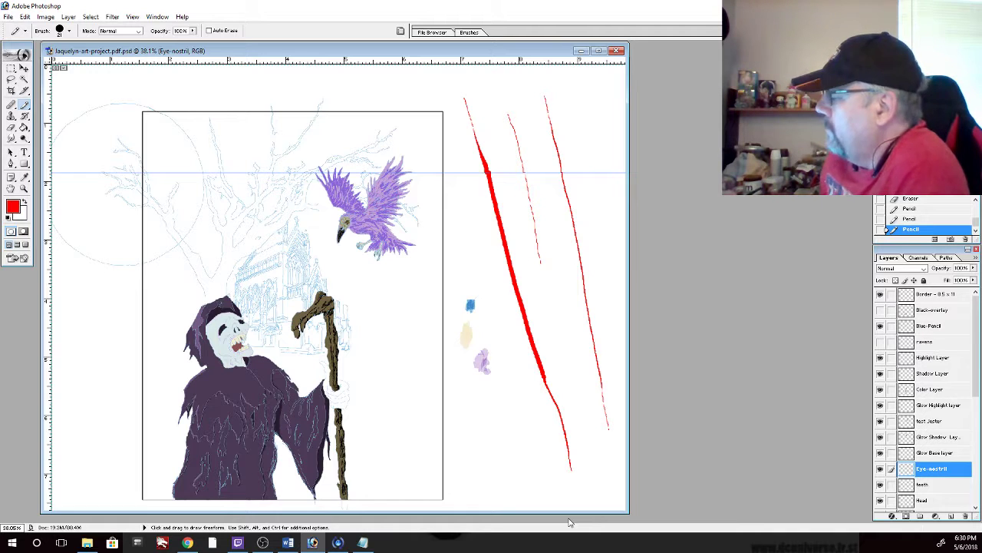
# Lasso all the red test strokes beside the page, delete them and clear the selection
pyautogui.click(11, 79)
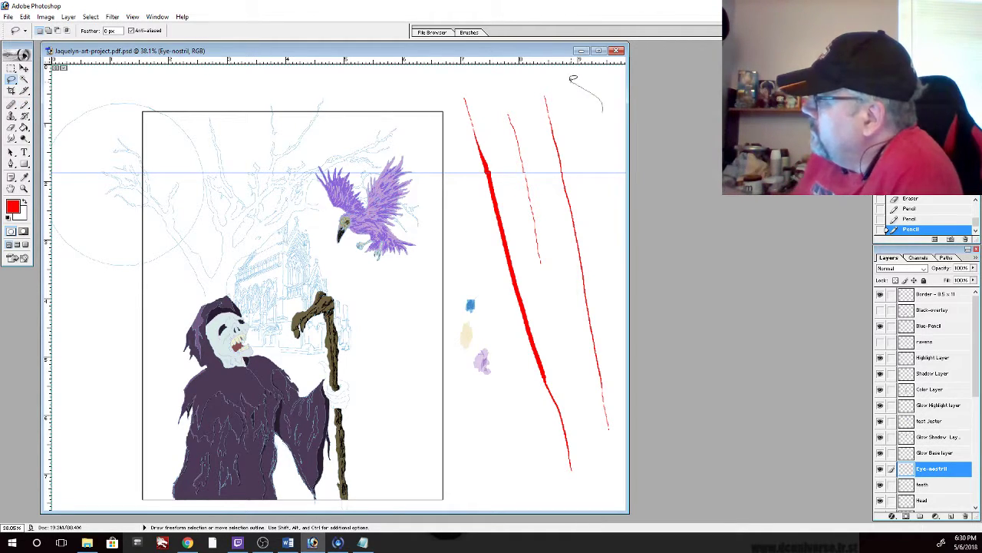
pyautogui.moveTo(573, 79)
pyautogui.mouseDown()
pyautogui.moveTo(438, 103)
pyautogui.moveTo(457, 281)
pyautogui.moveTo(512, 409)
pyautogui.moveTo(567, 479)
pyautogui.moveTo(618, 453)
pyautogui.moveTo(626, 367)
pyautogui.moveTo(610, 115)
pyautogui.mouseUp()
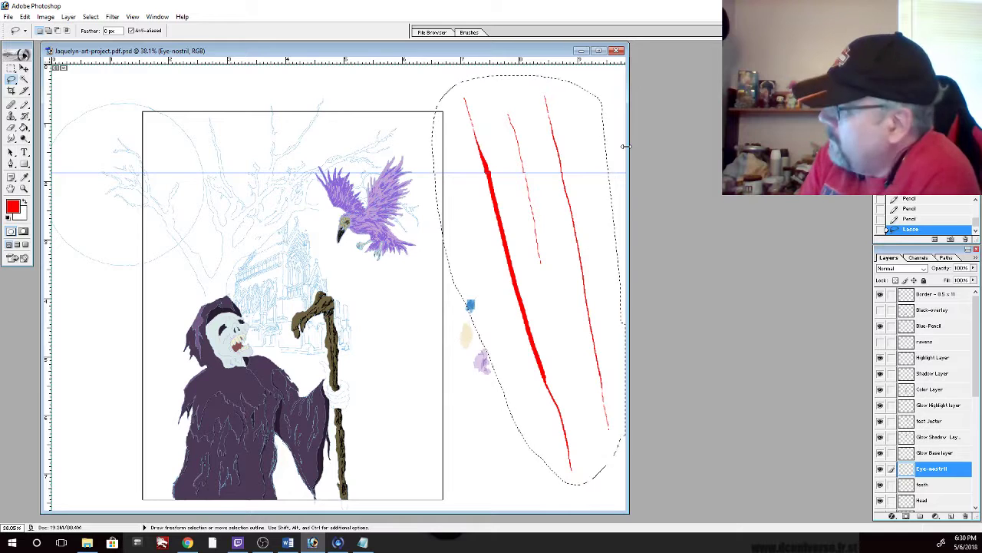
pyautogui.press('Delete')
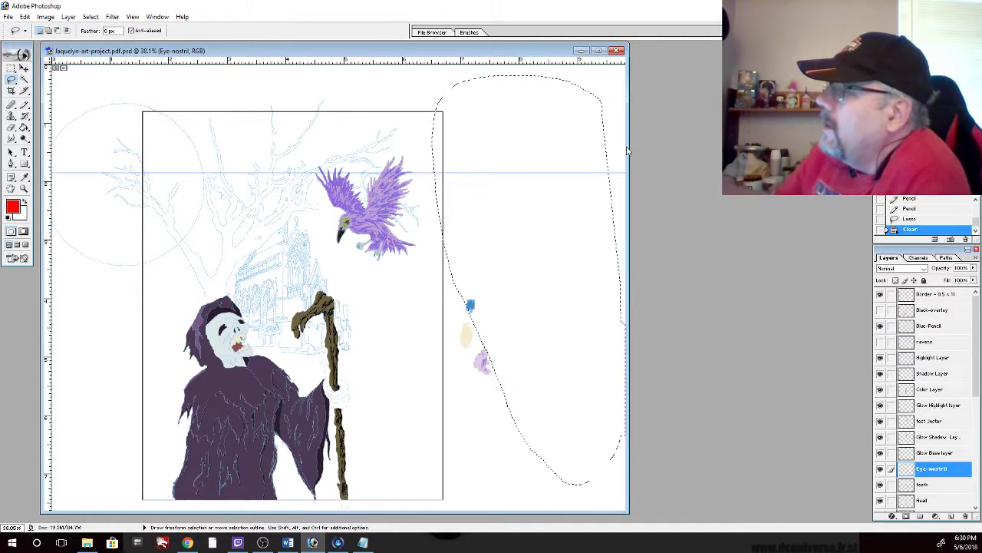
pyautogui.click(90, 16)
pyautogui.moveTo(69, 16)
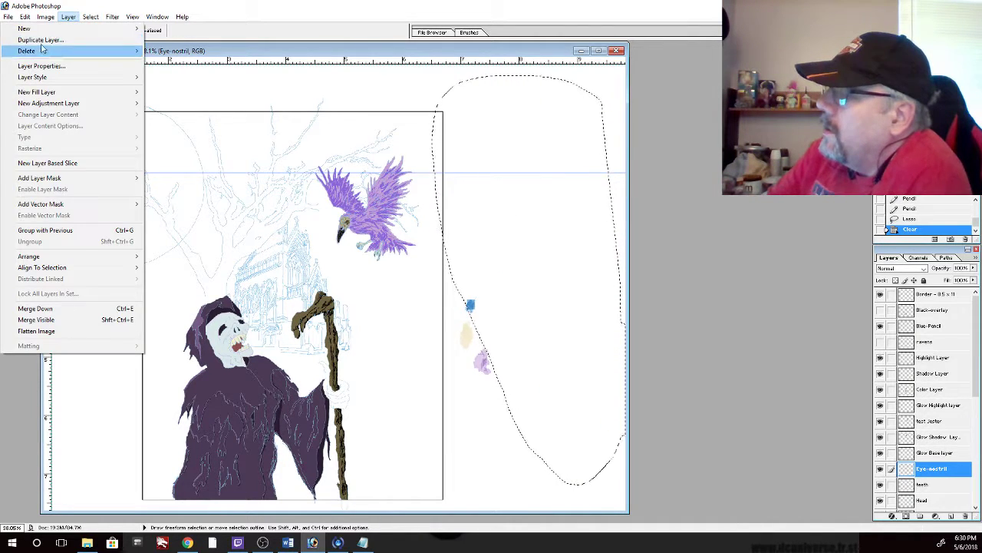
pyautogui.click(42, 40)
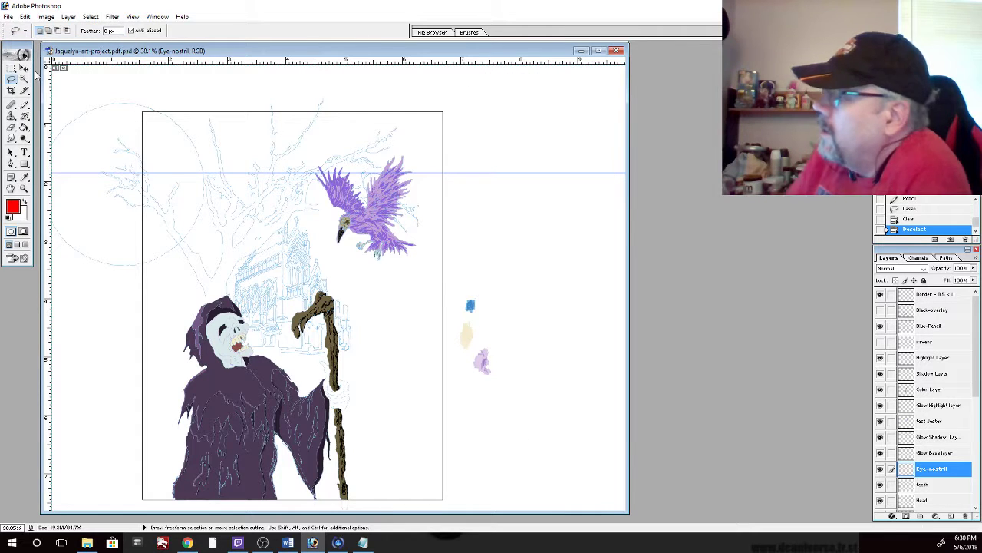
# Zoom in on the reaper's head and switch the Blue-Pencil layer off and on to examine the colouring without its linework
pyautogui.click(23, 188)
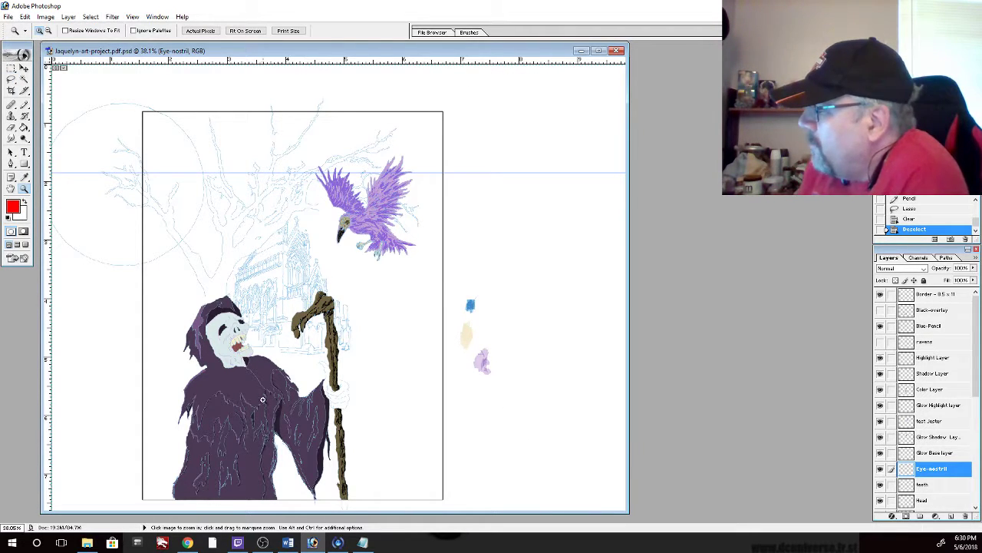
pyautogui.moveTo(185, 294); pyautogui.dragTo(298, 366)
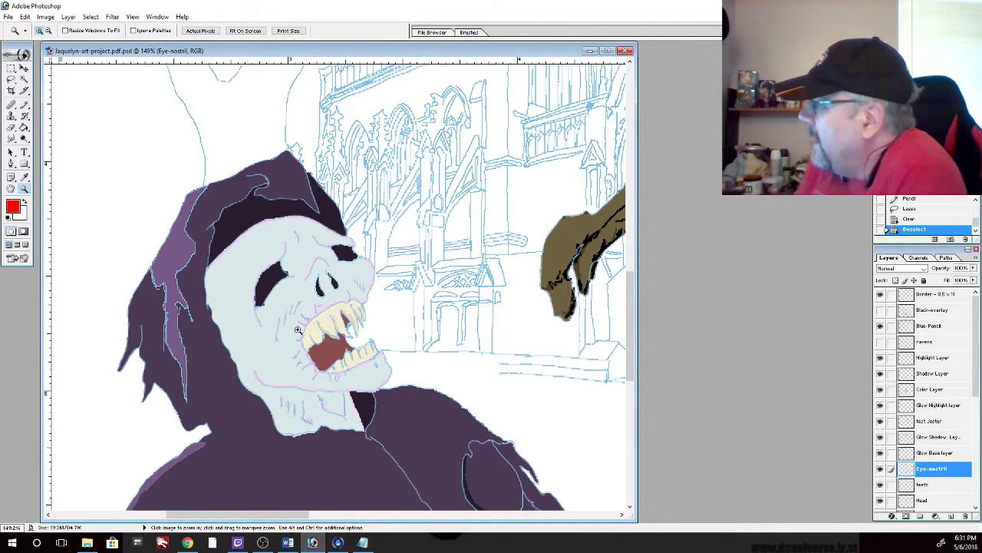
pyautogui.click(881, 327)
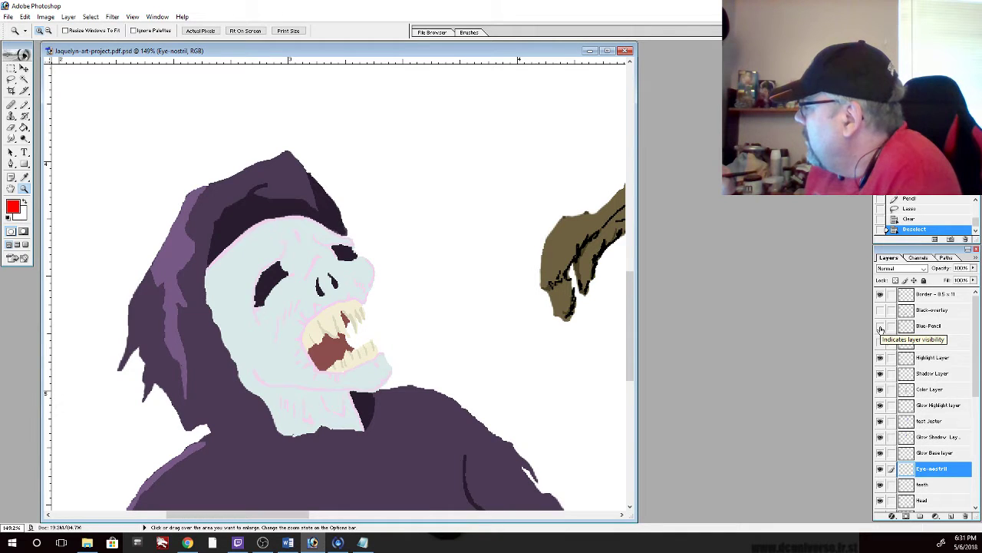
pyautogui.click(881, 327)
pyautogui.click(881, 328)
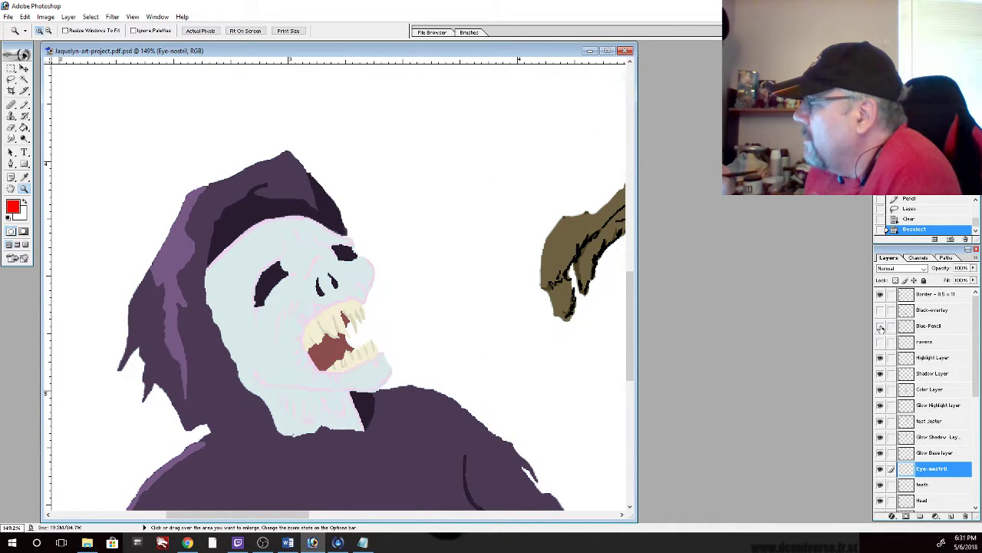
pyautogui.click(881, 328)
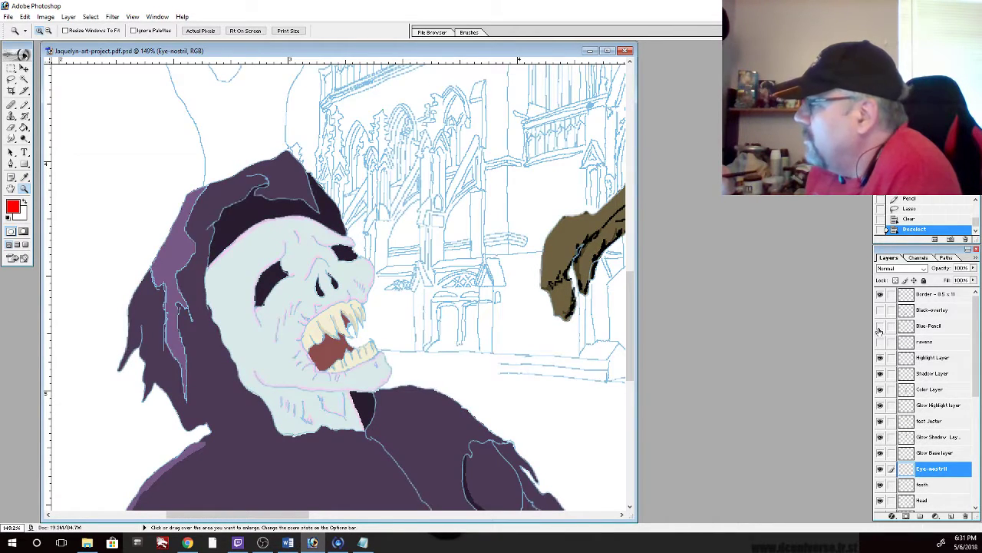
pyautogui.click(881, 327)
pyautogui.click(881, 327)
pyautogui.click(881, 327)
pyautogui.click(881, 328)
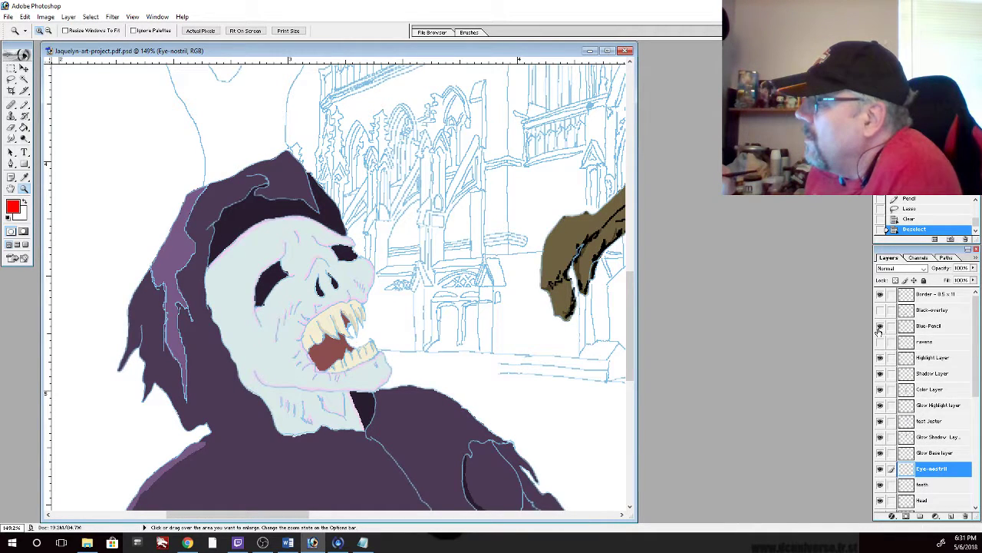
# Sample the lighter purple from the hood and pencil highlights along the hood's top folds and the back shoulder's upper edge
pyautogui.click(25, 105)
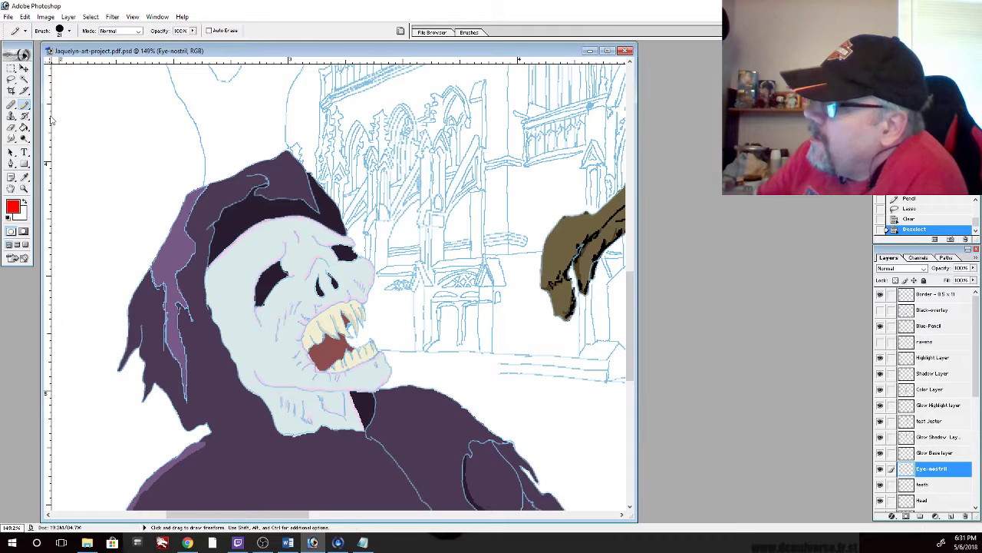
pyautogui.click(24, 177)
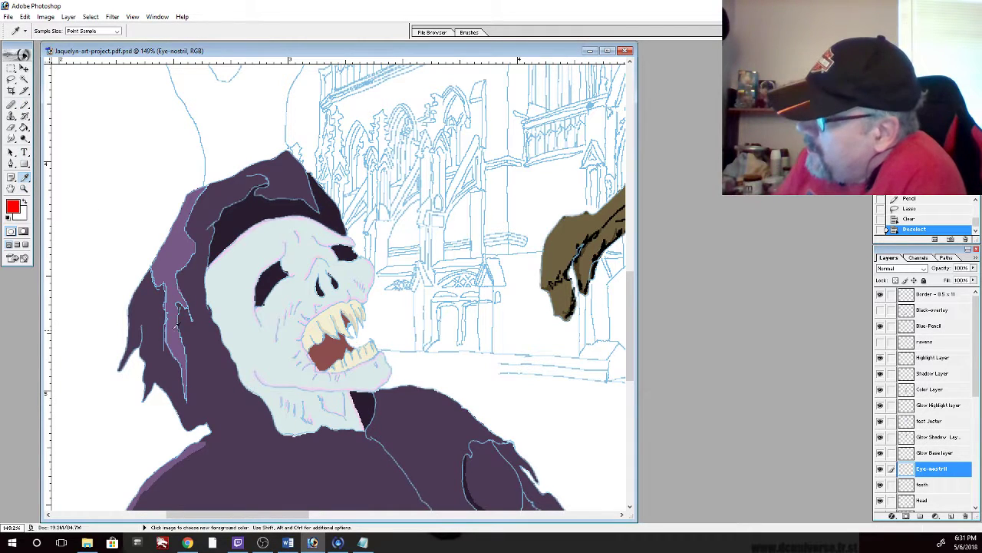
pyautogui.click(177, 324)
pyautogui.click(24, 105)
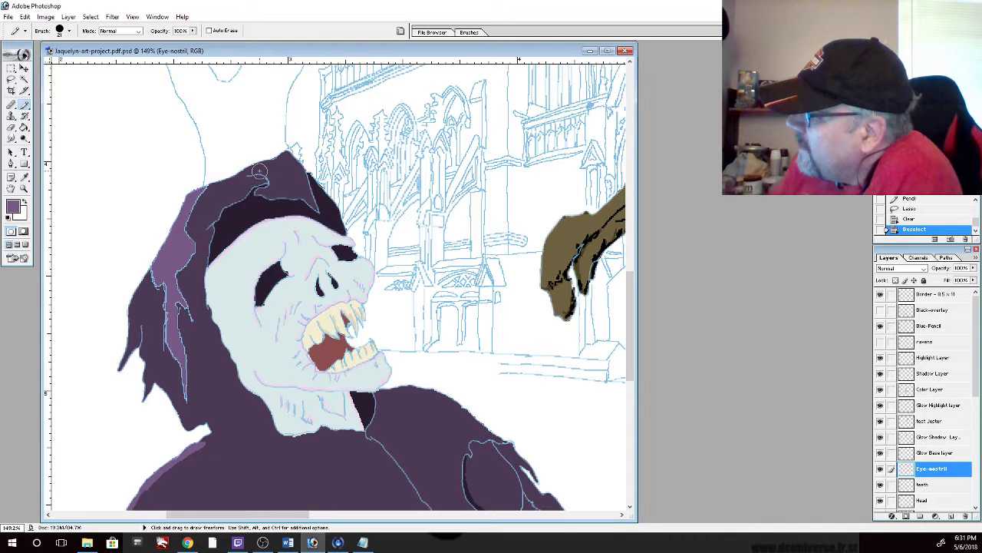
pyautogui.moveTo(264, 176)
pyautogui.mouseDown()
pyautogui.moveTo(262, 193)
pyautogui.moveTo(309, 201)
pyautogui.moveTo(278, 157)
pyautogui.moveTo(286, 153)
pyautogui.moveTo(261, 164)
pyautogui.mouseUp()
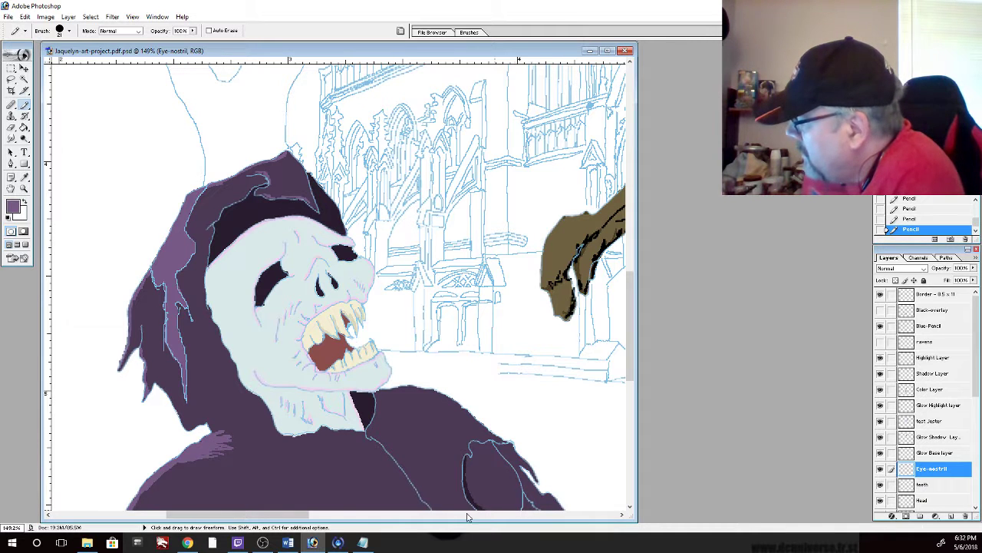
# Pencil a rounded light purple highlight patch on the cloak's upper sleeve, tapering into the fold below the back shoulder
pyautogui.moveTo(288, 518); pyautogui.dragTo(269, 518)
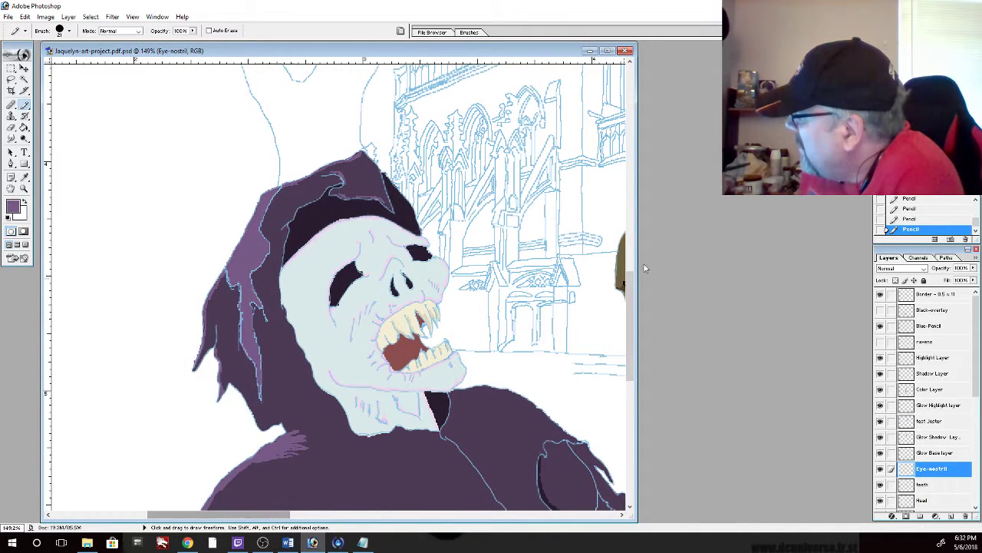
pyautogui.moveTo(631, 285); pyautogui.dragTo(632, 344)
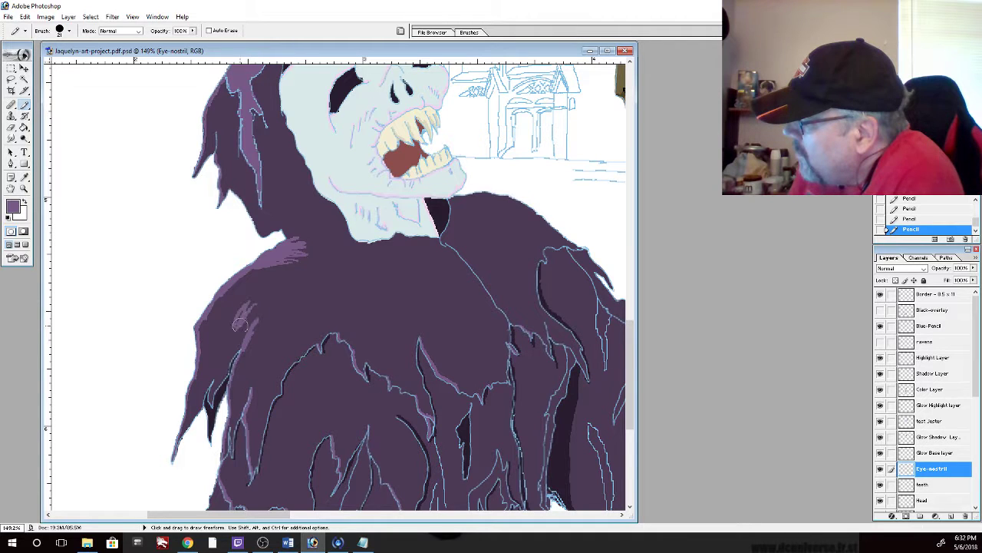
pyautogui.moveTo(240, 323)
pyautogui.mouseDown()
pyautogui.moveTo(254, 321)
pyautogui.moveTo(253, 307)
pyautogui.moveTo(260, 321)
pyautogui.moveTo(238, 313)
pyautogui.moveTo(247, 305)
pyautogui.mouseUp()
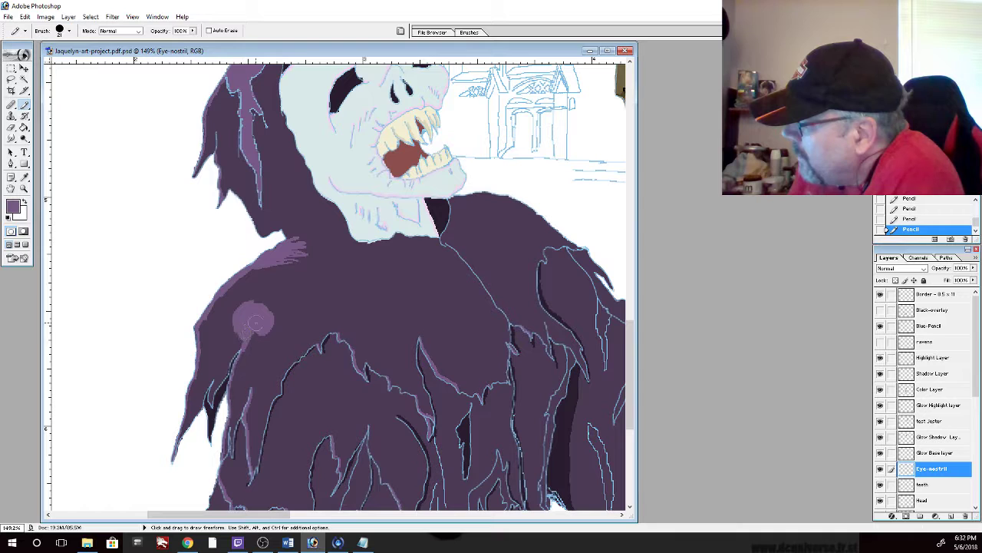
pyautogui.moveTo(275, 314)
pyautogui.mouseDown()
pyautogui.moveTo(236, 374)
pyautogui.moveTo(244, 355)
pyautogui.mouseUp()
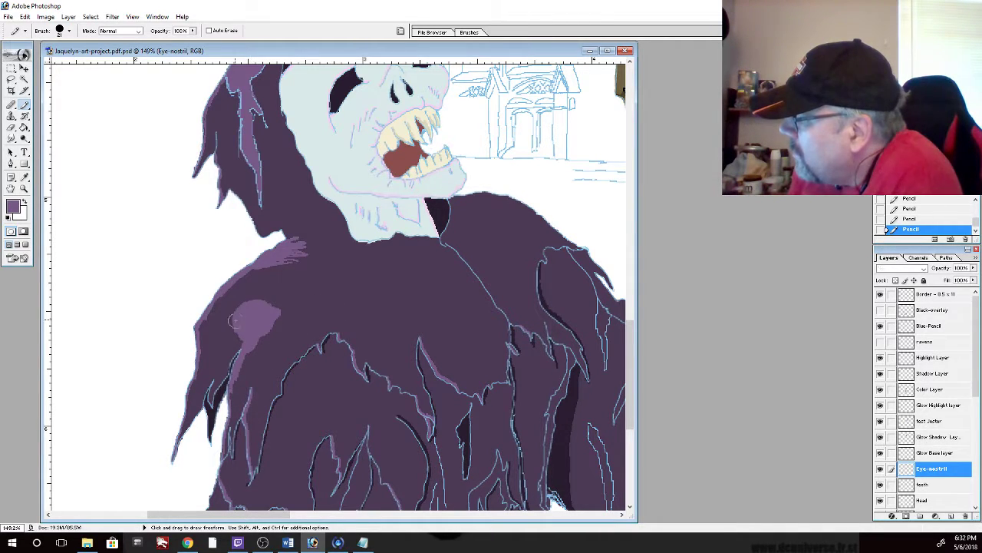
pyautogui.moveTo(237, 310); pyautogui.dragTo(255, 303)
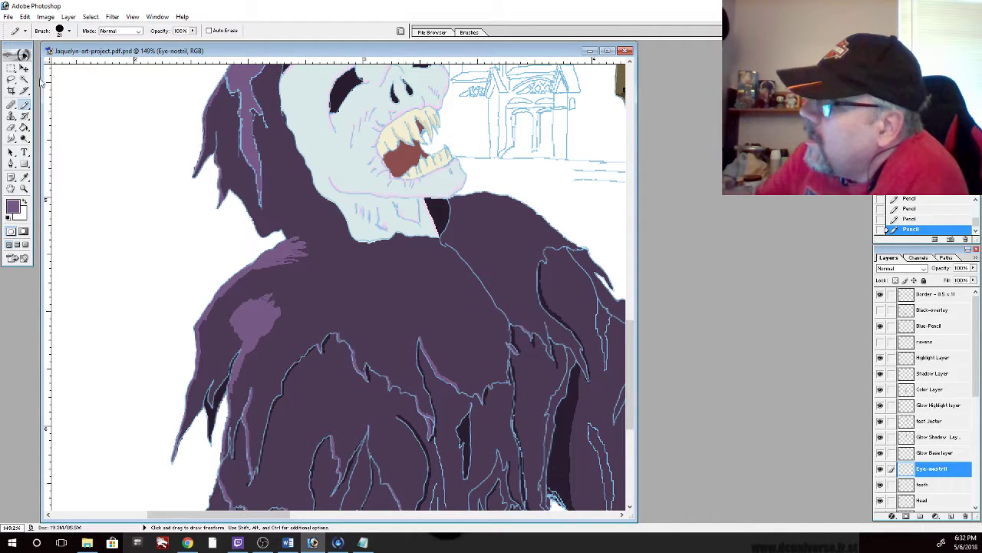
# Erase the ragged edges of the shoulder and sleeve highlights to give them smooth, narrower shapes
pyautogui.click(12, 127)
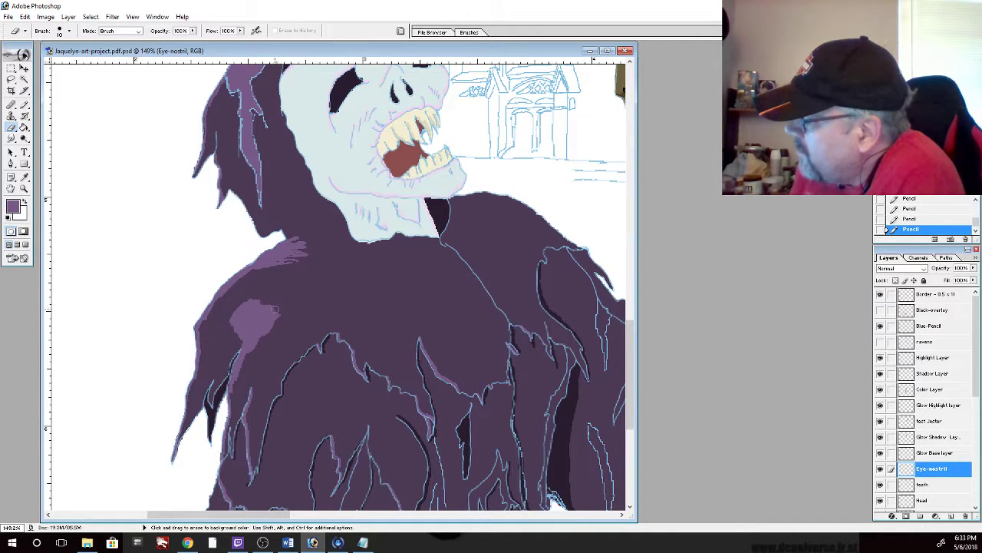
pyautogui.moveTo(235, 310)
pyautogui.mouseDown()
pyautogui.moveTo(231, 318)
pyautogui.moveTo(244, 315)
pyautogui.mouseUp()
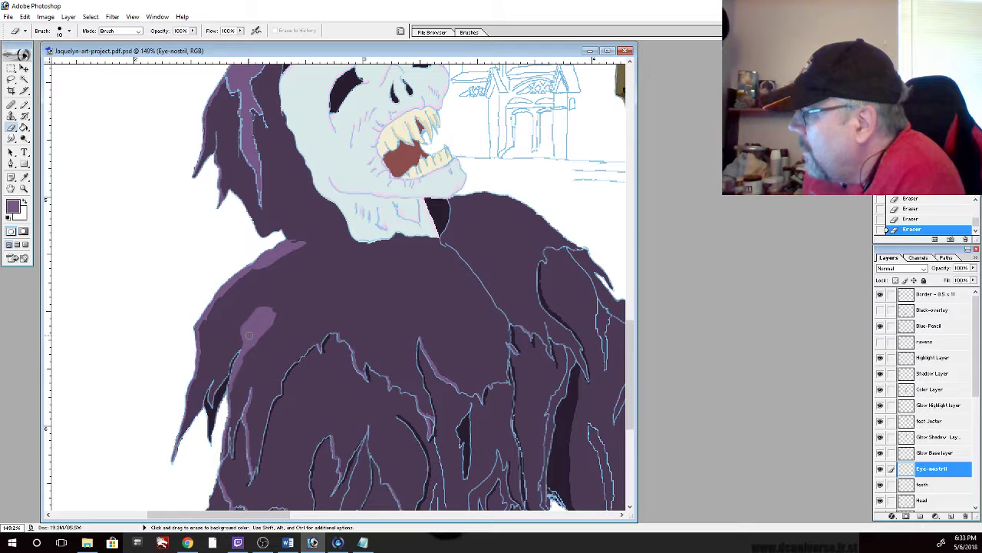
pyautogui.click(24, 106)
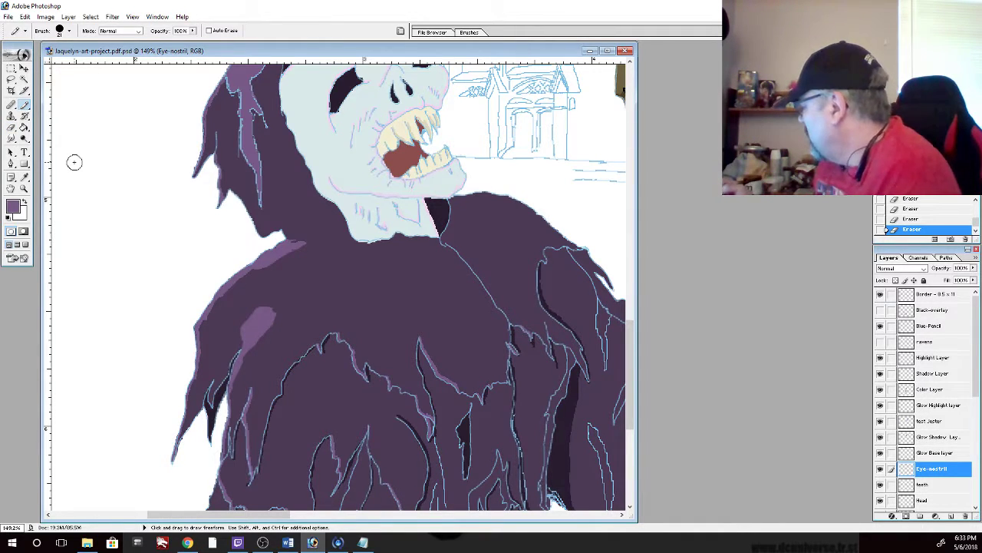
# Toggle the Eye-nostril layer's visibility to examine which details and cloak highlights are on it
pyautogui.click(880, 470)
pyautogui.click(880, 470)
pyautogui.click(880, 469)
pyautogui.click(880, 469)
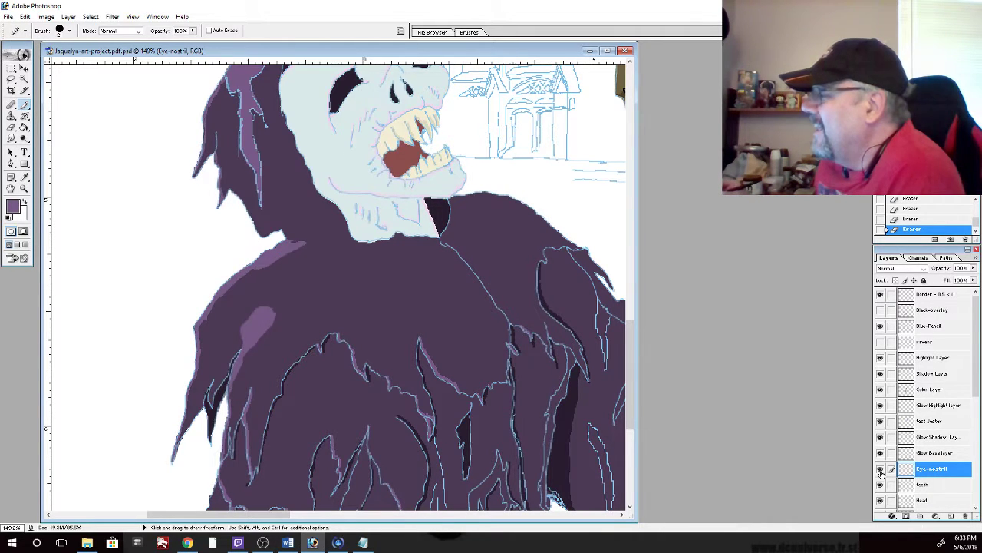
pyautogui.click(880, 470)
pyautogui.click(880, 470)
pyautogui.click(880, 469)
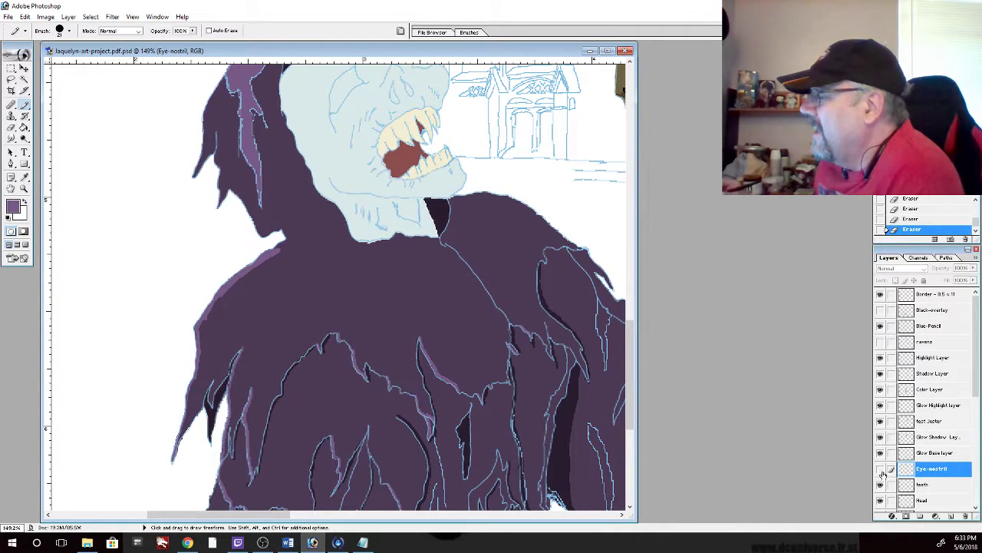
pyautogui.click(880, 469)
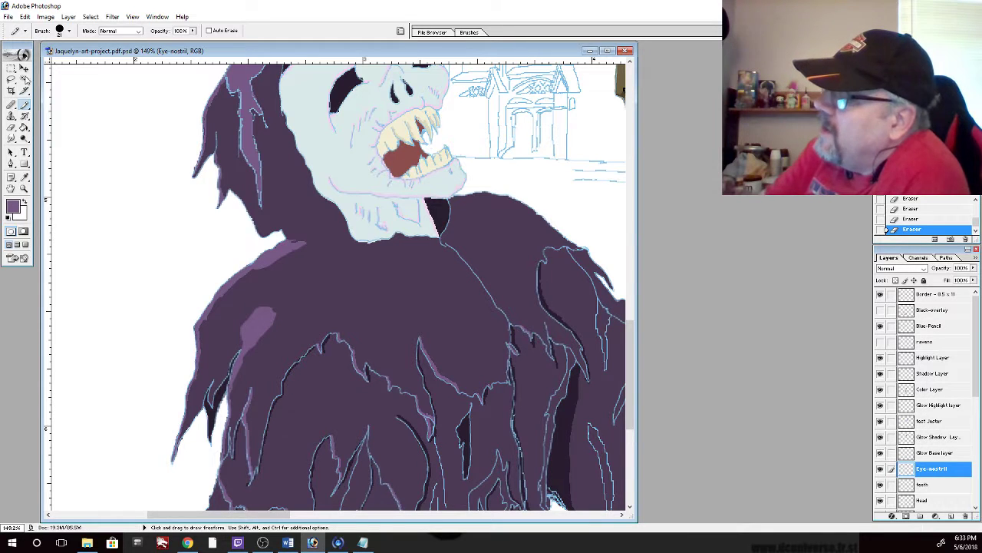
# Lasso around the back shoulder and sleeve and cut the new purple highlights from the Eye-nostril layer
pyautogui.click(11, 79)
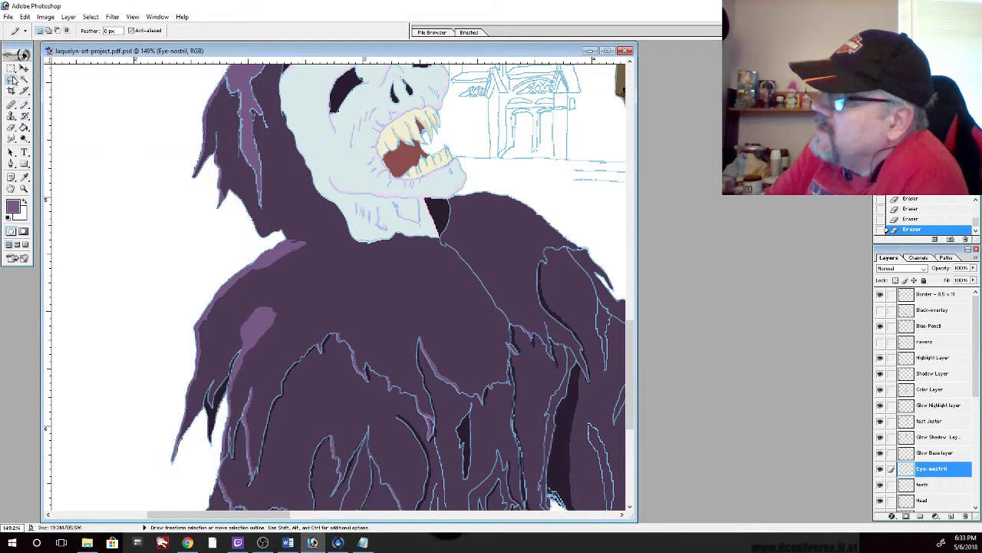
pyautogui.moveTo(326, 204)
pyautogui.mouseDown()
pyautogui.moveTo(186, 247)
pyautogui.moveTo(230, 468)
pyautogui.moveTo(274, 183)
pyautogui.moveTo(190, 220)
pyautogui.mouseUp()
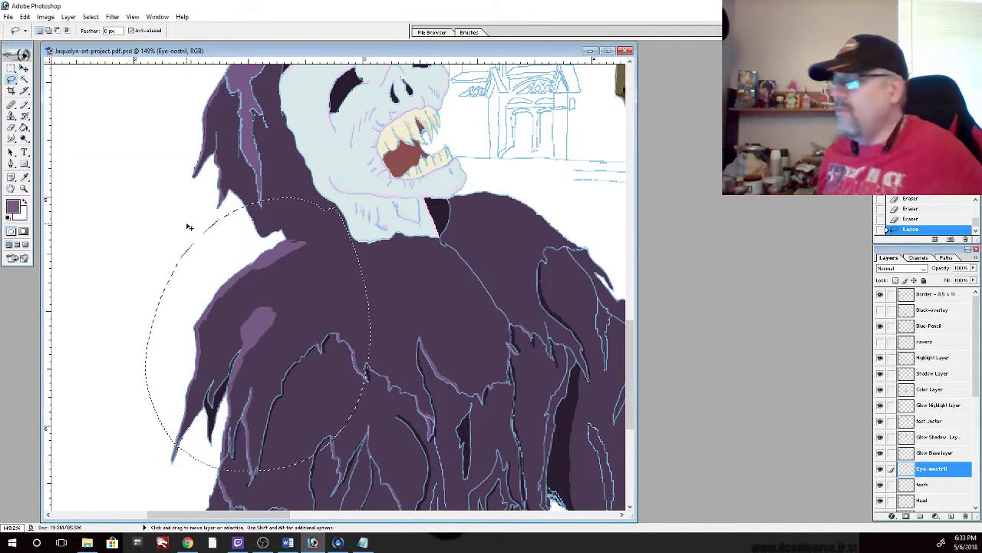
pyautogui.hotkey('ctrl', 'x')
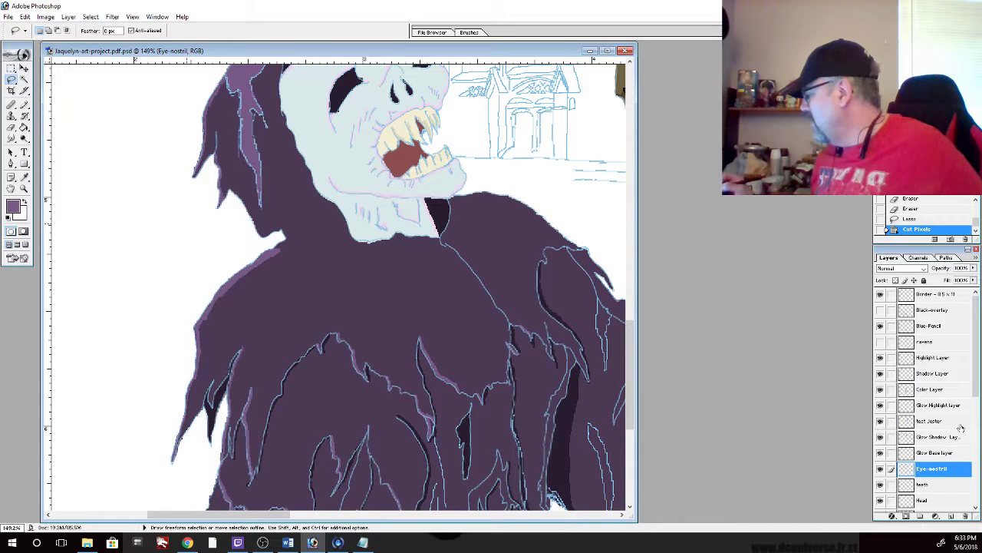
# Make the Cloak-2 layer active and toggle its visibility to check what it contains
pyautogui.moveTo(976, 395); pyautogui.dragTo(979, 462)
pyautogui.click(929, 381)
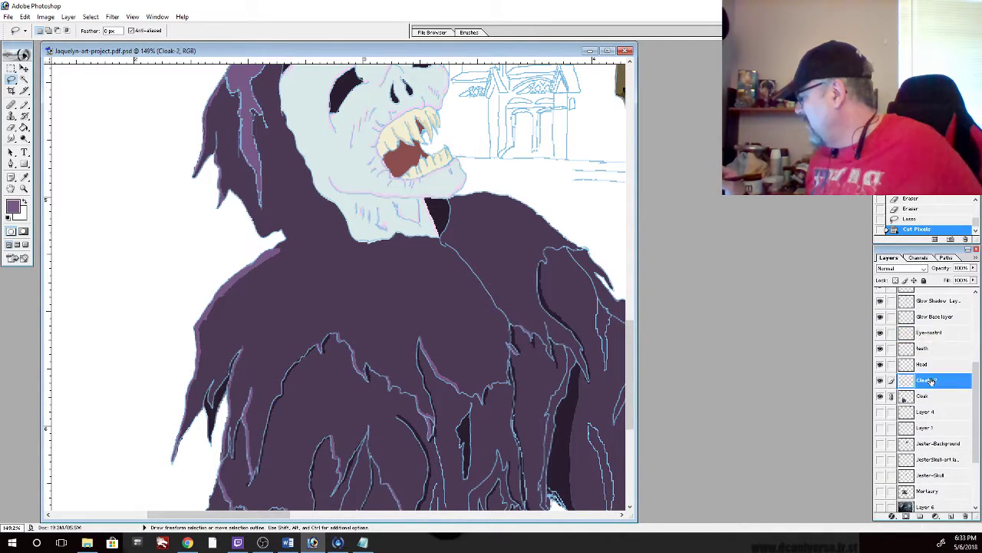
pyautogui.click(881, 381)
pyautogui.click(881, 381)
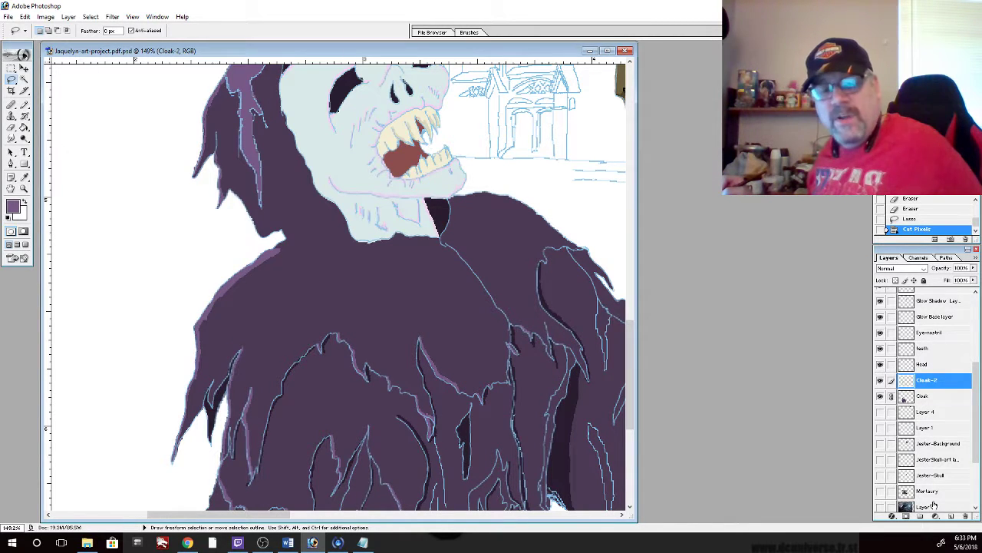
# Paste the cut purple highlights as a new layer and merge it with the linked Cloak-2 layer
pyautogui.hotkey('ctrl', 'v')
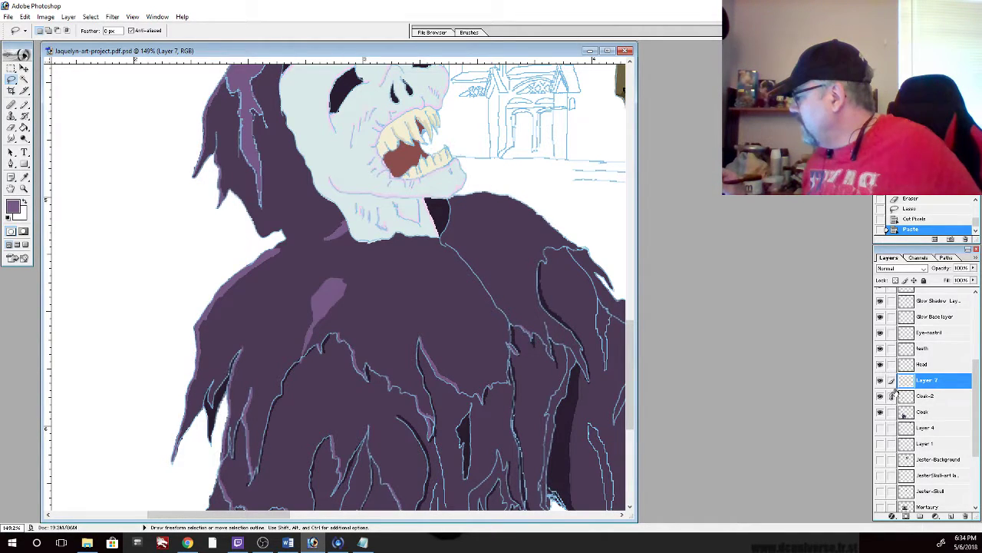
pyautogui.click(937, 397)
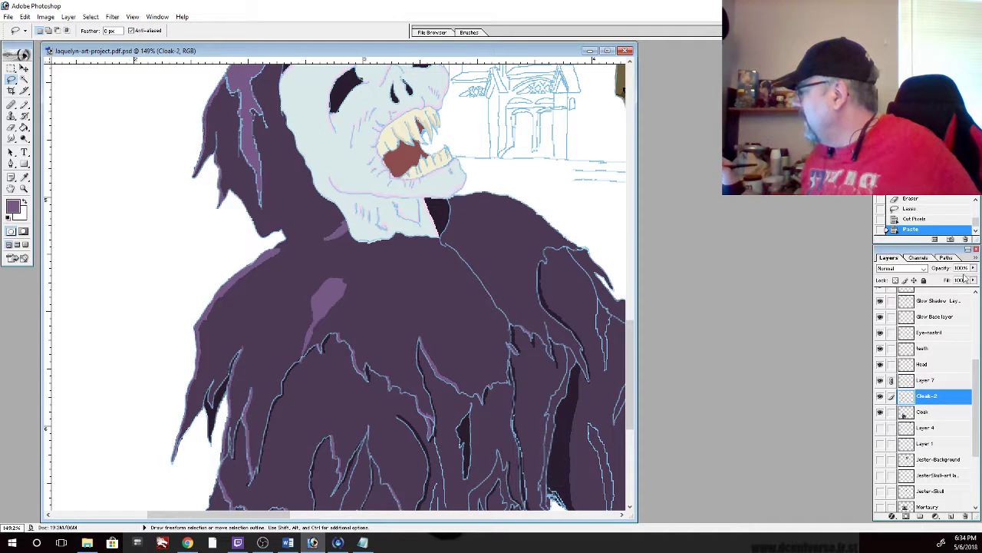
pyautogui.click(976, 257)
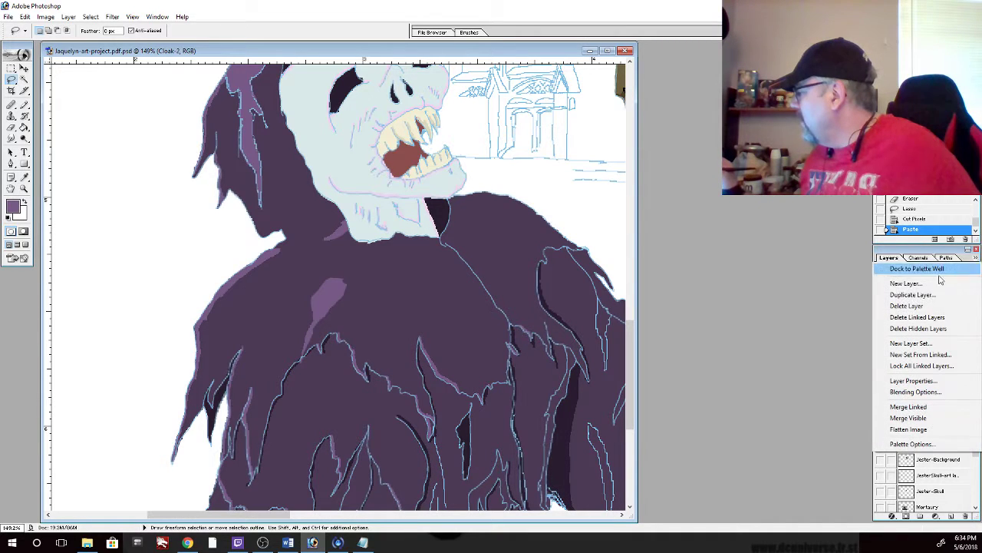
pyautogui.click(923, 410)
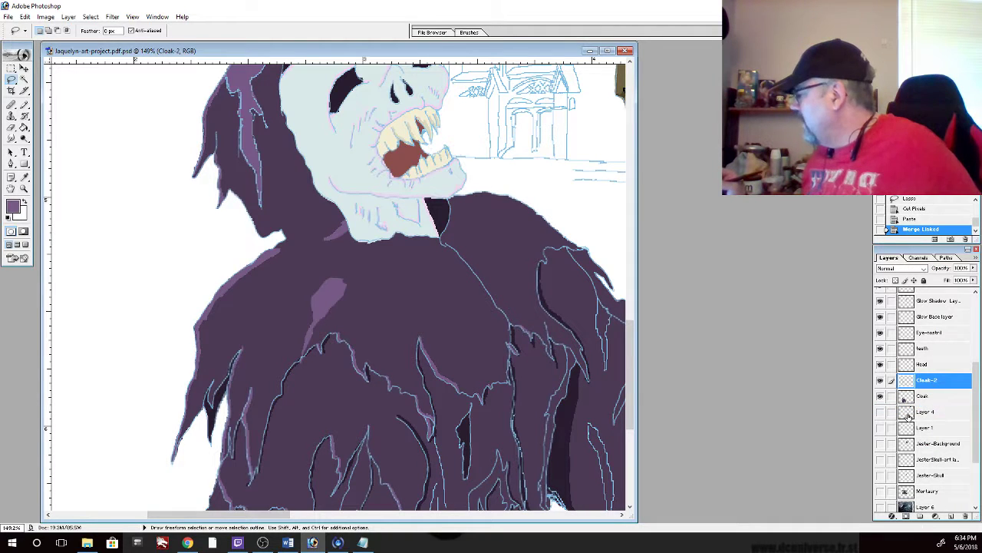
# Toggle the Cloak-2 layer's visibility to check that the merged highlights and shadows are on it
pyautogui.click(880, 382)
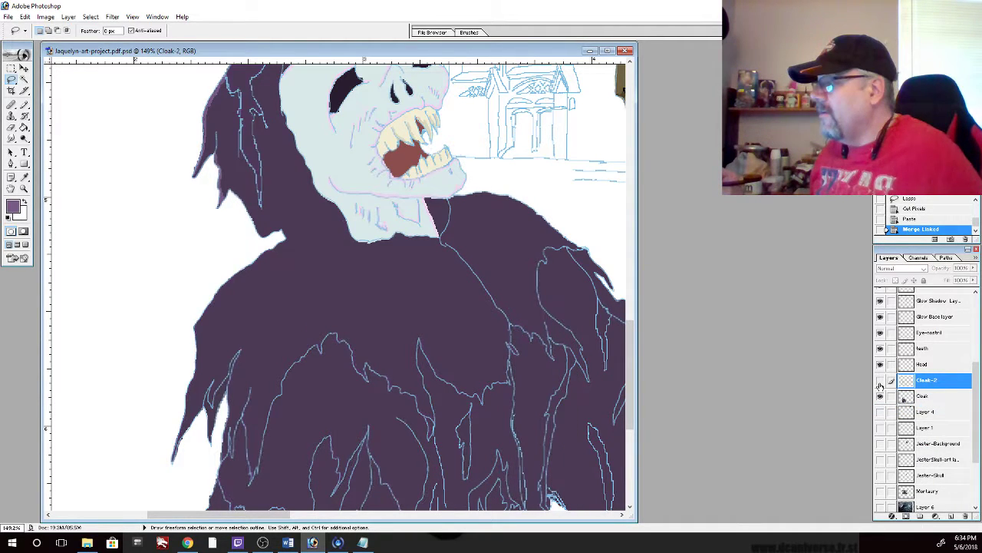
pyautogui.click(880, 382)
pyautogui.click(881, 381)
pyautogui.click(881, 381)
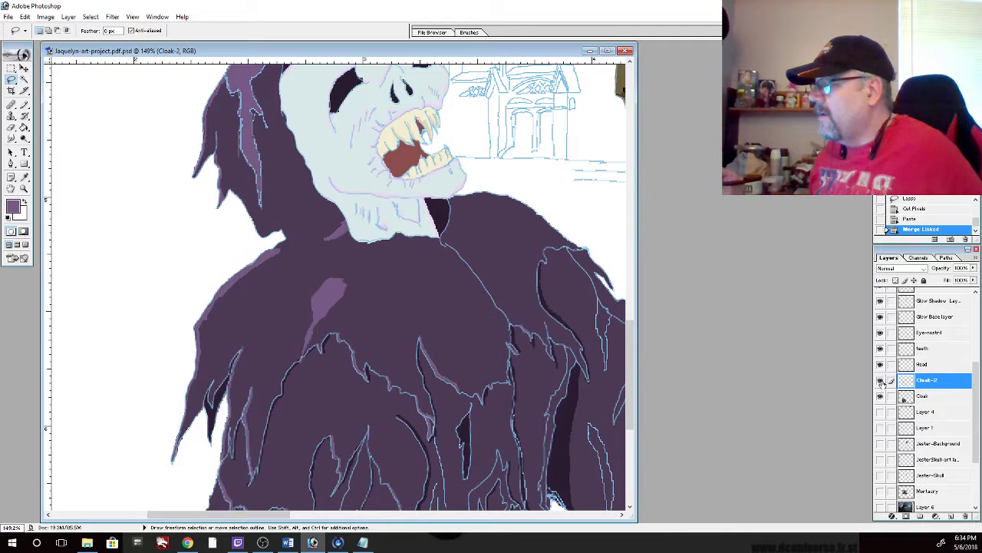
pyautogui.click(881, 382)
pyautogui.click(880, 382)
pyautogui.click(880, 382)
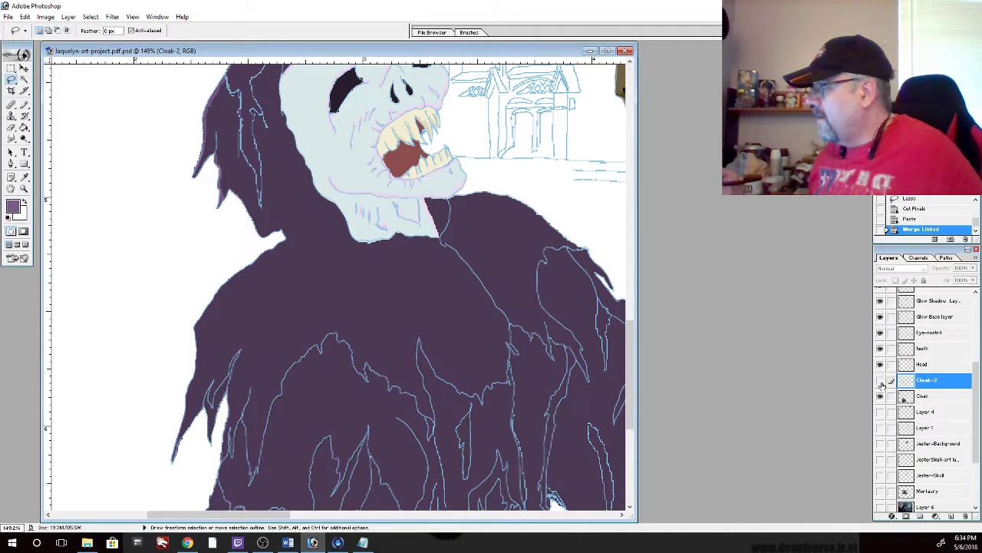
pyautogui.click(880, 381)
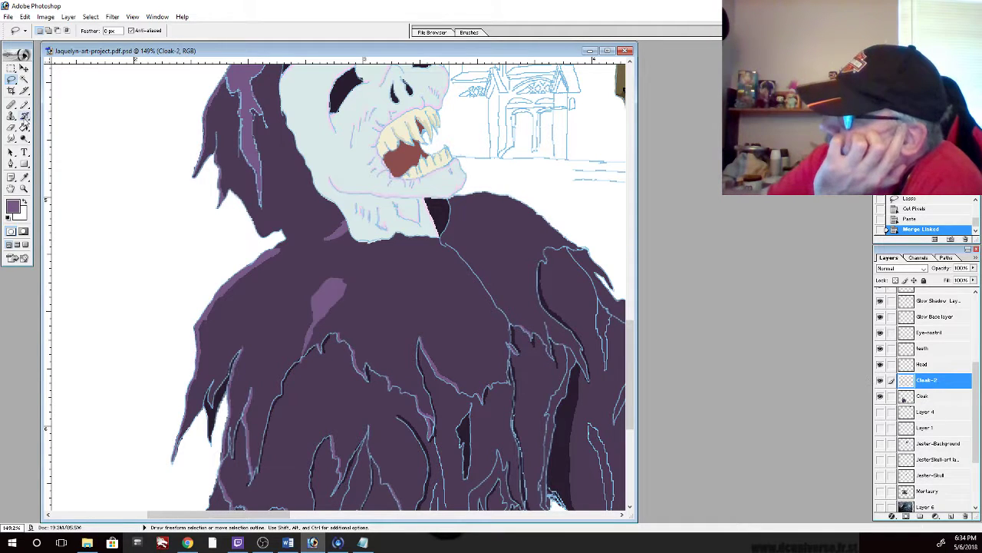
# Draw a light purple Pencil highlight along the top edge of the shoulder beside the reaper's neck
pyautogui.click(24, 105)
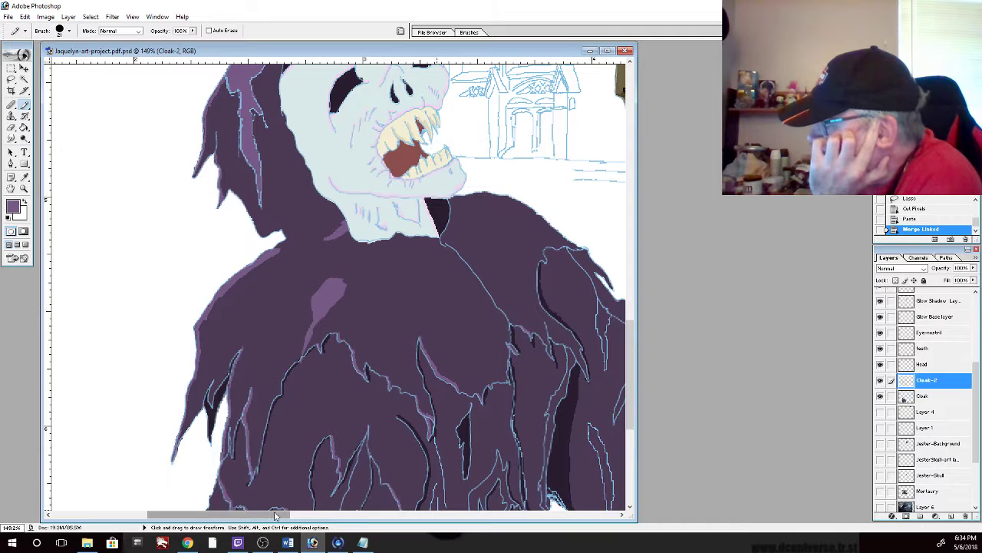
pyautogui.moveTo(273, 520); pyautogui.dragTo(302, 520)
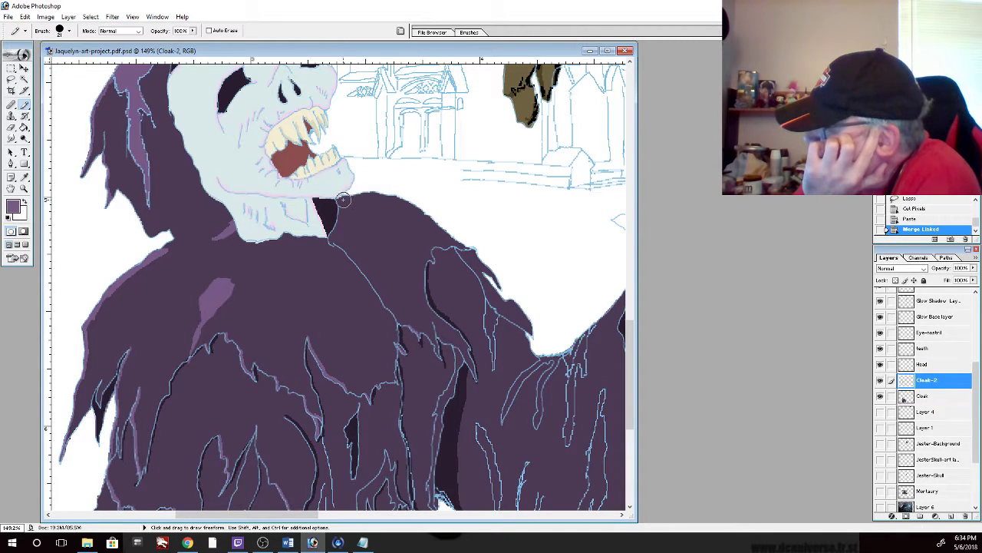
pyautogui.moveTo(347, 198); pyautogui.dragTo(341, 198)
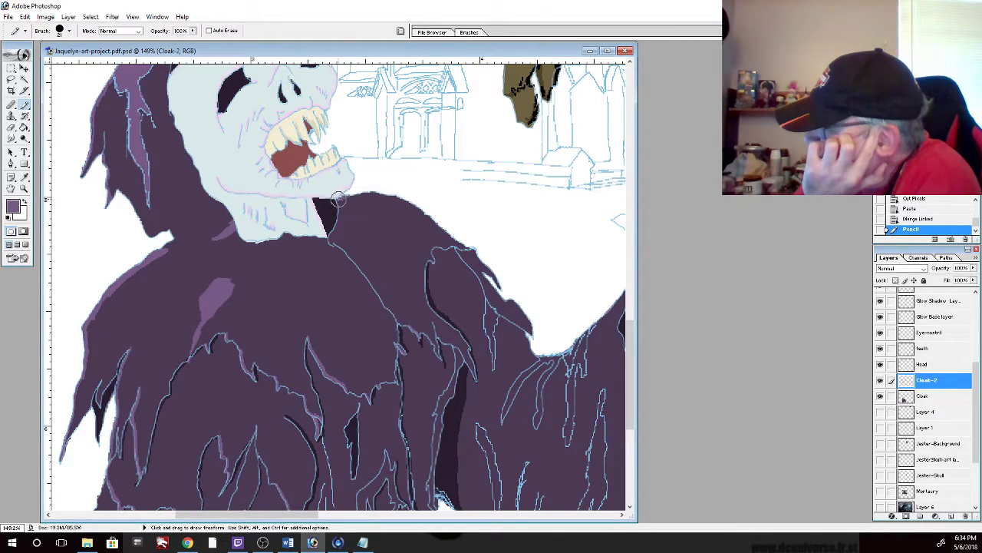
pyautogui.moveTo(337, 198)
pyautogui.mouseDown()
pyautogui.moveTo(397, 204)
pyautogui.moveTo(366, 197)
pyautogui.mouseUp()
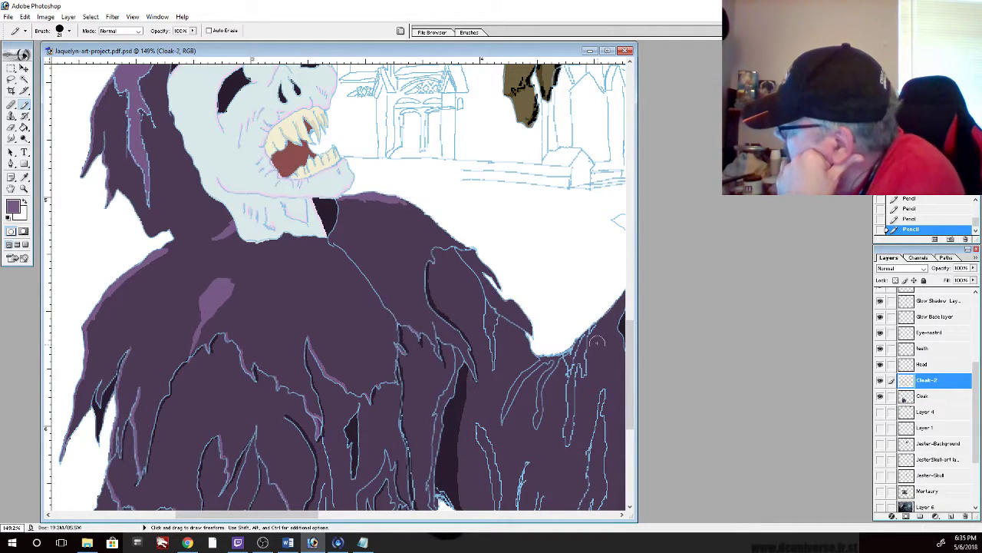
# Draw light purple Pencil highlights in the upper sleeve folds and along the sleeve edge rising to the staff hand
pyautogui.scroll(1, 634, 388)
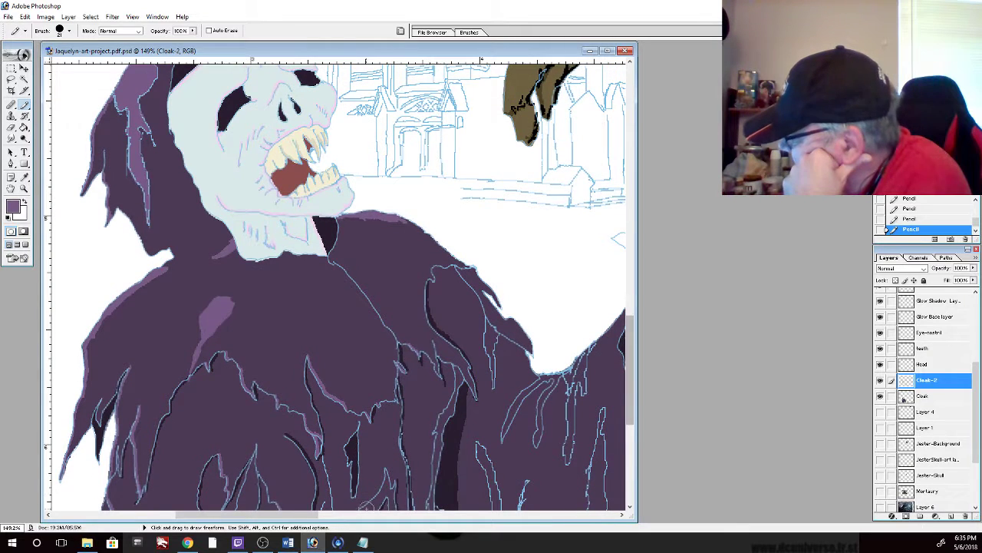
pyautogui.moveTo(280, 519); pyautogui.dragTo(342, 520)
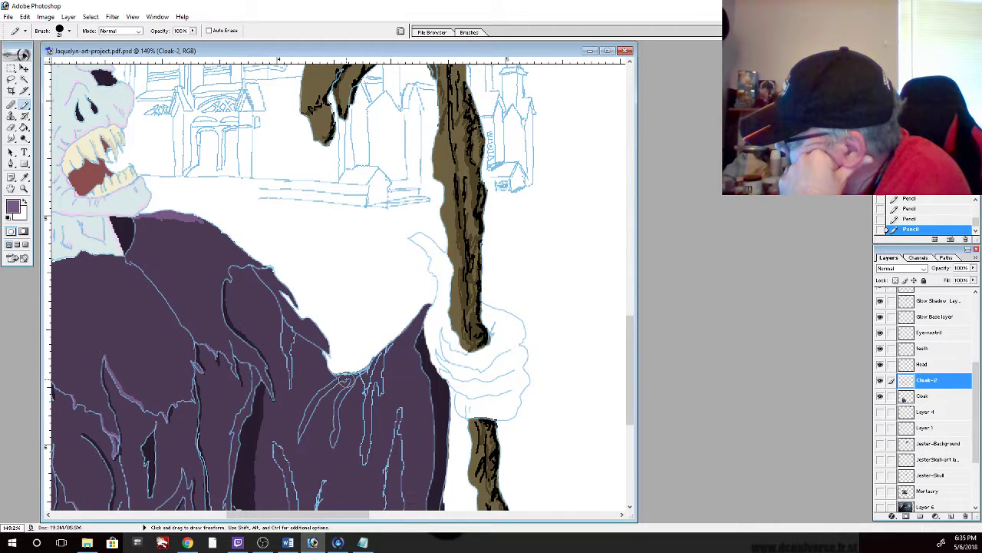
pyautogui.moveTo(337, 376)
pyautogui.mouseDown()
pyautogui.moveTo(357, 370)
pyautogui.moveTo(313, 401)
pyautogui.moveTo(300, 432)
pyautogui.mouseUp()
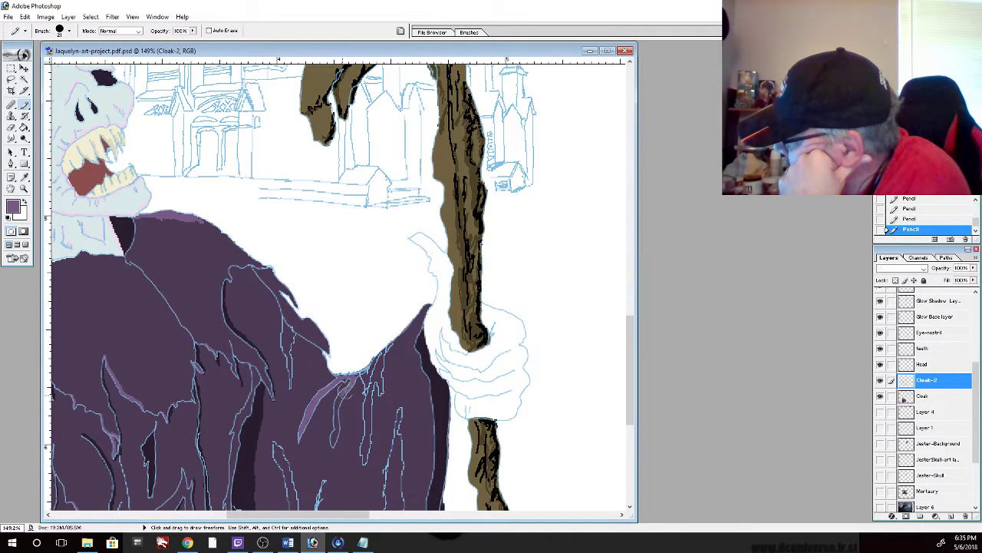
pyautogui.moveTo(343, 389); pyautogui.dragTo(334, 408)
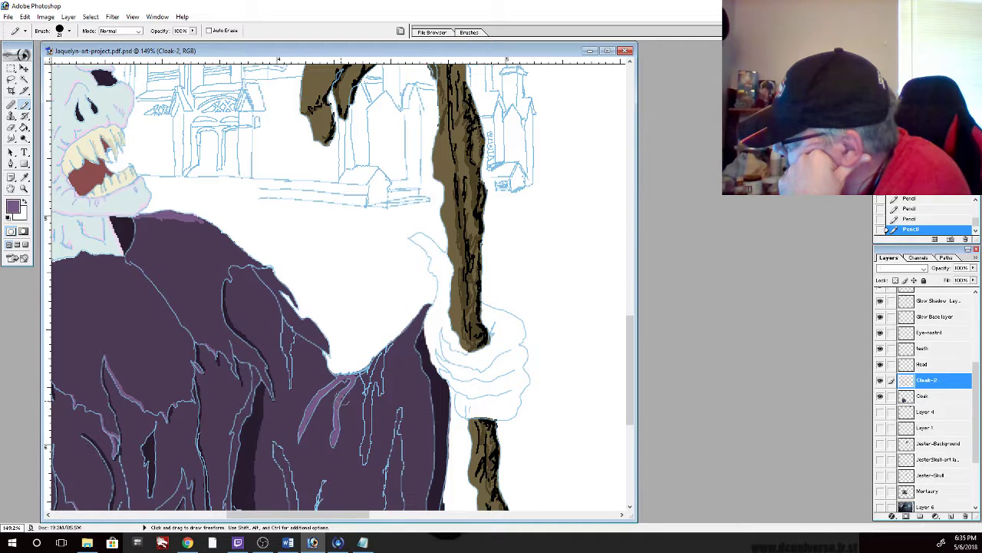
pyautogui.moveTo(343, 389); pyautogui.dragTo(376, 365)
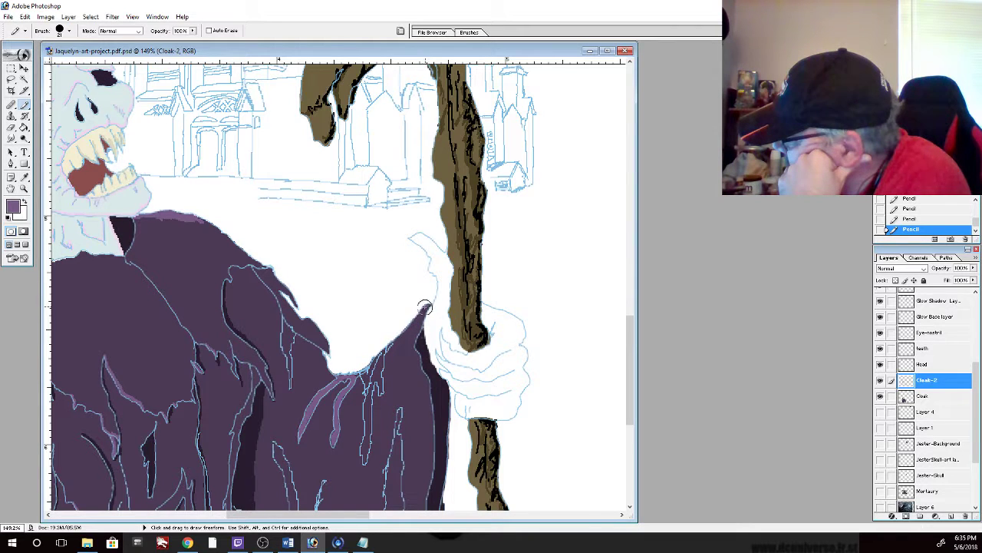
pyautogui.moveTo(423, 310)
pyautogui.mouseDown()
pyautogui.moveTo(368, 375)
pyautogui.moveTo(357, 371)
pyautogui.moveTo(377, 377)
pyautogui.moveTo(365, 455)
pyautogui.mouseUp()
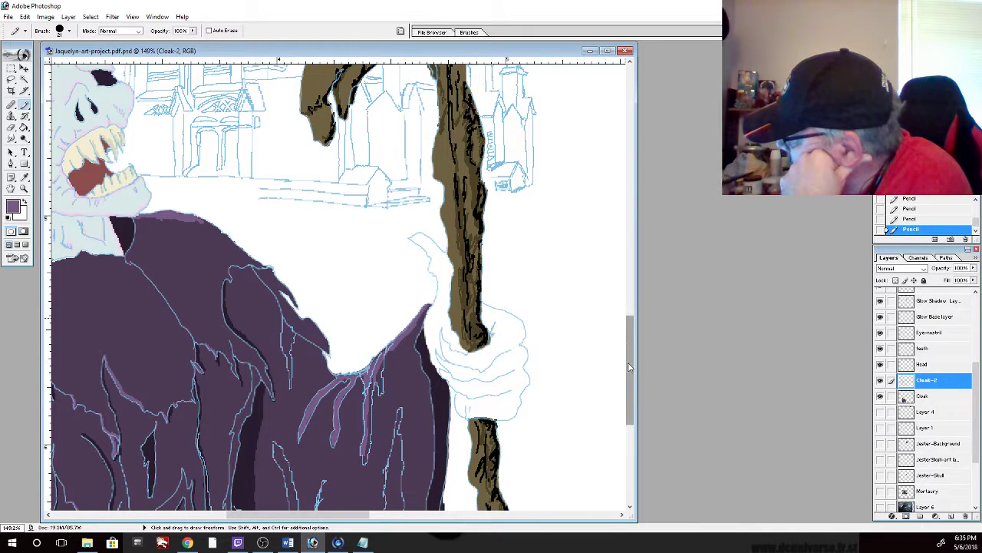
# Add light purple highlights to the long fold and the short central fold lower on the staff-arm sleeve
pyautogui.moveTo(629, 367); pyautogui.dragTo(626, 402)
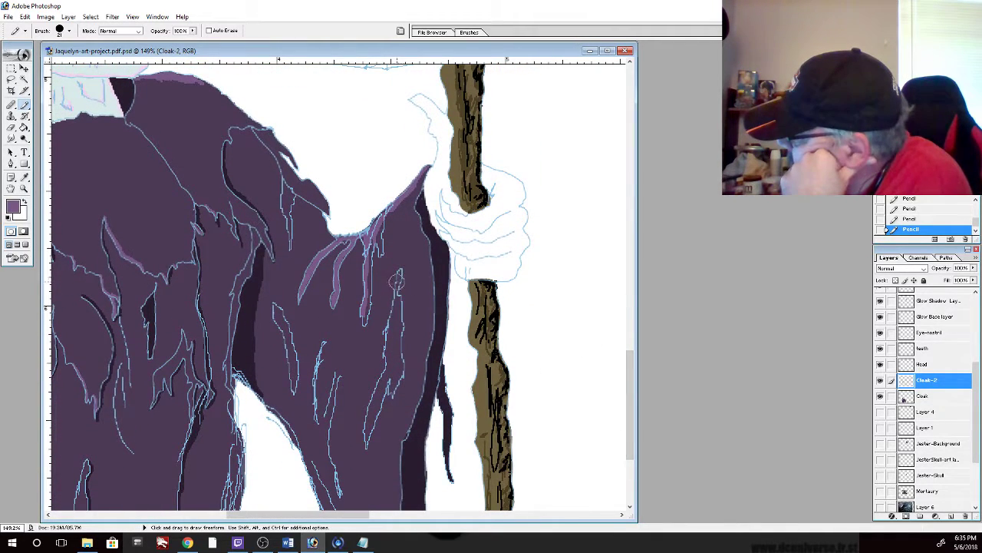
pyautogui.moveTo(398, 272); pyautogui.dragTo(369, 447)
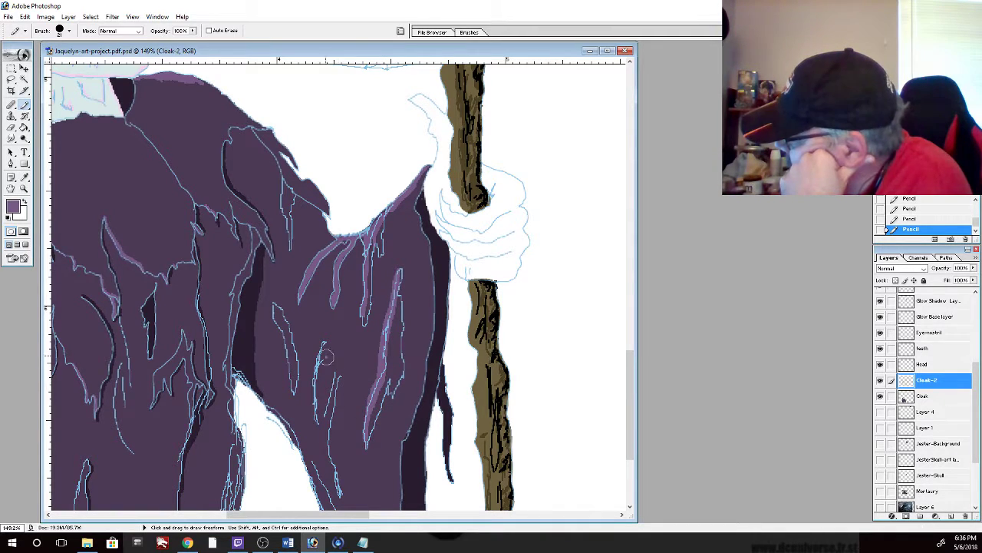
pyautogui.moveTo(322, 343); pyautogui.dragTo(313, 416)
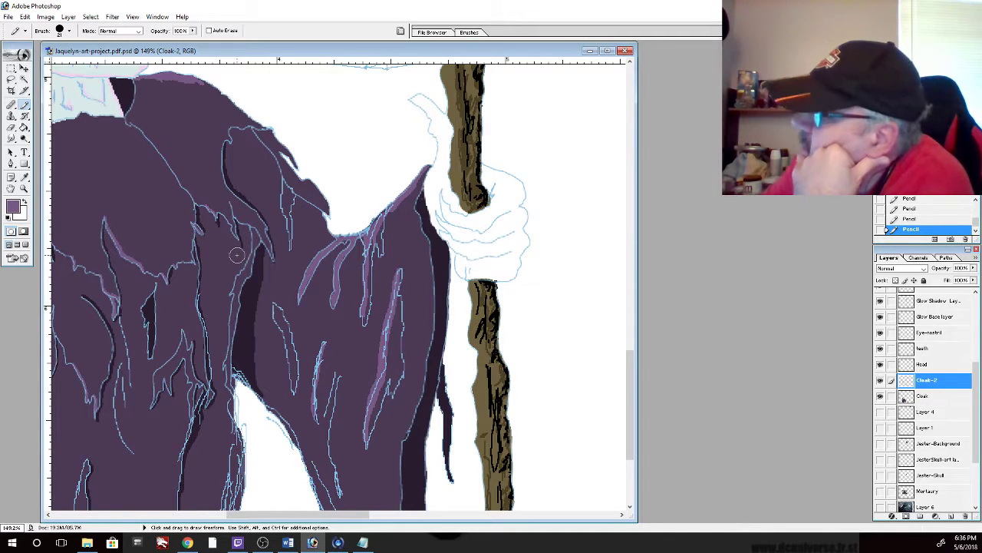
# Sample the dark purple at the neck opening and pencil shadows along the short folds in the lower sleeve
pyautogui.click(25, 176)
pyautogui.click(121, 95)
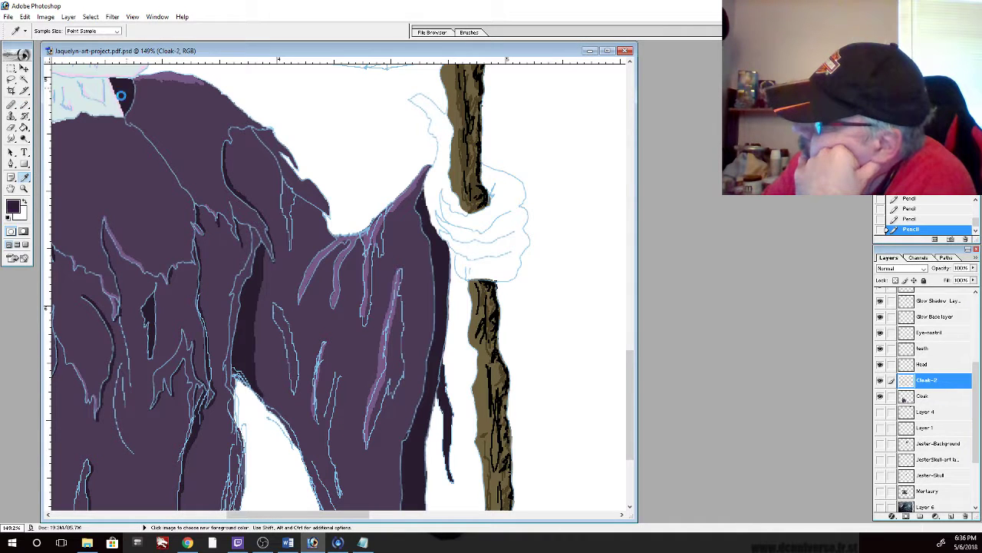
pyautogui.click(25, 106)
pyautogui.moveTo(322, 339); pyautogui.dragTo(314, 412)
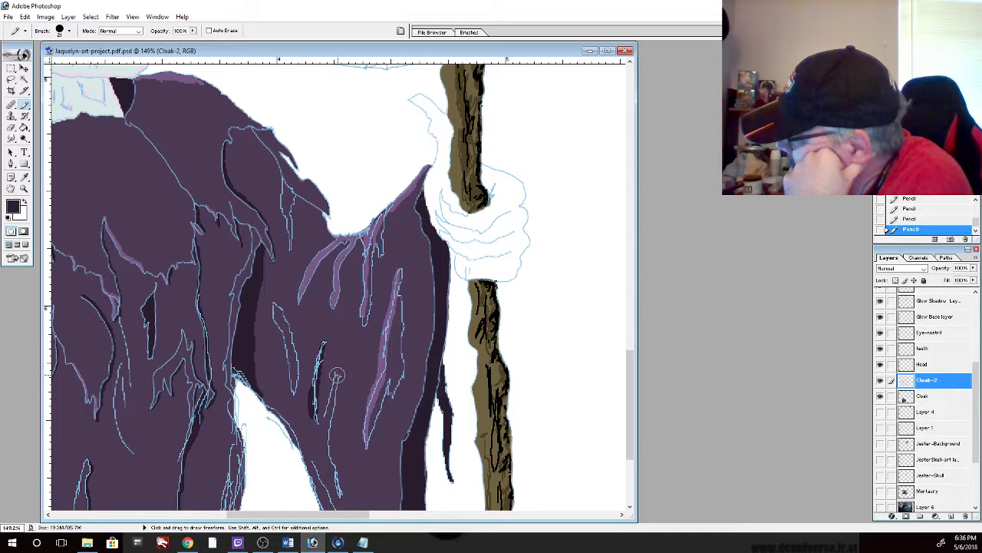
pyautogui.moveTo(337, 375)
pyautogui.mouseDown()
pyautogui.moveTo(329, 404)
pyautogui.moveTo(344, 383)
pyautogui.moveTo(334, 408)
pyautogui.moveTo(342, 419)
pyautogui.moveTo(337, 407)
pyautogui.moveTo(325, 442)
pyautogui.mouseUp()
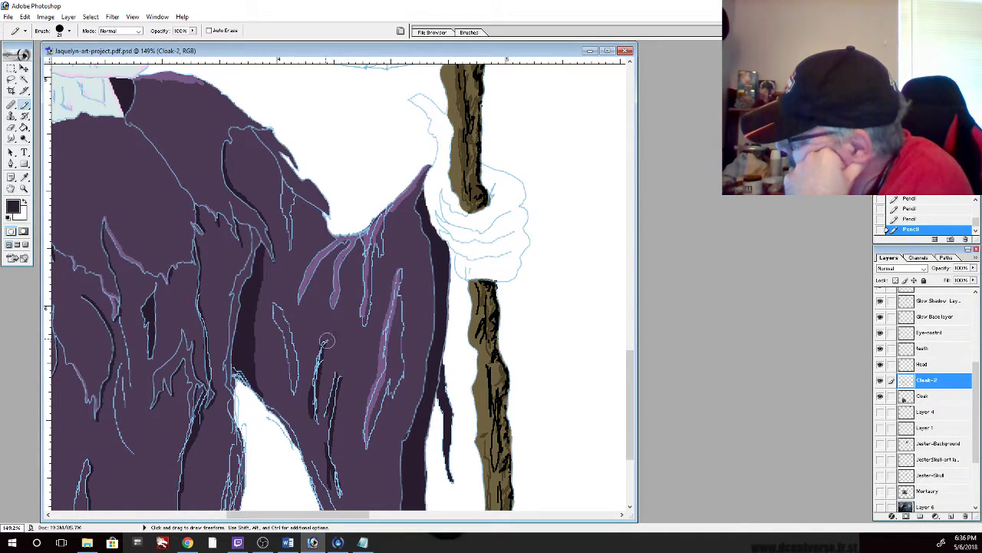
pyautogui.moveTo(274, 307); pyautogui.dragTo(300, 366)
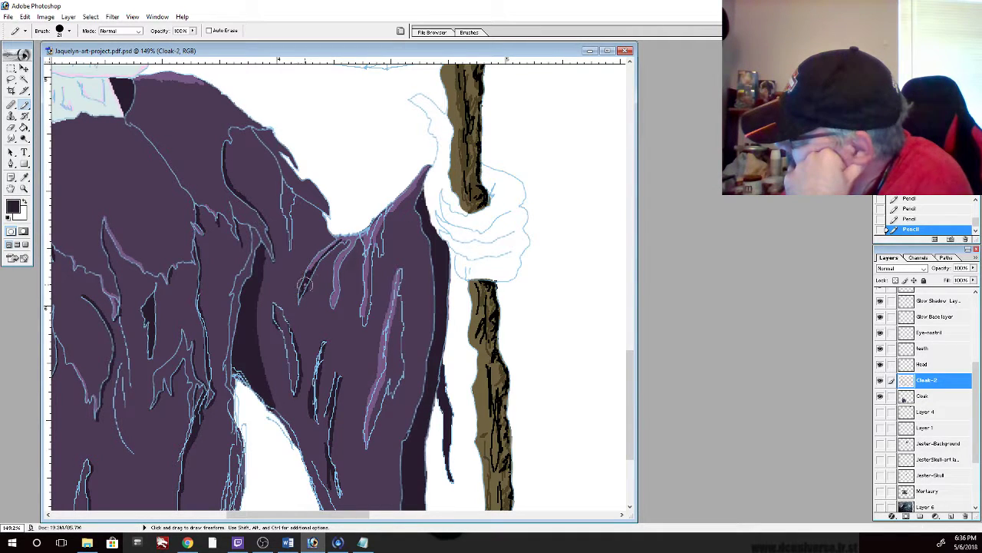
# Pencil dark purple shadows over the upper sleeve folds, under the sleeve edge and beside the long fold
pyautogui.moveTo(302, 293); pyautogui.dragTo(338, 239)
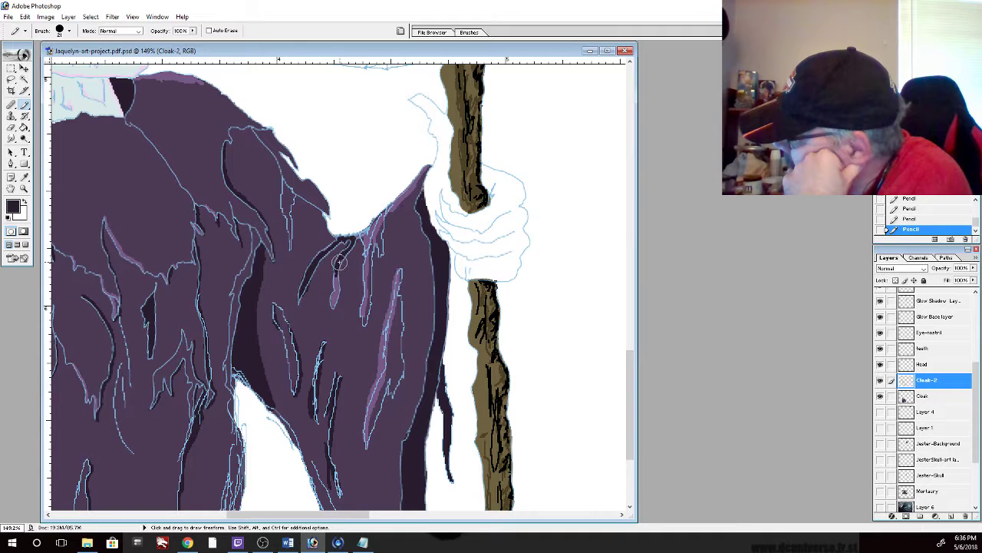
pyautogui.moveTo(337, 284)
pyautogui.mouseDown()
pyautogui.moveTo(335, 302)
pyautogui.moveTo(343, 274)
pyautogui.mouseUp()
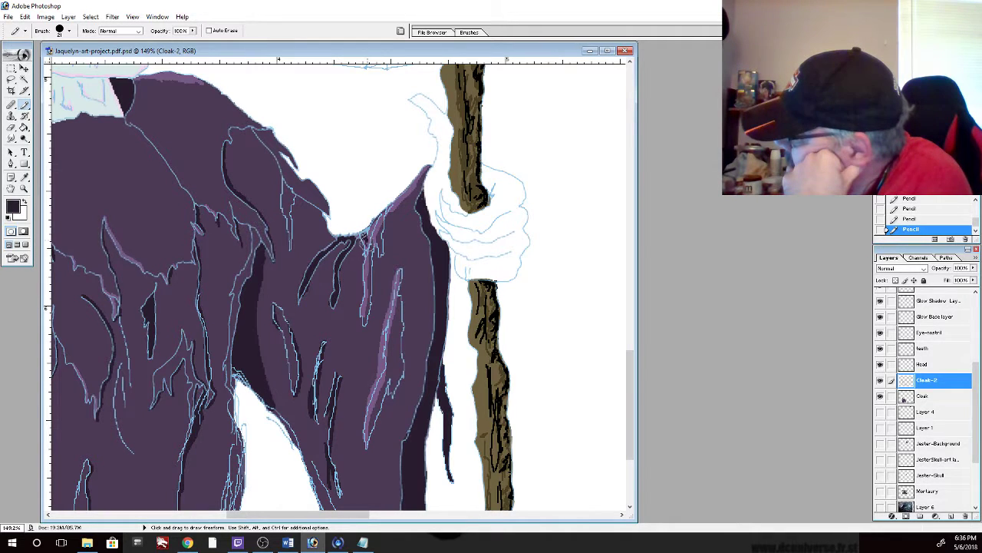
pyautogui.moveTo(366, 245); pyautogui.dragTo(363, 311)
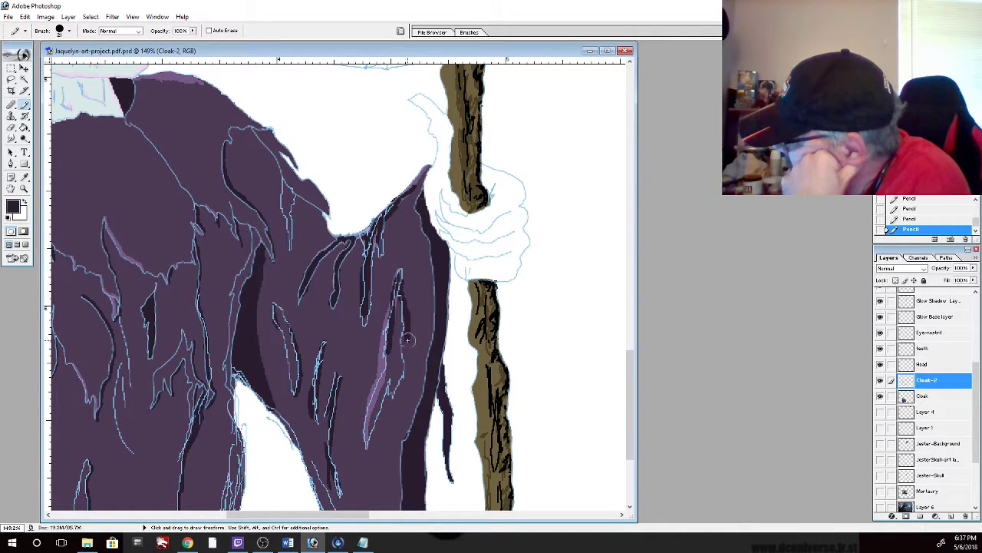
pyautogui.moveTo(409, 340)
pyautogui.mouseDown()
pyautogui.moveTo(404, 385)
pyautogui.moveTo(386, 399)
pyautogui.moveTo(368, 446)
pyautogui.moveTo(387, 389)
pyautogui.moveTo(388, 413)
pyautogui.moveTo(390, 396)
pyautogui.moveTo(365, 438)
pyautogui.moveTo(401, 396)
pyautogui.moveTo(407, 368)
pyautogui.moveTo(392, 247)
pyautogui.moveTo(402, 269)
pyautogui.mouseUp()
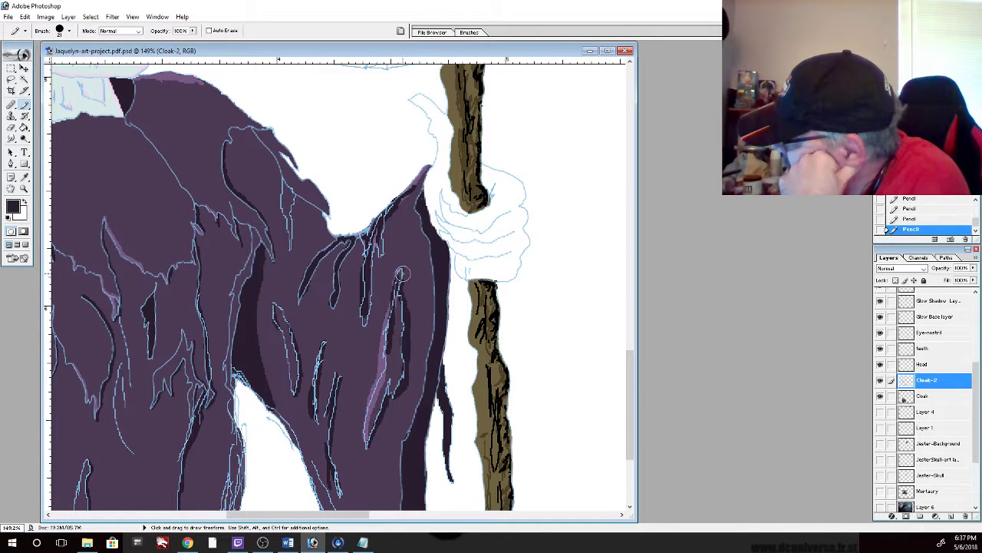
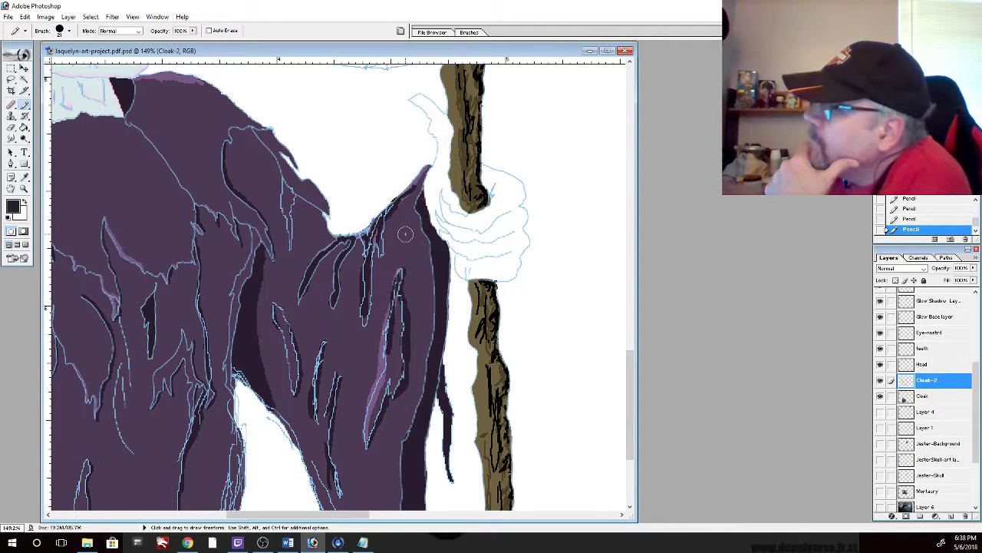
# Sample the light purple and pencil highlights on the long sleeve fold, the small neighbouring fold and the outer shoulder edge
pyautogui.click(24, 177)
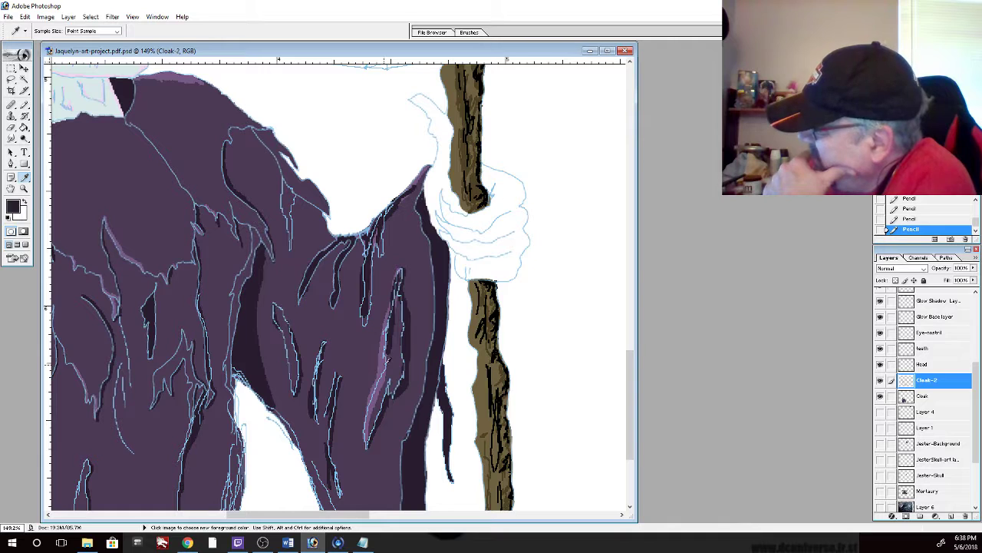
pyautogui.click(376, 328)
pyautogui.click(26, 104)
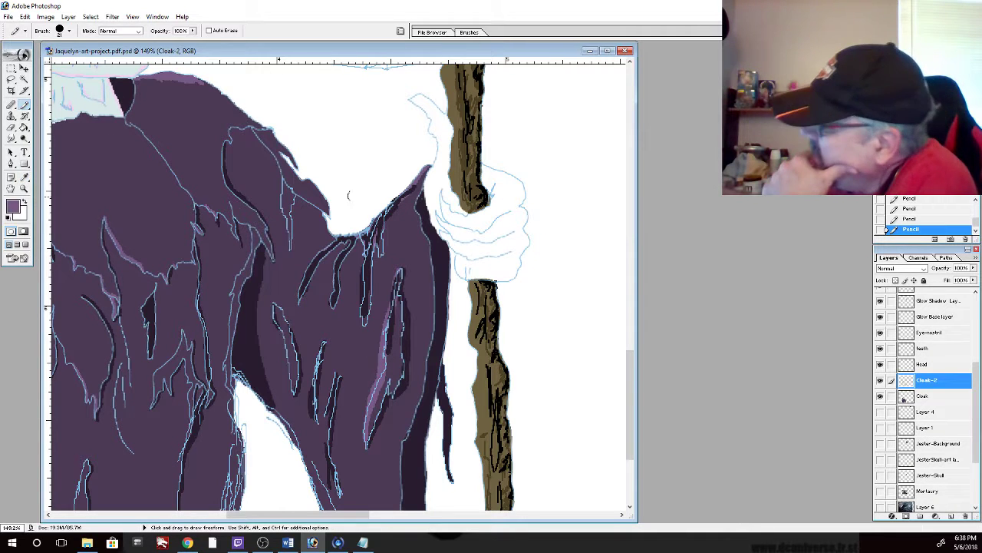
pyautogui.moveTo(393, 290); pyautogui.dragTo(392, 327)
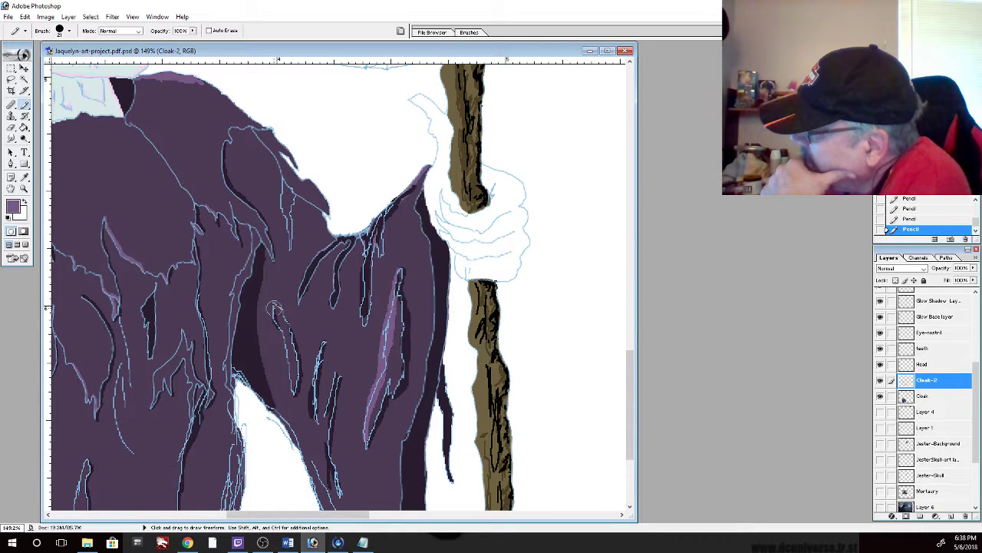
pyautogui.moveTo(277, 311); pyautogui.dragTo(280, 332)
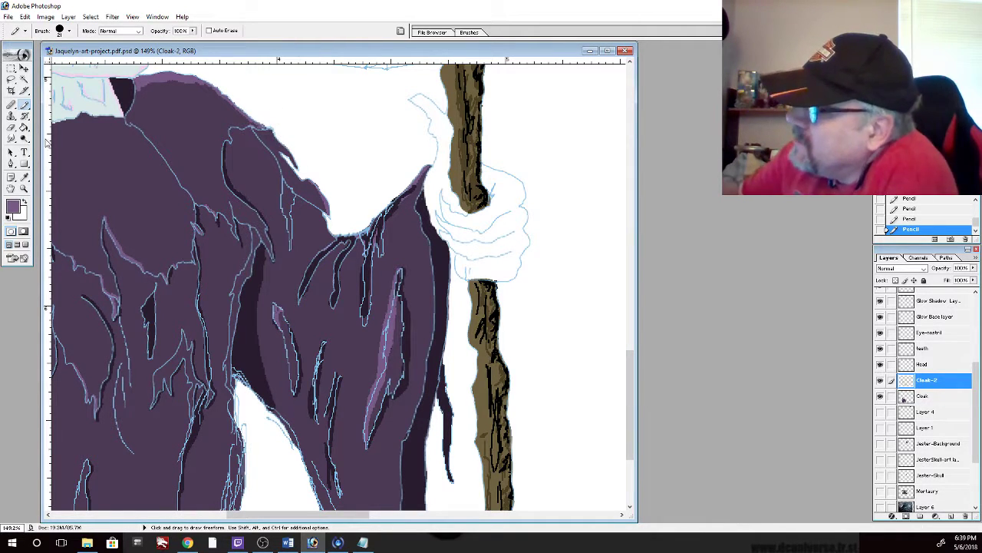
# Sample the dark purple shadow colour and pencil shadows under the shoulder's ragged edge and along the torn fold below it
pyautogui.click(23, 177)
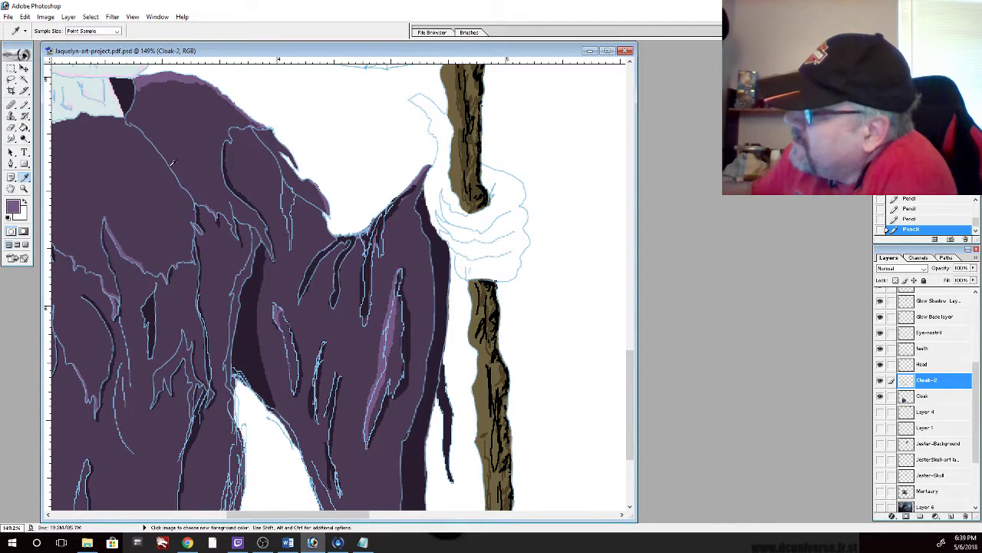
pyautogui.click(152, 302)
pyautogui.click(24, 104)
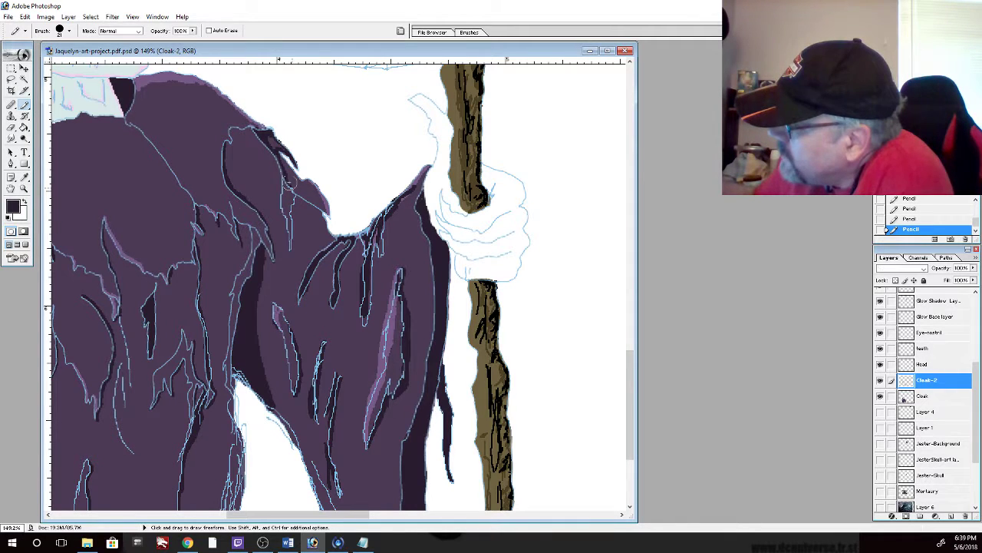
pyautogui.moveTo(290, 186)
pyautogui.mouseDown()
pyautogui.moveTo(326, 211)
pyautogui.moveTo(281, 158)
pyautogui.mouseUp()
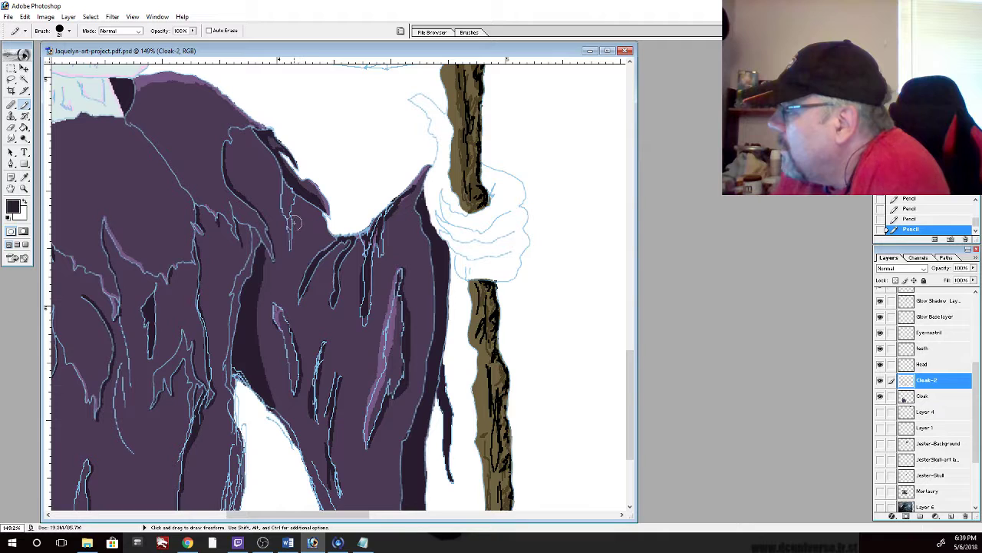
pyautogui.moveTo(296, 256); pyautogui.dragTo(294, 227)
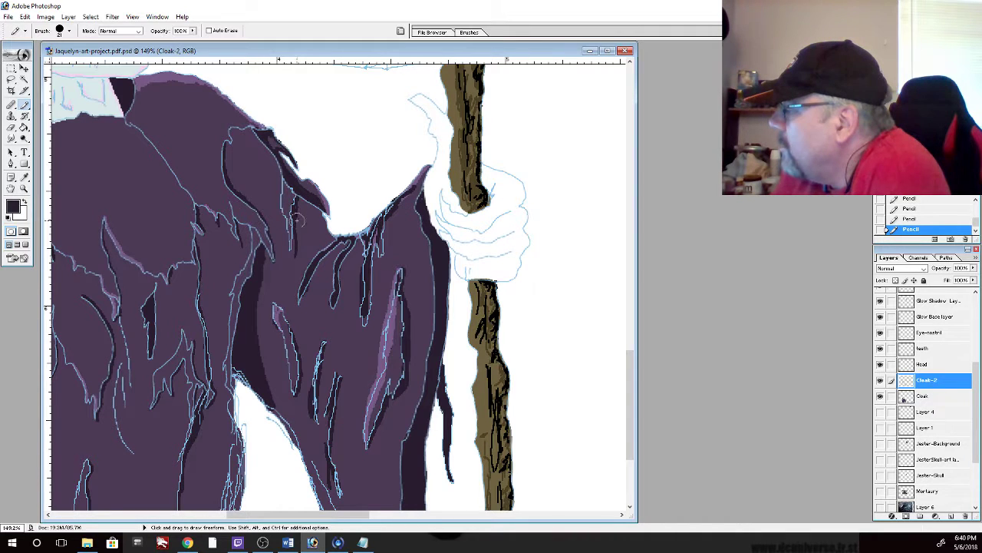
pyautogui.moveTo(298, 223); pyautogui.dragTo(299, 204)
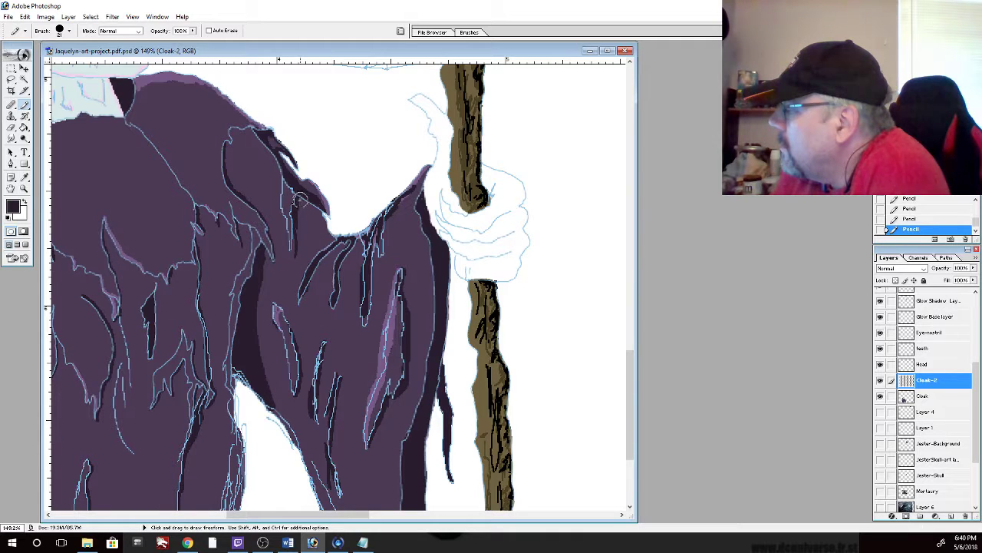
pyautogui.moveTo(301, 201); pyautogui.dragTo(299, 242)
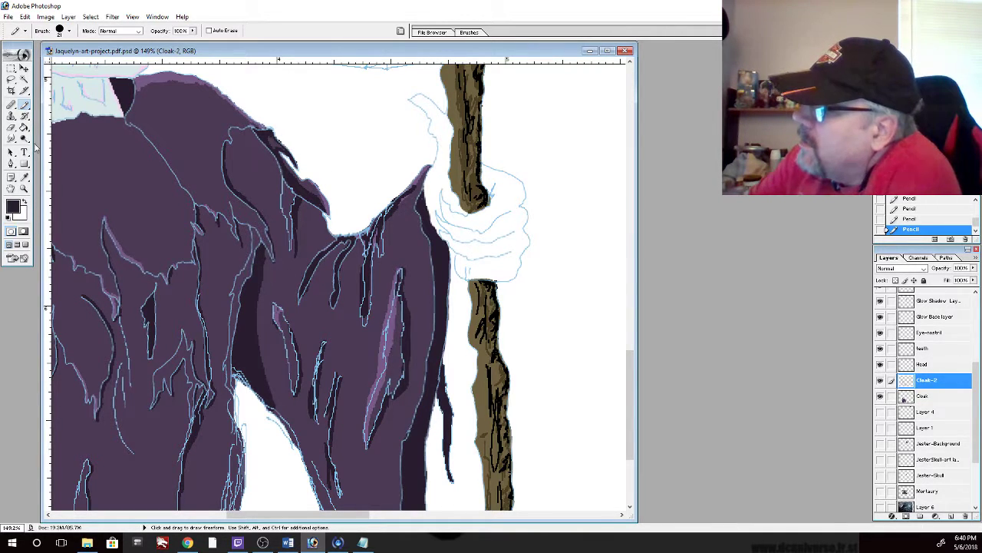
# Sample the cloak's lighter purple and pencil a highlight along the narrow sleeve fold above the cloak's opening
pyautogui.click(24, 177)
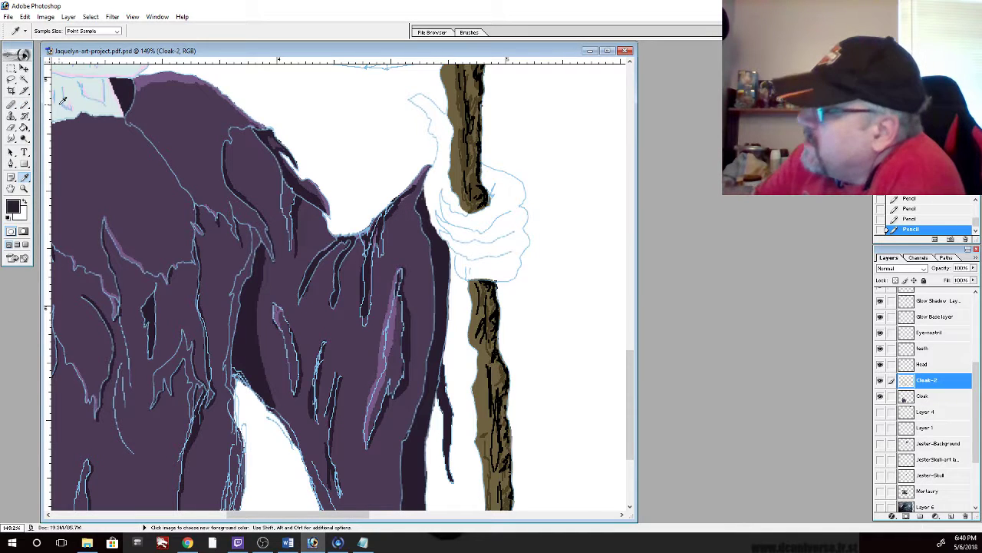
pyautogui.click(276, 309)
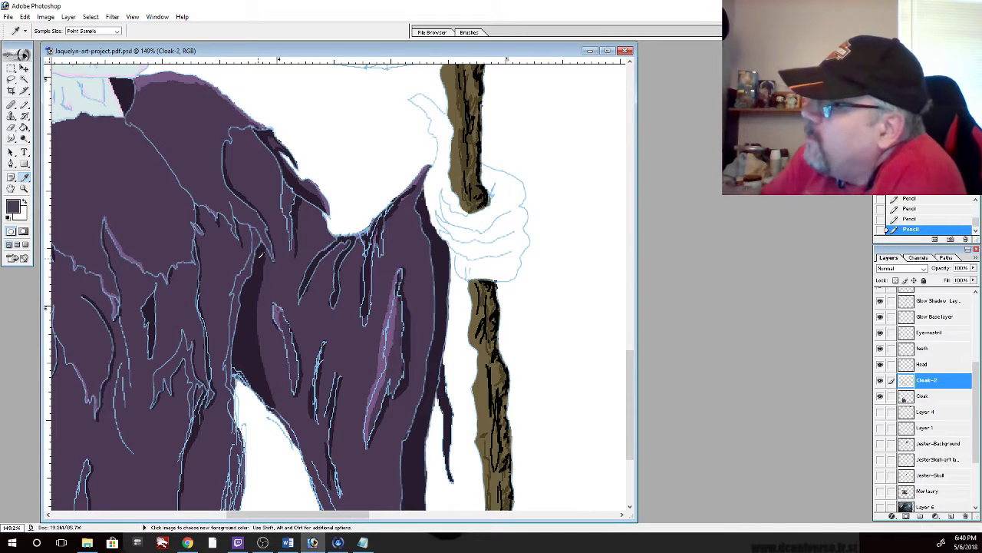
pyautogui.click(276, 318)
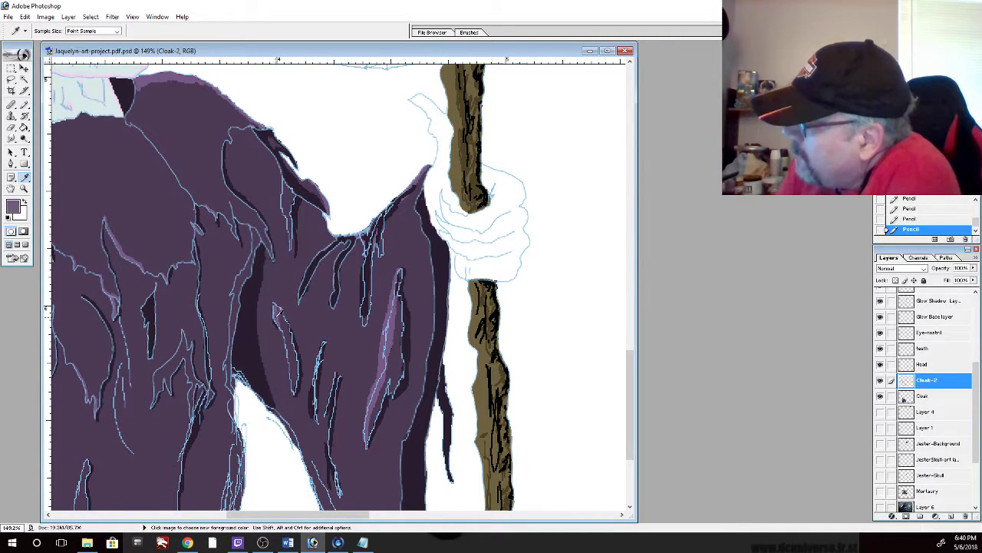
pyautogui.click(24, 104)
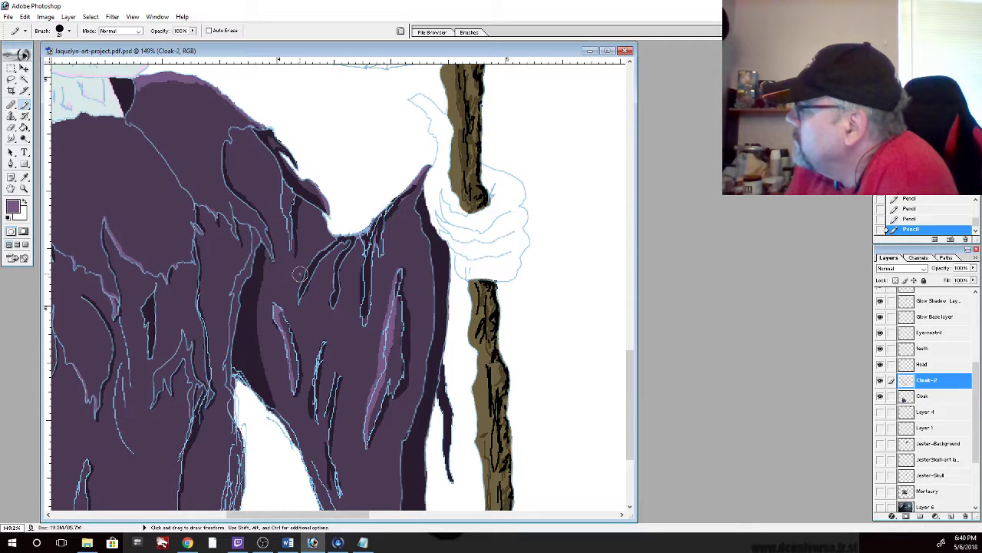
# Sample the pale skin colour from the face and pencil it along the outline of the staff-holding hand on the Head layer
pyautogui.moveTo(634, 419); pyautogui.dragTo(635, 375)
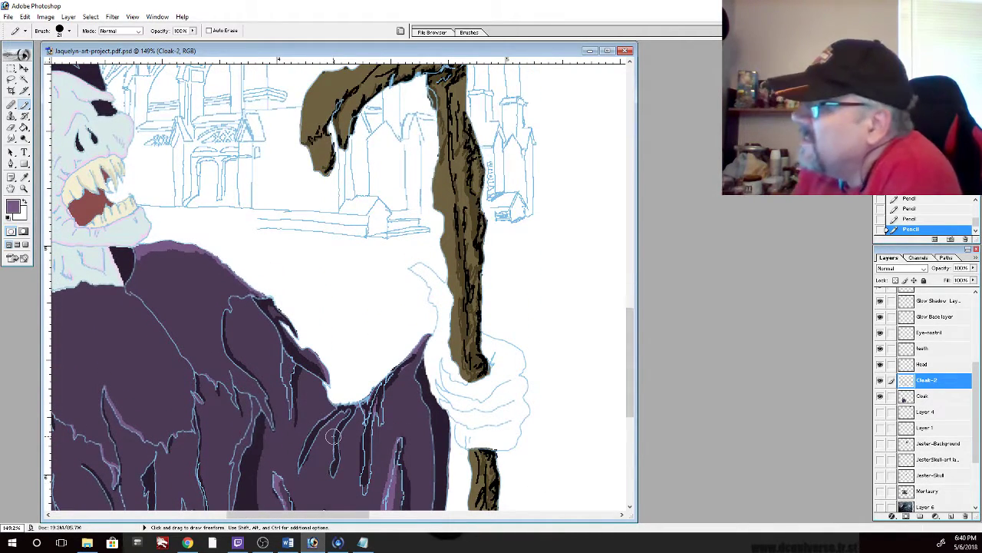
pyautogui.click(24, 177)
pyautogui.click(117, 130)
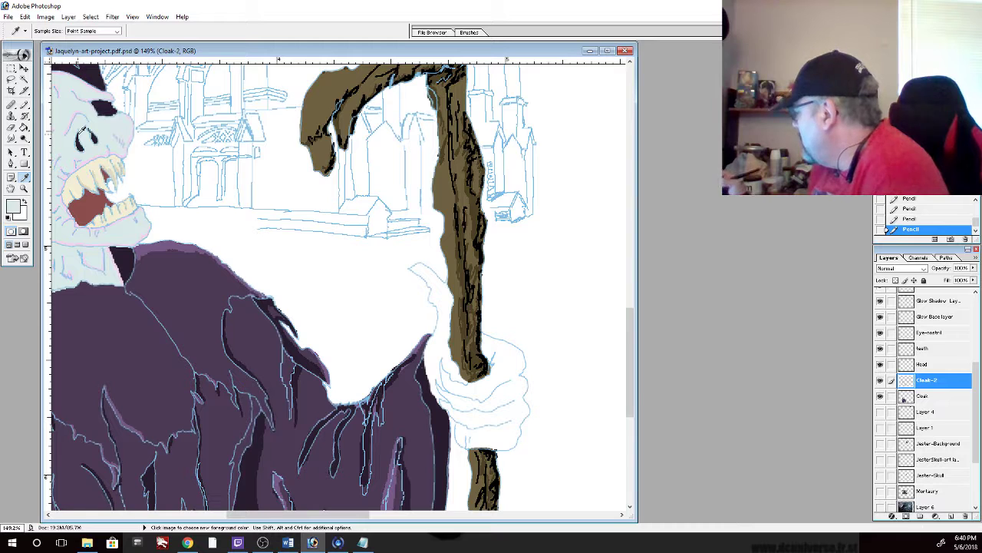
pyautogui.click(932, 363)
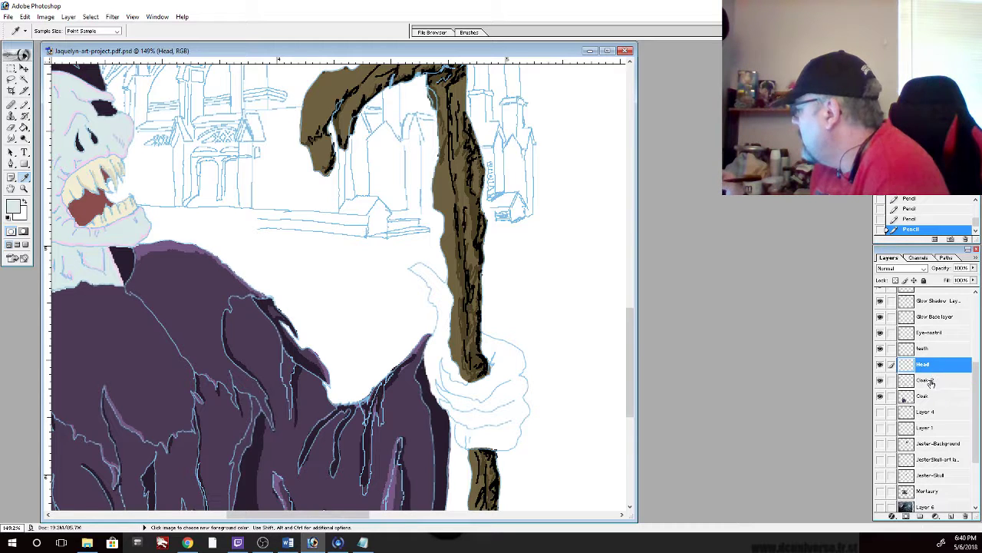
pyautogui.click(26, 102)
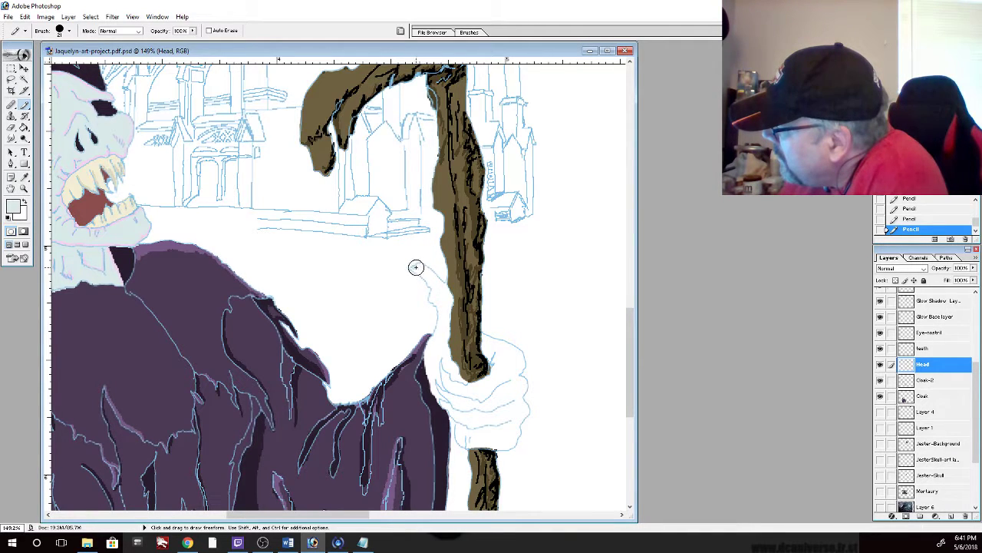
pyautogui.moveTo(422, 264)
pyautogui.mouseDown()
pyautogui.moveTo(439, 325)
pyautogui.moveTo(426, 367)
pyautogui.moveTo(445, 406)
pyautogui.moveTo(456, 400)
pyautogui.moveTo(442, 407)
pyautogui.moveTo(459, 420)
pyautogui.moveTo(459, 440)
pyautogui.moveTo(506, 449)
pyautogui.moveTo(492, 449)
pyautogui.moveTo(513, 444)
pyautogui.moveTo(525, 406)
pyautogui.mouseUp()
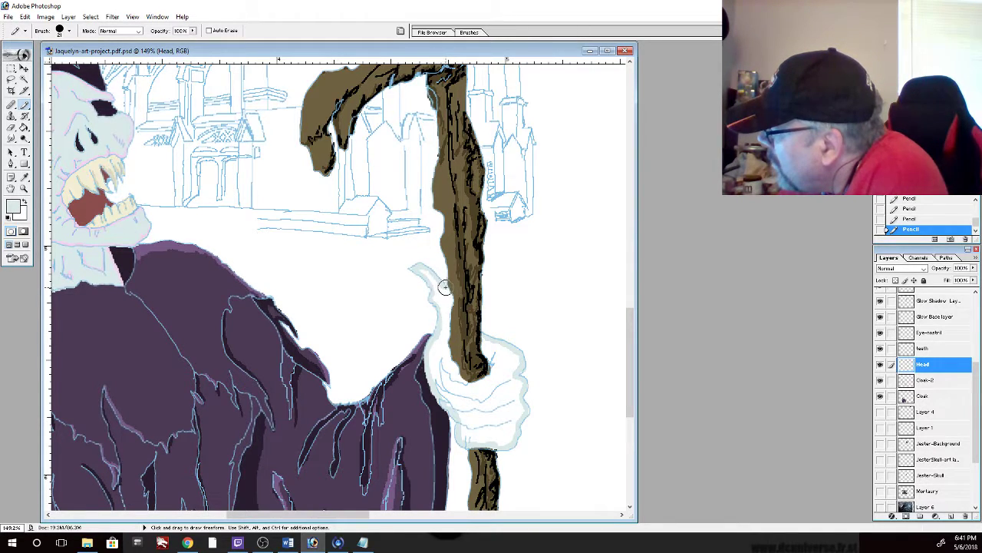
# Fill the outlined hand with the pale skin colour on the Head layer and touch up its edges and thumb tip with the Pencil
pyautogui.click(879, 369)
pyautogui.click(879, 370)
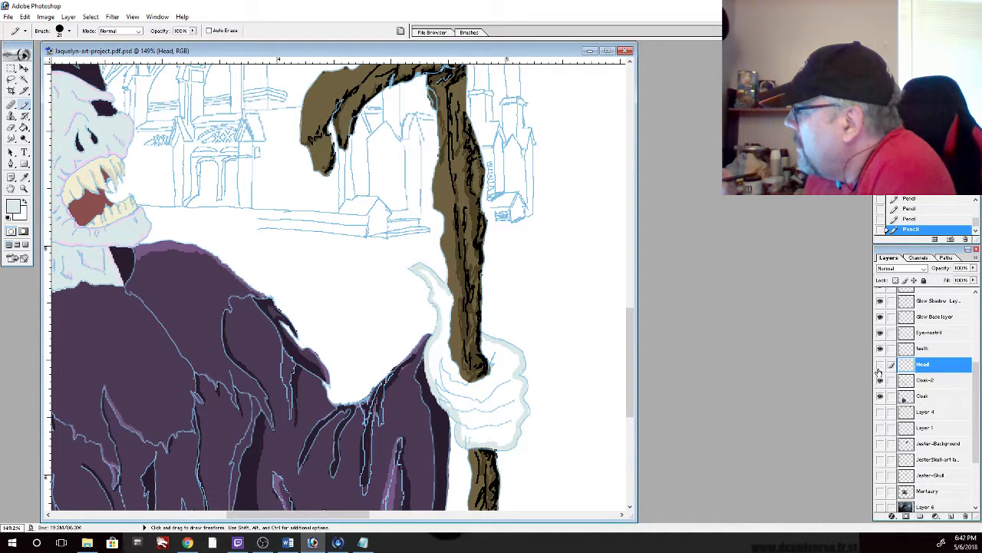
pyautogui.click(879, 369)
pyautogui.click(879, 365)
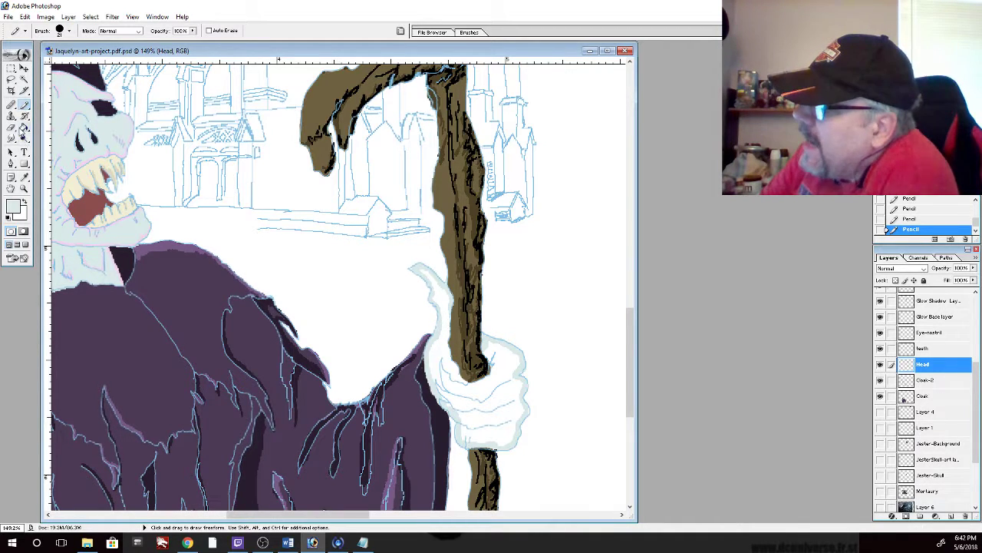
pyautogui.click(25, 128)
pyautogui.click(420, 381)
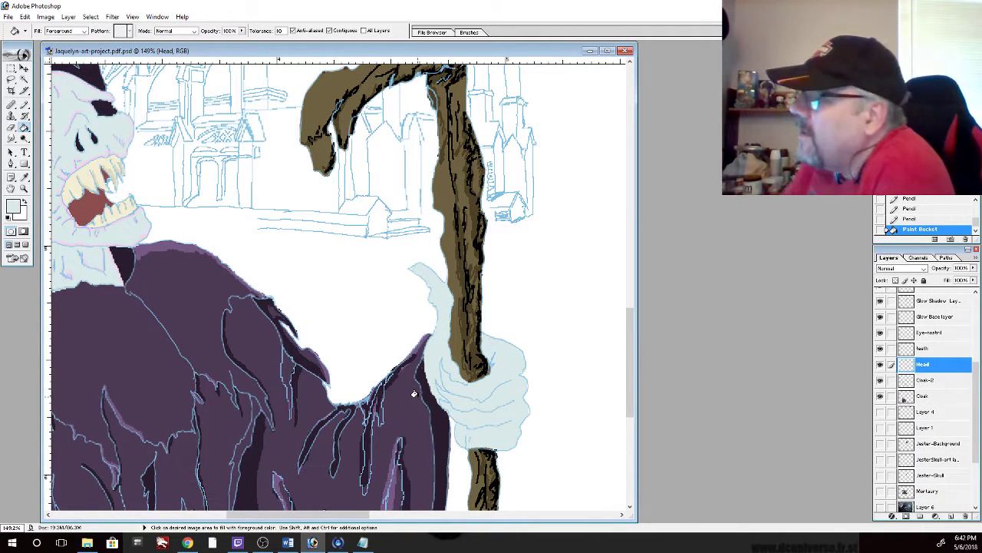
pyautogui.click(24, 106)
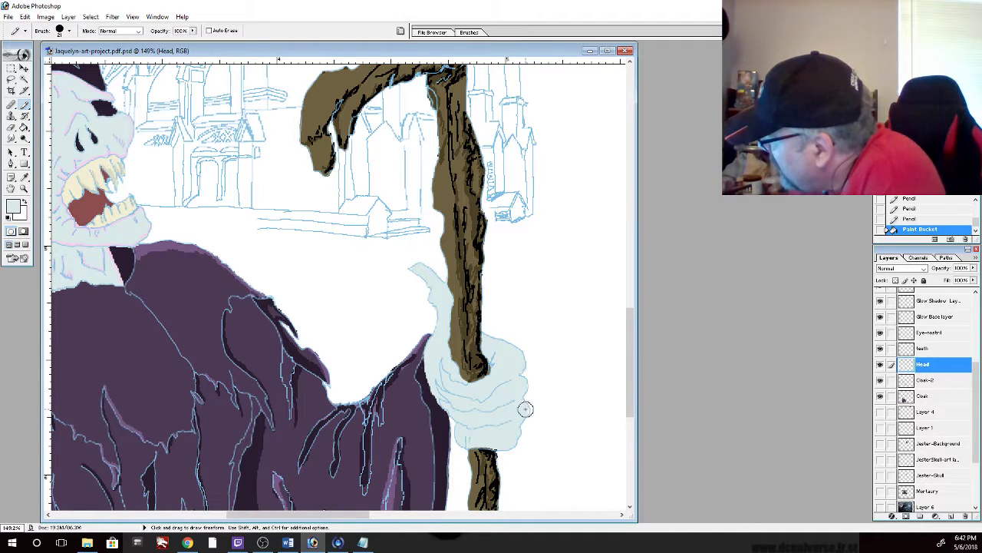
pyautogui.moveTo(525, 409); pyautogui.dragTo(527, 409)
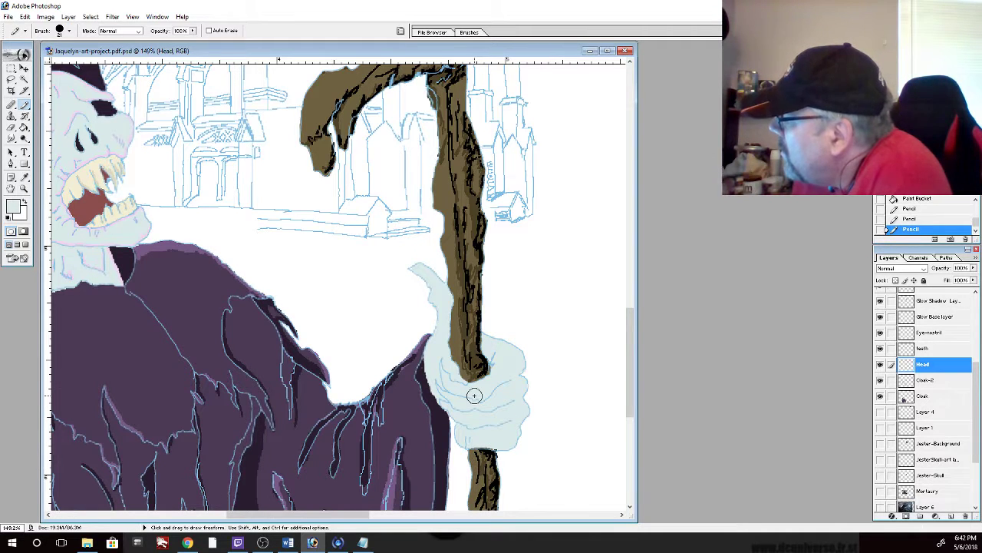
pyautogui.click(411, 268)
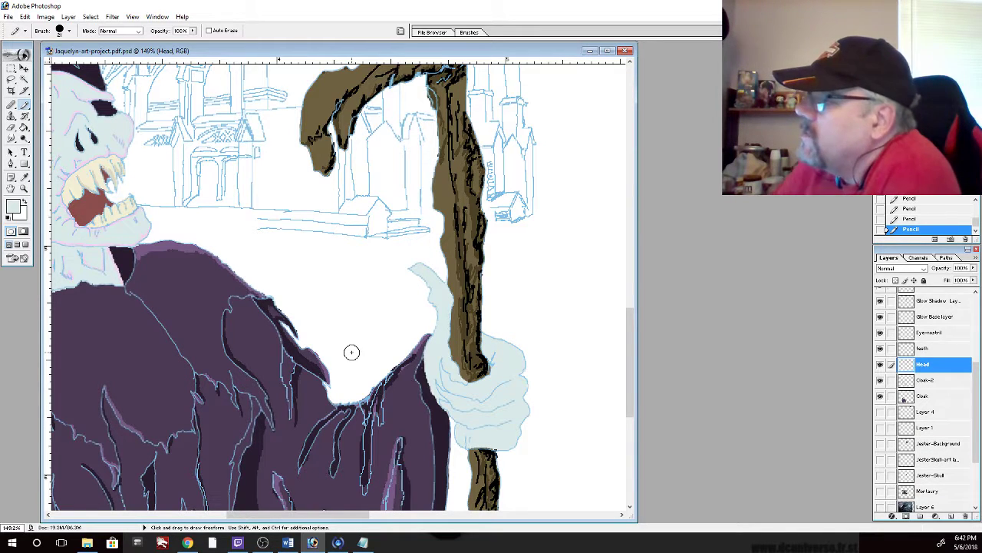
# Set the foreground colour to grey A8B9B8 and pencil shadows along the finger creases and the hand's outer and lower edges
pyautogui.press('i')
pyautogui.click(13, 205)
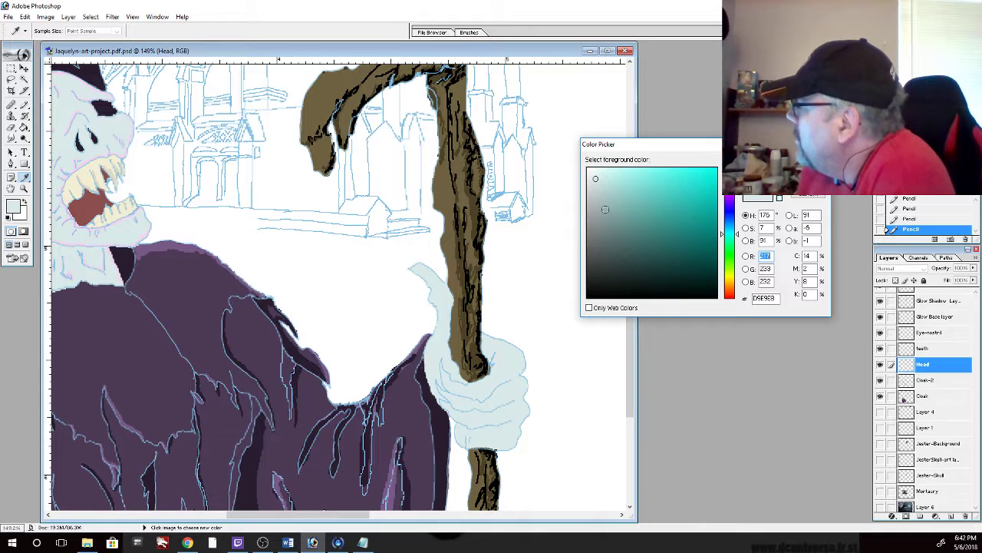
pyautogui.click(598, 202)
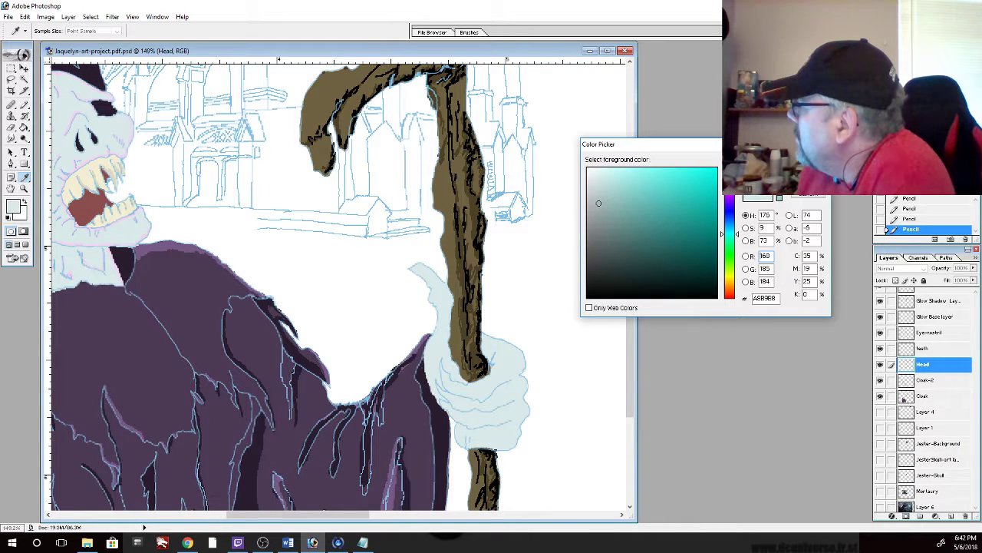
pyautogui.press('Return')
pyautogui.press('b')
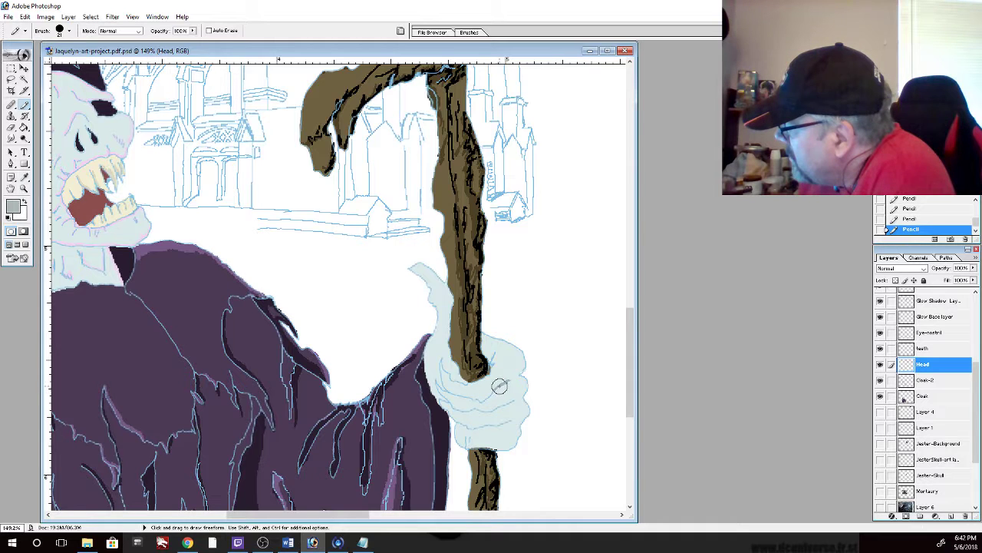
pyautogui.moveTo(489, 396)
pyautogui.mouseDown()
pyautogui.moveTo(453, 393)
pyautogui.moveTo(482, 406)
pyautogui.moveTo(457, 411)
pyautogui.moveTo(512, 403)
pyautogui.moveTo(460, 425)
pyautogui.moveTo(511, 418)
pyautogui.mouseUp()
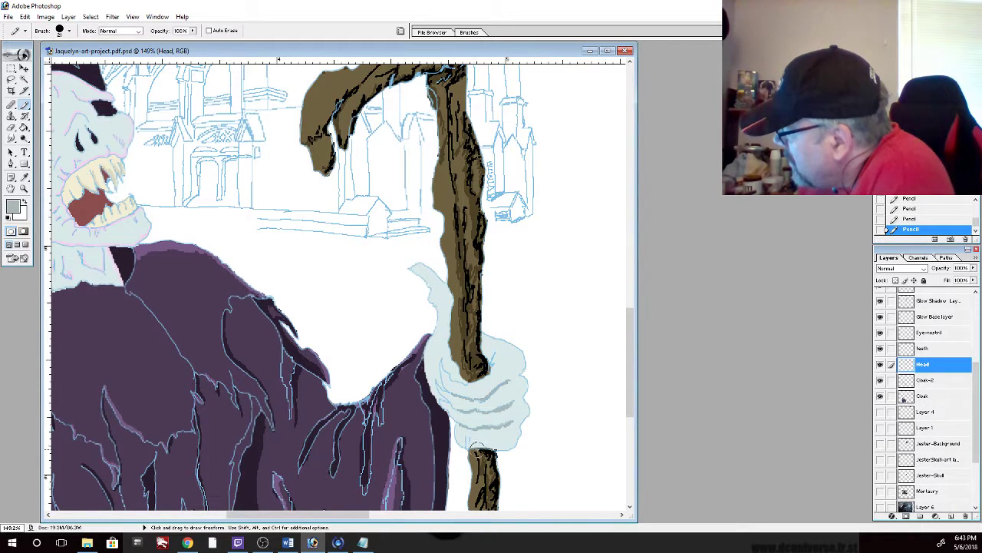
pyautogui.moveTo(475, 446)
pyautogui.mouseDown()
pyautogui.moveTo(512, 445)
pyautogui.moveTo(529, 412)
pyautogui.moveTo(529, 379)
pyautogui.moveTo(520, 377)
pyautogui.moveTo(522, 400)
pyautogui.moveTo(528, 357)
pyautogui.moveTo(516, 348)
pyautogui.moveTo(521, 379)
pyautogui.mouseUp()
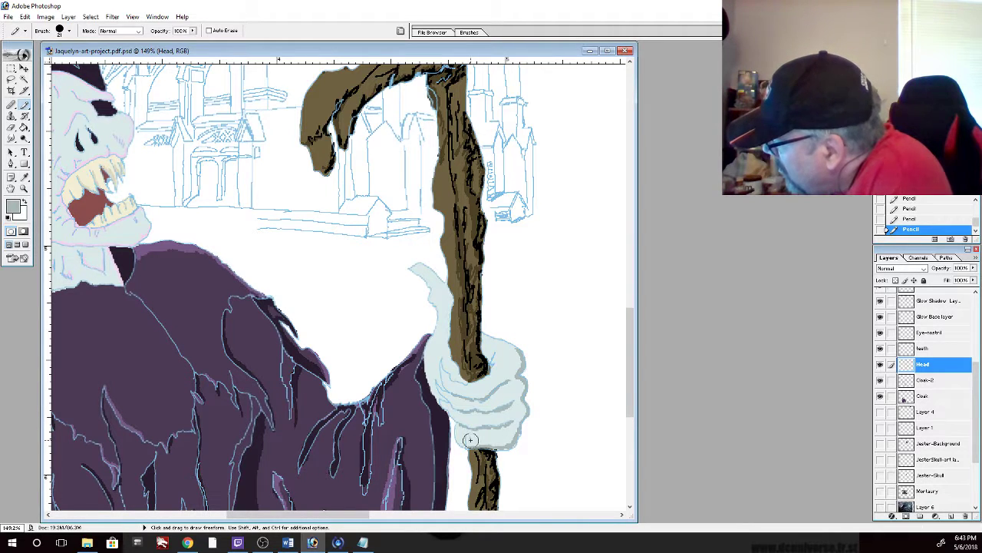
pyautogui.moveTo(475, 439)
pyautogui.mouseDown()
pyautogui.moveTo(456, 428)
pyautogui.moveTo(461, 440)
pyautogui.mouseUp()
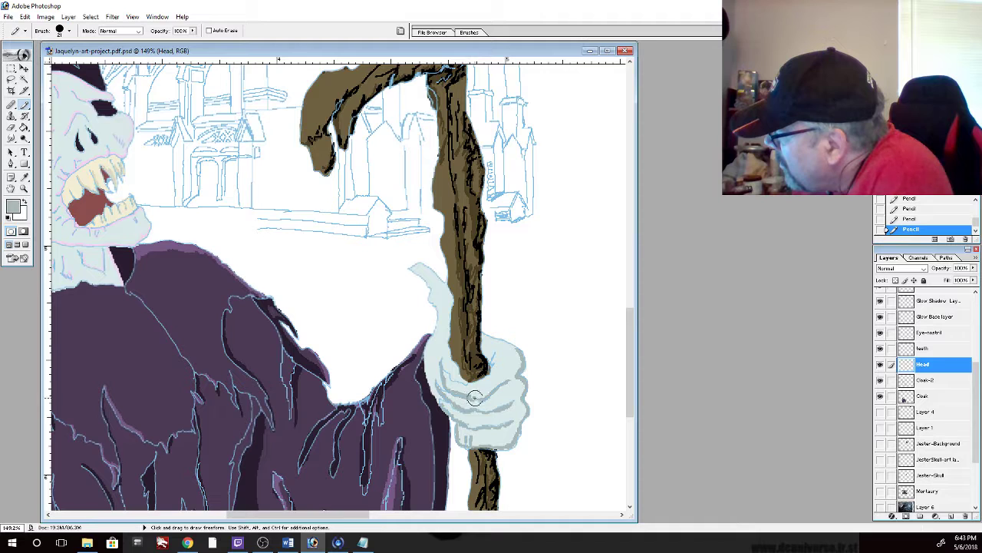
# Add grey pencil shading around the thumb, the palm edge and the knuckles next to the staff
pyautogui.moveTo(478, 396); pyautogui.dragTo(487, 394)
pyautogui.moveTo(495, 360)
pyautogui.mouseDown()
pyautogui.moveTo(473, 384)
pyautogui.moveTo(458, 376)
pyautogui.moveTo(439, 293)
pyautogui.moveTo(450, 298)
pyautogui.moveTo(447, 348)
pyautogui.moveTo(431, 367)
pyautogui.moveTo(437, 395)
pyautogui.moveTo(435, 372)
pyautogui.mouseUp()
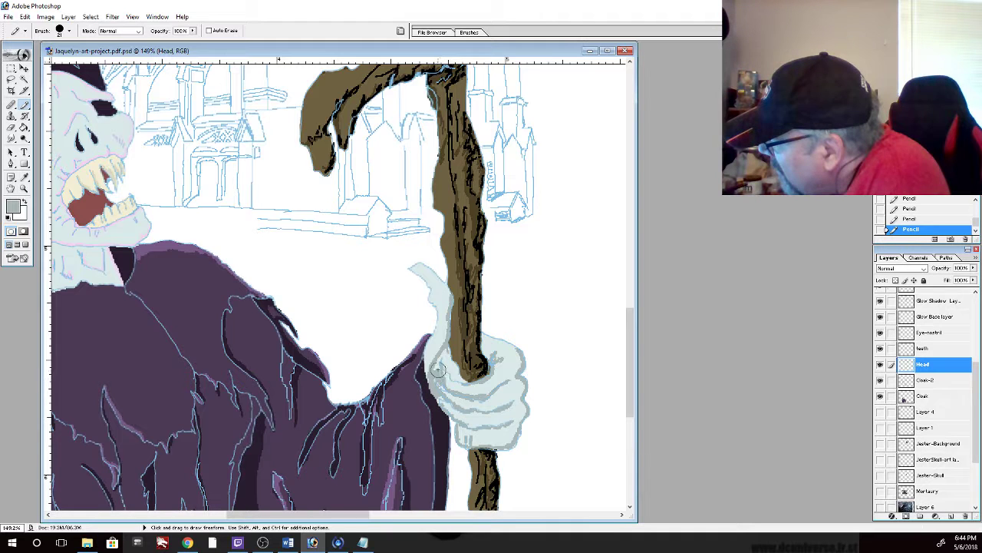
pyautogui.moveTo(437, 367); pyautogui.dragTo(443, 355)
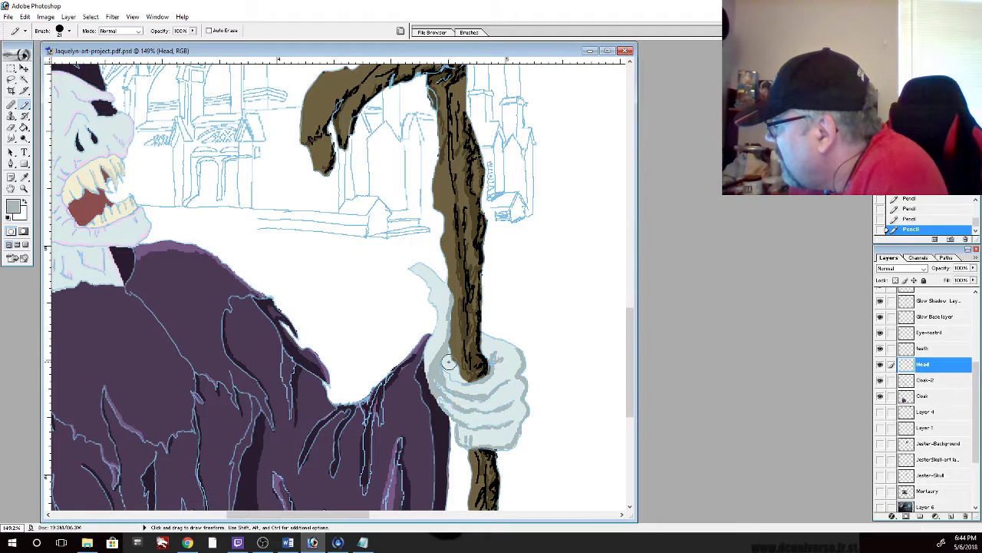
pyautogui.moveTo(450, 368); pyautogui.dragTo(450, 370)
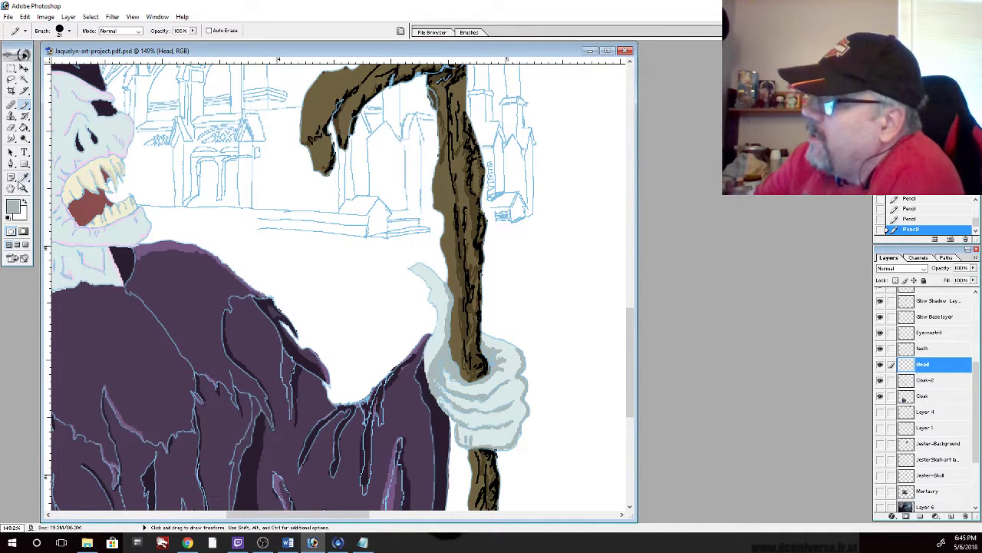
# Add a new layer directly above Layer 4 and hide Layer 4
pyautogui.doubleClick(11, 189)
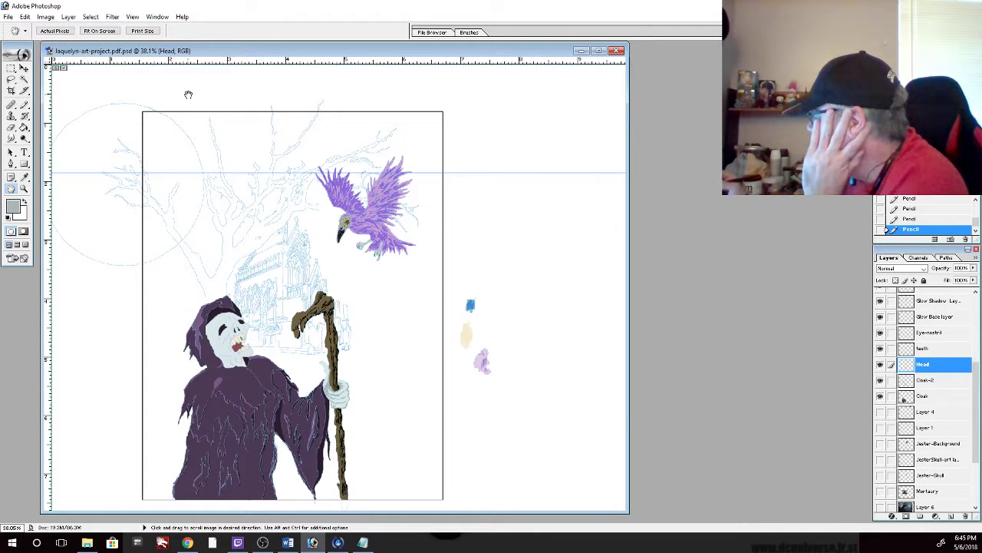
pyautogui.click(930, 415)
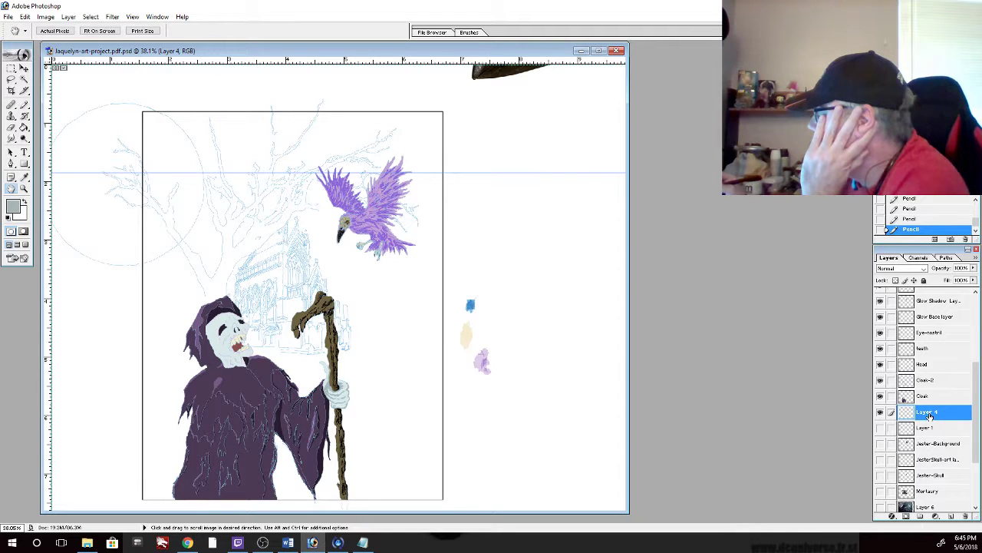
pyautogui.click(951, 515)
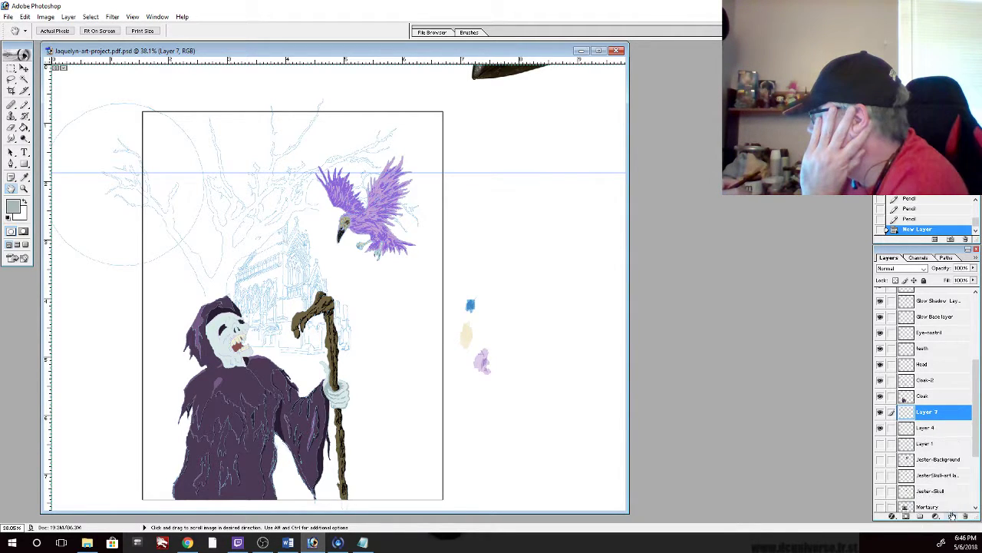
pyautogui.click(881, 428)
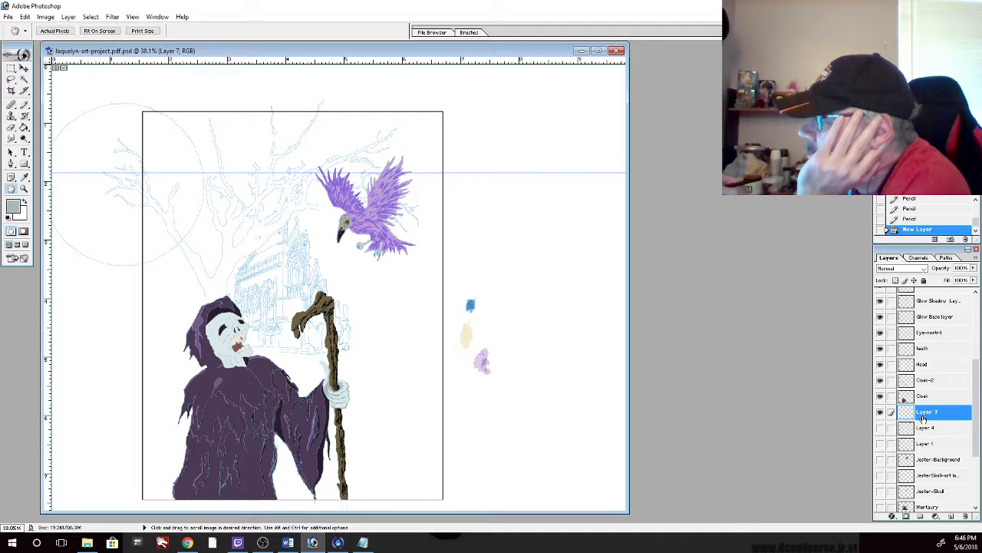
# Reset the foreground and background colours to their defaults, and set the foreground colour to dark grey 252525
pyautogui.click(9, 219)
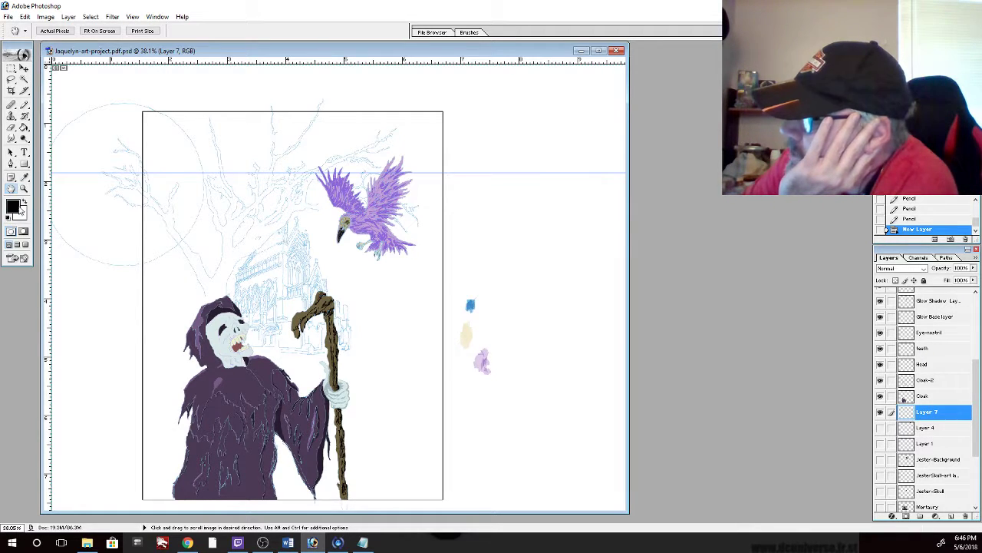
pyautogui.click(14, 207)
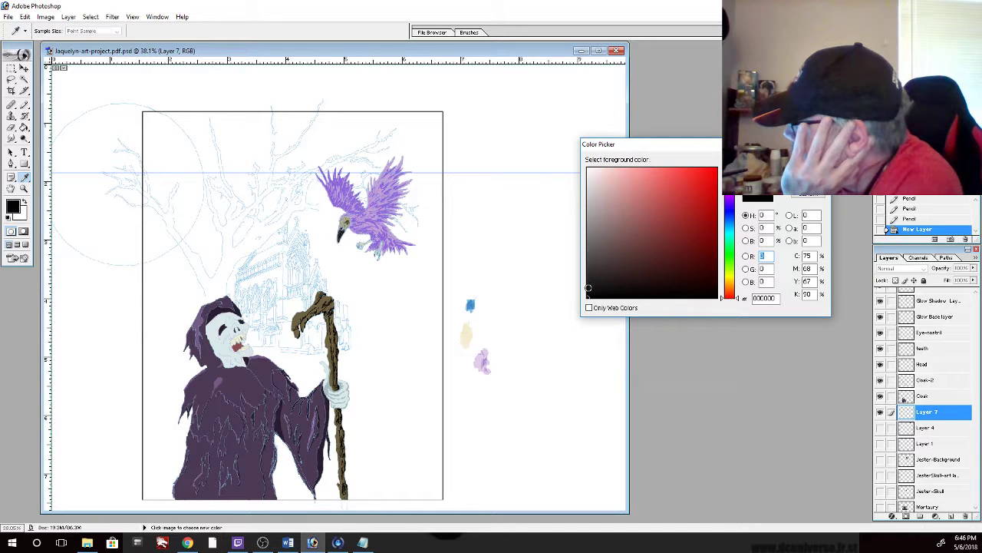
pyautogui.moveTo(588, 291); pyautogui.dragTo(588, 279)
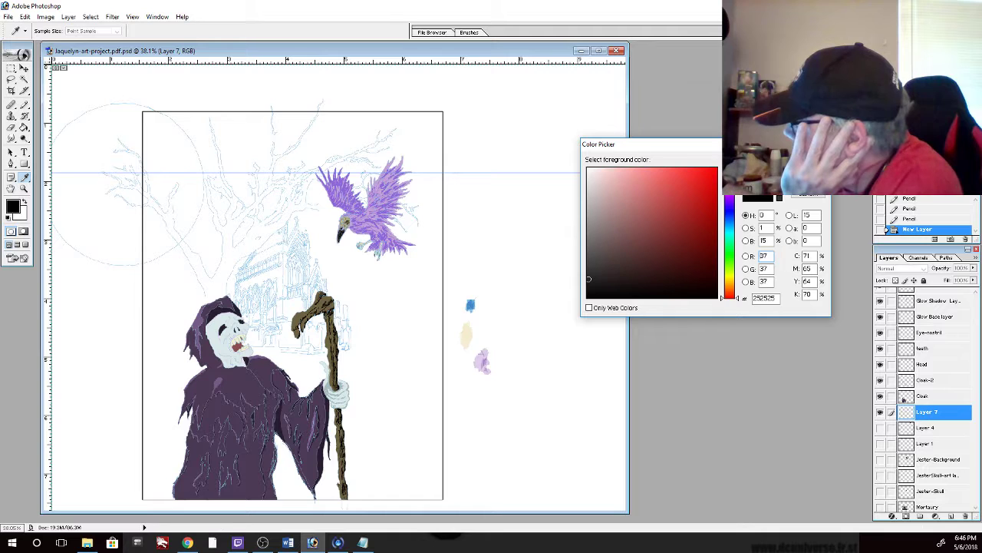
pyautogui.press('Return')
pyautogui.press('h')
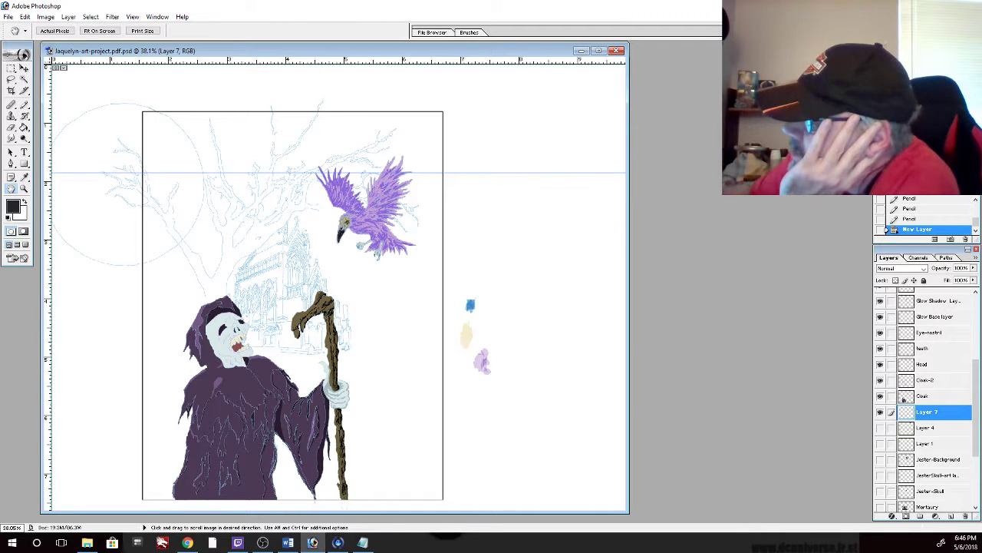
# Pencil in the tree's leftmost limb in dark grey on Layer 7, from the cloak's hood up through its forked branches
pyautogui.click(23, 188)
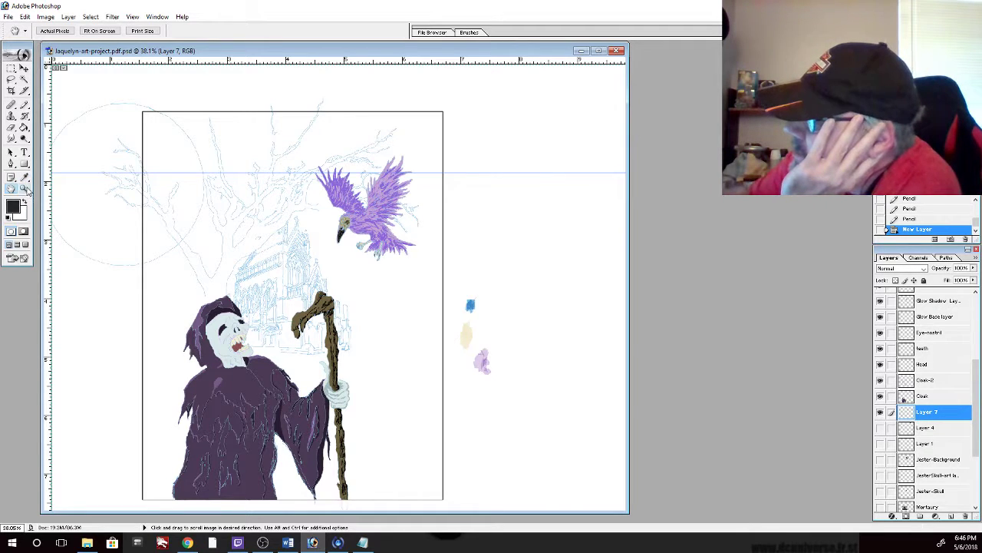
pyautogui.click(155, 196)
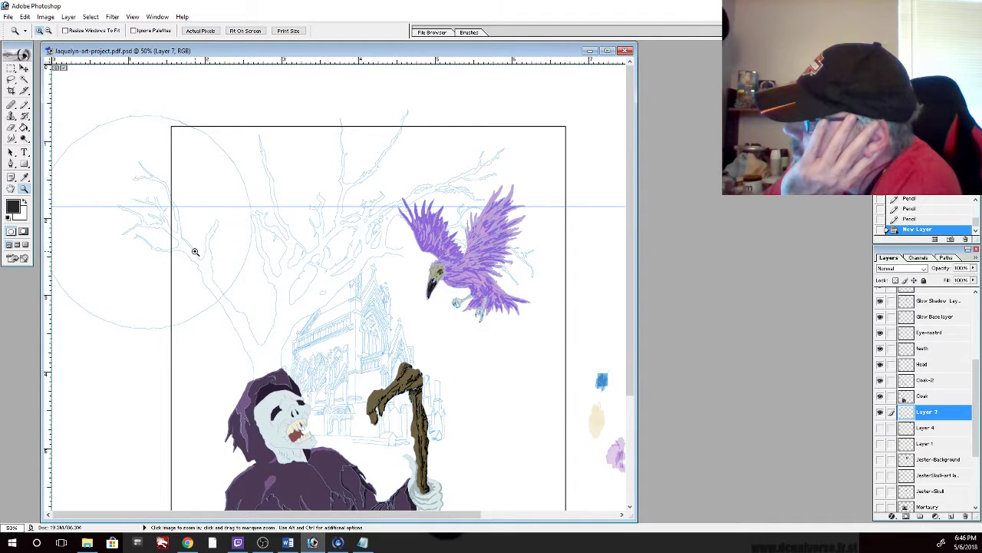
pyautogui.click(195, 252)
pyautogui.press('b')
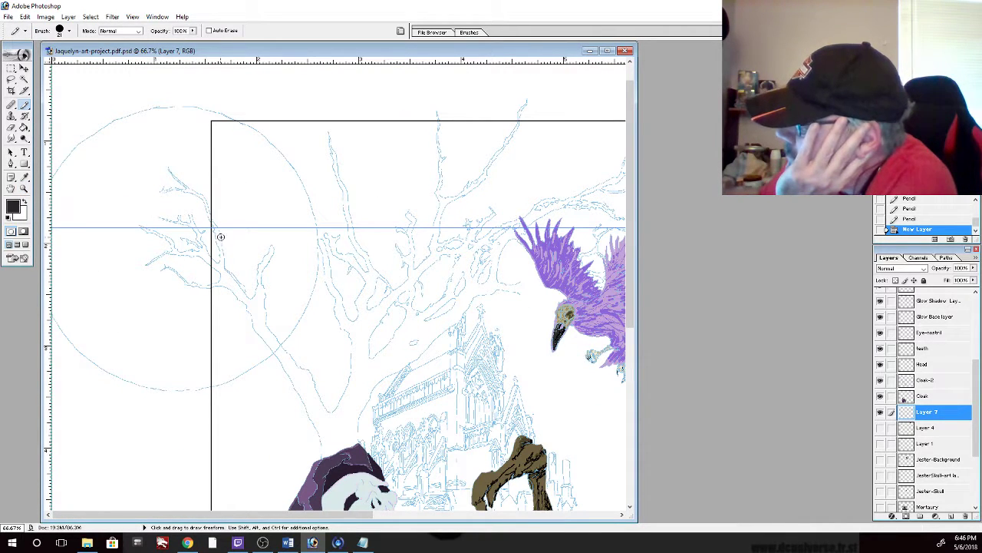
pyautogui.moveTo(212, 223)
pyautogui.mouseDown()
pyautogui.moveTo(221, 267)
pyautogui.moveTo(254, 298)
pyautogui.moveTo(272, 248)
pyautogui.moveTo(263, 297)
pyautogui.moveTo(251, 305)
pyautogui.mouseUp()
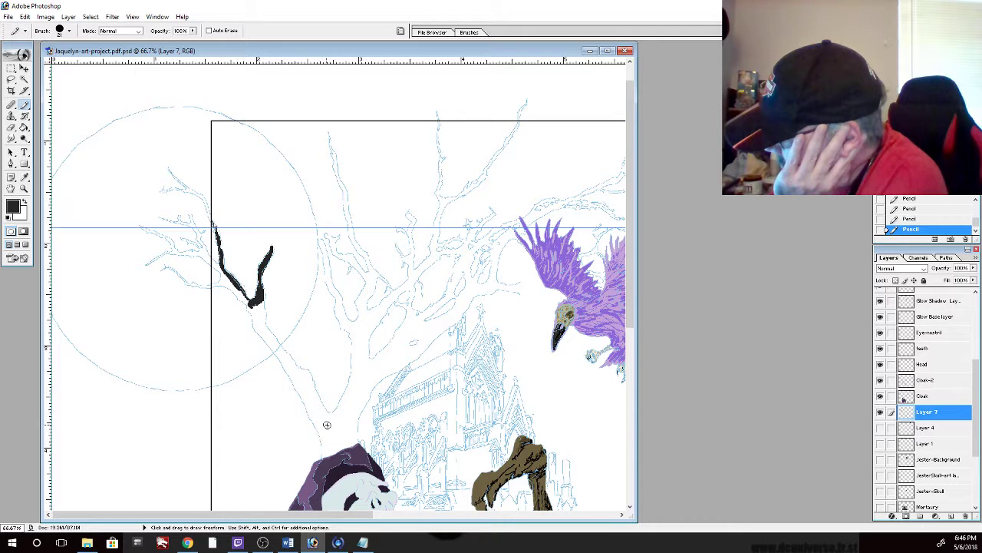
pyautogui.moveTo(322, 419); pyautogui.dragTo(337, 453)
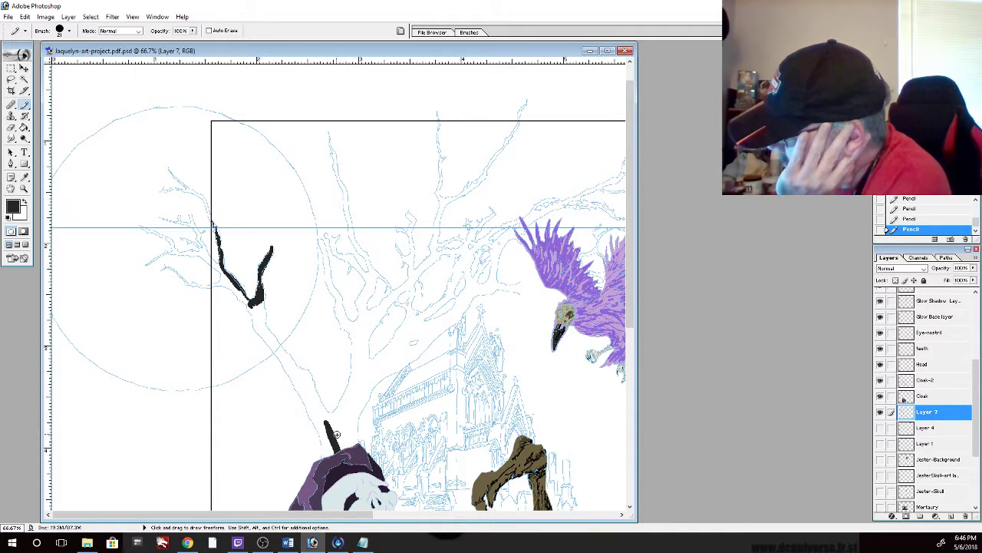
pyautogui.moveTo(329, 431)
pyautogui.mouseDown()
pyautogui.moveTo(333, 455)
pyautogui.moveTo(323, 457)
pyautogui.moveTo(316, 417)
pyautogui.moveTo(218, 284)
pyautogui.mouseUp()
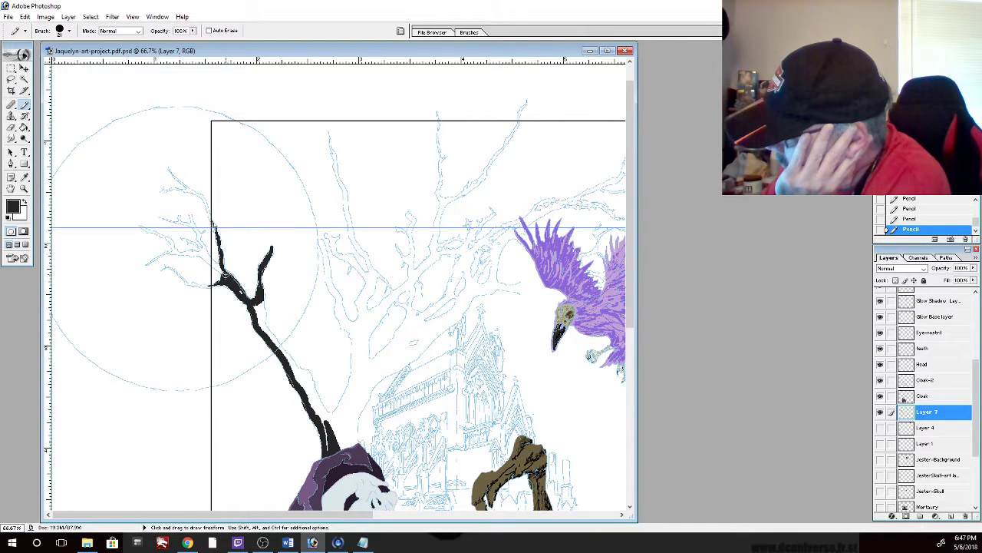
pyautogui.moveTo(224, 277); pyautogui.dragTo(223, 280)
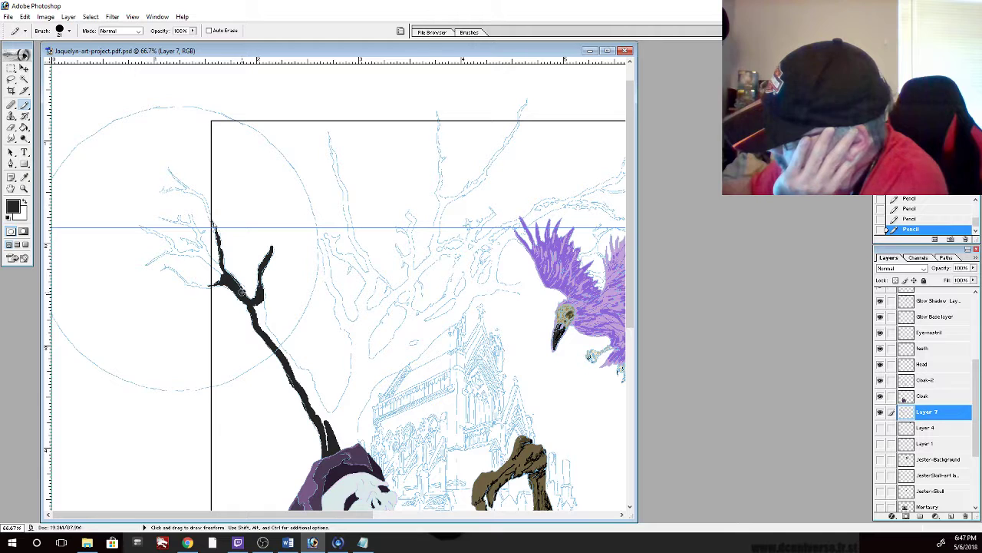
pyautogui.moveTo(223, 271)
pyautogui.mouseDown()
pyautogui.moveTo(204, 256)
pyautogui.moveTo(220, 270)
pyautogui.mouseUp()
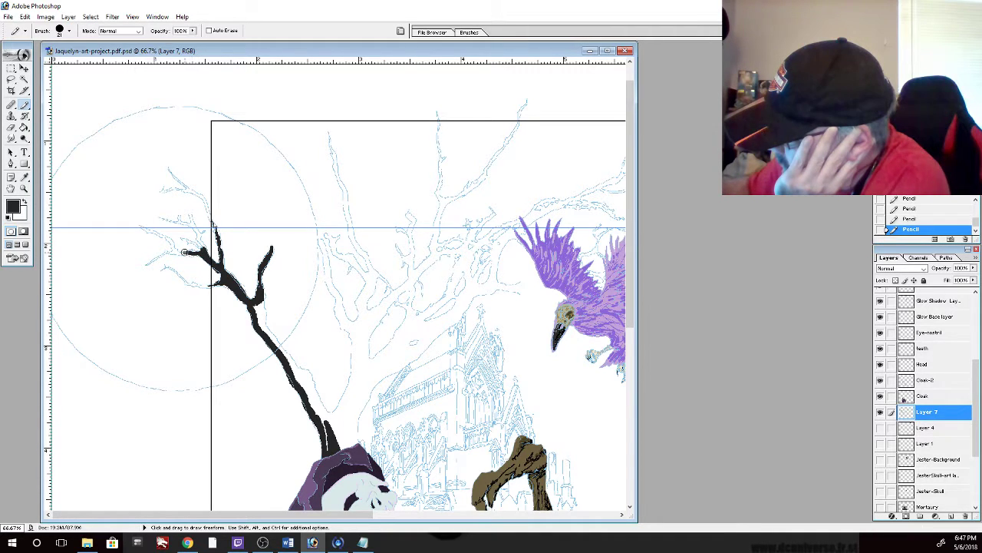
# Pencil the thin outer twigs of the leftmost limb where they cross the moon circle
pyautogui.moveTo(184, 252)
pyautogui.mouseDown()
pyautogui.moveTo(146, 231)
pyautogui.moveTo(179, 247)
pyautogui.moveTo(149, 262)
pyautogui.mouseUp()
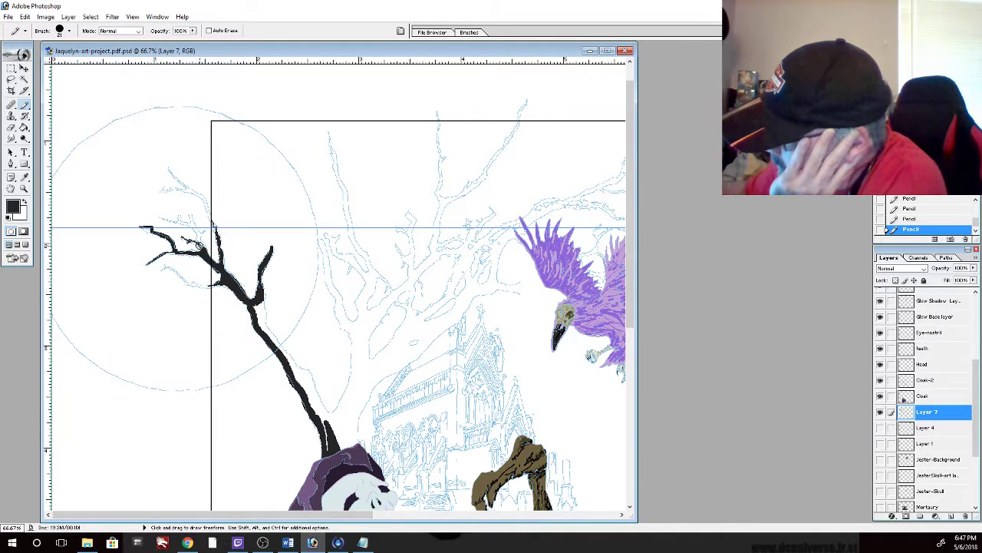
pyautogui.moveTo(203, 246)
pyautogui.mouseDown()
pyautogui.moveTo(191, 216)
pyautogui.moveTo(165, 217)
pyautogui.mouseUp()
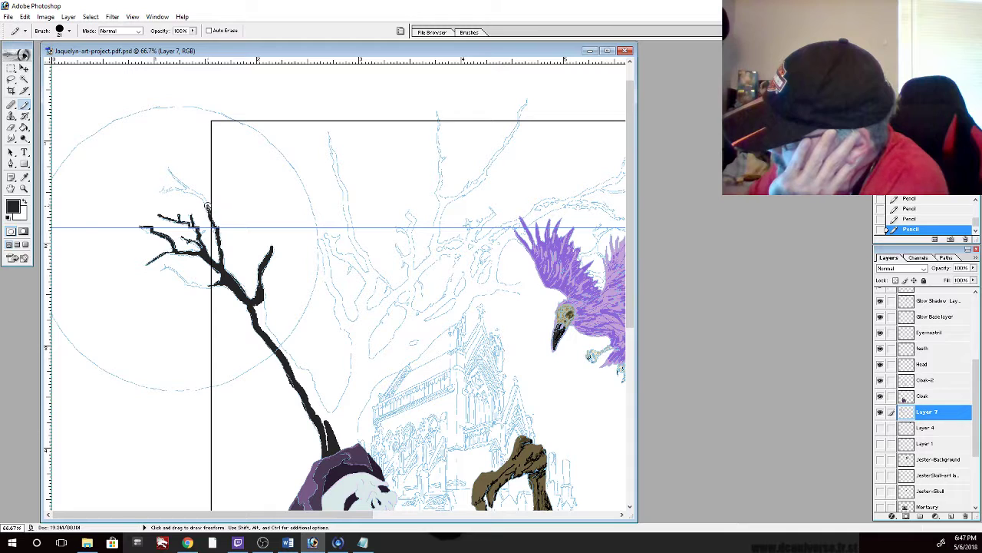
pyautogui.moveTo(199, 195); pyautogui.dragTo(170, 168)
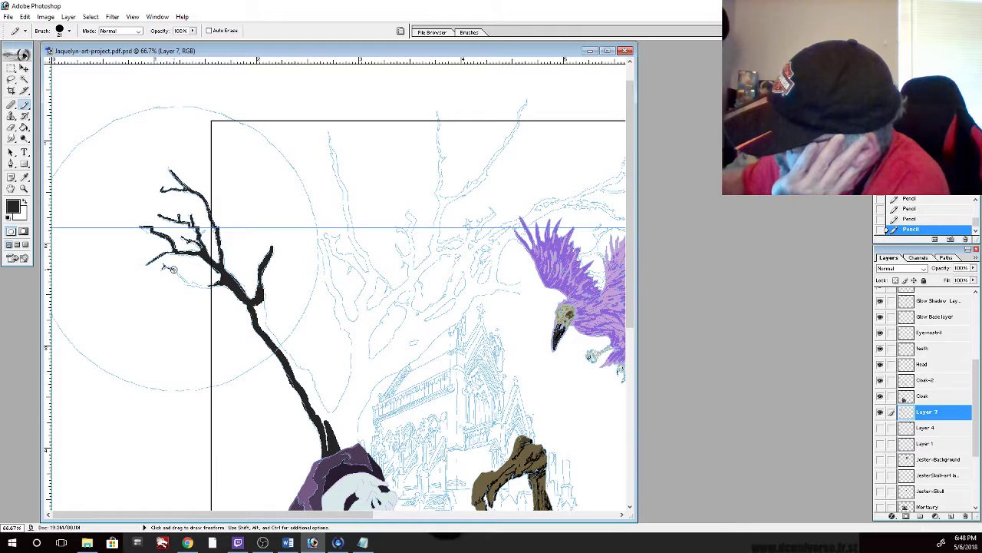
pyautogui.moveTo(176, 272); pyautogui.dragTo(184, 279)
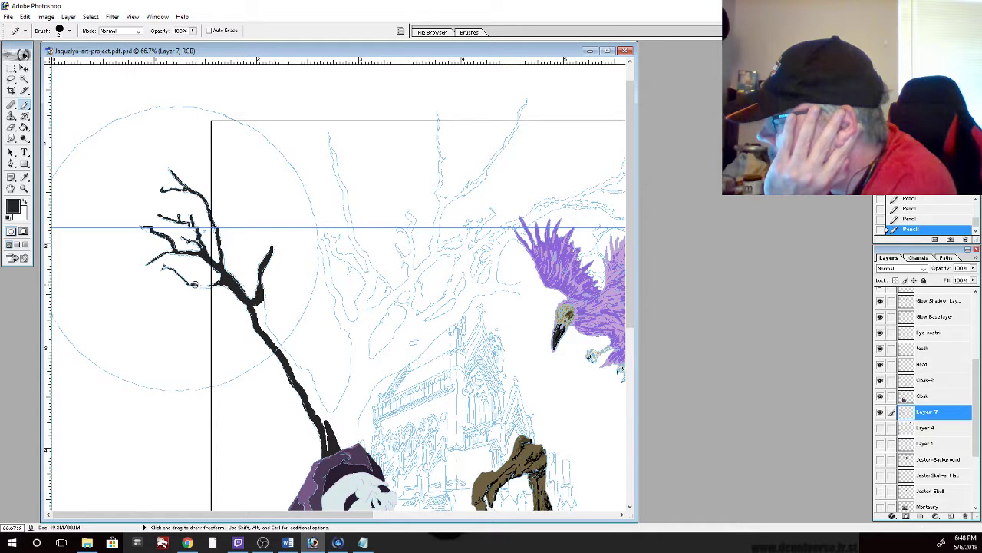
pyautogui.moveTo(197, 285); pyautogui.dragTo(202, 286)
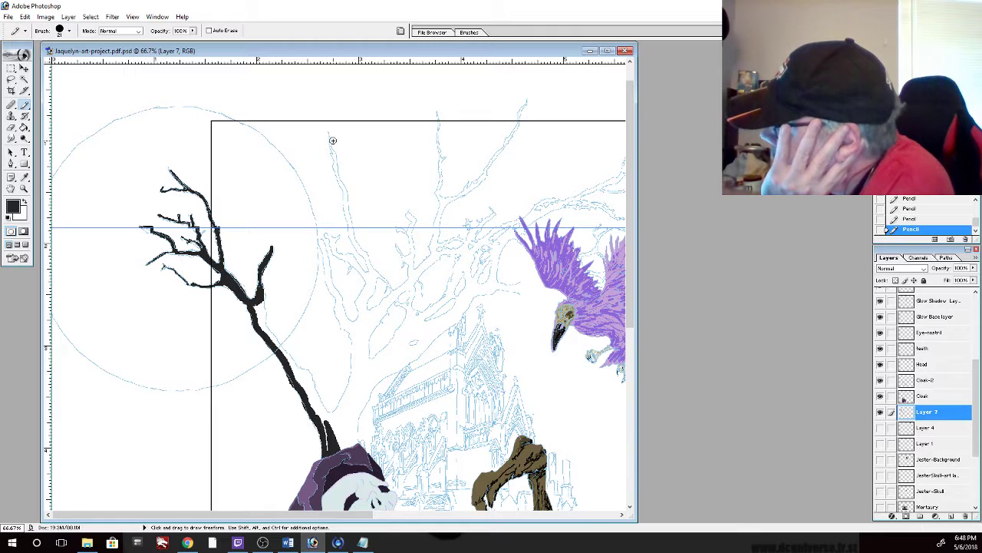
# Thicken the leftmost limb and pencil the tall branch beside it, tracing the fork and the small looping branches between them
pyautogui.moveTo(330, 136); pyautogui.dragTo(370, 276)
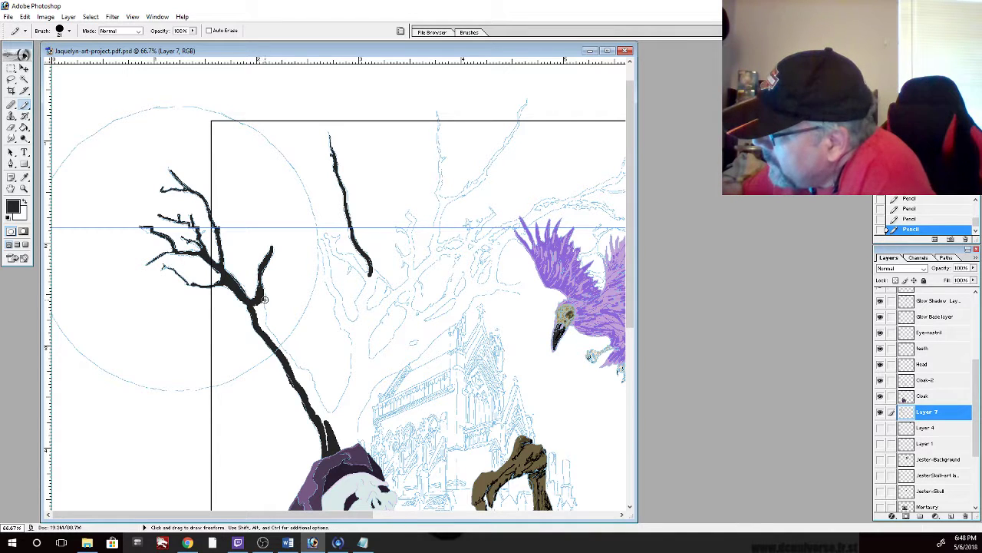
pyautogui.moveTo(264, 298)
pyautogui.mouseDown()
pyautogui.moveTo(267, 329)
pyautogui.moveTo(257, 307)
pyautogui.moveTo(266, 336)
pyautogui.moveTo(308, 372)
pyautogui.moveTo(331, 412)
pyautogui.moveTo(347, 388)
pyautogui.moveTo(349, 331)
pyautogui.mouseUp()
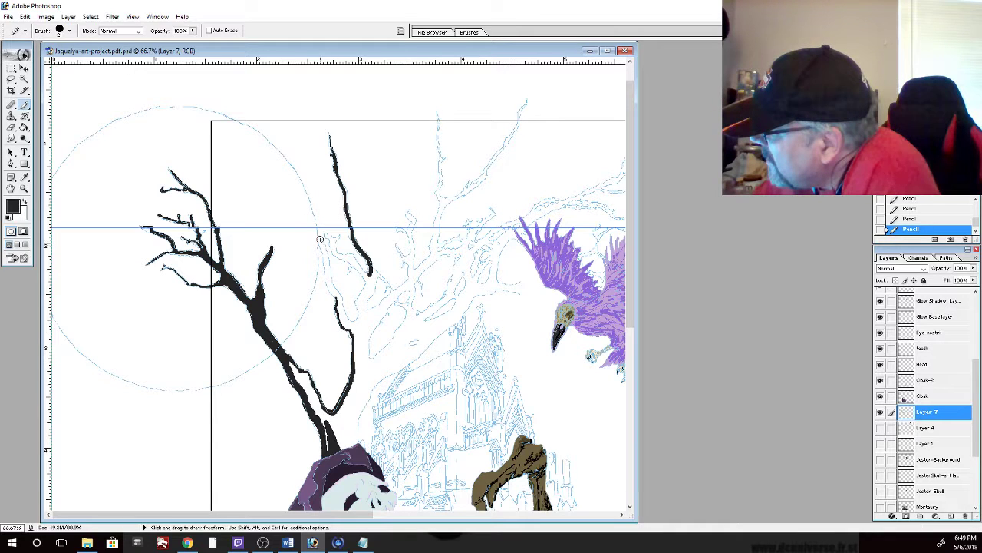
pyautogui.moveTo(321, 243); pyautogui.dragTo(333, 295)
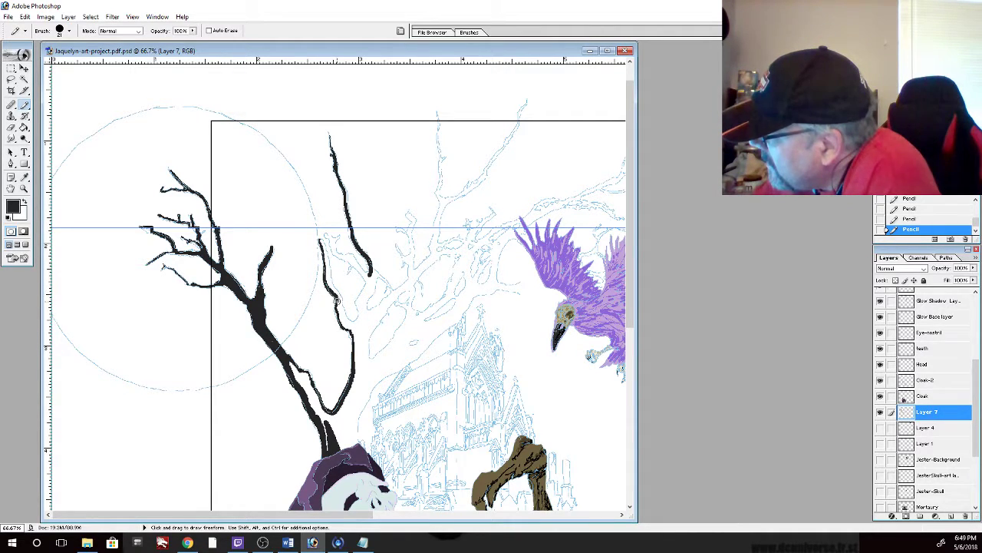
pyautogui.moveTo(322, 240); pyautogui.dragTo(324, 245)
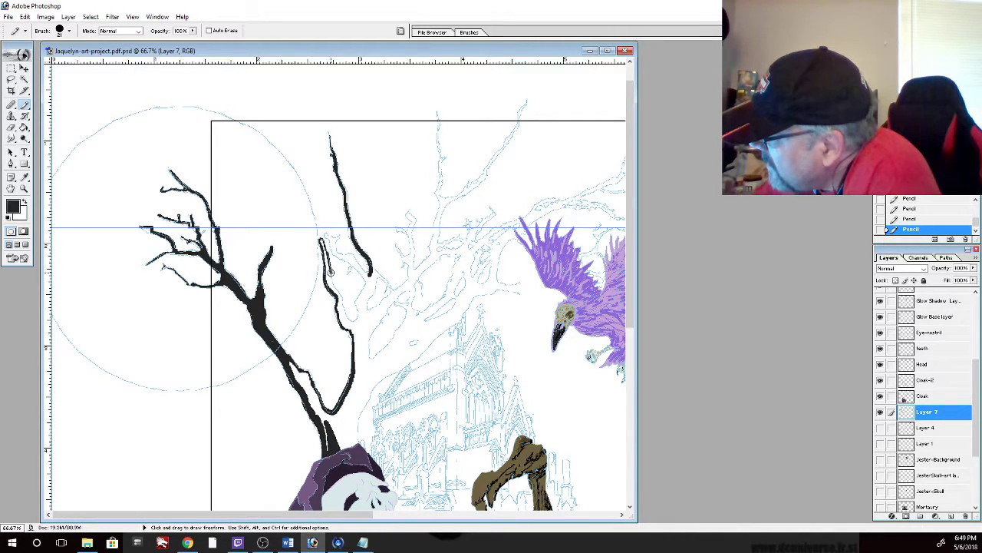
pyautogui.moveTo(332, 278)
pyautogui.mouseDown()
pyautogui.moveTo(353, 323)
pyautogui.moveTo(364, 276)
pyautogui.mouseUp()
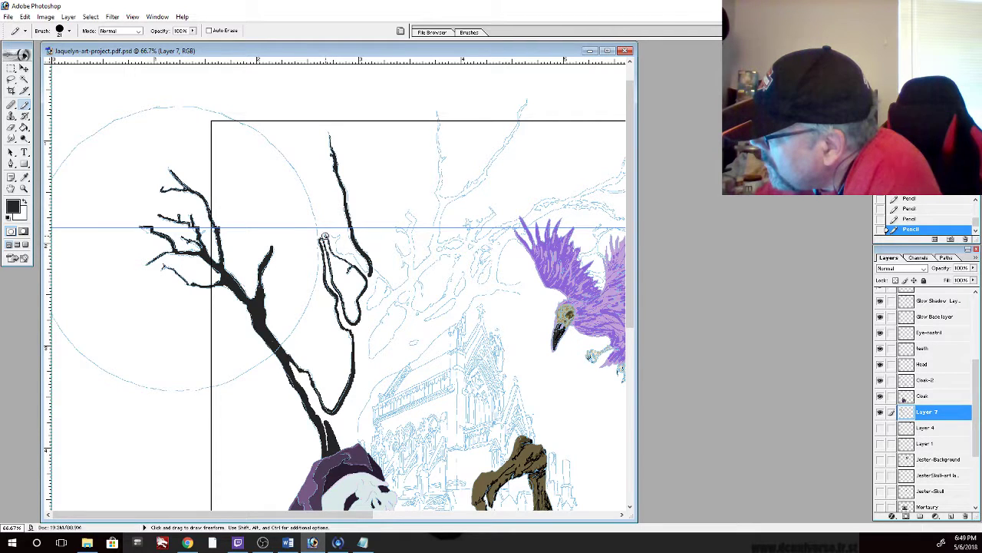
pyautogui.moveTo(325, 231); pyautogui.dragTo(338, 233)
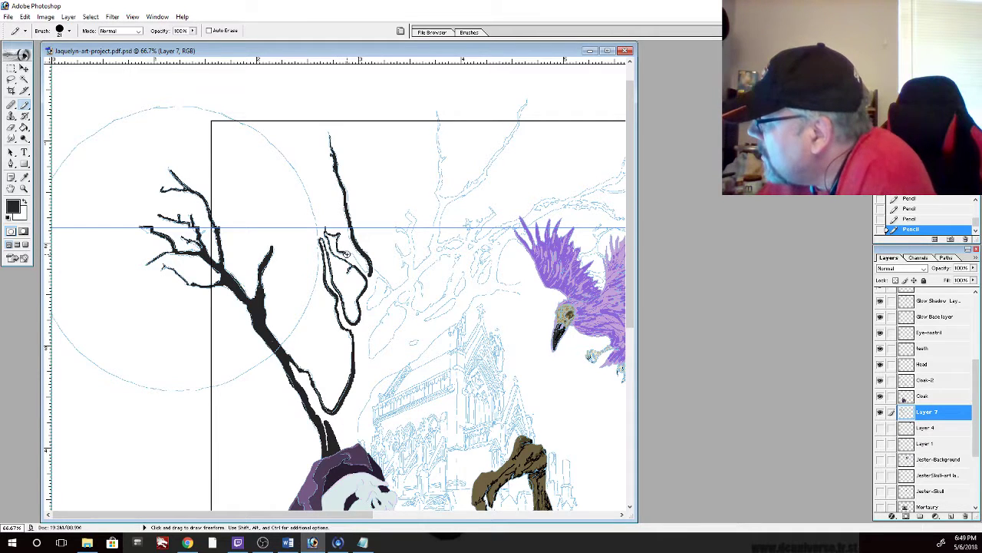
pyautogui.moveTo(349, 253); pyautogui.dragTo(367, 273)
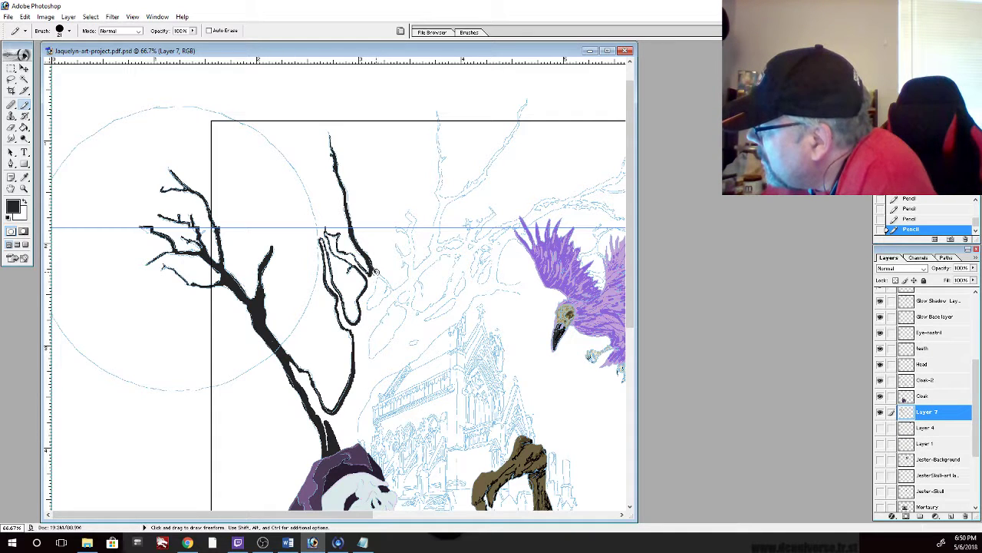
# Trace the central branches and their twigs, ending with the long branch that rises past the frame's upper edge
pyautogui.moveTo(392, 286); pyautogui.dragTo(398, 291)
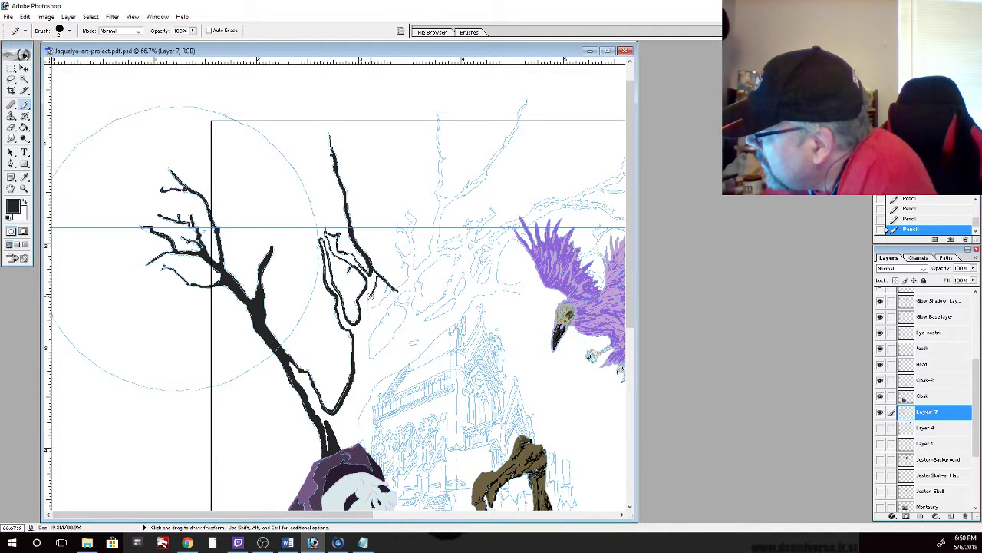
pyautogui.moveTo(370, 308); pyautogui.dragTo(388, 294)
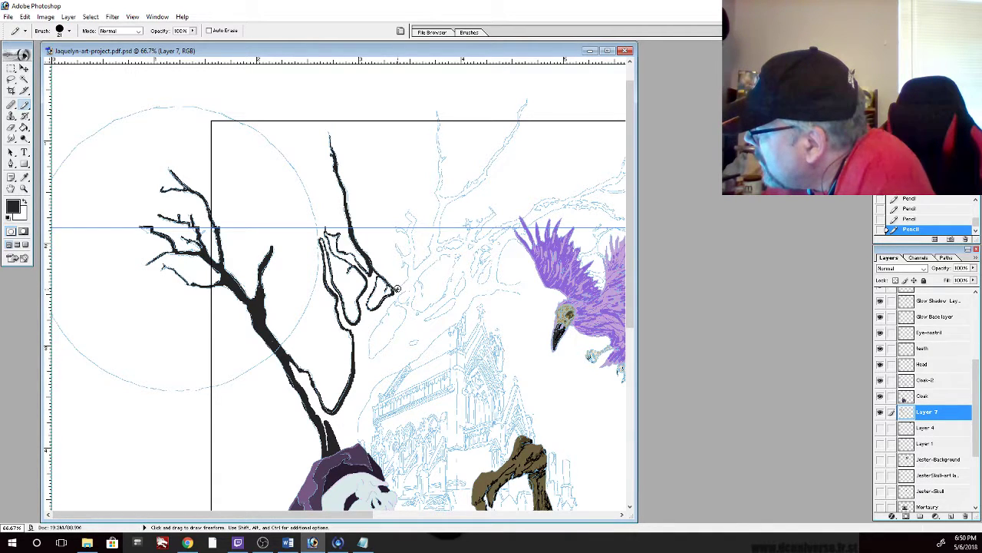
pyautogui.moveTo(396, 290)
pyautogui.mouseDown()
pyautogui.moveTo(409, 275)
pyautogui.moveTo(397, 249)
pyautogui.mouseUp()
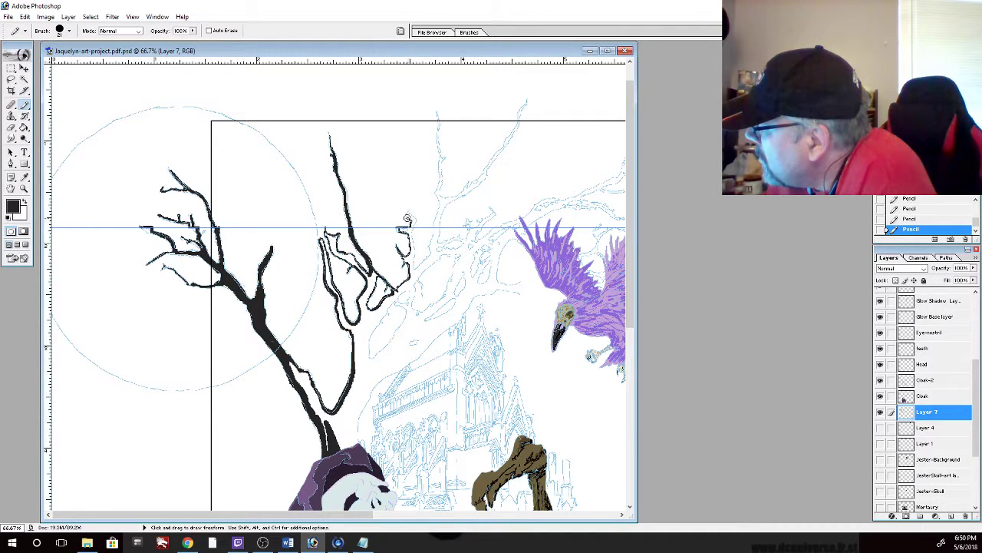
pyautogui.moveTo(407, 219)
pyautogui.mouseDown()
pyautogui.moveTo(415, 268)
pyautogui.moveTo(432, 251)
pyautogui.moveTo(439, 185)
pyautogui.mouseUp()
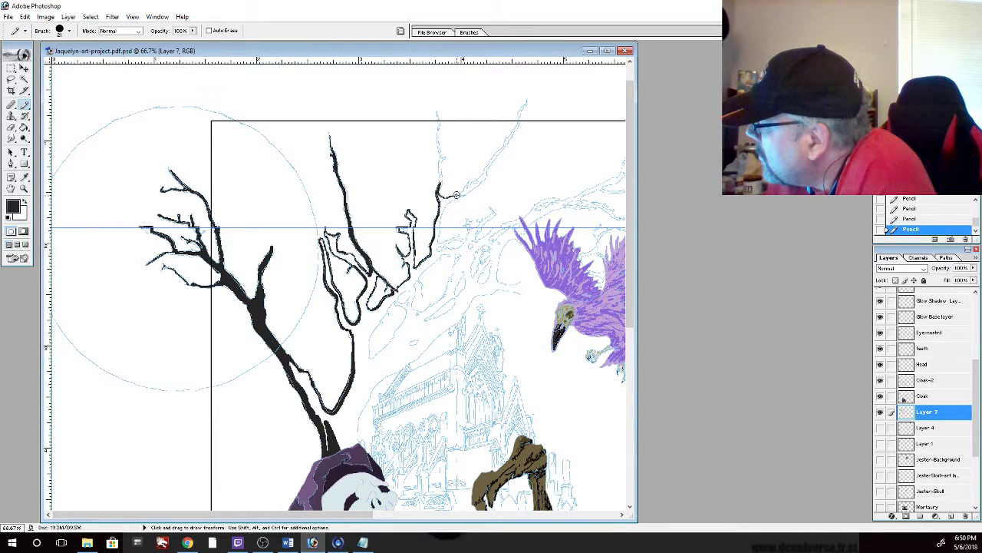
pyautogui.moveTo(455, 195)
pyautogui.mouseDown()
pyautogui.moveTo(470, 176)
pyautogui.moveTo(468, 186)
pyautogui.mouseUp()
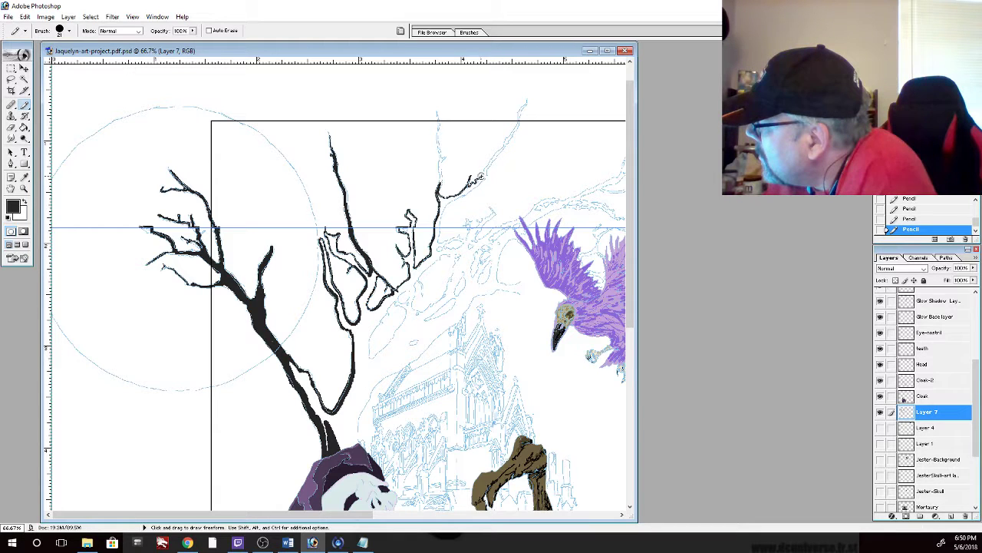
pyautogui.moveTo(484, 171); pyautogui.dragTo(528, 95)
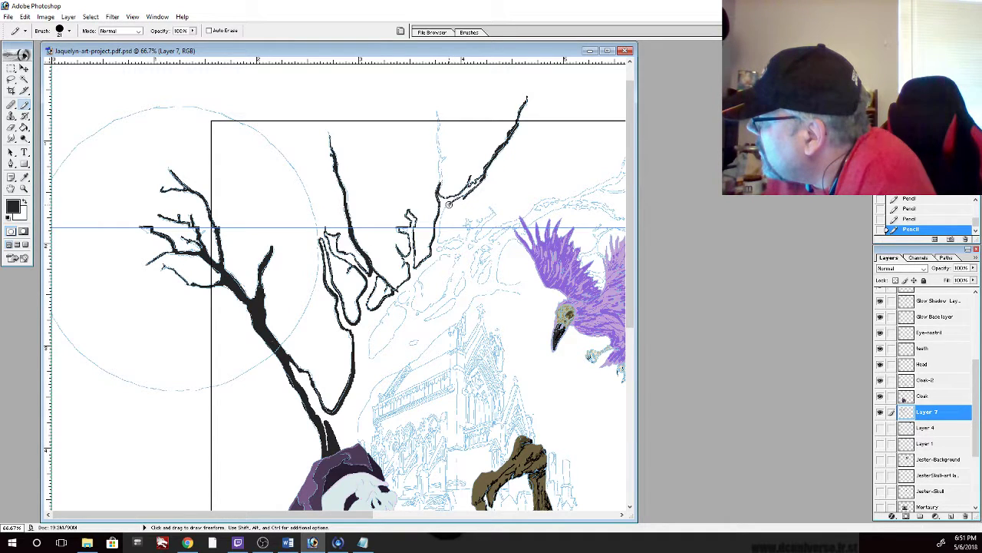
# Outline the gaps among the central branches and the right limb, from its tips behind the raven down to the hood
pyautogui.moveTo(443, 208)
pyautogui.mouseDown()
pyautogui.moveTo(438, 241)
pyautogui.moveTo(470, 234)
pyautogui.mouseUp()
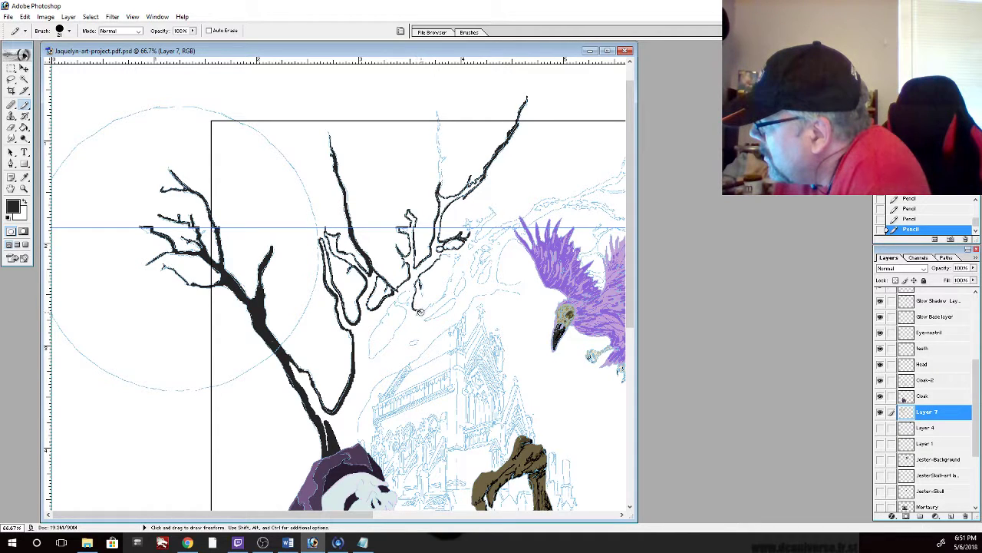
pyautogui.moveTo(420, 311); pyautogui.dragTo(433, 304)
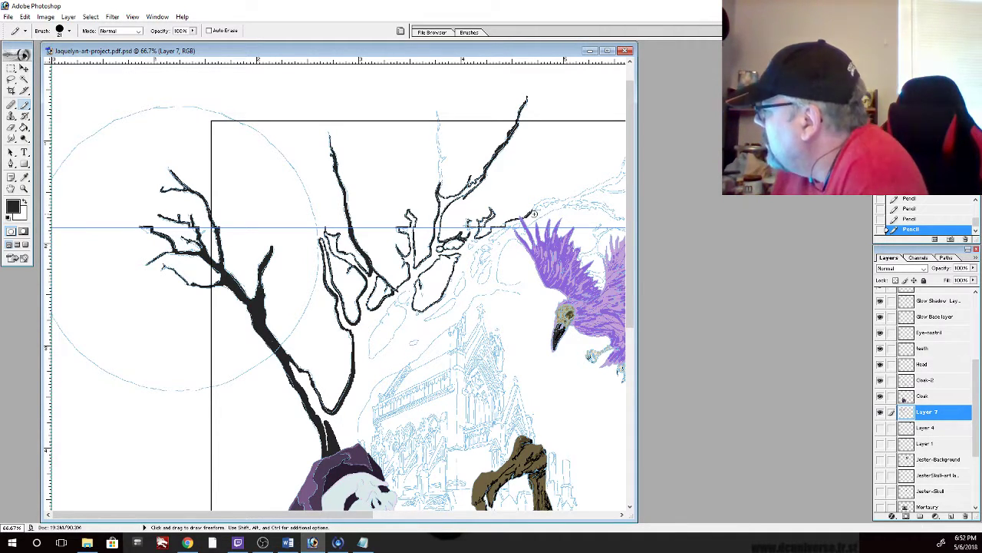
pyautogui.moveTo(543, 200); pyautogui.dragTo(617, 177)
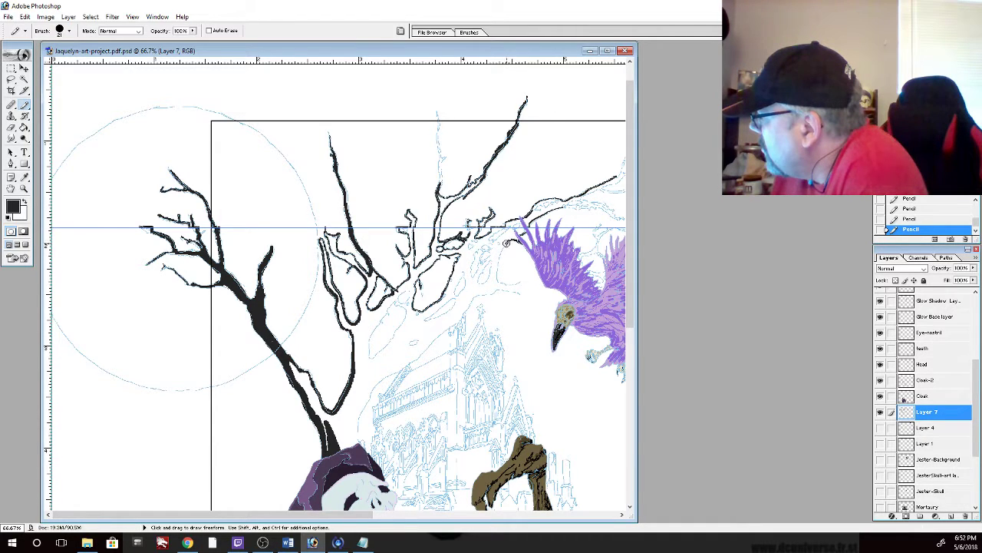
pyautogui.moveTo(496, 275); pyautogui.dragTo(497, 283)
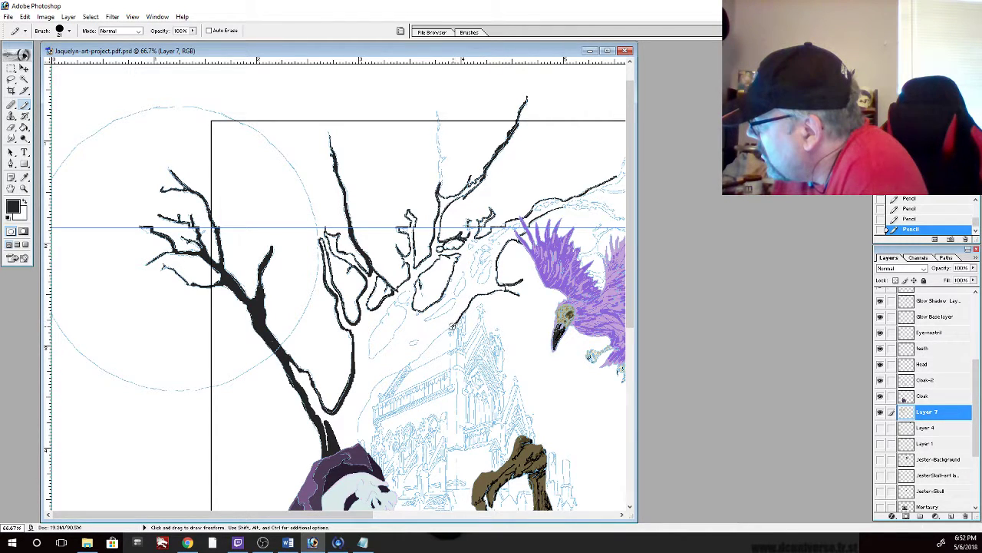
pyautogui.moveTo(436, 337); pyautogui.dragTo(366, 399)
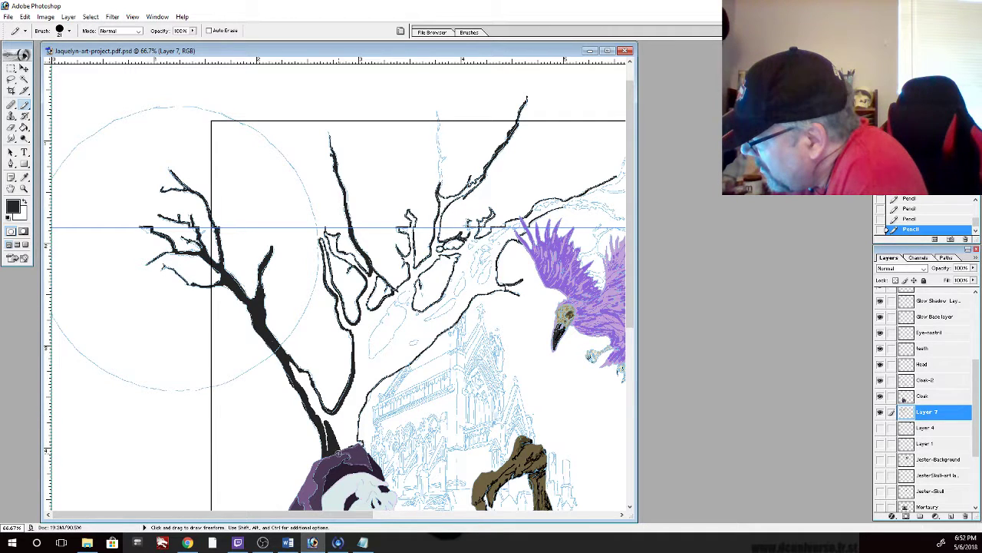
# Touch up the trunk base above the hood and pencil the upright central branch up past the frame's upper edge
pyautogui.moveTo(339, 452)
pyautogui.mouseDown()
pyautogui.moveTo(350, 431)
pyautogui.moveTo(335, 443)
pyautogui.mouseUp()
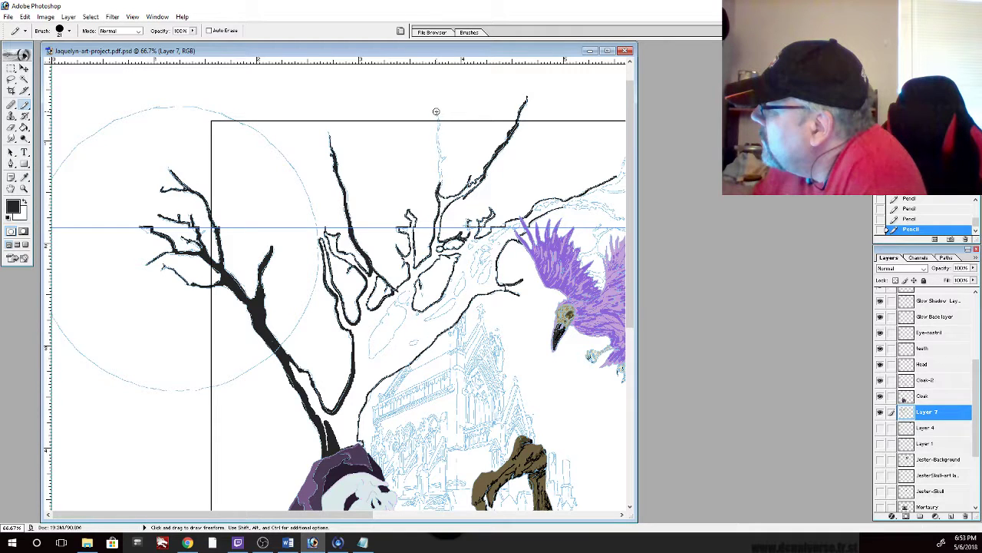
pyautogui.moveTo(437, 121); pyautogui.dragTo(437, 130)
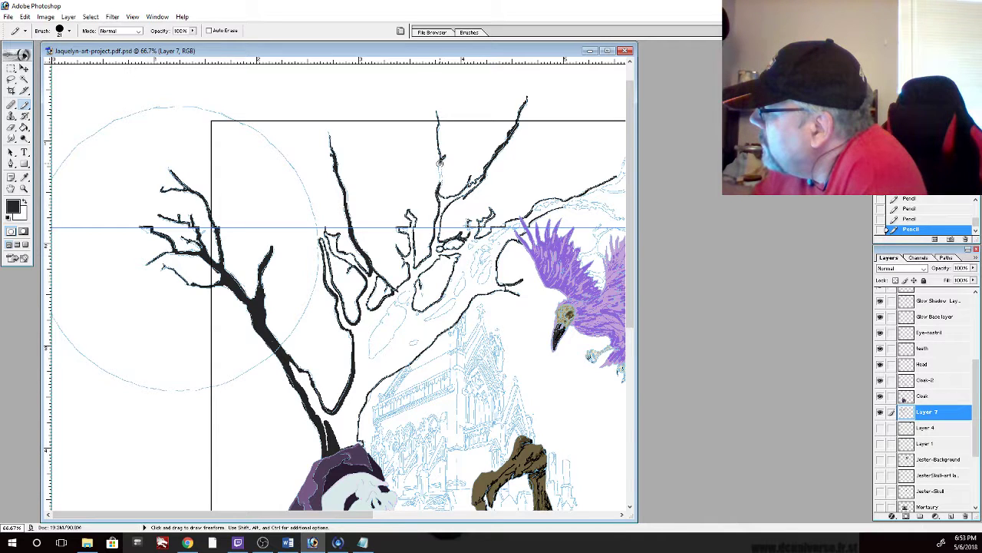
pyautogui.moveTo(440, 170); pyautogui.dragTo(440, 179)
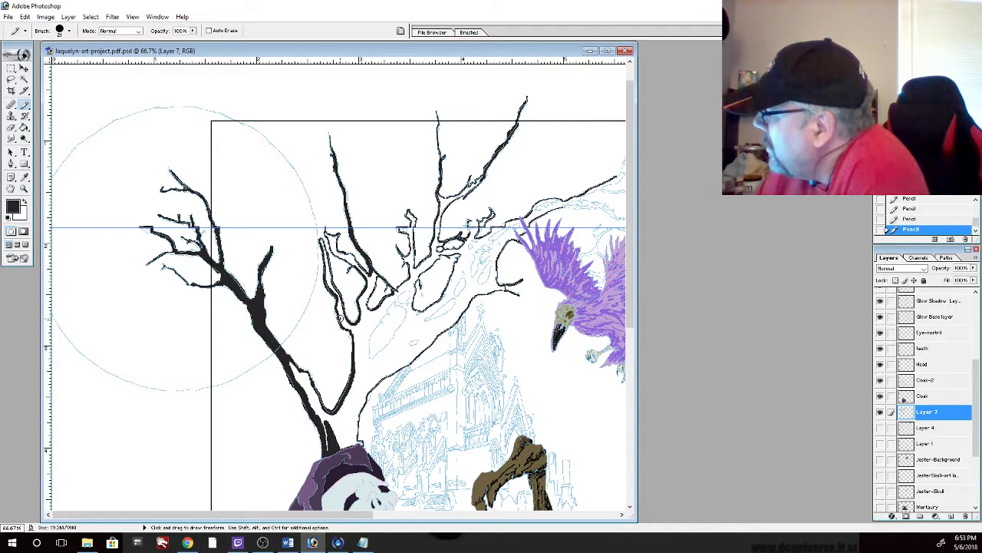
# Try to fill the outlined area between the limbs with dark grey using the Paint Bucket
pyautogui.press('g')
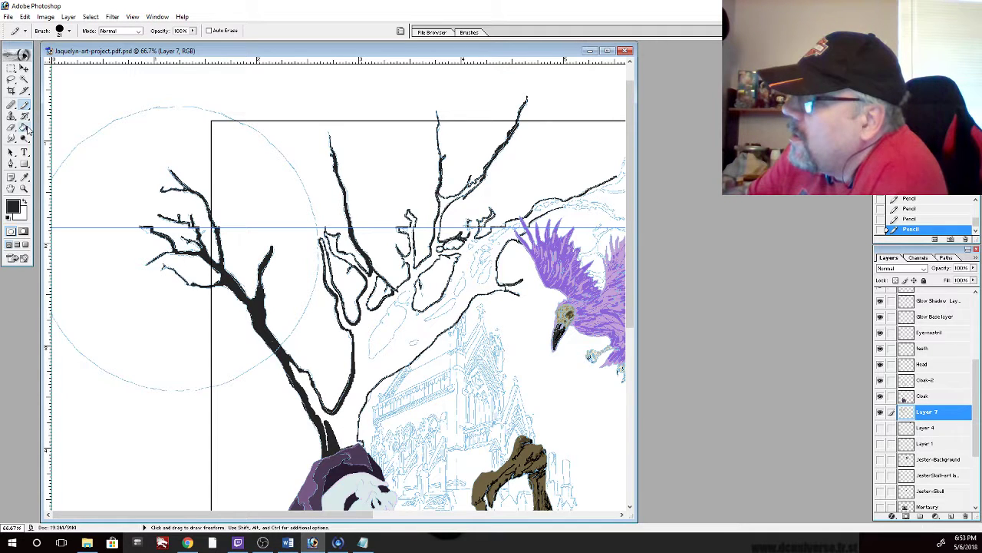
pyautogui.click(320, 354)
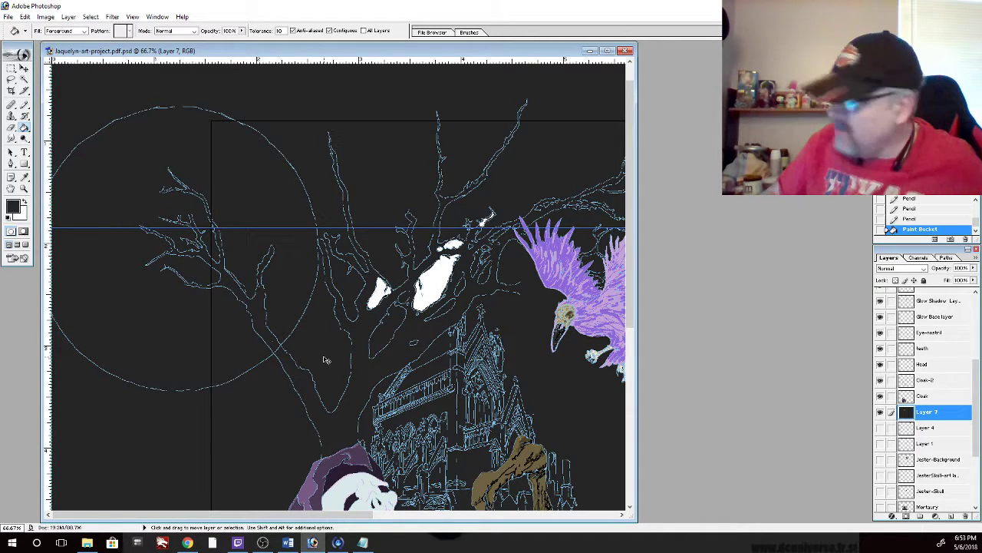
pyautogui.hotkey('ctrl', 'z')
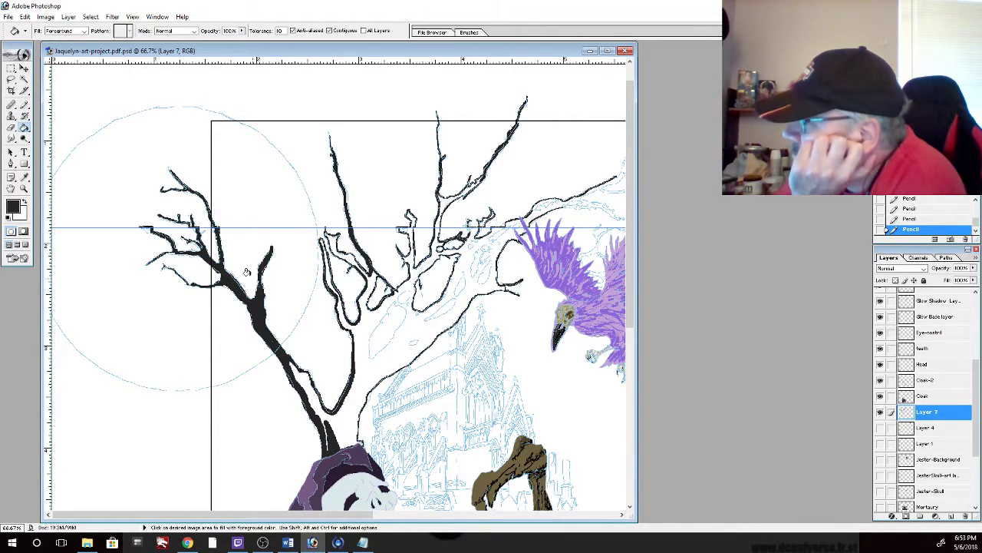
# Pencil the V-shaped fork and fill the outlined branch above it with solid dark grey down to the joint
pyautogui.press('b')
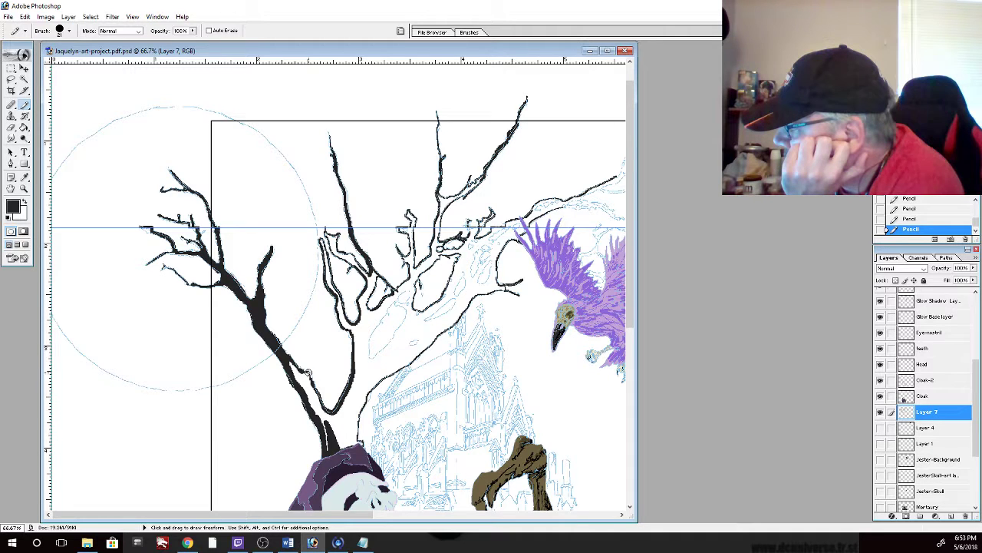
pyautogui.moveTo(336, 419); pyautogui.dragTo(349, 389)
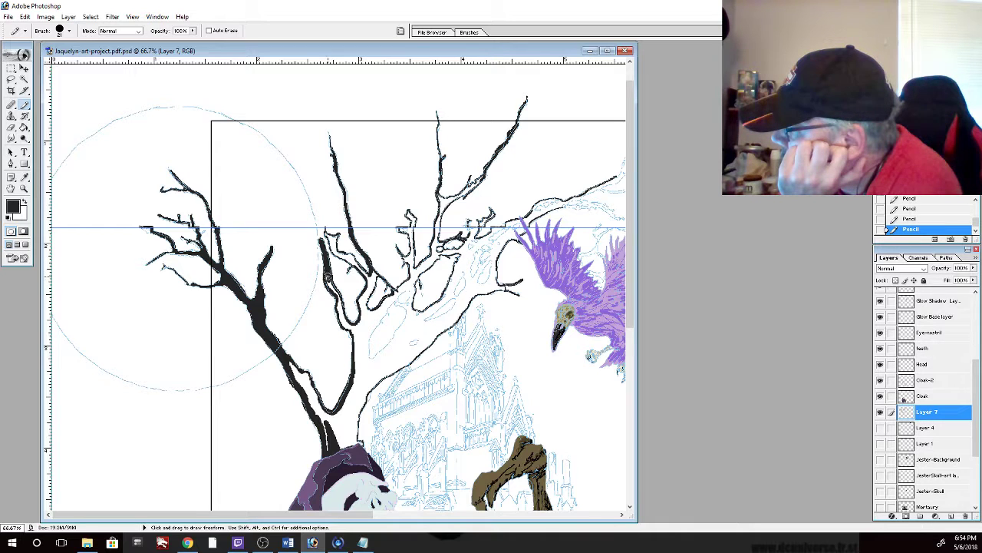
pyautogui.moveTo(327, 274); pyautogui.dragTo(339, 309)
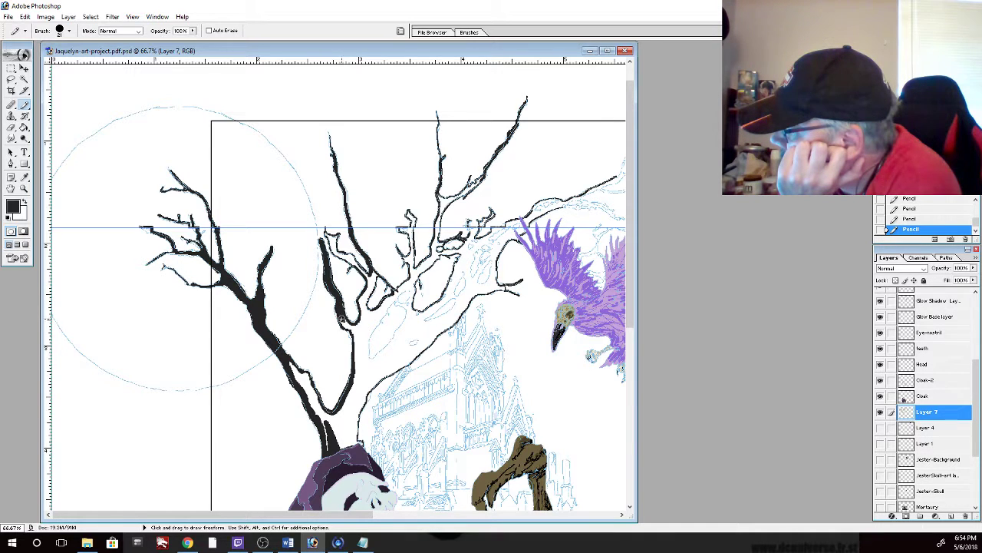
pyautogui.moveTo(344, 317)
pyautogui.mouseDown()
pyautogui.moveTo(353, 336)
pyautogui.moveTo(338, 314)
pyautogui.mouseUp()
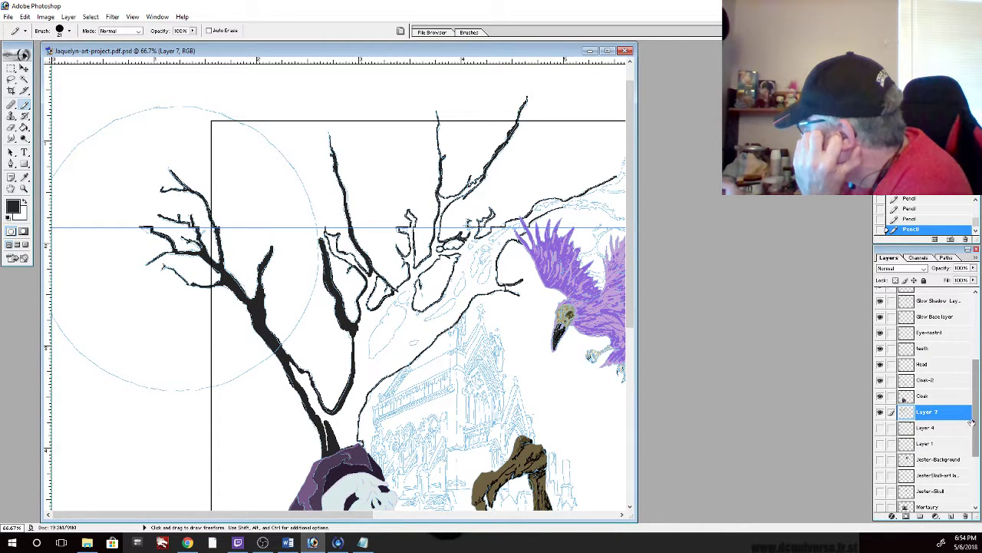
# Hide the Cloak-2, Head and Cloak layers to uncover the trunk base
pyautogui.click(880, 382)
pyautogui.click(880, 365)
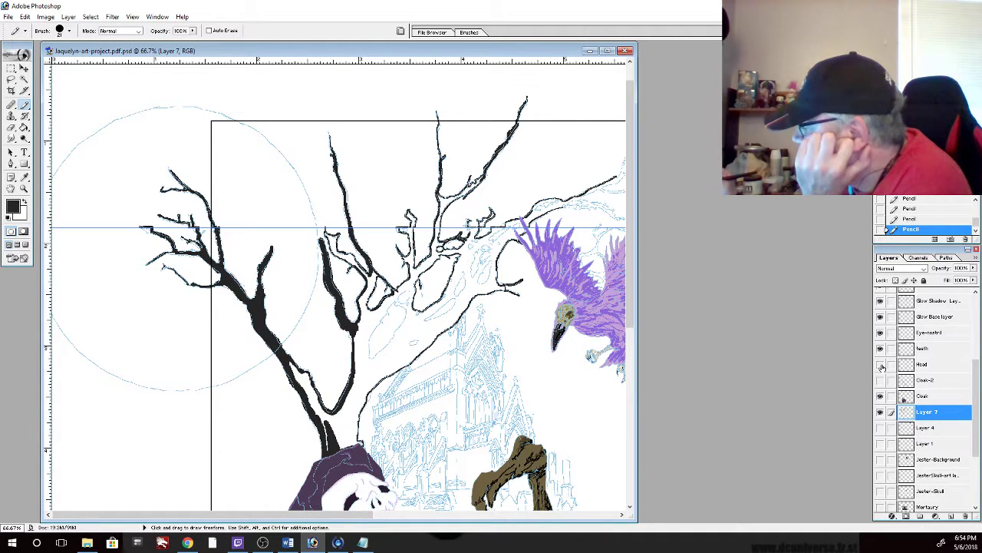
pyautogui.click(880, 397)
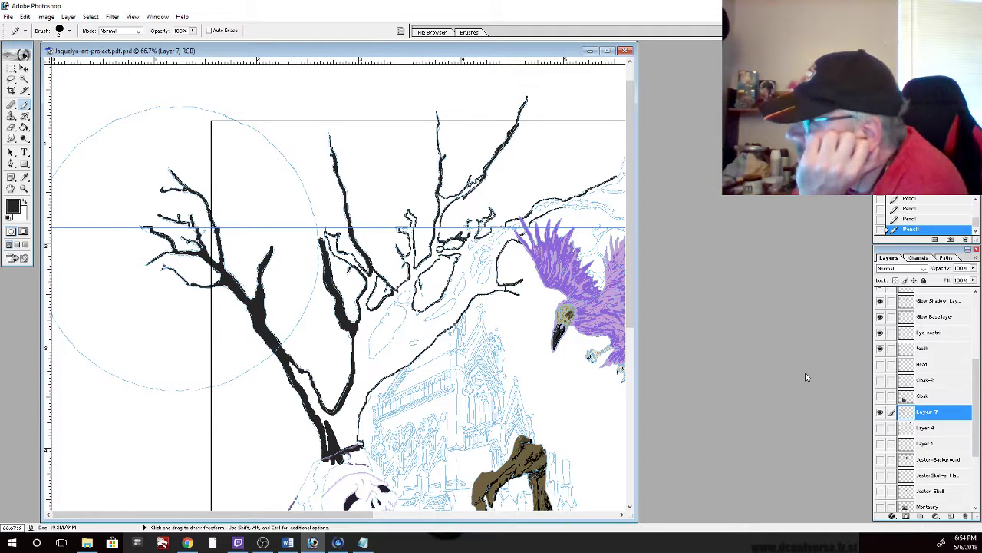
# Pencil over the gaps along the trunk's lower edge, where it meets the hood and the right outline
pyautogui.click(24, 188)
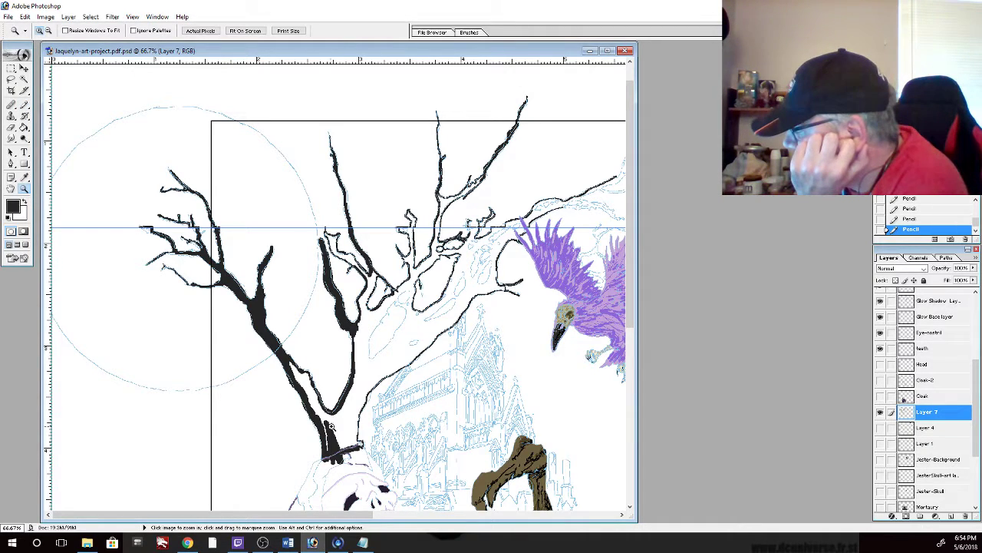
pyautogui.moveTo(340, 429); pyautogui.dragTo(374, 454)
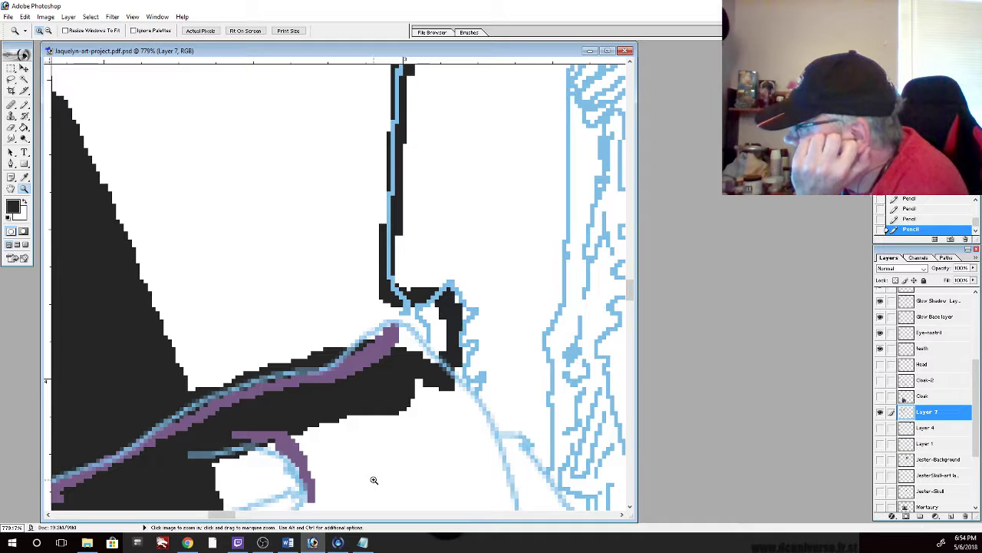
pyautogui.click(24, 107)
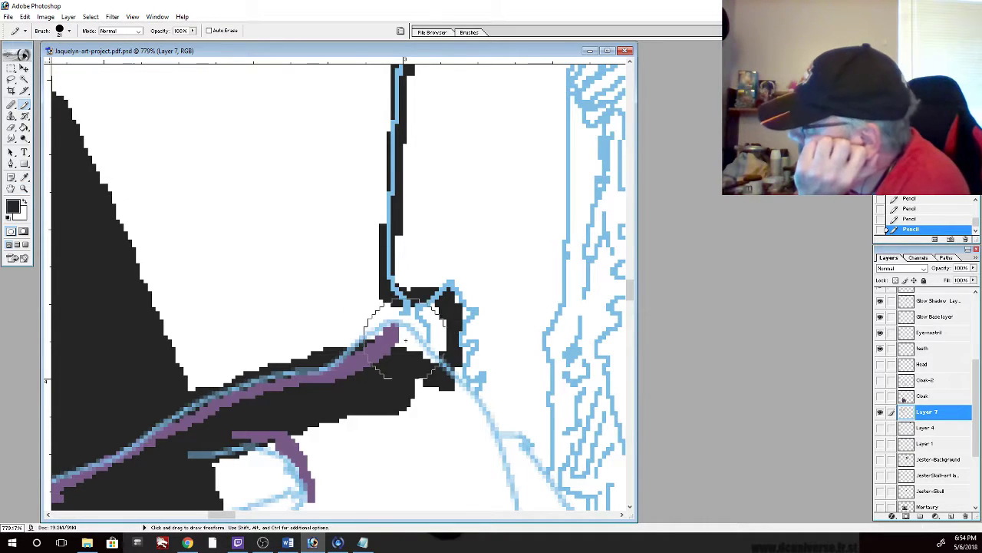
pyautogui.moveTo(416, 354)
pyautogui.mouseDown()
pyautogui.moveTo(444, 352)
pyautogui.moveTo(434, 313)
pyautogui.moveTo(422, 340)
pyautogui.moveTo(414, 316)
pyautogui.moveTo(395, 342)
pyautogui.moveTo(379, 311)
pyautogui.moveTo(288, 370)
pyautogui.moveTo(303, 347)
pyautogui.moveTo(226, 383)
pyautogui.moveTo(215, 379)
pyautogui.moveTo(230, 373)
pyautogui.moveTo(170, 392)
pyautogui.moveTo(274, 356)
pyautogui.moveTo(174, 381)
pyautogui.moveTo(136, 408)
pyautogui.mouseUp()
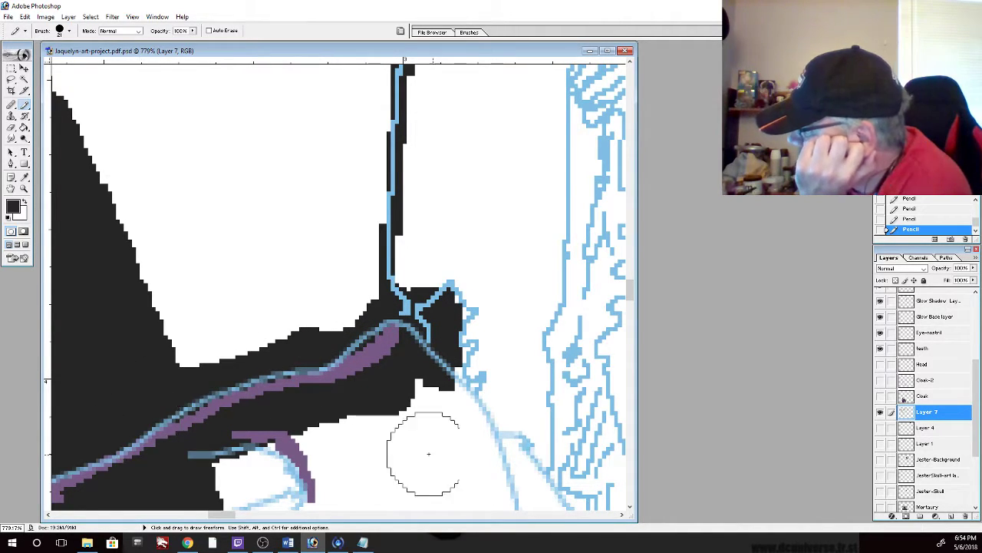
# Fill the white gap inside the lower trunk, extend its outer edge to the blue line and cover the leftover speck
pyautogui.moveTo(222, 516); pyautogui.dragTo(209, 515)
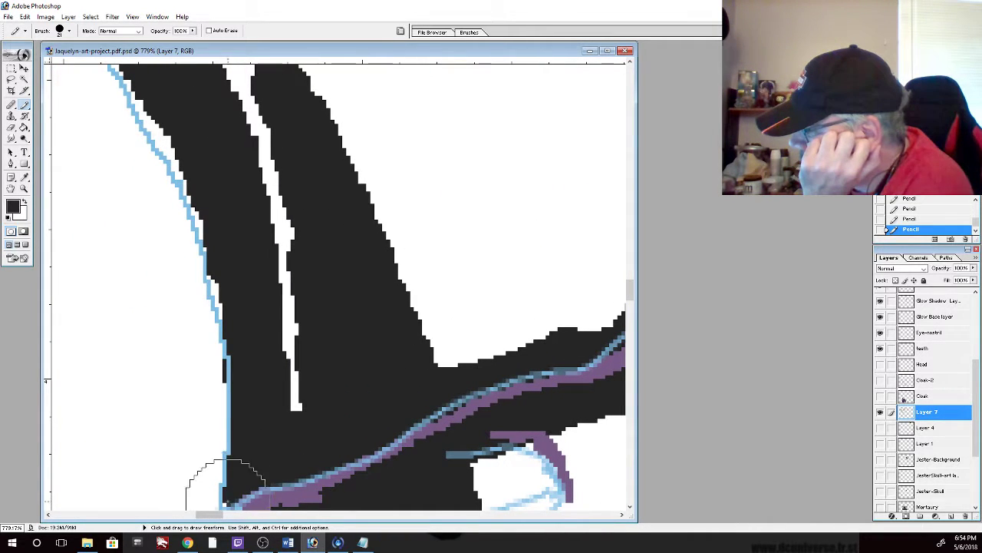
pyautogui.moveTo(288, 424)
pyautogui.mouseDown()
pyautogui.moveTo(294, 391)
pyautogui.moveTo(301, 395)
pyautogui.moveTo(290, 268)
pyautogui.moveTo(293, 361)
pyautogui.moveTo(275, 158)
pyautogui.moveTo(253, 92)
pyautogui.mouseUp()
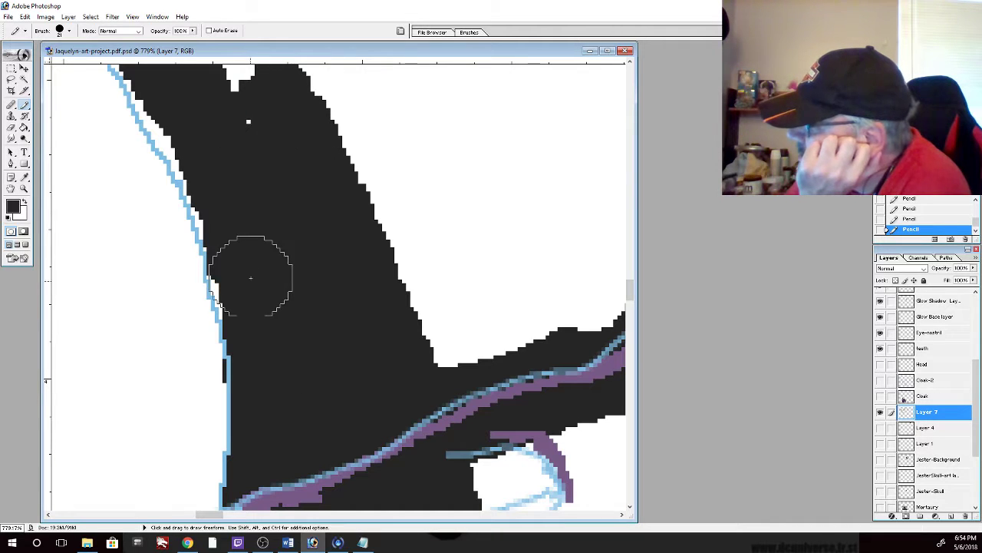
pyautogui.moveTo(217, 293)
pyautogui.mouseDown()
pyautogui.moveTo(202, 228)
pyautogui.moveTo(131, 79)
pyautogui.mouseUp()
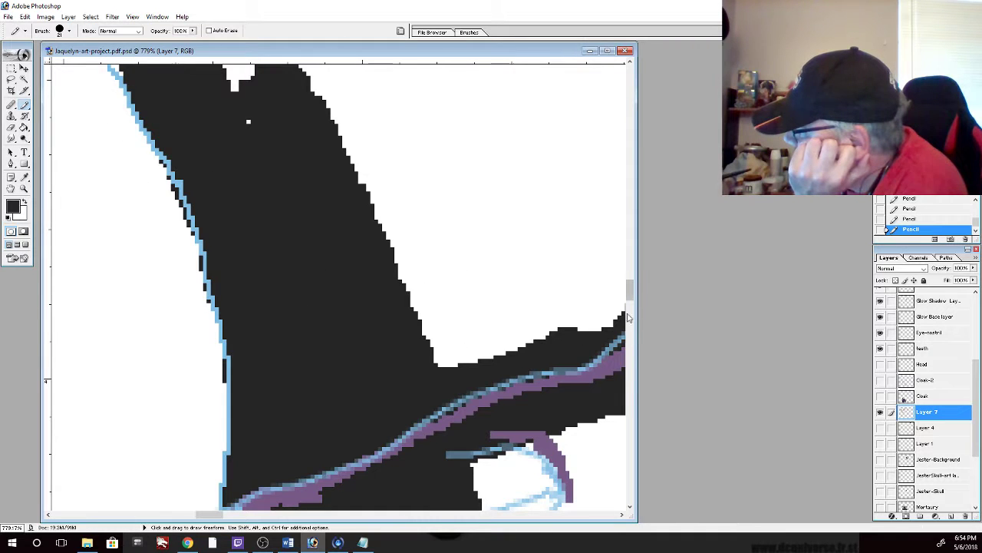
pyautogui.moveTo(630, 295); pyautogui.dragTo(629, 275)
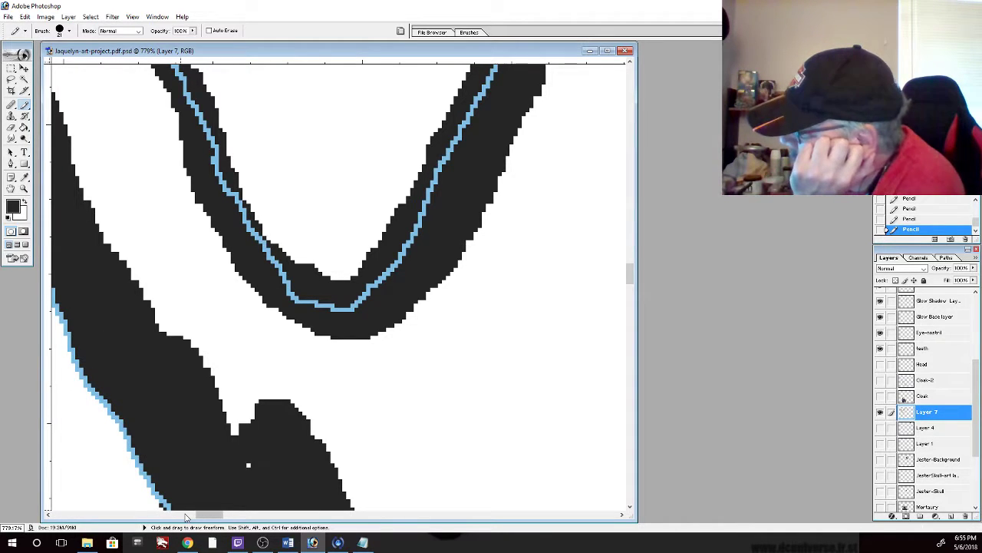
pyautogui.click(249, 465)
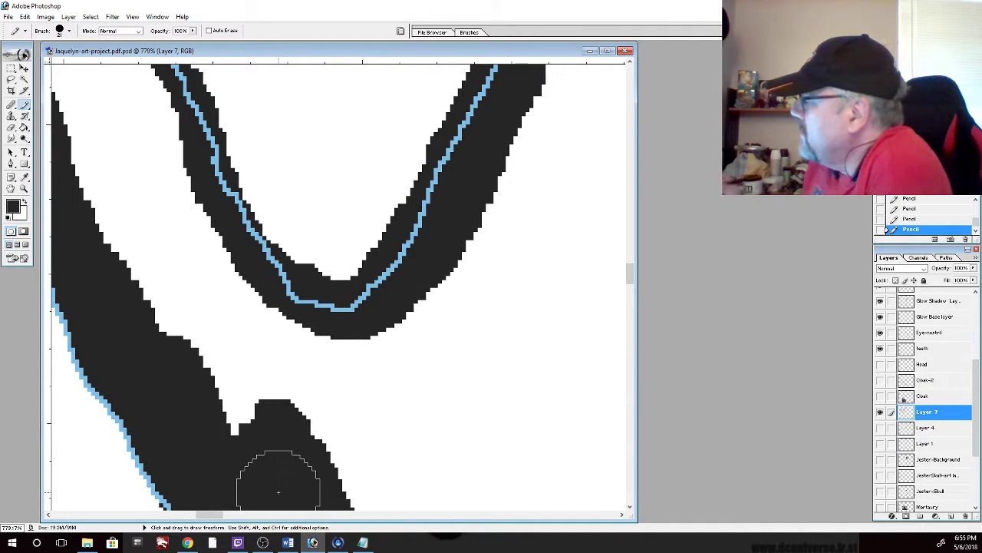
# Erase the dark overspill along the inner edge of the V-shaped fork, following the blue line art
pyautogui.moveTo(630, 278); pyautogui.dragTo(630, 263)
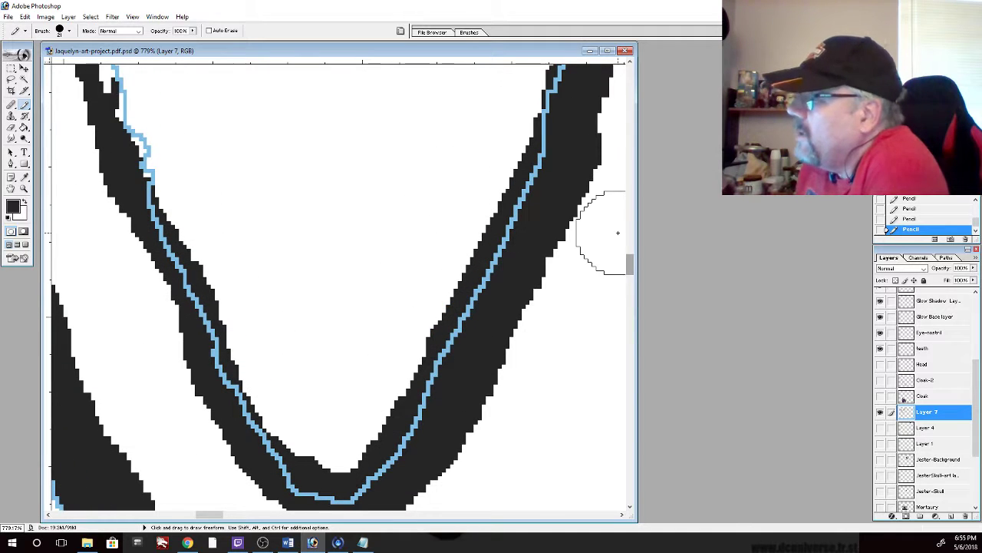
pyautogui.click(18, 128)
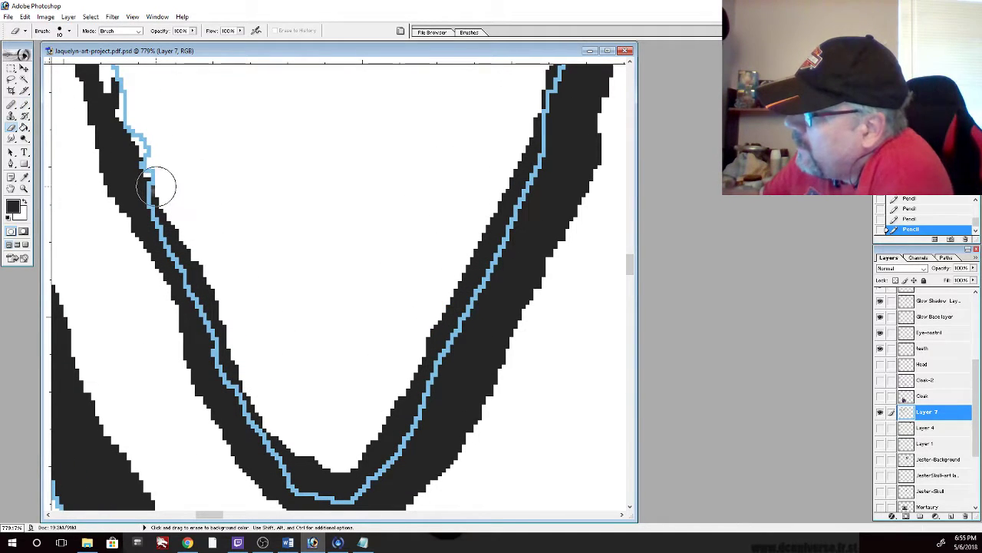
pyautogui.moveTo(165, 197)
pyautogui.mouseDown()
pyautogui.moveTo(242, 385)
pyautogui.moveTo(281, 441)
pyautogui.moveTo(327, 476)
pyautogui.moveTo(305, 480)
pyautogui.moveTo(323, 486)
pyautogui.moveTo(358, 476)
pyautogui.moveTo(341, 480)
pyautogui.moveTo(358, 454)
pyautogui.moveTo(333, 472)
pyautogui.moveTo(369, 460)
pyautogui.moveTo(404, 397)
pyautogui.moveTo(389, 440)
pyautogui.moveTo(361, 455)
pyautogui.moveTo(394, 425)
pyautogui.moveTo(418, 378)
pyautogui.moveTo(386, 416)
pyautogui.moveTo(438, 323)
pyautogui.moveTo(415, 361)
pyautogui.moveTo(411, 374)
pyautogui.moveTo(497, 228)
pyautogui.moveTo(537, 99)
pyautogui.moveTo(508, 202)
pyautogui.moveTo(524, 168)
pyautogui.moveTo(533, 136)
pyautogui.moveTo(458, 278)
pyautogui.mouseUp()
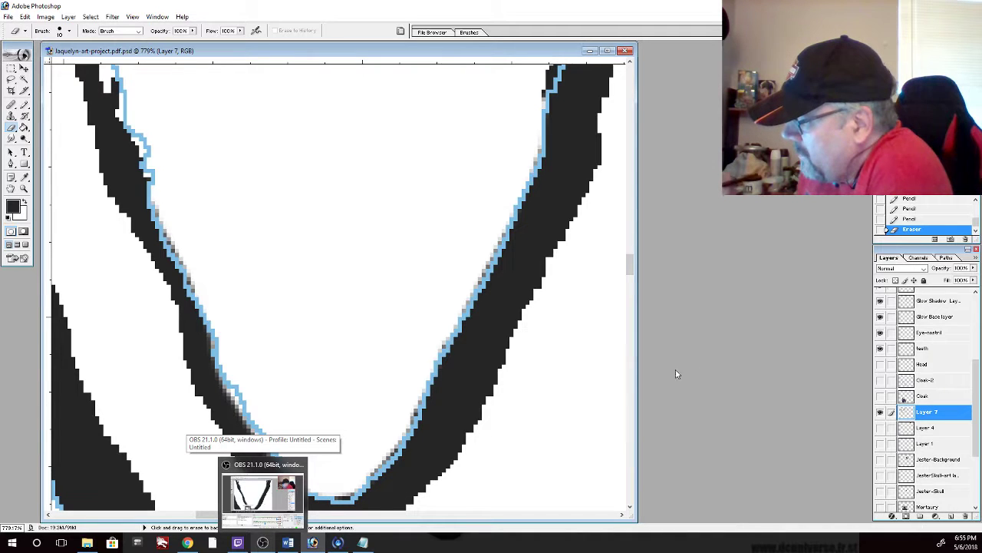
pyautogui.hotkey('ctrl', 'o')
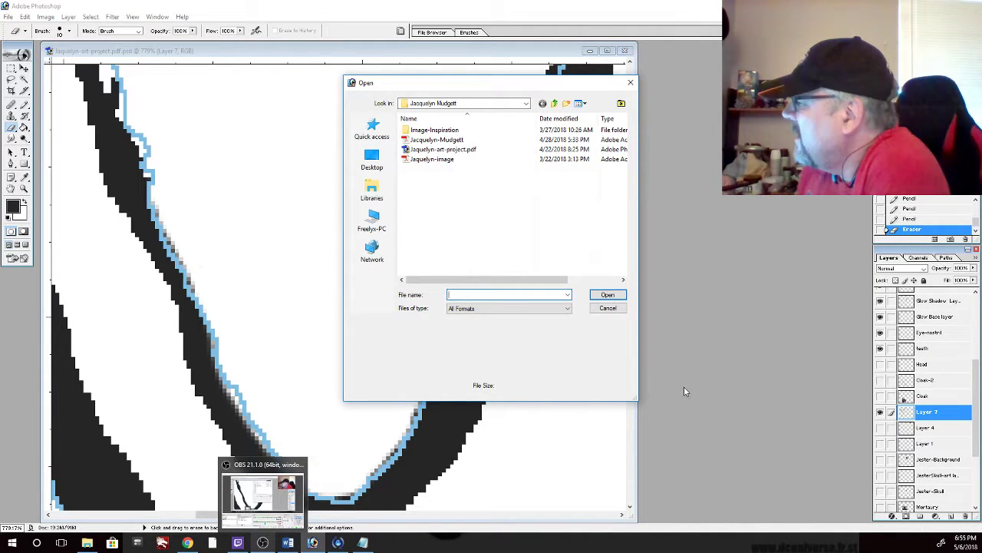
pyautogui.click(610, 309)
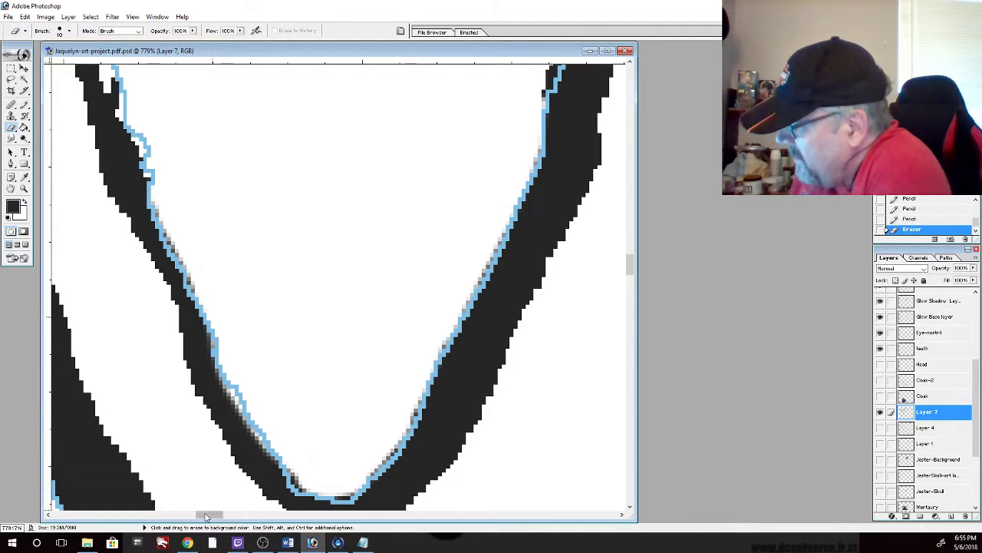
# Pencil the fork's left arm out to the blue line, filling the gaps along its edge and at the upper bend
pyautogui.moveTo(213, 515); pyautogui.dragTo(205, 516)
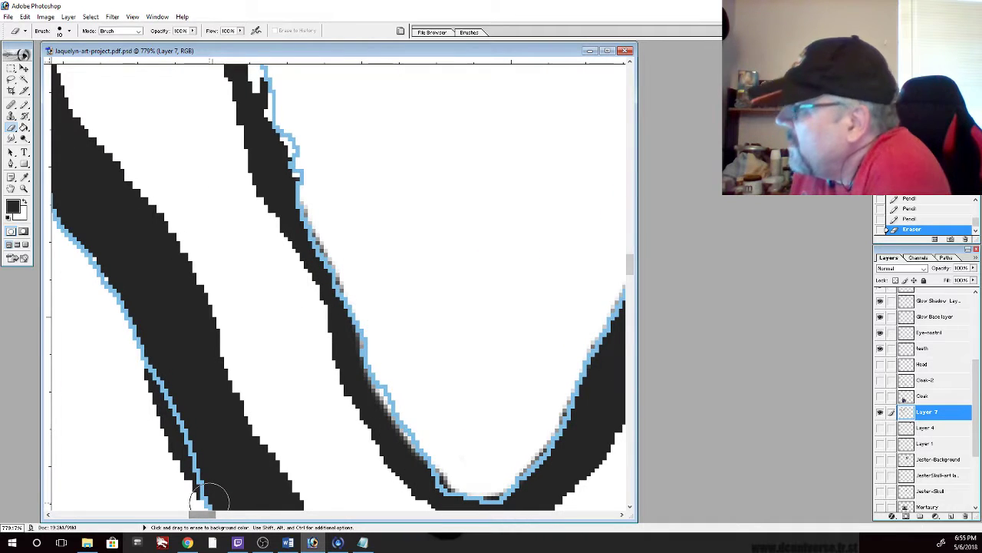
pyautogui.press('b')
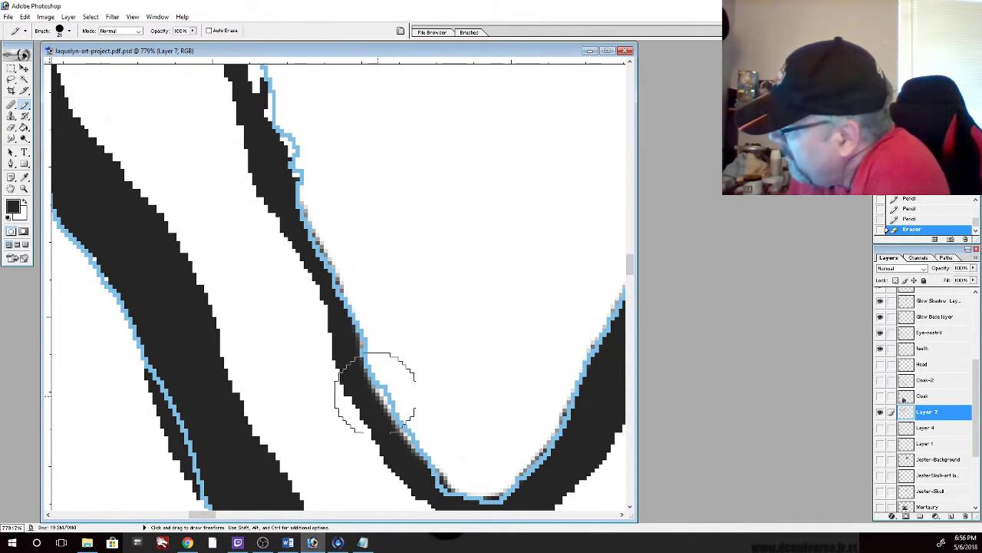
pyautogui.moveTo(384, 403)
pyautogui.mouseDown()
pyautogui.moveTo(297, 221)
pyautogui.moveTo(288, 144)
pyautogui.moveTo(268, 100)
pyautogui.mouseUp()
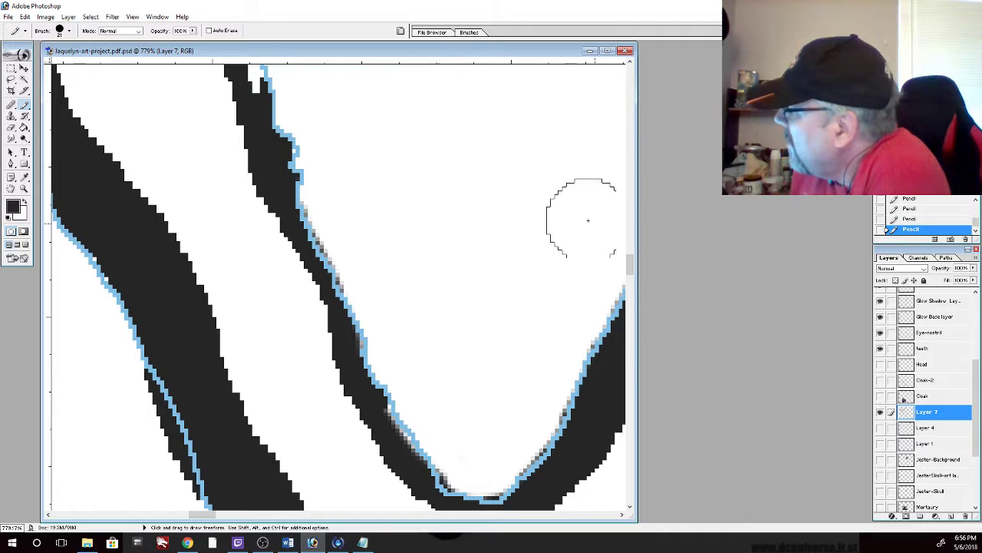
pyautogui.moveTo(630, 265); pyautogui.dragTo(629, 249)
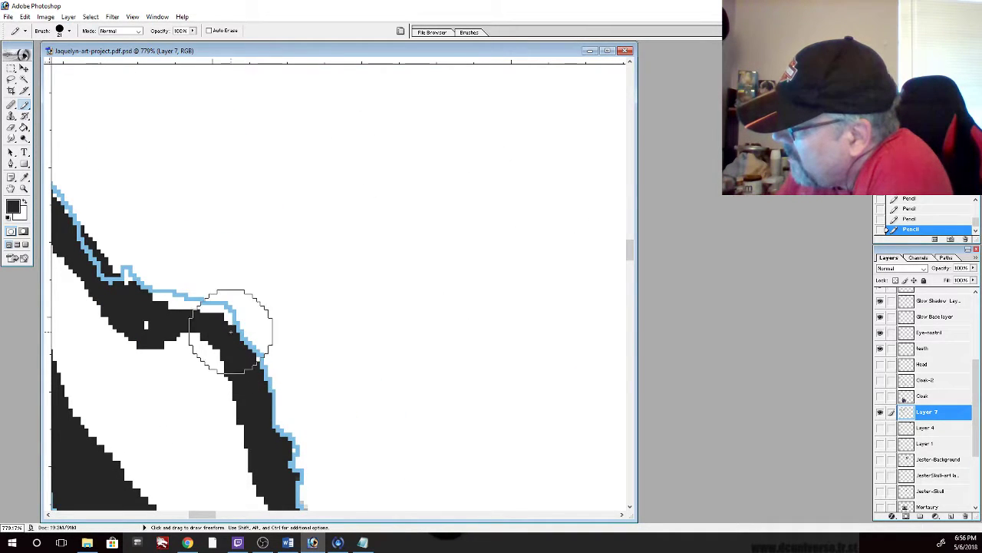
pyautogui.moveTo(231, 340)
pyautogui.mouseDown()
pyautogui.moveTo(226, 296)
pyautogui.moveTo(178, 303)
pyautogui.moveTo(131, 340)
pyautogui.moveTo(162, 333)
pyautogui.moveTo(162, 305)
pyautogui.mouseUp()
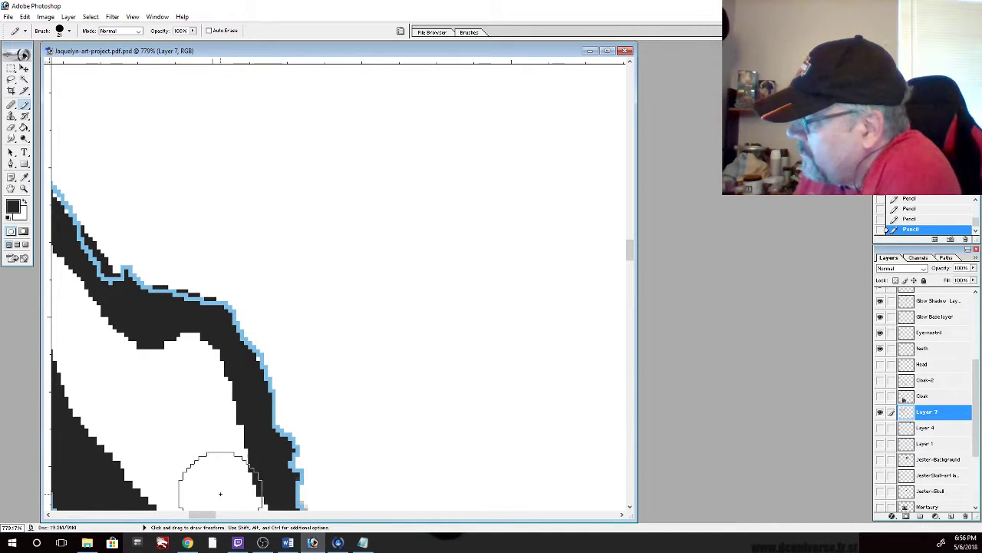
# Remove the horizontal guide that crosses the tree's upper branches
pyautogui.doubleClick(12, 189)
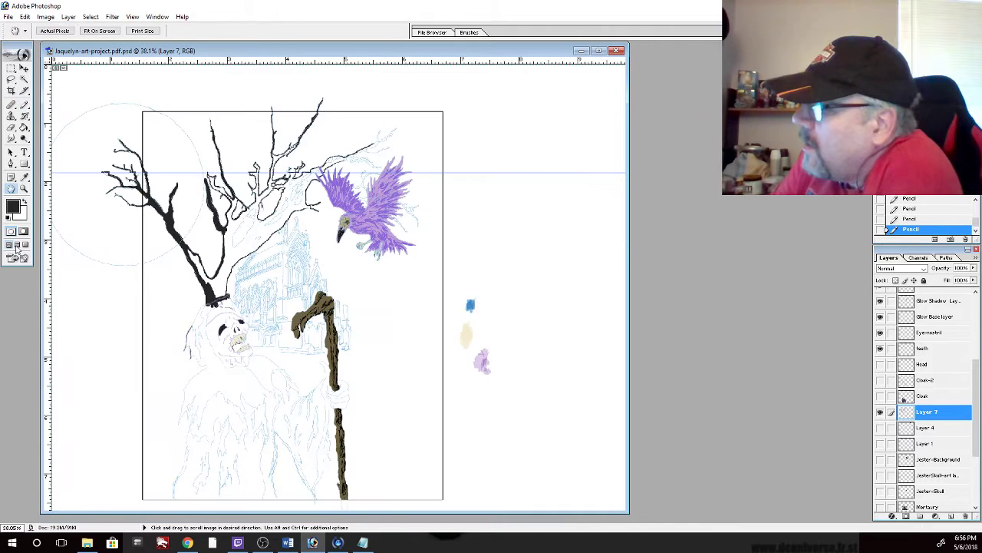
pyautogui.click(24, 190)
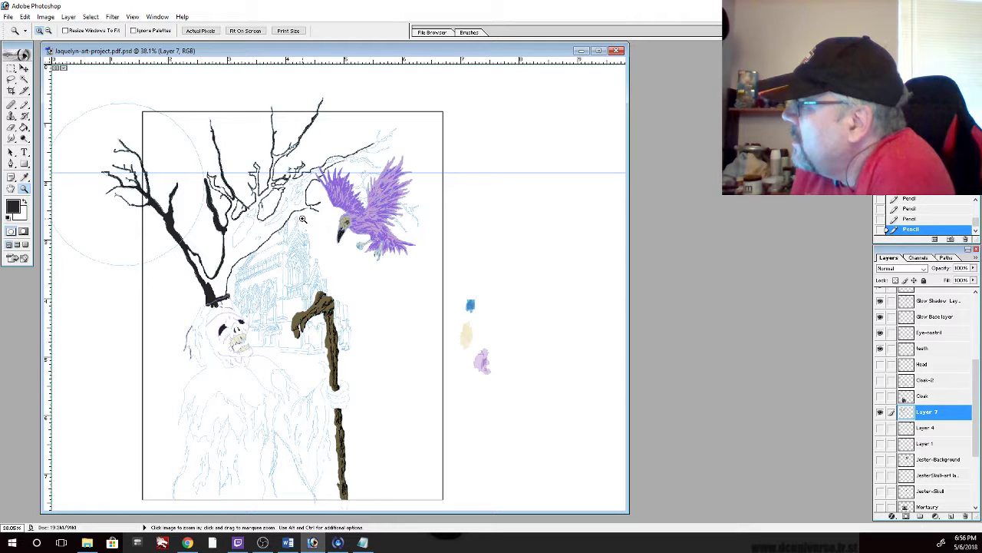
pyautogui.click(298, 184)
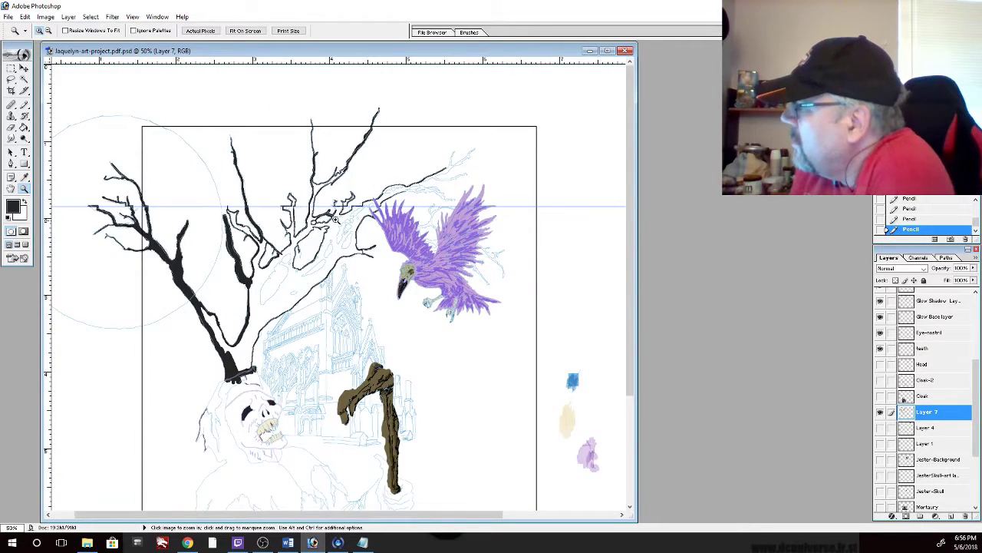
pyautogui.click(341, 212)
pyautogui.click(337, 258)
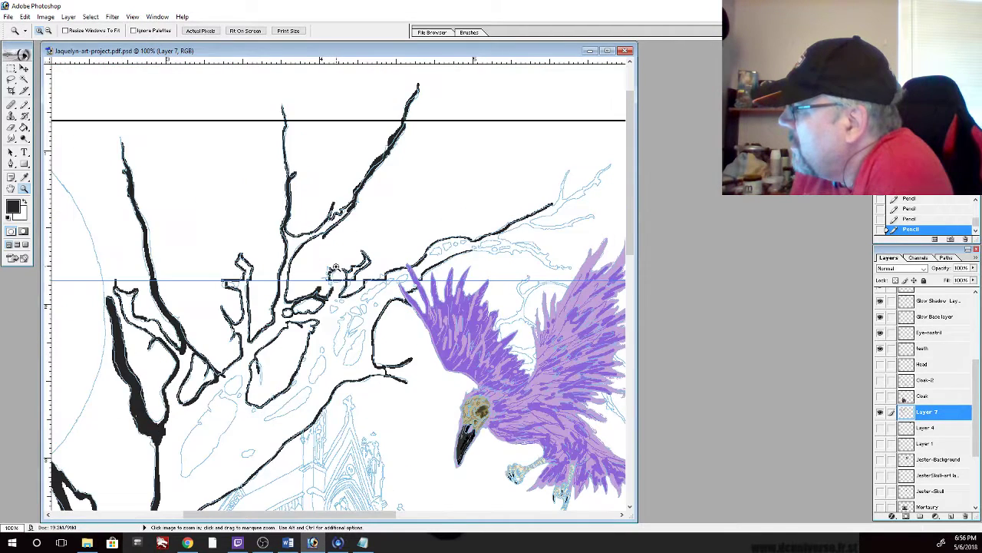
pyautogui.click(340, 294)
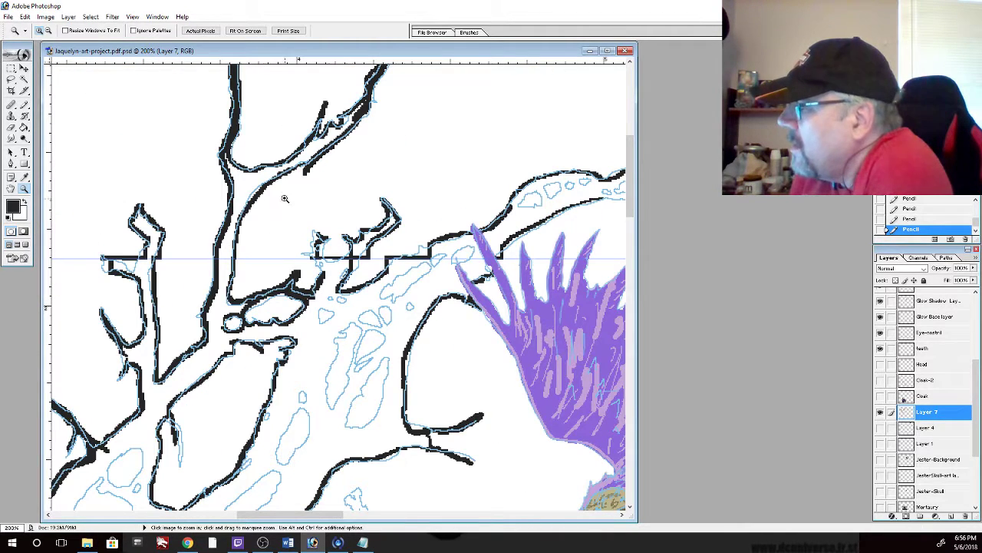
pyautogui.click(24, 67)
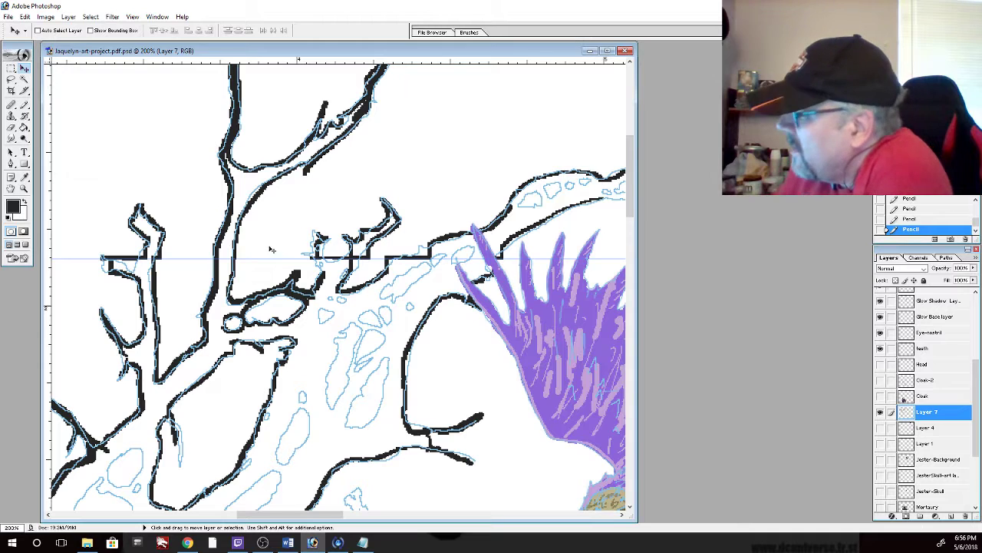
pyautogui.moveTo(278, 260); pyautogui.dragTo(313, 35)
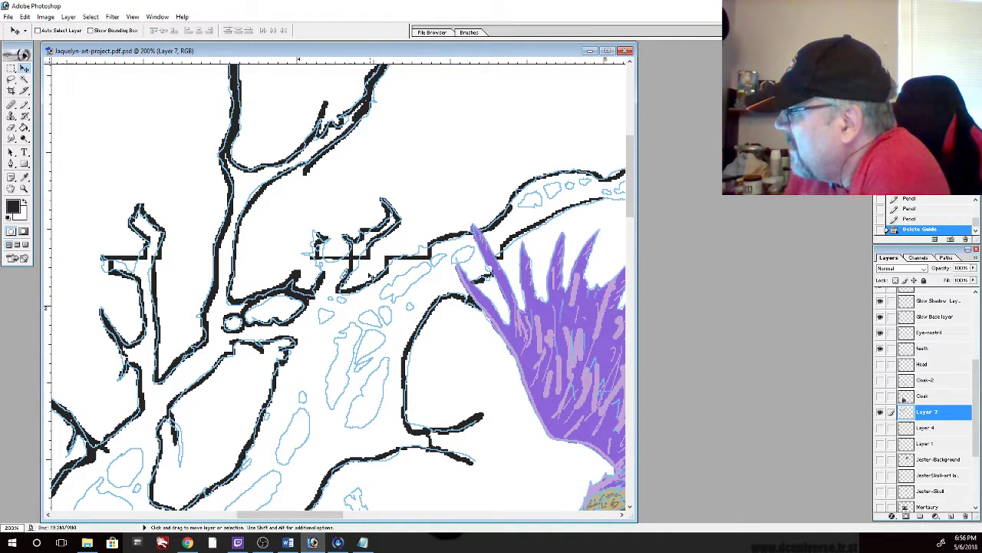
# Fill the small forked twig beside the crow's wing in dark grey and erase the stray straight line across it
pyautogui.click(24, 105)
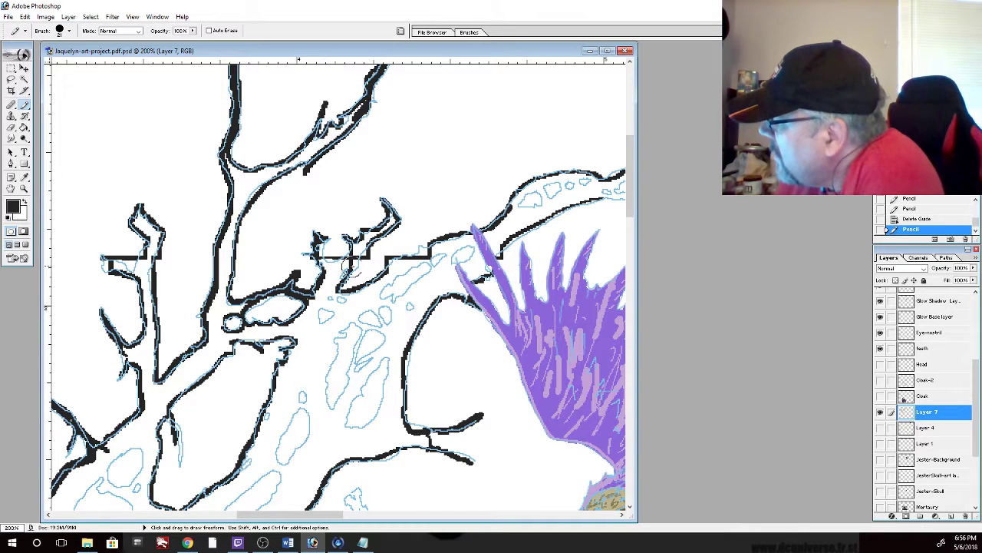
pyautogui.moveTo(342, 261); pyautogui.dragTo(349, 269)
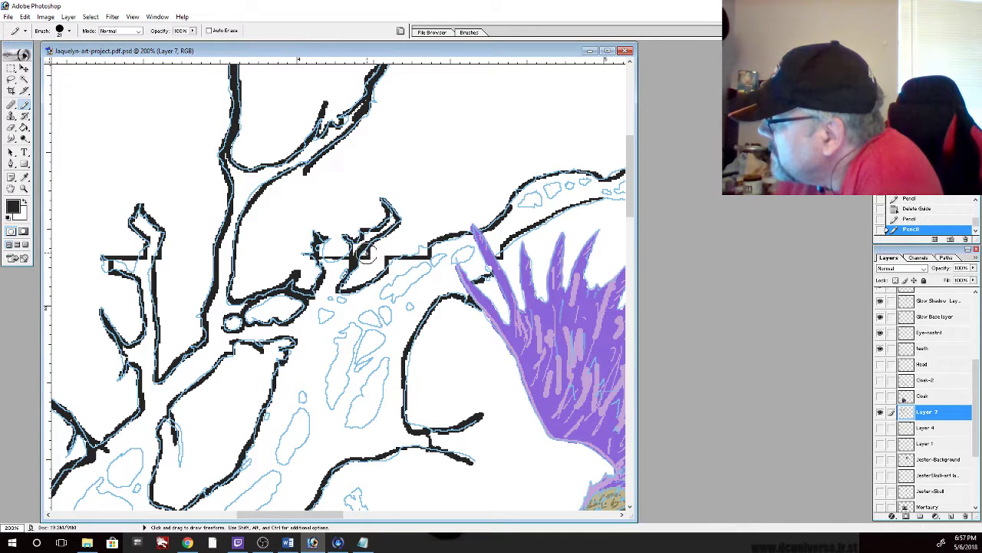
pyautogui.click(11, 127)
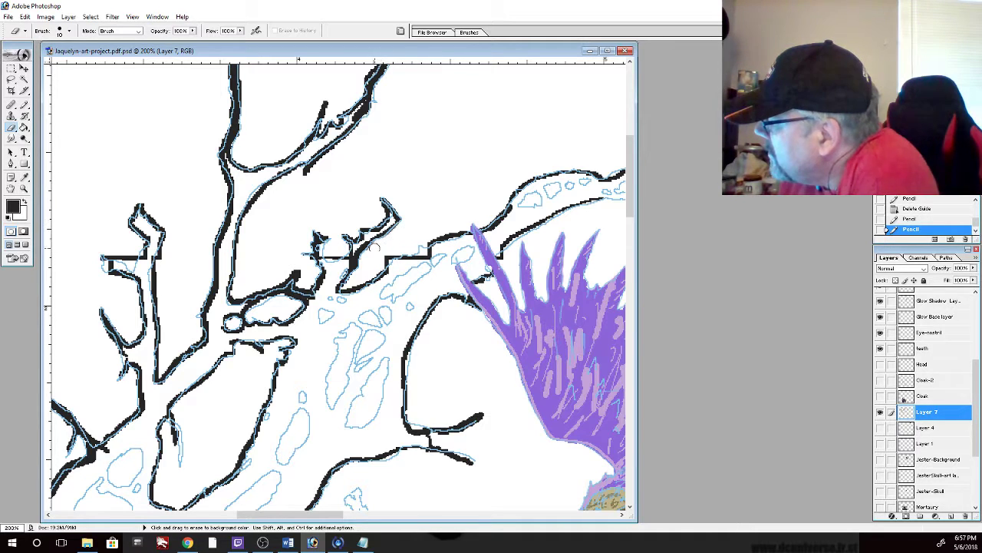
pyautogui.click(374, 246)
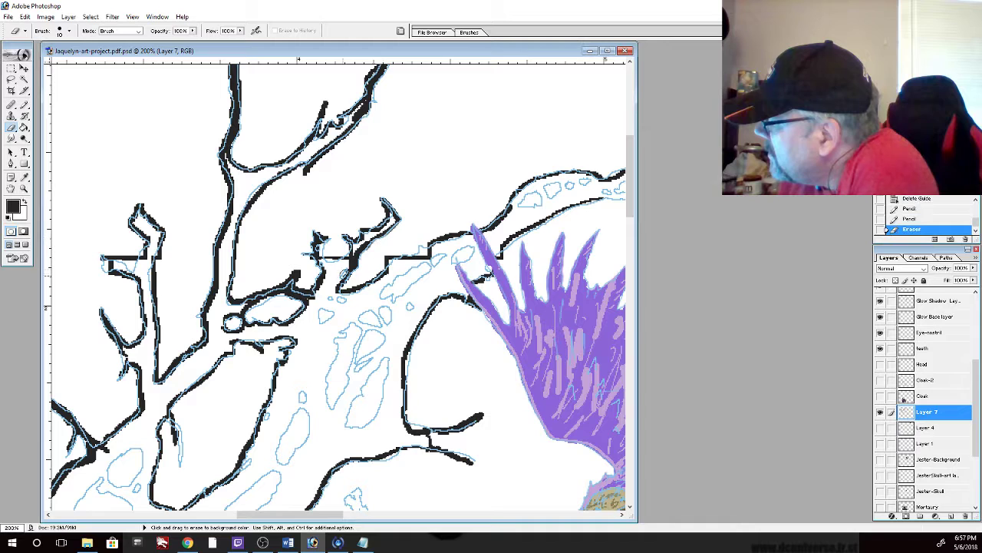
pyautogui.click(340, 253)
pyautogui.press('b')
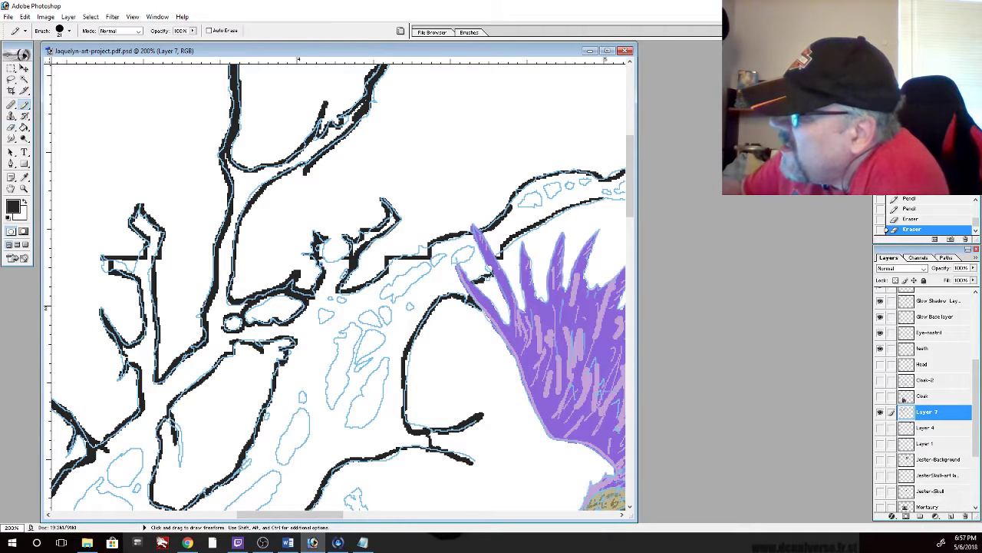
pyautogui.moveTo(315, 238)
pyautogui.mouseDown()
pyautogui.moveTo(319, 253)
pyautogui.moveTo(329, 244)
pyautogui.moveTo(319, 257)
pyautogui.moveTo(333, 263)
pyautogui.moveTo(396, 220)
pyautogui.moveTo(393, 207)
pyautogui.mouseUp()
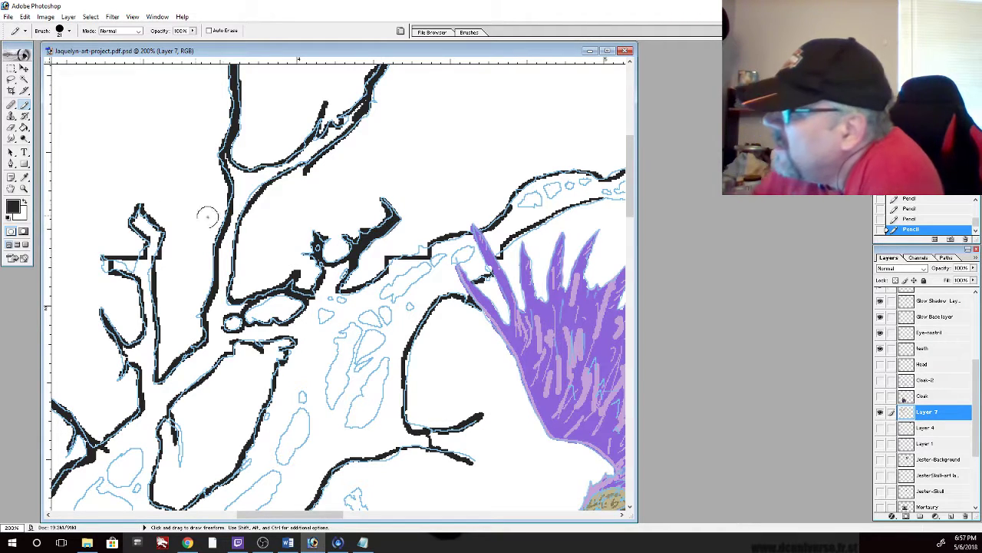
# Erase the overspill between the small twig's two arms and pencil in its stem and the knotted branch below
pyautogui.click(12, 127)
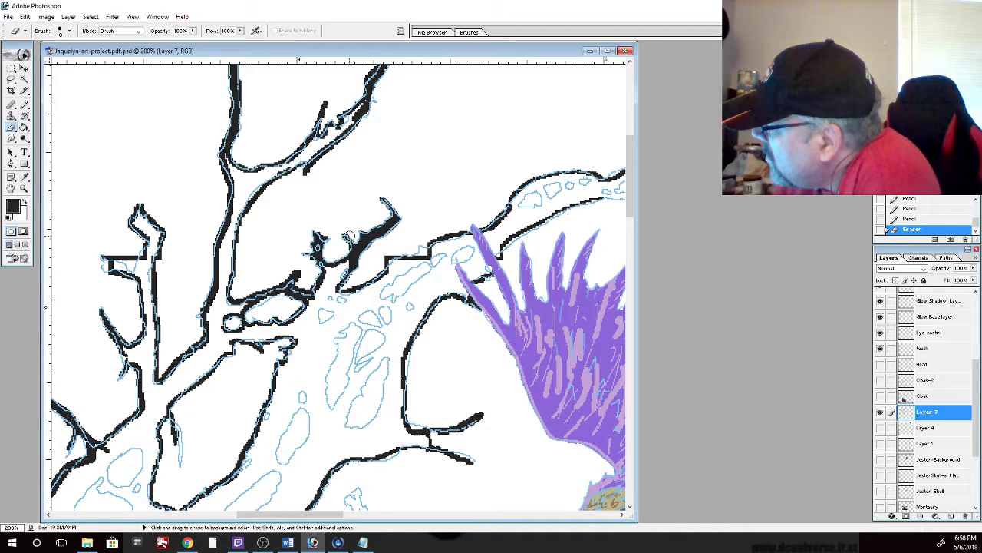
pyautogui.moveTo(346, 231); pyautogui.dragTo(324, 233)
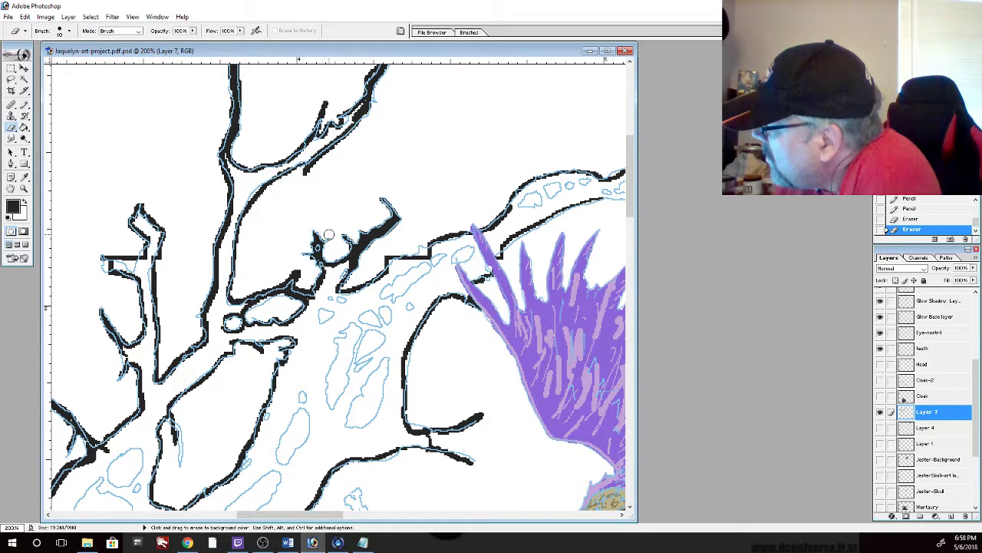
pyautogui.click(330, 234)
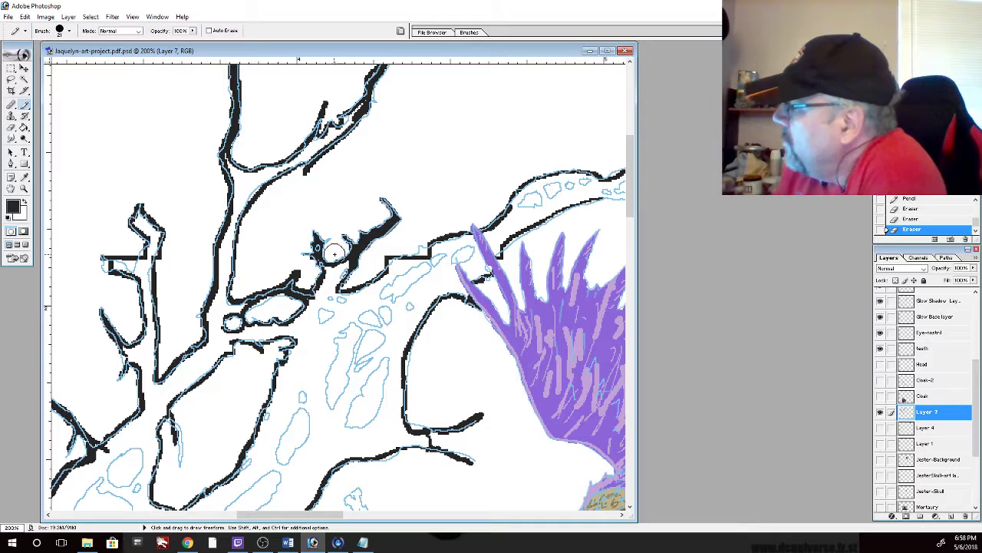
pyautogui.moveTo(314, 244)
pyautogui.mouseDown()
pyautogui.moveTo(329, 267)
pyautogui.moveTo(309, 303)
pyautogui.moveTo(283, 296)
pyautogui.moveTo(260, 304)
pyautogui.mouseUp()
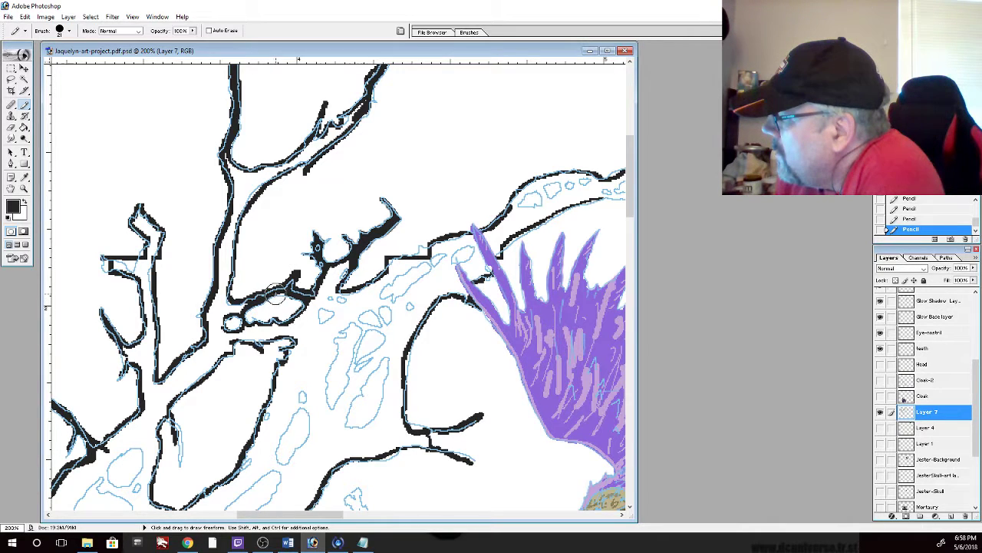
pyautogui.moveTo(288, 292); pyautogui.dragTo(238, 306)
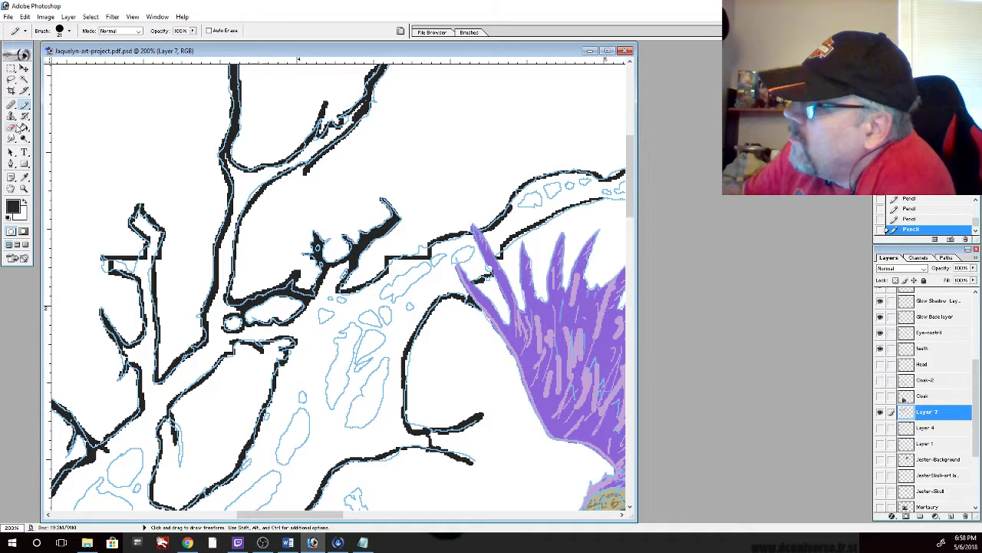
# Erase the overspill along the lower outer edge of the long slanting branch and pencil its edge back to the blue line
pyautogui.click(11, 128)
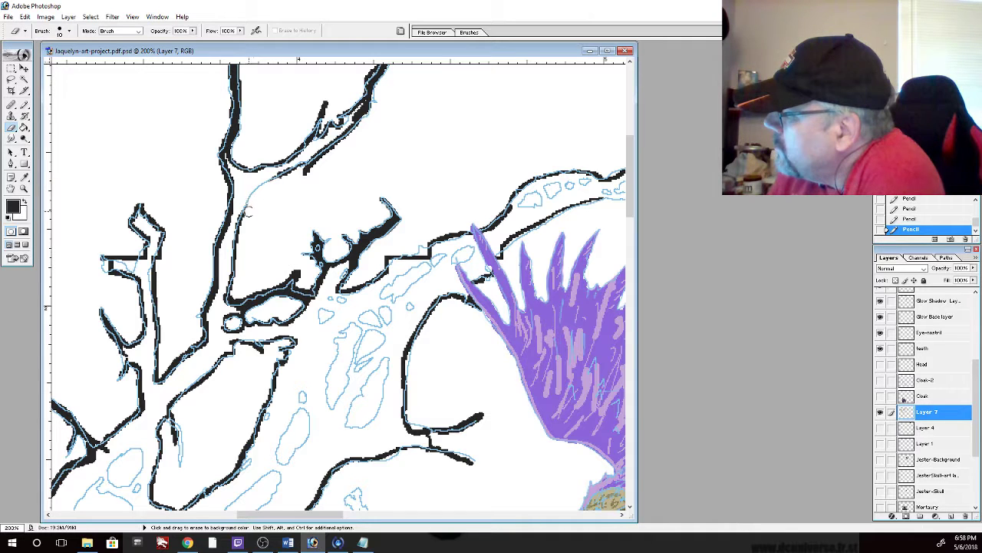
pyautogui.moveTo(246, 223); pyautogui.dragTo(263, 198)
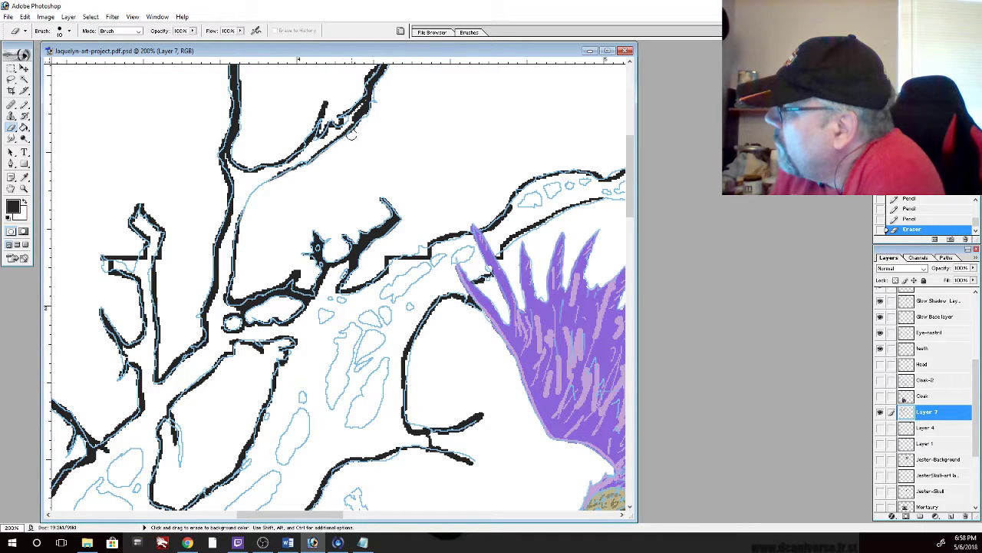
pyautogui.click(376, 115)
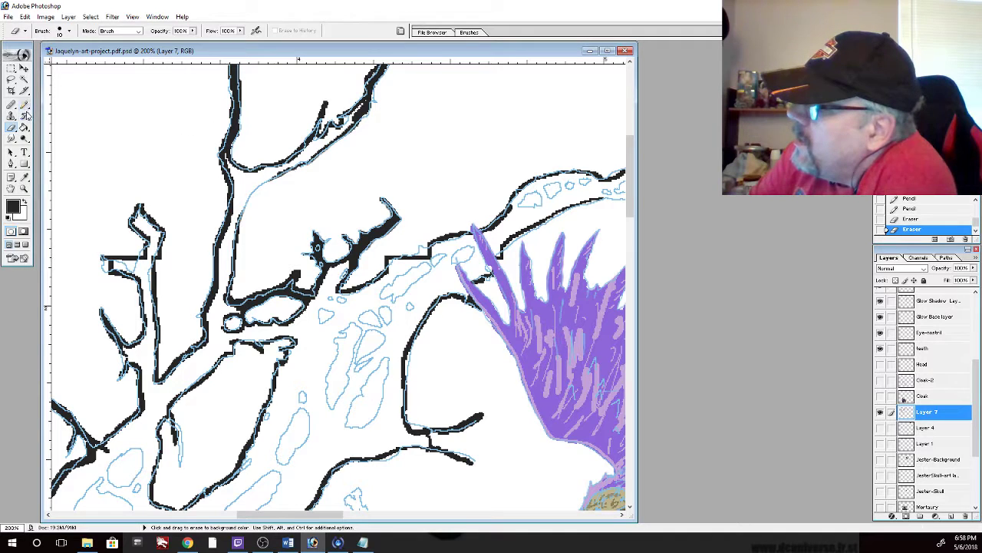
pyautogui.press('b')
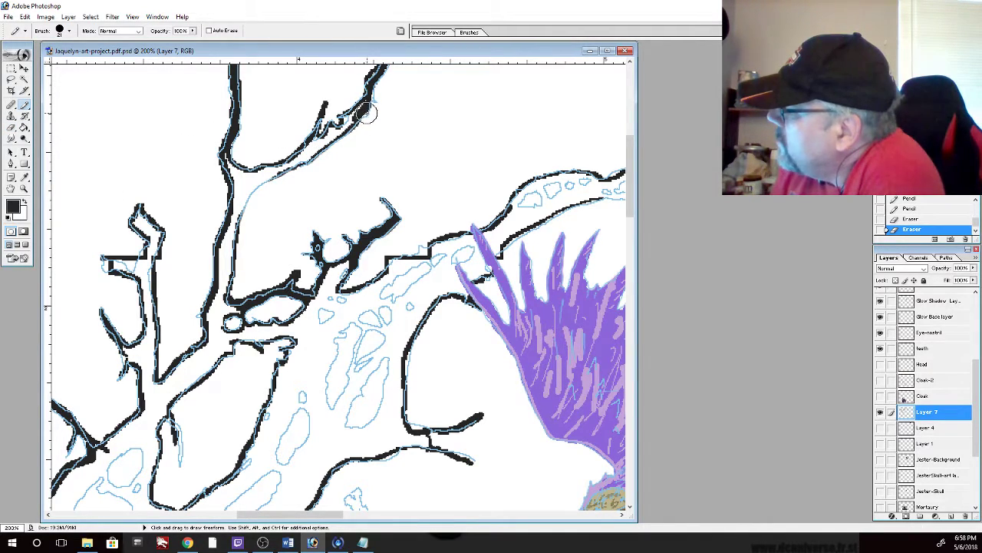
pyautogui.moveTo(367, 112)
pyautogui.mouseDown()
pyautogui.moveTo(294, 171)
pyautogui.moveTo(254, 186)
pyautogui.moveTo(238, 224)
pyautogui.moveTo(254, 191)
pyautogui.mouseUp()
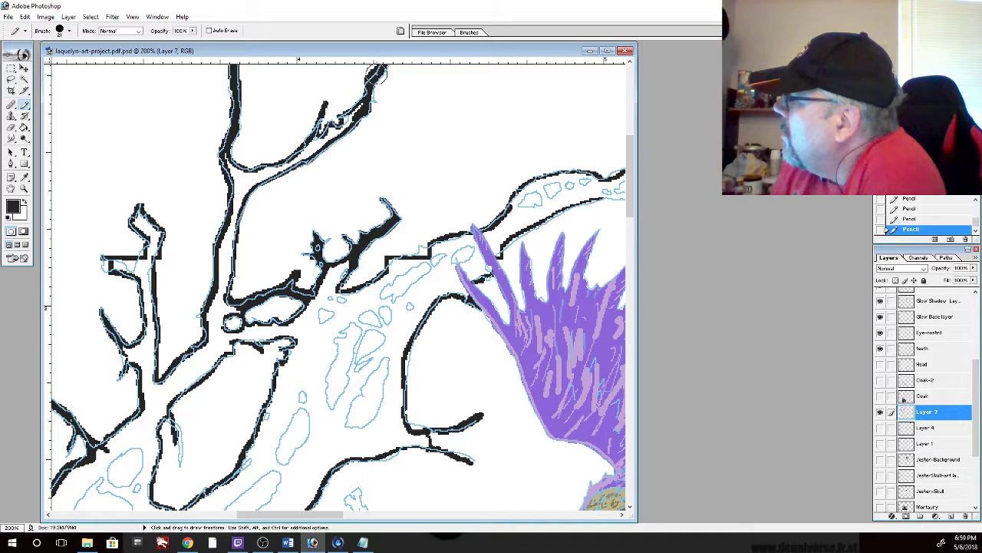
# Pencil the slanting branch's edge up to the page border and erase the overspill along its upper-left side
pyautogui.moveTo(632, 201); pyautogui.dragTo(633, 173)
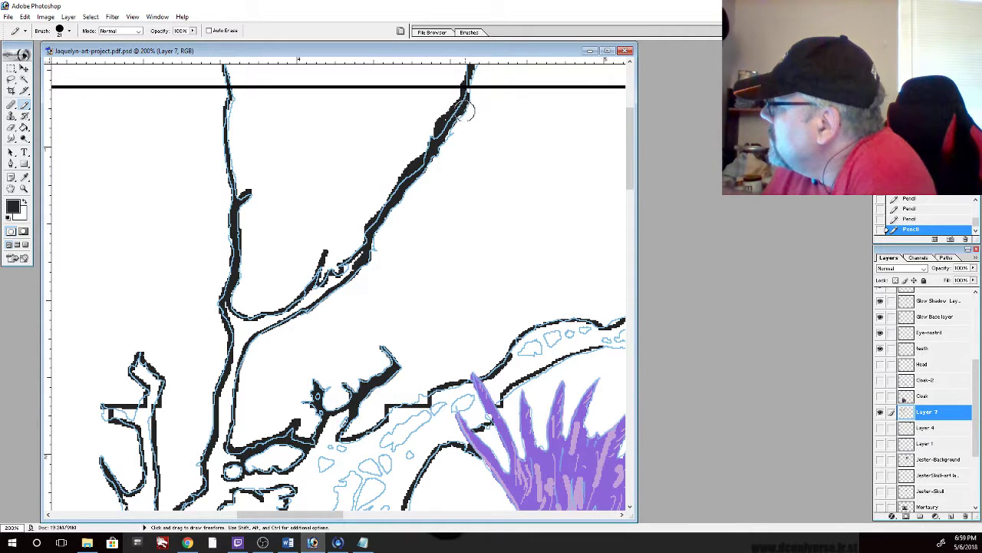
pyautogui.moveTo(455, 119)
pyautogui.mouseDown()
pyautogui.moveTo(441, 143)
pyautogui.moveTo(472, 80)
pyautogui.moveTo(463, 83)
pyautogui.mouseUp()
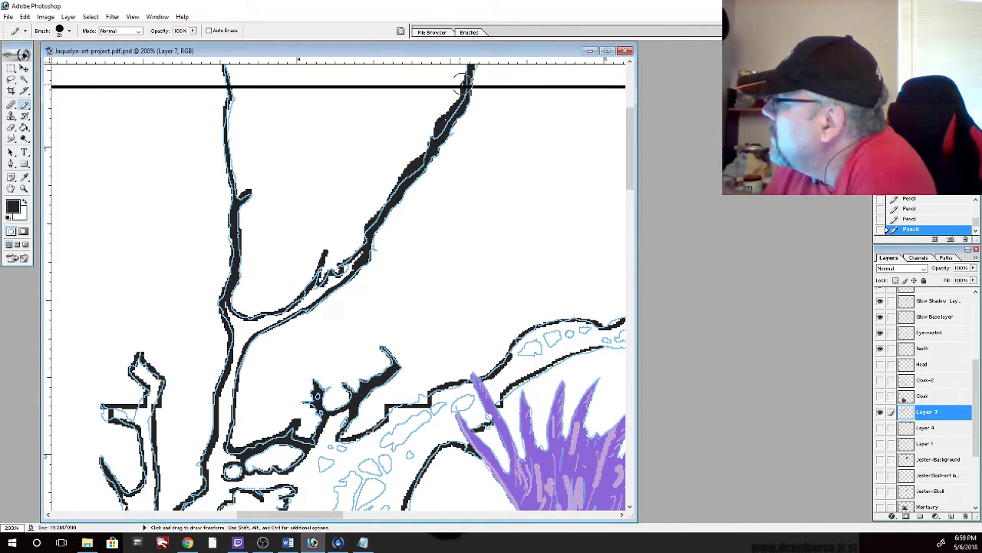
pyautogui.click(11, 128)
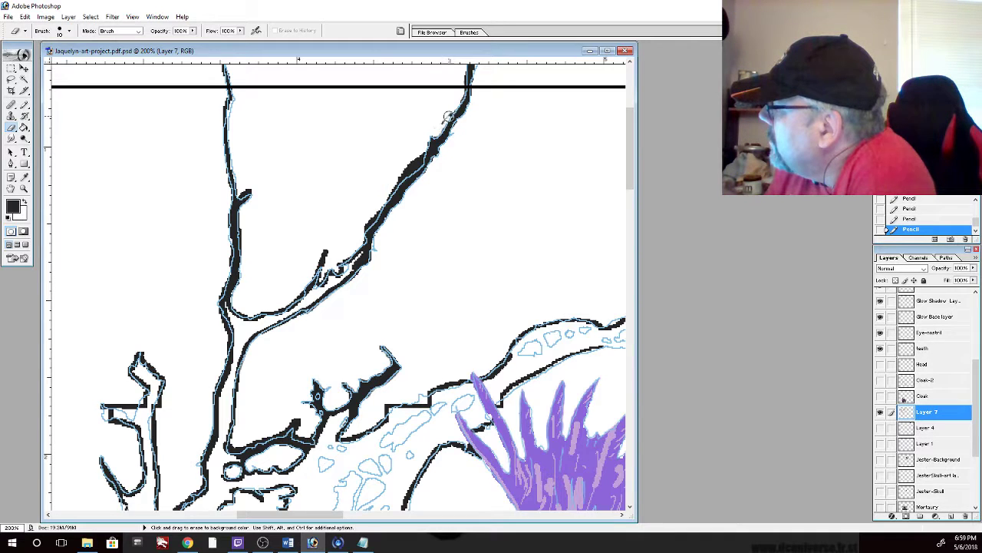
pyautogui.moveTo(449, 112); pyautogui.dragTo(414, 143)
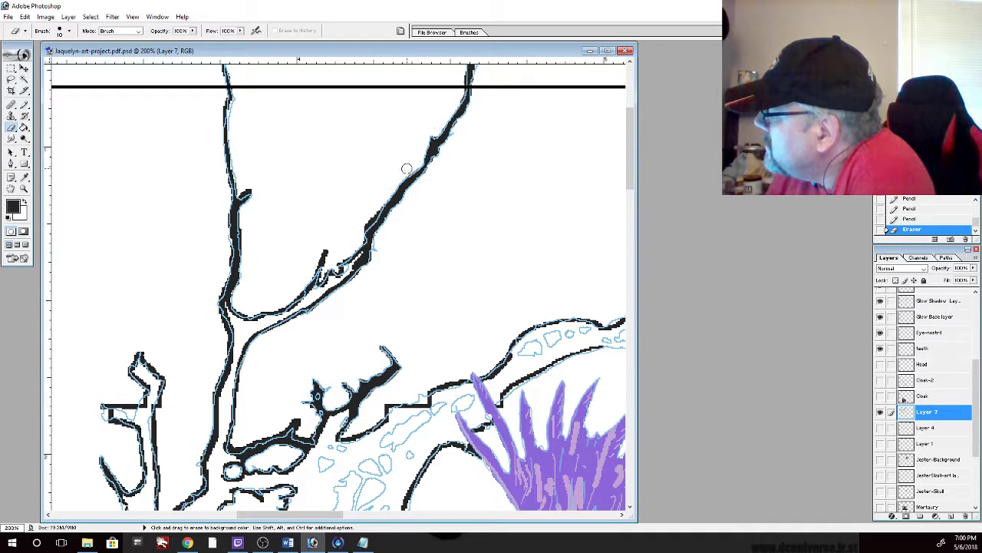
pyautogui.moveTo(417, 161); pyautogui.dragTo(380, 204)
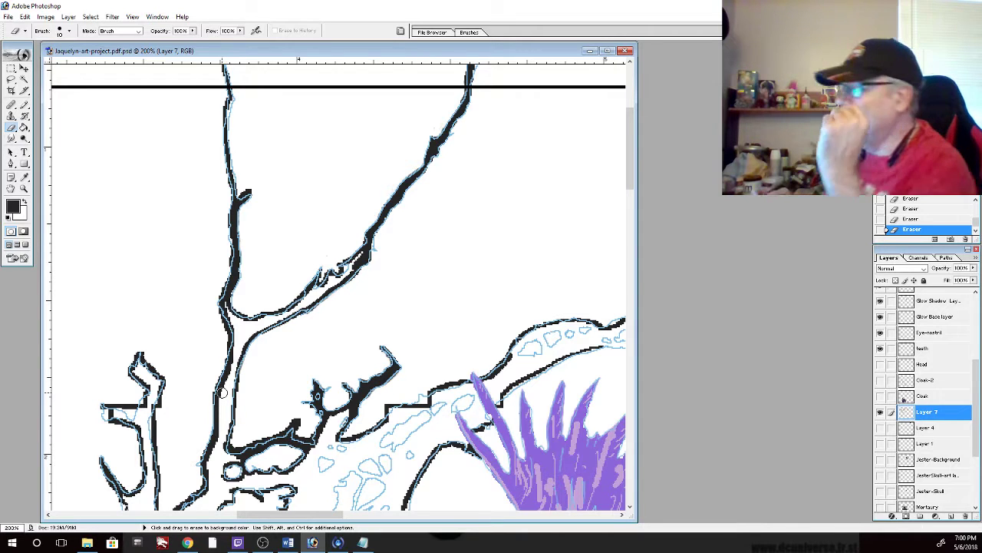
# Fill the slanting branch's lower part, the upright branch and the stem below their fork with dark grey pencil strokes
pyautogui.click(24, 106)
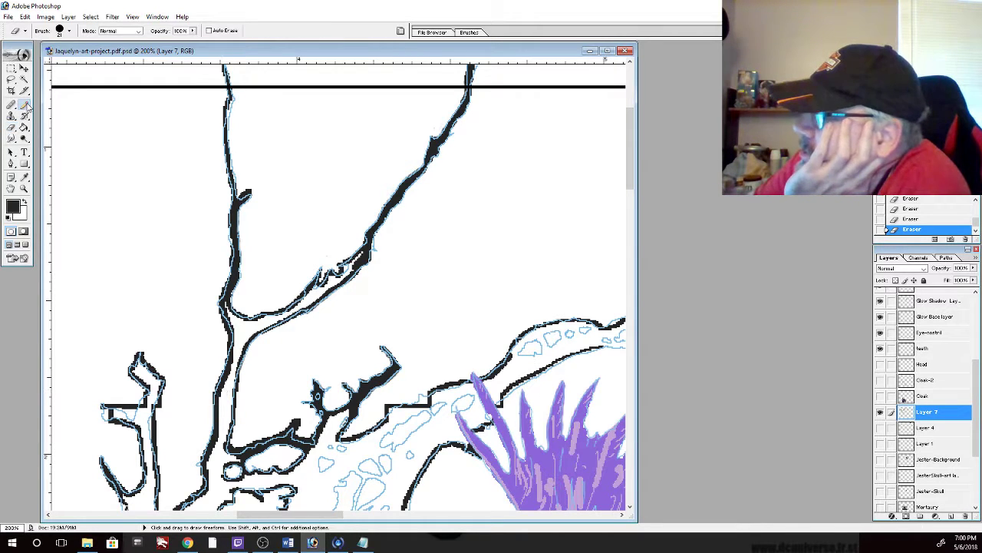
pyautogui.moveTo(366, 254)
pyautogui.mouseDown()
pyautogui.moveTo(327, 290)
pyautogui.moveTo(333, 272)
pyautogui.moveTo(293, 312)
pyautogui.moveTo(309, 306)
pyautogui.moveTo(303, 297)
pyautogui.moveTo(277, 321)
pyautogui.moveTo(227, 309)
pyautogui.mouseUp()
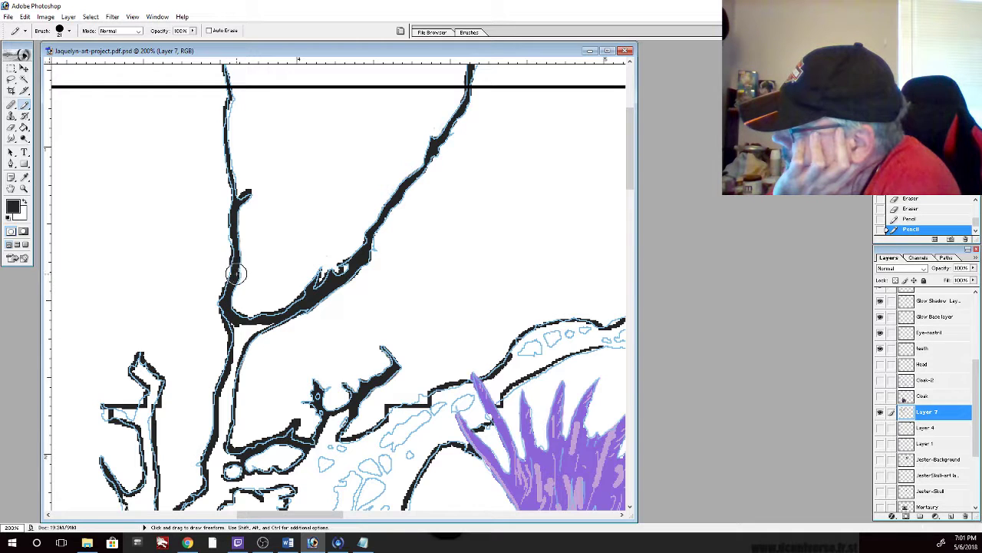
pyautogui.moveTo(237, 256)
pyautogui.mouseDown()
pyautogui.moveTo(243, 210)
pyautogui.moveTo(228, 160)
pyautogui.moveTo(231, 168)
pyautogui.mouseUp()
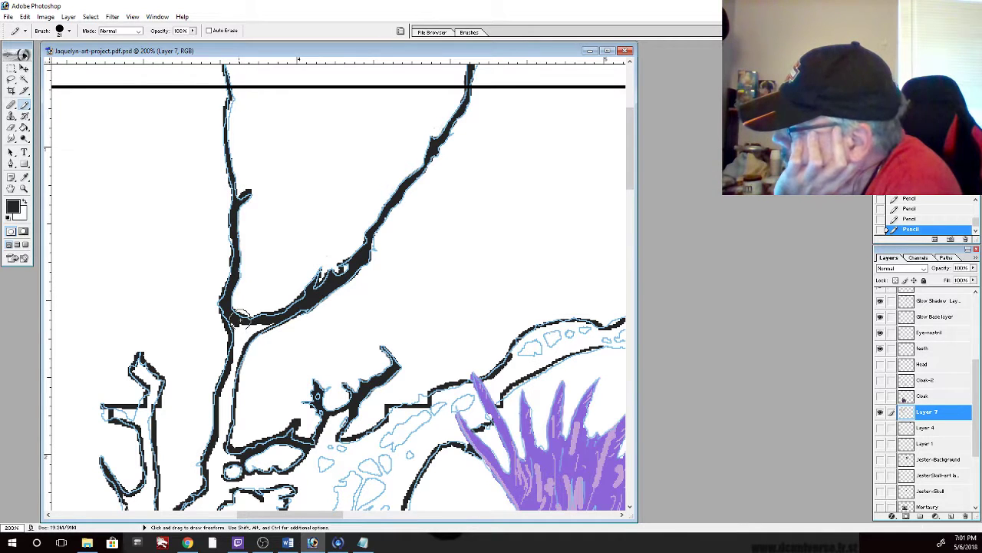
pyautogui.moveTo(237, 332)
pyautogui.mouseDown()
pyautogui.moveTo(276, 323)
pyautogui.moveTo(246, 340)
pyautogui.moveTo(260, 332)
pyautogui.moveTo(235, 331)
pyautogui.moveTo(233, 384)
pyautogui.moveTo(234, 357)
pyautogui.moveTo(220, 396)
pyautogui.moveTo(231, 409)
pyautogui.moveTo(210, 464)
pyautogui.moveTo(245, 355)
pyautogui.moveTo(222, 478)
pyautogui.mouseUp()
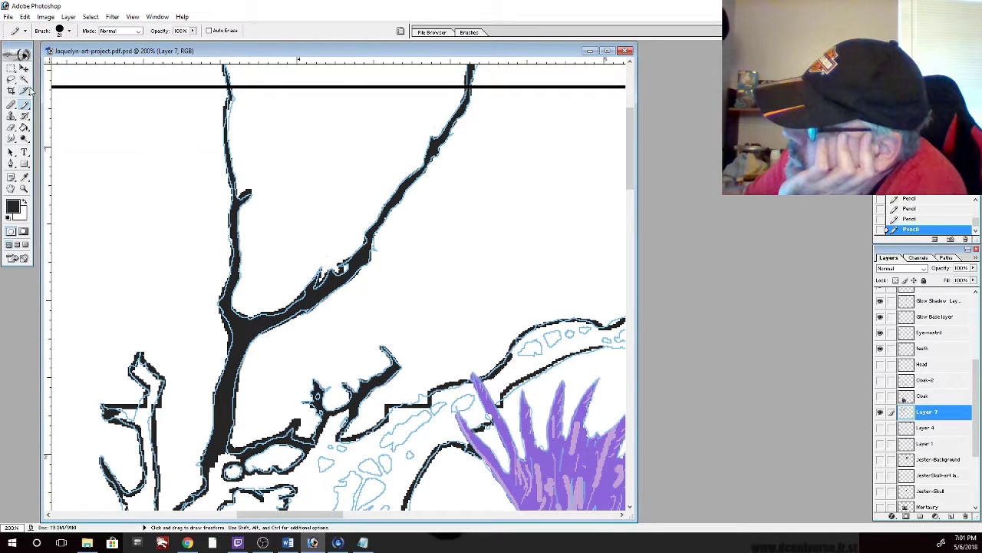
# Erase the stray straight line across the small twig left of the stem and fill its upper arms in dark grey
pyautogui.click(11, 127)
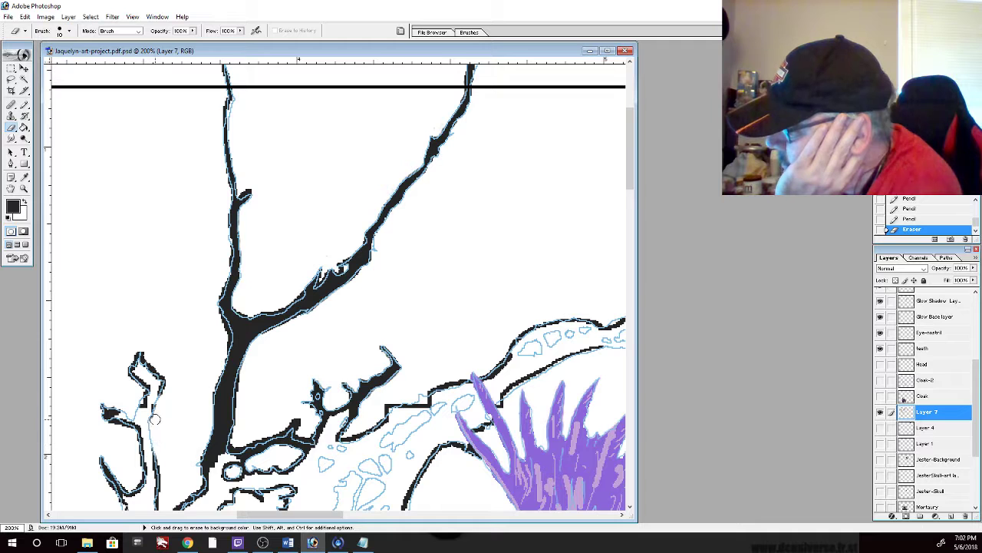
pyautogui.click(24, 104)
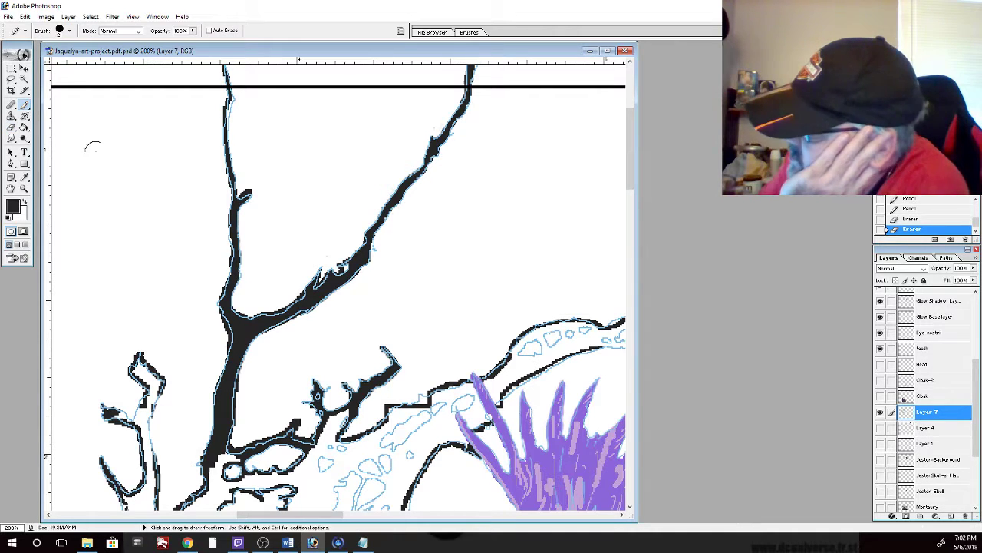
pyautogui.moveTo(157, 392)
pyautogui.mouseDown()
pyautogui.moveTo(163, 384)
pyautogui.moveTo(152, 399)
pyautogui.moveTo(158, 405)
pyautogui.moveTo(143, 415)
pyautogui.moveTo(150, 447)
pyautogui.moveTo(142, 400)
pyautogui.moveTo(134, 422)
pyautogui.moveTo(158, 395)
pyautogui.moveTo(139, 360)
pyautogui.moveTo(138, 377)
pyautogui.moveTo(156, 382)
pyautogui.moveTo(117, 415)
pyautogui.moveTo(136, 424)
pyautogui.moveTo(106, 418)
pyautogui.mouseUp()
pyautogui.press('e')
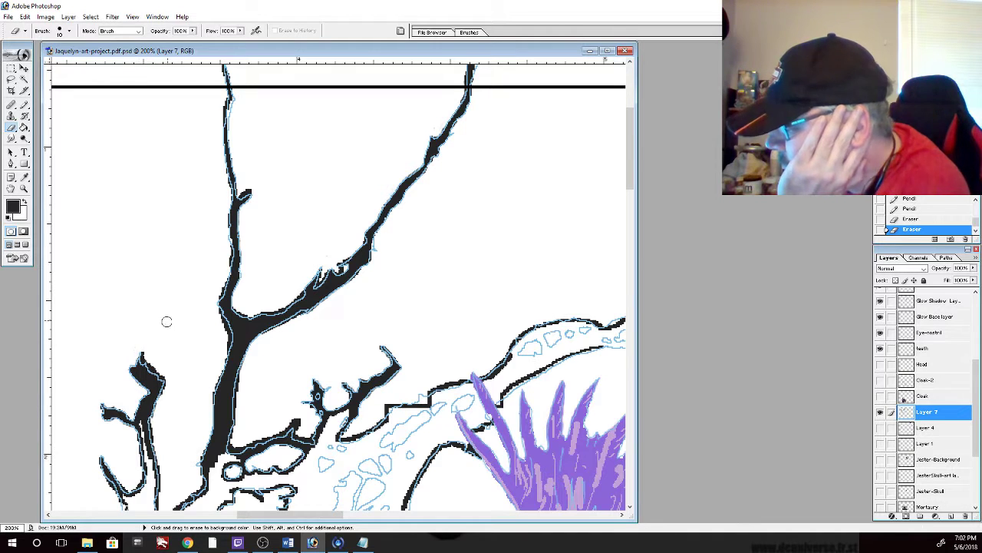
# Erase the overspill at the forked twig's tip and fill the twig's stem in dark grey with the Pencil down past its lower fork
pyautogui.click(143, 353)
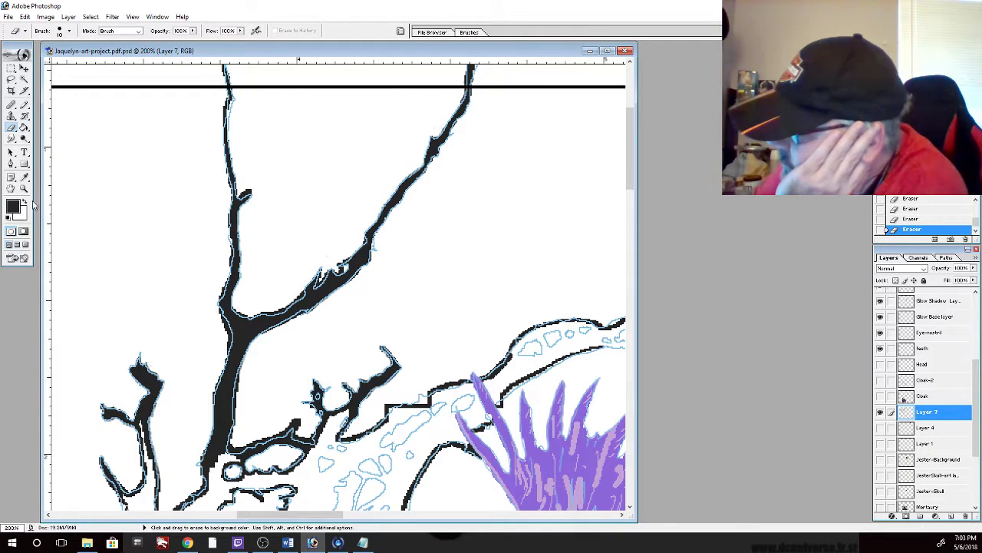
pyautogui.click(24, 105)
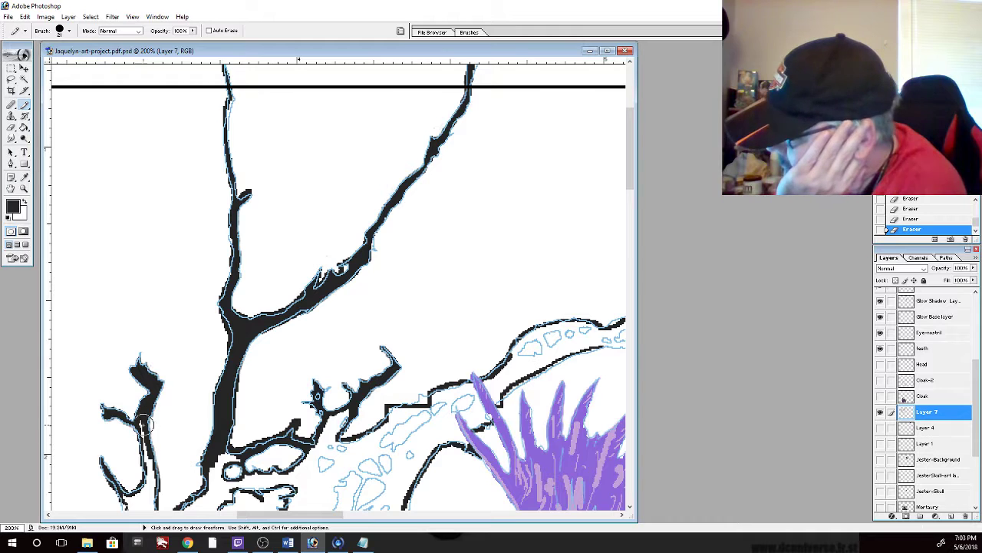
pyautogui.moveTo(141, 415)
pyautogui.mouseDown()
pyautogui.moveTo(155, 473)
pyautogui.moveTo(148, 489)
pyautogui.moveTo(155, 481)
pyautogui.moveTo(141, 499)
pyautogui.moveTo(119, 493)
pyautogui.moveTo(103, 466)
pyautogui.moveTo(125, 498)
pyautogui.mouseUp()
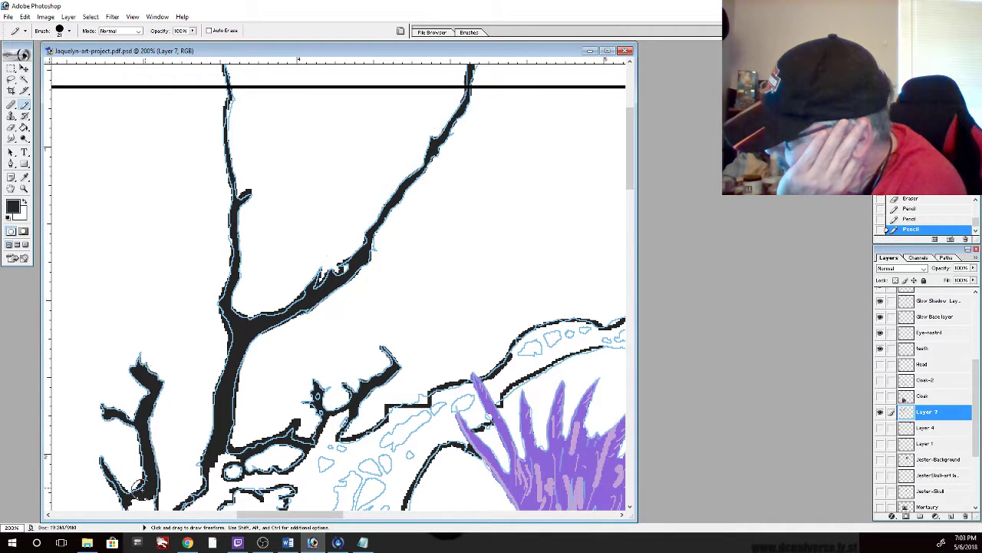
pyautogui.moveTo(629, 167); pyautogui.dragTo(629, 216)
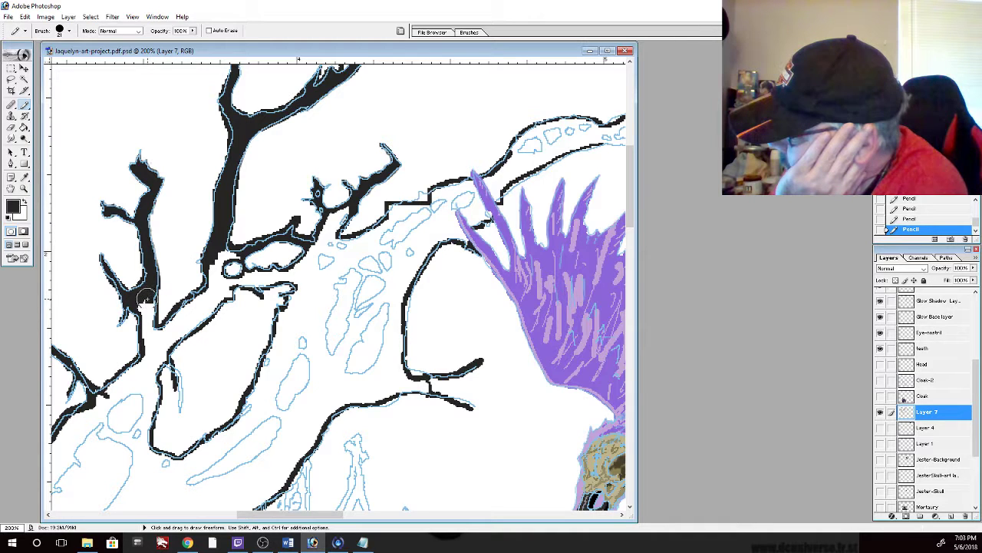
pyautogui.moveTo(143, 301); pyautogui.dragTo(154, 271)
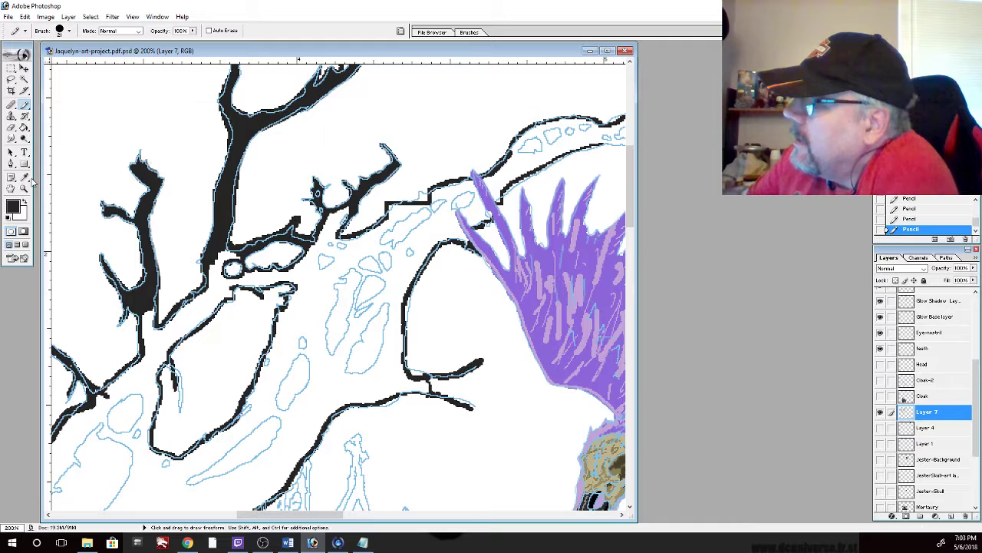
# Erase the rough upper edge of the slanting limb between the twig's base and the tall branch back to the blue line
pyautogui.click(12, 127)
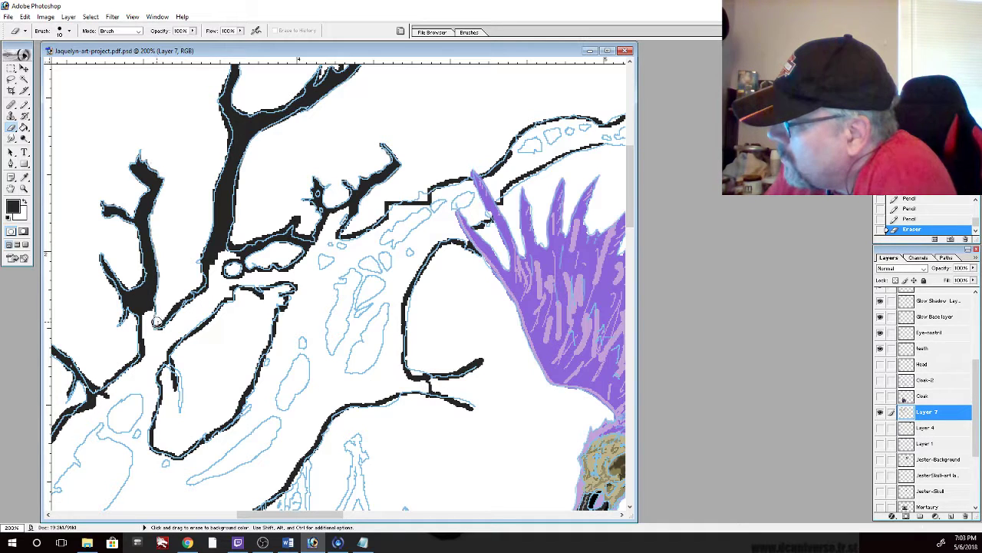
pyautogui.moveTo(158, 323); pyautogui.dragTo(168, 312)
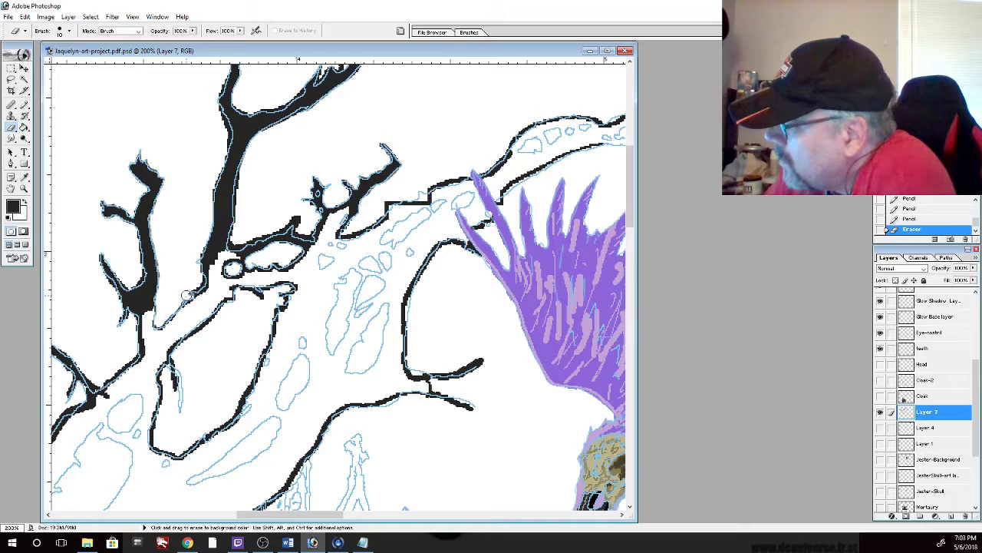
pyautogui.moveTo(187, 294); pyautogui.dragTo(192, 288)
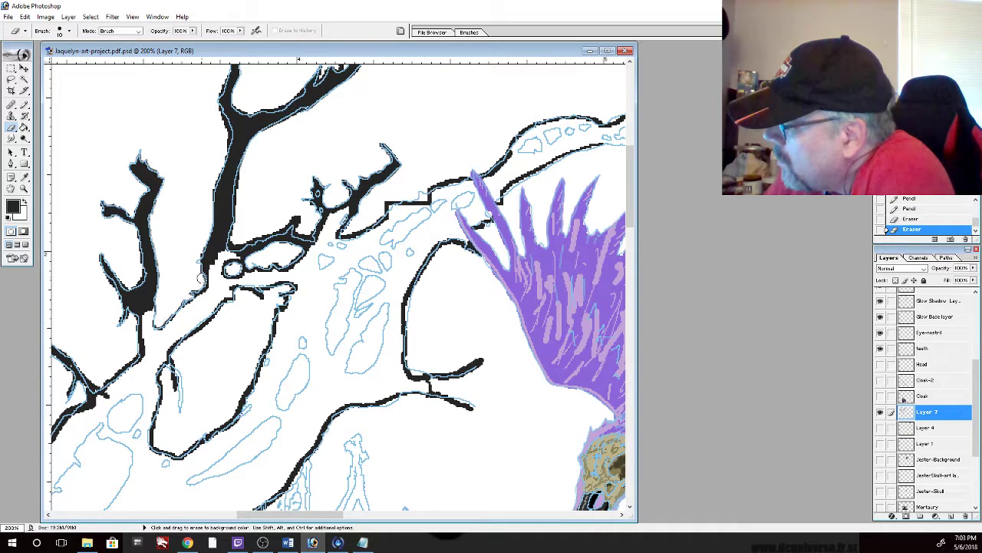
pyautogui.moveTo(202, 281); pyautogui.dragTo(200, 254)
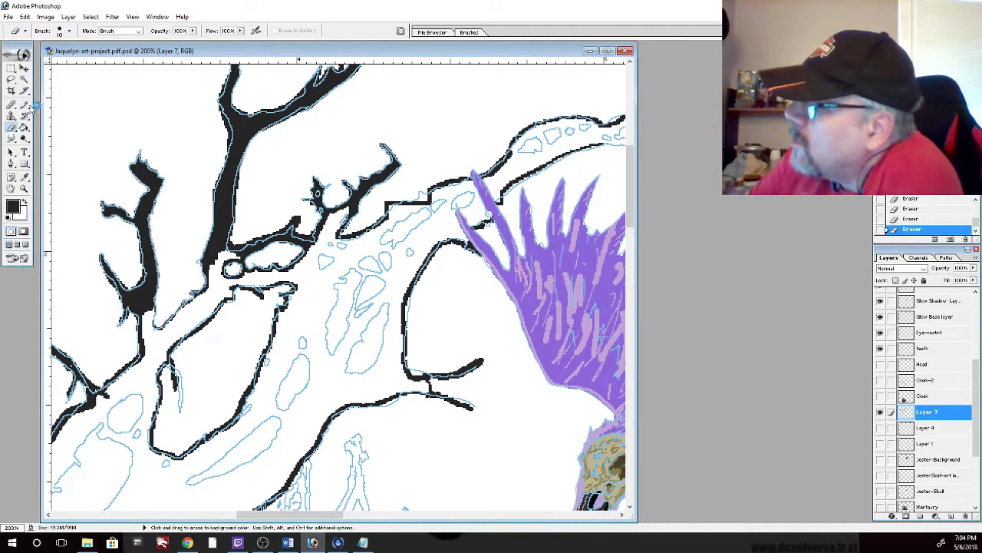
# Pencil the limb's upper edge back in and fill the limb in dark grey from the twig's base to the tall branch
pyautogui.press('b')
pyautogui.moveTo(204, 254)
pyautogui.mouseDown()
pyautogui.moveTo(196, 261)
pyautogui.moveTo(218, 244)
pyautogui.moveTo(216, 276)
pyautogui.moveTo(168, 324)
pyautogui.moveTo(158, 328)
pyautogui.moveTo(153, 307)
pyautogui.moveTo(152, 318)
pyautogui.mouseUp()
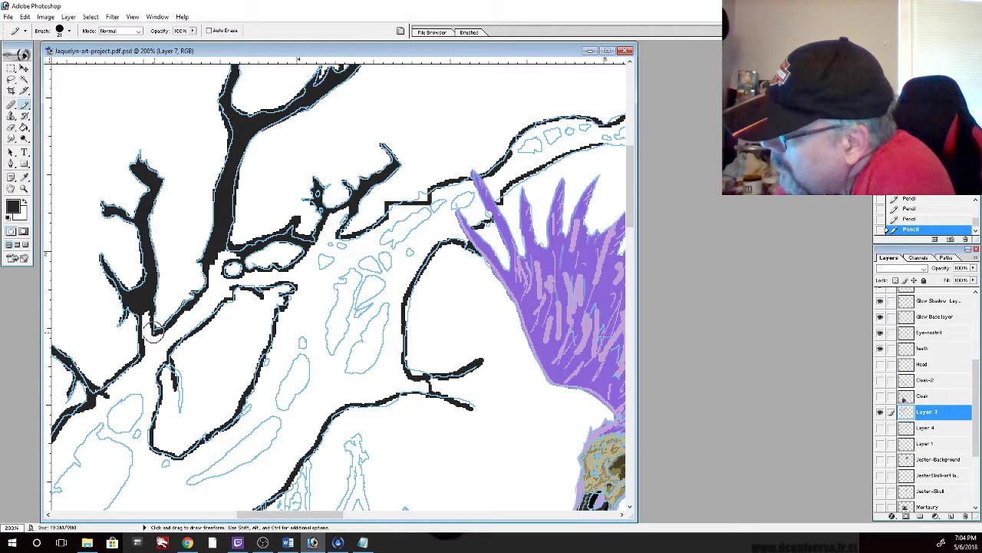
pyautogui.moveTo(151, 316)
pyautogui.mouseDown()
pyautogui.moveTo(144, 329)
pyautogui.moveTo(149, 318)
pyautogui.mouseUp()
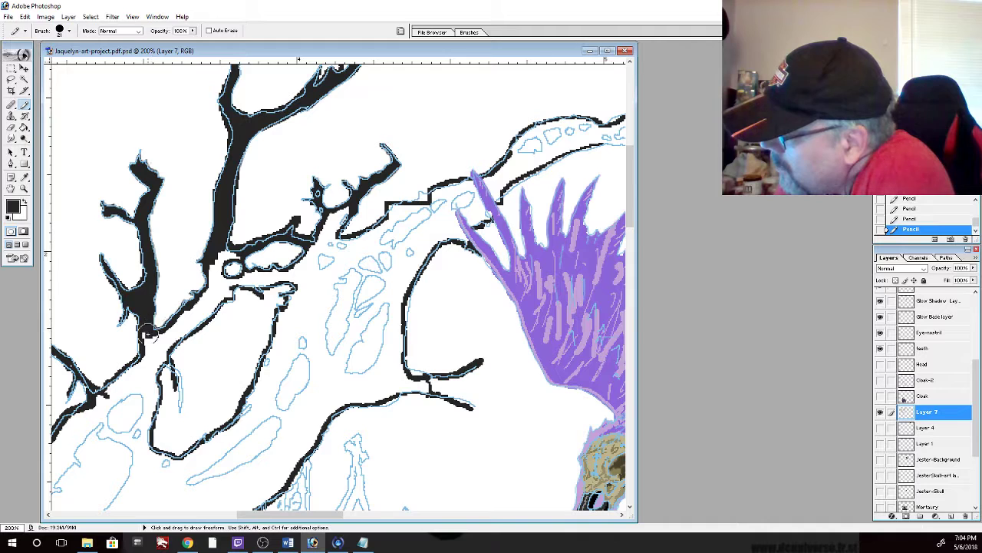
pyautogui.moveTo(150, 344)
pyautogui.mouseDown()
pyautogui.moveTo(138, 365)
pyautogui.moveTo(95, 402)
pyautogui.moveTo(193, 308)
pyautogui.moveTo(218, 256)
pyautogui.moveTo(229, 248)
pyautogui.moveTo(238, 258)
pyautogui.moveTo(207, 277)
pyautogui.mouseUp()
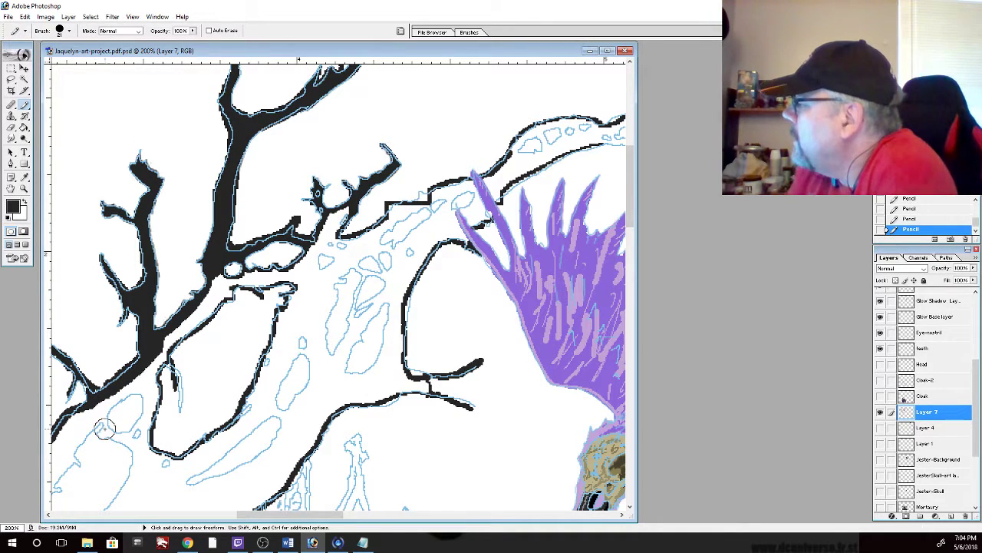
# Pencil the stepped edge of the limb beside the purple spikes along the blue line and erase the leftover stair-step line
pyautogui.moveTo(421, 196); pyautogui.dragTo(427, 196)
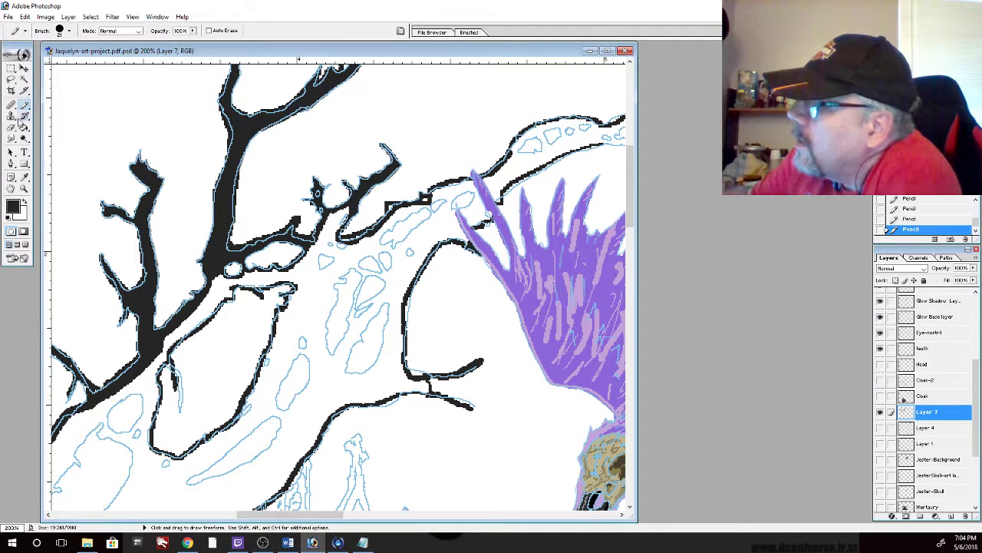
pyautogui.click(10, 127)
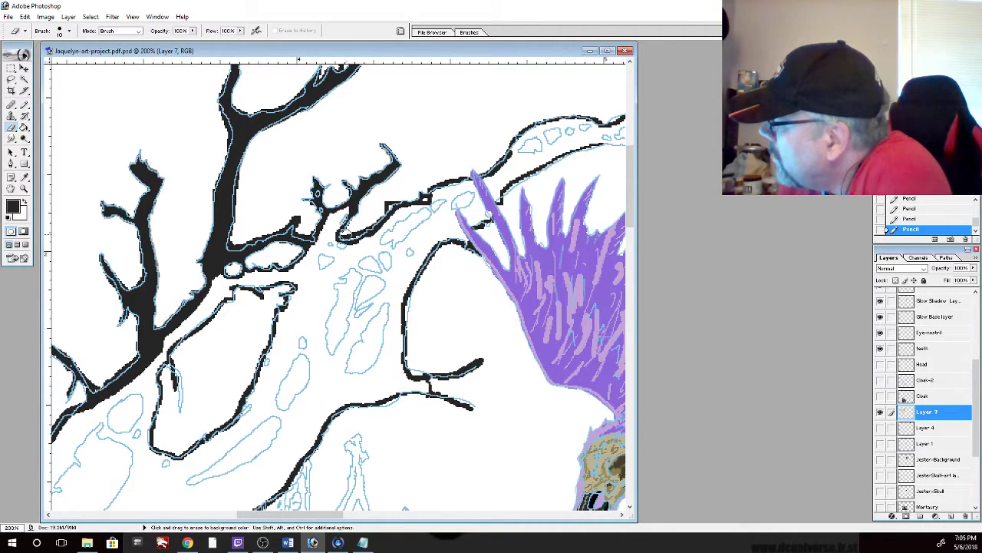
pyautogui.moveTo(343, 235)
pyautogui.mouseDown()
pyautogui.moveTo(367, 228)
pyautogui.moveTo(386, 198)
pyautogui.mouseUp()
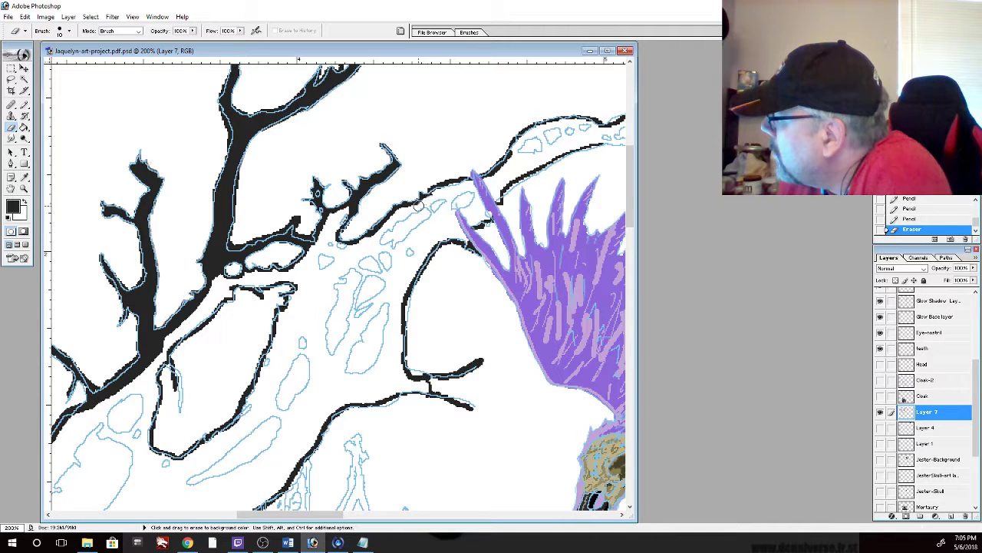
pyautogui.moveTo(415, 209); pyautogui.dragTo(436, 196)
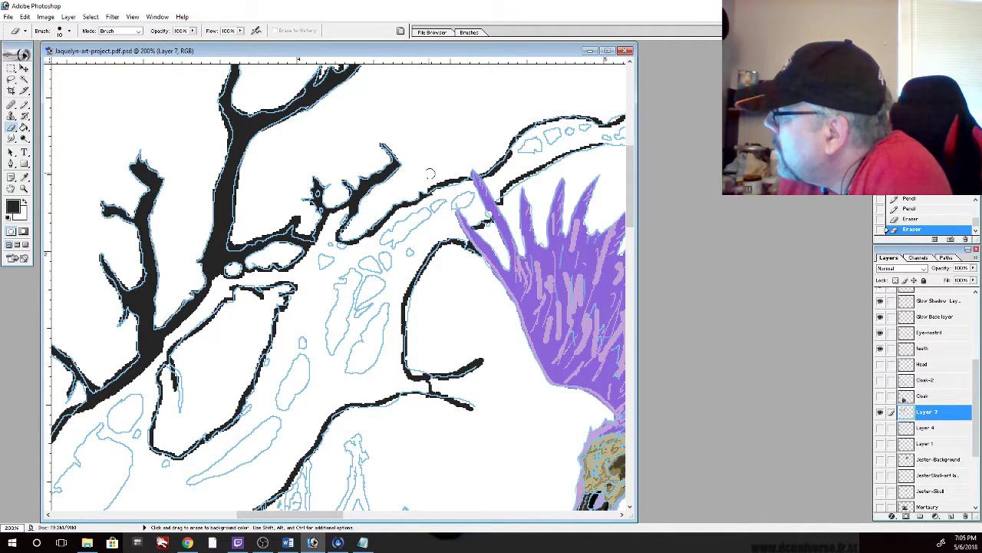
# Thicken the limb's upper edge in dark grey on both sides of the purple spike's tip, following the blue outline
pyautogui.press('b')
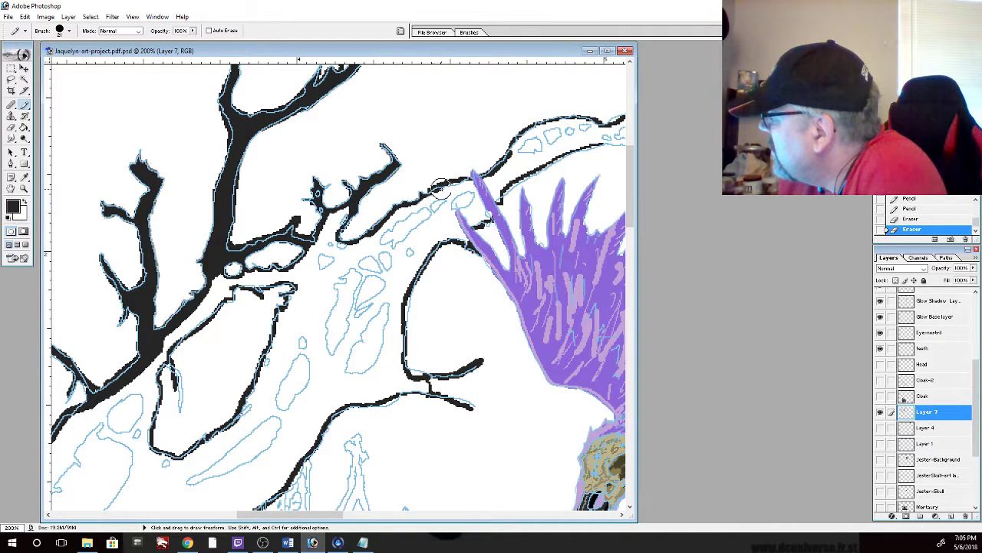
pyautogui.moveTo(455, 186)
pyautogui.mouseDown()
pyautogui.moveTo(494, 175)
pyautogui.moveTo(431, 192)
pyautogui.mouseUp()
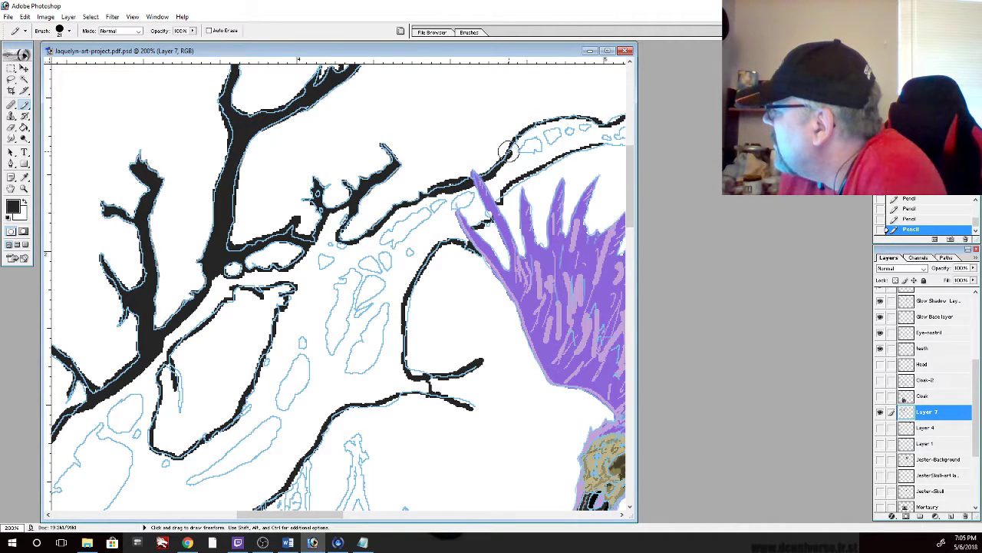
pyautogui.moveTo(513, 147)
pyautogui.mouseDown()
pyautogui.moveTo(542, 126)
pyautogui.moveTo(584, 119)
pyautogui.mouseUp()
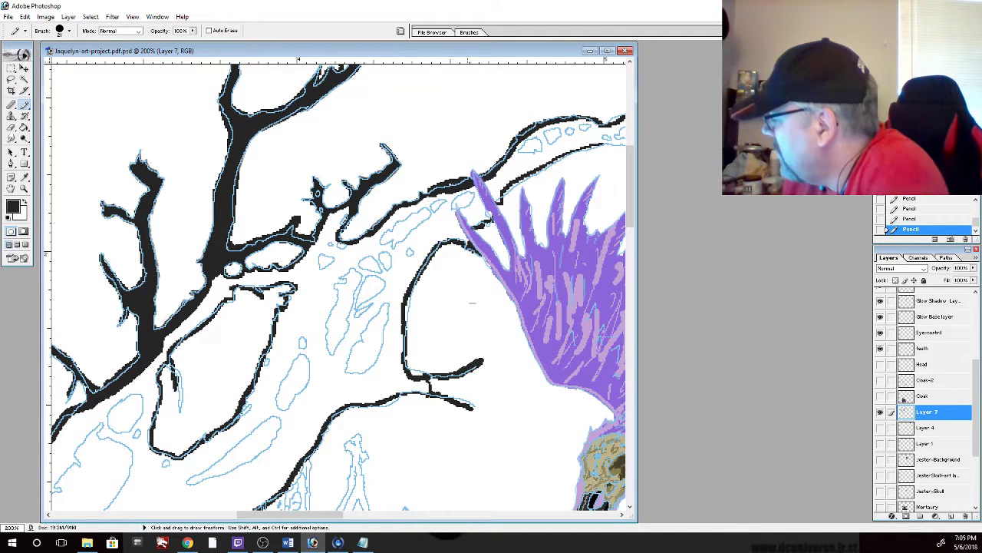
# Pencil the limb's lower edge, close its outline at the far end, and fill the trunk and limb with dark grey using the Paint Bucket
pyautogui.moveTo(330, 516); pyautogui.dragTo(376, 517)
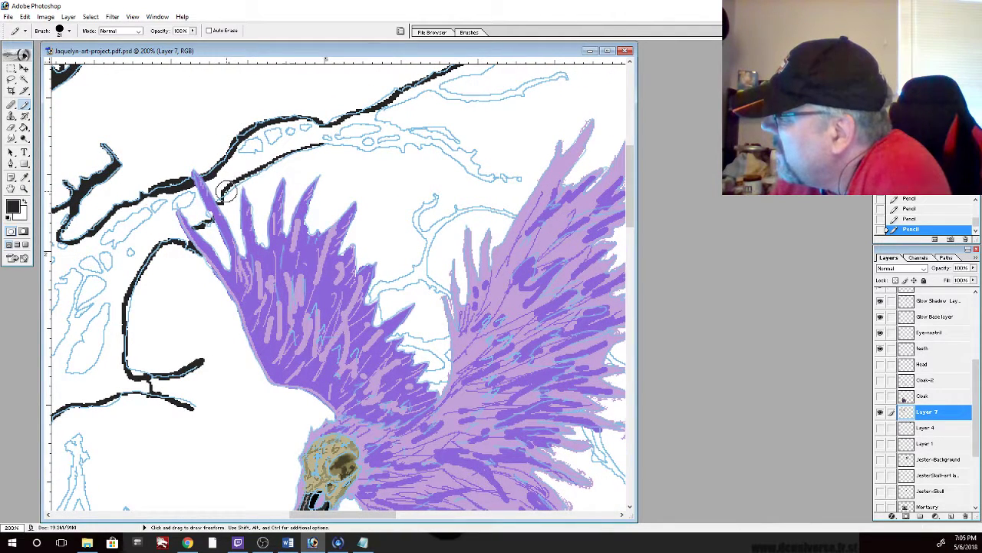
pyautogui.moveTo(234, 182)
pyautogui.mouseDown()
pyautogui.moveTo(331, 143)
pyautogui.moveTo(335, 129)
pyautogui.mouseUp()
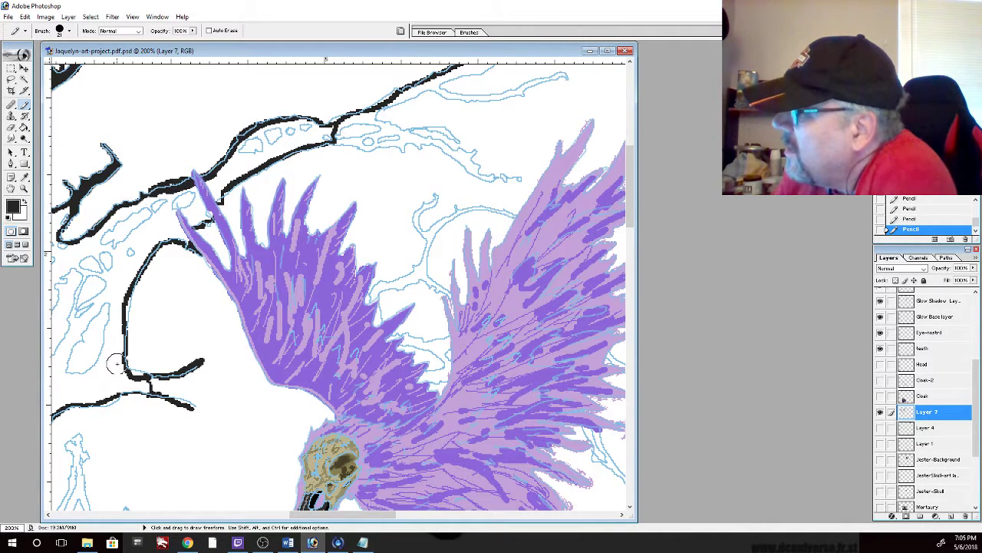
pyautogui.click(24, 127)
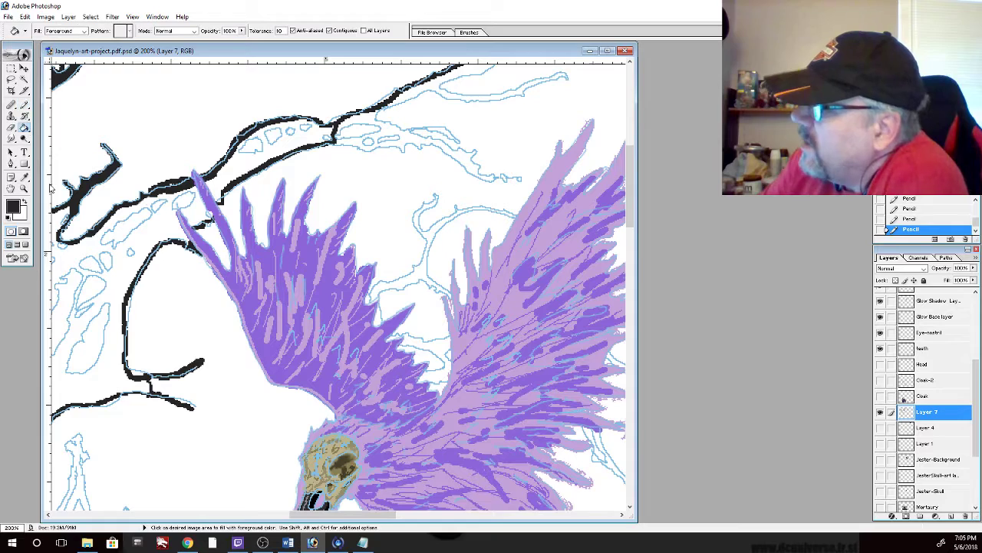
pyautogui.click(105, 358)
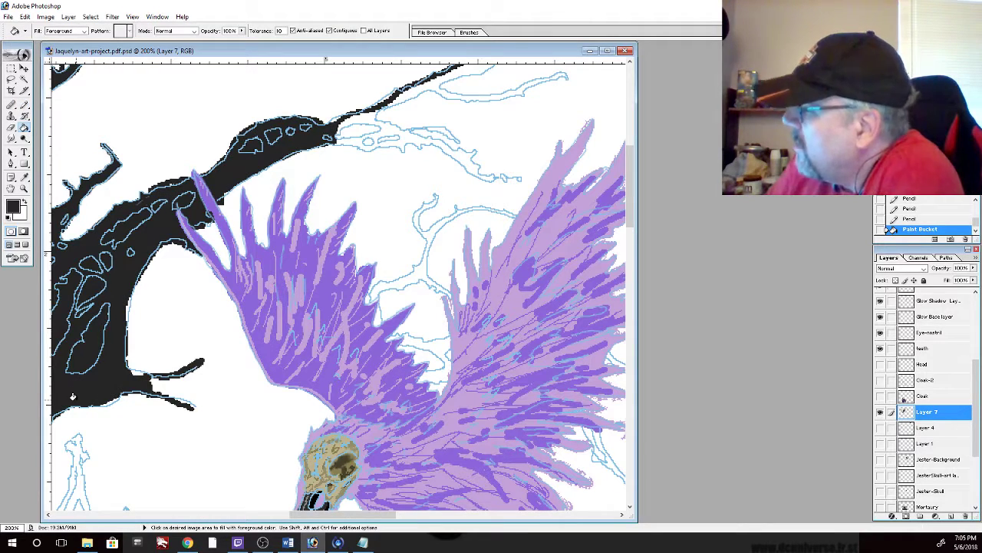
# Erase the fill from the small knotholes beside the oval opening and touch up the rim between the round and oval openings with the Pencil
pyautogui.moveTo(326, 519); pyautogui.dragTo(269, 519)
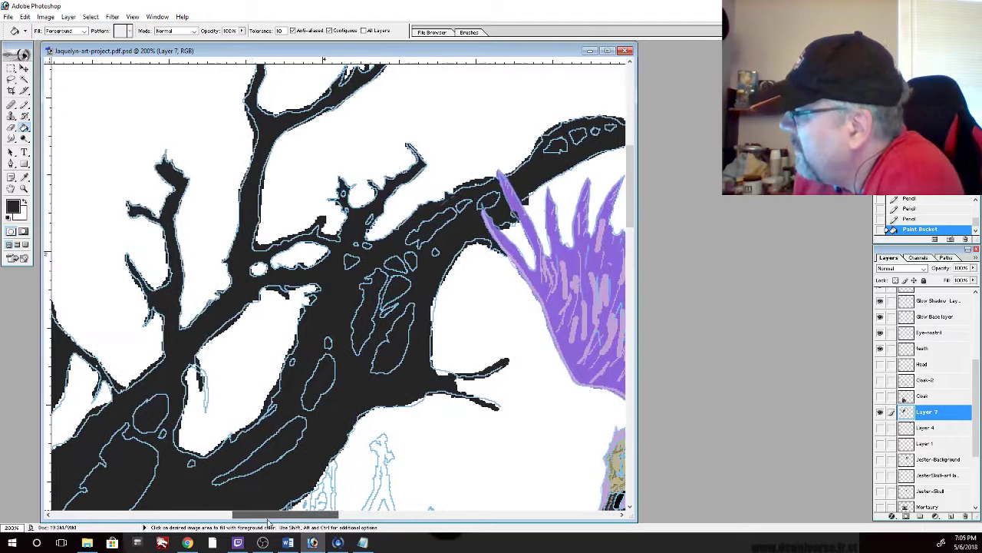
pyautogui.click(14, 126)
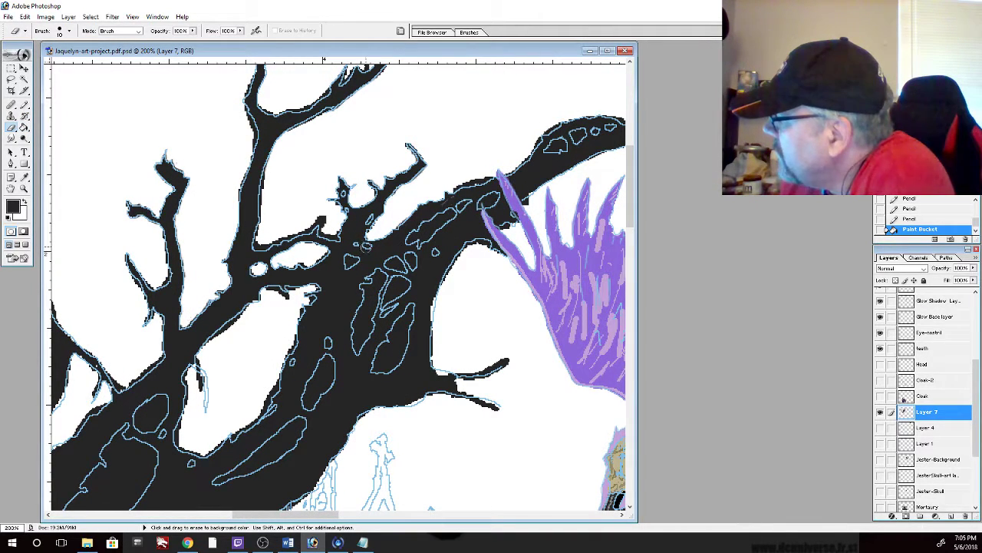
pyautogui.click(361, 244)
pyautogui.click(361, 244)
pyautogui.click(362, 245)
pyautogui.click(363, 244)
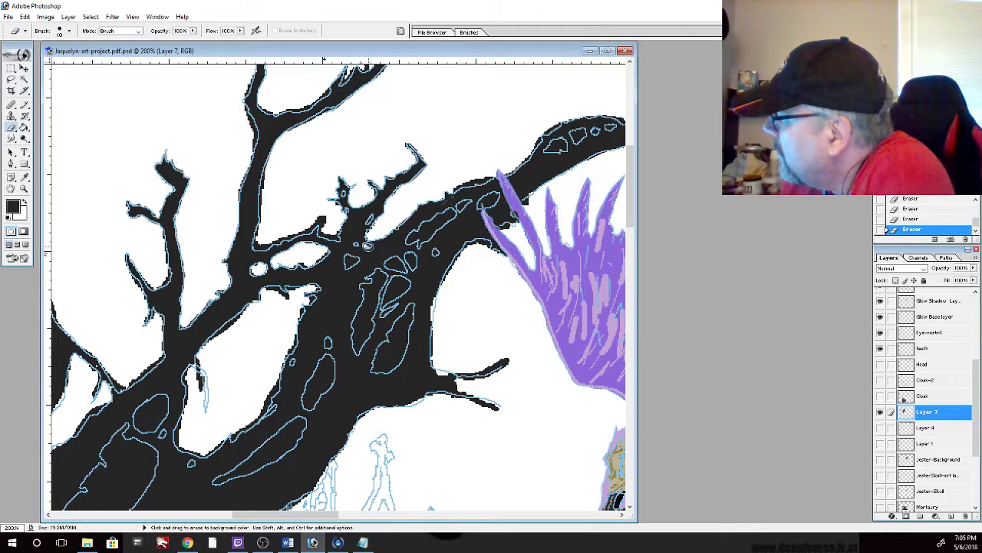
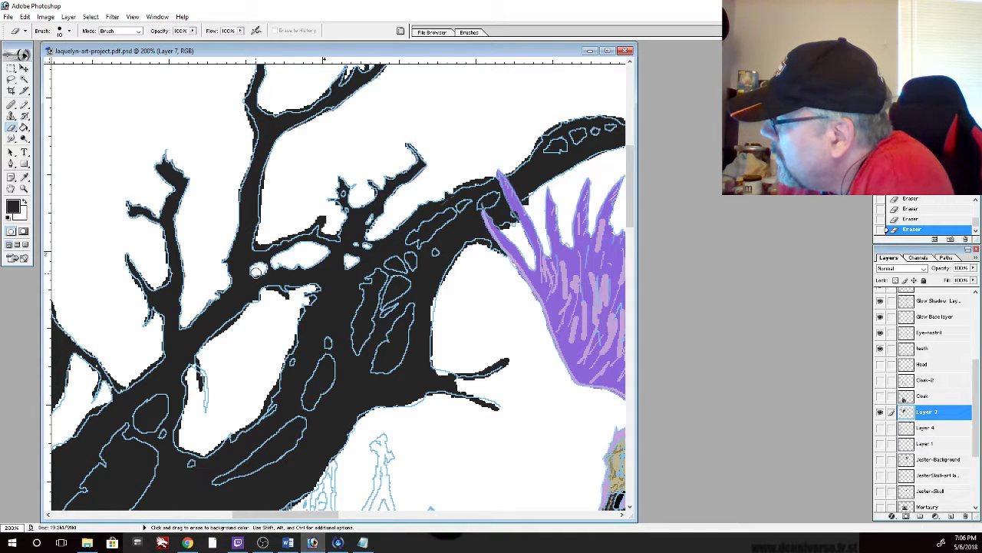
pyautogui.click(24, 105)
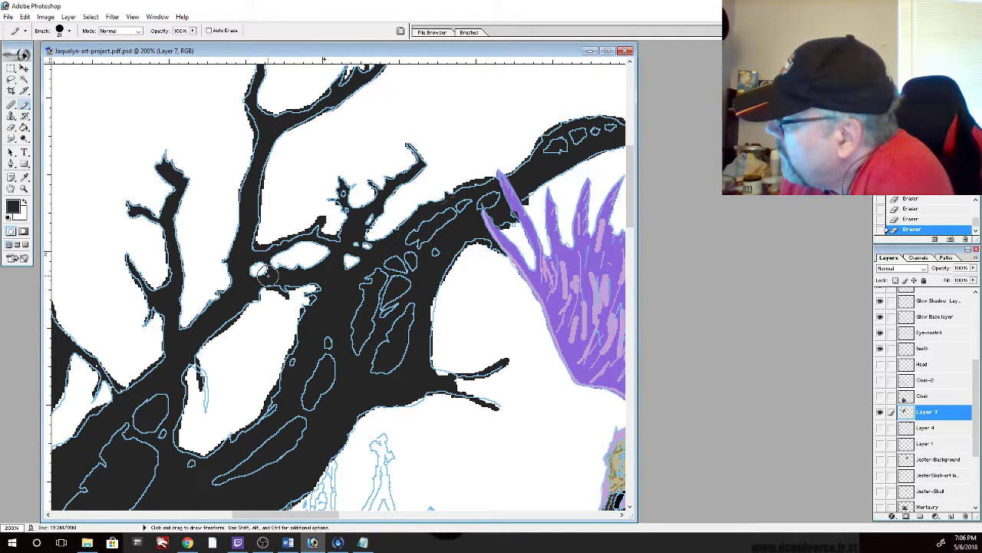
pyautogui.moveTo(262, 274)
pyautogui.mouseDown()
pyautogui.moveTo(267, 265)
pyautogui.moveTo(265, 273)
pyautogui.mouseUp()
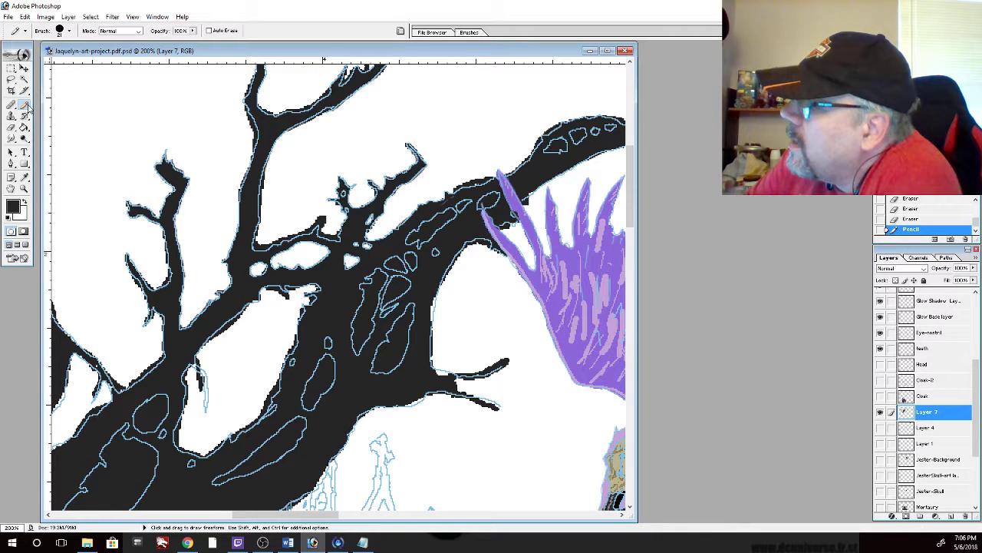
# Erase the overspill around the large opening between the slanting limb and the trunk, along its upper and lower edges
pyautogui.click(11, 128)
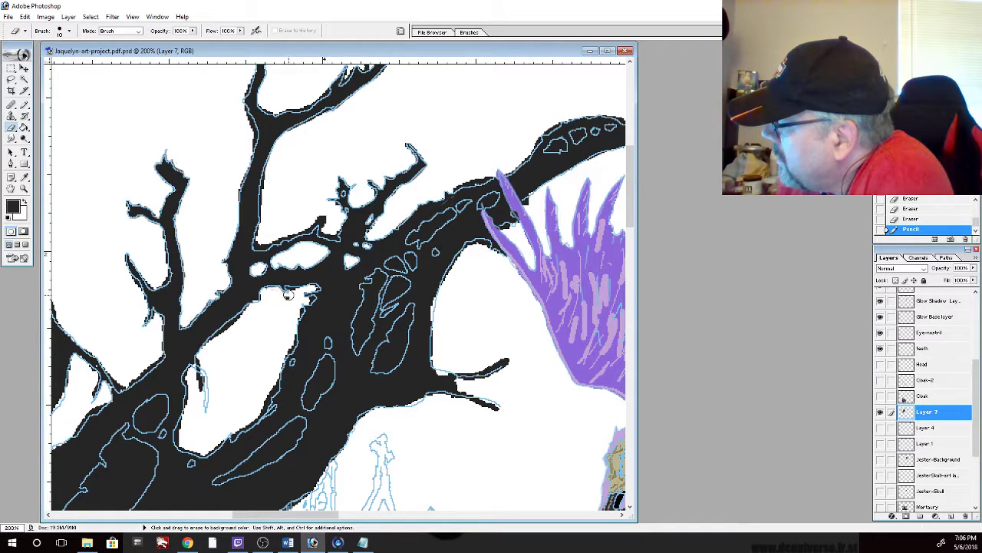
pyautogui.moveTo(283, 293); pyautogui.dragTo(291, 288)
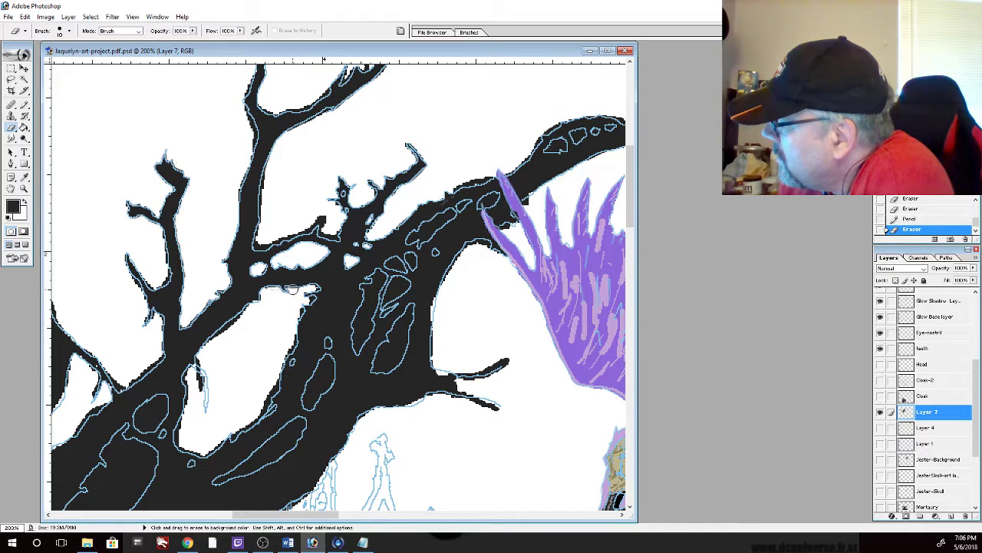
pyautogui.click(286, 289)
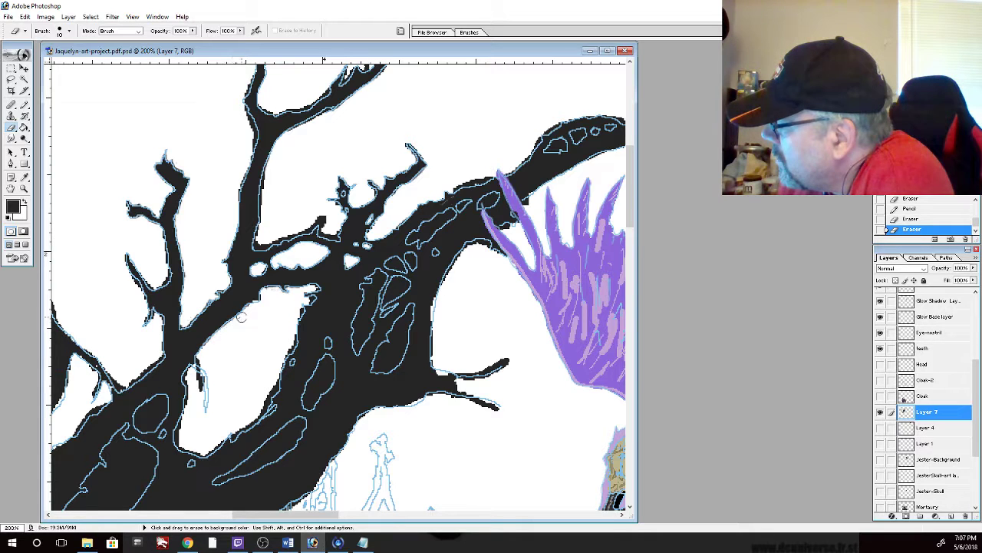
pyautogui.moveTo(241, 316); pyautogui.dragTo(215, 329)
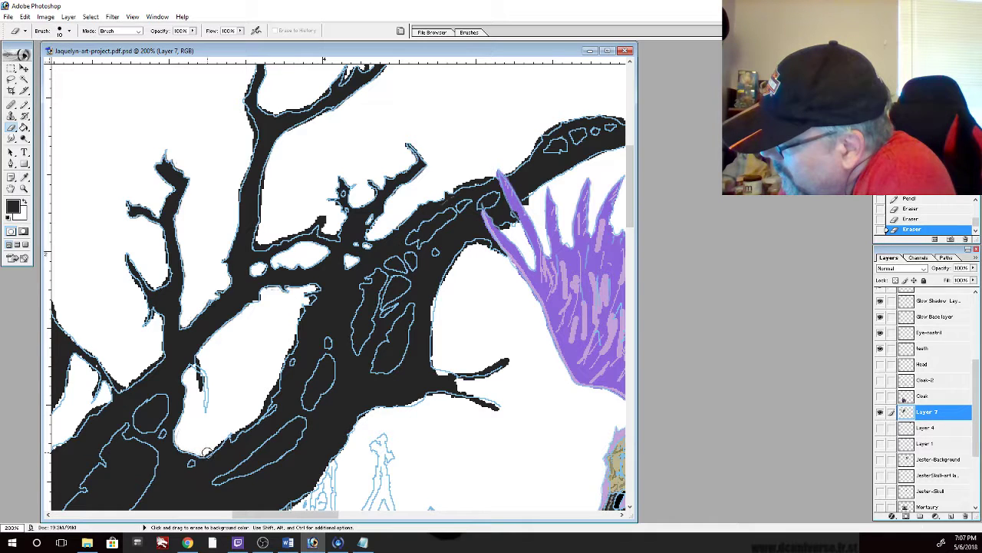
pyautogui.moveTo(203, 456); pyautogui.dragTo(232, 429)
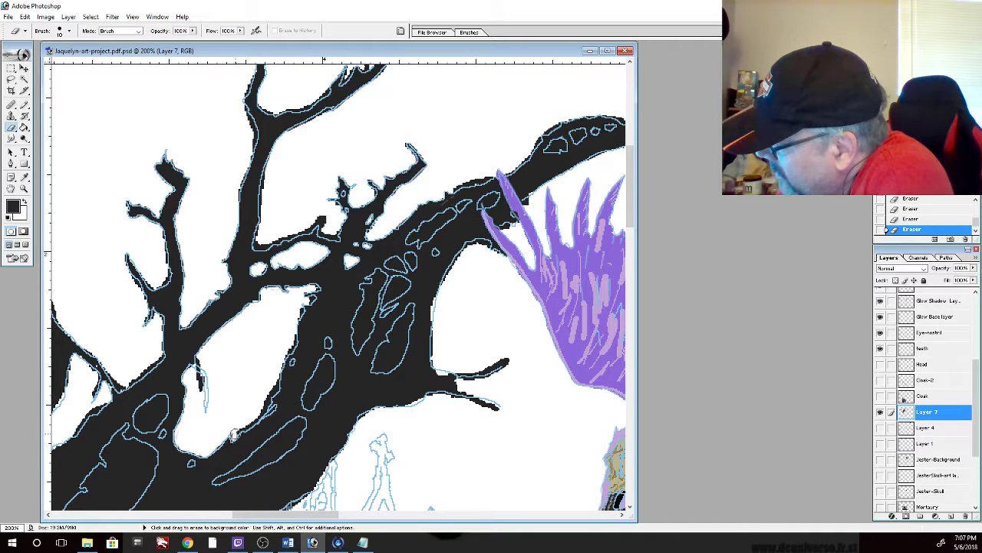
pyautogui.moveTo(245, 427)
pyautogui.mouseDown()
pyautogui.moveTo(277, 375)
pyautogui.moveTo(267, 397)
pyautogui.mouseUp()
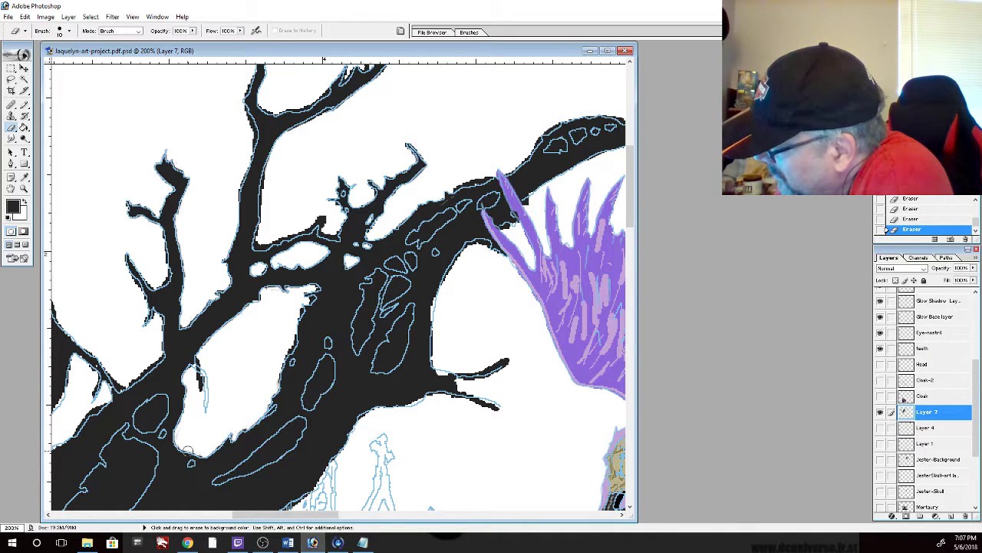
# Erase the overspill beside the thin twig hanging in the large opening and redraw the twig in dark grey with the Pencil
pyautogui.moveTo(201, 379); pyautogui.dragTo(196, 376)
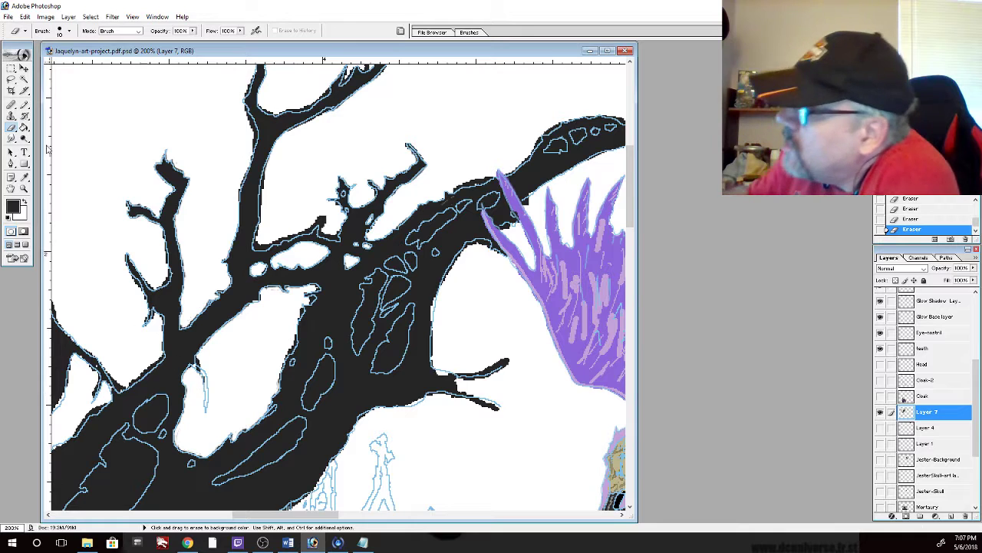
pyautogui.click(25, 105)
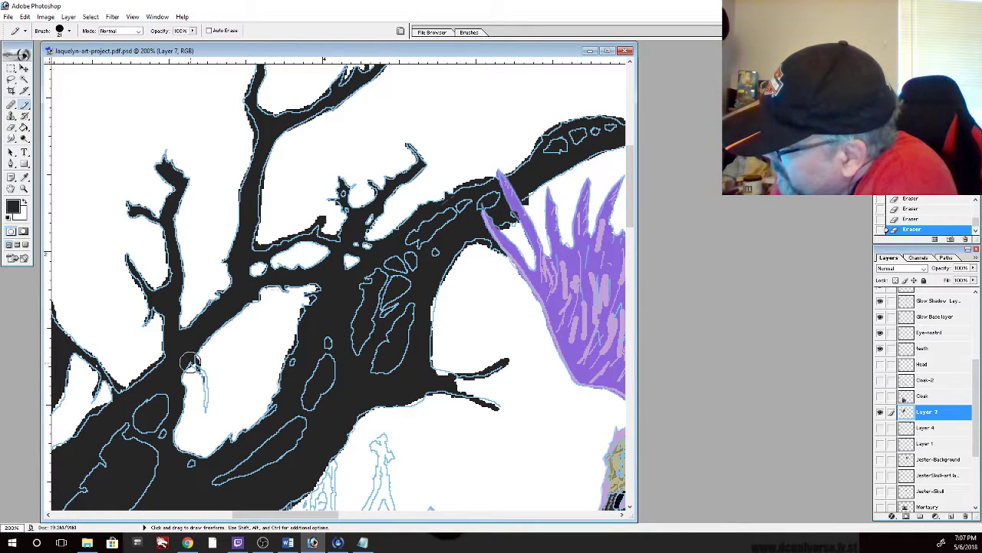
pyautogui.moveTo(185, 357); pyautogui.dragTo(196, 369)
pyautogui.moveTo(197, 369); pyautogui.dragTo(205, 405)
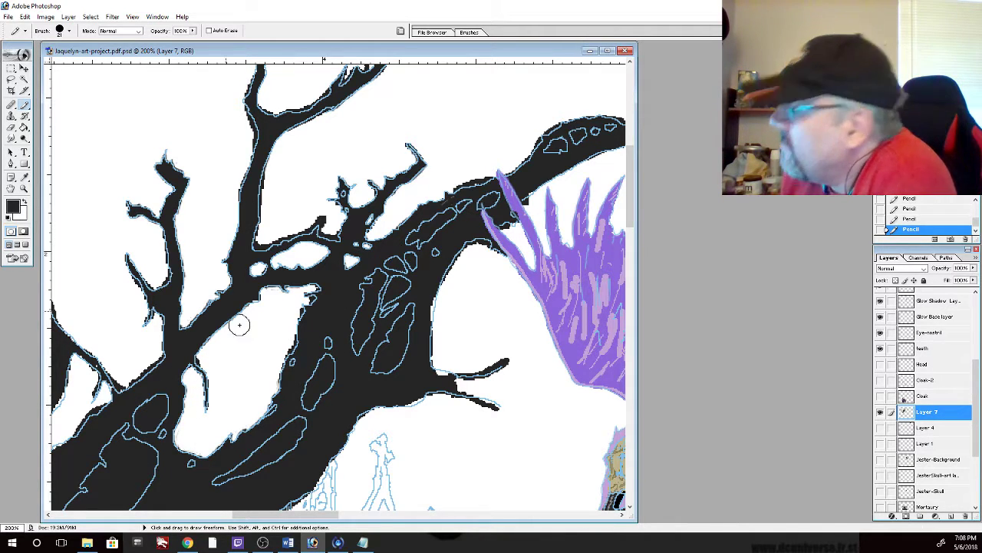
# Erase the dark grey fill from the small round knotholes around the large opening and from the oval knothole on the trunk
pyautogui.click(12, 127)
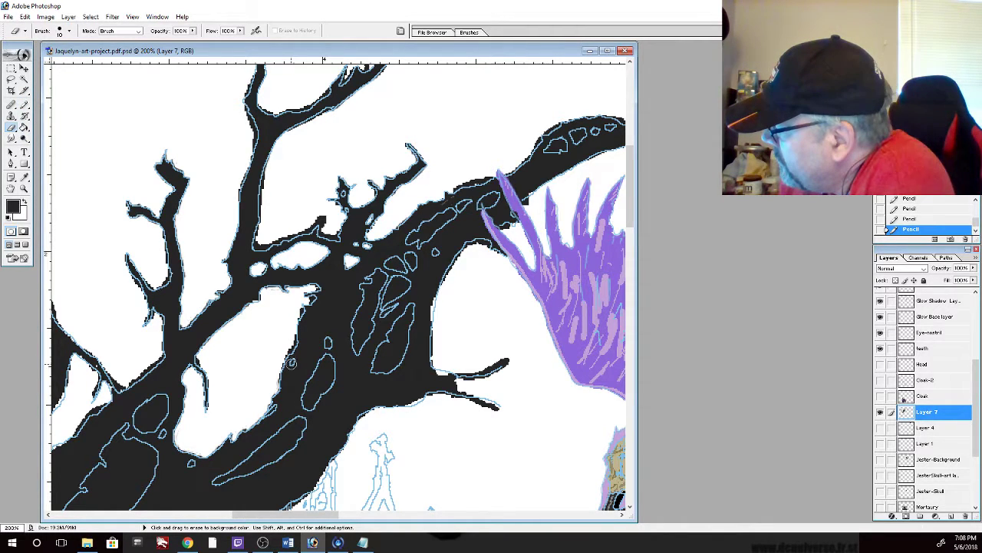
pyautogui.moveTo(292, 363); pyautogui.dragTo(266, 398)
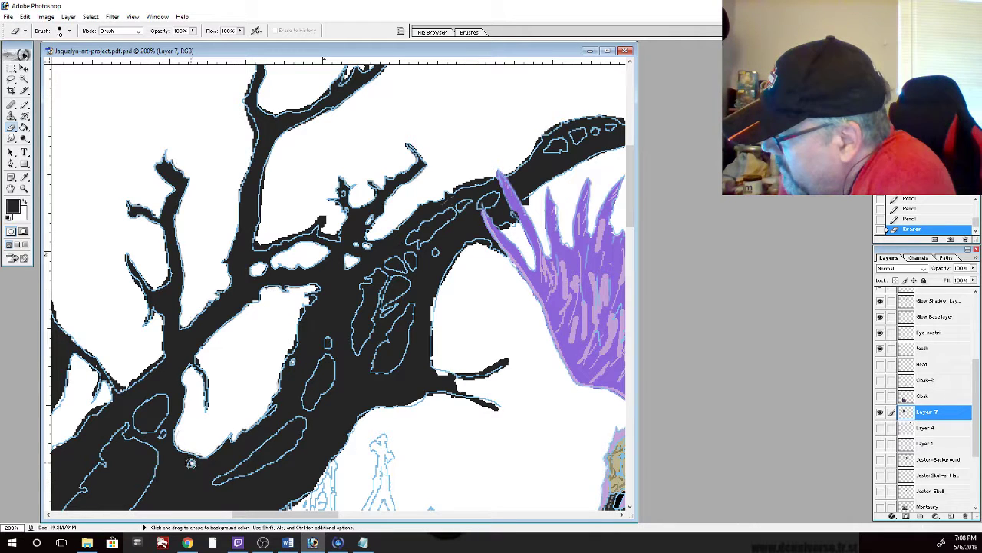
pyautogui.moveTo(191, 463)
pyautogui.mouseDown()
pyautogui.moveTo(189, 448)
pyautogui.moveTo(162, 435)
pyautogui.mouseUp()
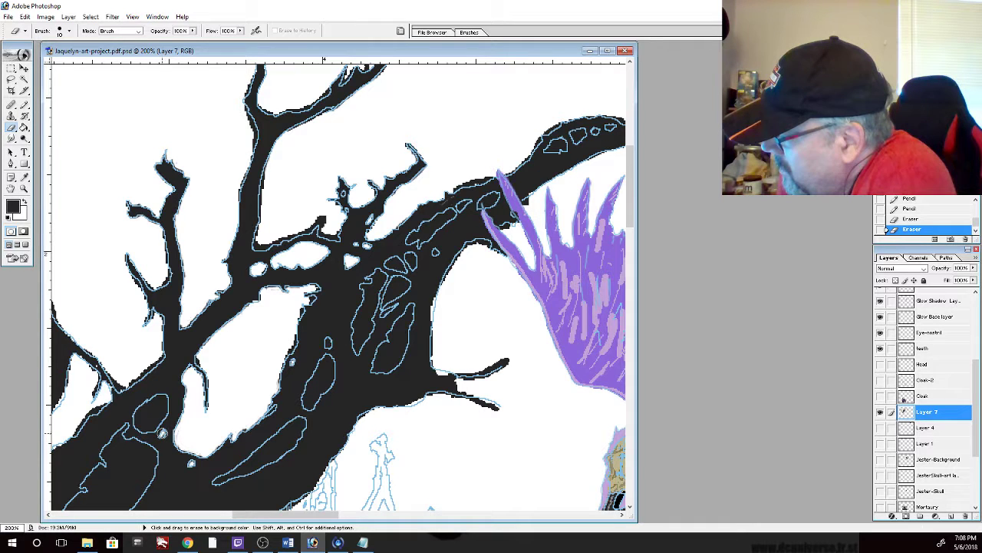
pyautogui.moveTo(163, 433); pyautogui.dragTo(162, 406)
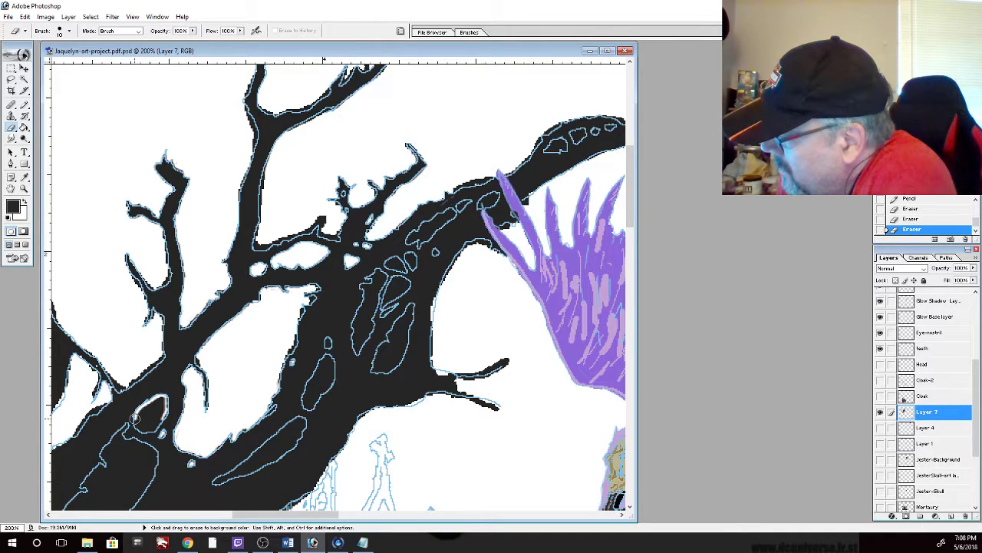
pyautogui.moveTo(134, 417)
pyautogui.mouseDown()
pyautogui.moveTo(145, 429)
pyautogui.moveTo(160, 419)
pyautogui.moveTo(159, 398)
pyautogui.moveTo(139, 412)
pyautogui.moveTo(146, 429)
pyautogui.moveTo(161, 402)
pyautogui.moveTo(142, 414)
pyautogui.moveTo(159, 407)
pyautogui.mouseUp()
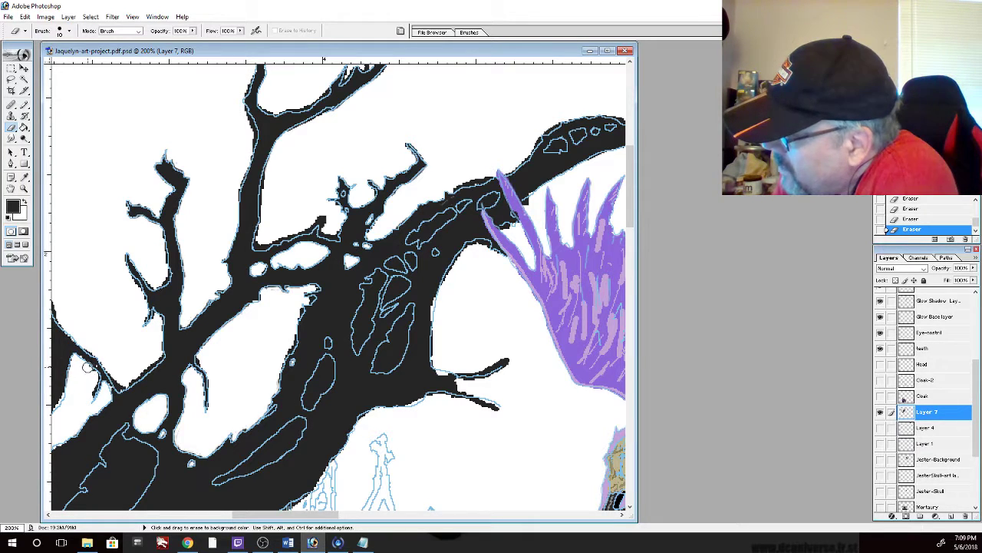
# Trim the underside and twig of the tall branch's thin offshoot, then thicken the tall branch's lower stretch with the Pencil
pyautogui.moveTo(86, 367); pyautogui.dragTo(89, 369)
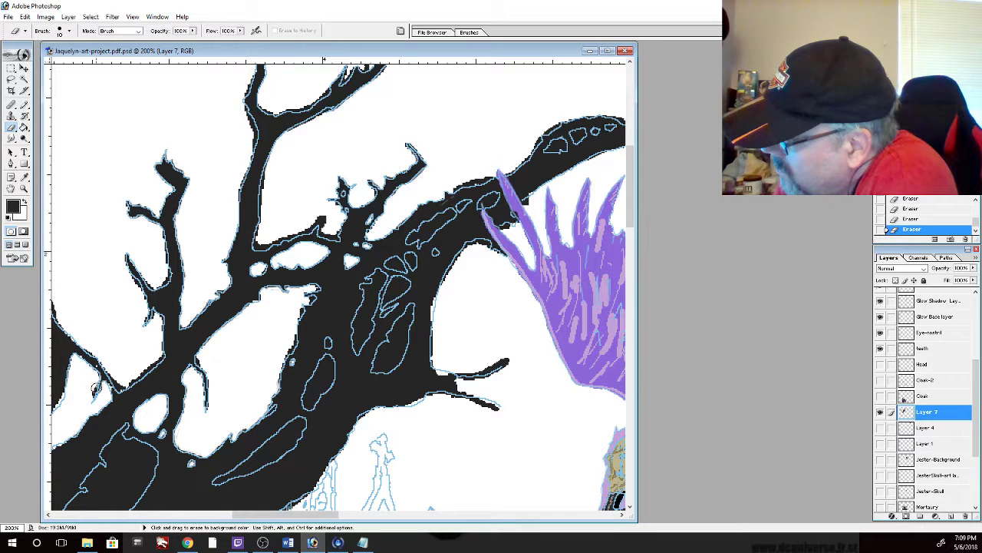
pyautogui.moveTo(96, 387); pyautogui.dragTo(93, 385)
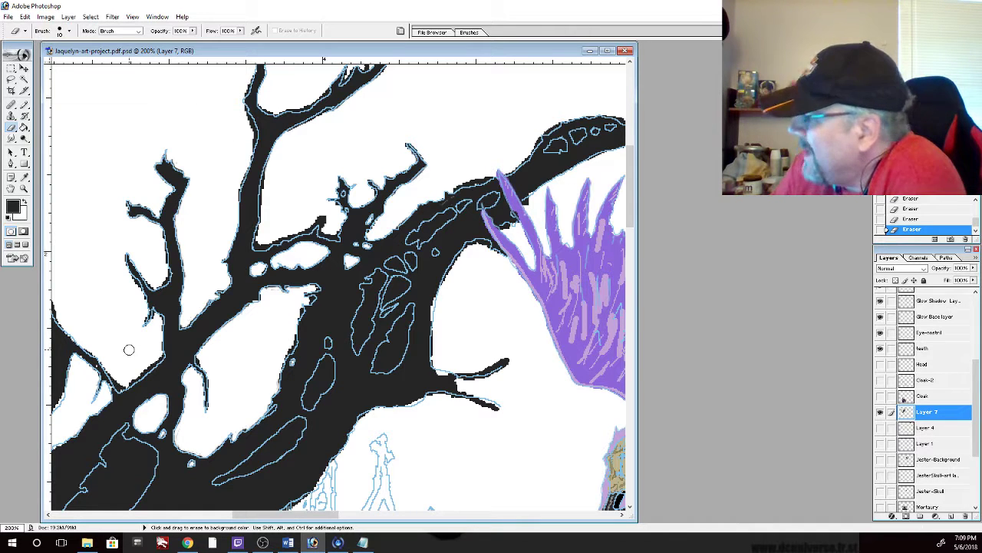
pyautogui.moveTo(307, 516); pyautogui.dragTo(262, 520)
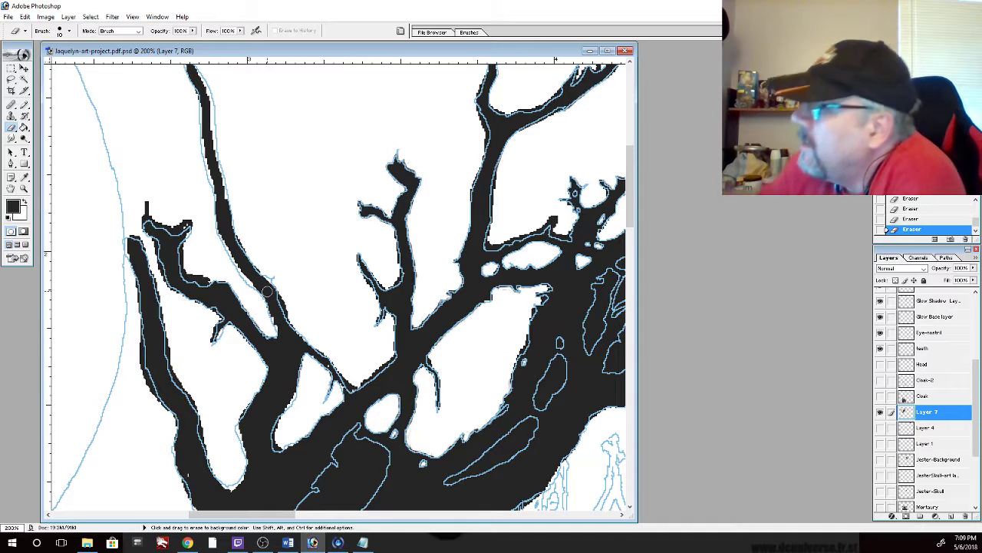
pyautogui.click(24, 104)
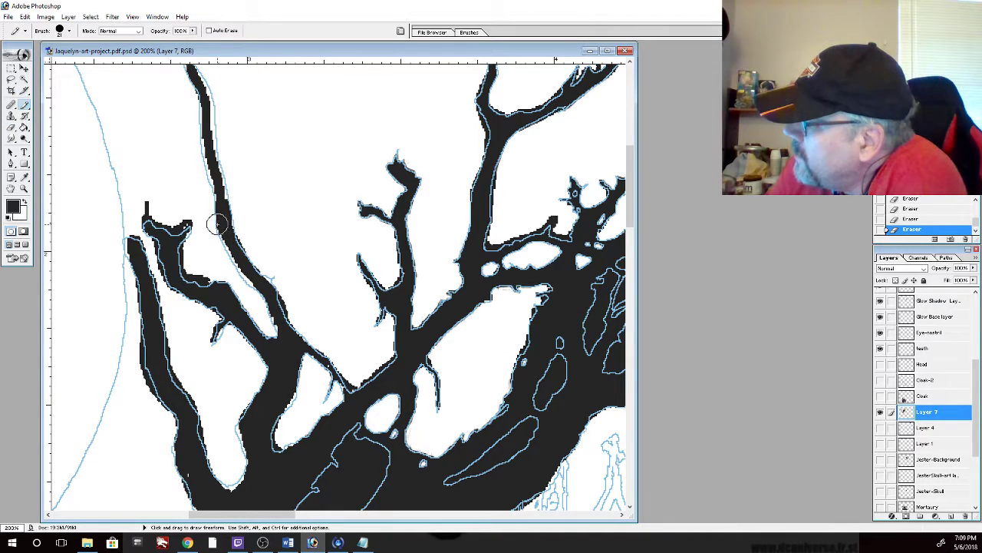
pyautogui.moveTo(219, 234)
pyautogui.mouseDown()
pyautogui.moveTo(272, 314)
pyautogui.moveTo(269, 304)
pyautogui.moveTo(262, 354)
pyautogui.mouseUp()
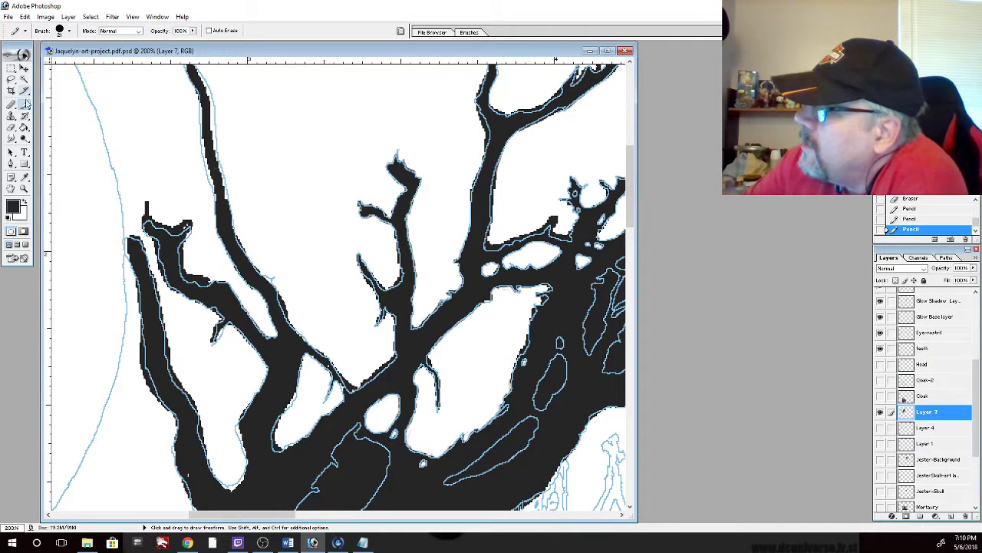
# Erase the stray spike and excess grey from the short forked branch's tips and patch the fork with the Pencil
pyautogui.click(12, 128)
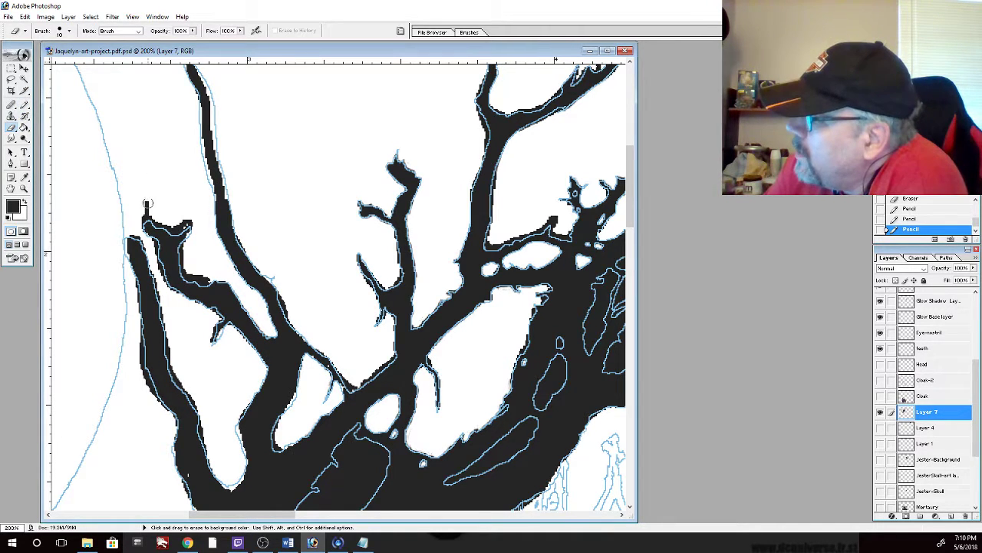
pyautogui.moveTo(148, 199)
pyautogui.mouseDown()
pyautogui.moveTo(146, 217)
pyautogui.moveTo(174, 232)
pyautogui.moveTo(185, 225)
pyautogui.mouseUp()
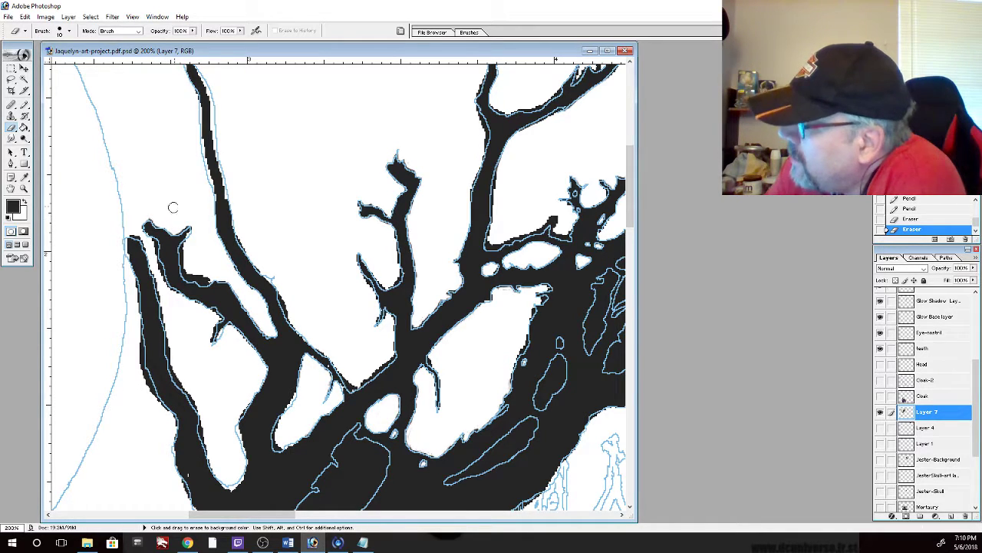
pyautogui.click(193, 205)
pyautogui.click(24, 104)
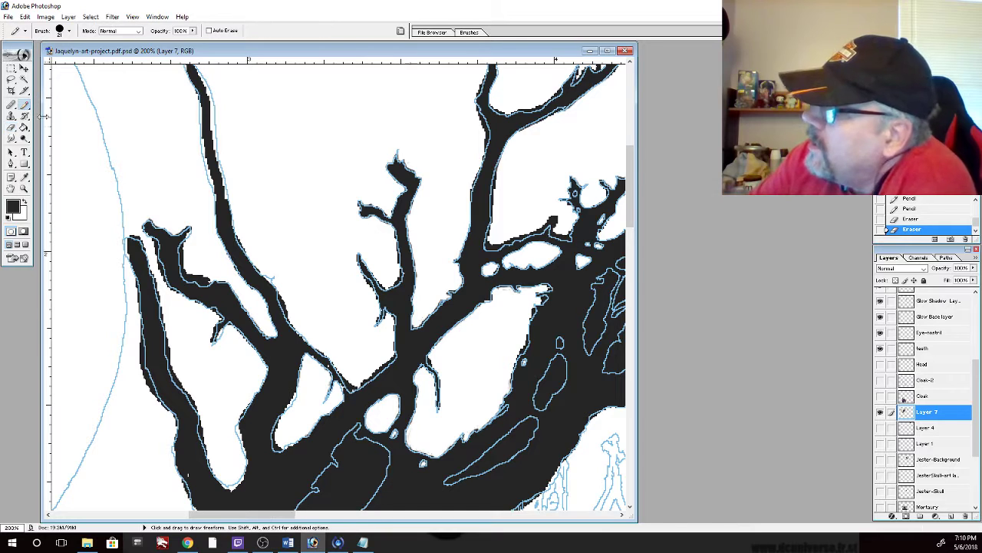
pyautogui.click(185, 234)
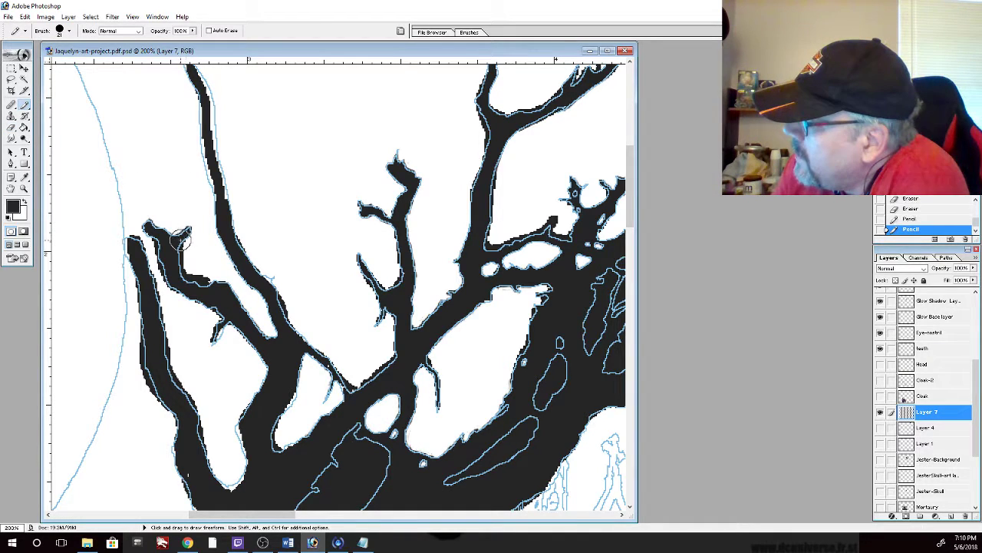
# Erase the overspill below the fork along the short branch's inner edge, following the blue outline
pyautogui.click(10, 127)
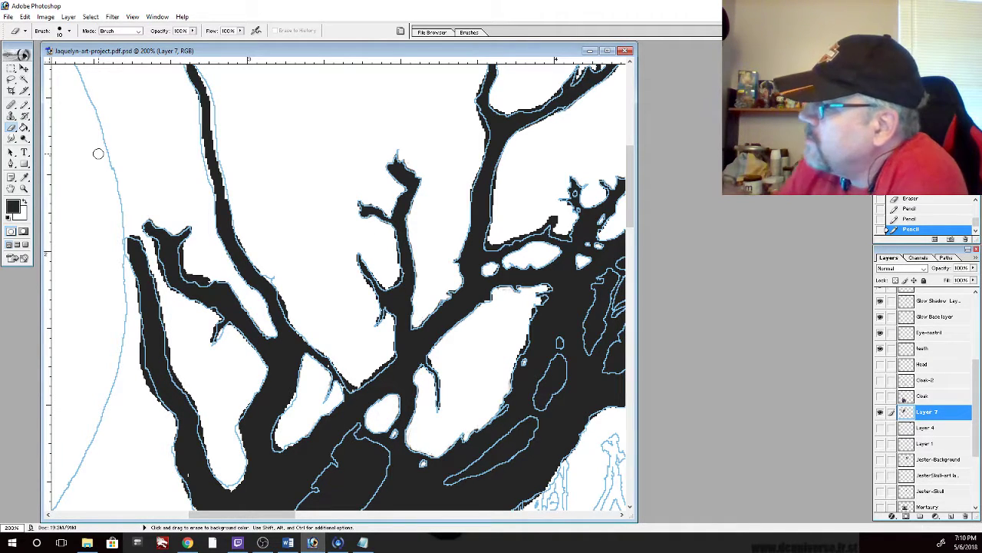
pyautogui.click(186, 240)
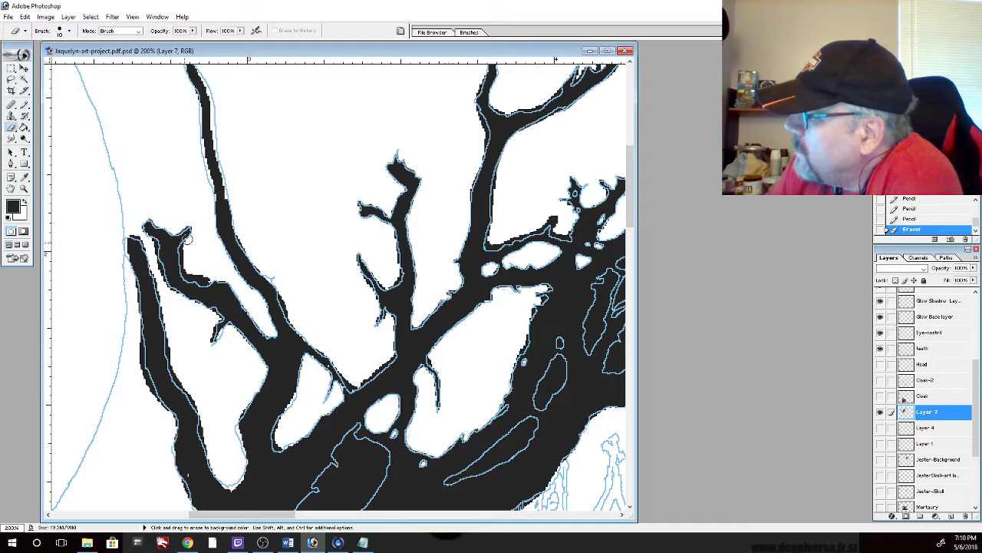
pyautogui.click(186, 240)
pyautogui.click(182, 244)
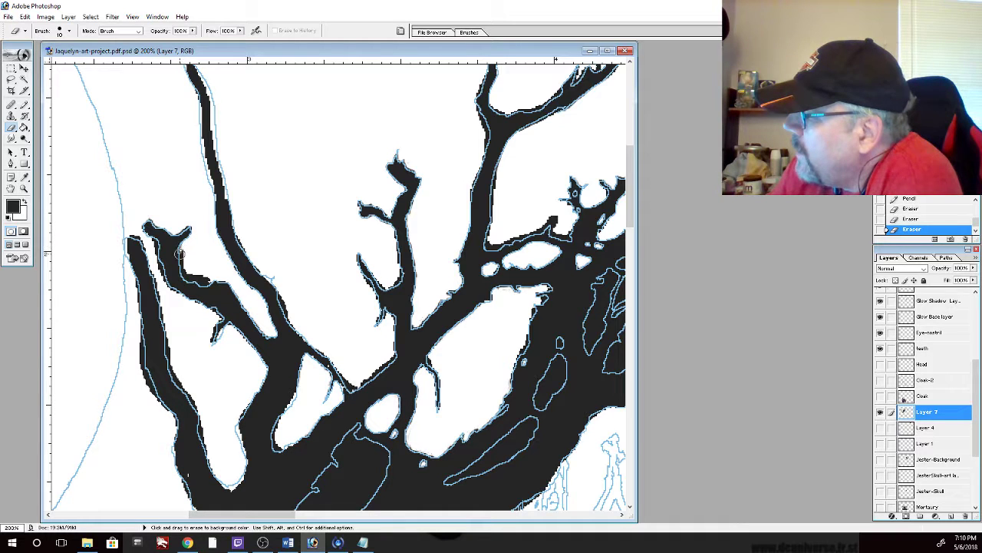
pyautogui.click(181, 250)
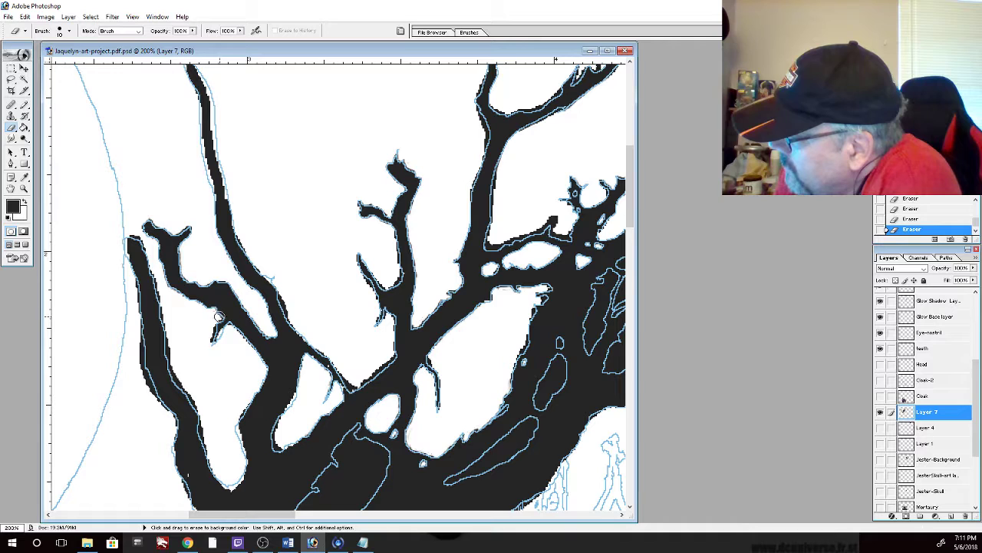
# Erase the overspill around the short branch's lower twig, along the outermost limb, and around the V-shaped gap beside the tall branch
pyautogui.moveTo(218, 317); pyautogui.dragTo(211, 338)
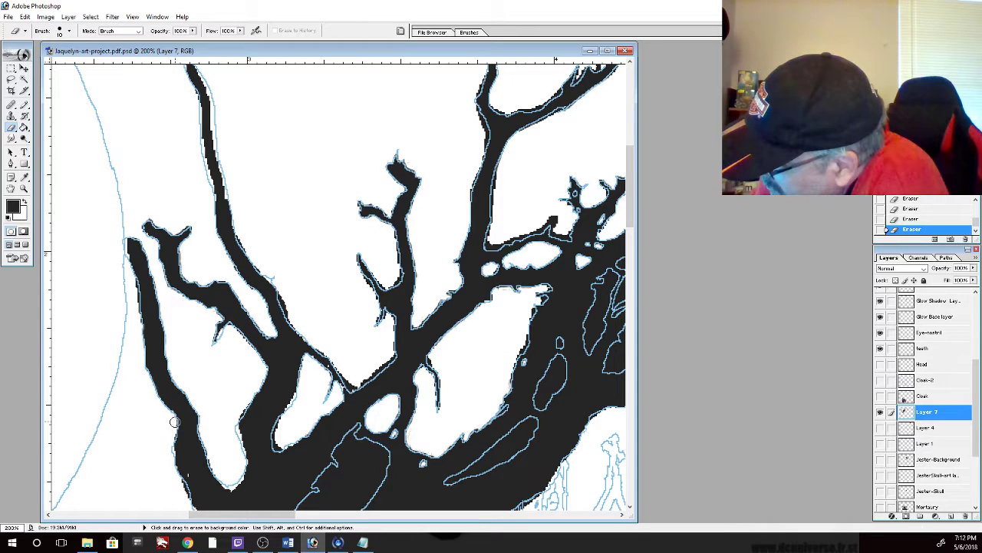
pyautogui.moveTo(174, 421); pyautogui.dragTo(173, 443)
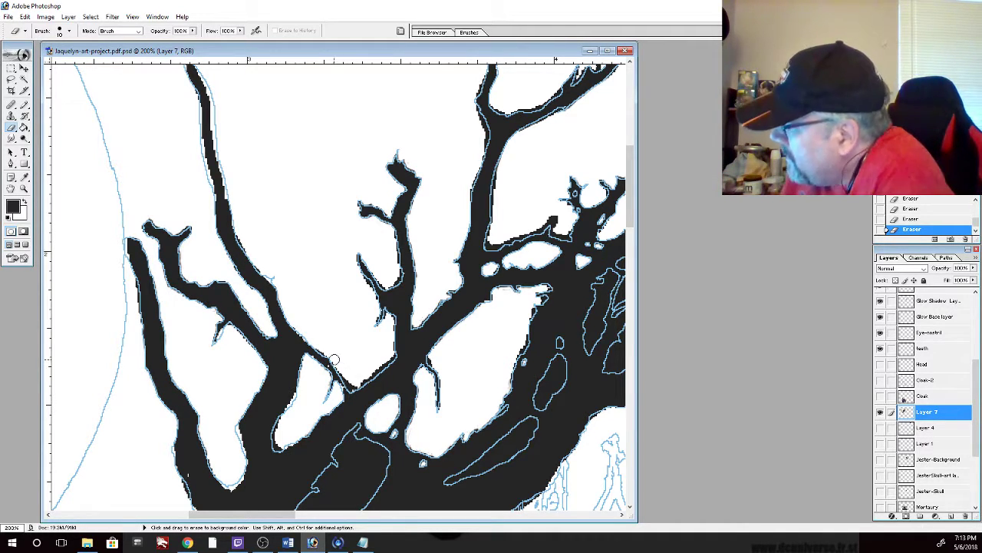
pyautogui.moveTo(333, 362)
pyautogui.mouseDown()
pyautogui.moveTo(352, 389)
pyautogui.moveTo(394, 355)
pyautogui.moveTo(390, 288)
pyautogui.moveTo(379, 282)
pyautogui.moveTo(376, 316)
pyautogui.mouseUp()
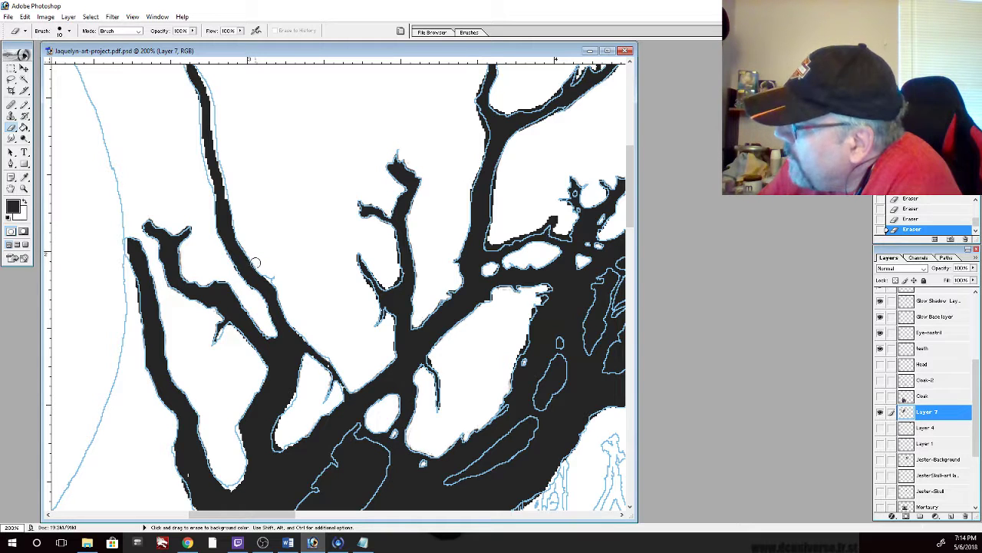
# Thicken the tall thin branch's middle and upper stretches in dark grey with the Pencil to fill its blue outline
pyautogui.click(24, 105)
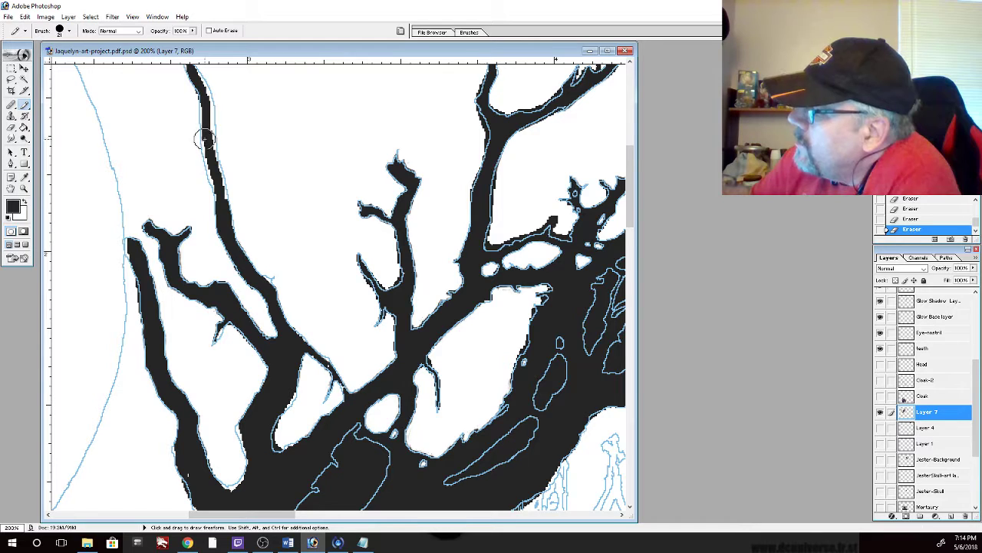
pyautogui.moveTo(205, 139); pyautogui.dragTo(220, 199)
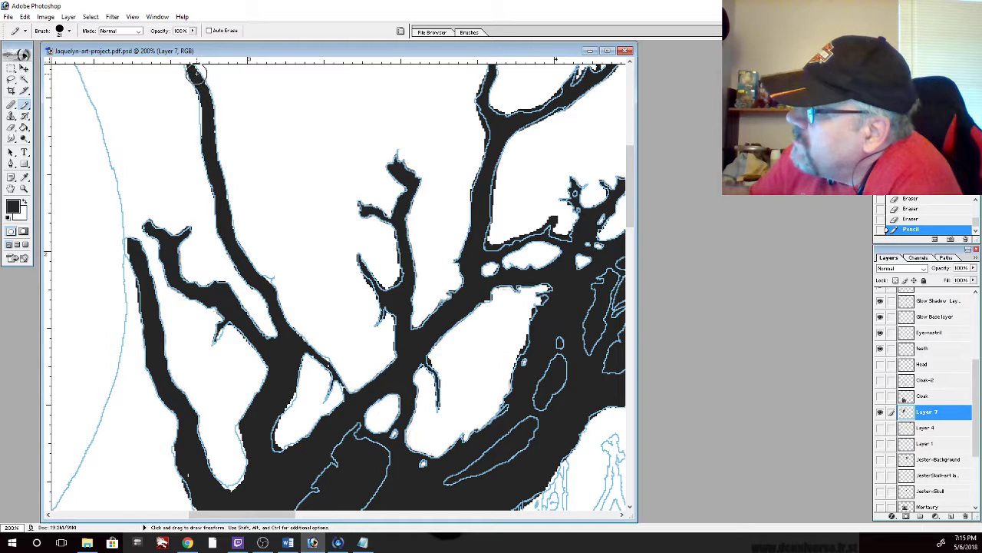
pyautogui.moveTo(196, 72); pyautogui.dragTo(204, 75)
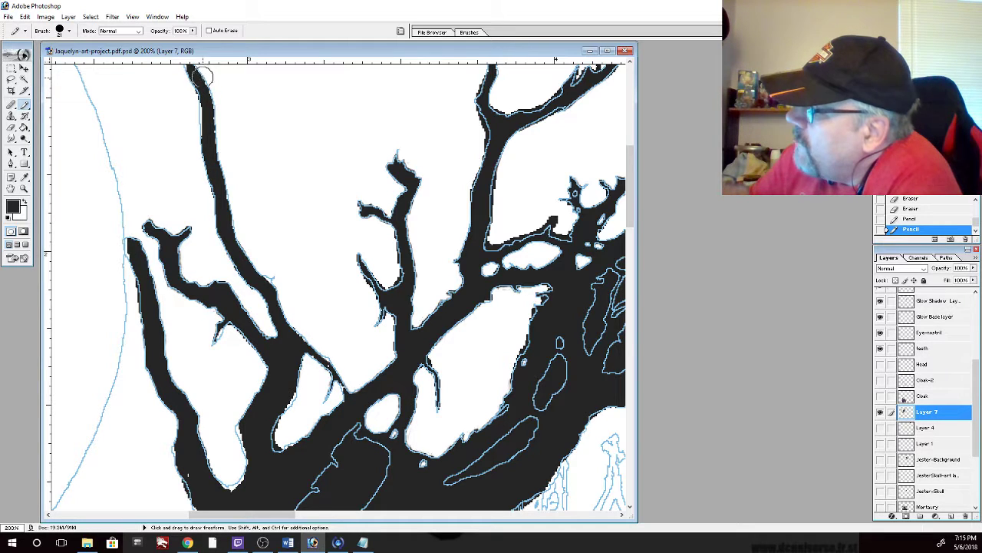
pyautogui.click(204, 139)
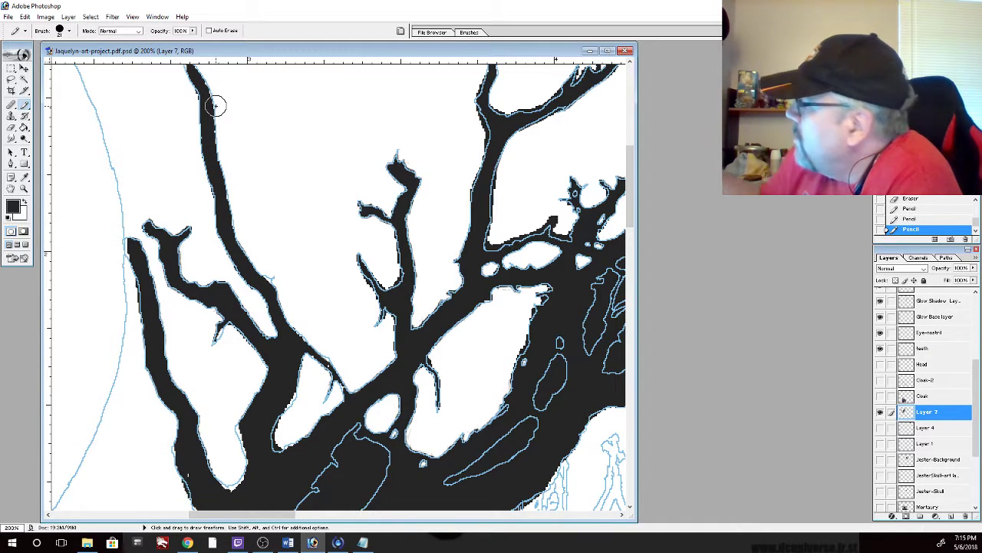
pyautogui.moveTo(634, 198); pyautogui.dragTo(630, 168)
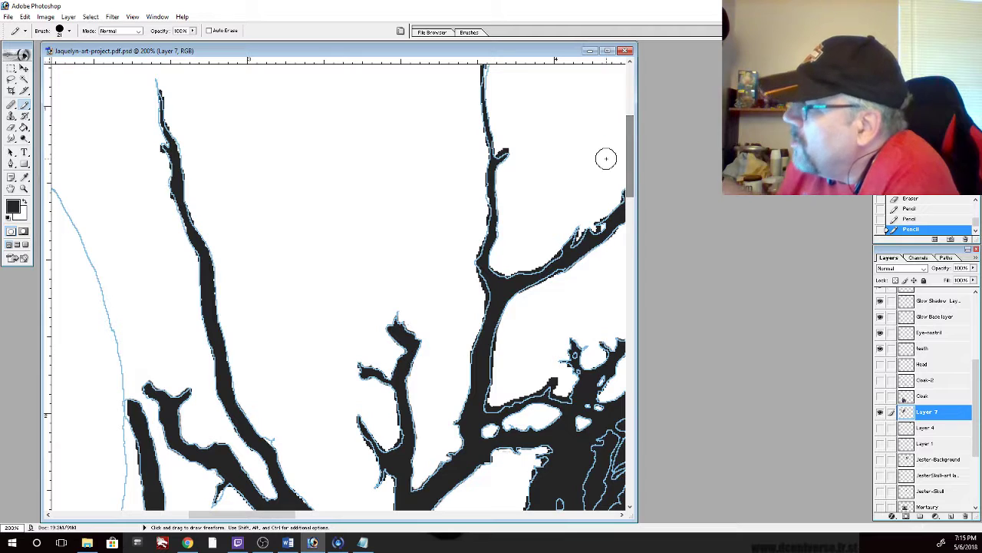
pyautogui.click(177, 201)
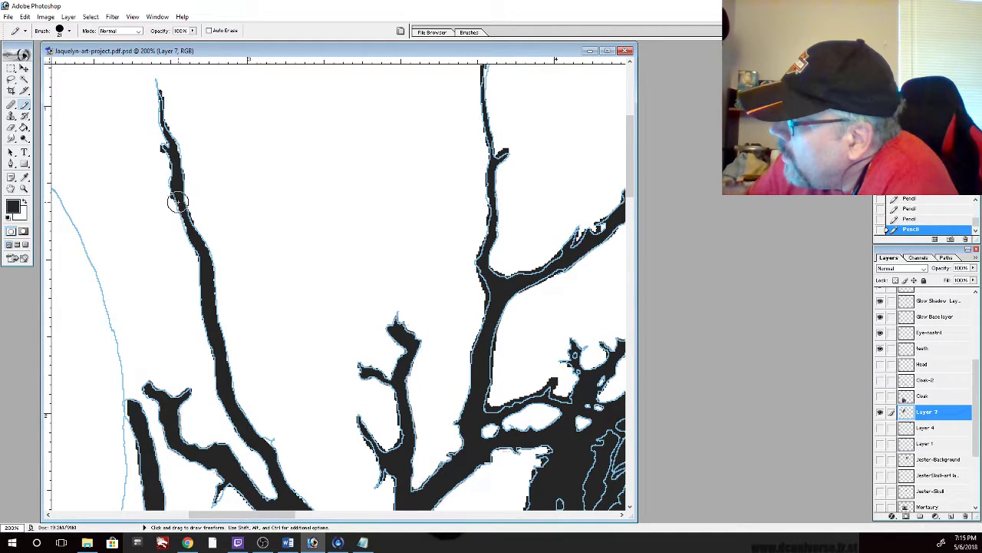
pyautogui.moveTo(177, 204)
pyautogui.mouseDown()
pyautogui.moveTo(206, 242)
pyautogui.moveTo(213, 302)
pyautogui.mouseUp()
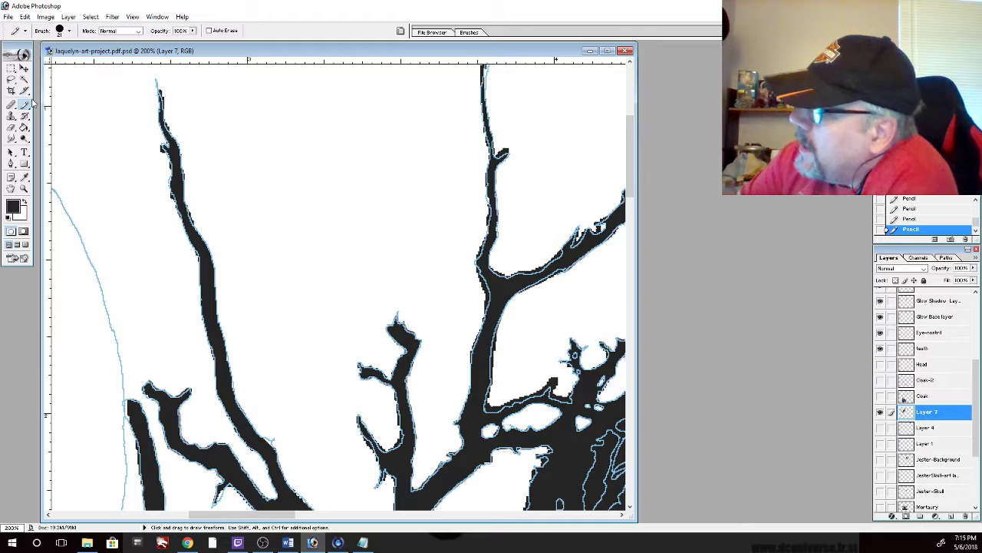
# Erase the overspill around the tall thin branch's tip and small side twig, and patch the edge there with the Pencil
pyautogui.click(11, 126)
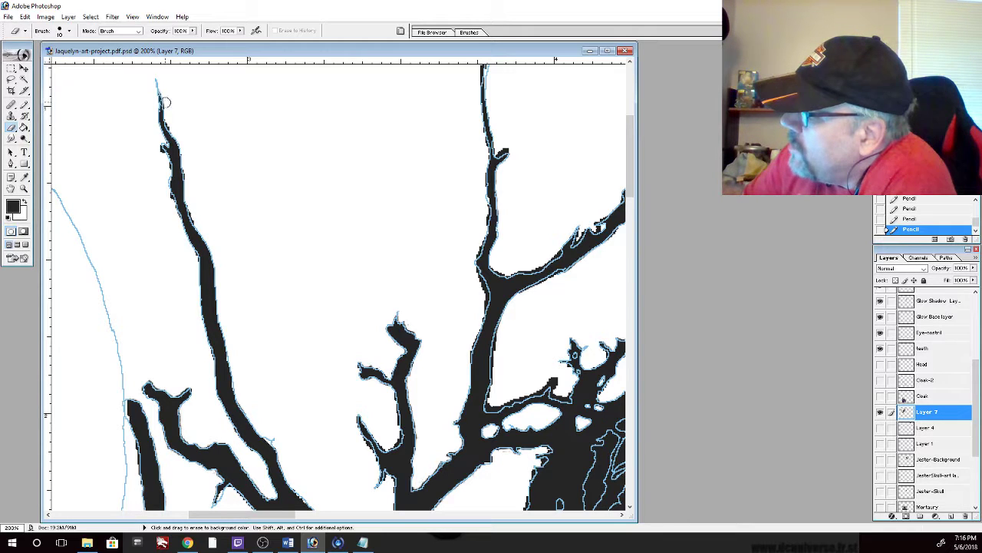
pyautogui.moveTo(166, 102); pyautogui.dragTo(169, 121)
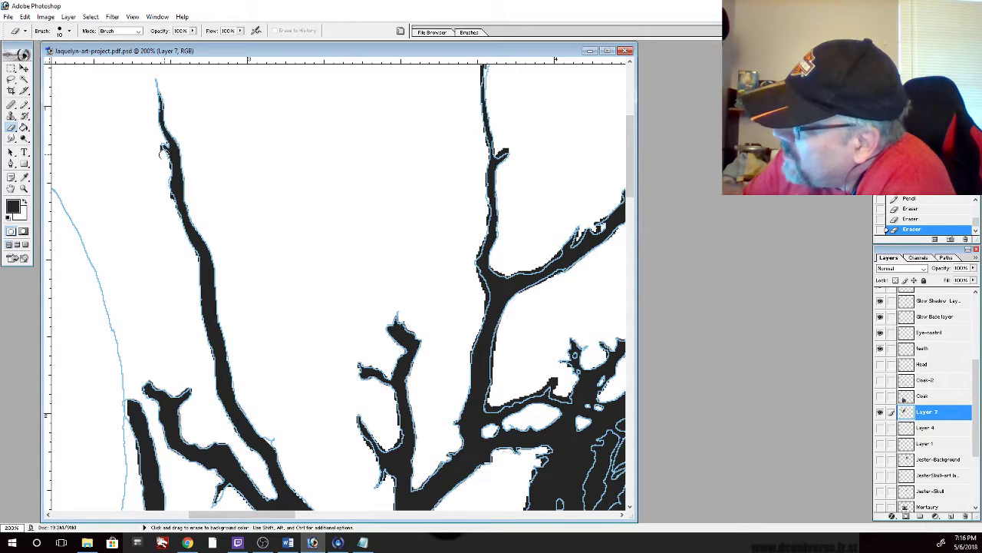
pyautogui.moveTo(157, 144); pyautogui.dragTo(165, 162)
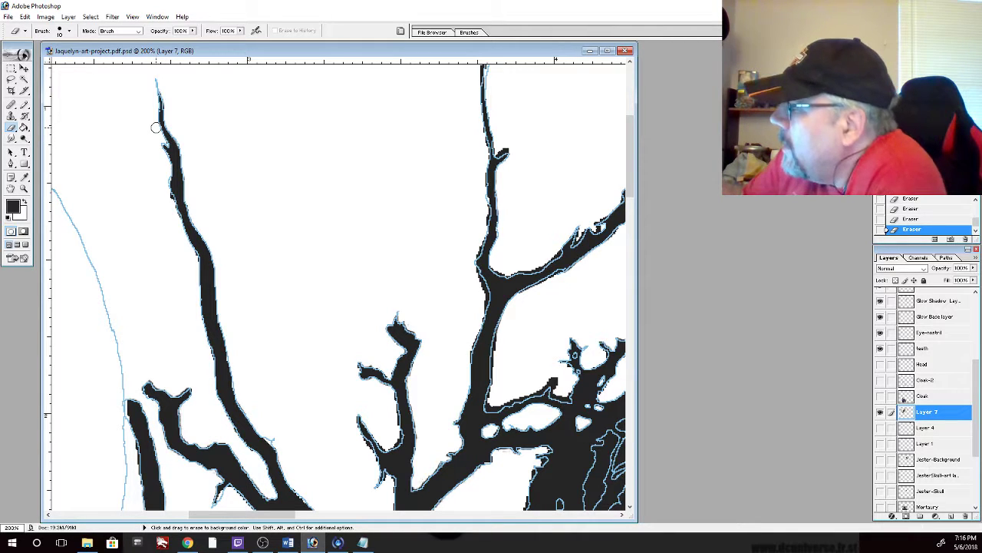
pyautogui.press('b')
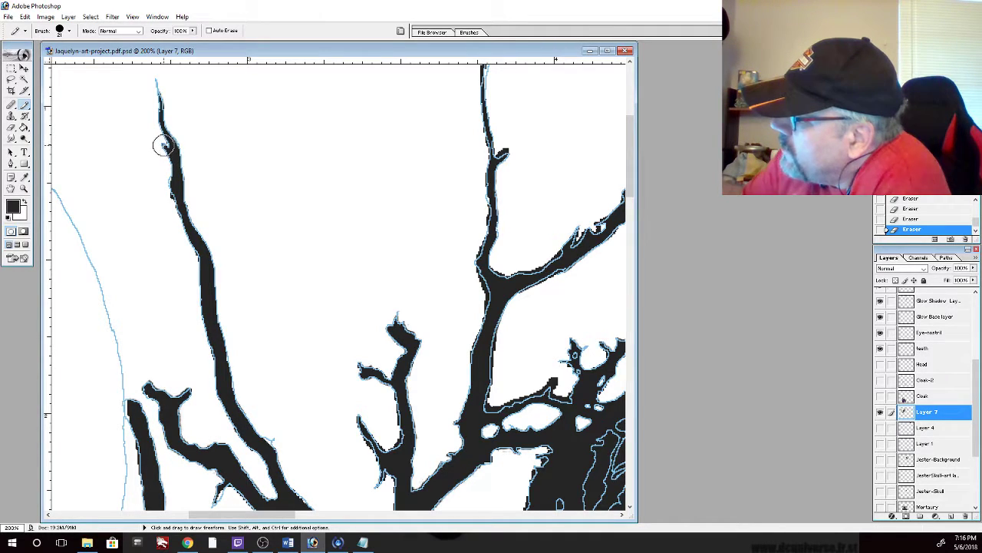
pyautogui.moveTo(163, 145); pyautogui.dragTo(170, 181)
pyautogui.click(170, 181)
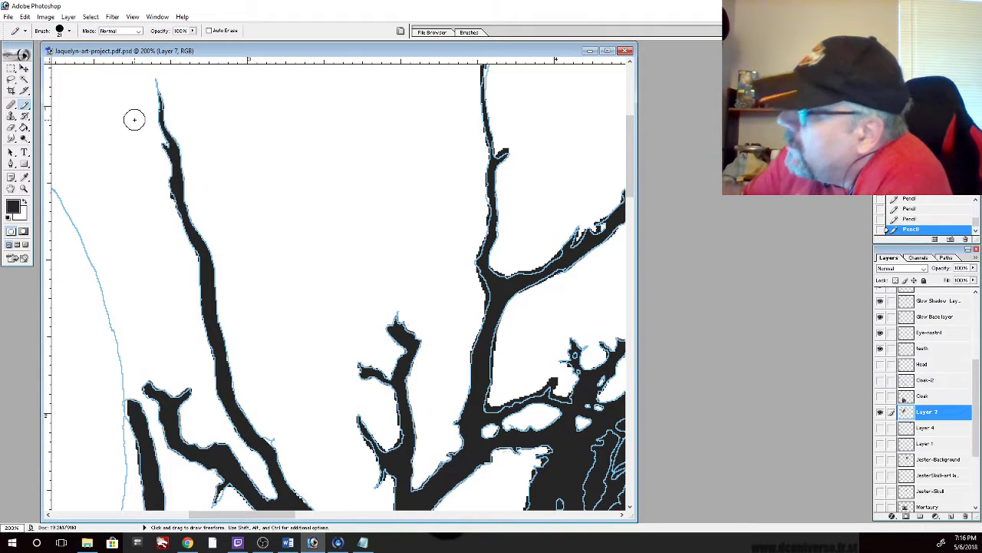
# Erase the overspill along the tall thin branch's outer edge just below the small side twig, following the blue outline
pyautogui.click(12, 127)
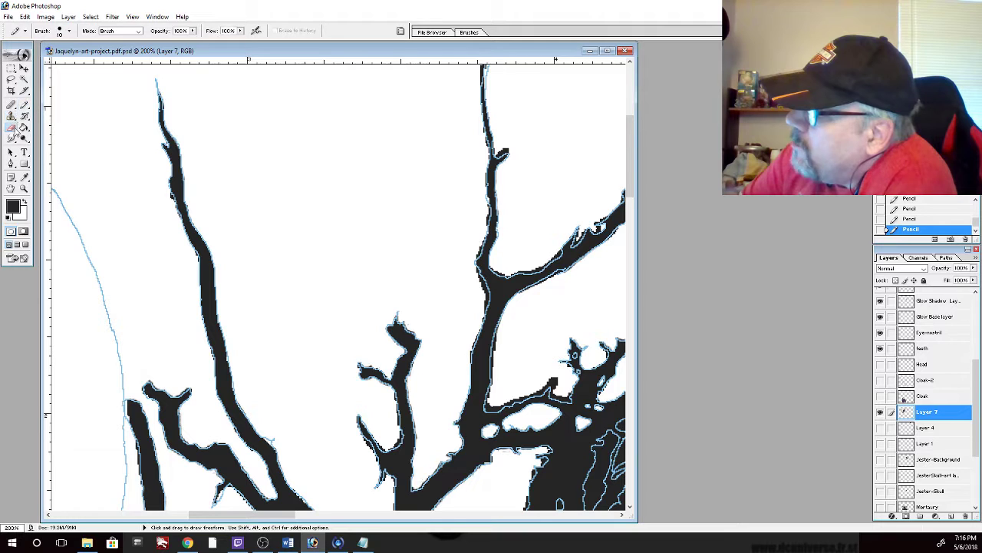
pyautogui.click(168, 192)
pyautogui.click(167, 193)
pyautogui.click(168, 194)
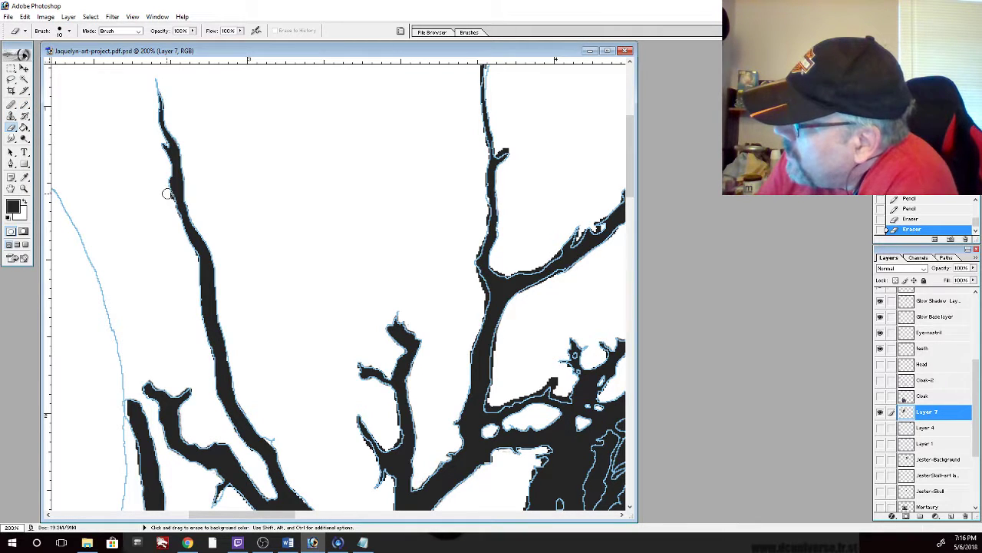
pyautogui.click(169, 194)
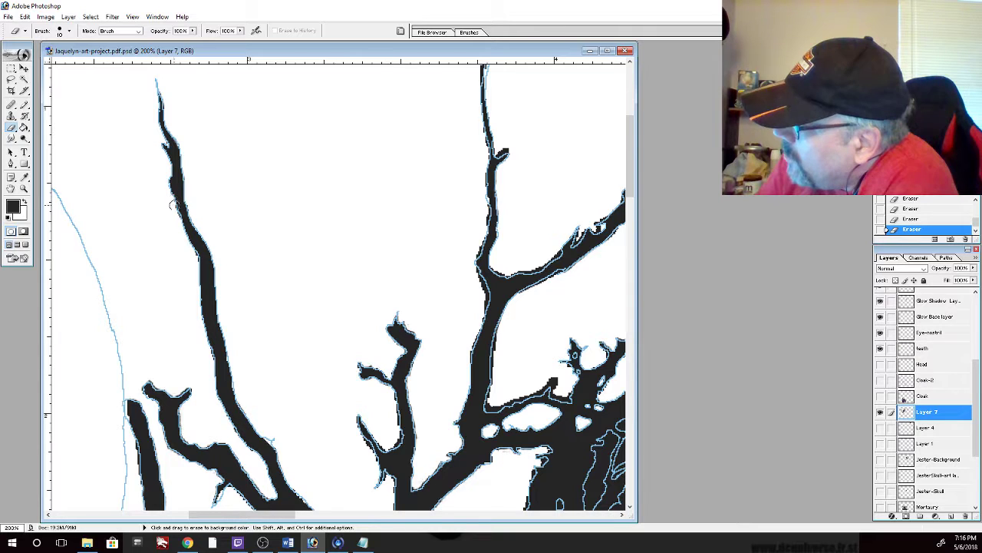
pyautogui.moveTo(173, 204); pyautogui.dragTo(175, 209)
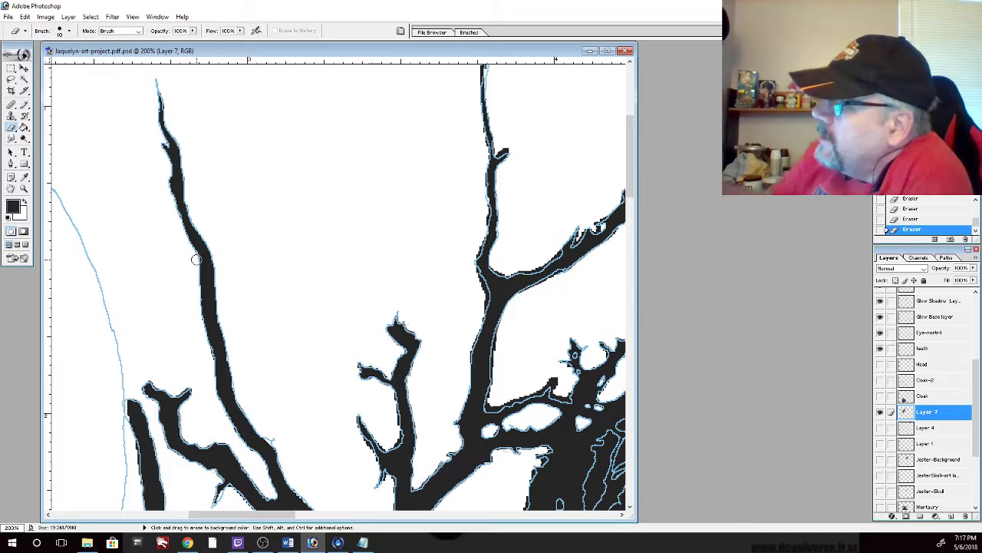
# Fill the tall branch's lower stretch and the outermost limb's blunt tip out to their blue outlines in dark grey with the Pencil
pyautogui.click(24, 103)
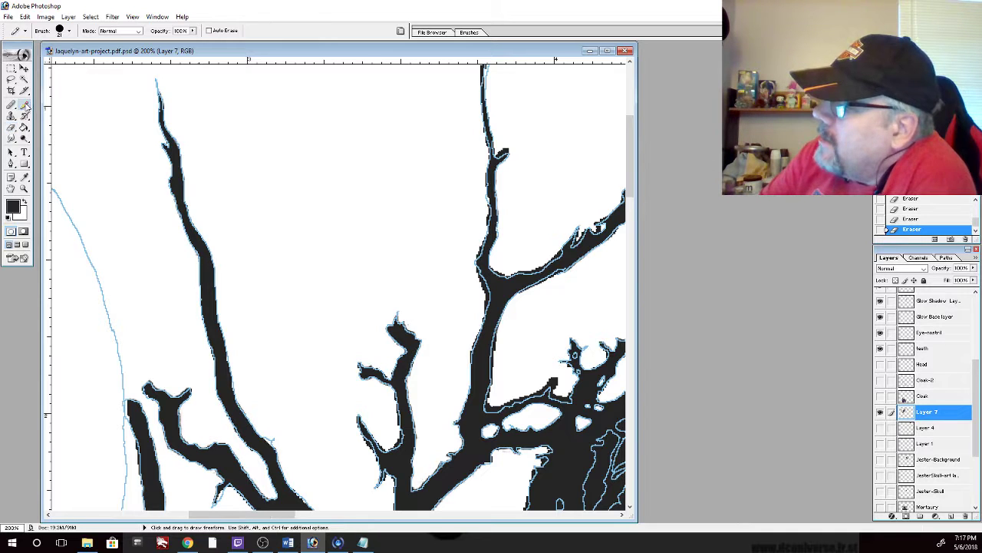
pyautogui.click(225, 355)
pyautogui.click(226, 357)
pyautogui.moveTo(227, 359)
pyautogui.mouseDown()
pyautogui.moveTo(271, 451)
pyautogui.moveTo(264, 438)
pyautogui.moveTo(292, 461)
pyautogui.moveTo(303, 508)
pyautogui.mouseUp()
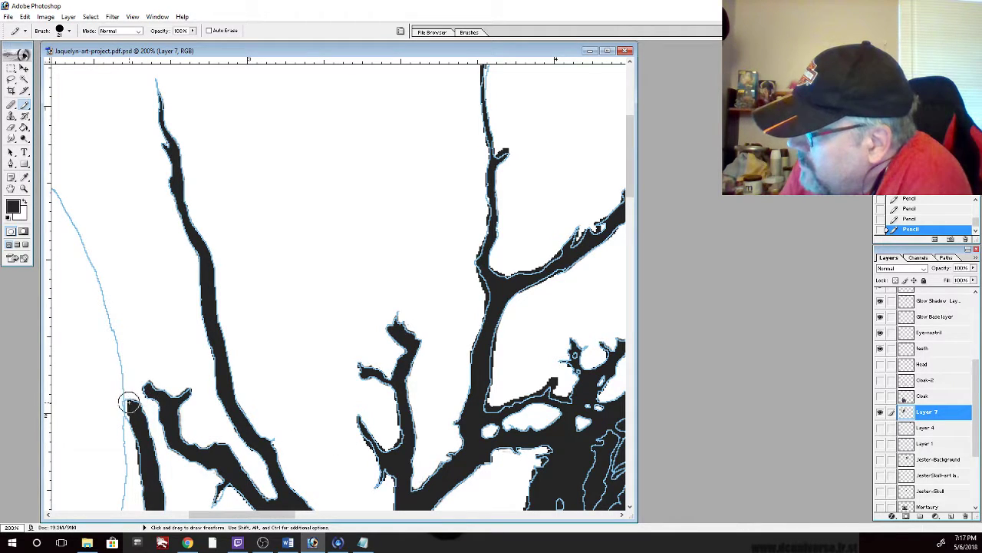
pyautogui.moveTo(127, 403); pyautogui.dragTo(141, 436)
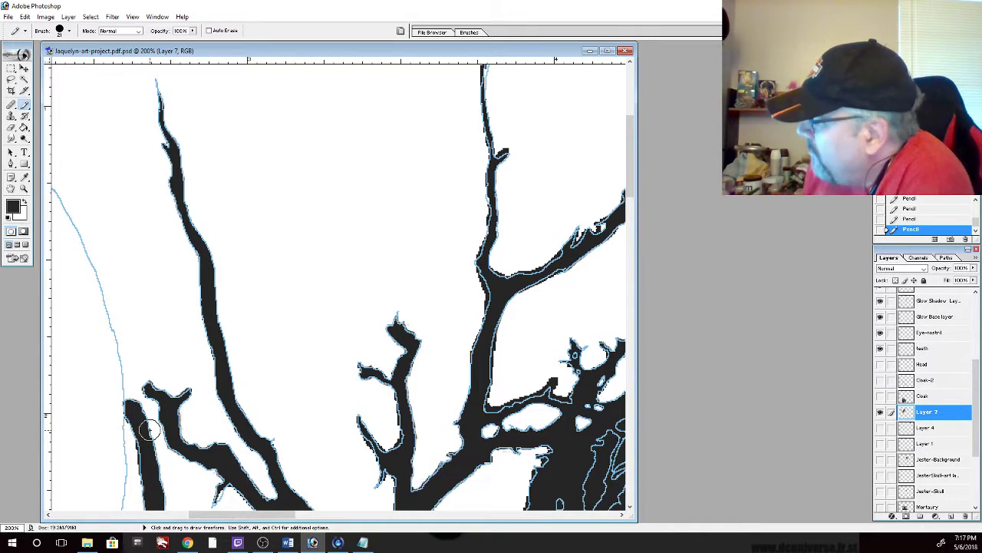
# Erase the overspill along the outermost limb's outer edge below its blunt tip
pyautogui.moveTo(270, 513); pyautogui.dragTo(250, 483)
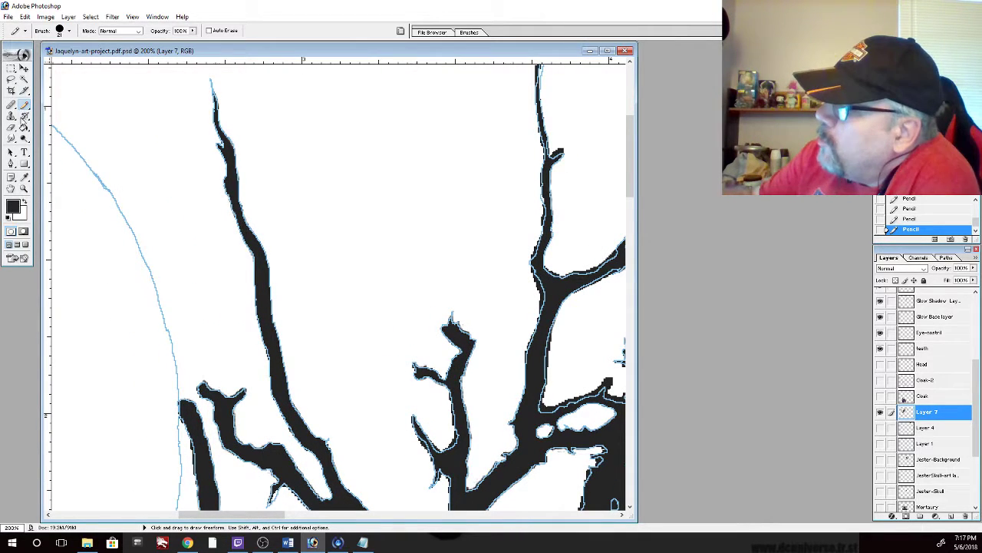
pyautogui.click(11, 127)
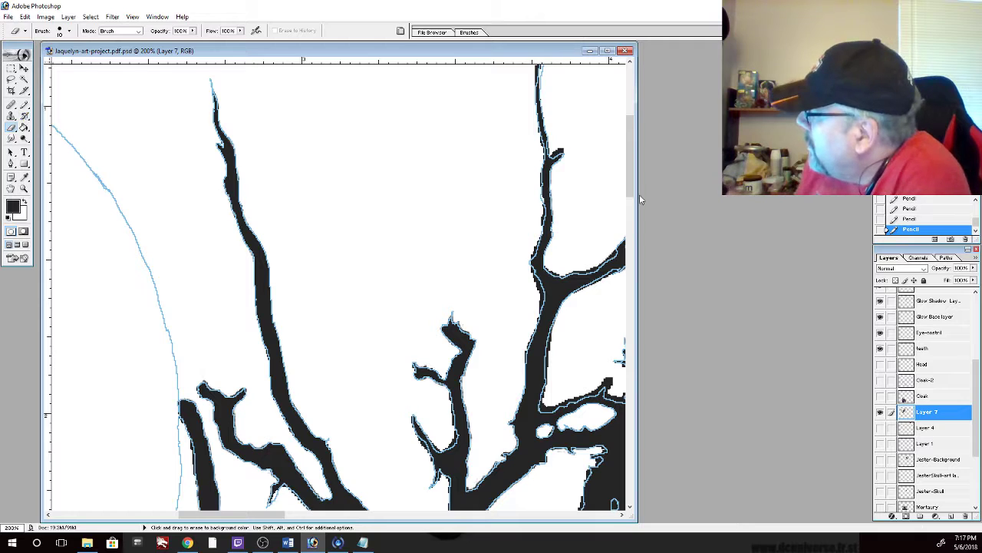
pyautogui.moveTo(634, 175); pyautogui.dragTo(631, 196)
pyautogui.moveTo(182, 330); pyautogui.dragTo(185, 332)
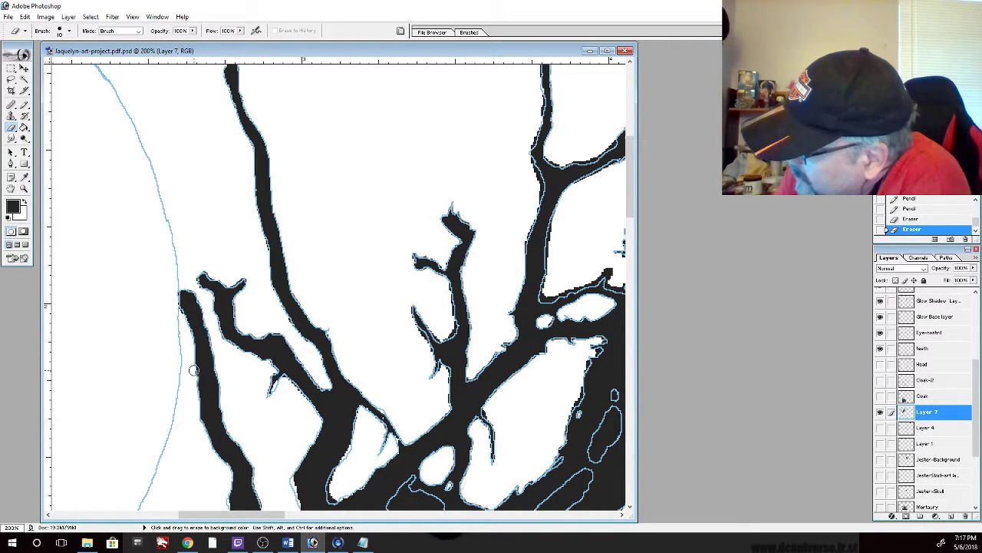
pyautogui.moveTo(195, 372); pyautogui.dragTo(197, 412)
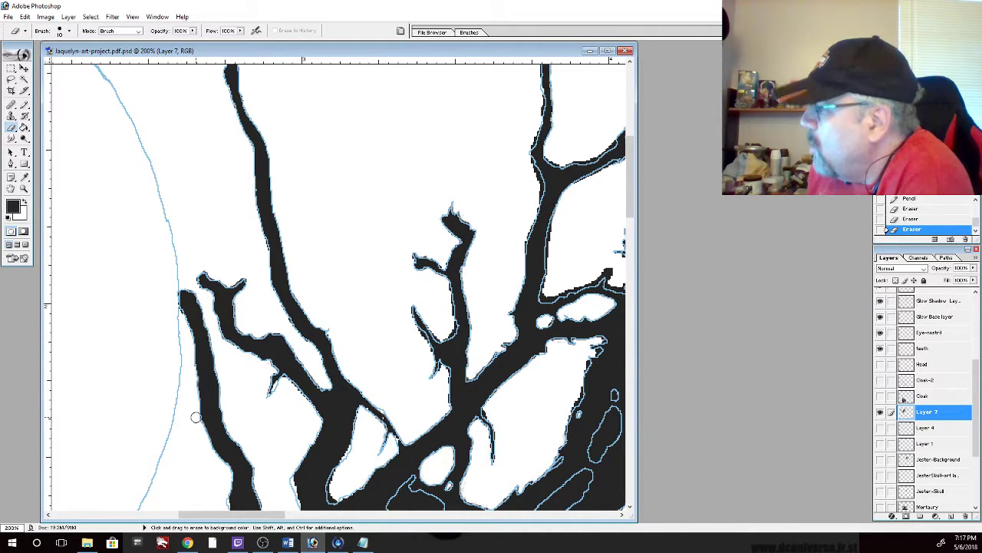
# Fill the outermost limb's lower outer edge down to the trunk with the Pencil and erase the excess beside it
pyautogui.moveTo(631, 196); pyautogui.dragTo(631, 232)
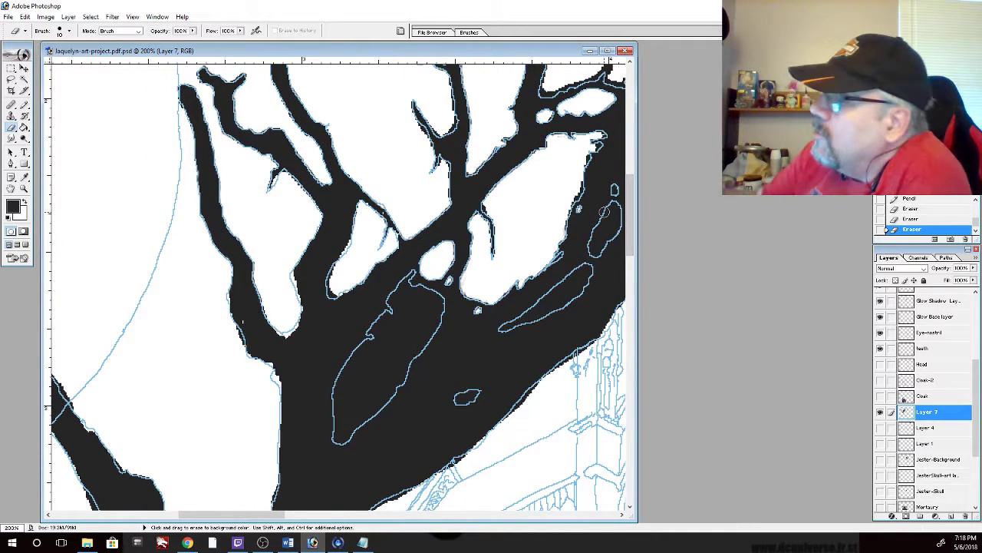
pyautogui.press('b')
pyautogui.moveTo(249, 277)
pyautogui.mouseDown()
pyautogui.moveTo(244, 322)
pyautogui.moveTo(231, 294)
pyautogui.moveTo(228, 316)
pyautogui.moveTo(244, 355)
pyautogui.moveTo(269, 354)
pyautogui.moveTo(276, 372)
pyautogui.mouseUp()
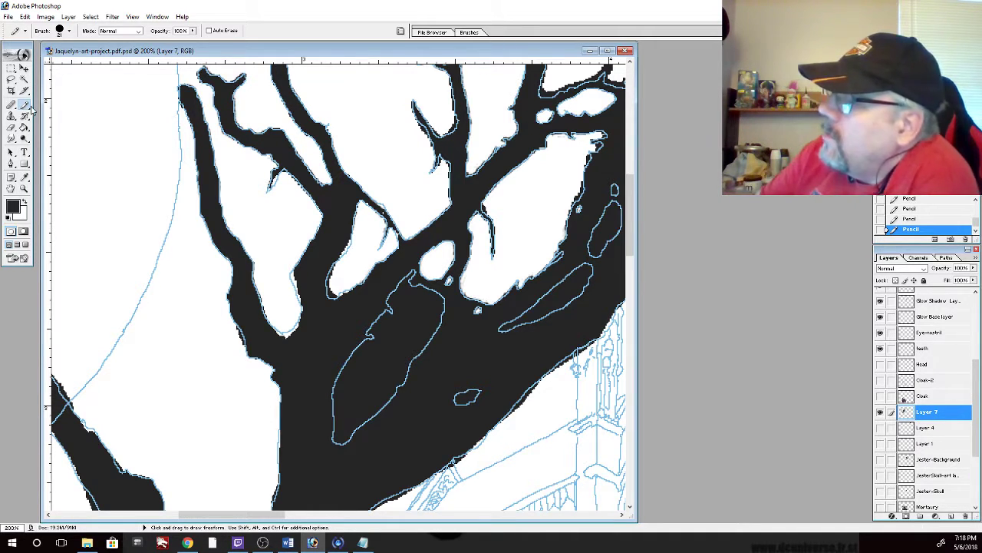
pyautogui.click(11, 127)
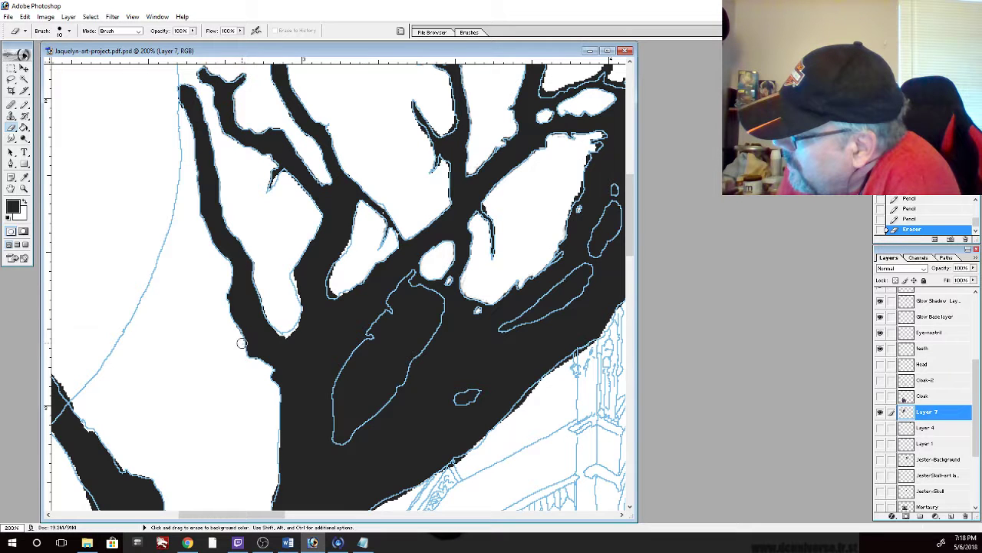
pyautogui.click(241, 342)
pyautogui.click(239, 345)
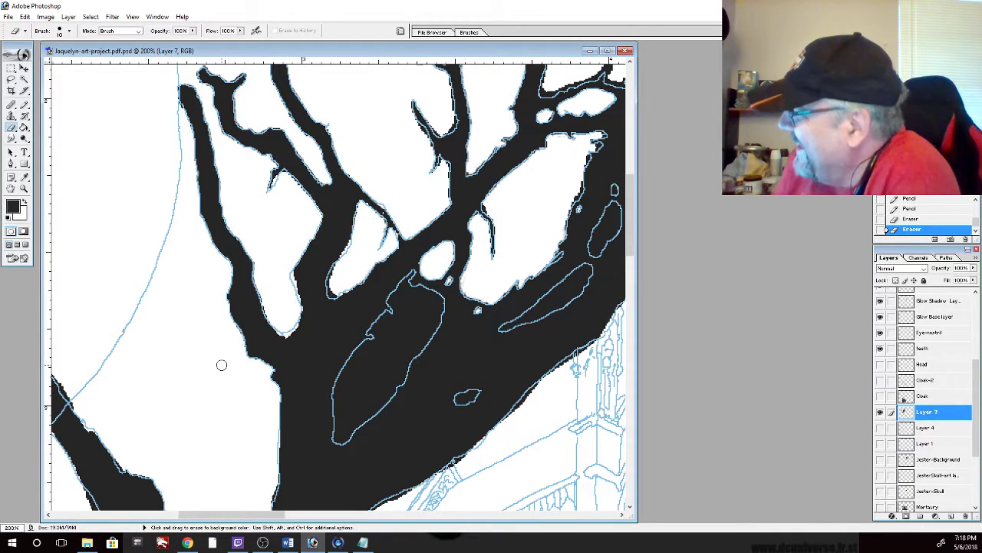
# Fill the bottom and inner edge of the U-shaped gap beside the outermost limb with the Pencil, up to the blue outline
pyautogui.press('b')
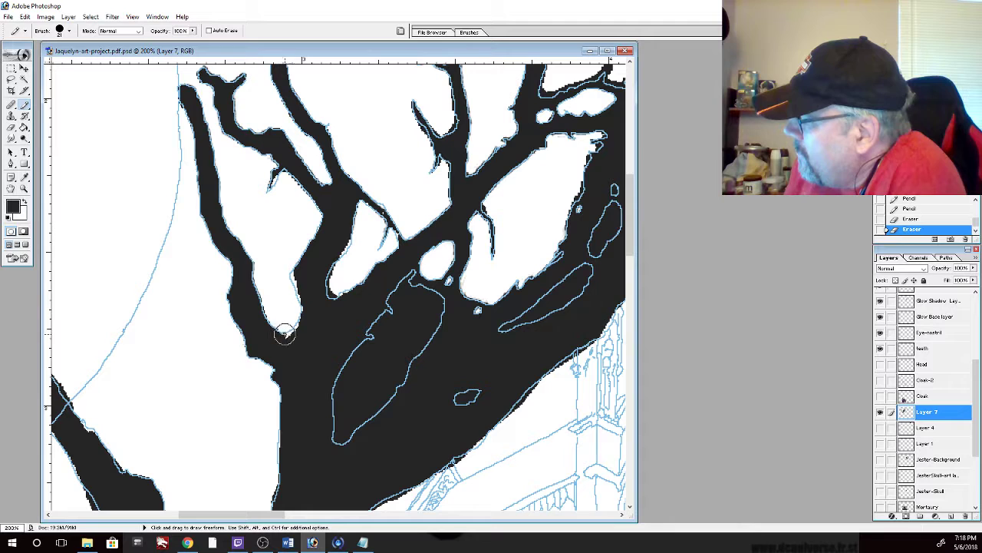
pyautogui.moveTo(287, 336); pyautogui.dragTo(298, 326)
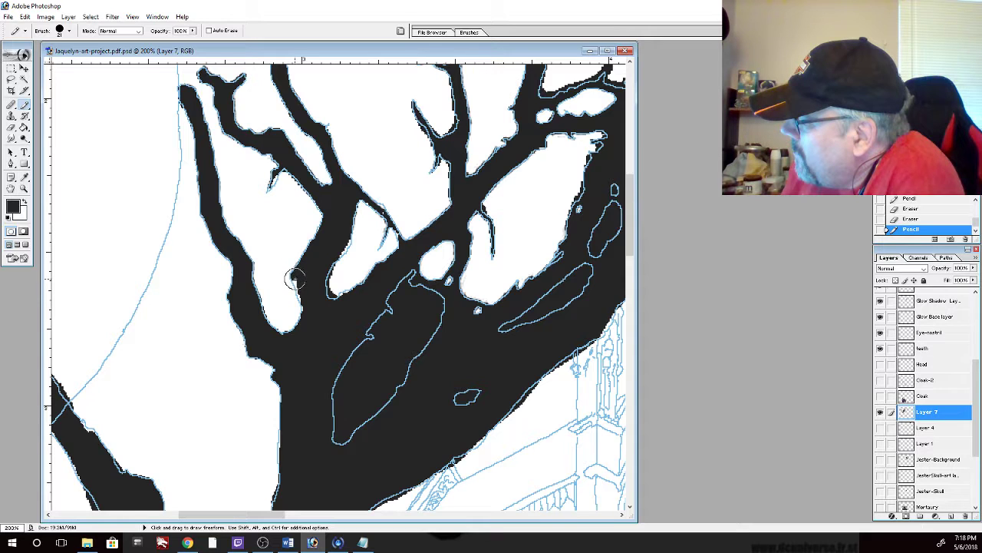
pyautogui.click(302, 320)
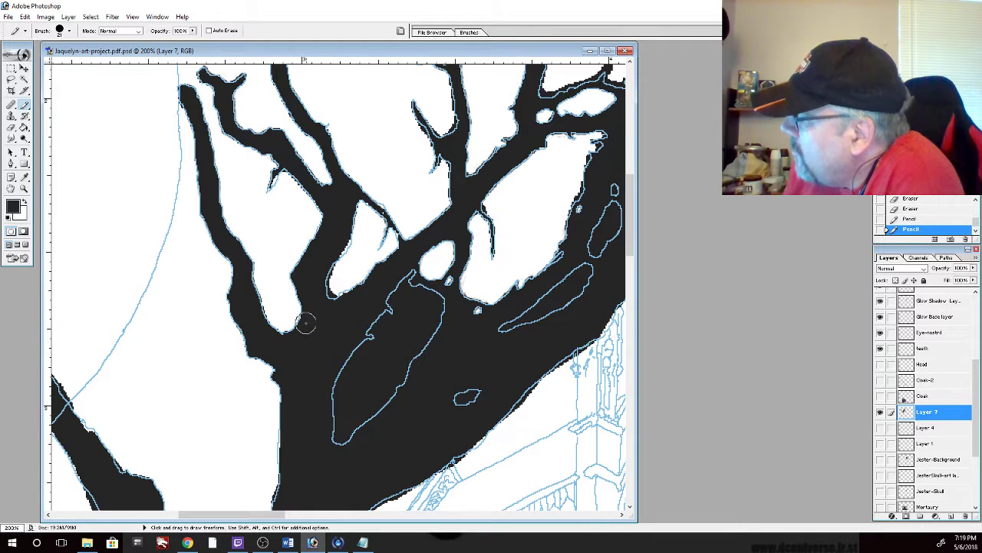
# Erase and patch the edge of the triangular gap in the middle of the branches, and fill the small hanging twig in dark grey
pyautogui.click(11, 127)
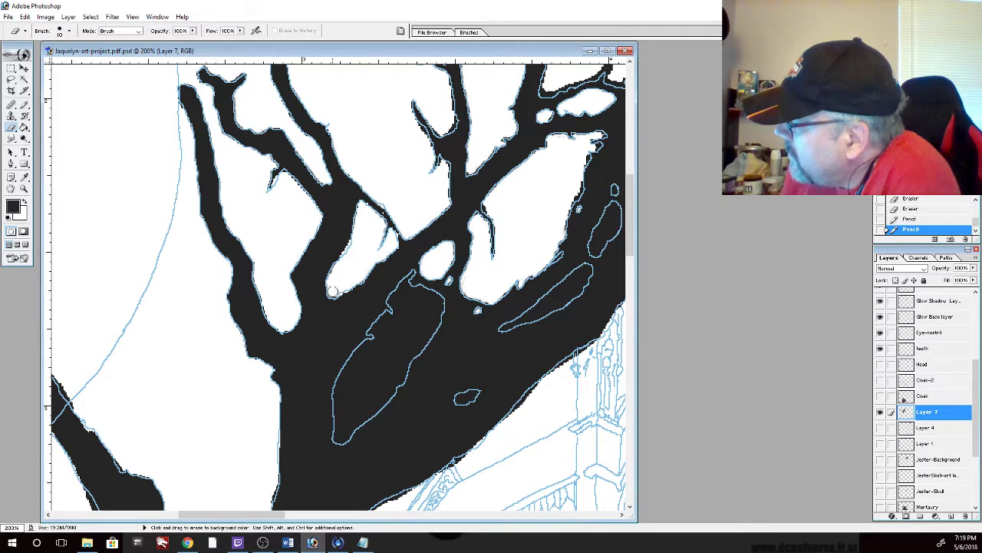
pyautogui.moveTo(340, 273); pyautogui.dragTo(349, 201)
pyautogui.press('b')
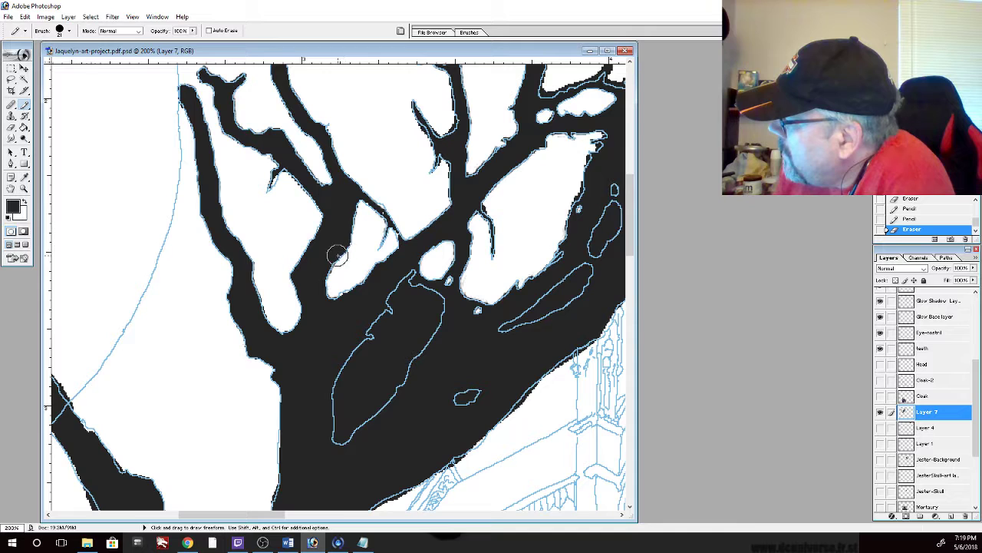
pyautogui.moveTo(346, 244); pyautogui.dragTo(337, 255)
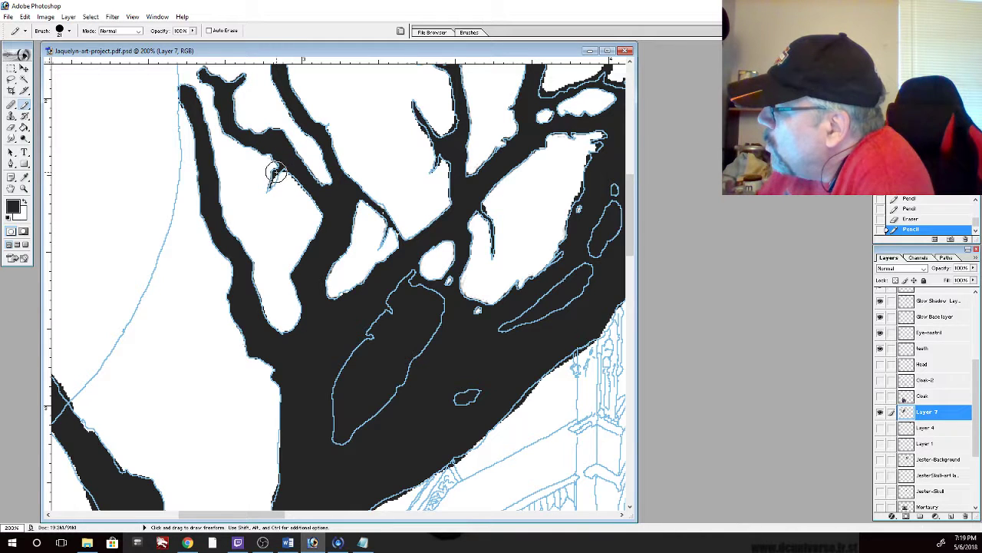
pyautogui.moveTo(276, 173); pyautogui.dragTo(263, 193)
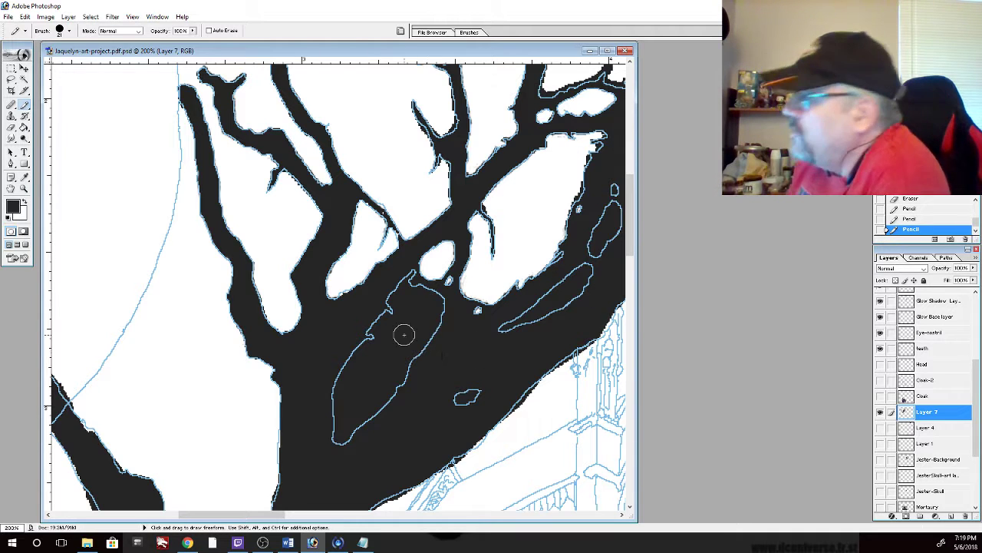
# Erase a continuous band just inside the blue outline of the trunk's large elongated knothole
pyautogui.click(12, 128)
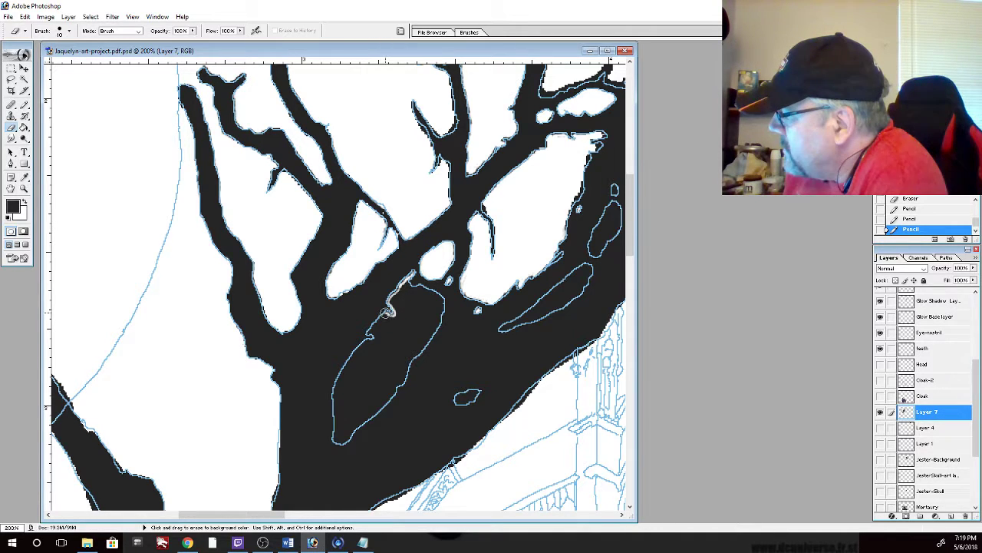
pyautogui.click(384, 315)
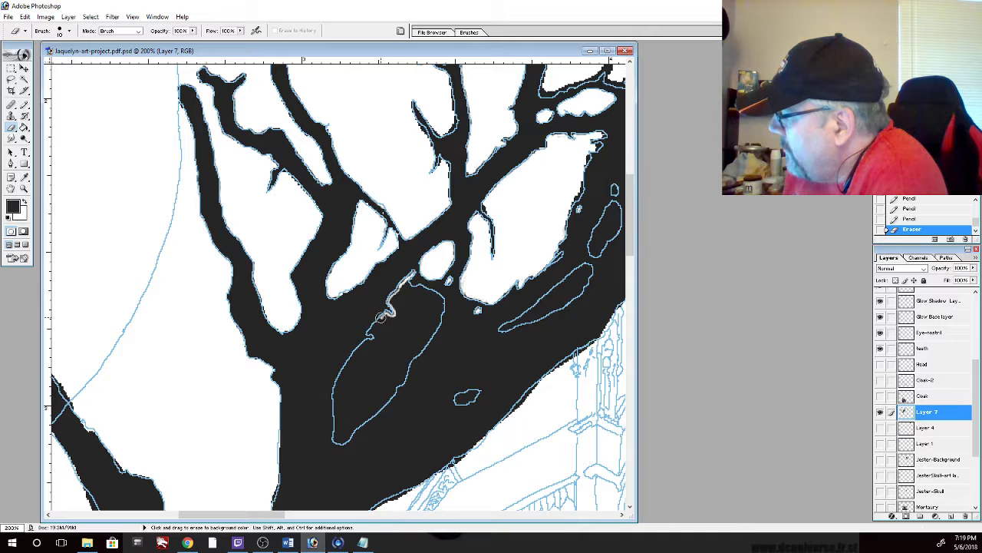
pyautogui.click(374, 324)
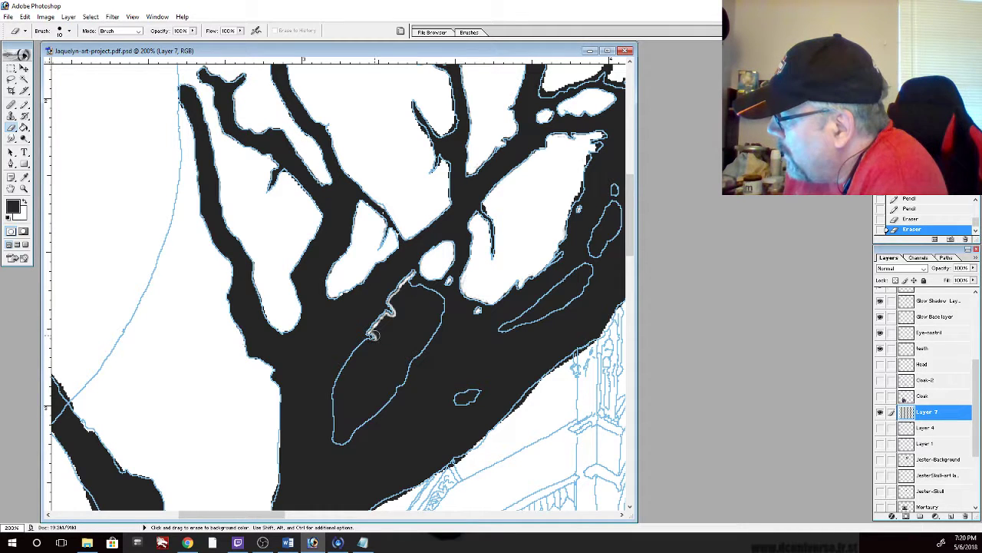
pyautogui.click(375, 339)
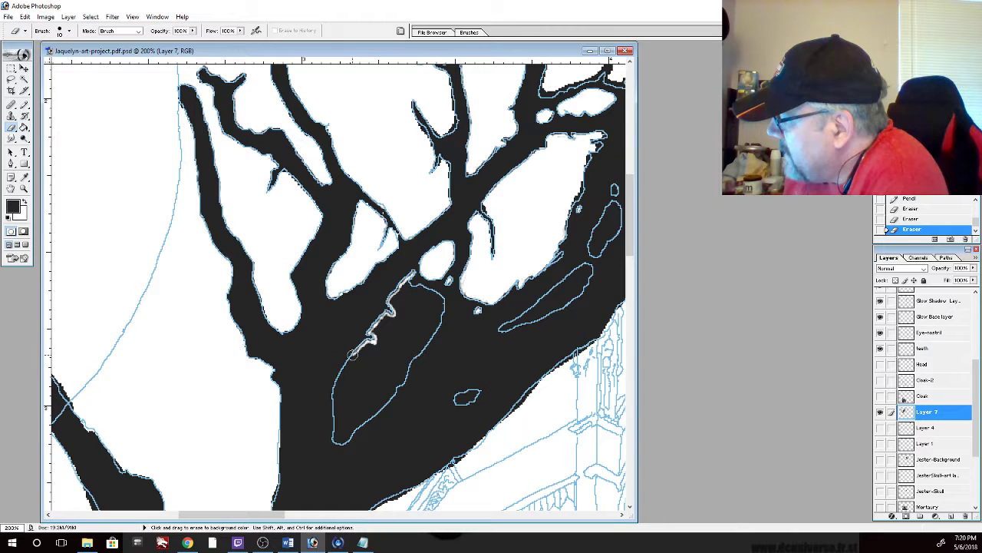
pyautogui.moveTo(352, 354)
pyautogui.mouseDown()
pyautogui.moveTo(334, 397)
pyautogui.moveTo(340, 443)
pyautogui.moveTo(390, 394)
pyautogui.moveTo(438, 324)
pyautogui.moveTo(438, 296)
pyautogui.moveTo(406, 279)
pyautogui.moveTo(413, 286)
pyautogui.moveTo(391, 296)
pyautogui.moveTo(396, 317)
pyautogui.moveTo(378, 322)
pyautogui.moveTo(375, 344)
pyautogui.moveTo(341, 380)
pyautogui.moveTo(338, 438)
pyautogui.moveTo(424, 340)
pyautogui.mouseUp()
pyautogui.moveTo(428, 335)
pyautogui.mouseDown()
pyautogui.moveTo(434, 296)
pyautogui.moveTo(414, 287)
pyautogui.moveTo(393, 298)
pyautogui.moveTo(390, 331)
pyautogui.mouseUp()
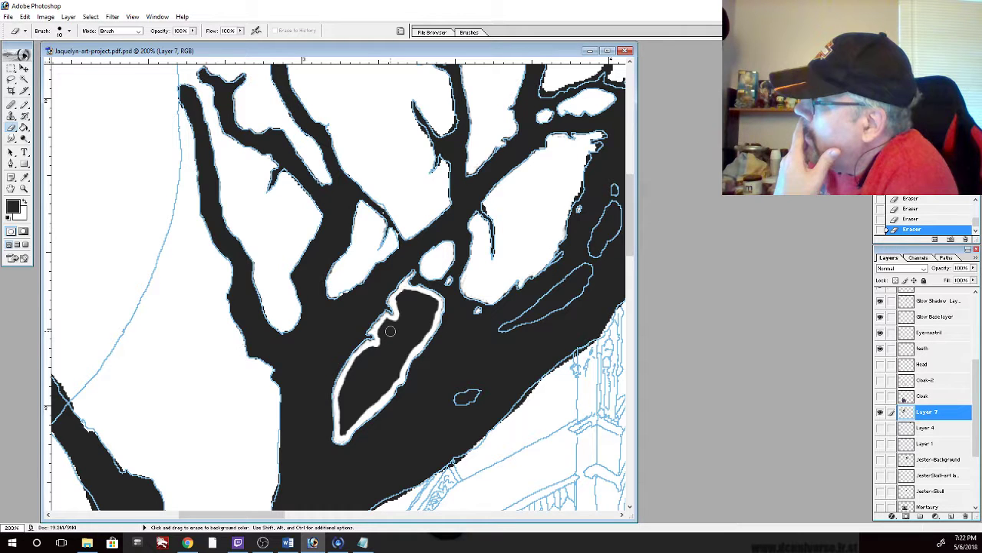
pyautogui.click(24, 79)
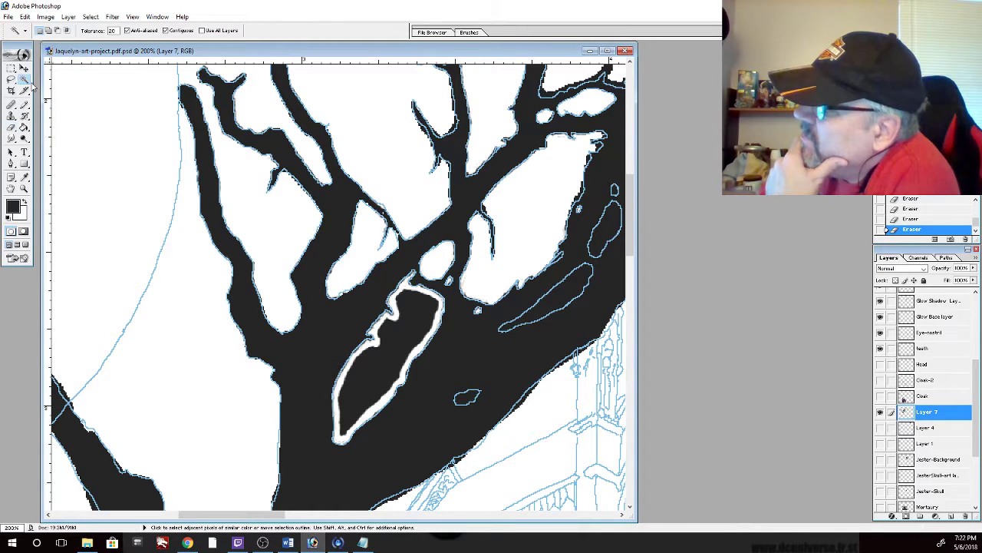
pyautogui.click(384, 367)
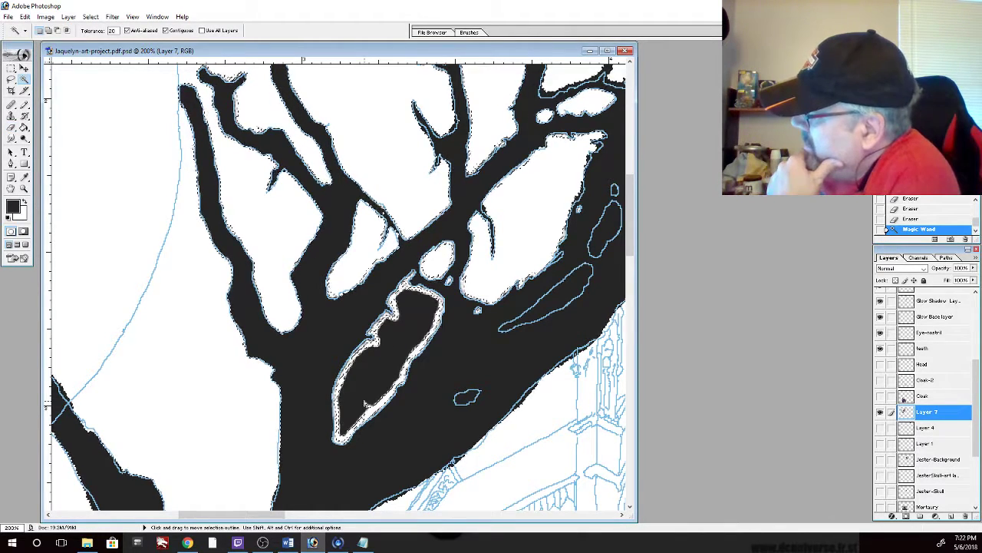
pyautogui.click(90, 16)
pyautogui.click(60, 41)
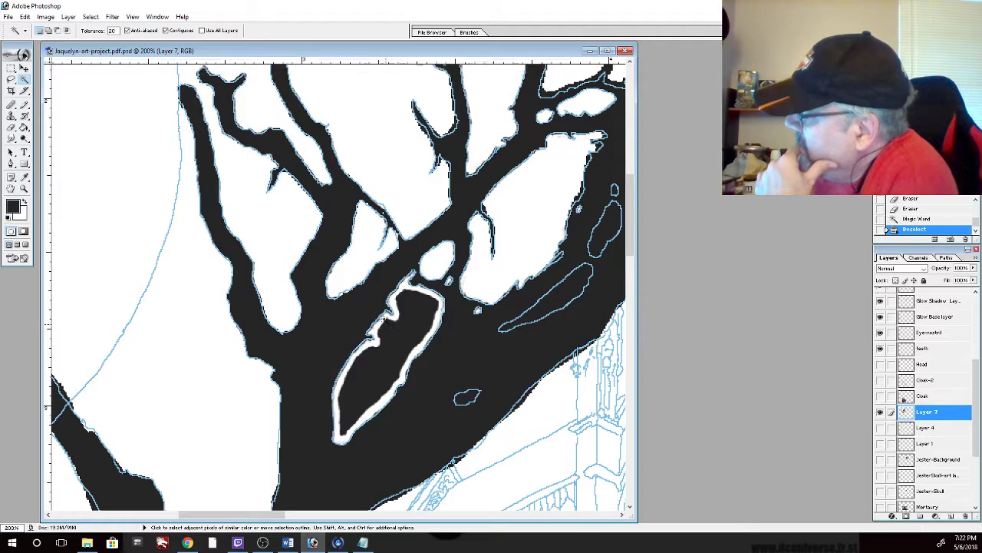
# Erase the remaining dark grey fill inside the trunk's large elongated knothole with the Eraser
pyautogui.click(11, 127)
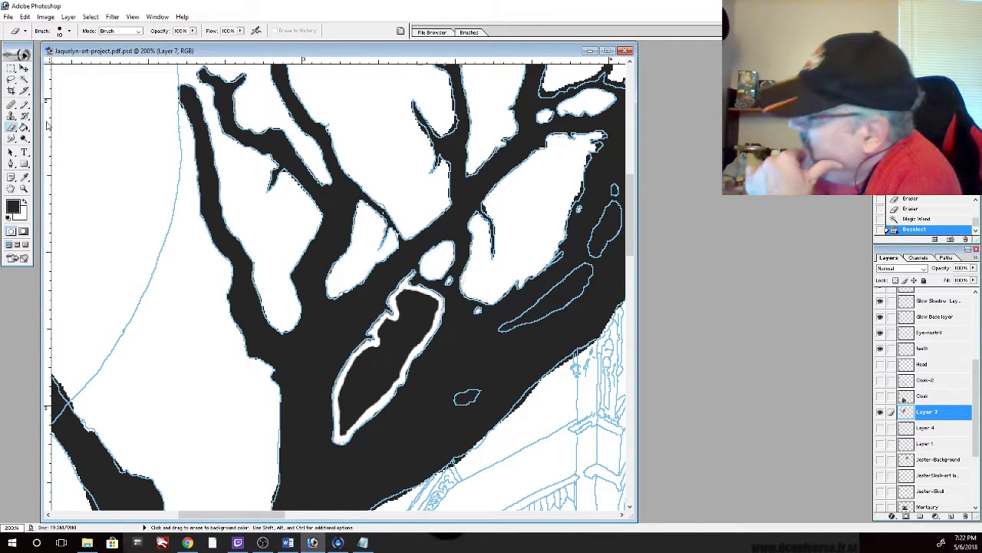
pyautogui.moveTo(386, 327); pyautogui.dragTo(401, 303)
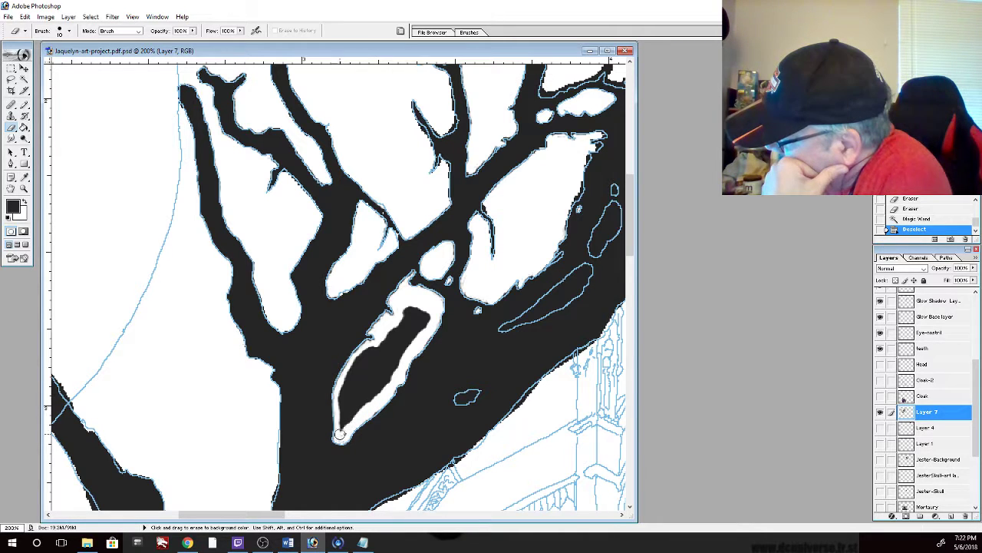
pyautogui.moveTo(339, 430)
pyautogui.mouseDown()
pyautogui.moveTo(361, 352)
pyautogui.moveTo(373, 347)
pyautogui.moveTo(360, 362)
pyautogui.moveTo(409, 302)
pyautogui.moveTo(413, 317)
pyautogui.moveTo(421, 306)
pyautogui.moveTo(404, 317)
pyautogui.moveTo(409, 307)
pyautogui.moveTo(429, 321)
pyautogui.moveTo(402, 316)
pyautogui.mouseUp()
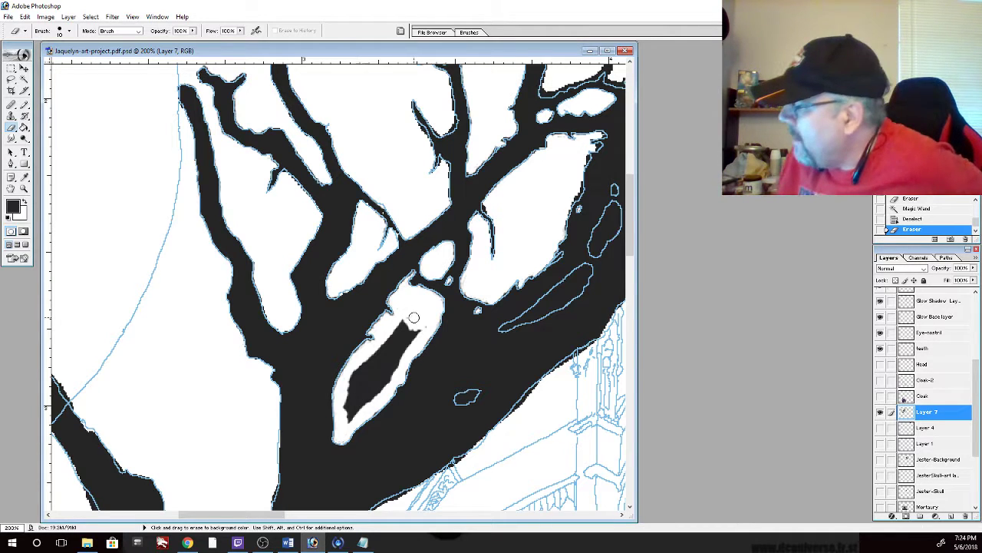
pyautogui.moveTo(401, 309)
pyautogui.mouseDown()
pyautogui.moveTo(395, 334)
pyautogui.moveTo(413, 322)
pyautogui.moveTo(426, 326)
pyautogui.moveTo(408, 308)
pyautogui.moveTo(417, 331)
pyautogui.moveTo(389, 341)
pyautogui.moveTo(406, 348)
pyautogui.moveTo(399, 363)
pyautogui.moveTo(381, 342)
pyautogui.moveTo(390, 348)
pyautogui.moveTo(352, 373)
pyautogui.moveTo(347, 421)
pyautogui.moveTo(360, 407)
pyautogui.moveTo(353, 388)
pyautogui.moveTo(369, 402)
pyautogui.moveTo(392, 360)
pyautogui.moveTo(358, 376)
pyautogui.mouseUp()
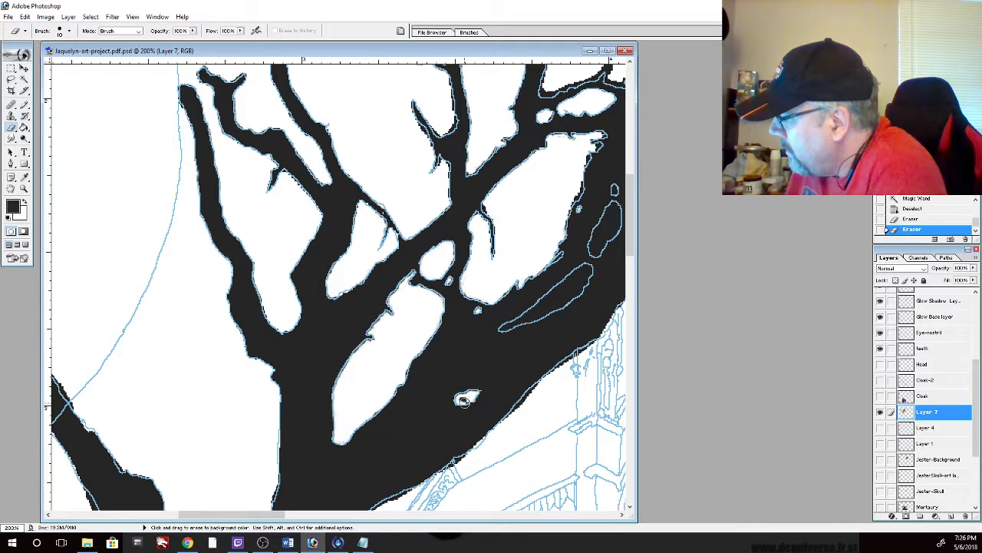
# Erase the fill inside the small knothole on the lower trunk and the long slender knothole above it, up to their blue outlines
pyautogui.click(463, 400)
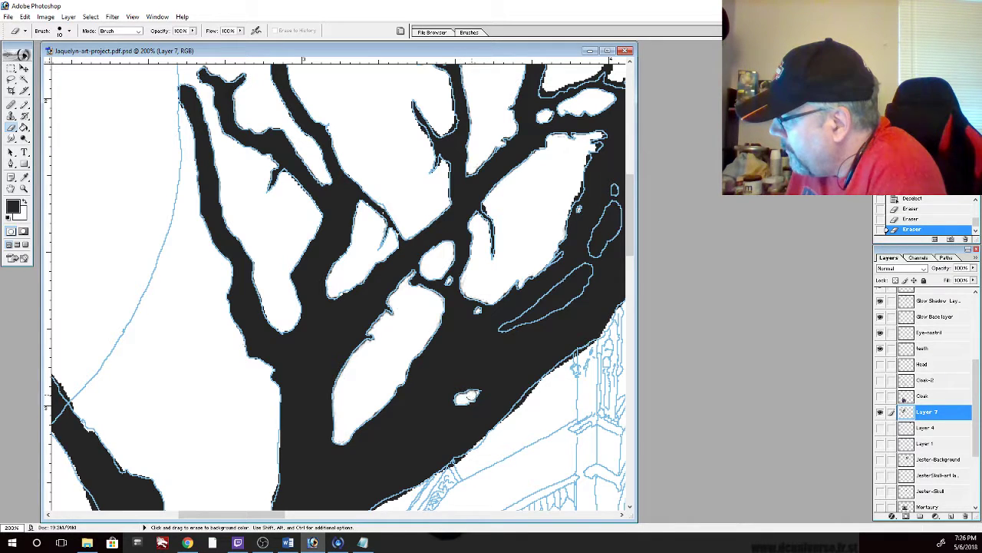
pyautogui.click(471, 394)
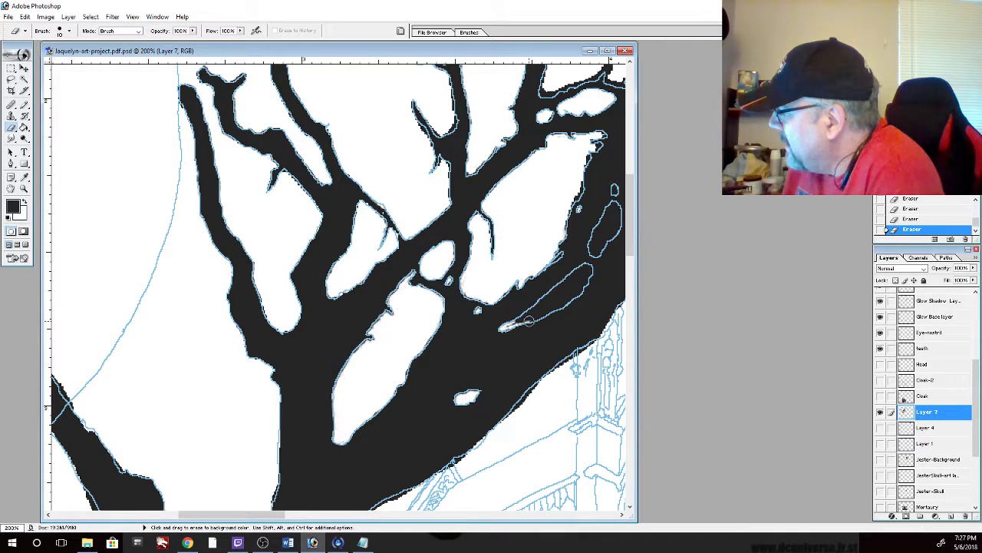
pyautogui.moveTo(543, 315); pyautogui.dragTo(576, 294)
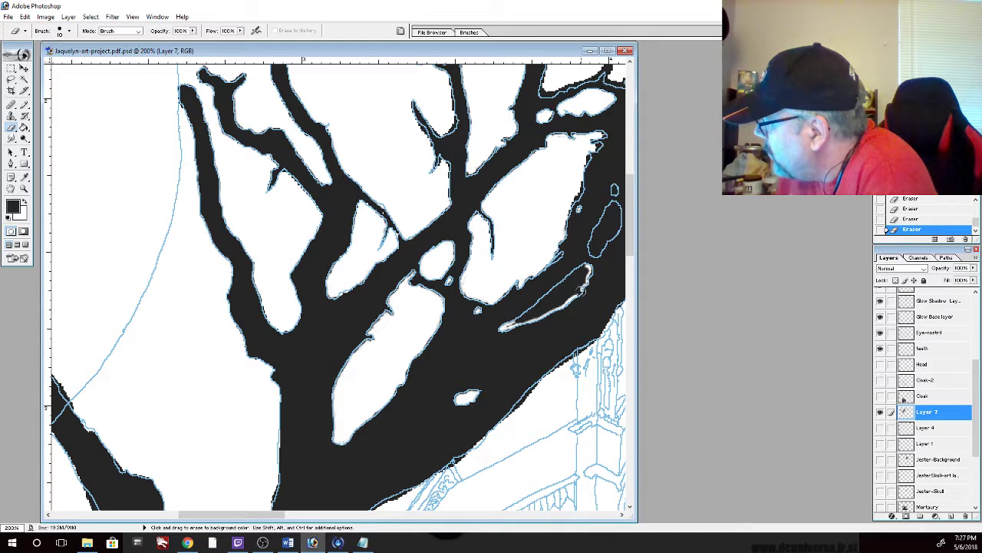
pyautogui.click(584, 269)
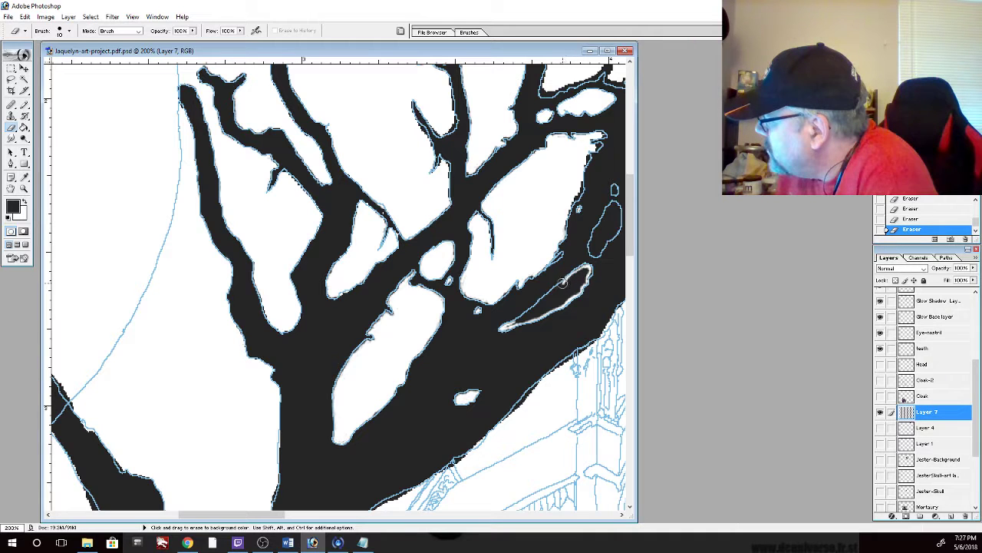
pyautogui.click(560, 286)
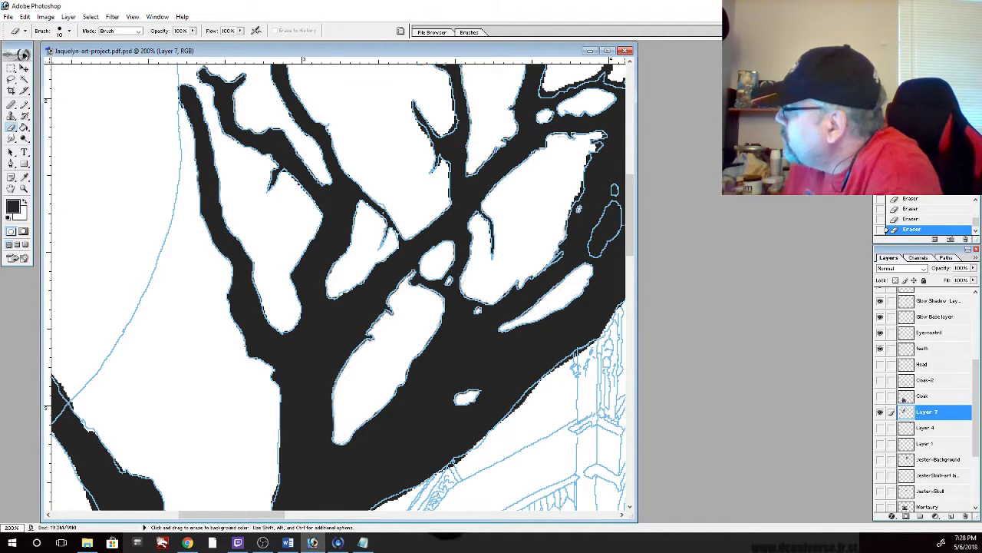
# Erase the fill inside the small oval knothole further along the trunk and the tiny hole just above it
pyautogui.moveTo(267, 515); pyautogui.dragTo(300, 519)
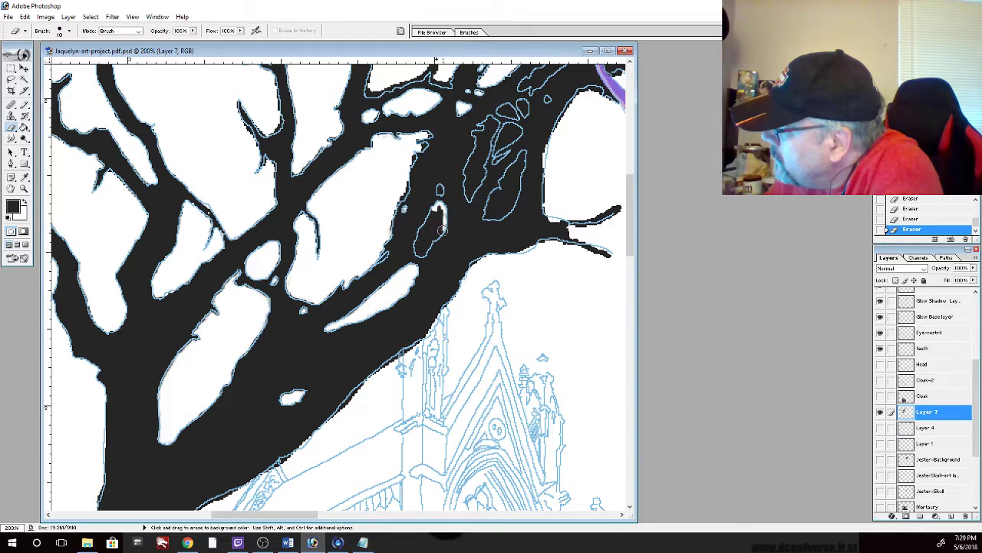
pyautogui.moveTo(435, 236)
pyautogui.mouseDown()
pyautogui.moveTo(423, 253)
pyautogui.moveTo(417, 245)
pyautogui.mouseUp()
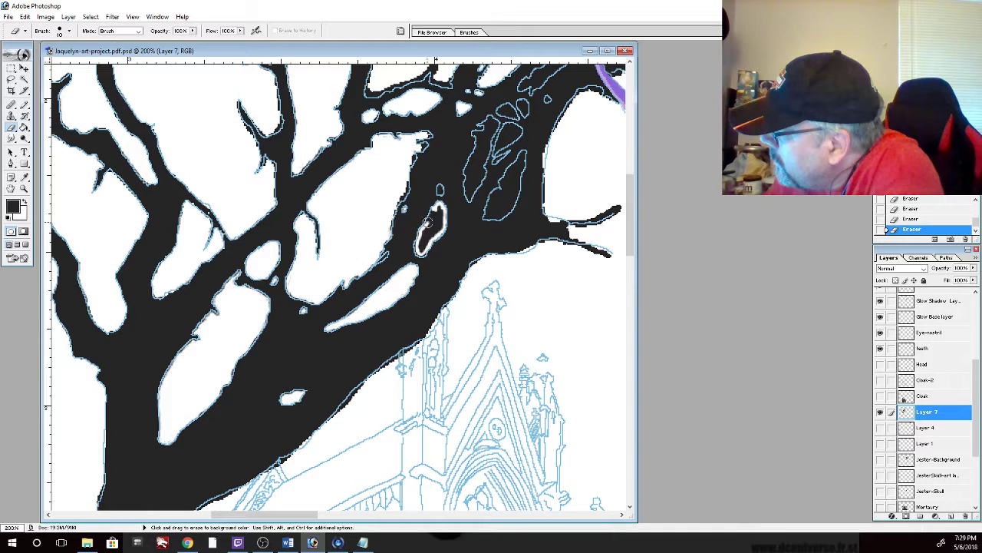
pyautogui.moveTo(431, 218)
pyautogui.mouseDown()
pyautogui.moveTo(440, 207)
pyautogui.moveTo(433, 214)
pyautogui.mouseUp()
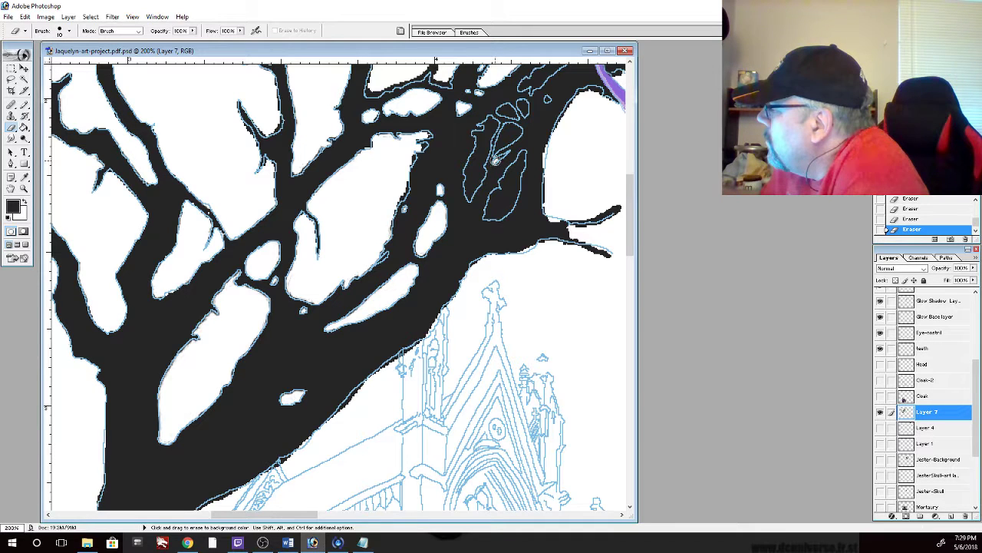
# Erase the thin sliver between the crossing twigs and the narrow vertical opening beside it, working inward from the blue outline
pyautogui.moveTo(503, 155); pyautogui.dragTo(495, 160)
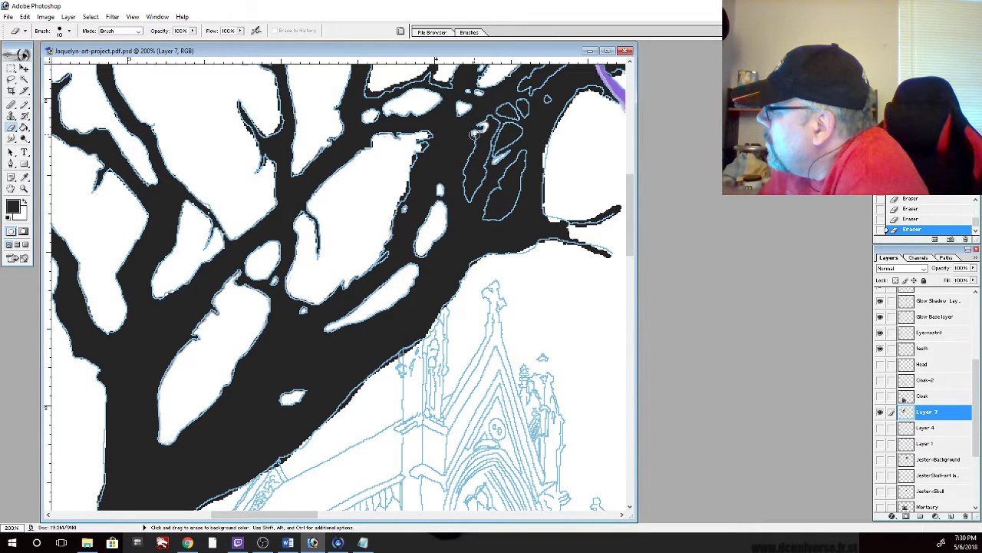
pyautogui.moveTo(474, 132)
pyautogui.mouseDown()
pyautogui.moveTo(482, 136)
pyautogui.moveTo(466, 169)
pyautogui.moveTo(470, 200)
pyautogui.moveTo(495, 122)
pyautogui.mouseUp()
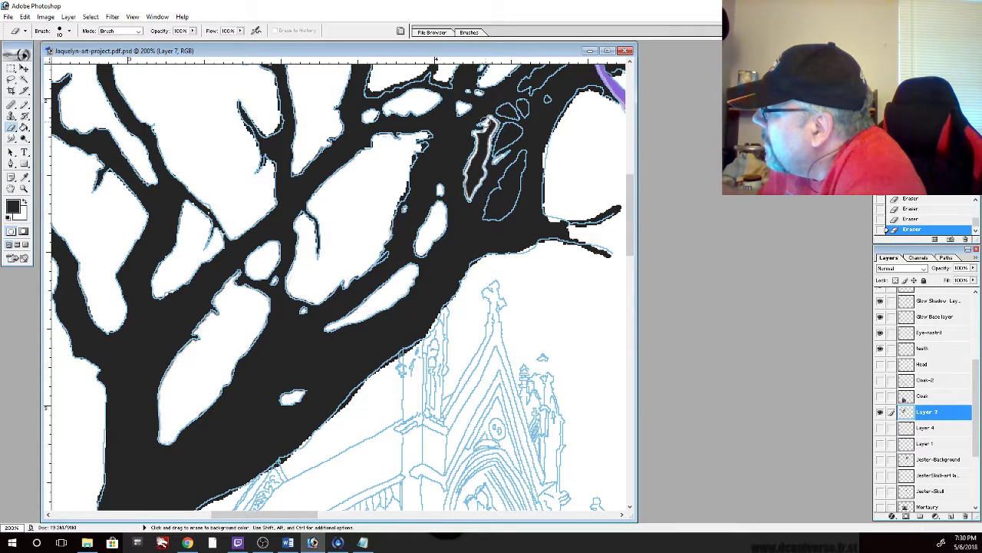
pyautogui.moveTo(489, 120); pyautogui.dragTo(491, 123)
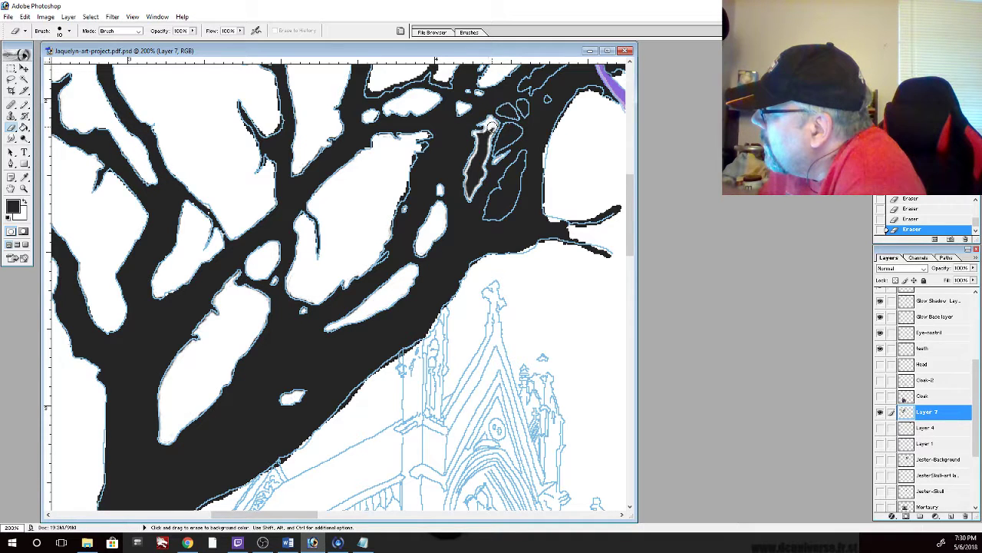
pyautogui.moveTo(491, 125); pyautogui.dragTo(494, 125)
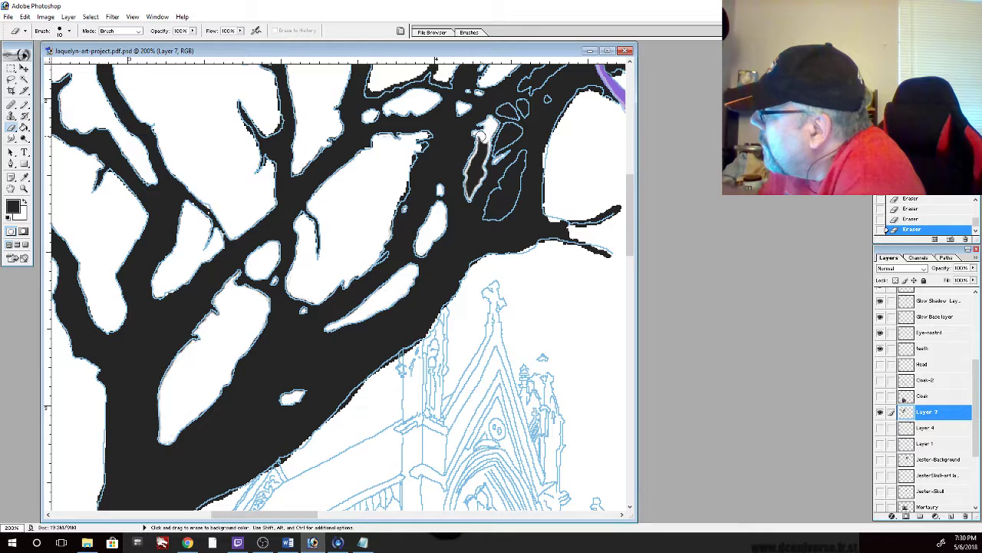
pyautogui.moveTo(478, 135)
pyautogui.mouseDown()
pyautogui.moveTo(472, 162)
pyautogui.moveTo(470, 191)
pyautogui.moveTo(484, 138)
pyautogui.mouseUp()
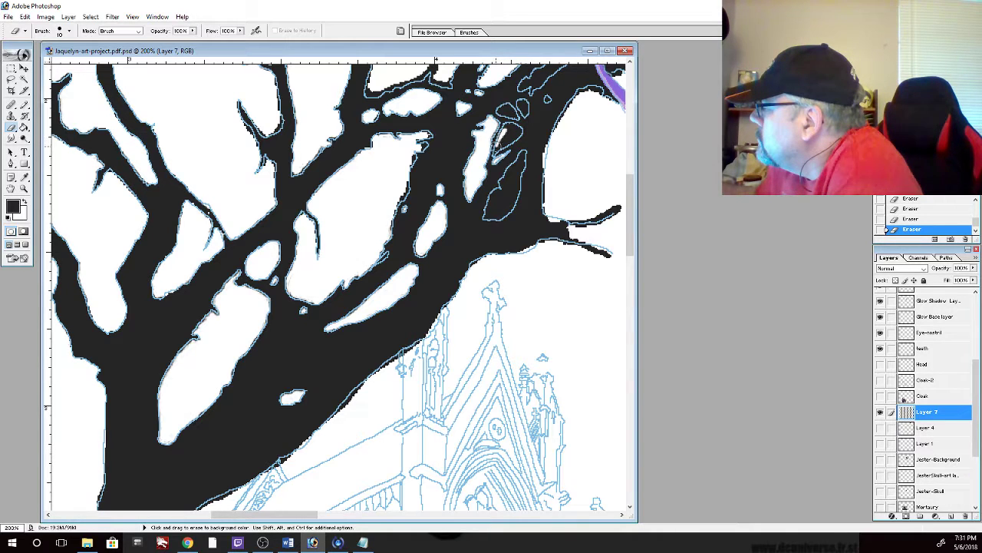
# Erase the fill inside the small triangular opening between the crossing twigs
pyautogui.moveTo(495, 148); pyautogui.dragTo(497, 151)
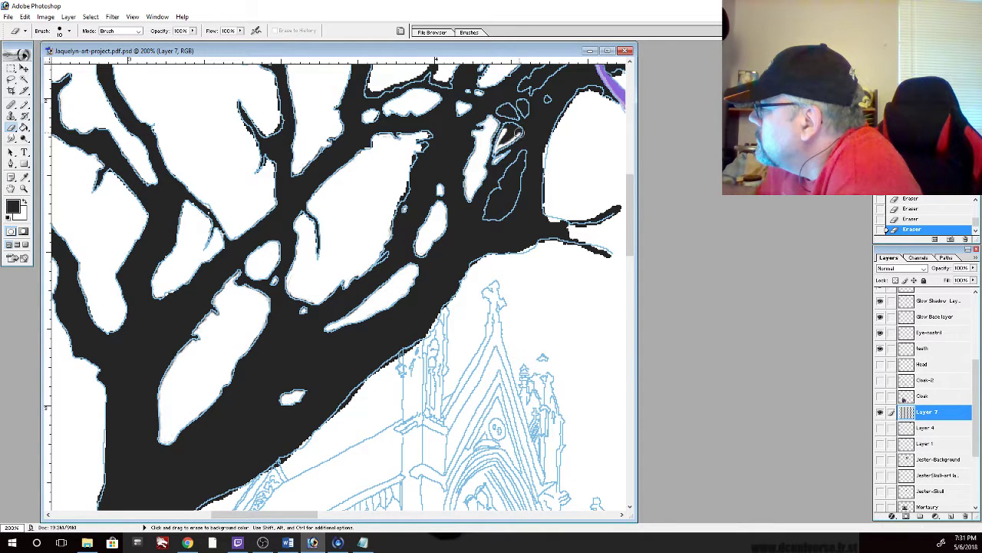
pyautogui.moveTo(513, 134); pyautogui.dragTo(519, 129)
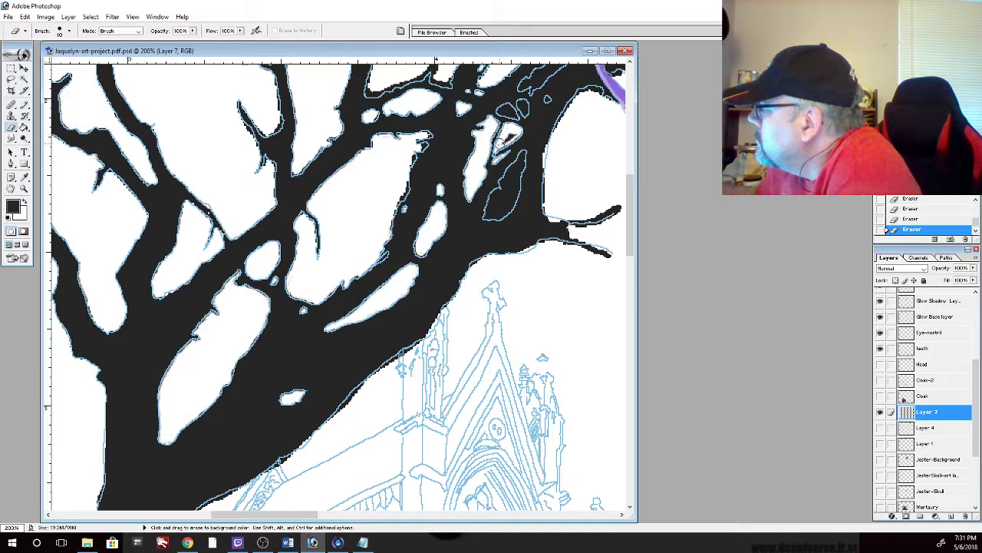
pyautogui.moveTo(507, 138); pyautogui.dragTo(507, 140)
# Erase the elongated opening below the crossing twigs and the small holes directly above the triangular opening
pyautogui.moveTo(505, 138)
pyautogui.mouseDown()
pyautogui.moveTo(511, 171)
pyautogui.moveTo(486, 214)
pyautogui.mouseUp()
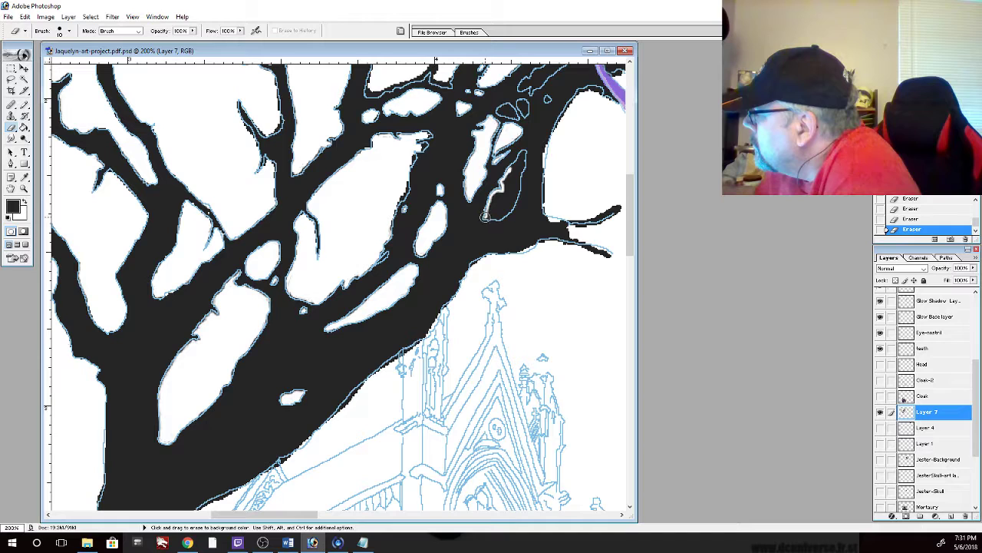
pyautogui.moveTo(489, 218)
pyautogui.mouseDown()
pyautogui.moveTo(523, 151)
pyautogui.moveTo(509, 169)
pyautogui.moveTo(523, 153)
pyautogui.moveTo(508, 177)
pyautogui.moveTo(519, 168)
pyautogui.moveTo(513, 196)
pyautogui.moveTo(506, 183)
pyautogui.moveTo(492, 210)
pyautogui.moveTo(510, 191)
pyautogui.mouseUp()
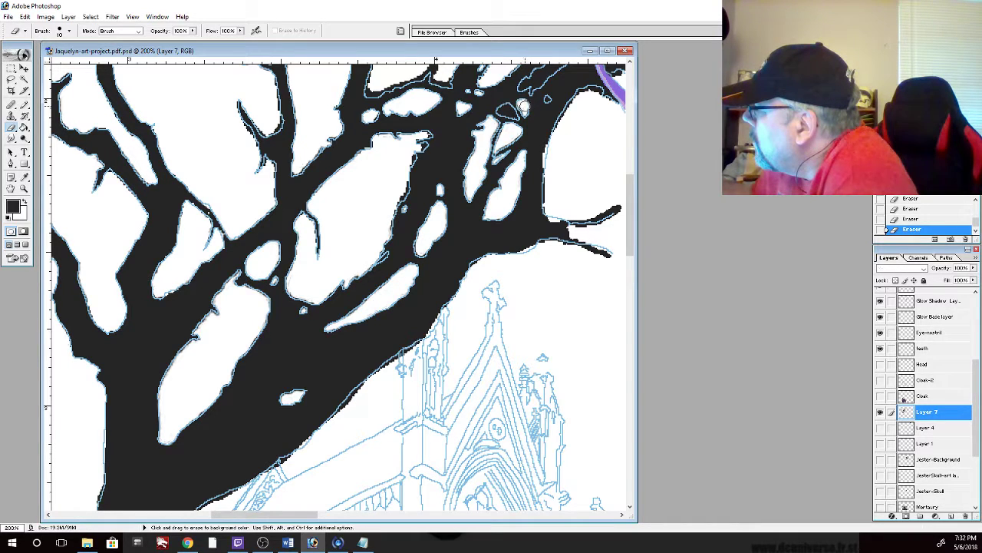
pyautogui.moveTo(510, 111); pyautogui.dragTo(523, 105)
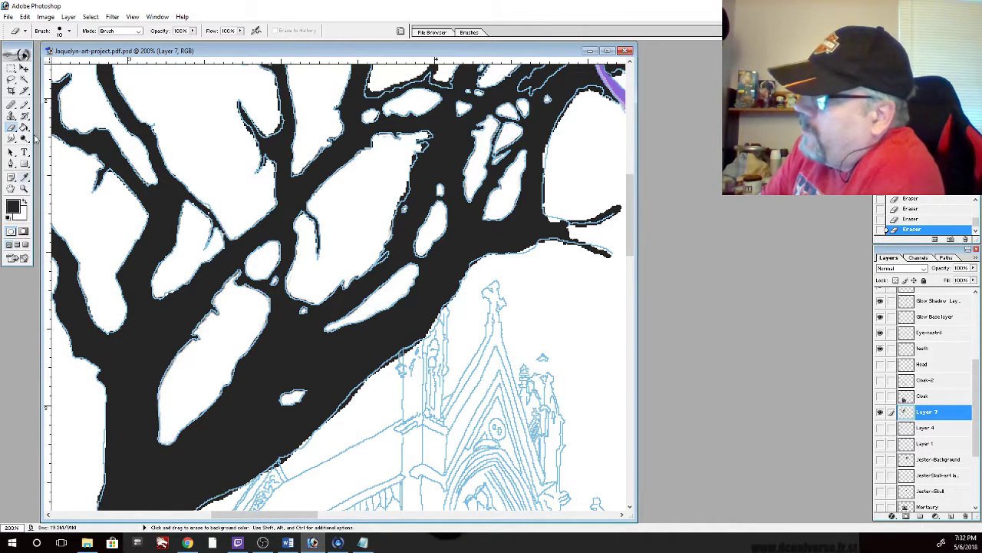
# Fill the edges around the base of the forked twig and the limb's underside in dark grey with the Pencil
pyautogui.click(24, 105)
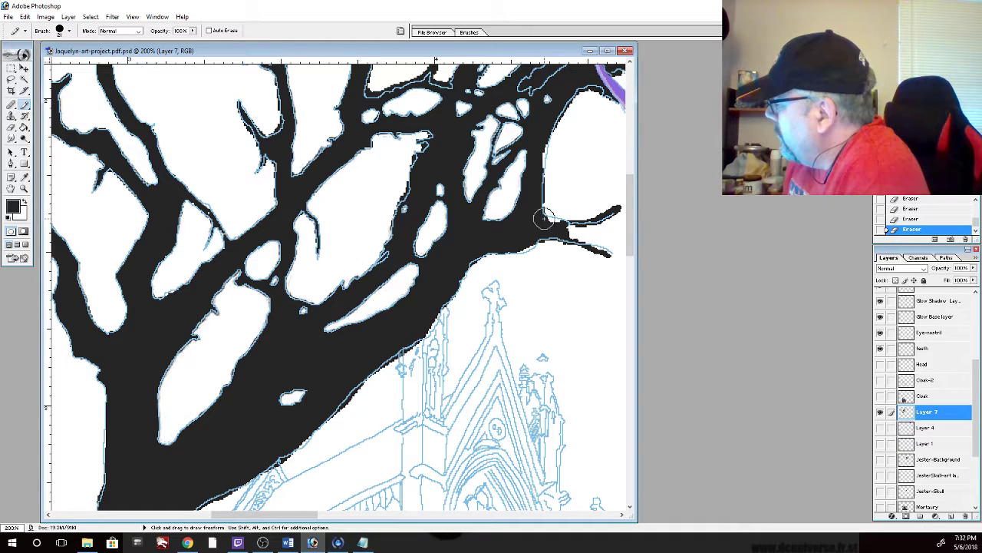
pyautogui.moveTo(553, 220)
pyautogui.mouseDown()
pyautogui.moveTo(559, 215)
pyautogui.moveTo(530, 245)
pyautogui.moveTo(508, 250)
pyautogui.mouseUp()
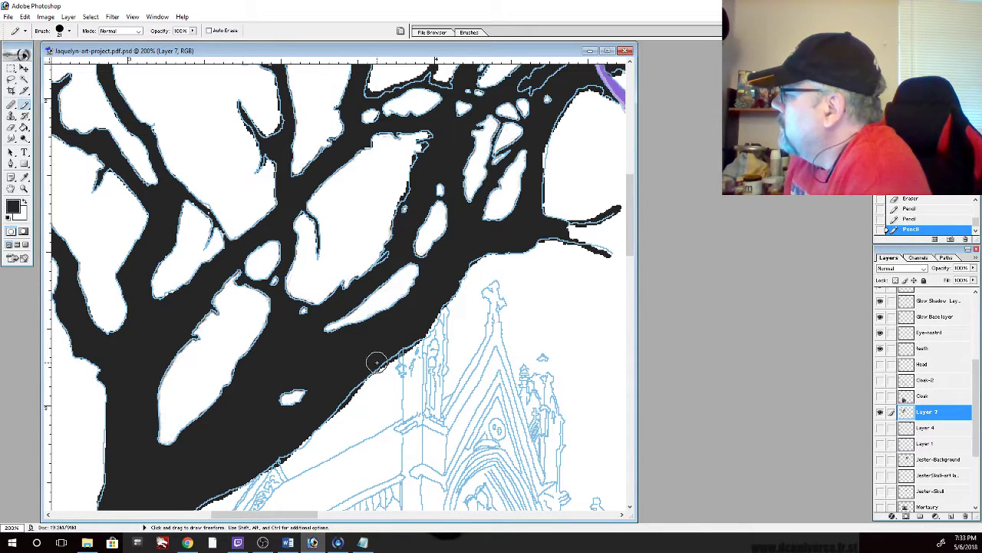
# Erase the row of knotholes along the upper limb leading to the purple feathers, and clean the limb's upper edge
pyautogui.moveTo(632, 214); pyautogui.dragTo(631, 194)
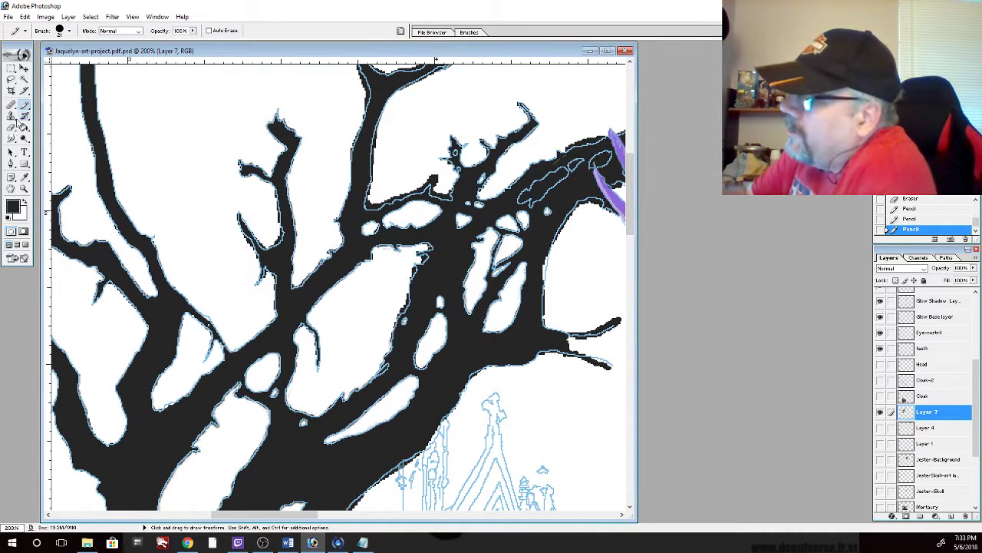
pyautogui.click(12, 127)
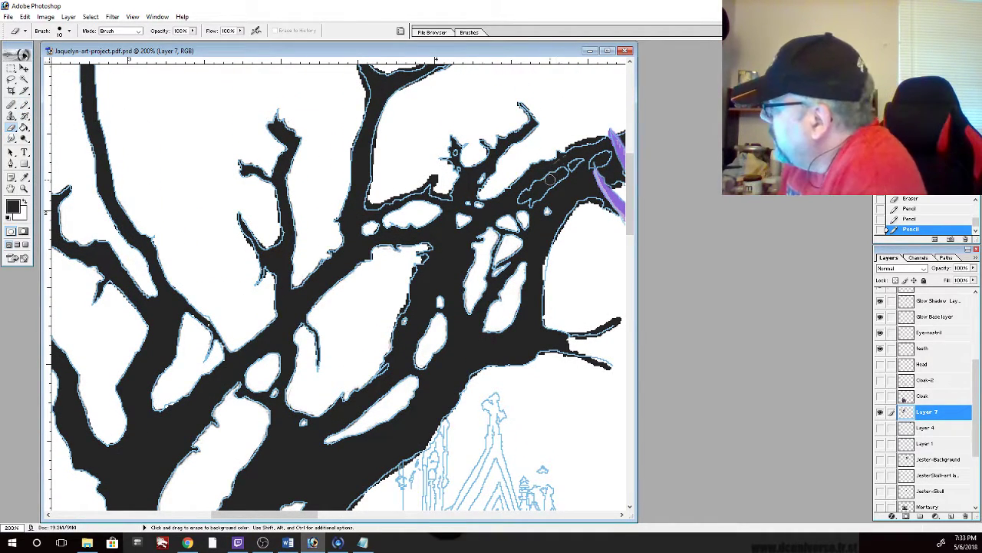
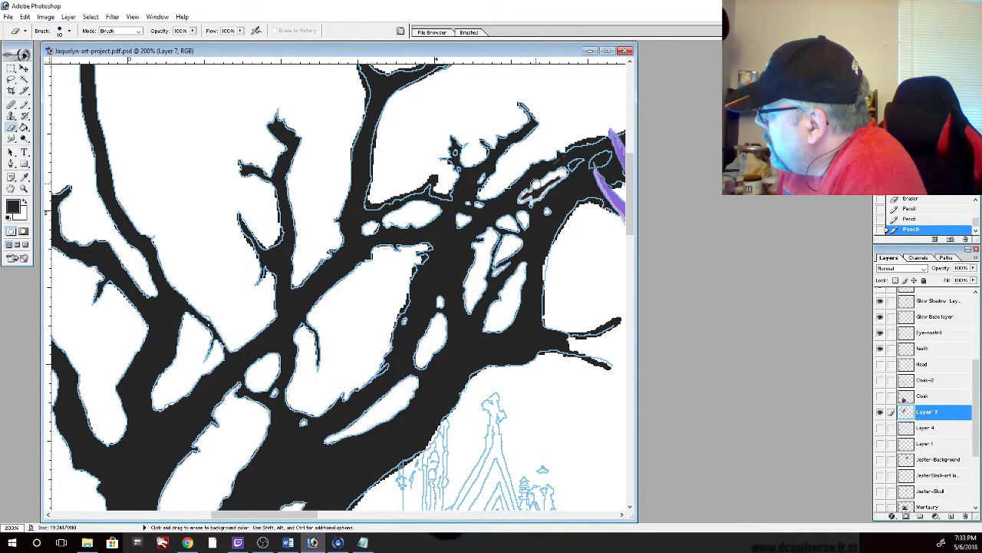
pyautogui.moveTo(534, 188)
pyautogui.mouseDown()
pyautogui.moveTo(524, 198)
pyautogui.moveTo(561, 174)
pyautogui.moveTo(529, 177)
pyautogui.mouseUp()
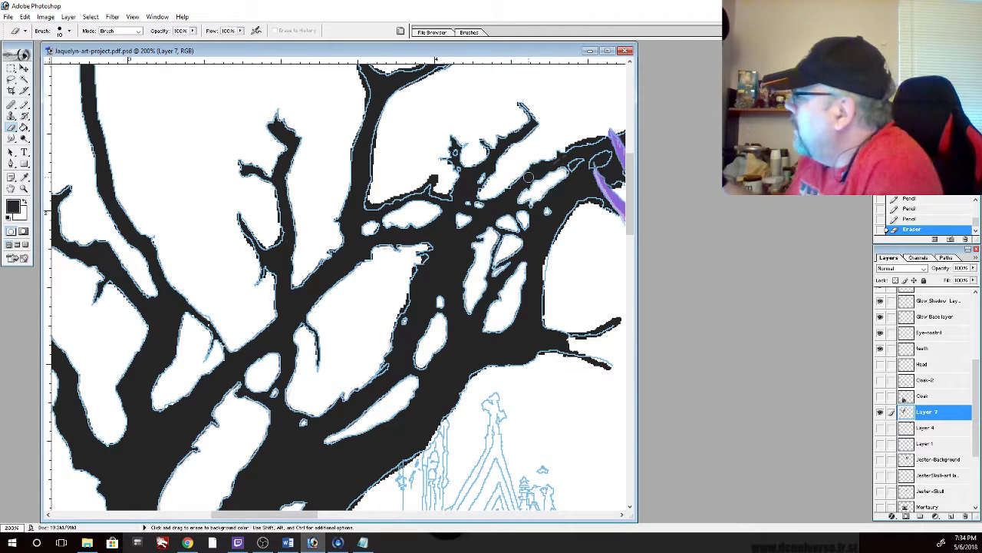
pyautogui.click(575, 158)
pyautogui.click(577, 162)
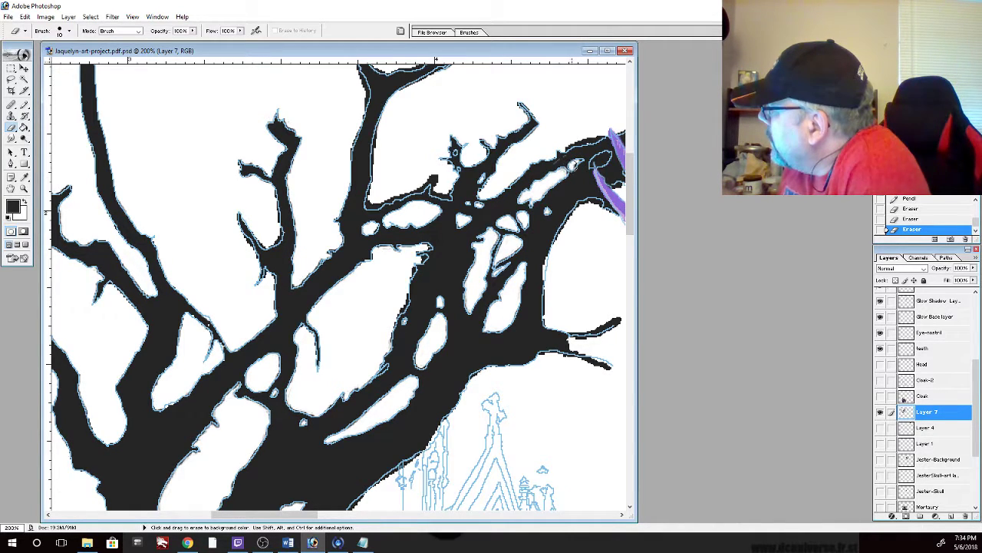
pyautogui.click(581, 160)
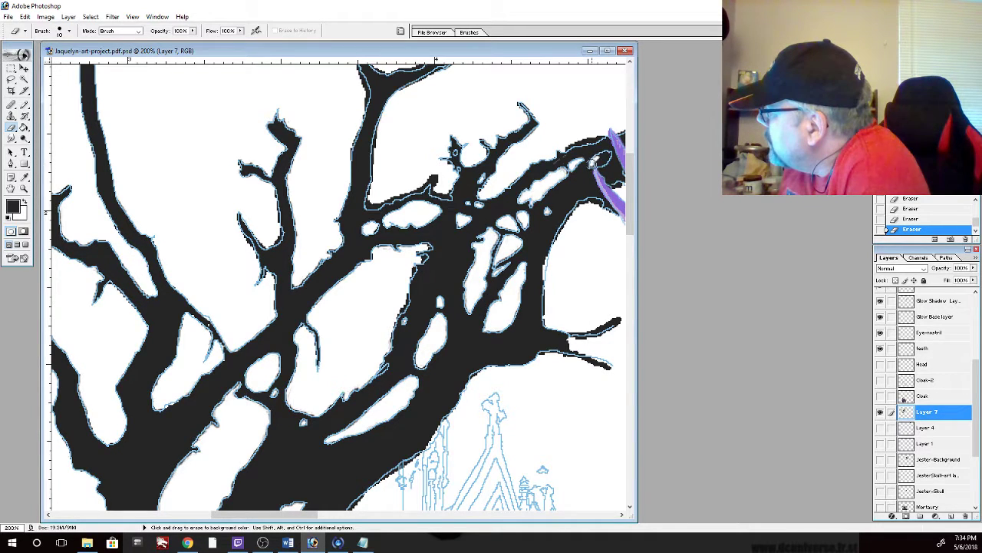
pyautogui.moveTo(593, 163); pyautogui.dragTo(601, 158)
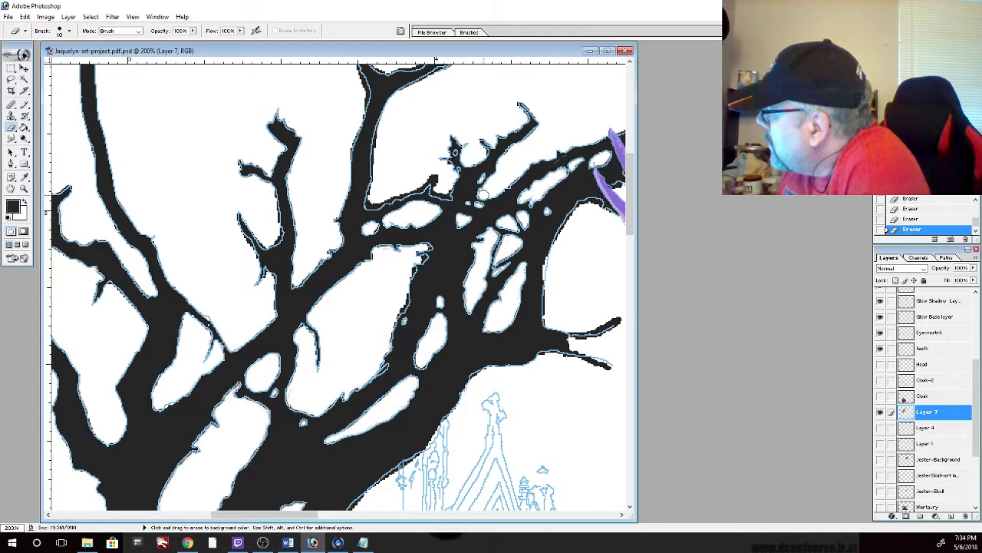
pyautogui.moveTo(495, 191); pyautogui.dragTo(505, 185)
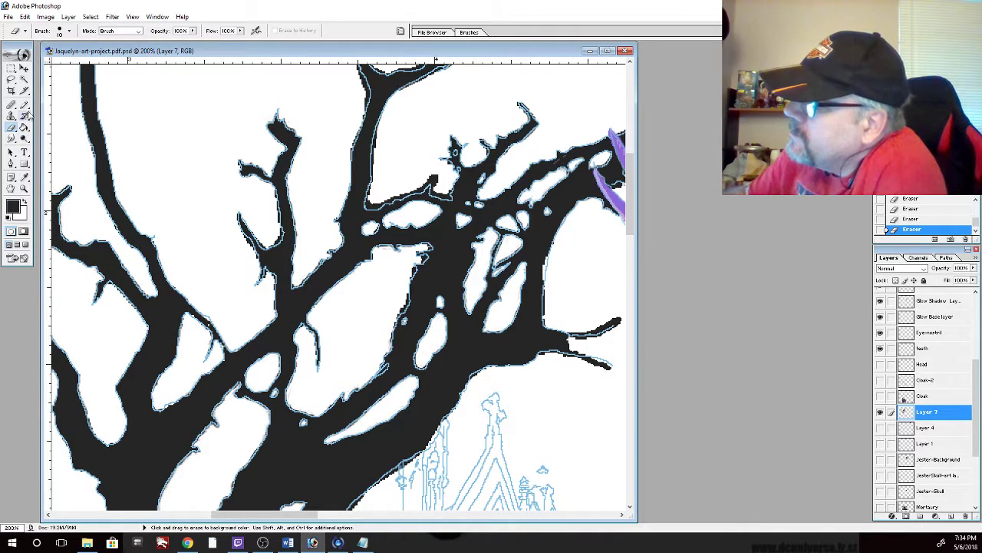
# Fill the limb's curved edge along the large arched opening in dark grey with the Pencil
pyautogui.click(24, 104)
pyautogui.moveTo(548, 252); pyautogui.dragTo(542, 284)
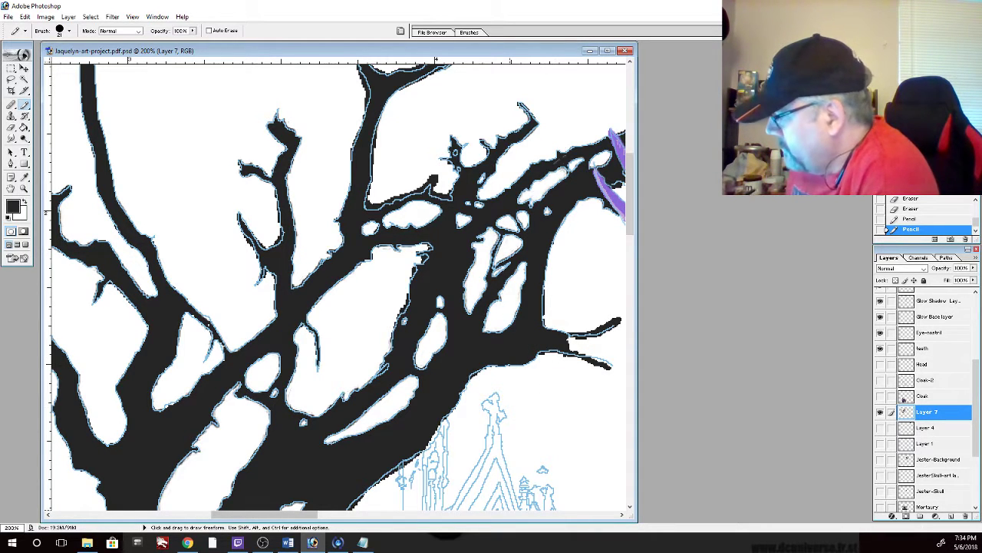
# Hide the Highlight, Shadow, Color, Glow Highlight, test Jester and Glow Shadow layers covering the limb, keeping Blue-Pencil visible
pyautogui.moveTo(298, 516); pyautogui.dragTo(336, 515)
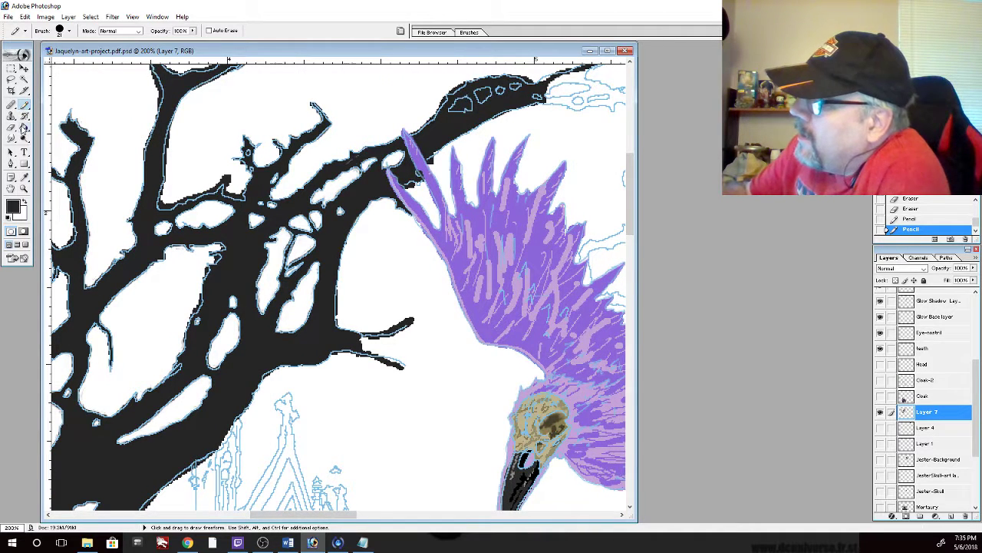
pyautogui.click(12, 128)
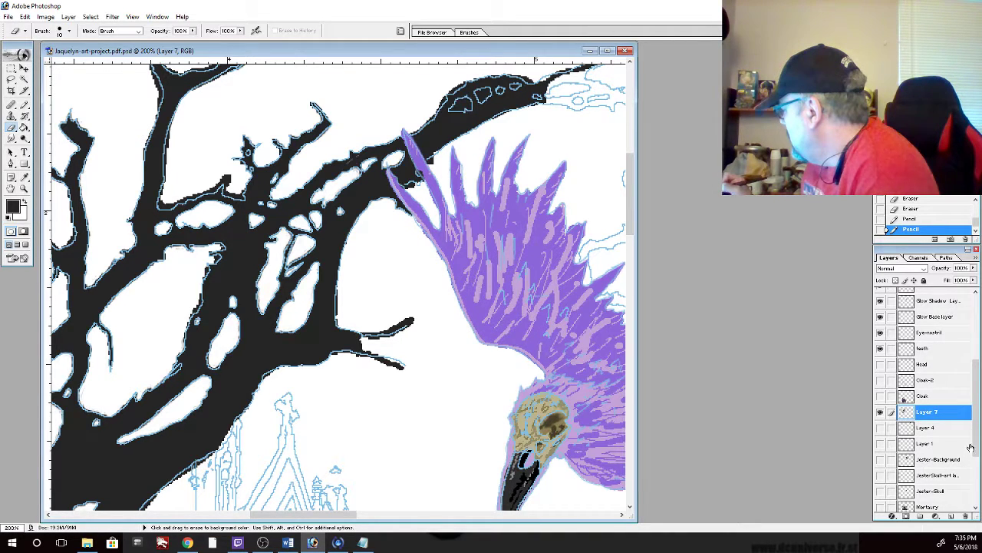
pyautogui.moveTo(977, 411); pyautogui.dragTo(977, 344)
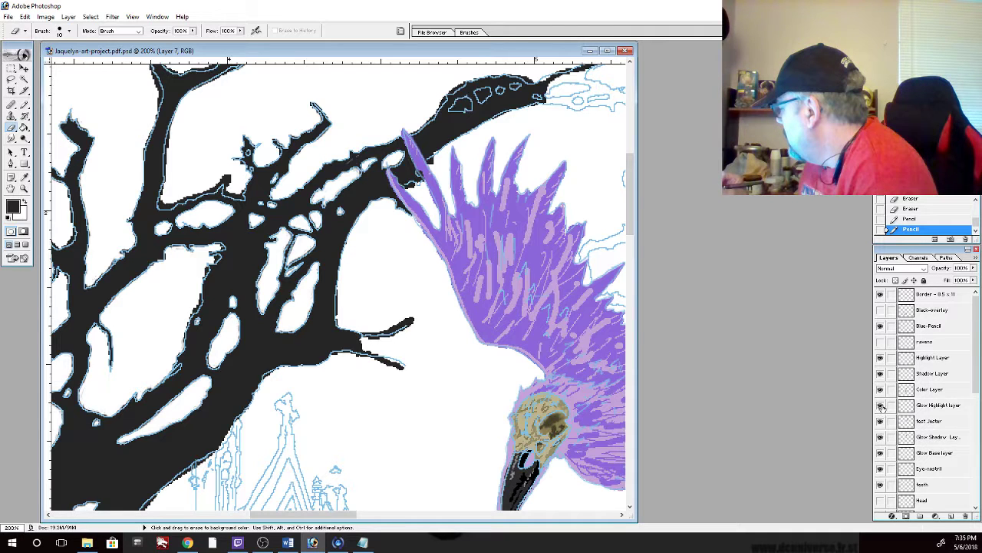
pyautogui.click(880, 421)
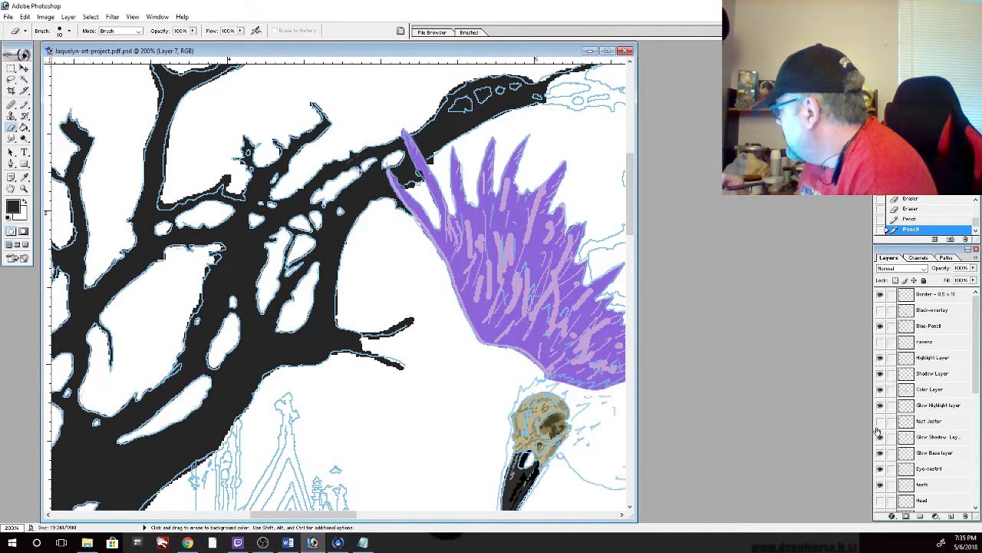
pyautogui.click(880, 406)
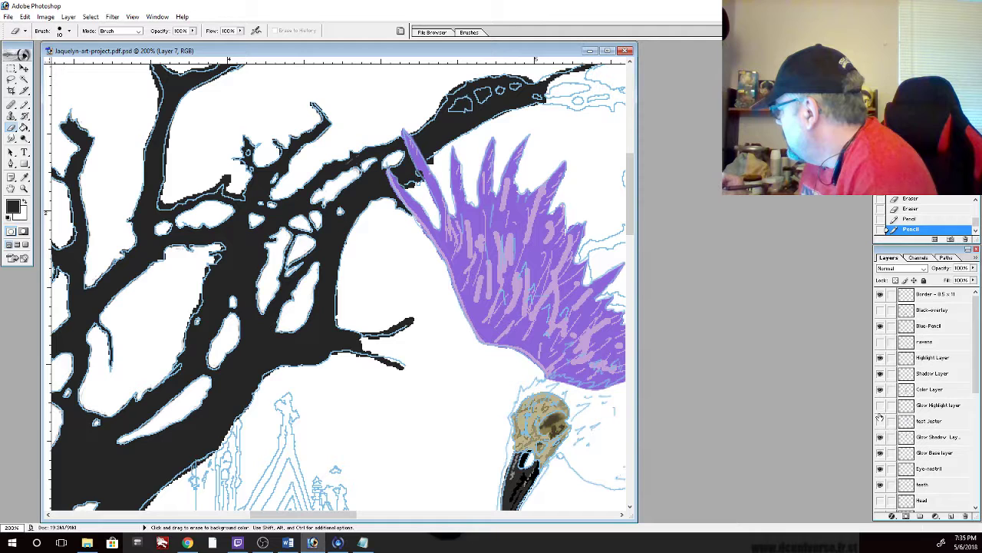
pyautogui.click(880, 390)
pyautogui.click(880, 374)
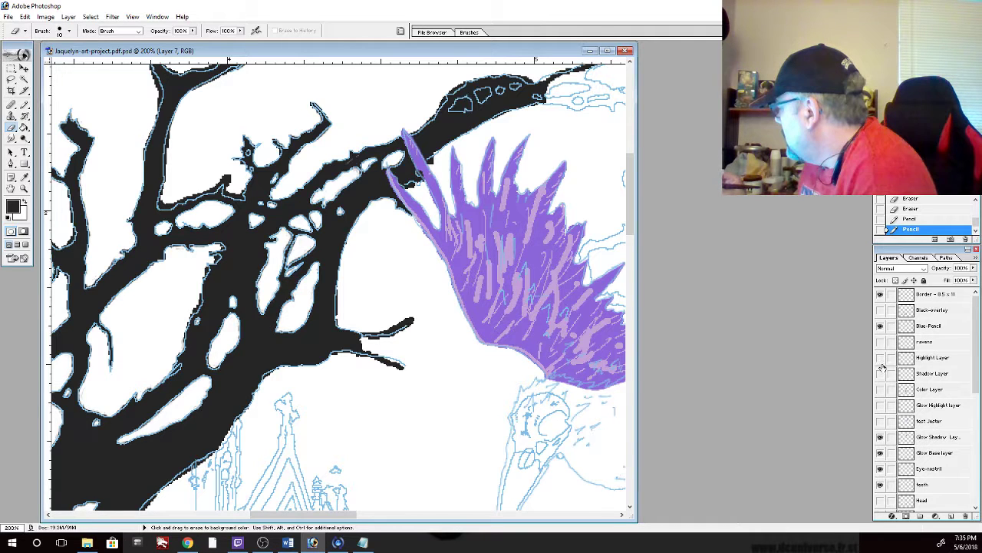
pyautogui.click(881, 326)
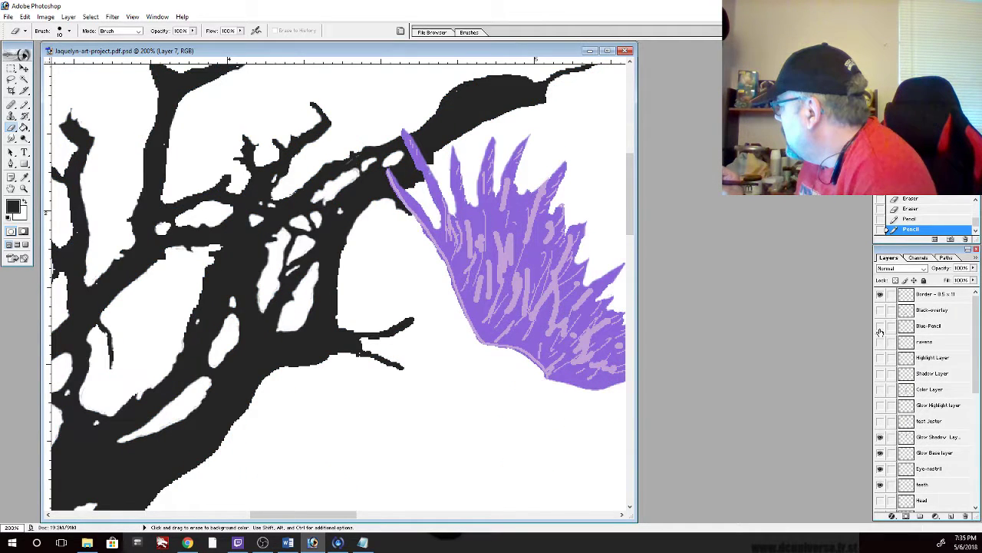
pyautogui.click(880, 326)
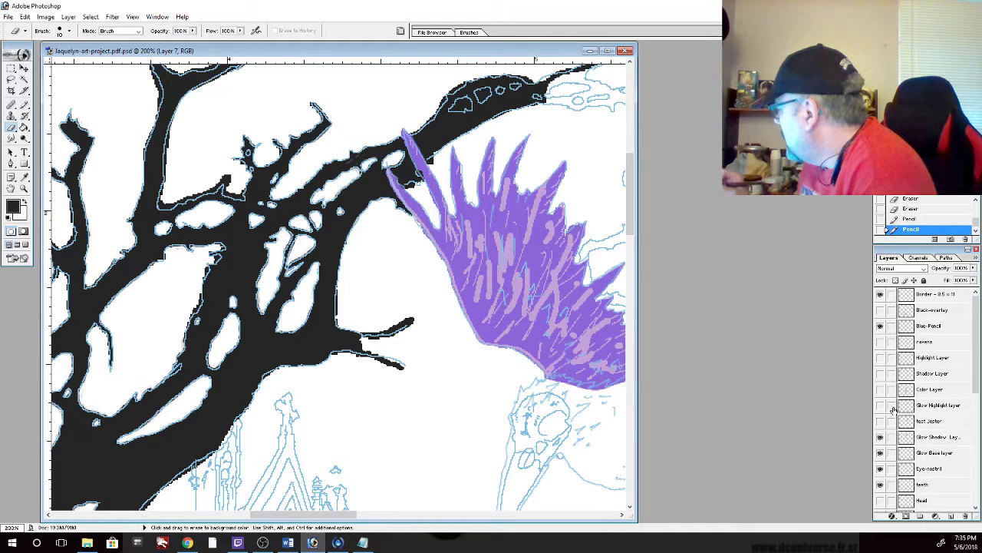
pyautogui.click(880, 439)
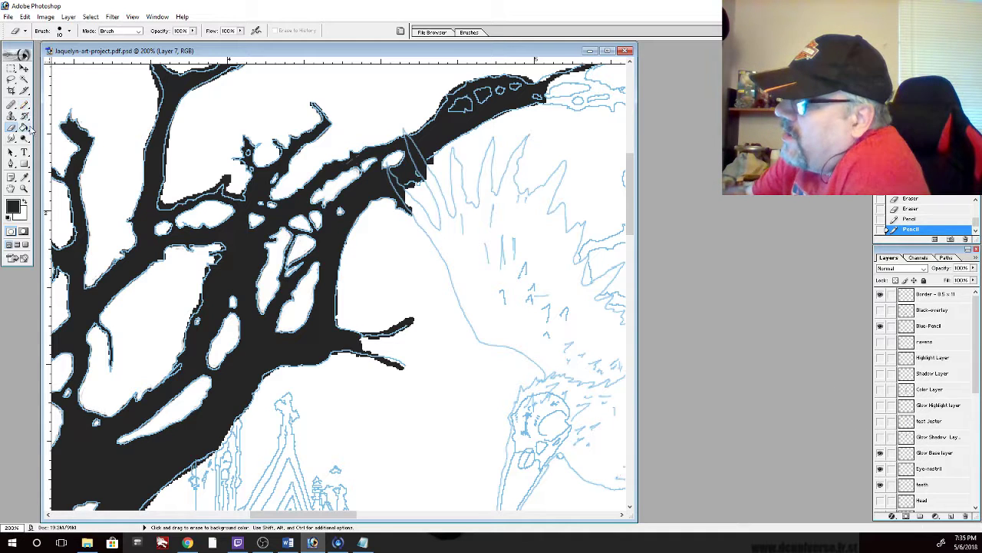
# Erase the stray dark grey edges beside the limb where the feather tips overlap it, and touch up the stub with the Pencil
pyautogui.moveTo(430, 159); pyautogui.dragTo(434, 159)
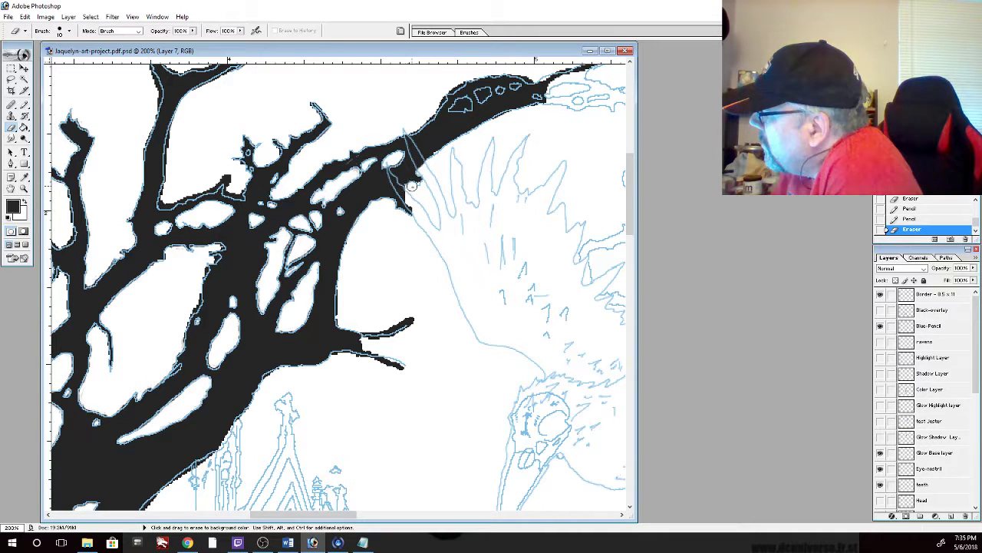
pyautogui.moveTo(412, 186); pyautogui.dragTo(410, 191)
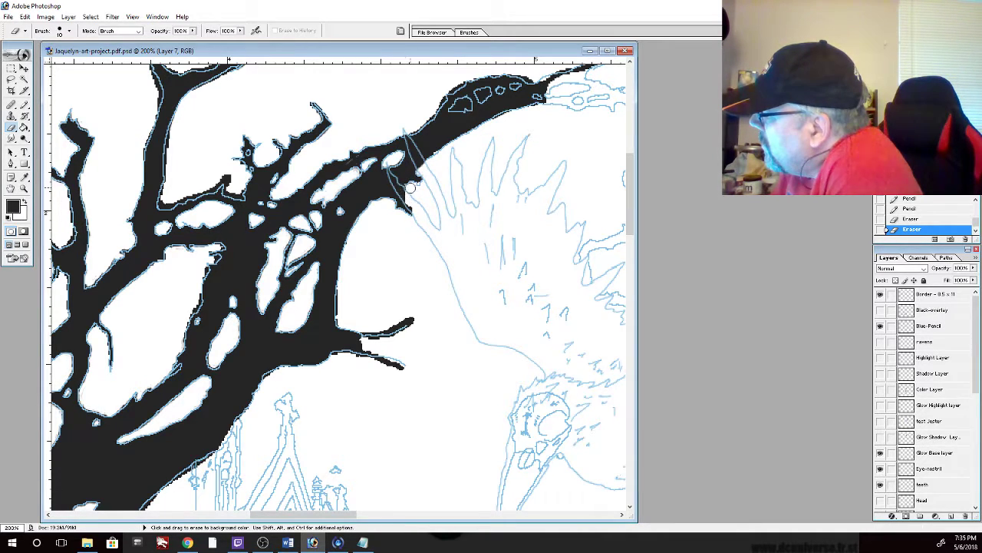
pyautogui.moveTo(412, 184); pyautogui.dragTo(412, 182)
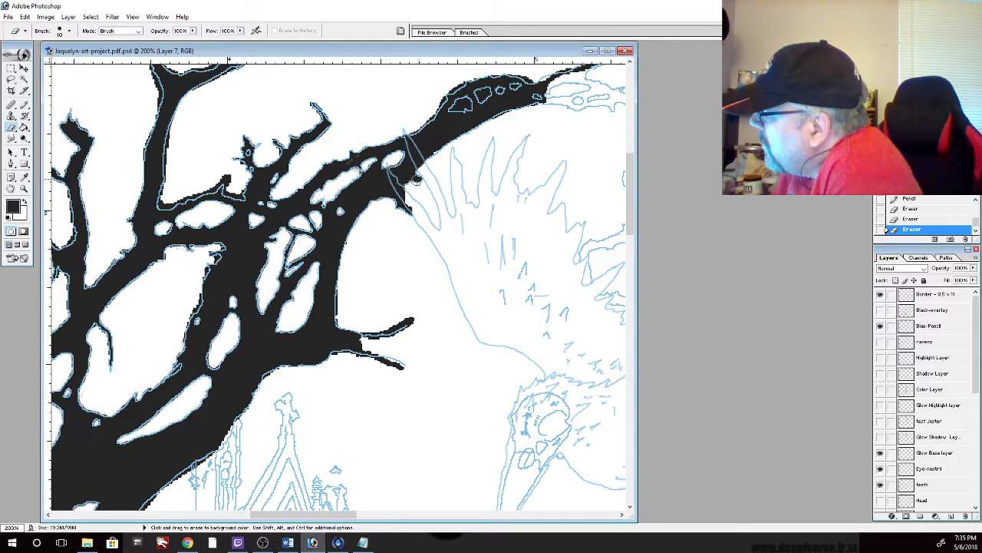
pyautogui.click(24, 105)
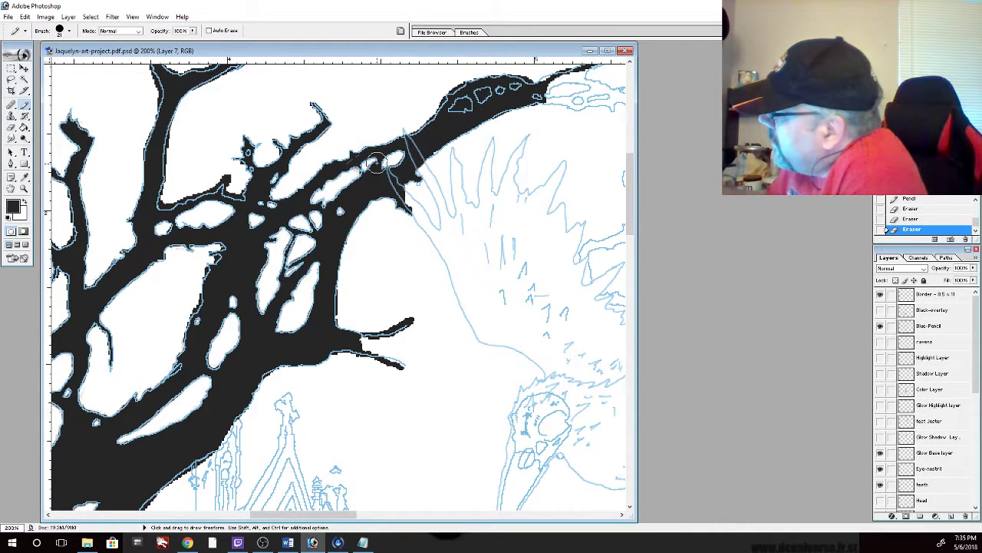
pyautogui.moveTo(417, 180); pyautogui.dragTo(418, 178)
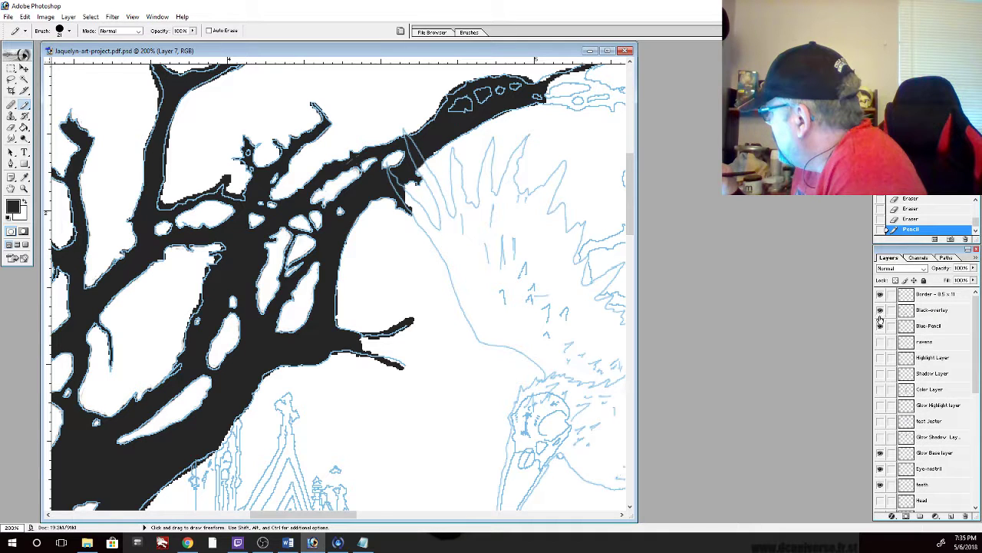
# Show the hidden feather and skull colour layers again, keeping the ravens layer hidden
pyautogui.moveTo(881, 340); pyautogui.dragTo(881, 459)
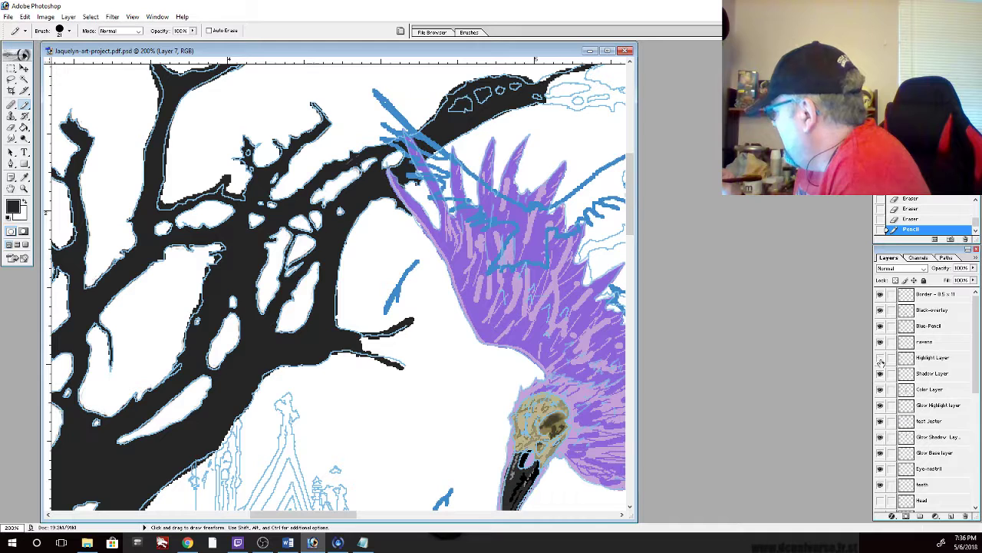
pyautogui.click(880, 342)
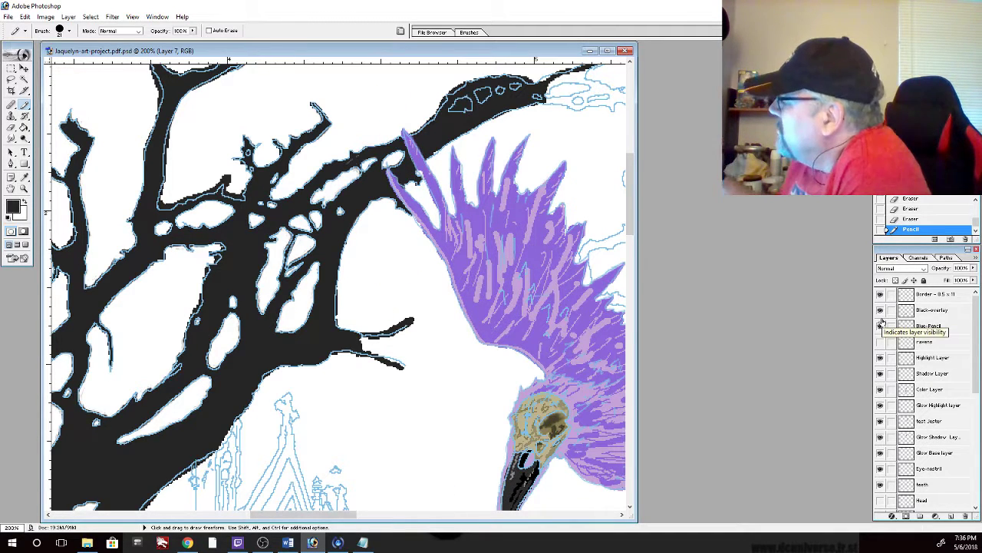
# Erase the row of four knotholes inside the humped section of the upper limb above the purple feathers
pyautogui.moveTo(634, 227); pyautogui.dragTo(634, 208)
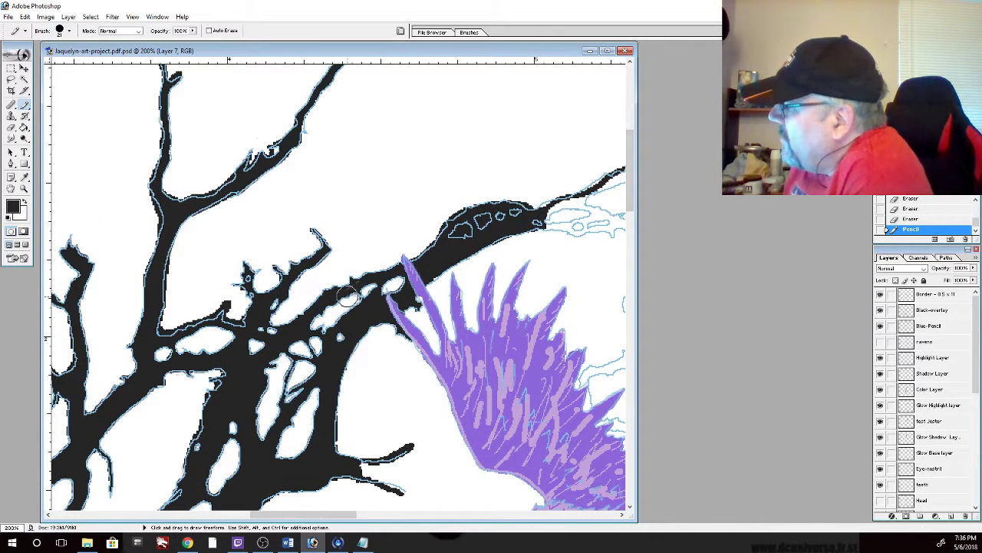
pyautogui.press('e')
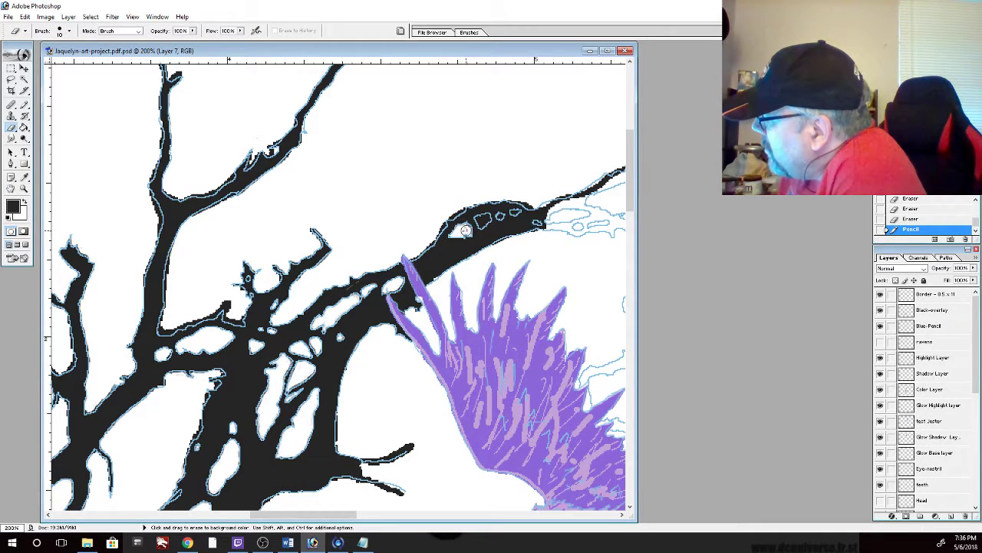
pyautogui.click(458, 232)
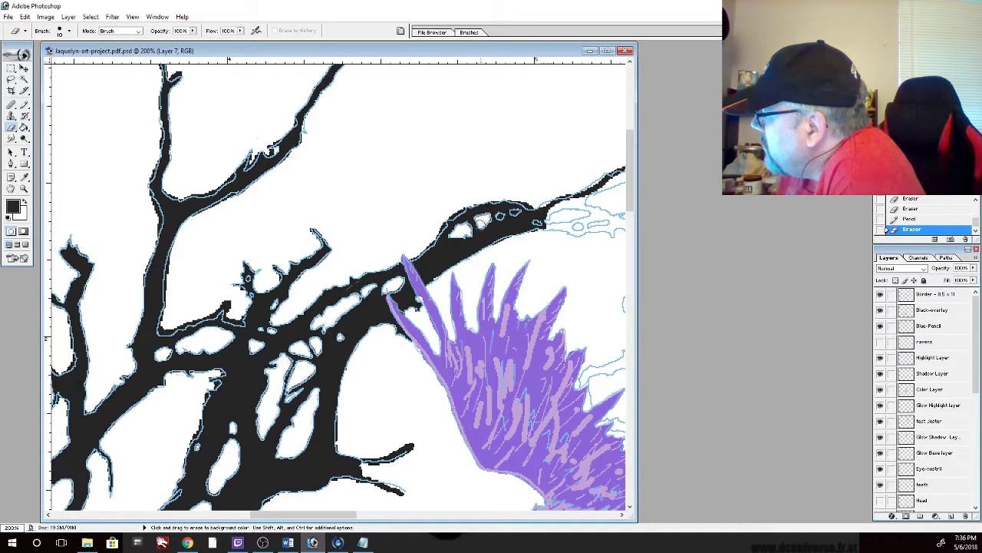
pyautogui.click(481, 222)
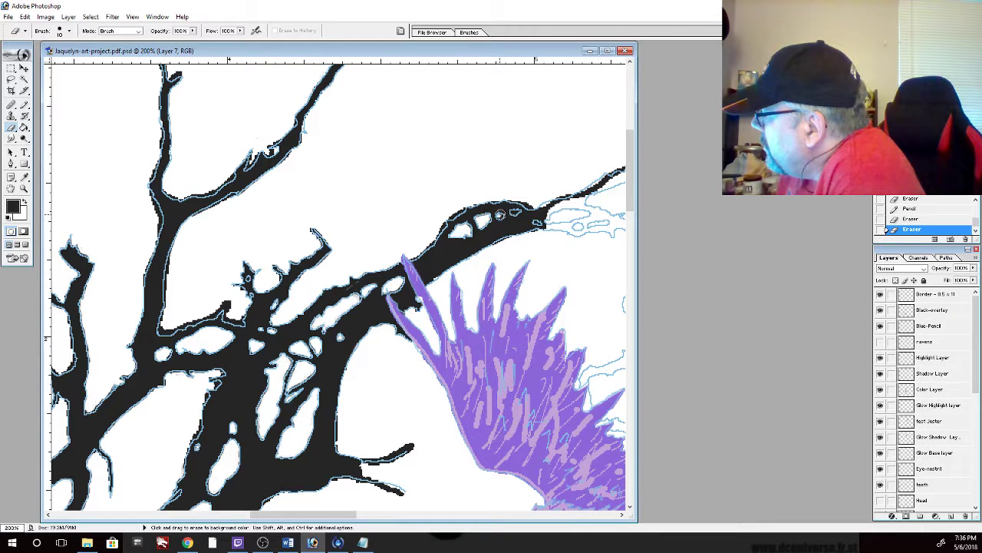
pyautogui.click(500, 216)
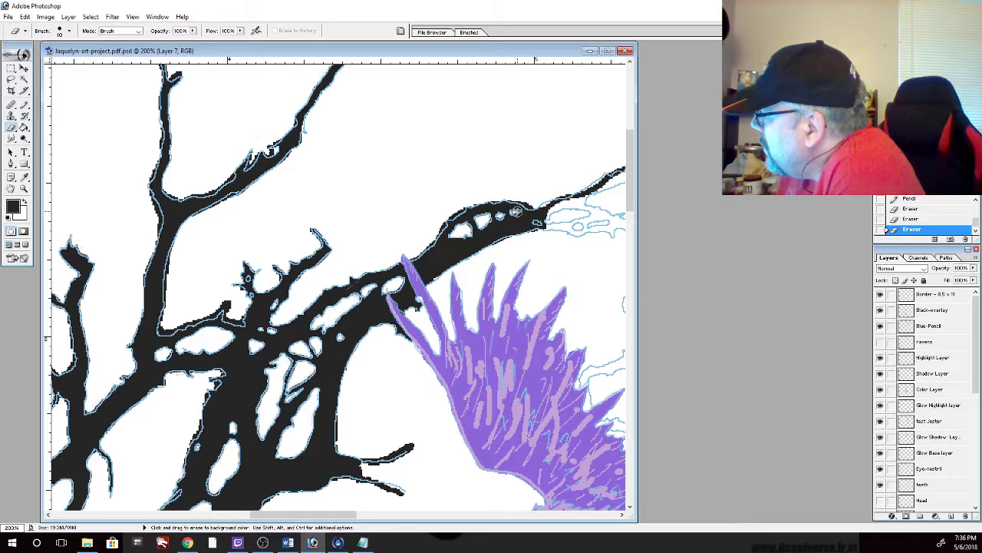
pyautogui.click(515, 213)
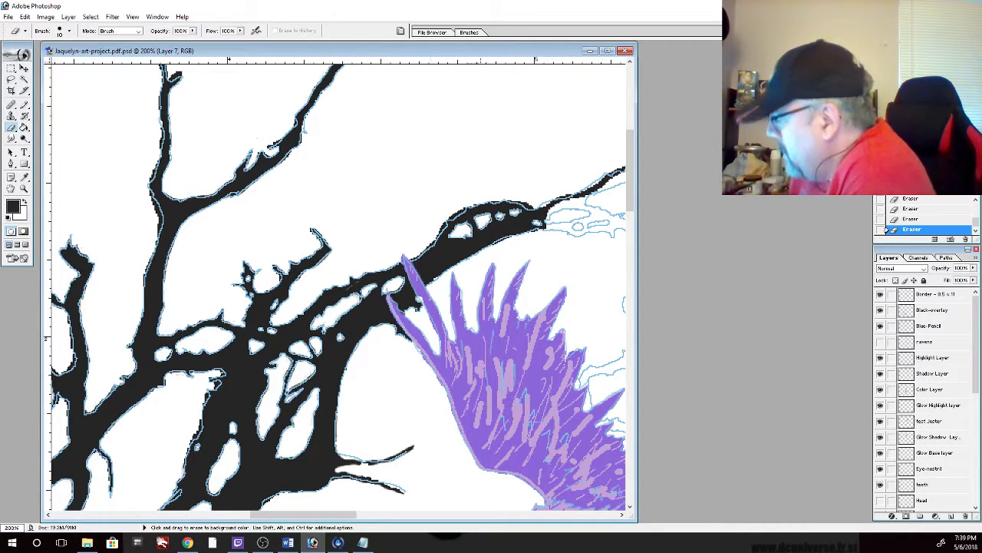
# Fill the two upper forked twigs at the end of the limb in dark grey with the Pencil
pyautogui.moveTo(329, 514); pyautogui.dragTo(374, 514)
pyautogui.moveTo(629, 198); pyautogui.dragTo(630, 180)
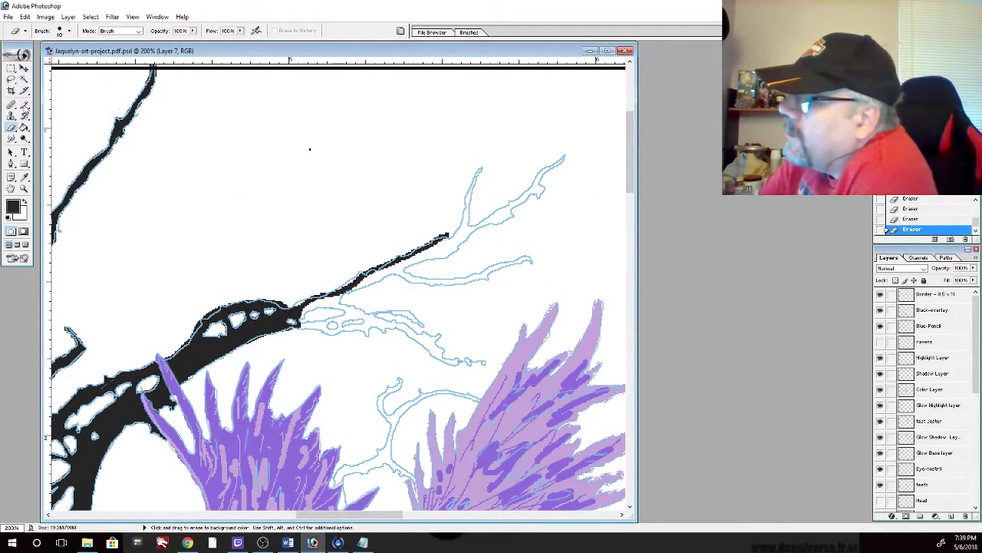
pyautogui.click(24, 102)
pyautogui.moveTo(373, 256)
pyautogui.mouseDown()
pyautogui.moveTo(349, 281)
pyautogui.moveTo(298, 304)
pyautogui.moveTo(460, 230)
pyautogui.moveTo(482, 167)
pyautogui.mouseUp()
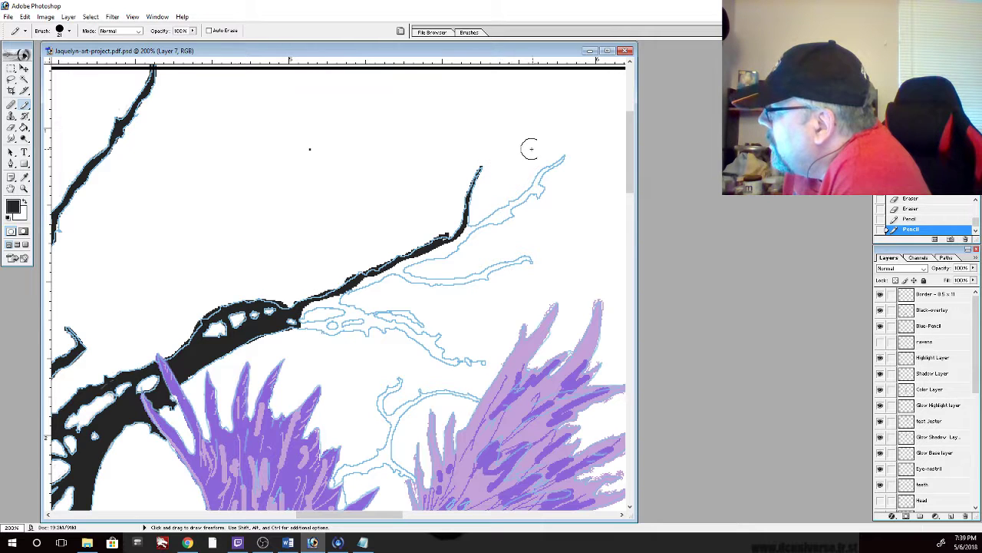
pyautogui.moveTo(469, 216)
pyautogui.mouseDown()
pyautogui.moveTo(464, 226)
pyautogui.moveTo(486, 220)
pyautogui.moveTo(564, 153)
pyautogui.moveTo(542, 169)
pyautogui.mouseUp()
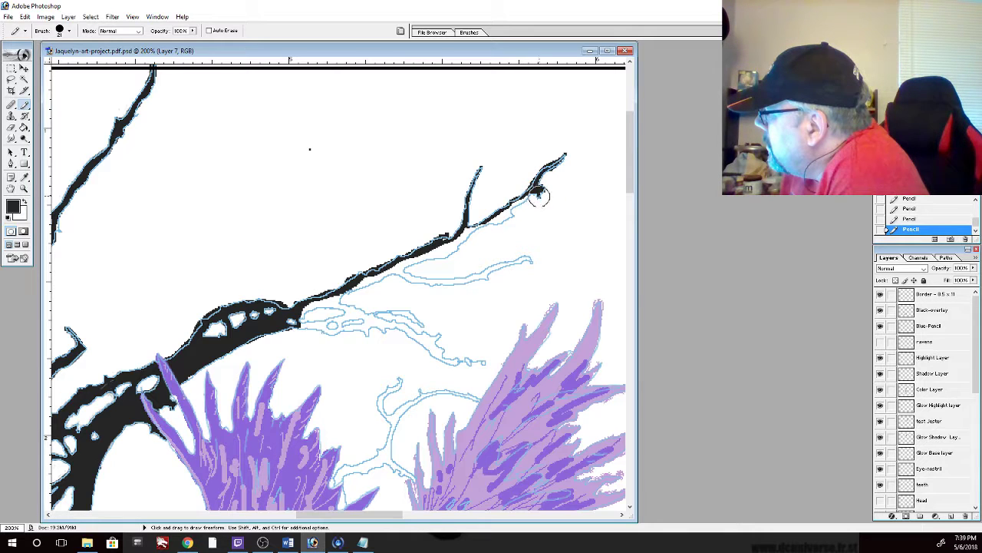
pyautogui.moveTo(539, 196); pyautogui.dragTo(443, 239)
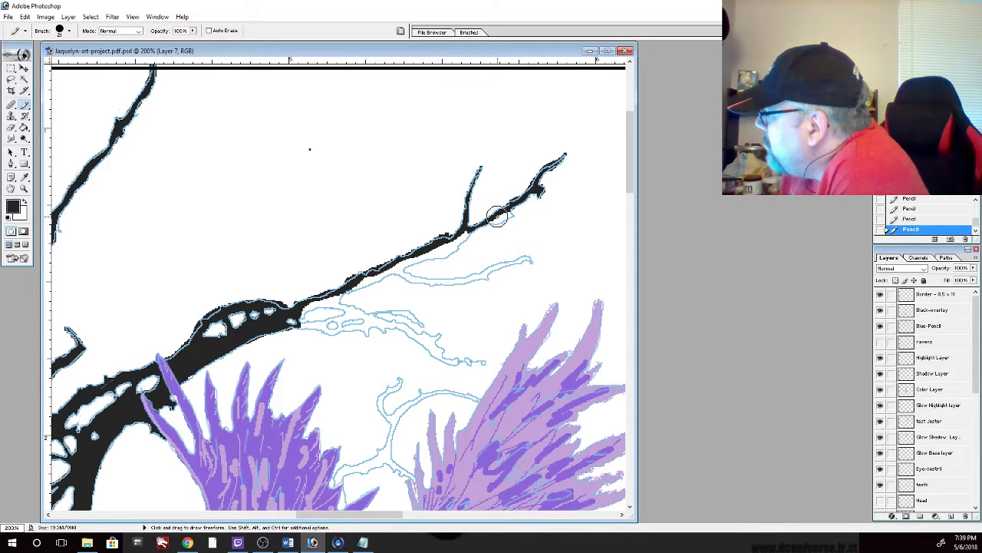
pyautogui.moveTo(492, 222)
pyautogui.mouseDown()
pyautogui.moveTo(508, 214)
pyautogui.moveTo(495, 217)
pyautogui.mouseUp()
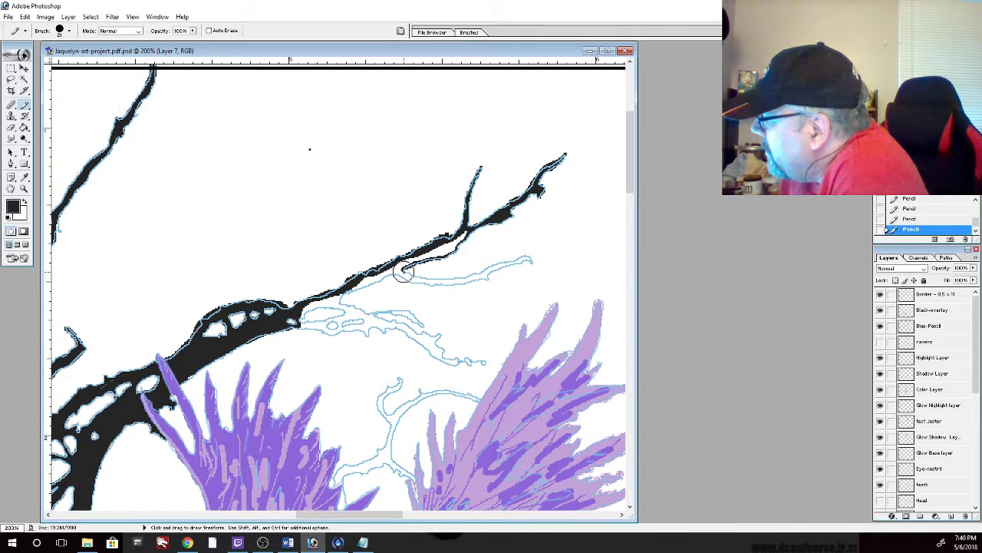
# Fill the lower side twig and the limb's underside back to the hump in dark grey with the Pencil
pyautogui.moveTo(413, 277)
pyautogui.mouseDown()
pyautogui.moveTo(455, 279)
pyautogui.moveTo(528, 258)
pyautogui.moveTo(493, 268)
pyautogui.mouseUp()
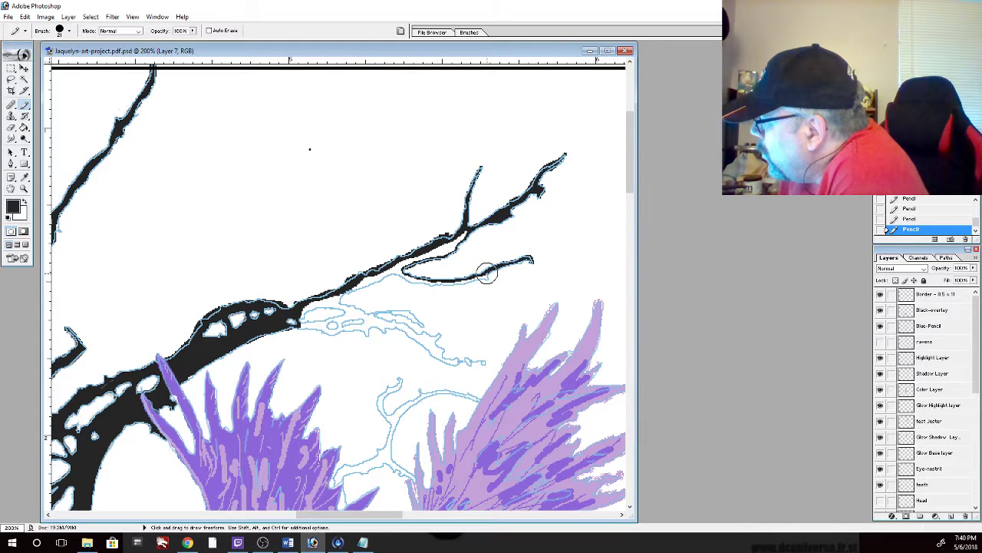
pyautogui.moveTo(486, 279)
pyautogui.mouseDown()
pyautogui.moveTo(431, 286)
pyautogui.moveTo(393, 274)
pyautogui.moveTo(343, 295)
pyautogui.moveTo(386, 270)
pyautogui.moveTo(432, 282)
pyautogui.moveTo(414, 281)
pyautogui.mouseUp()
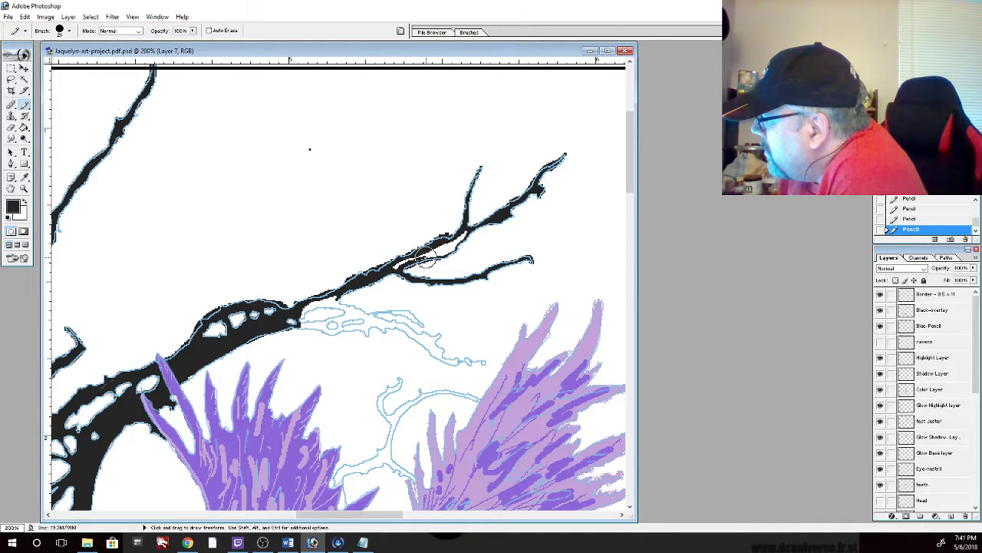
pyautogui.moveTo(420, 262)
pyautogui.mouseDown()
pyautogui.moveTo(461, 244)
pyautogui.moveTo(466, 228)
pyautogui.moveTo(446, 244)
pyautogui.moveTo(453, 247)
pyautogui.moveTo(443, 243)
pyautogui.moveTo(301, 316)
pyautogui.moveTo(323, 306)
pyautogui.moveTo(339, 307)
pyautogui.moveTo(338, 318)
pyautogui.mouseUp()
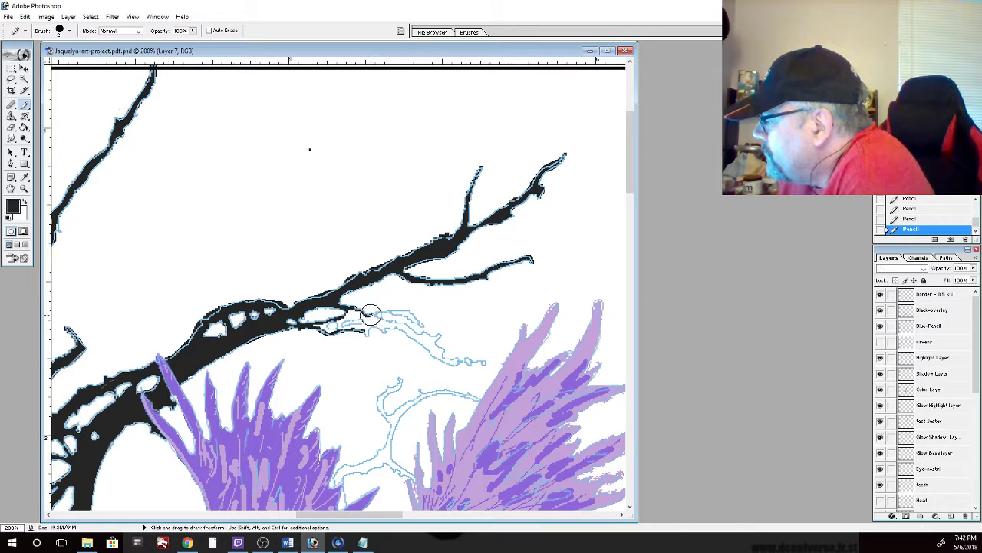
# Outline the drooping forked twigs beneath the upper limb in dark grey with the Pencil and fill their insides with the Paint Bucket
pyautogui.moveTo(380, 311)
pyautogui.mouseDown()
pyautogui.moveTo(409, 305)
pyautogui.moveTo(423, 324)
pyautogui.moveTo(375, 304)
pyautogui.moveTo(375, 318)
pyautogui.moveTo(336, 328)
pyautogui.mouseUp()
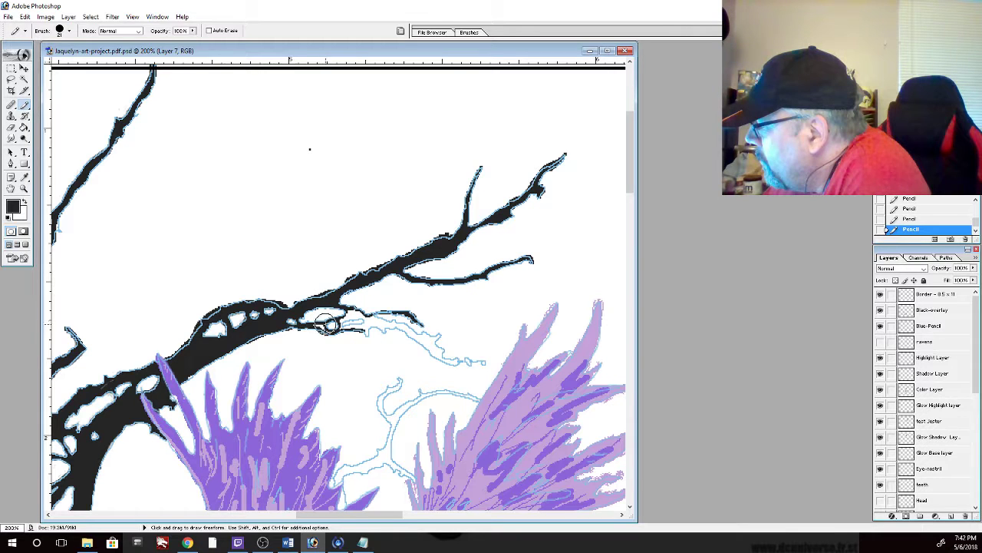
pyautogui.moveTo(323, 326); pyautogui.dragTo(322, 326)
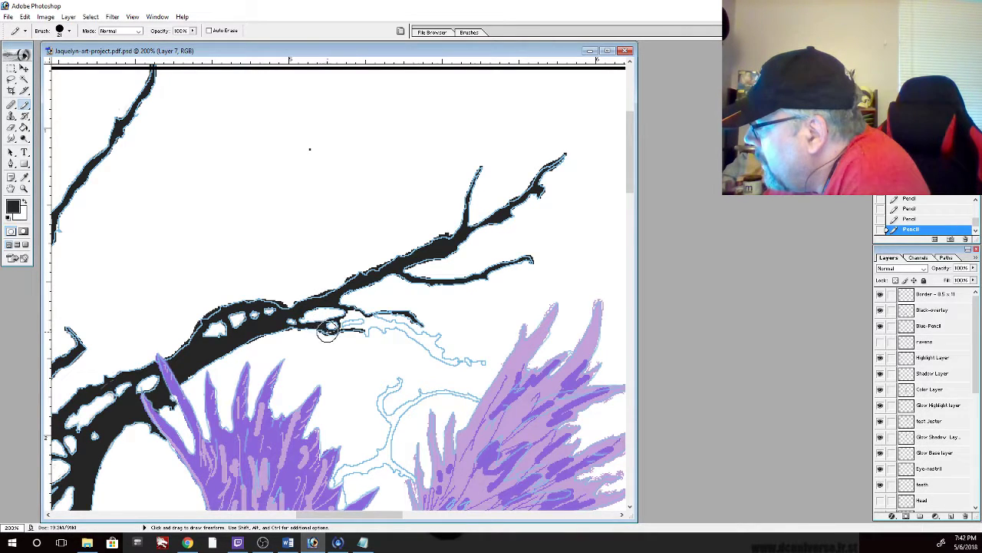
pyautogui.moveTo(333, 326); pyautogui.dragTo(346, 326)
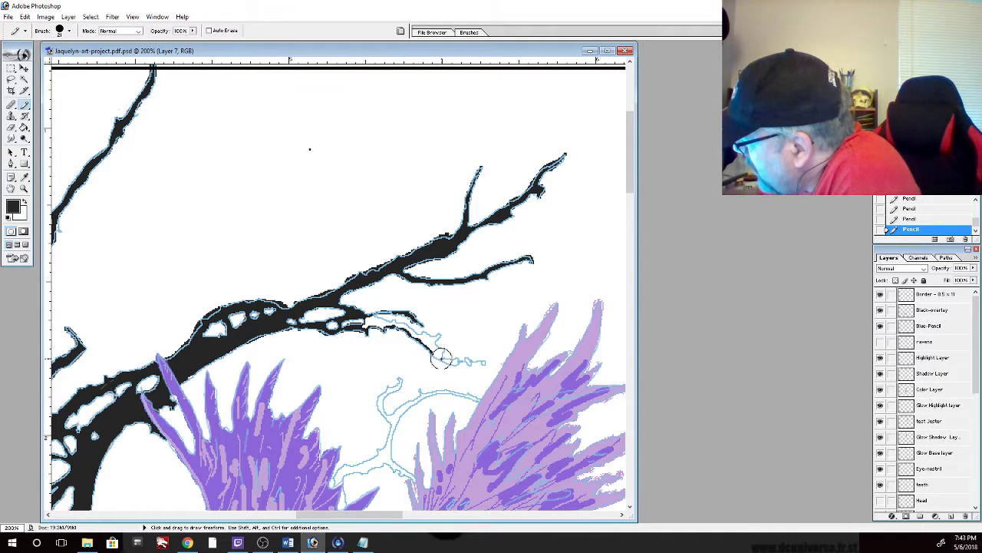
pyautogui.moveTo(438, 360); pyautogui.dragTo(475, 361)
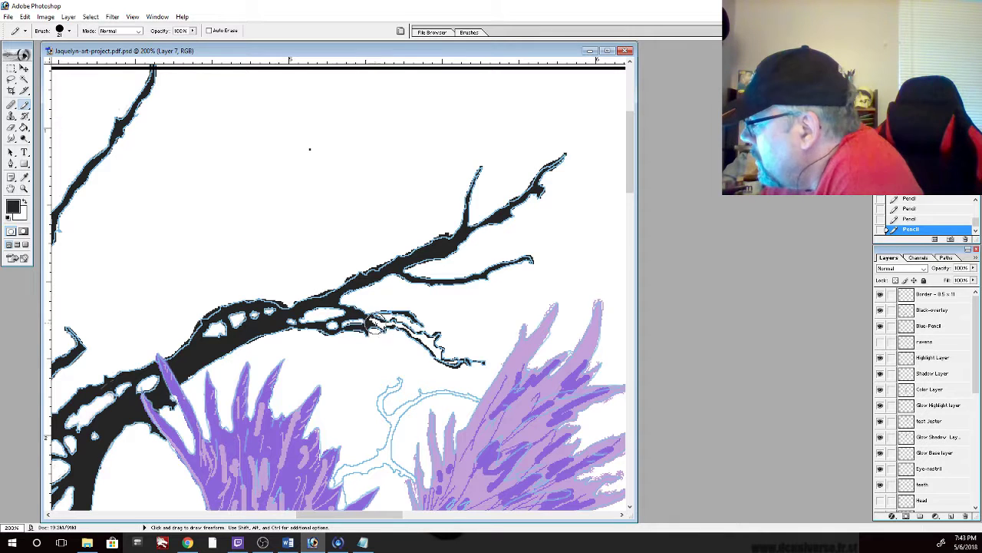
pyautogui.click(24, 126)
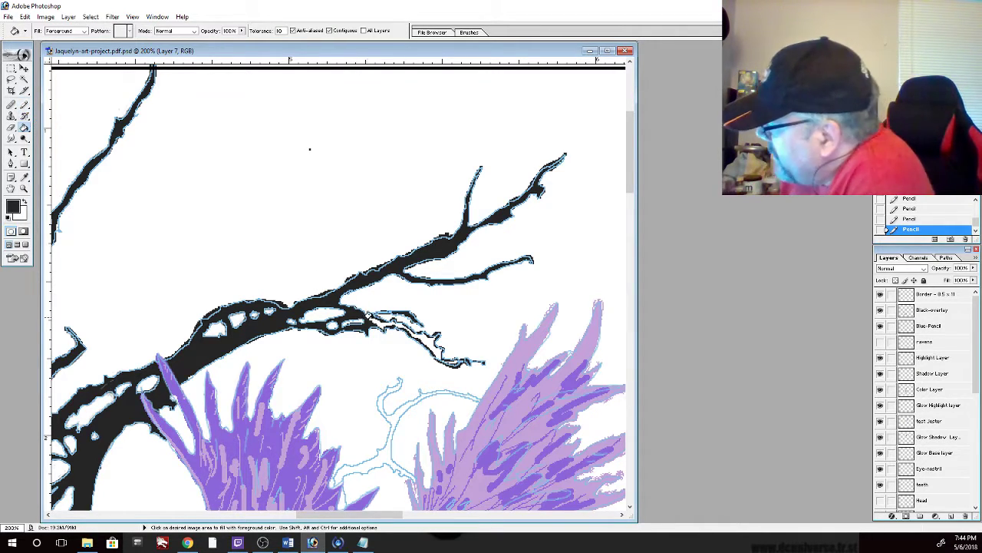
pyautogui.click(375, 319)
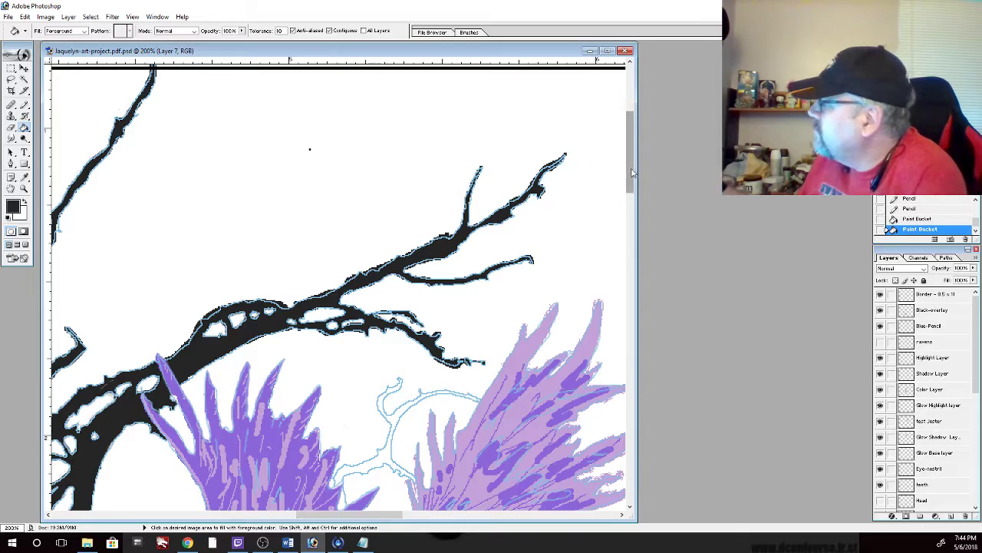
# Hide the layers from Highlight Layer down to Eye-nostril and touch up the limb stub beside the raven's left wing with the Pencil
pyautogui.moveTo(632, 177); pyautogui.dragTo(631, 239)
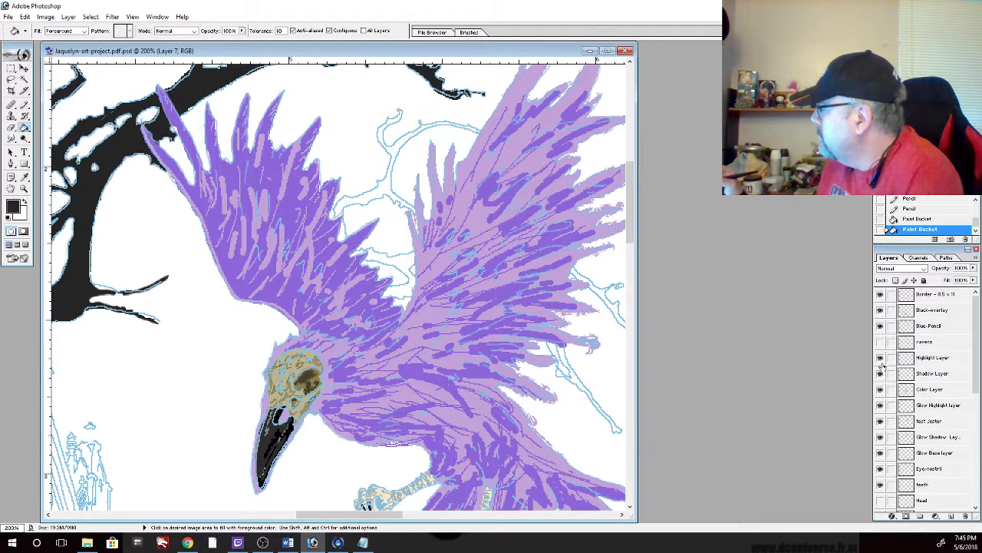
pyautogui.moveTo(880, 358); pyautogui.dragTo(882, 468)
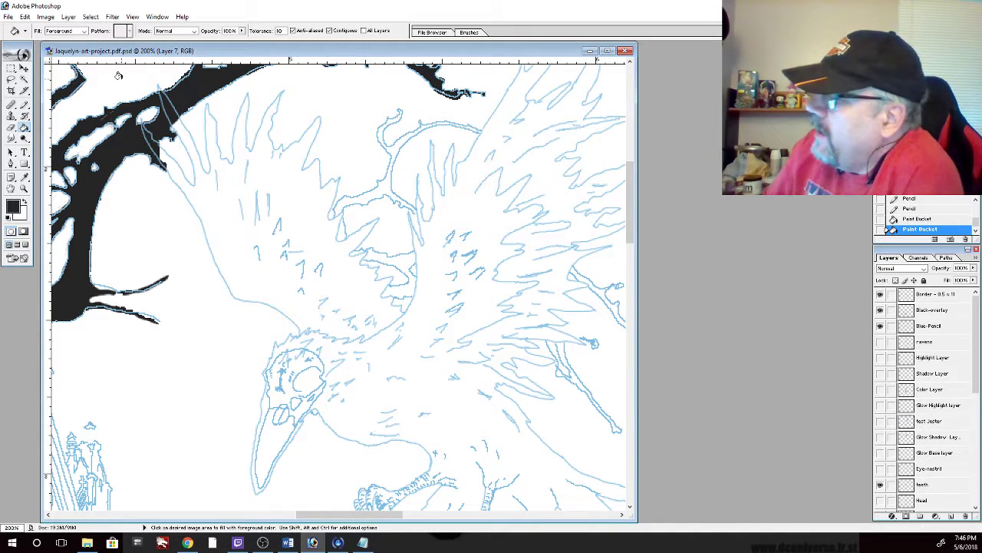
pyautogui.click(24, 104)
pyautogui.moveTo(188, 90)
pyautogui.mouseDown()
pyautogui.moveTo(184, 112)
pyautogui.moveTo(196, 98)
pyautogui.moveTo(171, 155)
pyautogui.mouseUp()
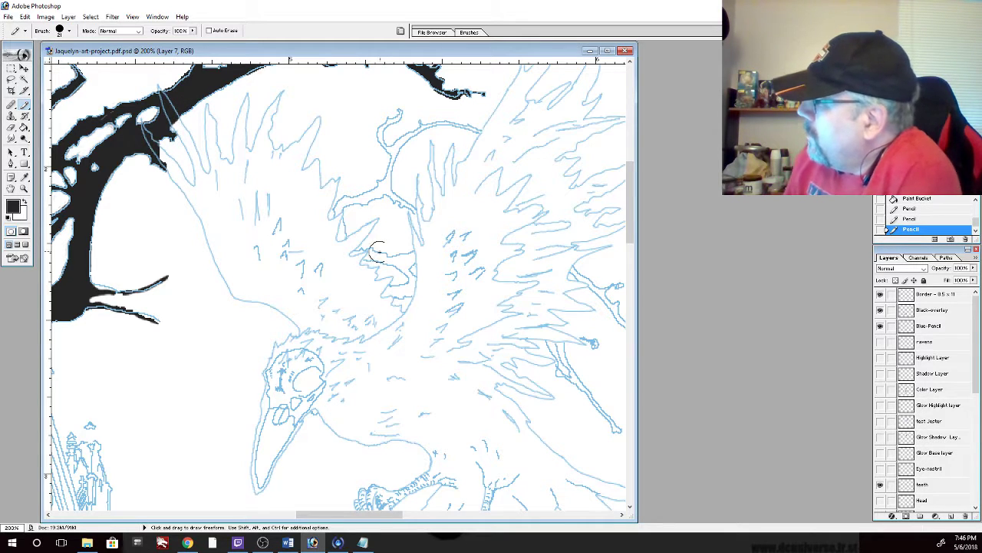
# Fill the forked branch between the raven's wings, with its curled twig and arched twig, in dark grey
pyautogui.moveTo(347, 200)
pyautogui.mouseDown()
pyautogui.moveTo(333, 206)
pyautogui.moveTo(339, 233)
pyautogui.moveTo(341, 201)
pyautogui.moveTo(387, 193)
pyautogui.moveTo(361, 191)
pyautogui.moveTo(369, 189)
pyautogui.mouseUp()
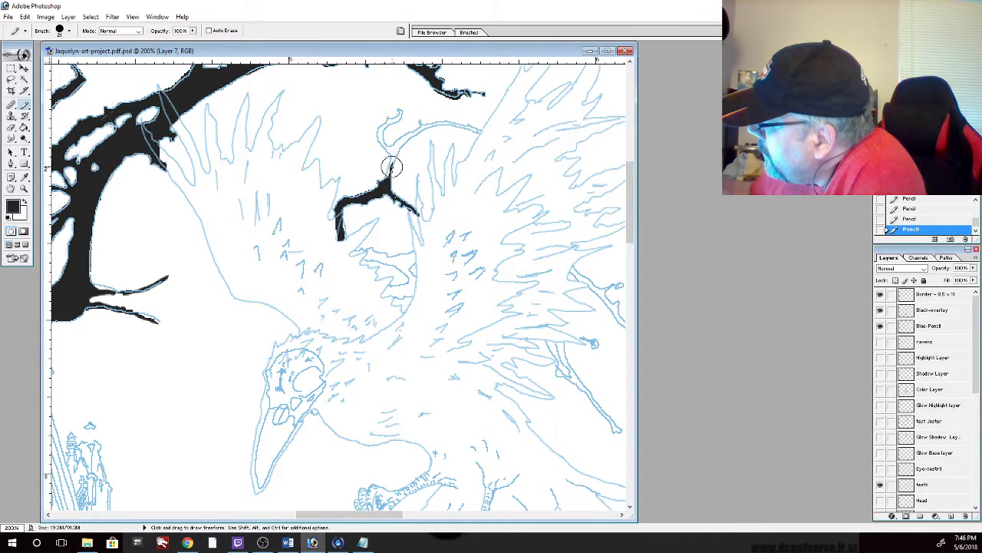
pyautogui.moveTo(390, 169)
pyautogui.mouseDown()
pyautogui.moveTo(378, 132)
pyautogui.moveTo(399, 114)
pyautogui.mouseUp()
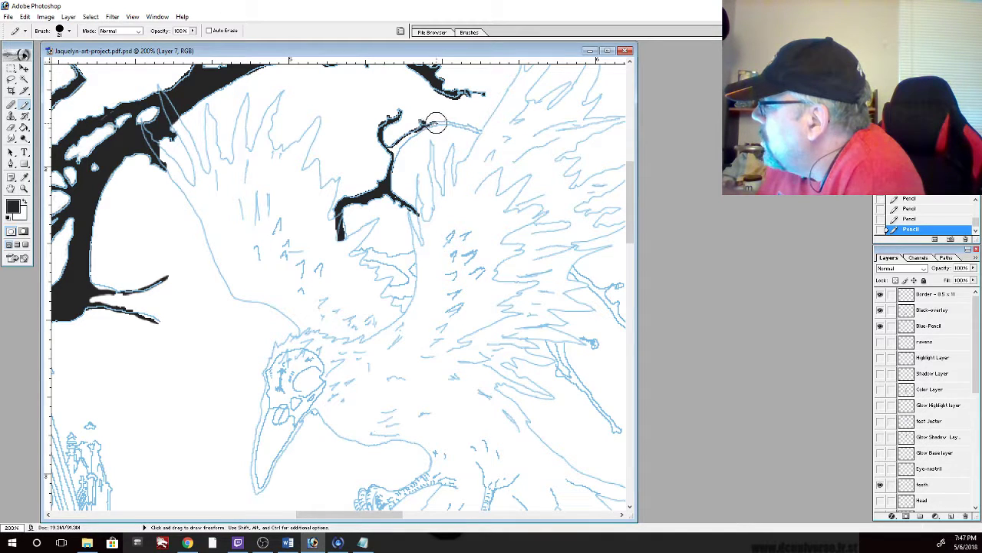
pyautogui.moveTo(435, 122)
pyautogui.mouseDown()
pyautogui.moveTo(482, 133)
pyautogui.moveTo(445, 123)
pyautogui.mouseUp()
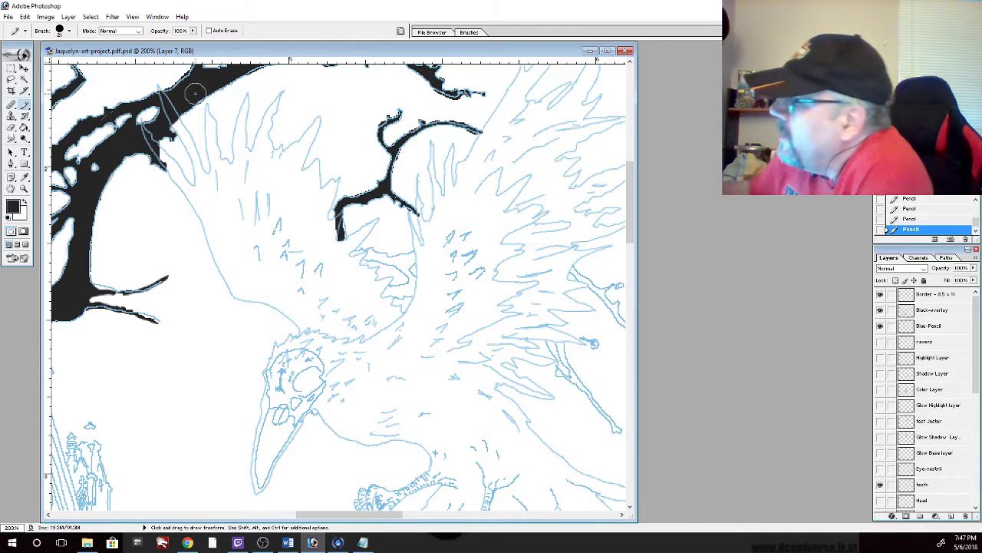
# Erase the stray dark grey along the upper edge and tip of the arched twig between the wings
pyautogui.click(12, 128)
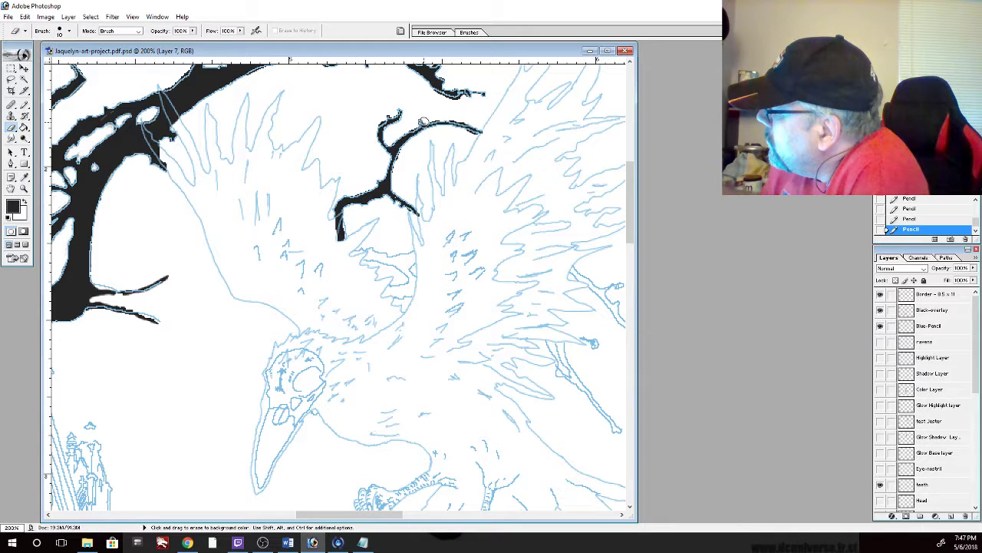
pyautogui.moveTo(426, 121)
pyautogui.mouseDown()
pyautogui.moveTo(445, 106)
pyautogui.moveTo(434, 117)
pyautogui.mouseUp()
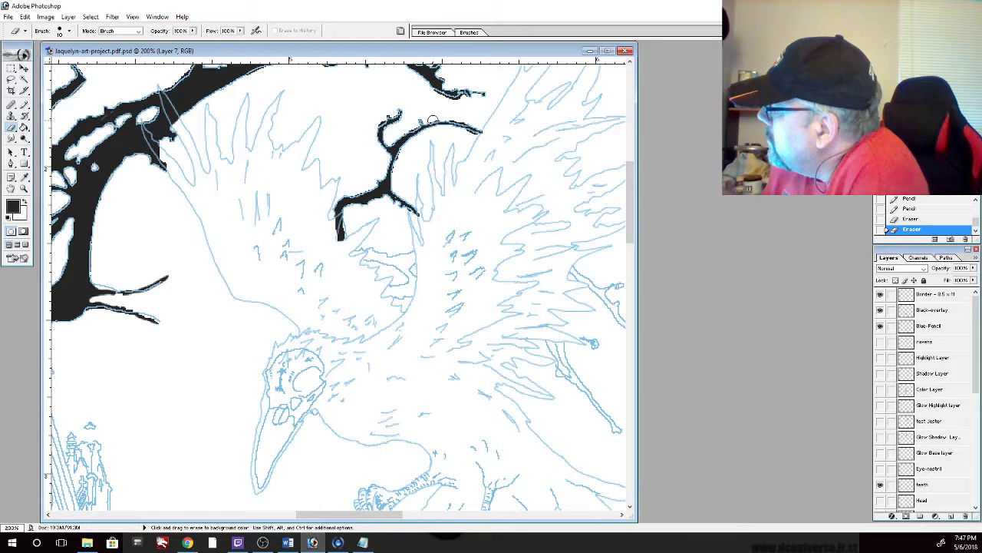
pyautogui.moveTo(442, 120); pyautogui.dragTo(449, 119)
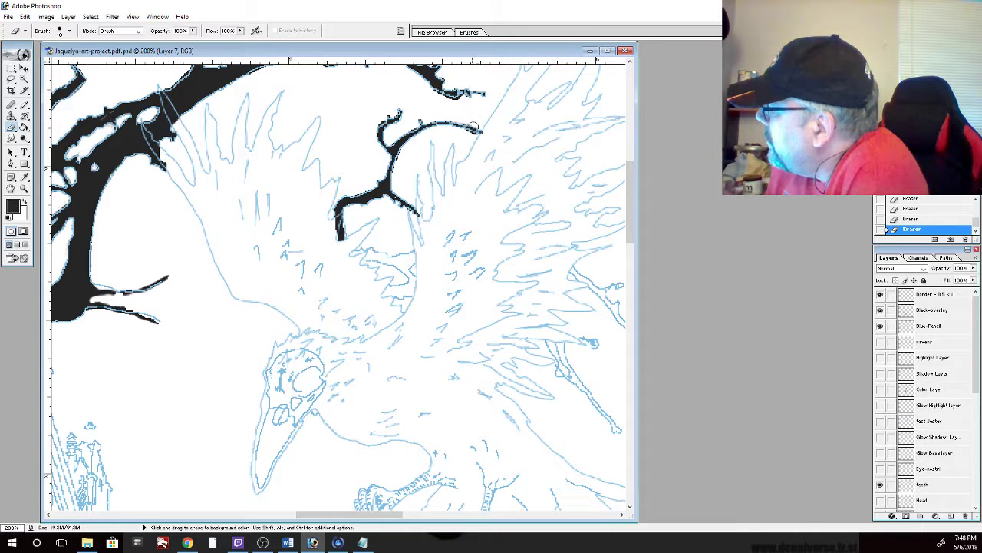
pyautogui.moveTo(468, 124); pyautogui.dragTo(471, 132)
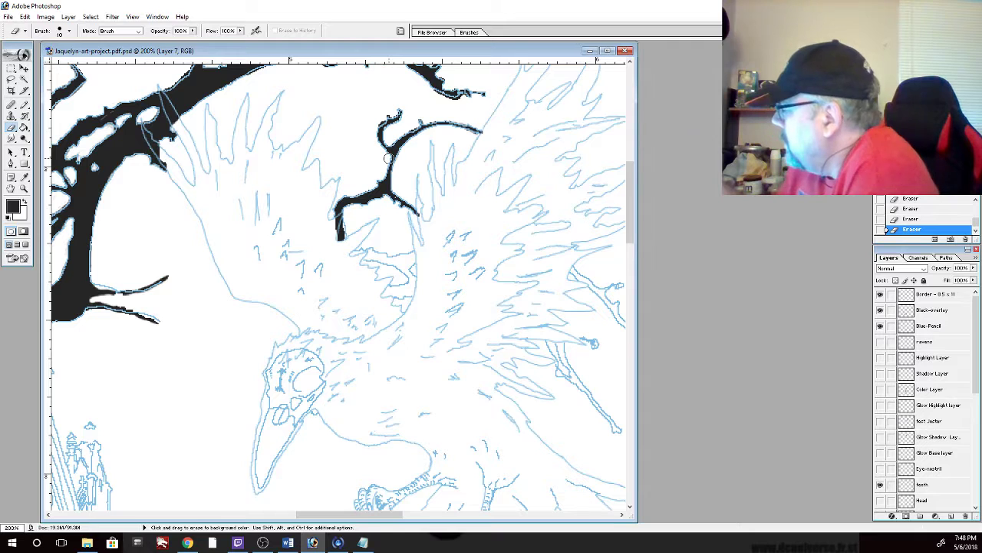
# Extend the lower twig into the right wing with the Pencil and fill the two branch ends beyond the wing in dark grey
pyautogui.click(24, 105)
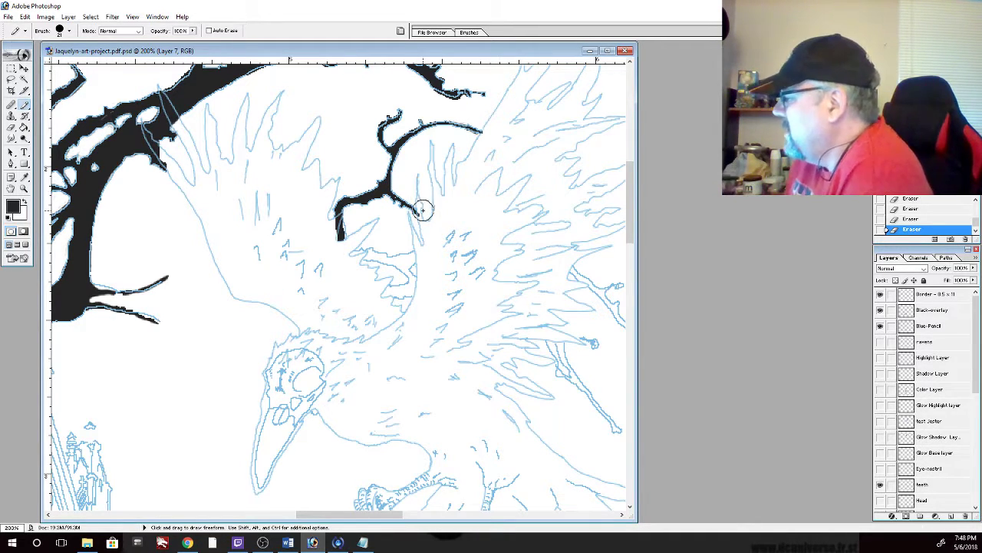
pyautogui.moveTo(427, 221); pyautogui.dragTo(463, 228)
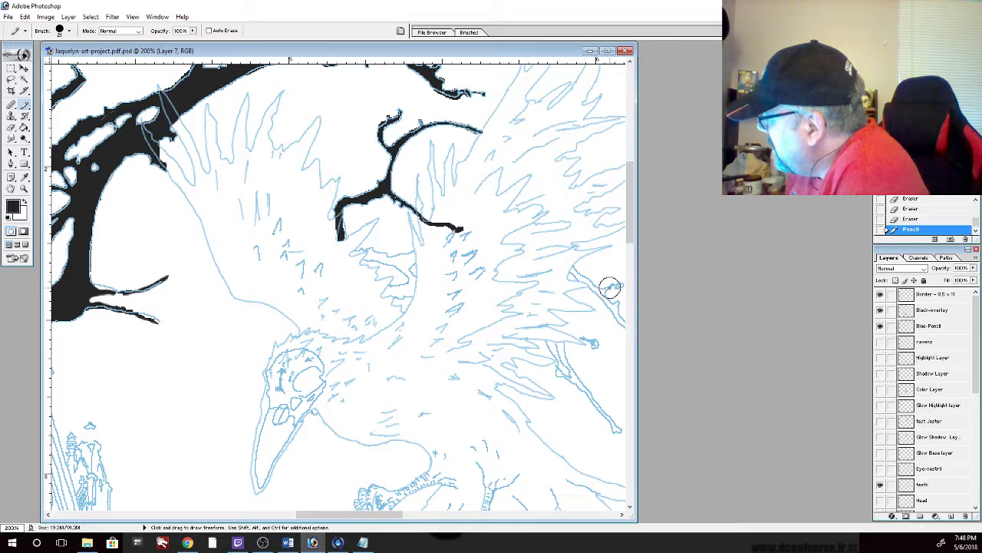
pyautogui.moveTo(599, 290)
pyautogui.mouseDown()
pyautogui.moveTo(609, 285)
pyautogui.moveTo(603, 296)
pyautogui.moveTo(617, 318)
pyautogui.moveTo(573, 270)
pyautogui.mouseUp()
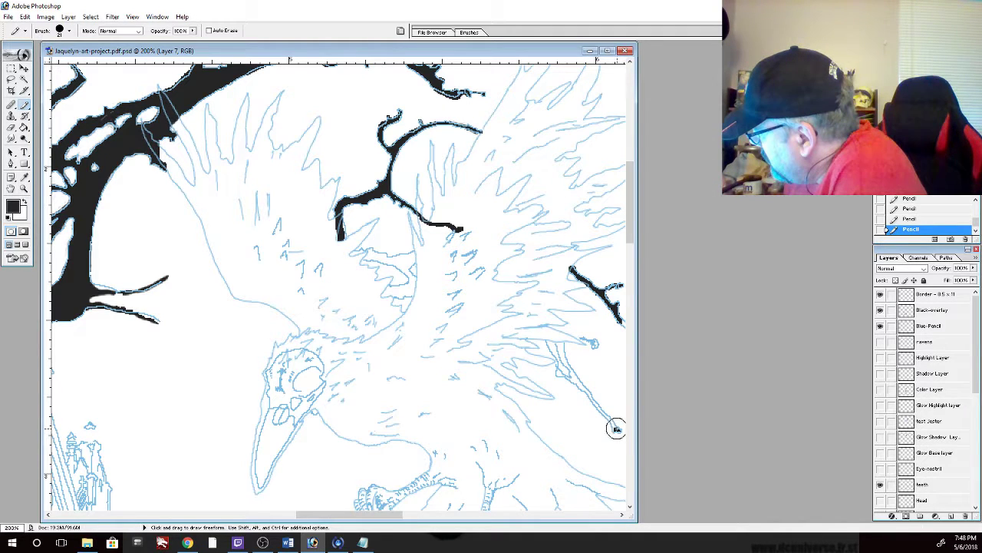
pyautogui.moveTo(613, 427); pyautogui.dragTo(563, 374)
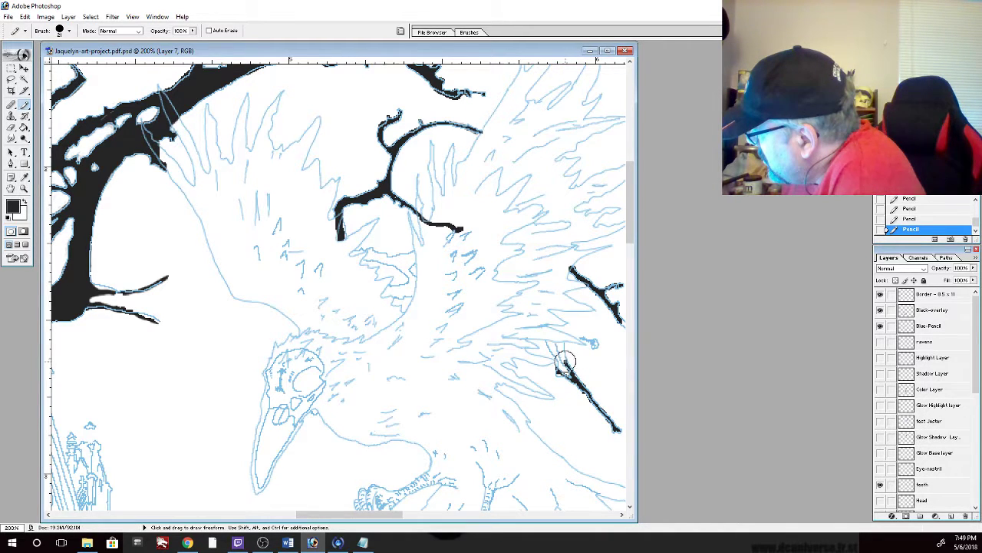
pyautogui.moveTo(562, 353)
pyautogui.mouseDown()
pyautogui.moveTo(557, 345)
pyautogui.moveTo(563, 361)
pyautogui.moveTo(558, 339)
pyautogui.moveTo(595, 343)
pyautogui.moveTo(558, 345)
pyautogui.moveTo(559, 369)
pyautogui.moveTo(543, 332)
pyautogui.mouseUp()
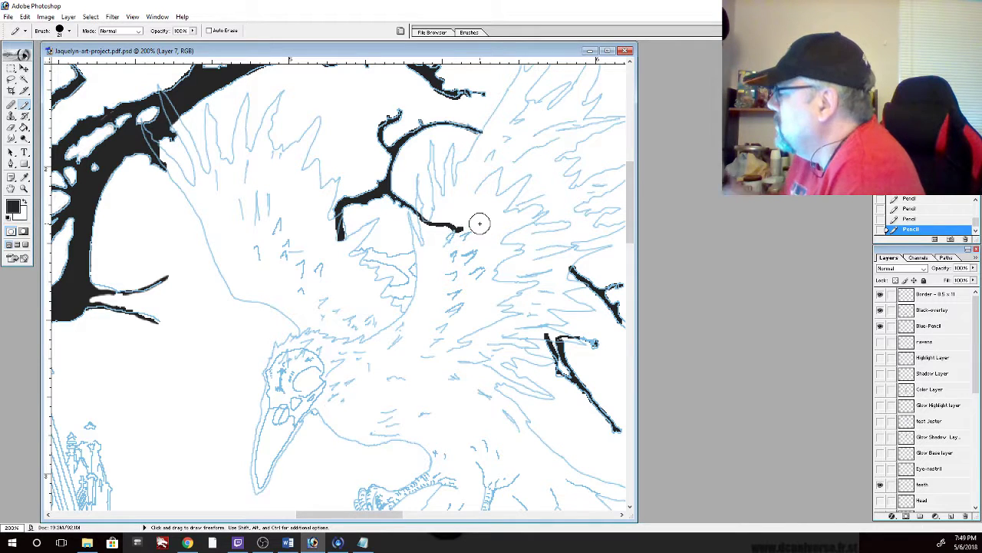
# Draw a dark grey branch with short side twigs across the right wing, joining the arched twig to the upper outer branch end
pyautogui.click(482, 131)
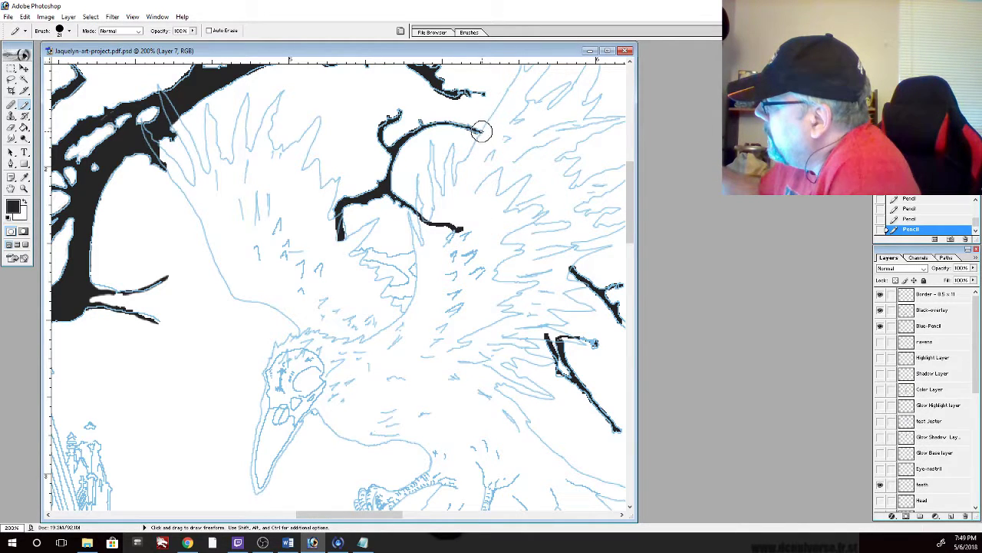
pyautogui.moveTo(482, 132)
pyautogui.mouseDown()
pyautogui.moveTo(533, 149)
pyautogui.moveTo(493, 137)
pyautogui.moveTo(519, 189)
pyautogui.moveTo(549, 211)
pyautogui.moveTo(533, 212)
pyautogui.moveTo(583, 304)
pyautogui.mouseUp()
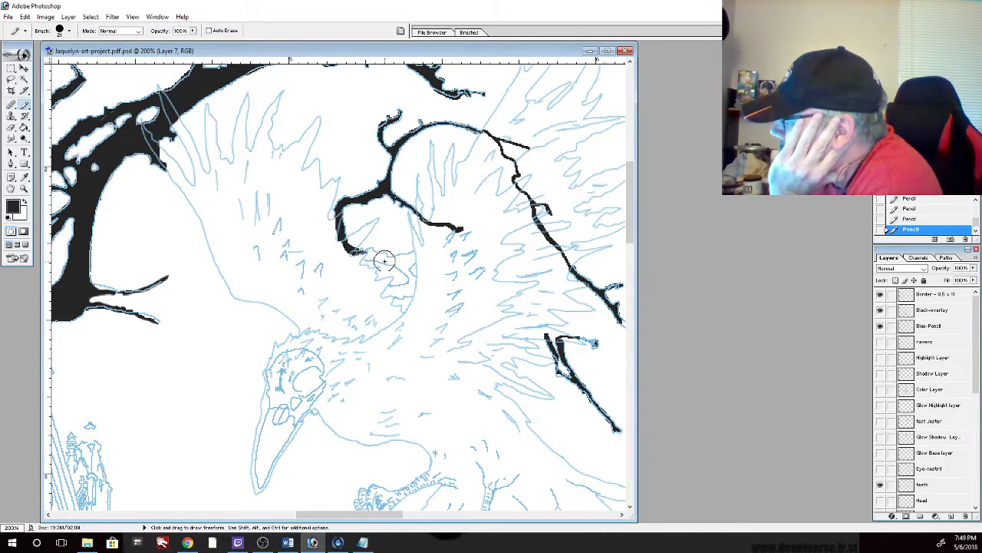
# Thicken the lower hooked branch between the wings in dark grey and draw its offshoot joining the crossed twigs on the right wing
pyautogui.moveTo(363, 255); pyautogui.dragTo(391, 259)
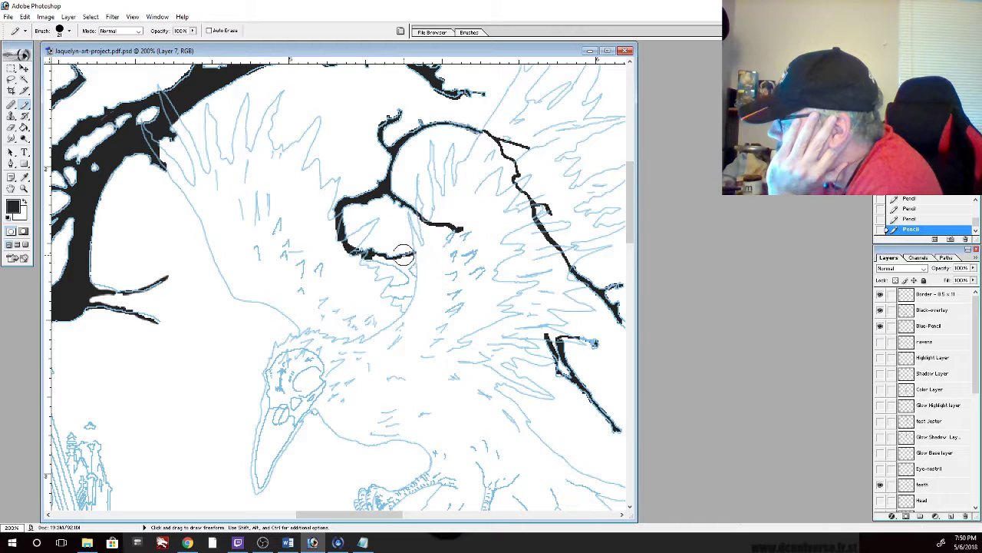
pyautogui.moveTo(371, 256)
pyautogui.mouseDown()
pyautogui.moveTo(398, 267)
pyautogui.moveTo(393, 260)
pyautogui.moveTo(419, 249)
pyautogui.moveTo(396, 262)
pyautogui.mouseUp()
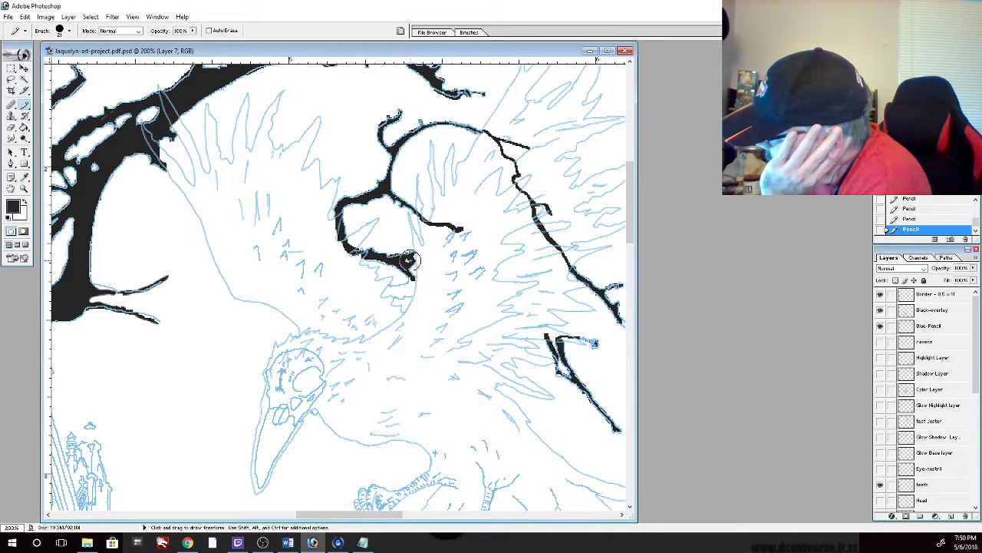
pyautogui.moveTo(415, 257)
pyautogui.mouseDown()
pyautogui.moveTo(480, 217)
pyautogui.moveTo(461, 230)
pyautogui.moveTo(474, 221)
pyautogui.moveTo(462, 232)
pyautogui.moveTo(472, 233)
pyautogui.moveTo(461, 230)
pyautogui.moveTo(483, 250)
pyautogui.mouseUp()
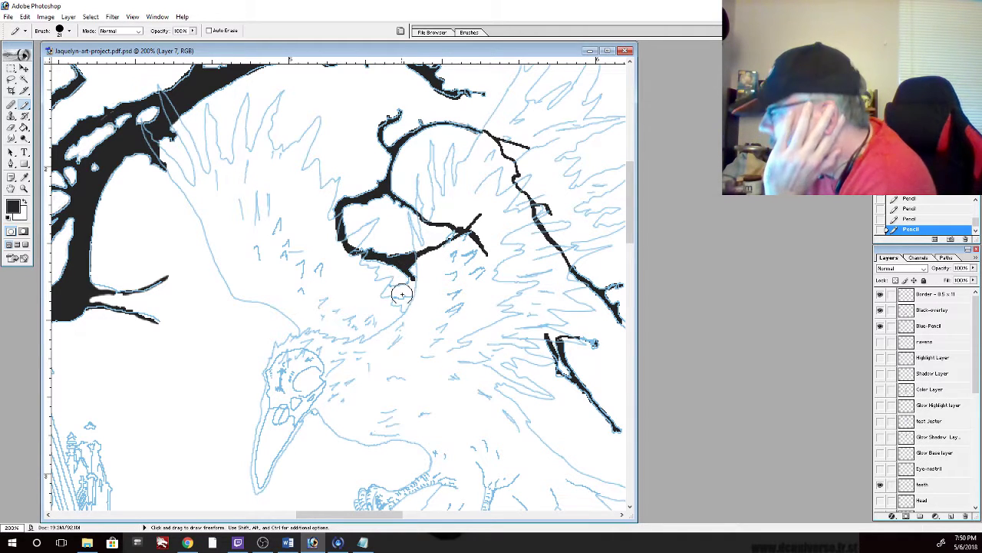
pyautogui.moveTo(388, 288)
pyautogui.mouseDown()
pyautogui.moveTo(398, 299)
pyautogui.moveTo(396, 284)
pyautogui.moveTo(409, 285)
pyautogui.mouseUp()
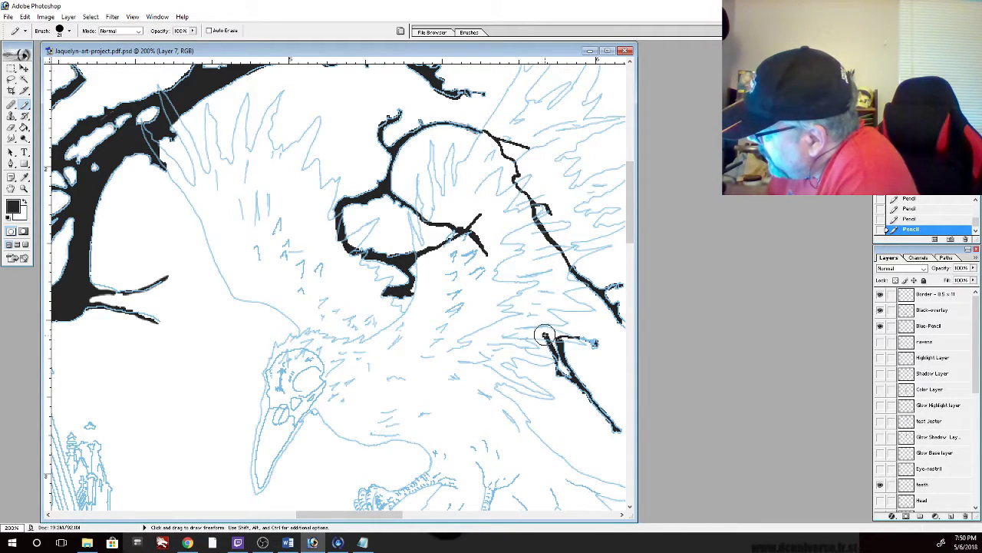
# Draw a dark grey branch with small side twigs from the hooked branch's lower end to the lower outer branch end
pyautogui.moveTo(543, 335)
pyautogui.mouseDown()
pyautogui.moveTo(491, 305)
pyautogui.moveTo(414, 290)
pyautogui.mouseUp()
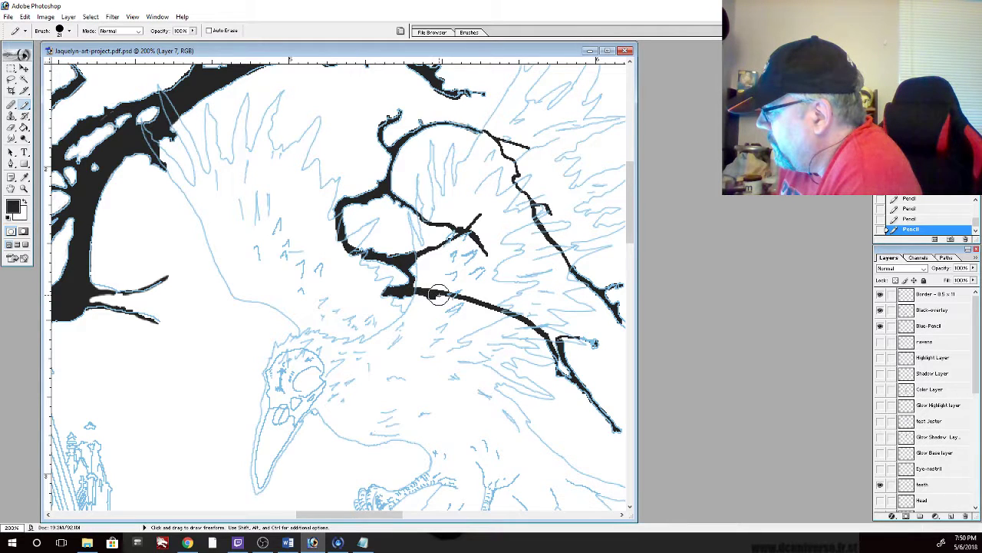
pyautogui.moveTo(449, 292)
pyautogui.mouseDown()
pyautogui.moveTo(479, 296)
pyautogui.moveTo(504, 283)
pyautogui.mouseUp()
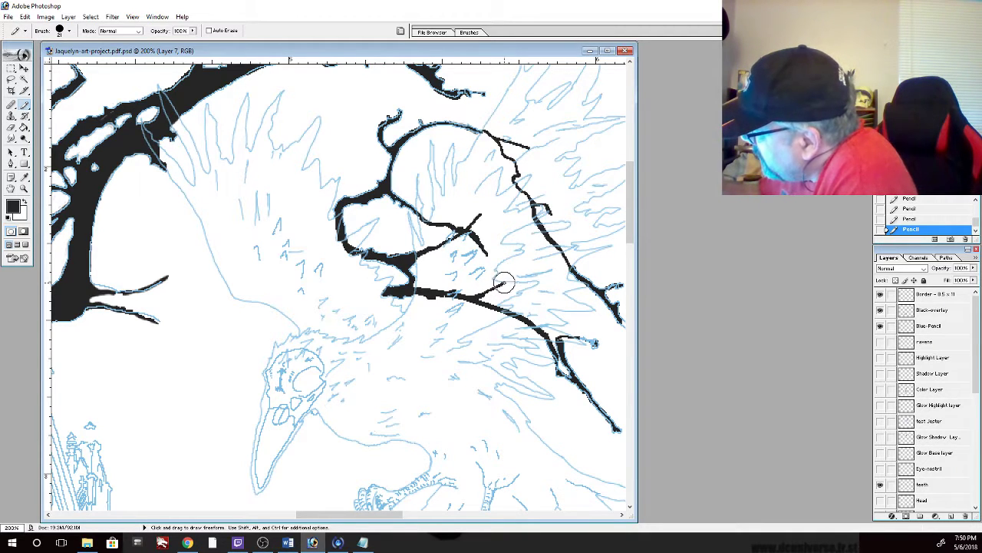
pyautogui.moveTo(504, 283)
pyautogui.mouseDown()
pyautogui.moveTo(518, 275)
pyautogui.moveTo(490, 259)
pyautogui.mouseUp()
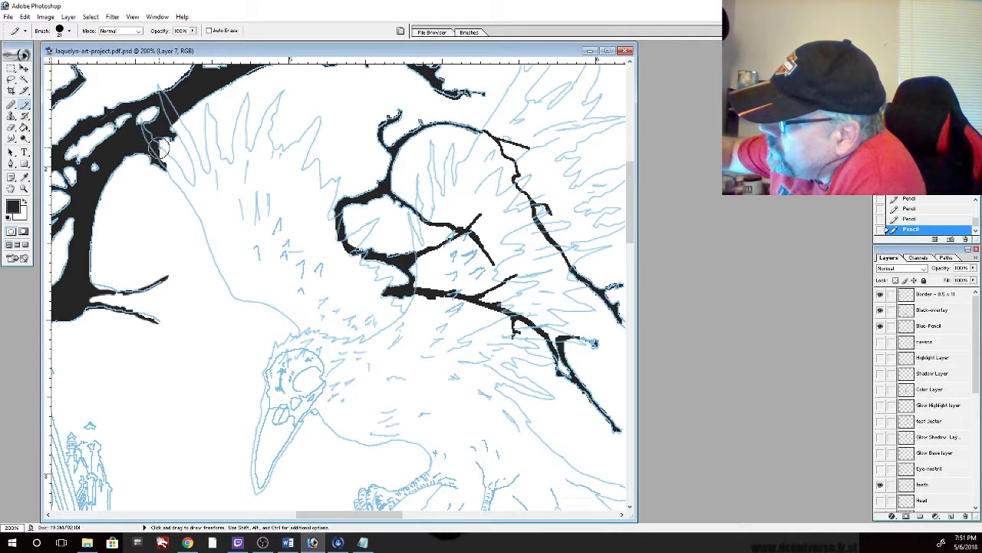
# Draw the forked limb across the left wing in dark grey, joining the tree to both branches, and touch up the trunk's lower twigs
pyautogui.moveTo(165, 155); pyautogui.dragTo(227, 223)
pyautogui.moveTo(200, 192); pyautogui.dragTo(268, 218)
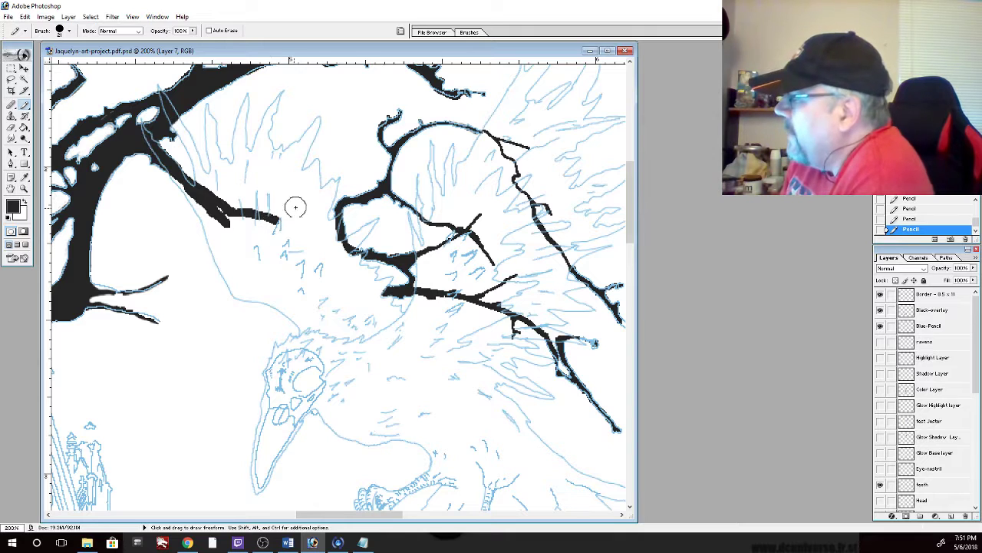
pyautogui.moveTo(220, 211)
pyautogui.mouseDown()
pyautogui.moveTo(280, 228)
pyautogui.moveTo(346, 207)
pyautogui.moveTo(294, 237)
pyautogui.moveTo(349, 209)
pyautogui.mouseUp()
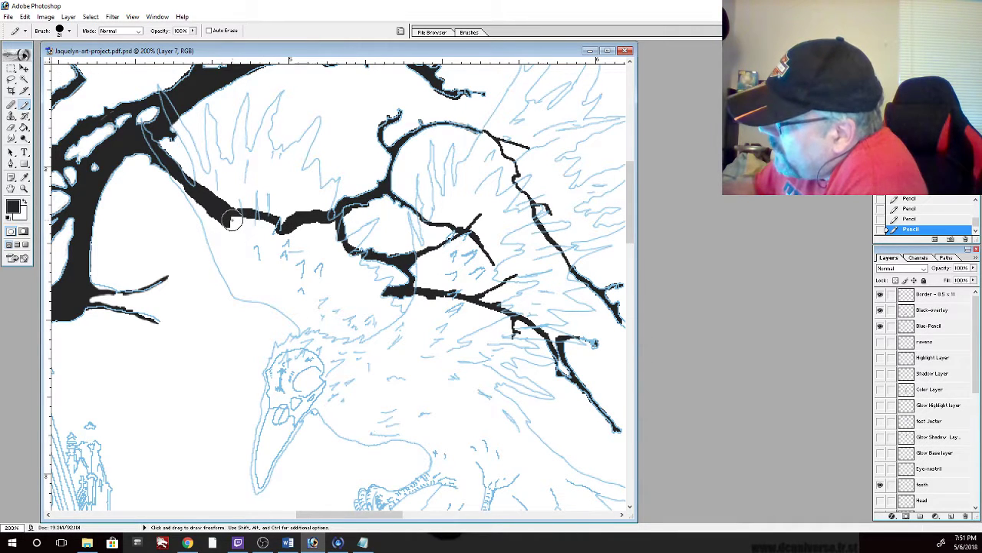
pyautogui.moveTo(231, 219)
pyautogui.mouseDown()
pyautogui.moveTo(307, 274)
pyautogui.moveTo(399, 292)
pyautogui.mouseUp()
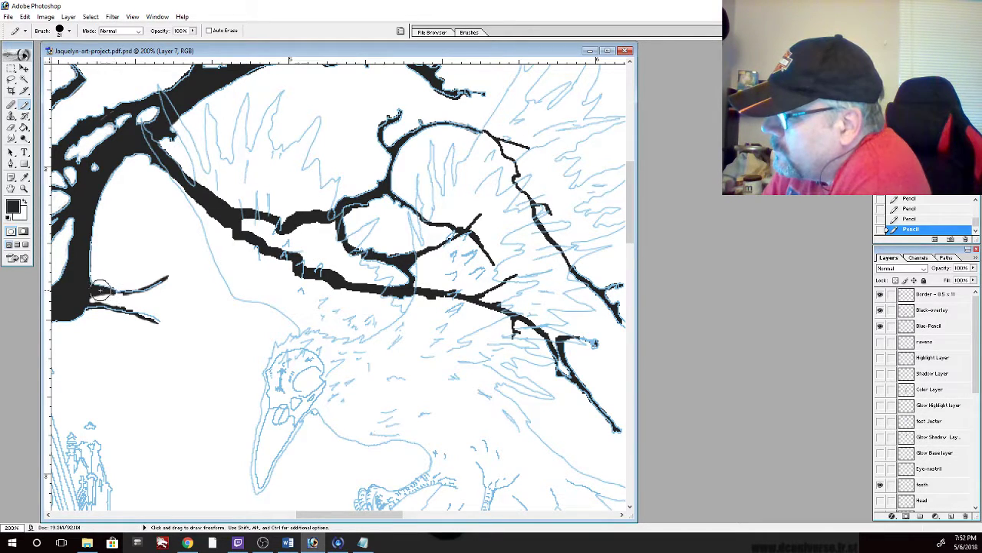
pyautogui.moveTo(100, 290)
pyautogui.mouseDown()
pyautogui.moveTo(126, 290)
pyautogui.moveTo(96, 299)
pyautogui.mouseUp()
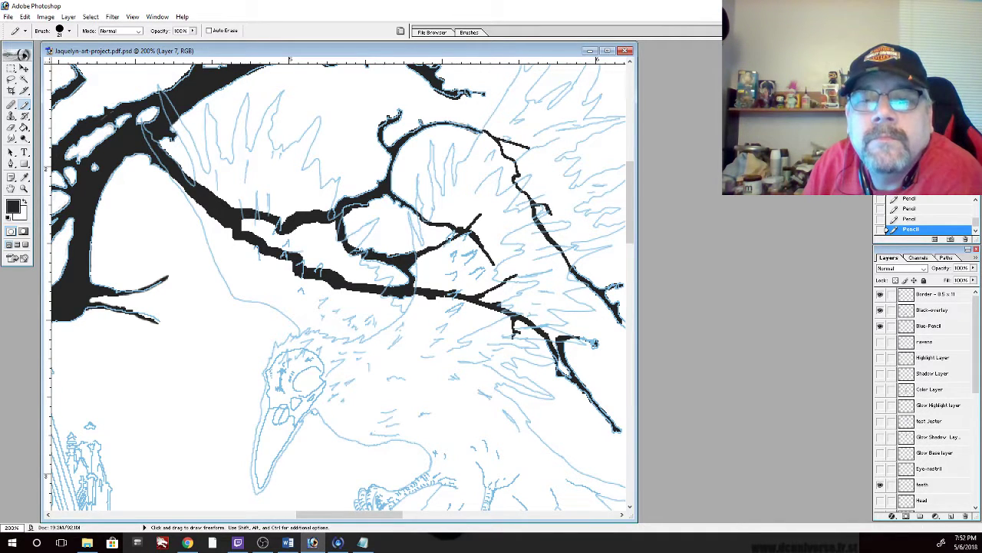
pyautogui.click(187, 543)
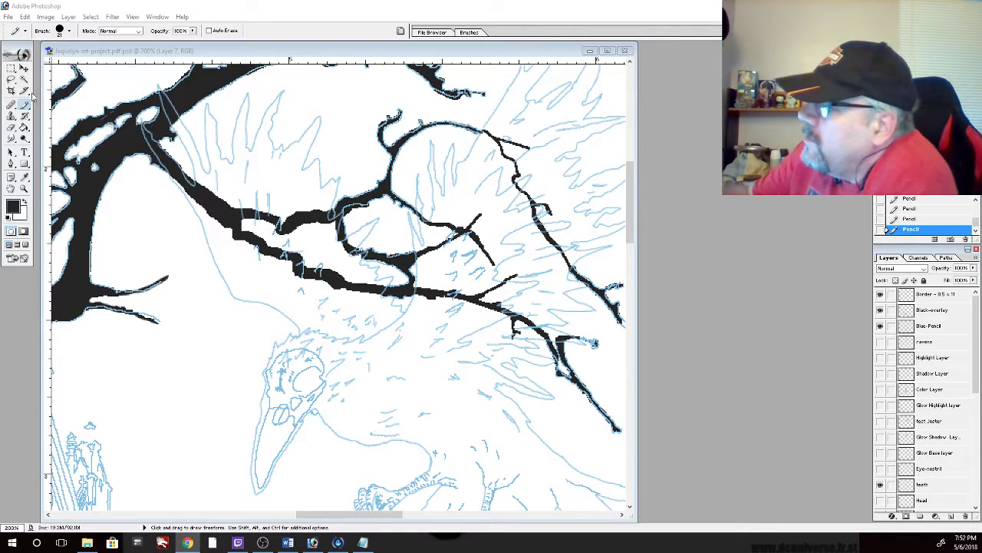
# Touch up the curled twig and lower hooked branch in dark grey, adding a small twig beside the hooked branch's lower end
pyautogui.click(475, 67)
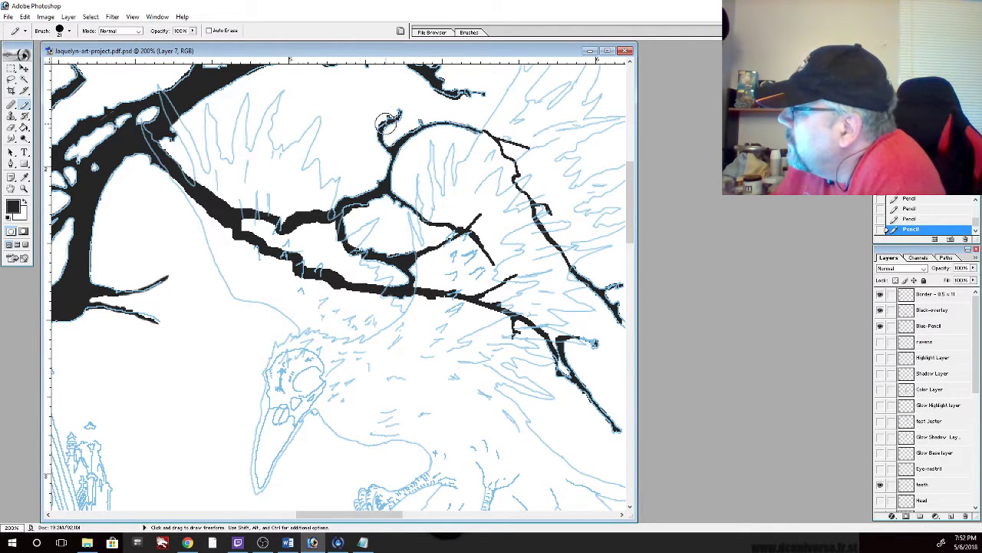
pyautogui.moveTo(384, 128); pyautogui.dragTo(398, 115)
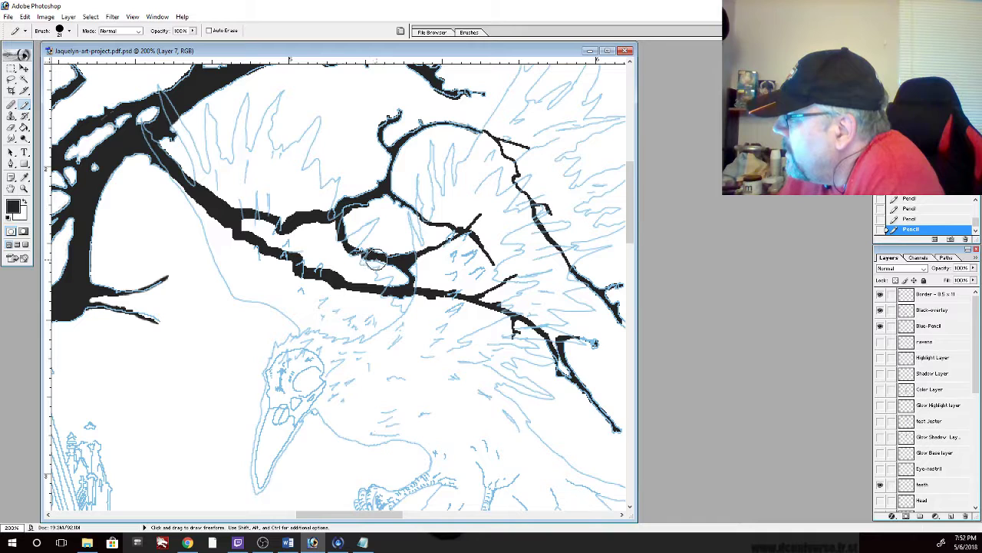
pyautogui.moveTo(380, 261); pyautogui.dragTo(383, 264)
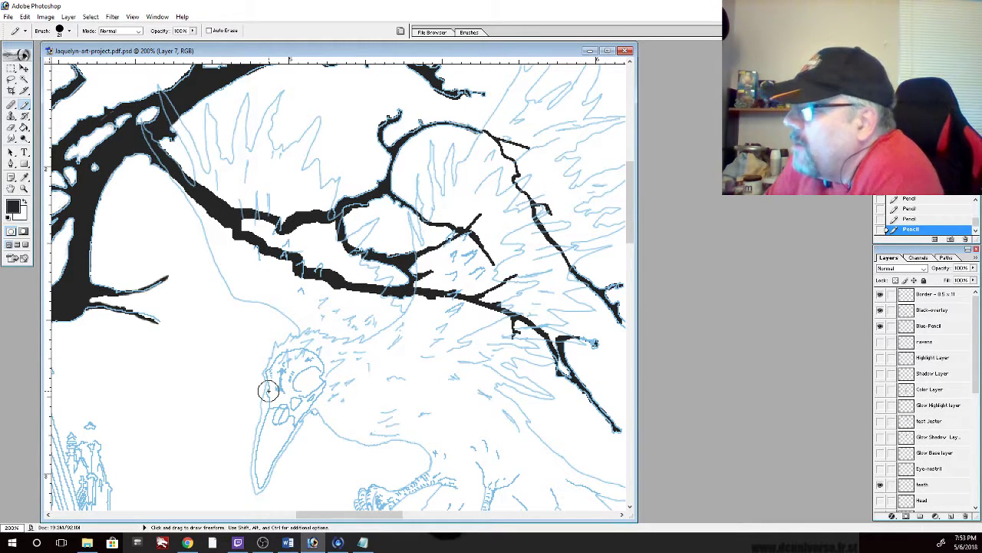
# Erase the excess dark grey where the upper of the two low twigs meets the trunk's edge
pyautogui.click(11, 127)
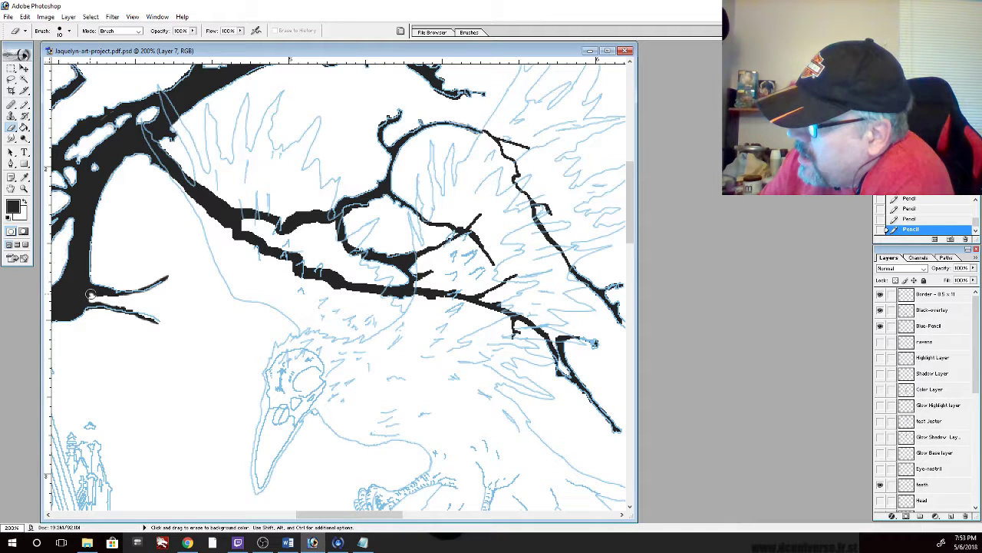
pyautogui.moveTo(90, 294); pyautogui.dragTo(96, 293)
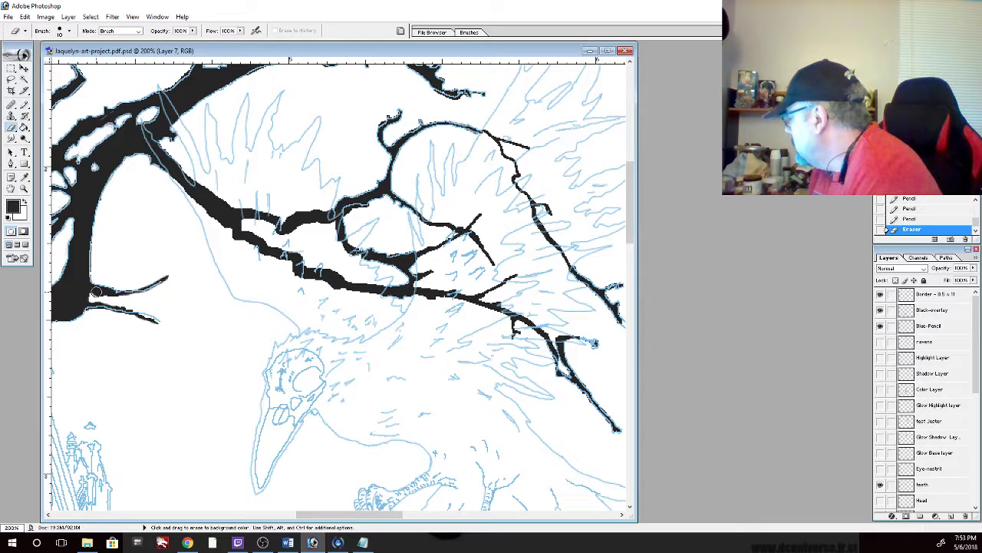
pyautogui.moveTo(95, 293); pyautogui.dragTo(90, 296)
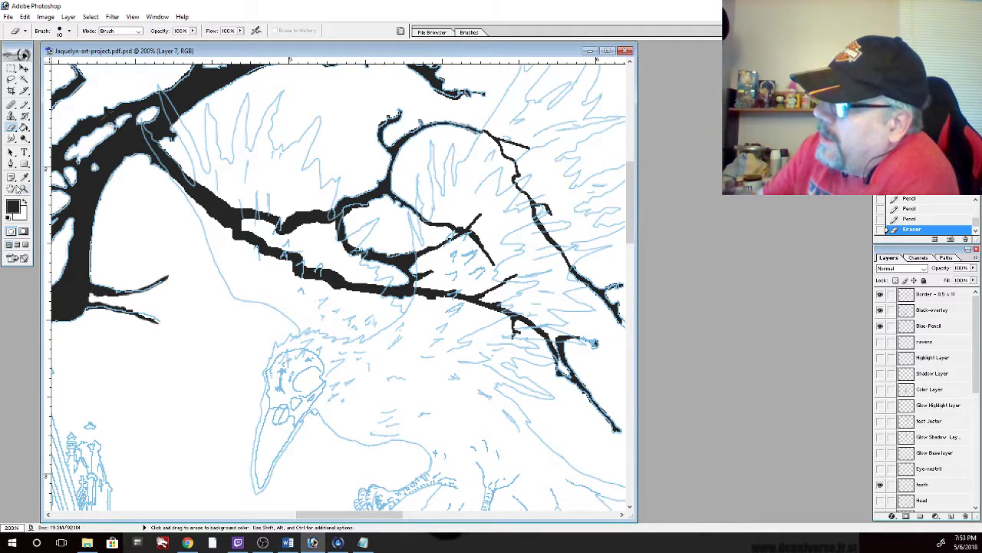
# Fit the whole illustration in view and check what the Border and Black-overlay layers contain by toggling their visibility
pyautogui.doubleClick(12, 189)
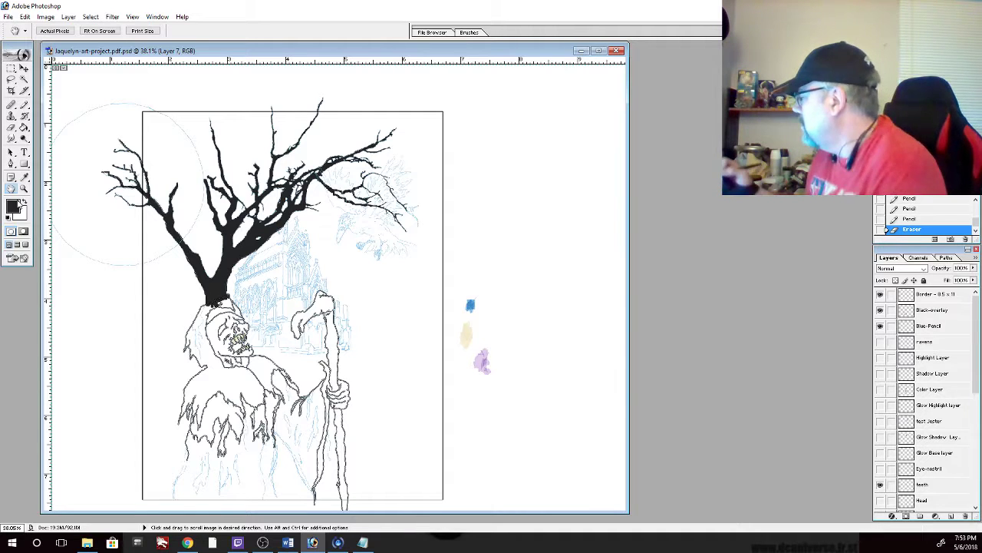
pyautogui.click(880, 296)
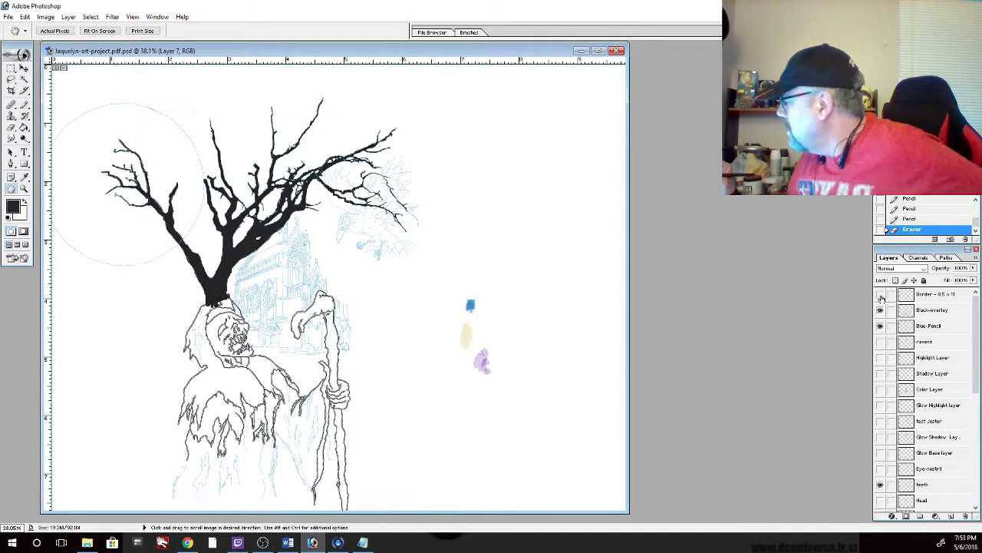
pyautogui.click(881, 296)
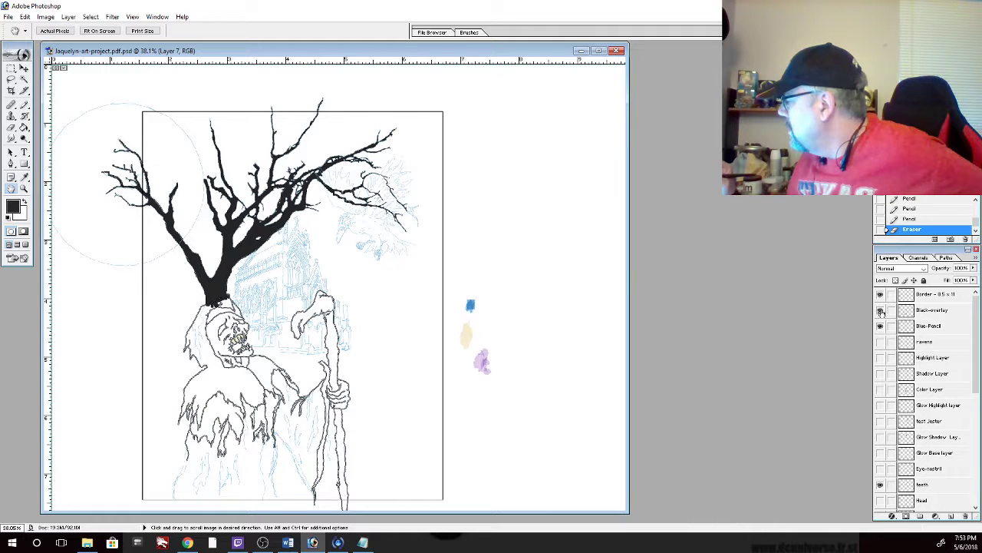
pyautogui.click(881, 311)
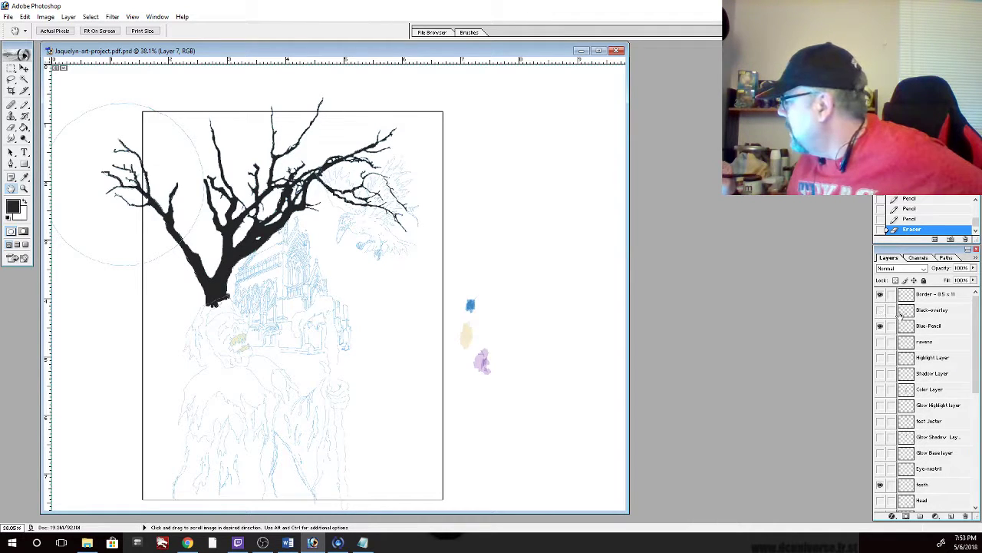
pyautogui.click(880, 311)
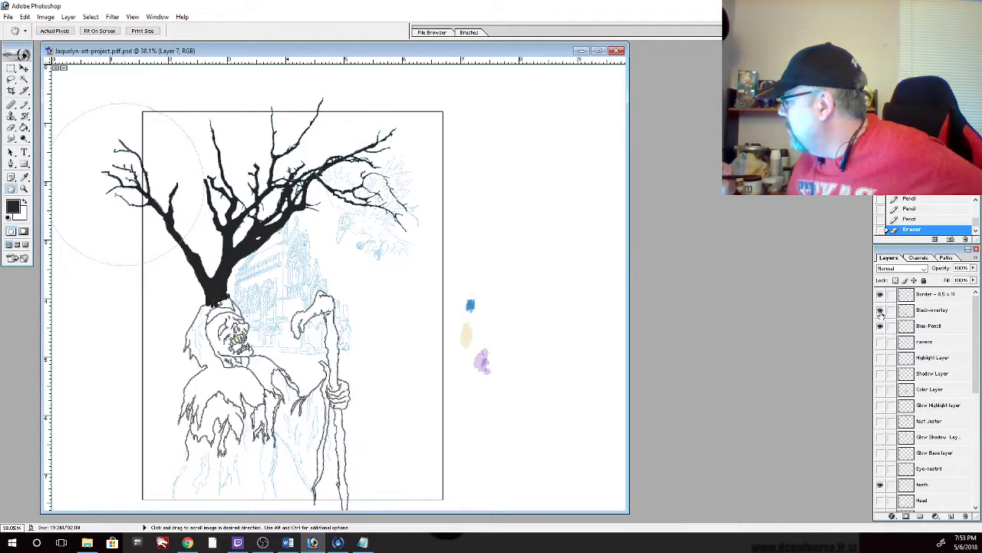
pyautogui.click(881, 311)
pyautogui.click(881, 311)
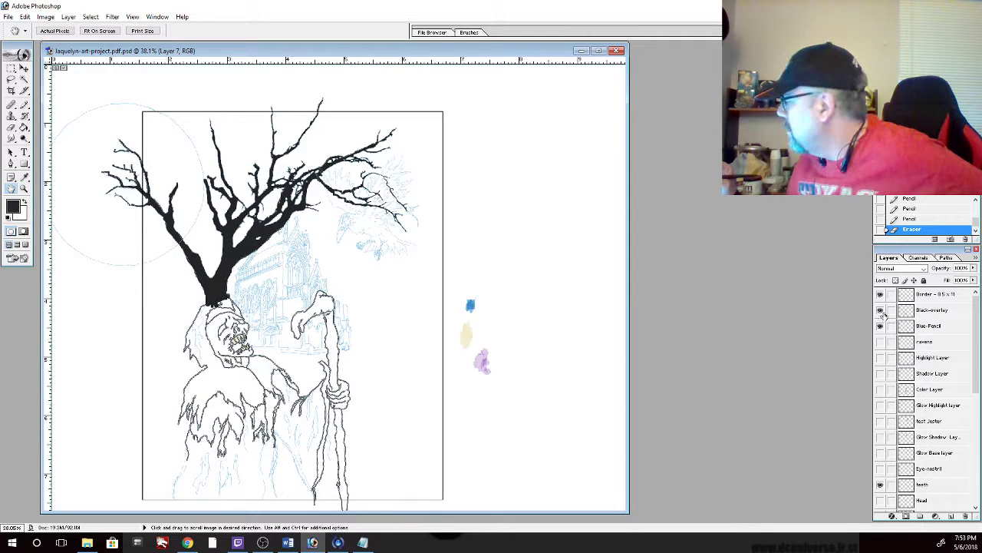
pyautogui.click(880, 311)
pyautogui.click(880, 311)
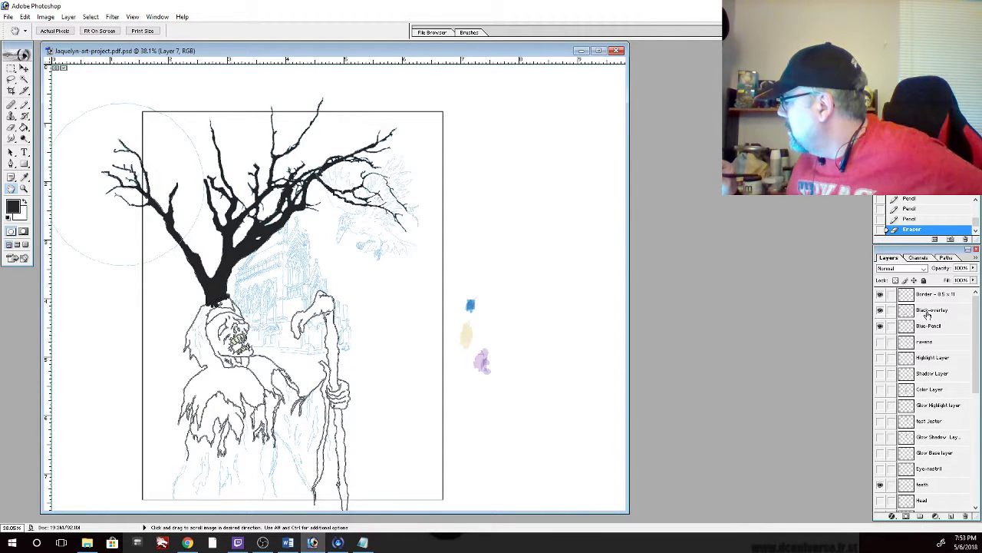
# Delete the Black-overlay layer
pyautogui.click(932, 311)
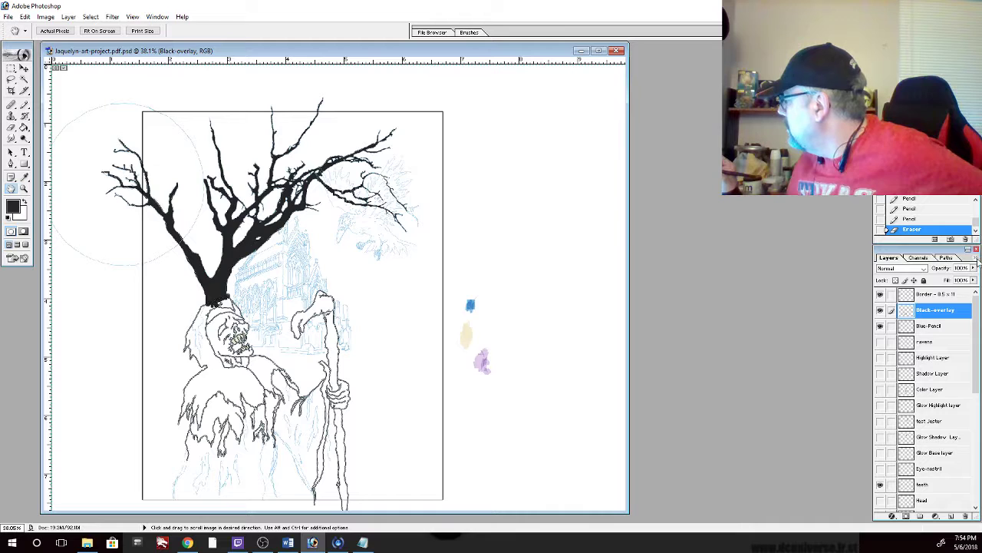
pyautogui.click(977, 262)
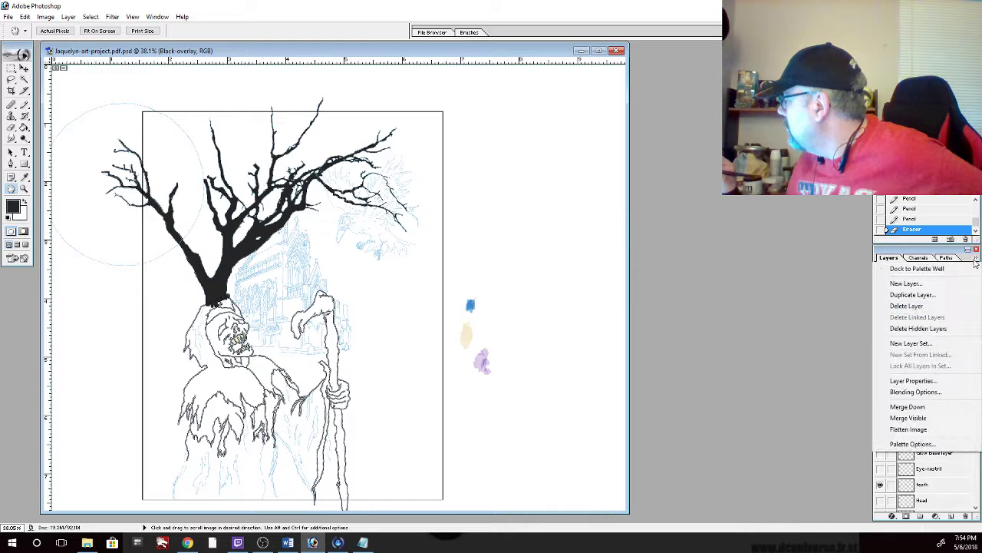
pyautogui.click(915, 305)
pyautogui.click(465, 204)
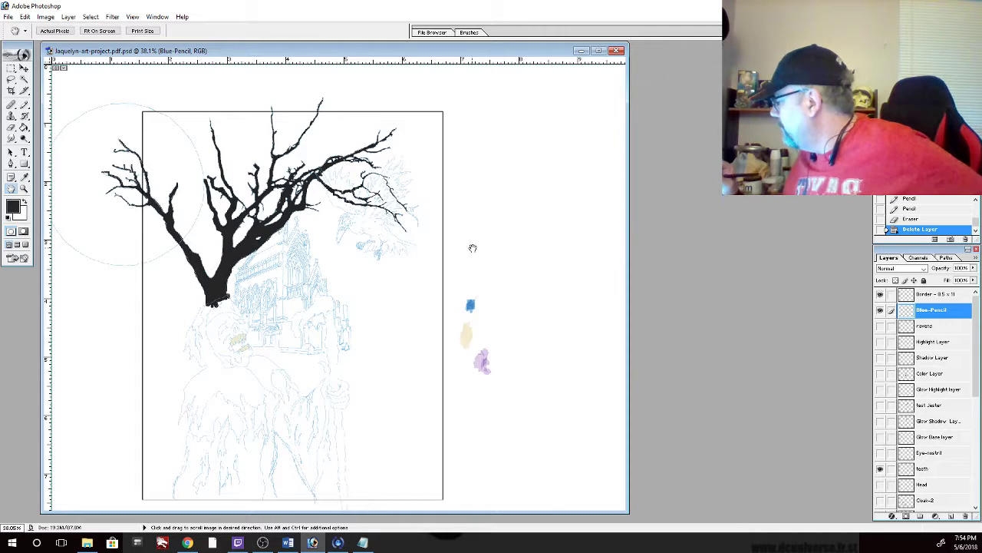
# Check the contents of the ravens, Highlight and Shadow layers by toggling their visibility, leaving them hidden
pyautogui.click(880, 326)
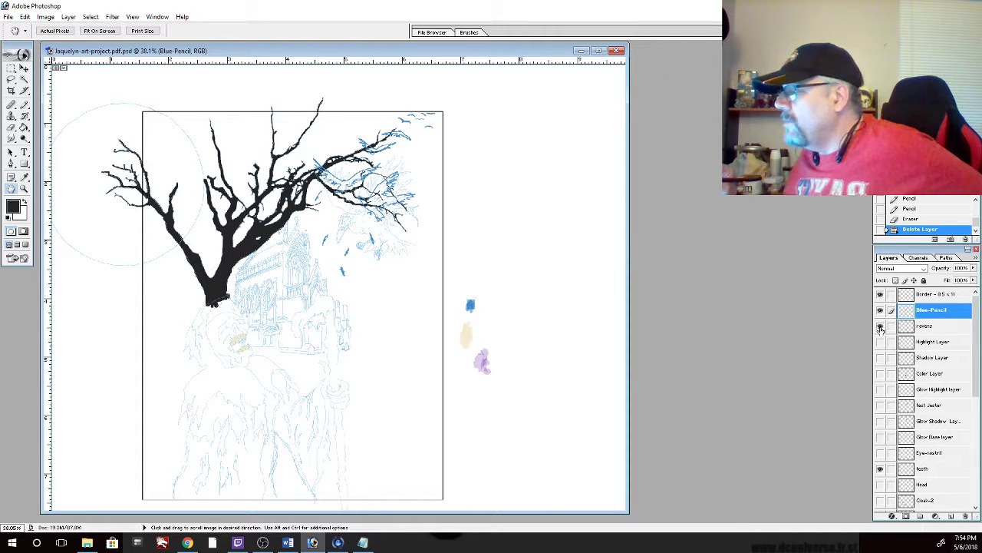
pyautogui.click(880, 326)
pyautogui.click(880, 326)
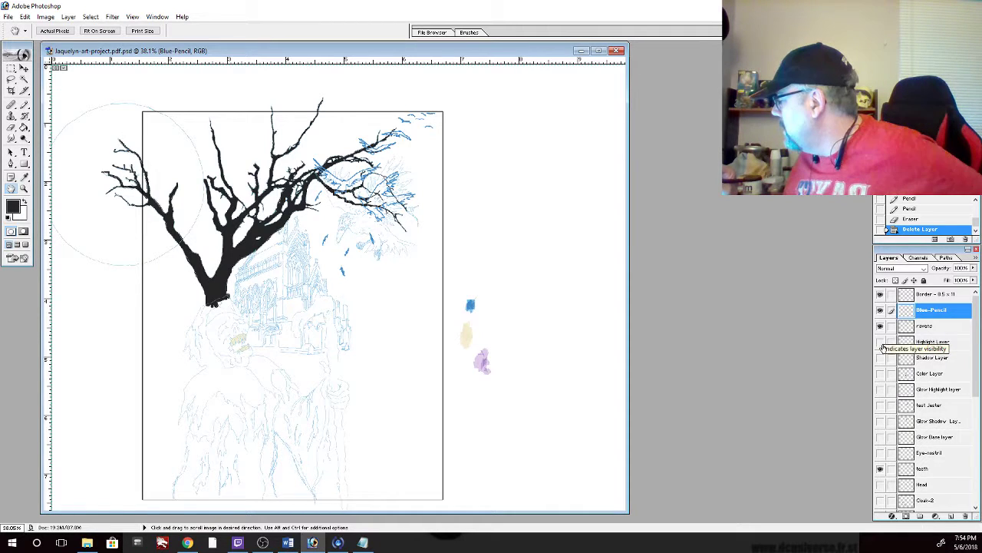
pyautogui.click(880, 326)
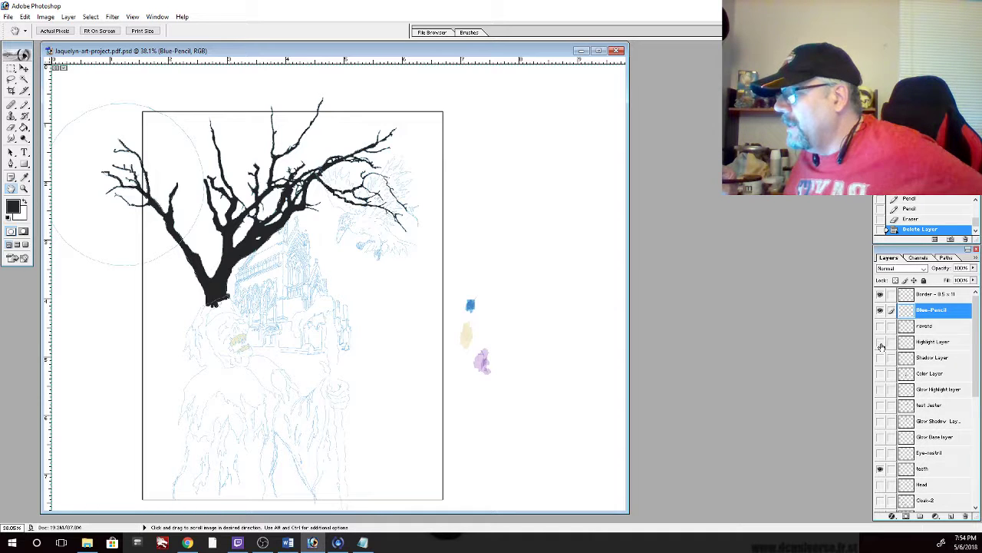
pyautogui.click(880, 343)
pyautogui.click(881, 344)
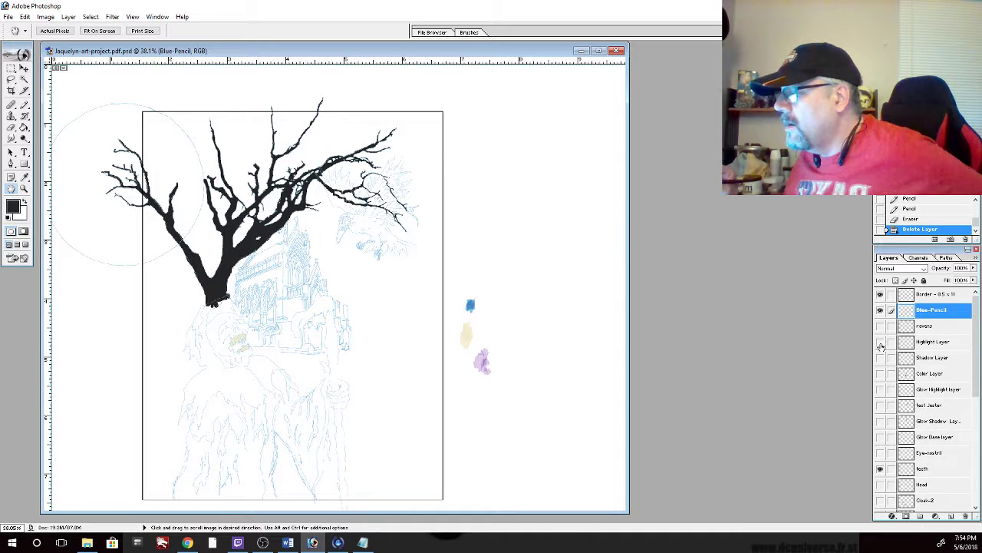
pyautogui.click(881, 342)
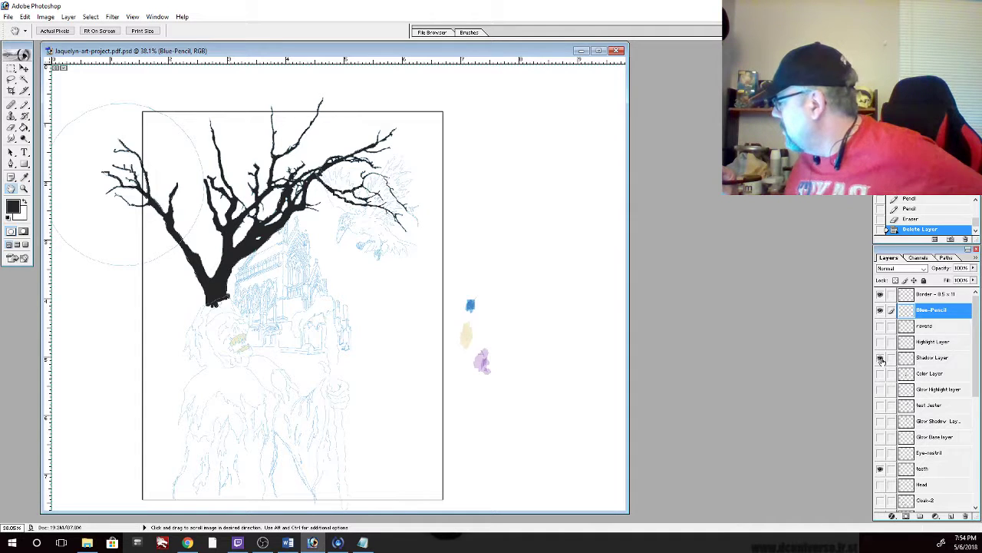
# Show the Color Layer, Glow Highlight layer, test Jester, Glow Shadow Layer and Glow Base layer
pyautogui.click(880, 374)
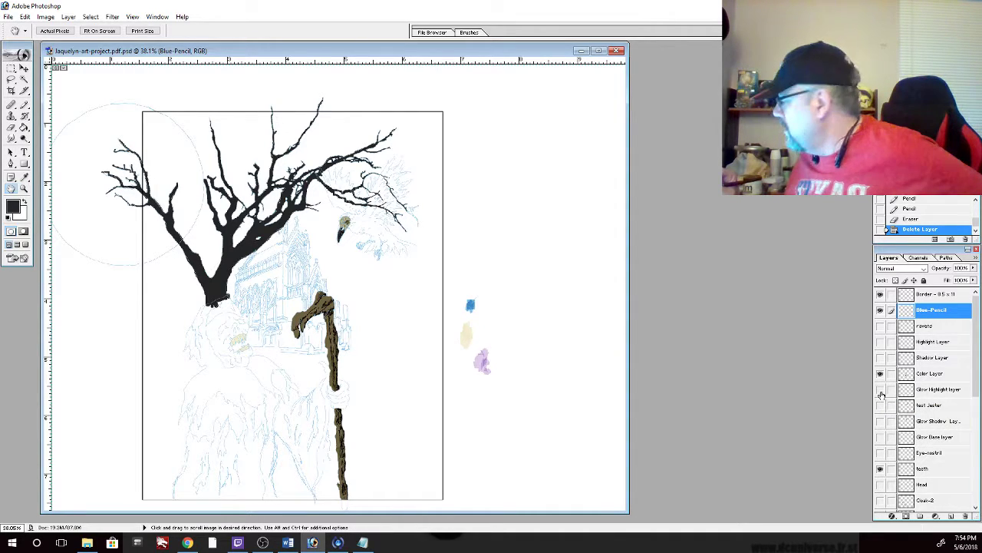
pyautogui.click(880, 407)
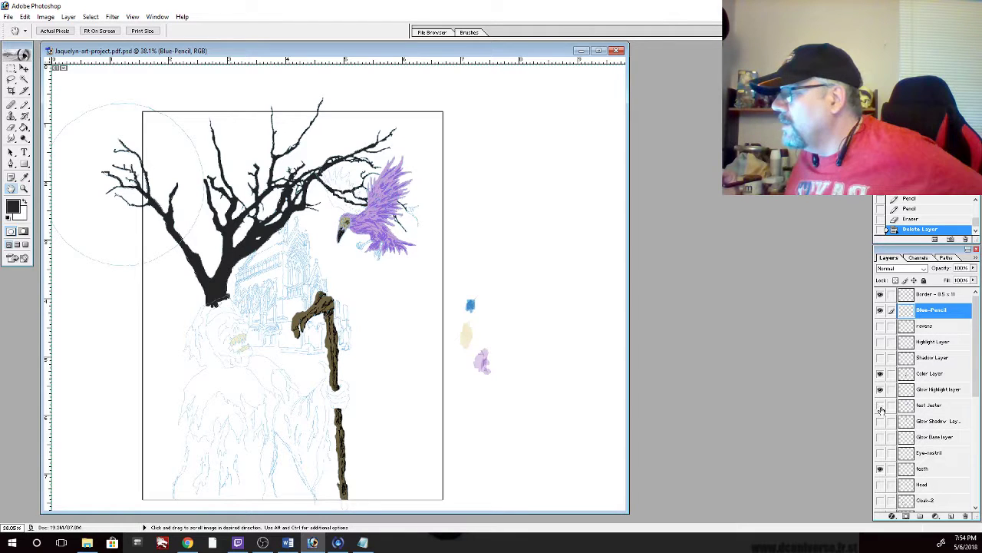
pyautogui.click(881, 409)
pyautogui.click(881, 410)
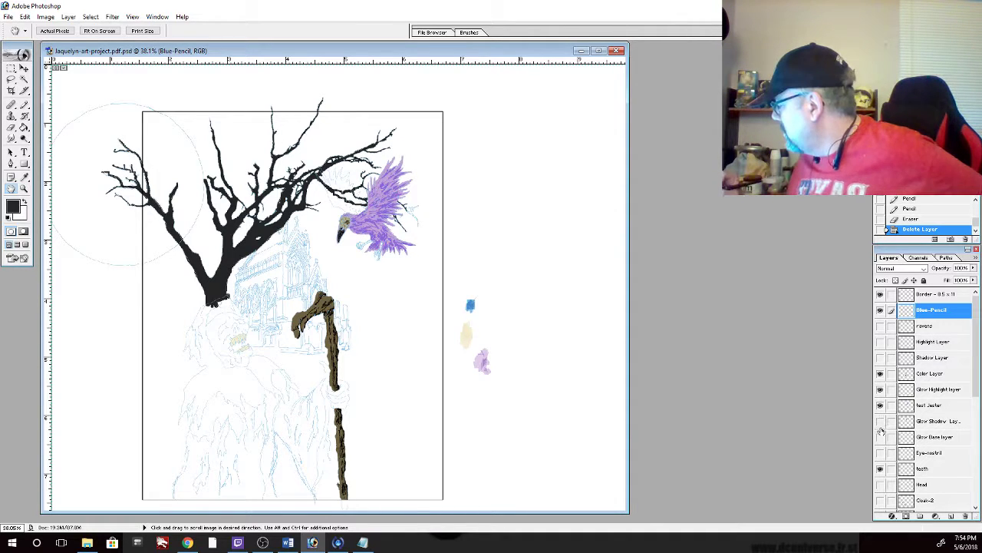
pyautogui.click(880, 424)
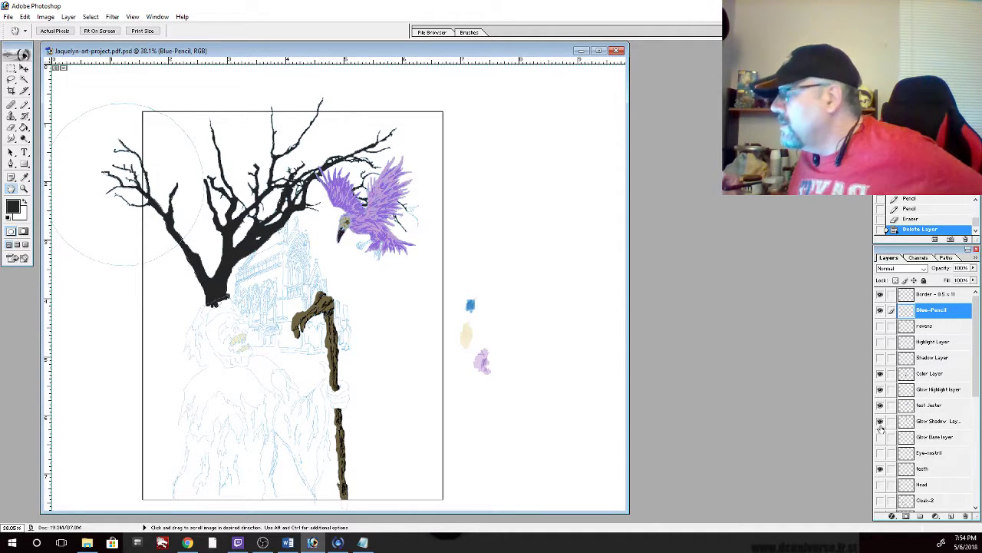
pyautogui.click(881, 439)
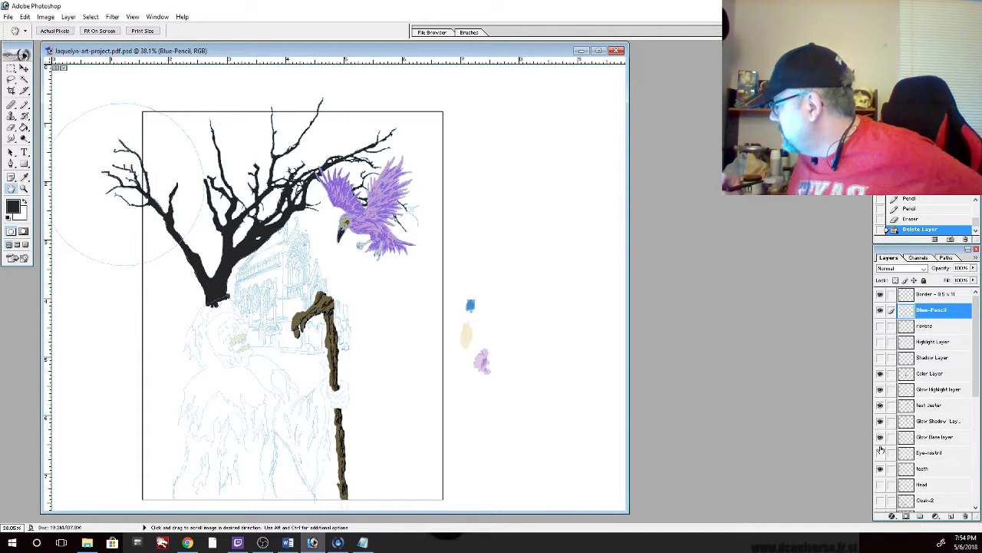
pyautogui.click(881, 439)
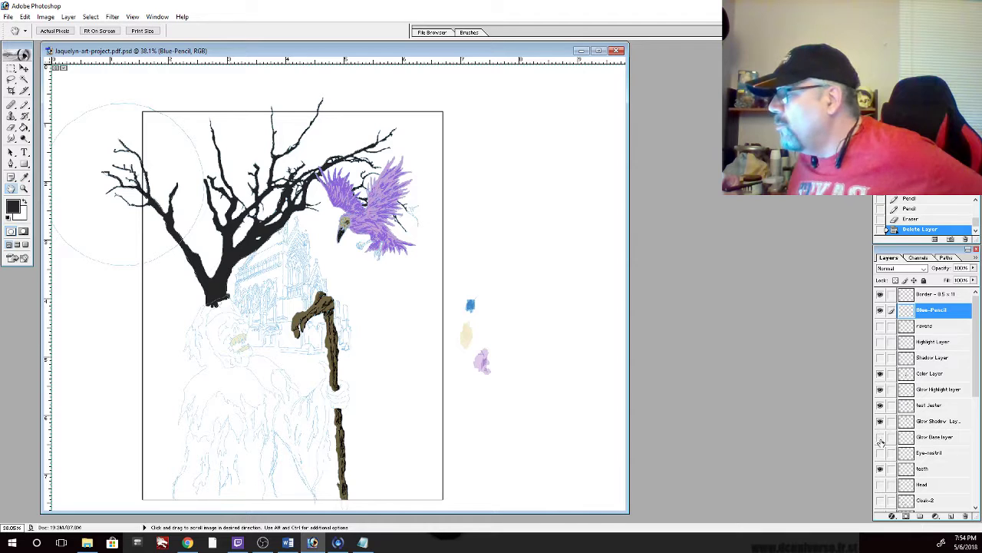
pyautogui.click(881, 441)
pyautogui.click(881, 439)
pyautogui.click(881, 440)
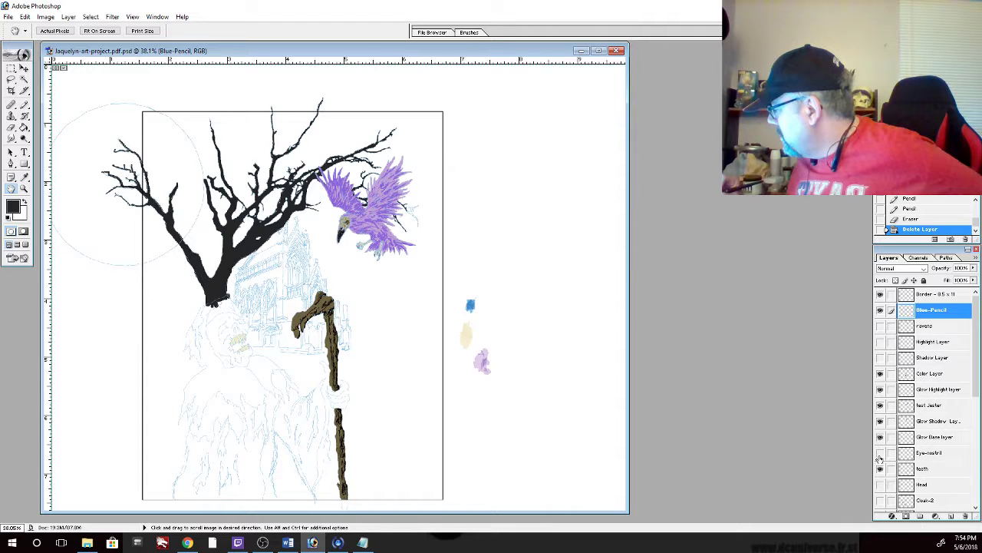
# Show the Eye-nostril, Head, Cloak-2 and Cloak layers, and check Layer 4's content before hiding it again
pyautogui.click(880, 455)
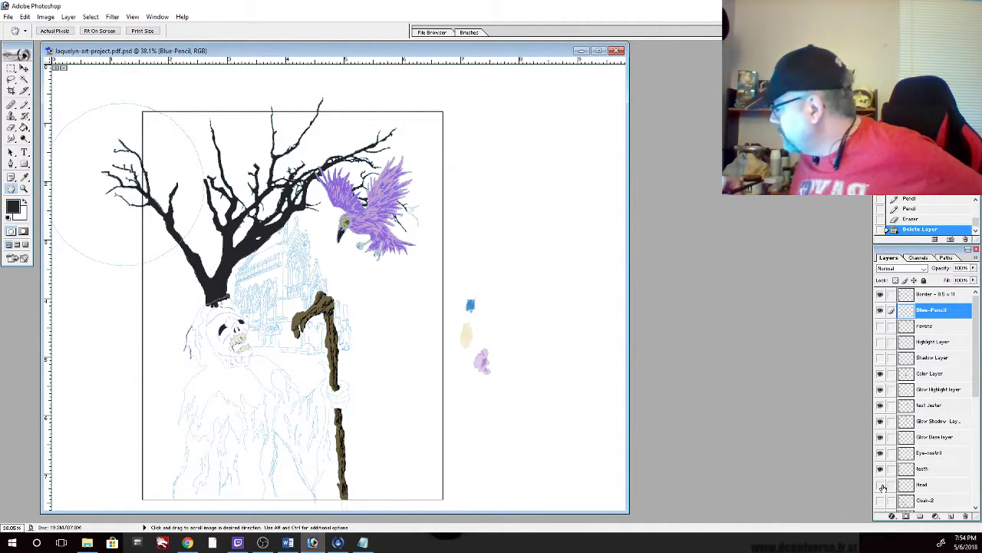
pyautogui.click(881, 485)
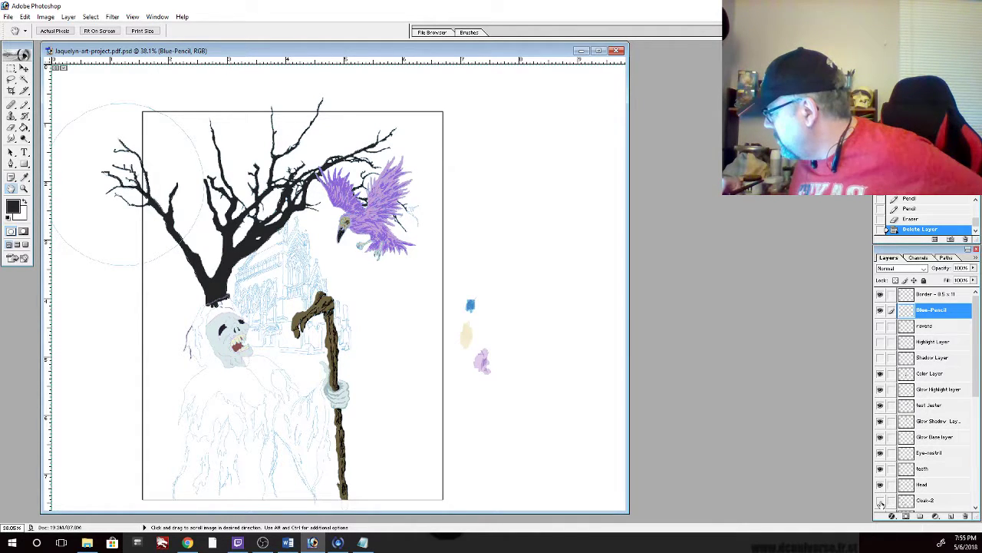
pyautogui.click(881, 500)
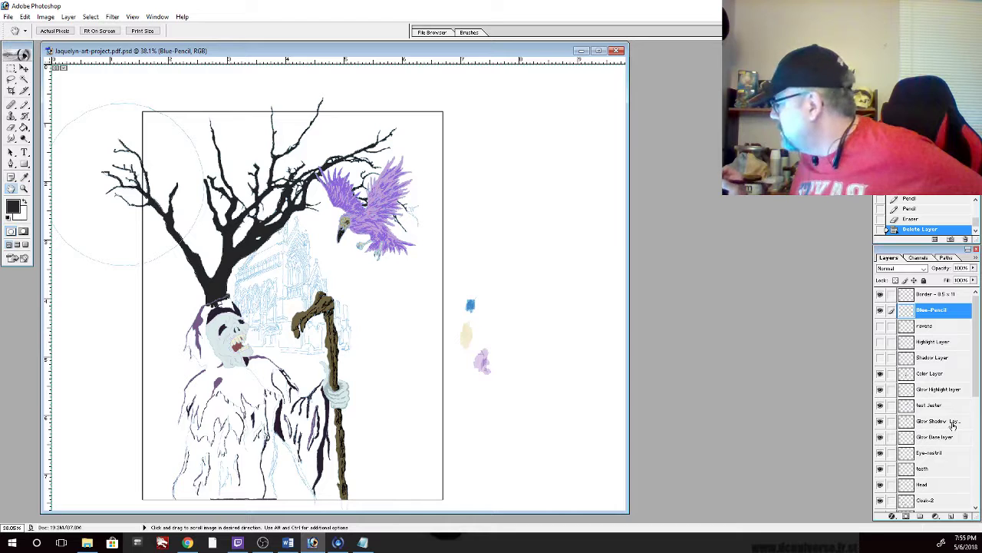
pyautogui.moveTo(976, 391); pyautogui.dragTo(976, 444)
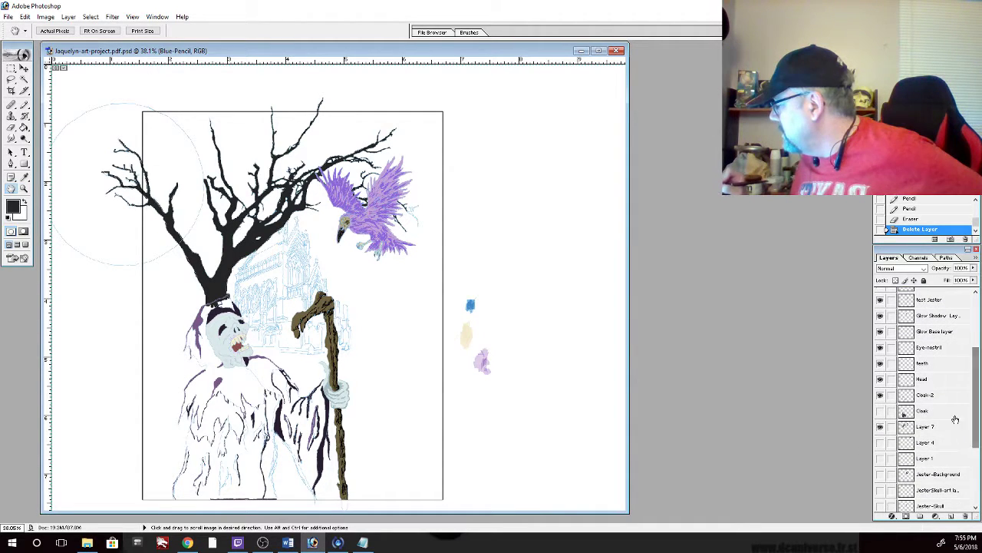
pyautogui.click(880, 411)
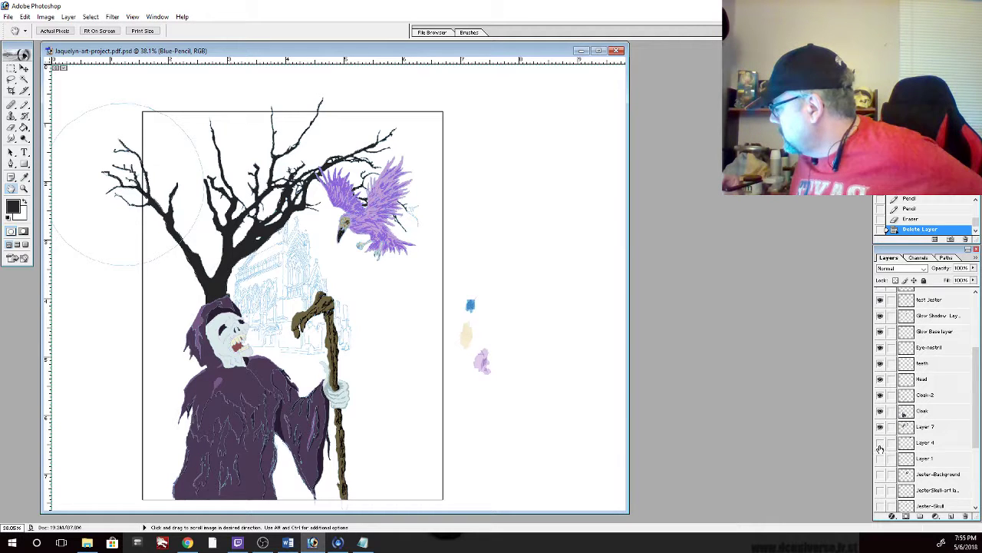
pyautogui.click(880, 446)
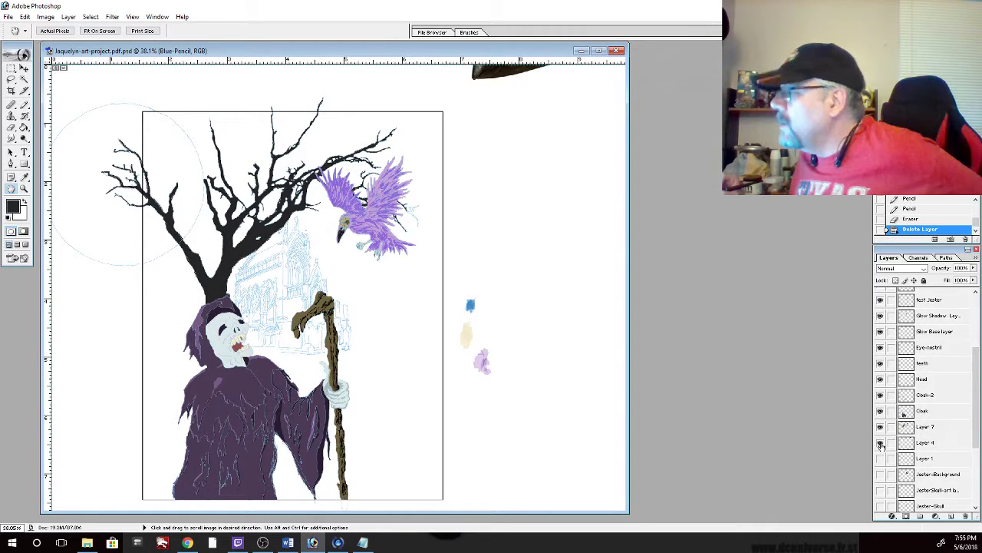
pyautogui.click(881, 445)
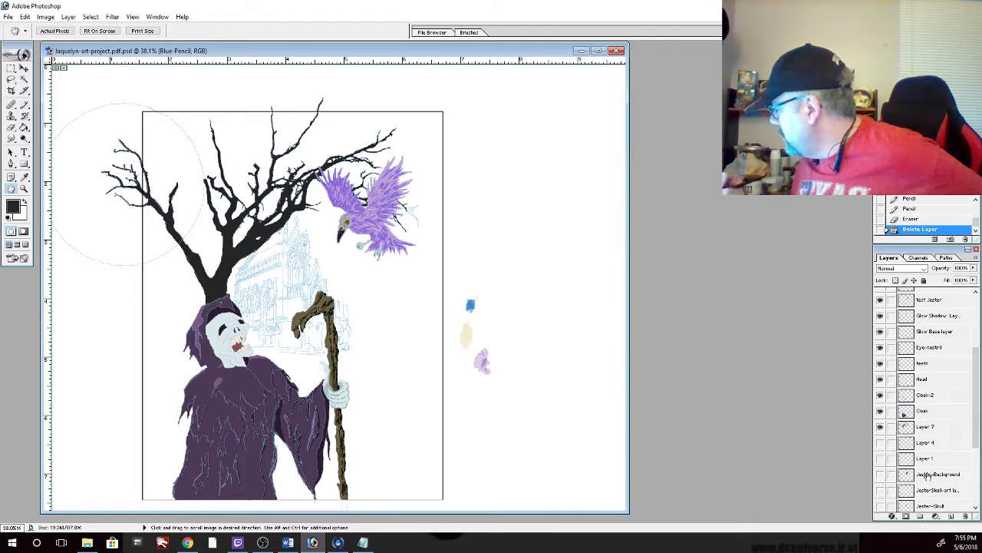
# Move Layer 7 beneath Layer 4, and select it after checking its tree artwork by toggling its visibility
pyautogui.moveTo(970, 432); pyautogui.dragTo(971, 442)
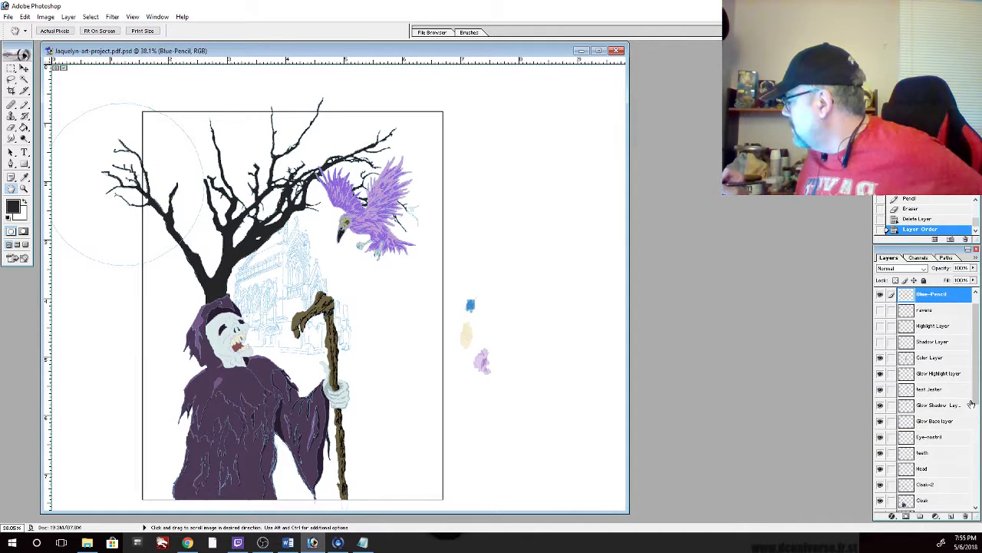
pyautogui.moveTo(975, 396); pyautogui.dragTo(976, 446)
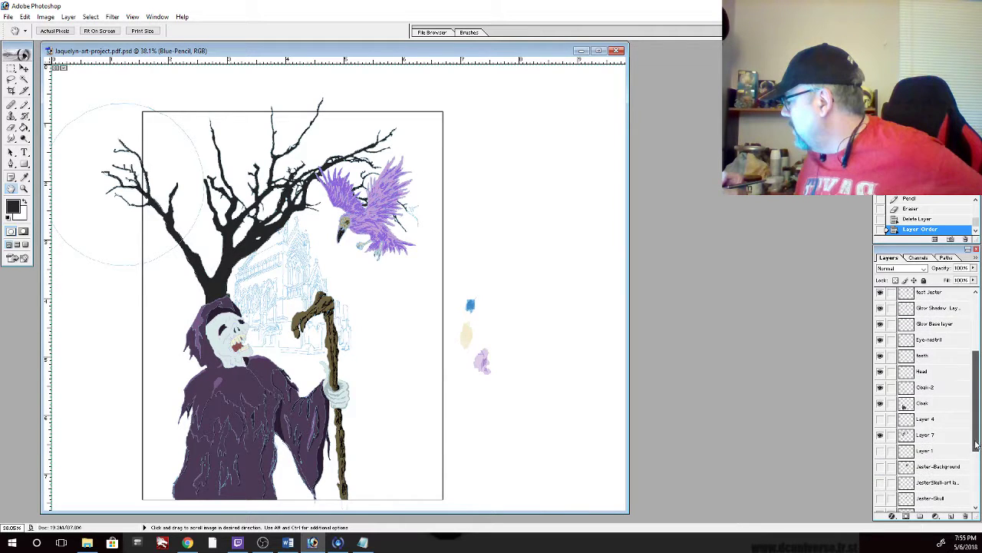
pyautogui.click(880, 435)
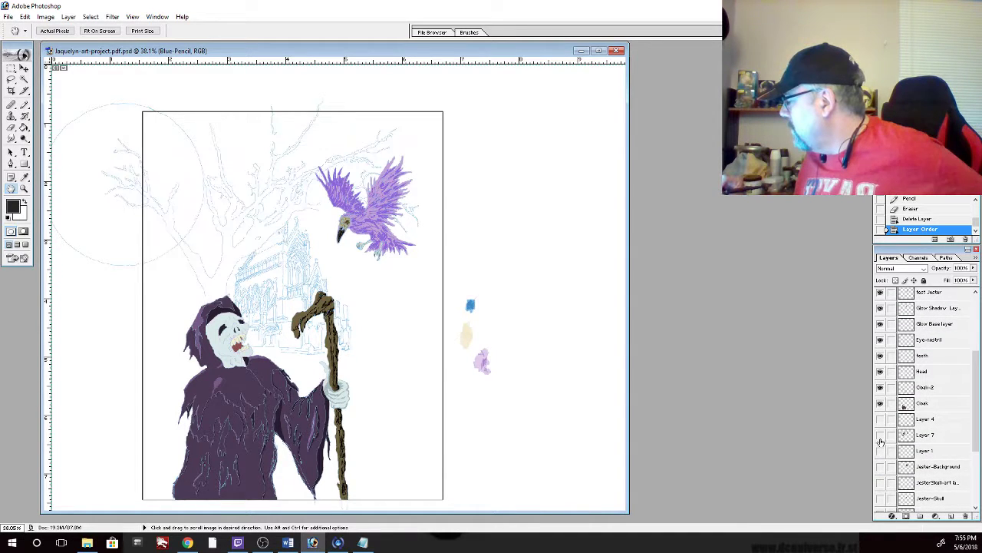
pyautogui.click(881, 439)
pyautogui.click(881, 439)
pyautogui.click(881, 439)
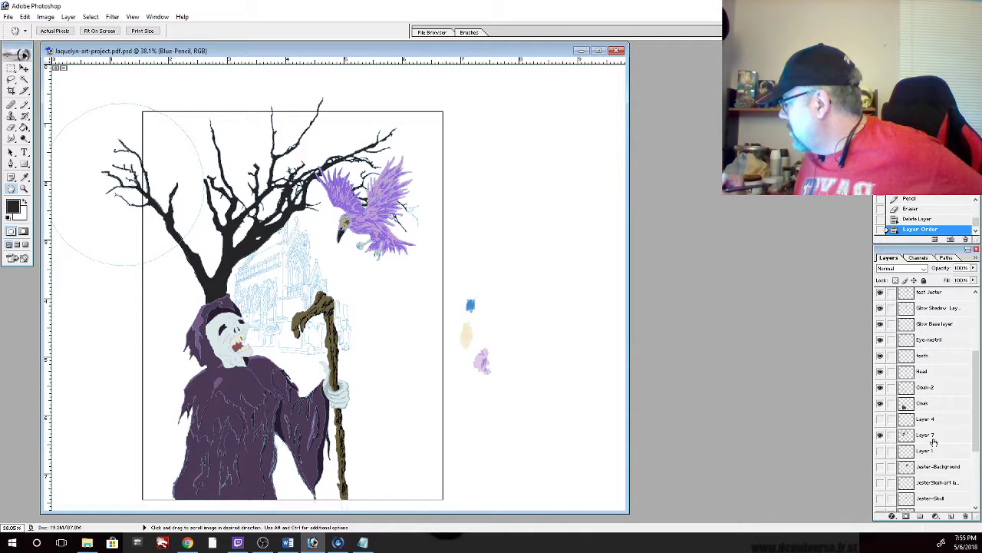
pyautogui.moveTo(932, 443)
pyautogui.mouseDown()
pyautogui.moveTo(933, 460)
pyautogui.moveTo(934, 448)
pyautogui.mouseUp()
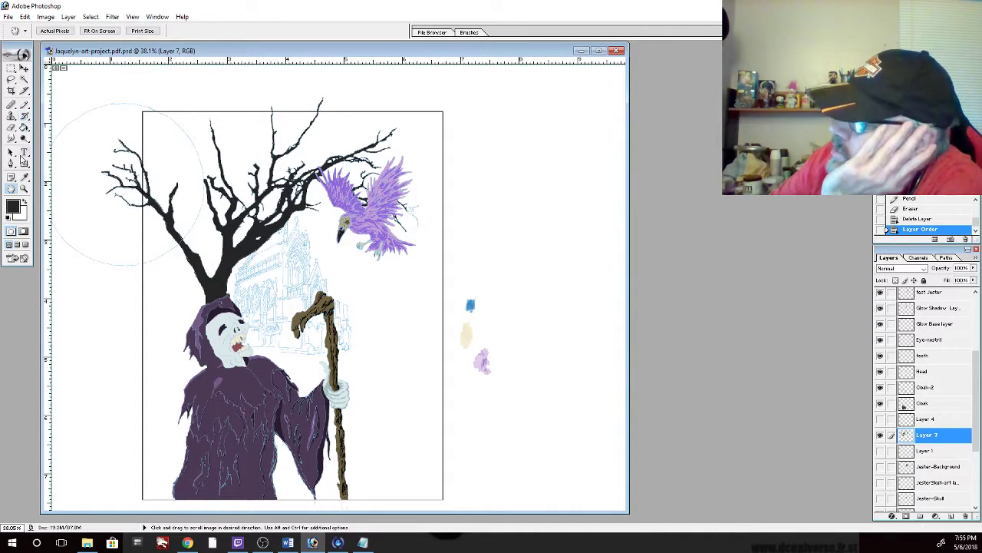
# Inspect the ghoul's face up close, toggling the Head and teeth layers off and on to check their content
pyautogui.click(24, 188)
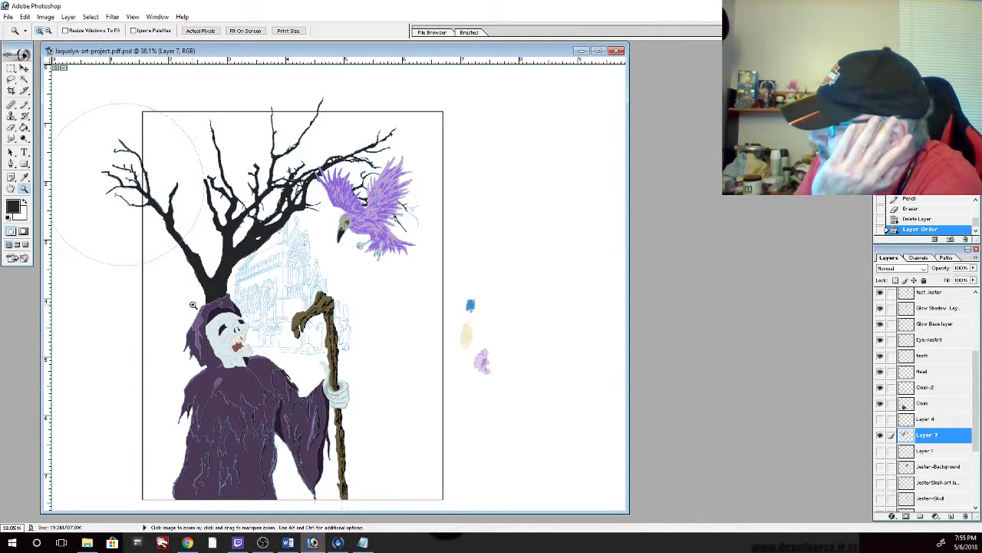
pyautogui.moveTo(193, 304); pyautogui.dragTo(273, 371)
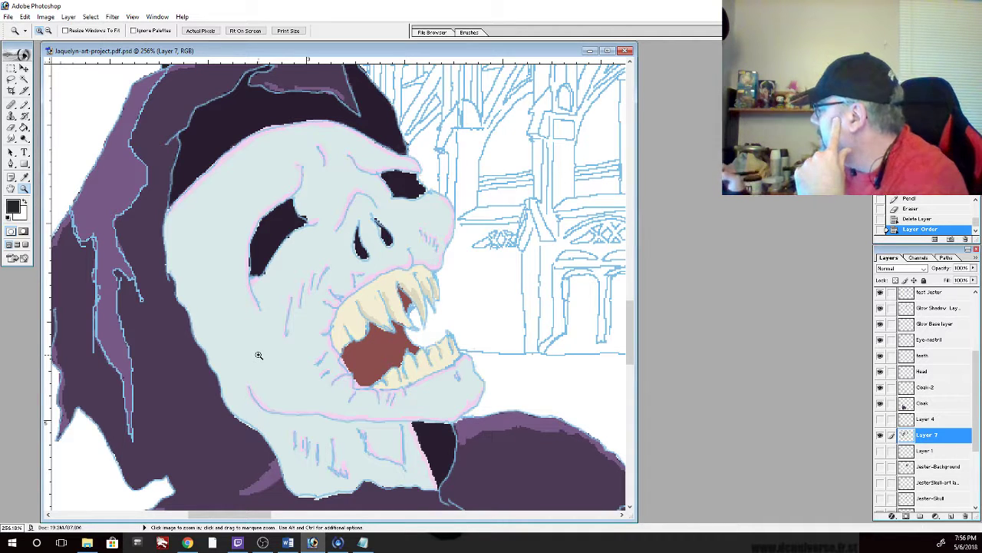
pyautogui.click(881, 372)
pyautogui.click(881, 372)
pyautogui.click(881, 372)
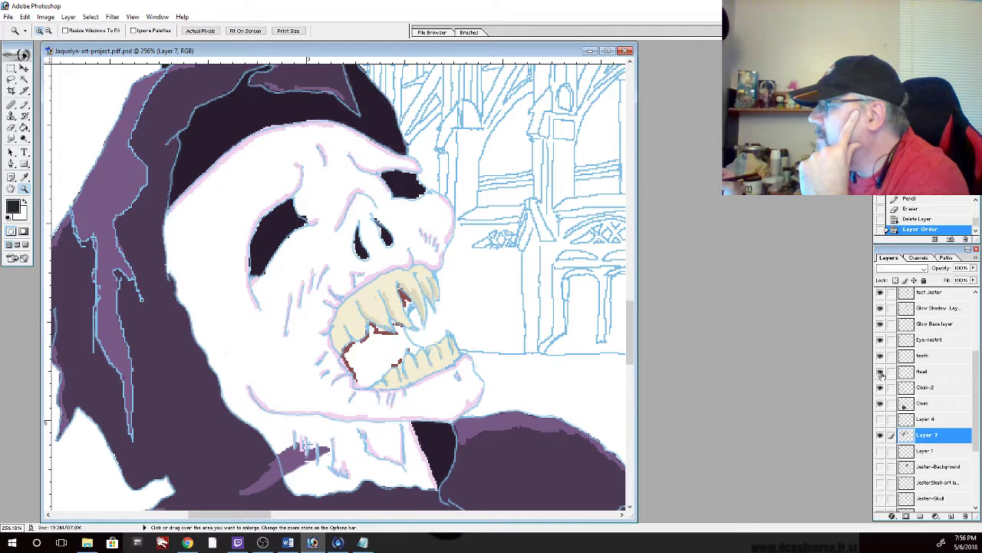
pyautogui.click(881, 372)
pyautogui.click(881, 372)
pyautogui.click(881, 372)
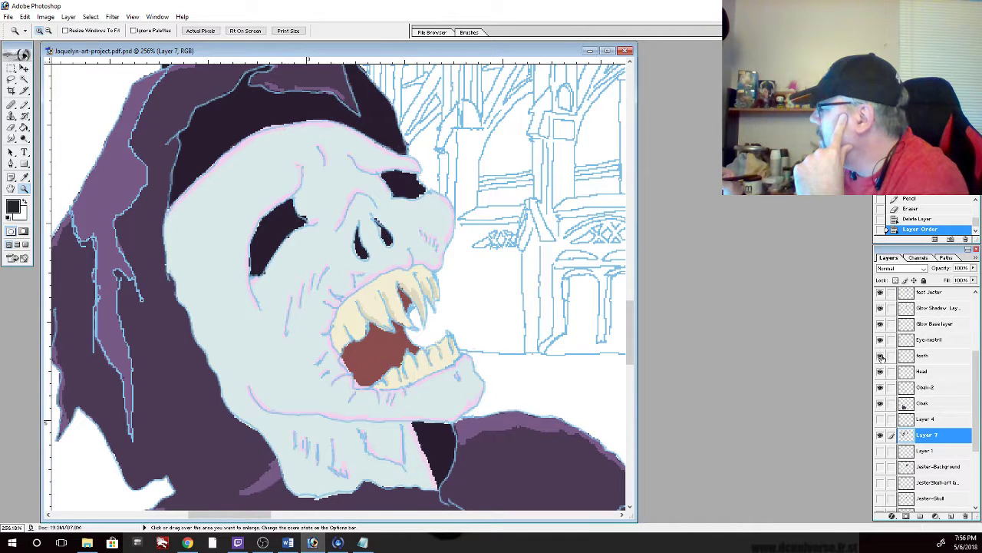
pyautogui.click(880, 357)
pyautogui.click(880, 357)
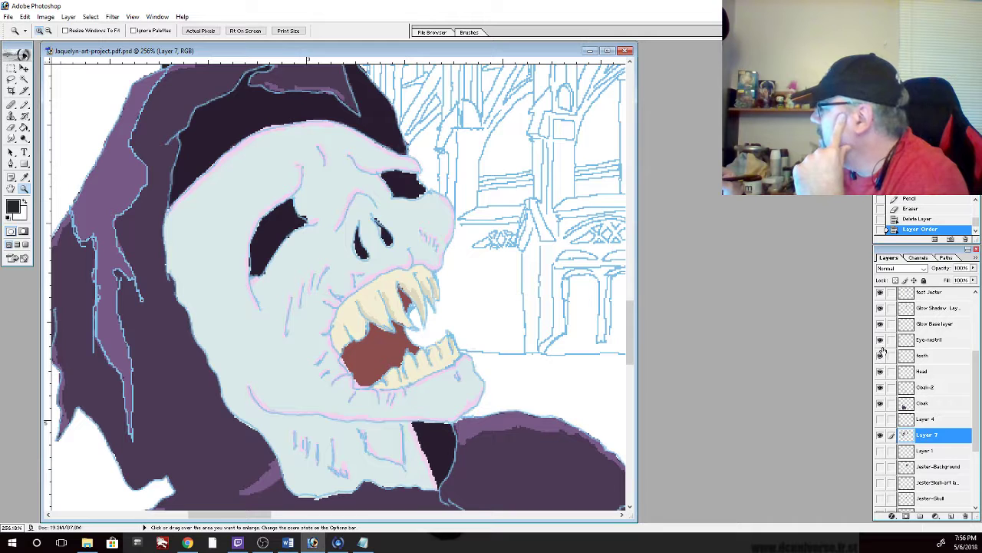
# Check what the Eye-nostril layer contributes to the face by toggling its visibility, leaving it shown
pyautogui.click(881, 340)
pyautogui.click(881, 340)
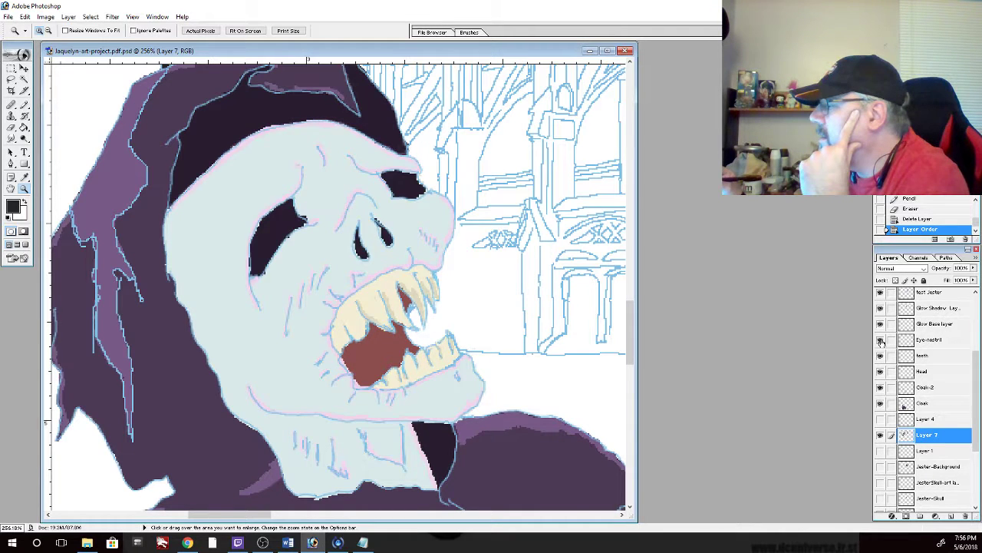
pyautogui.click(881, 340)
pyautogui.click(881, 340)
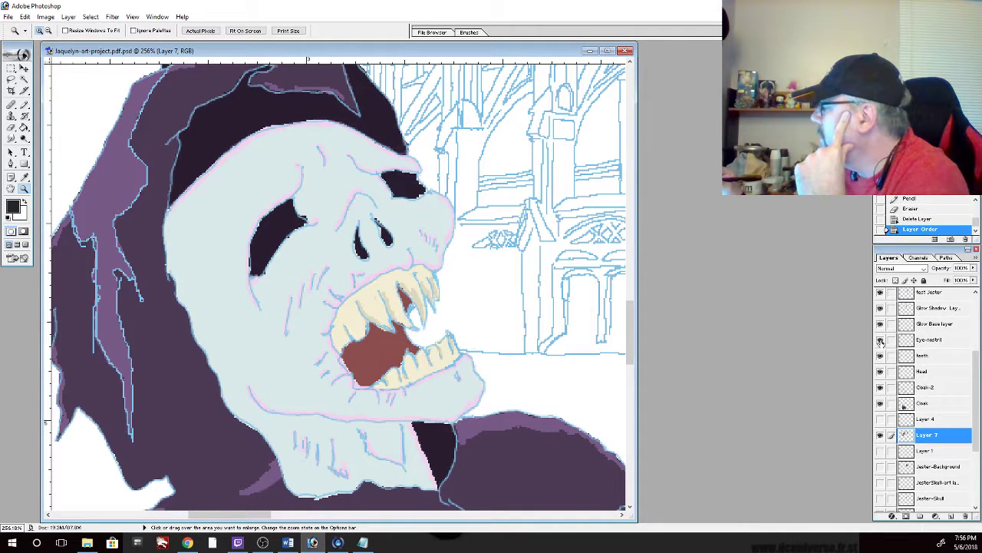
pyautogui.click(881, 340)
pyautogui.click(881, 340)
pyautogui.click(881, 340)
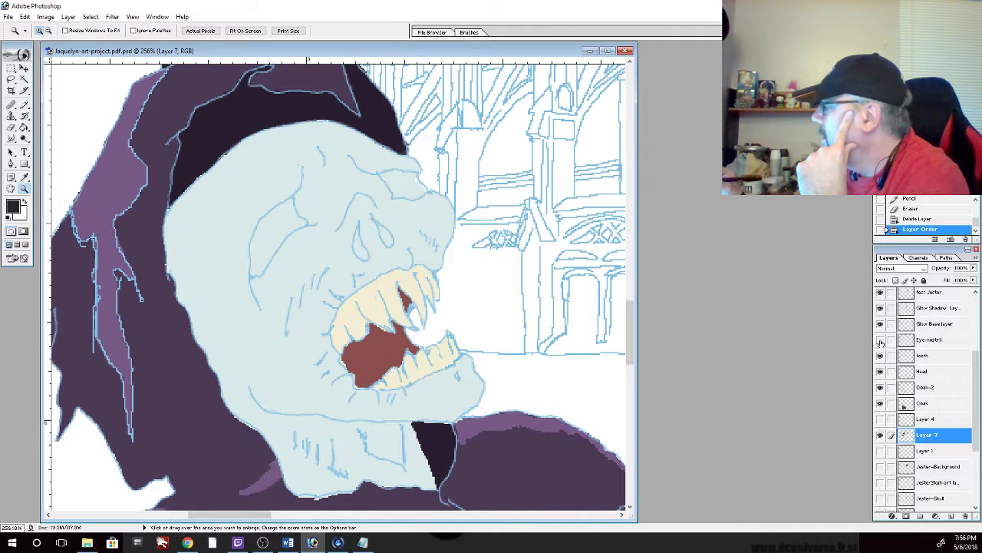
pyautogui.click(881, 340)
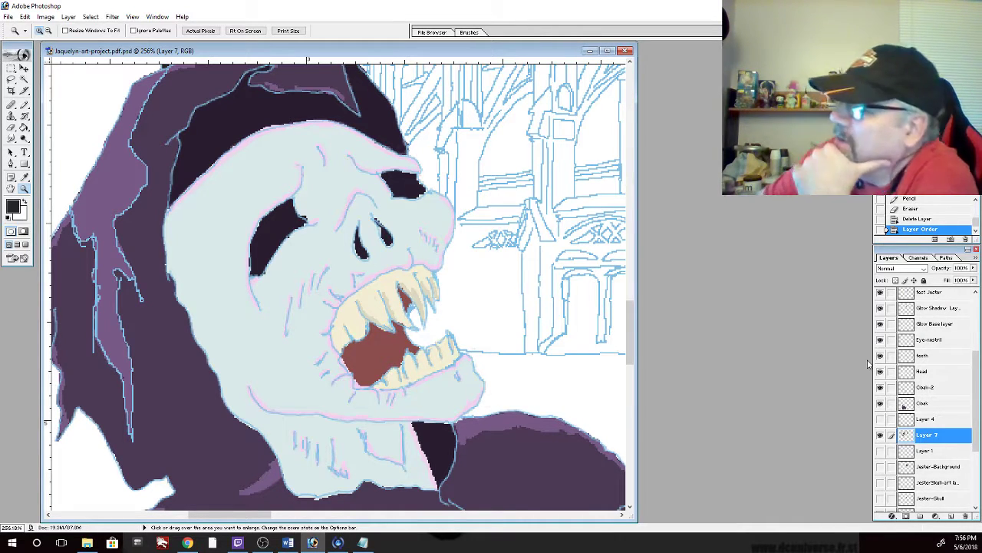
# Fit the whole illustration in view and check its pixel dimensions, document size and resolution without changing them
pyautogui.doubleClick(11, 188)
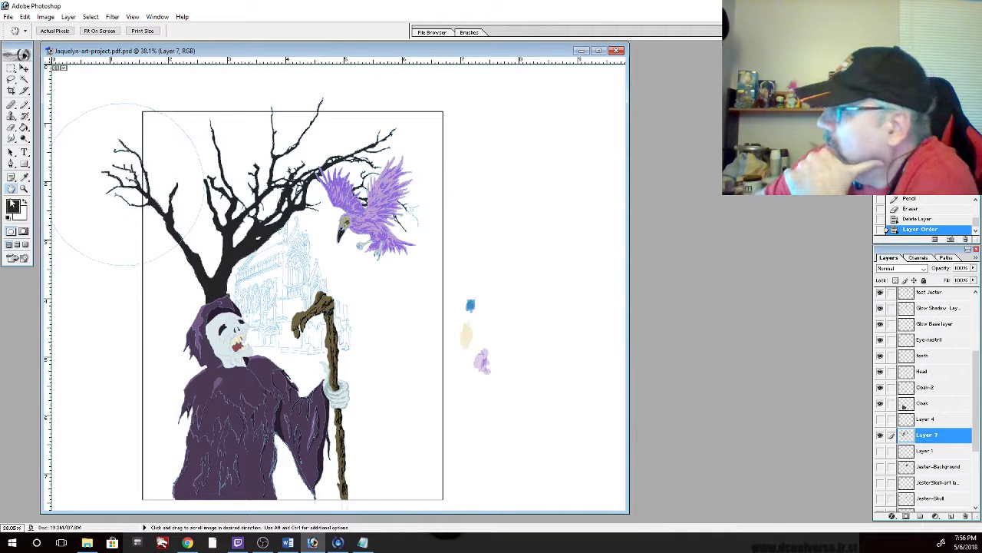
pyautogui.click(45, 16)
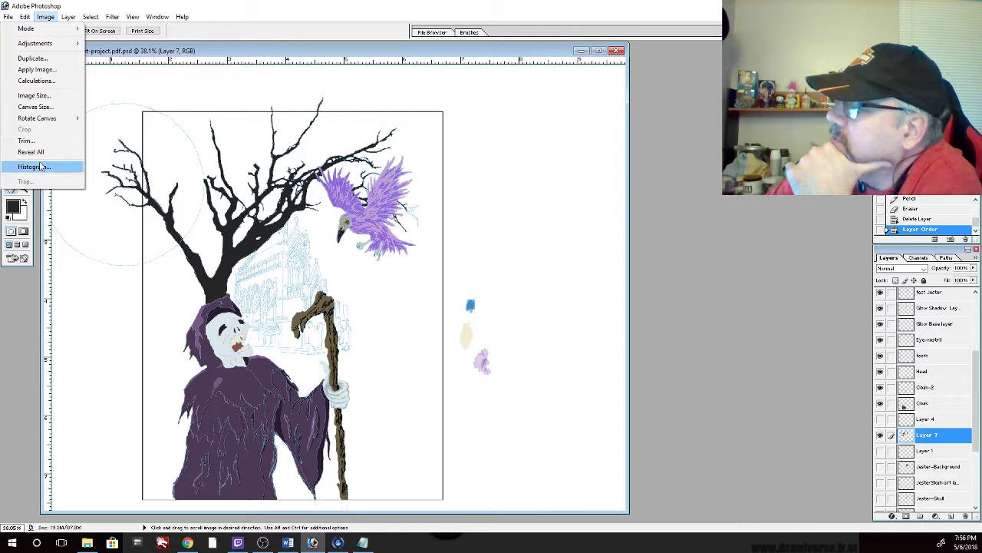
pyautogui.click(34, 96)
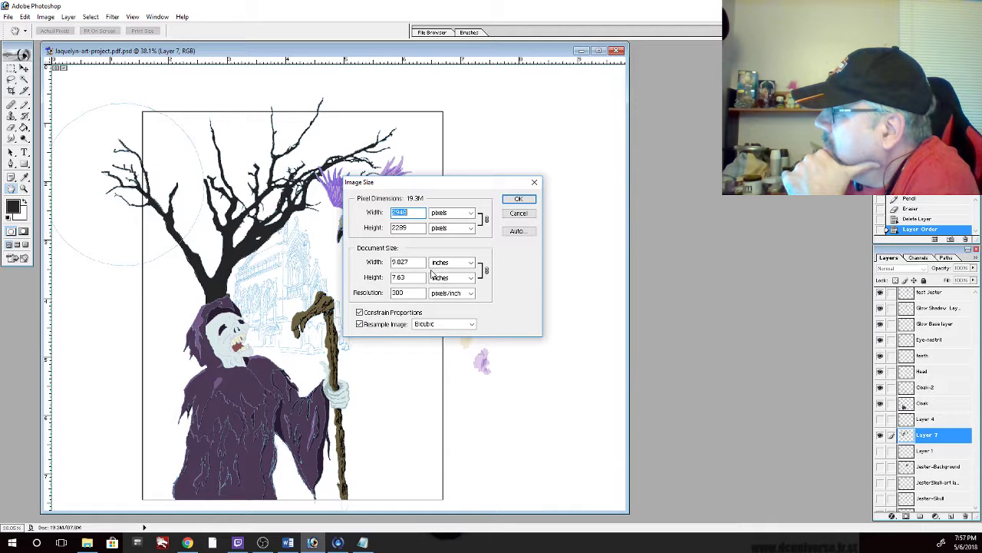
pyautogui.click(519, 201)
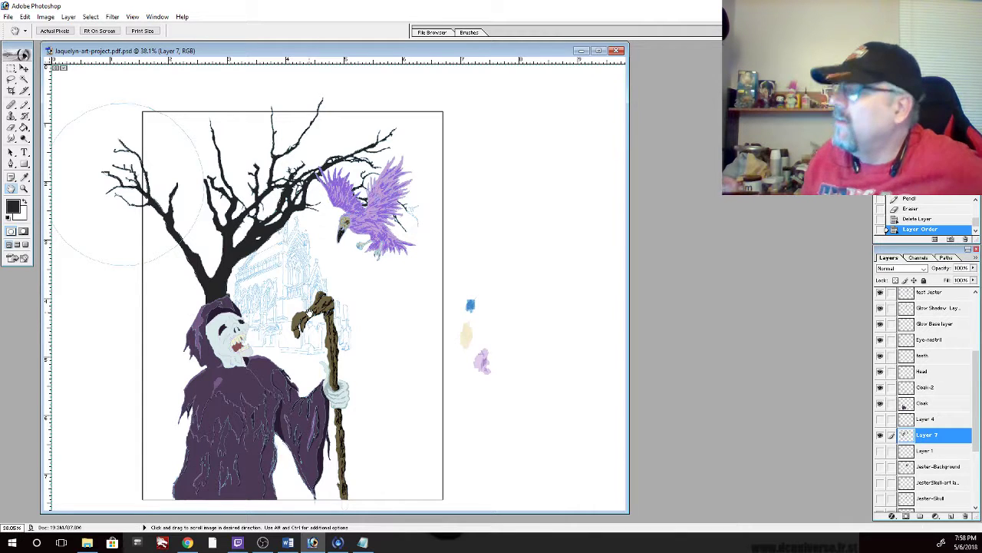
# Try a large freehand Pencil circle on Layer 7 beside the staff, and undo it
pyautogui.click(23, 106)
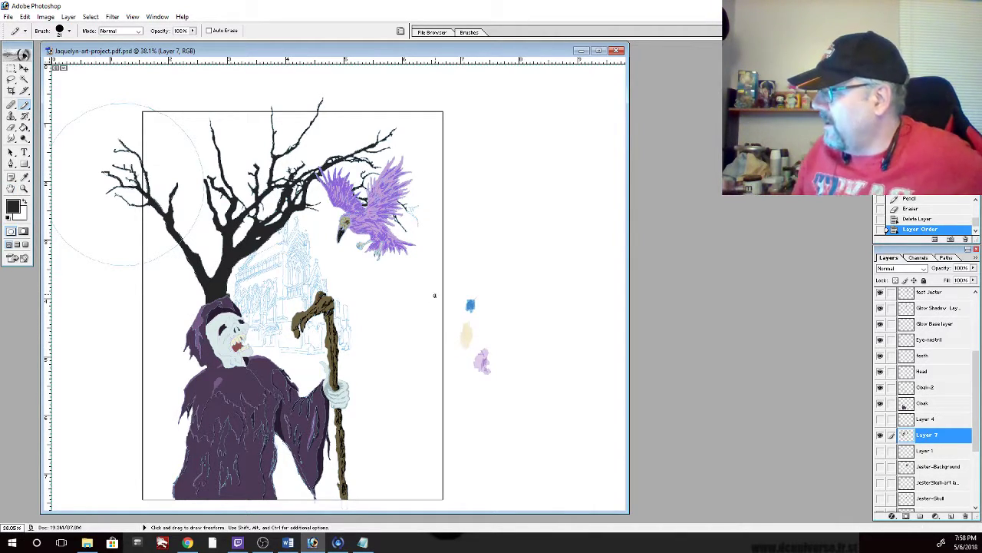
pyautogui.moveTo(426, 272)
pyautogui.mouseDown()
pyautogui.moveTo(456, 406)
pyautogui.moveTo(419, 267)
pyautogui.mouseUp()
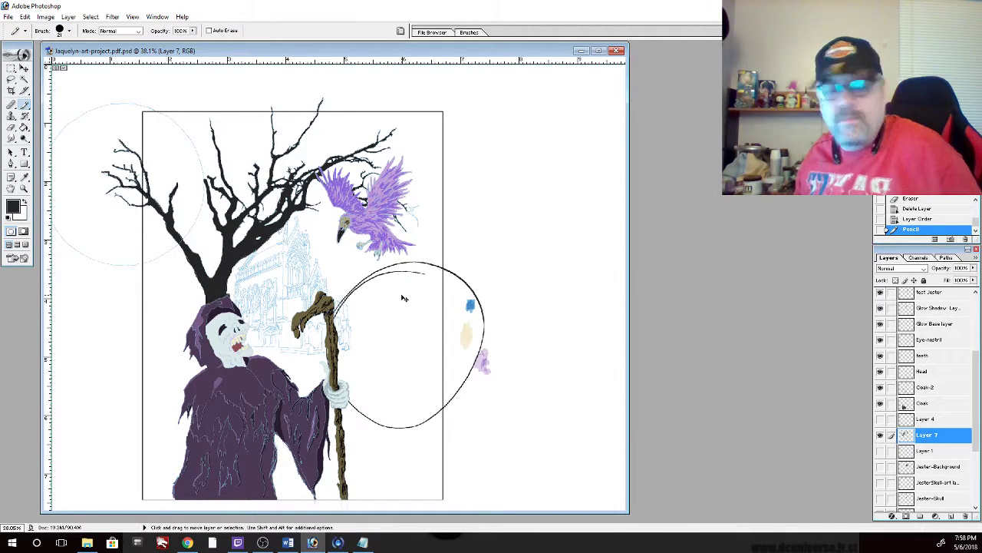
pyautogui.hotkey('ctrl', 'z')
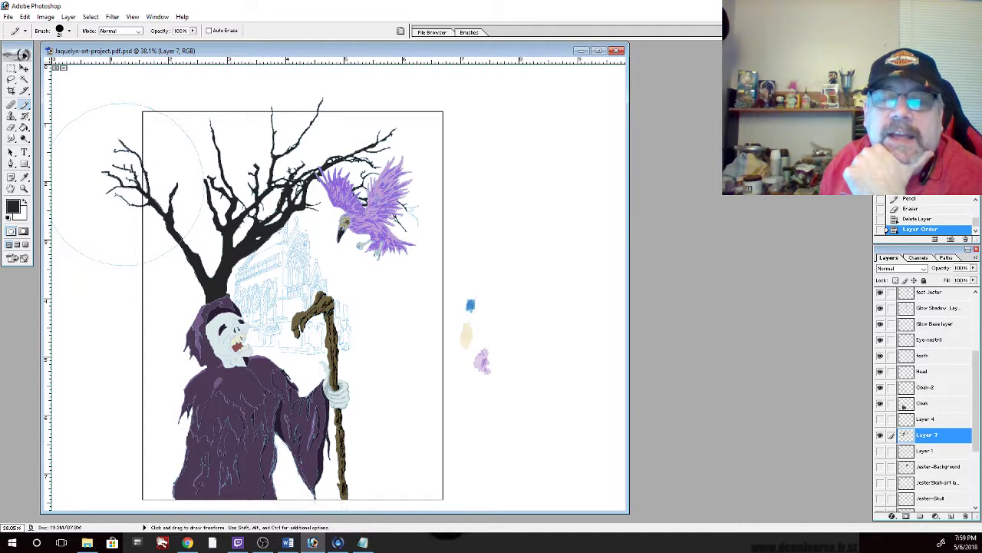
pyautogui.click(262, 542)
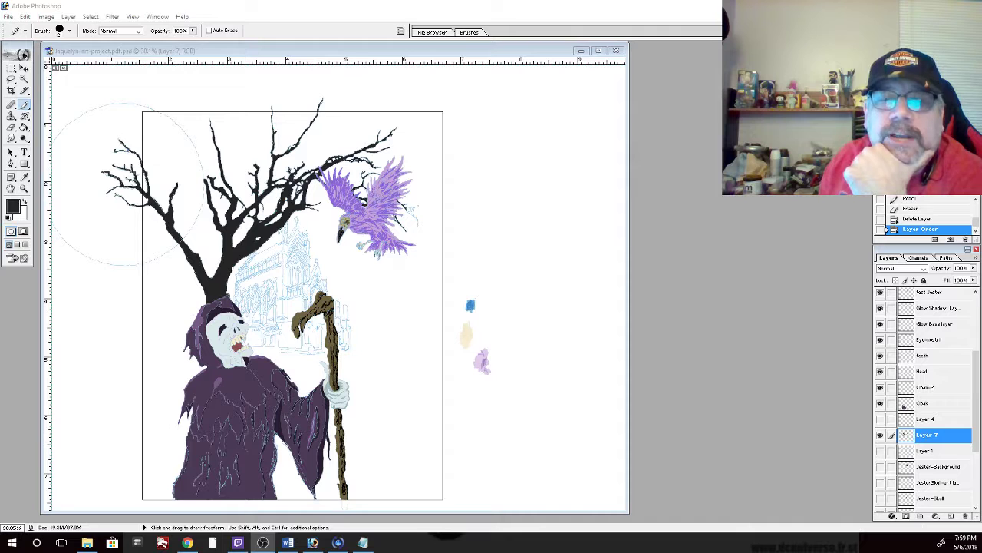